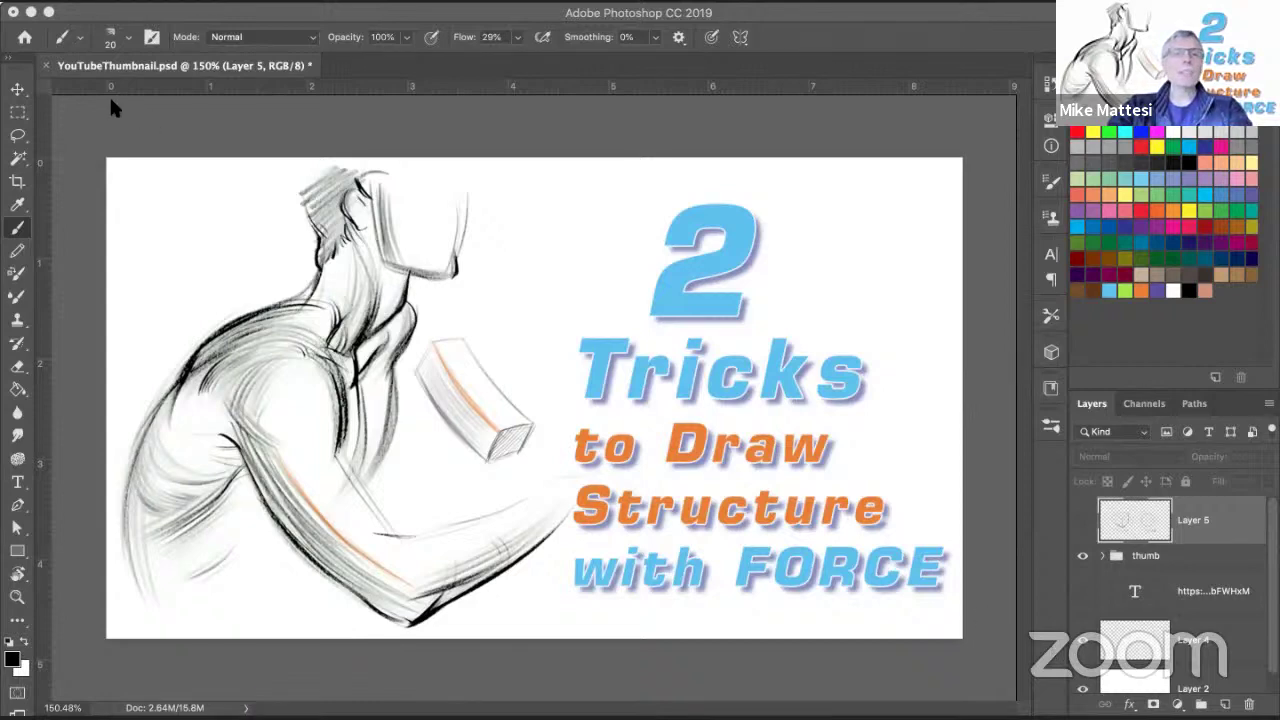
# Step: Show Layer 5 in place of the thumb group and darken the contour curve across the sphere
pyautogui.click(114, 8)
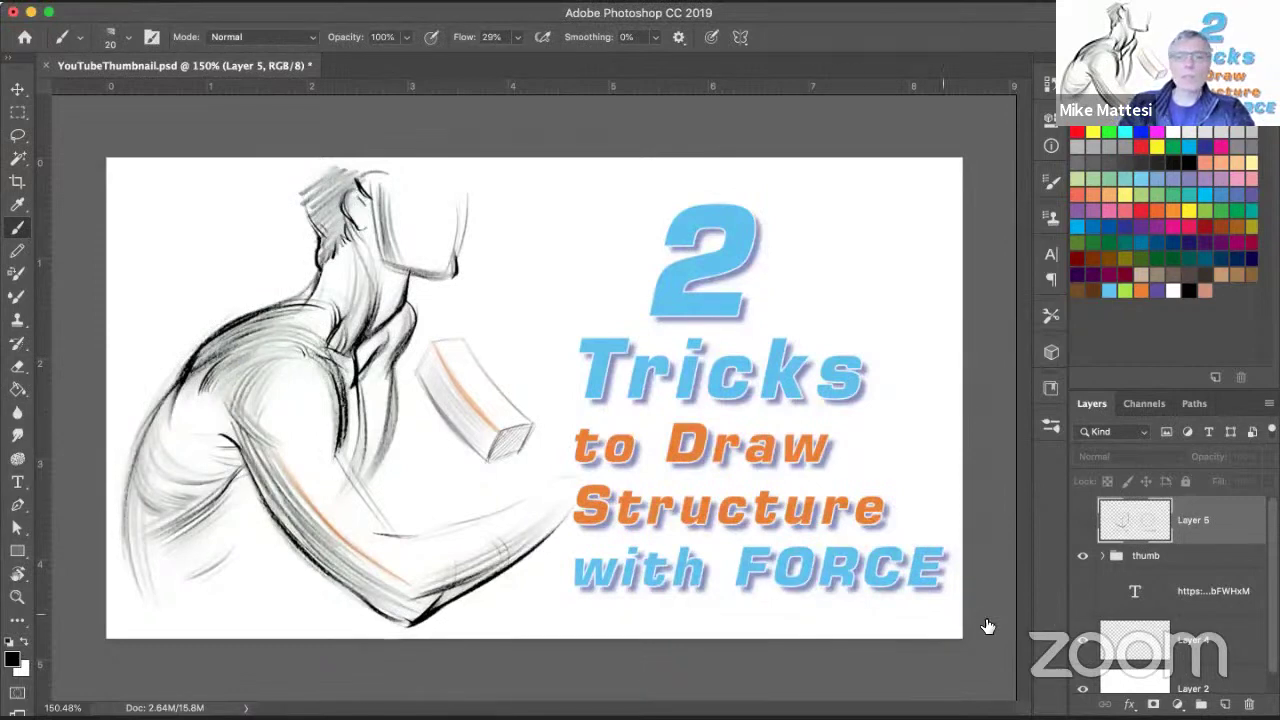
pyautogui.click(1082, 555)
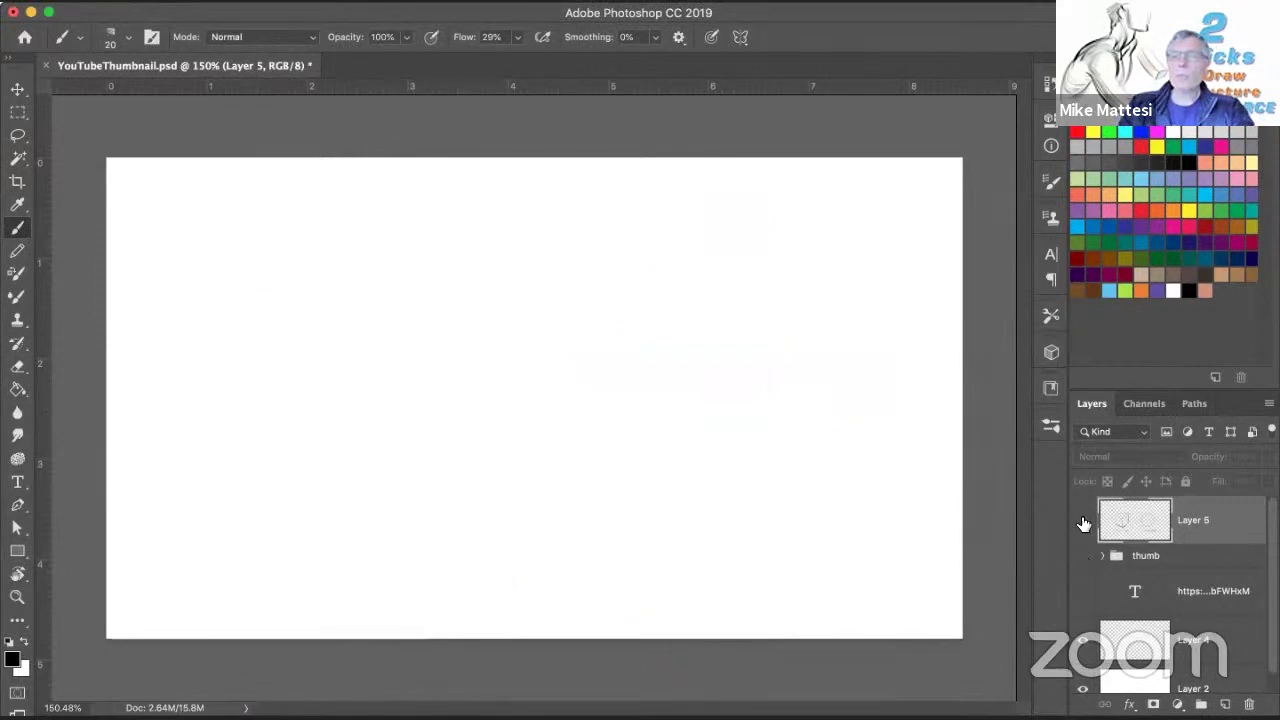
pyautogui.click(1082, 520)
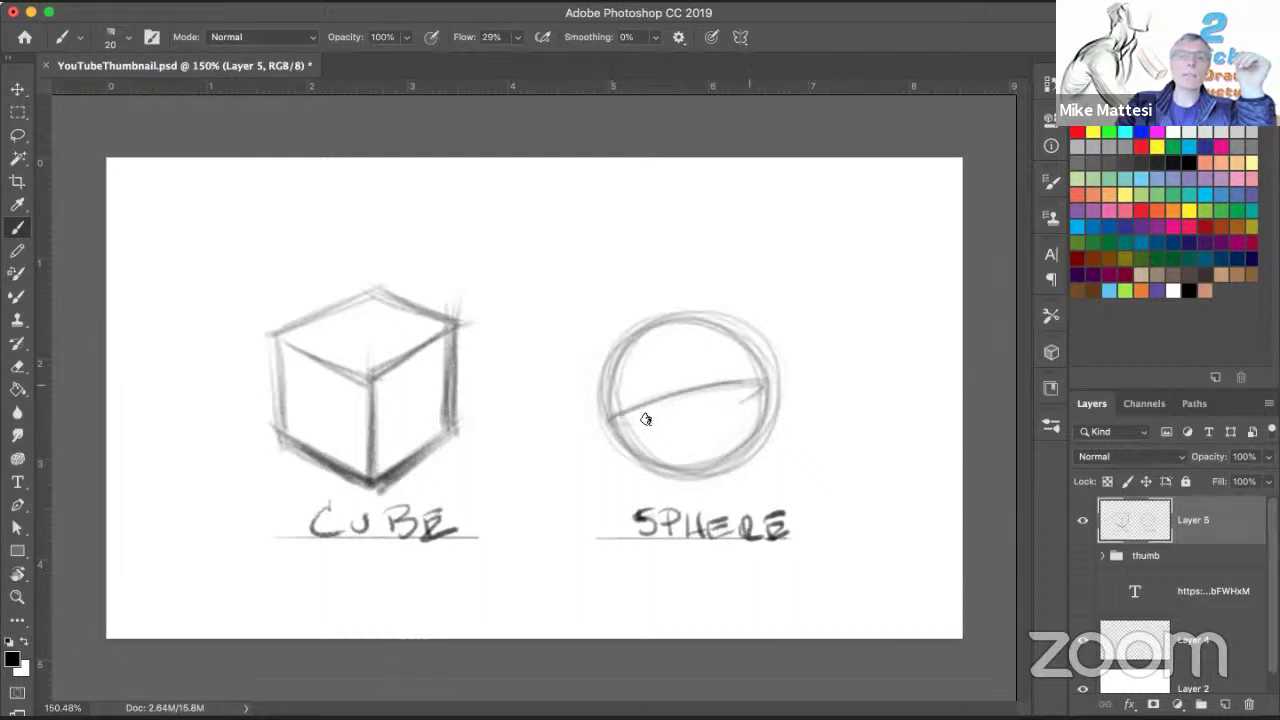
pyautogui.moveTo(664, 410); pyautogui.dragTo(762, 383)
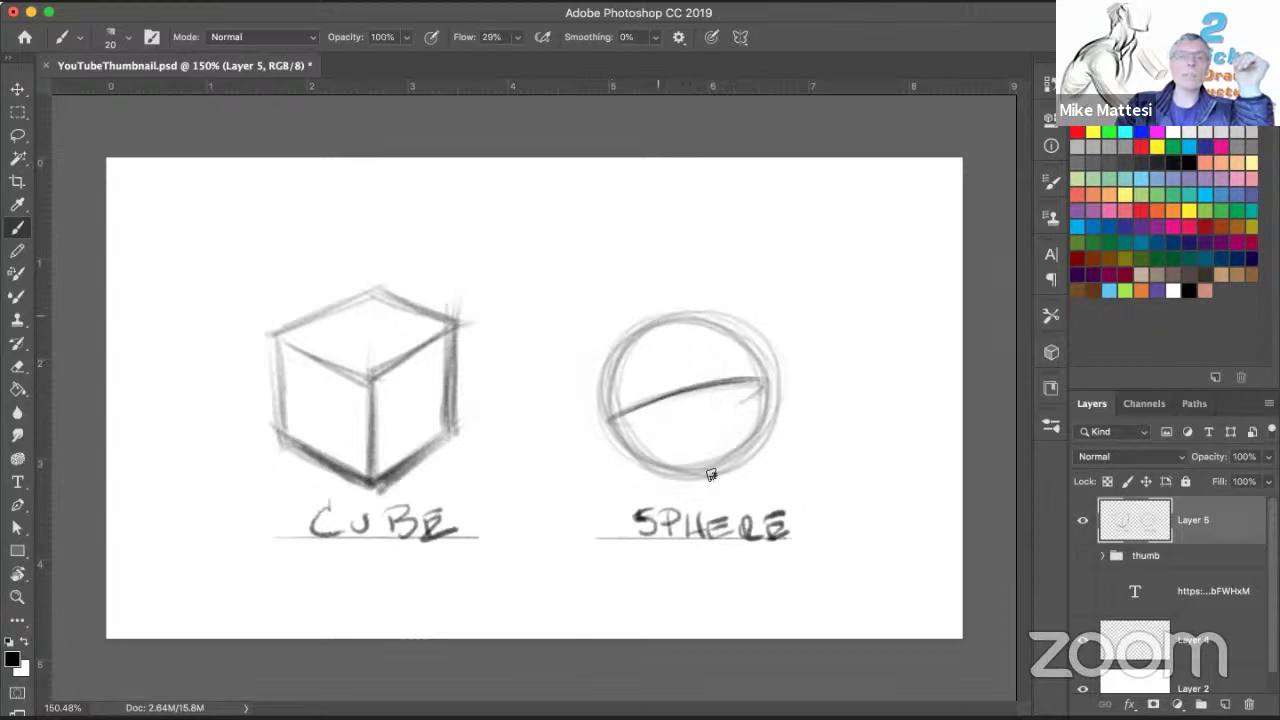
# Step: Sketch a tilted axis through the sphere and a box around it, with an elliptical cross-section and a dark shaded base
pyautogui.moveTo(669, 342); pyautogui.dragTo(699, 474)
pyautogui.moveTo(662, 328)
pyautogui.mouseDown()
pyautogui.moveTo(738, 318)
pyautogui.moveTo(771, 437)
pyautogui.mouseUp()
pyautogui.moveTo(764, 362)
pyautogui.mouseDown()
pyautogui.moveTo(771, 437)
pyautogui.moveTo(747, 454)
pyautogui.mouseUp()
pyautogui.moveTo(650, 322)
pyautogui.mouseDown()
pyautogui.moveTo(579, 364)
pyautogui.moveTo(626, 490)
pyautogui.mouseUp()
pyautogui.moveTo(643, 493); pyautogui.dragTo(690, 466)
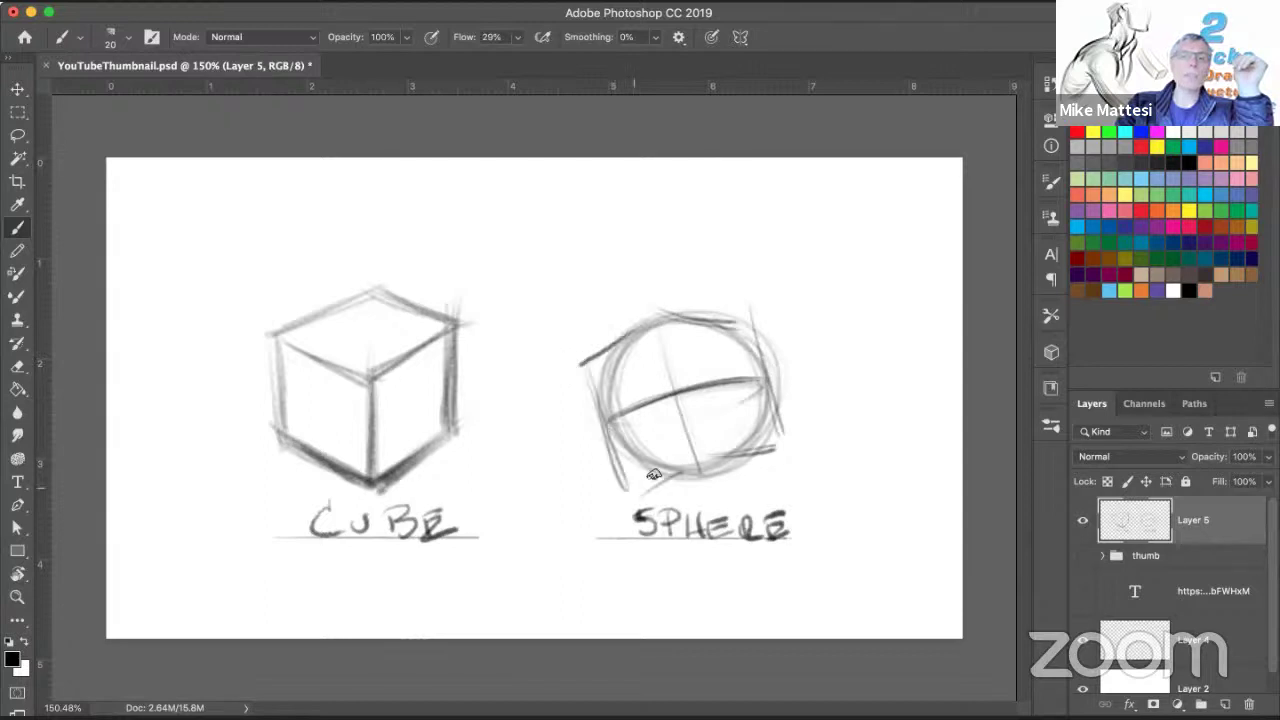
pyautogui.moveTo(626, 490); pyautogui.dragTo(775, 455)
pyautogui.moveTo(620, 410); pyautogui.dragTo(766, 378)
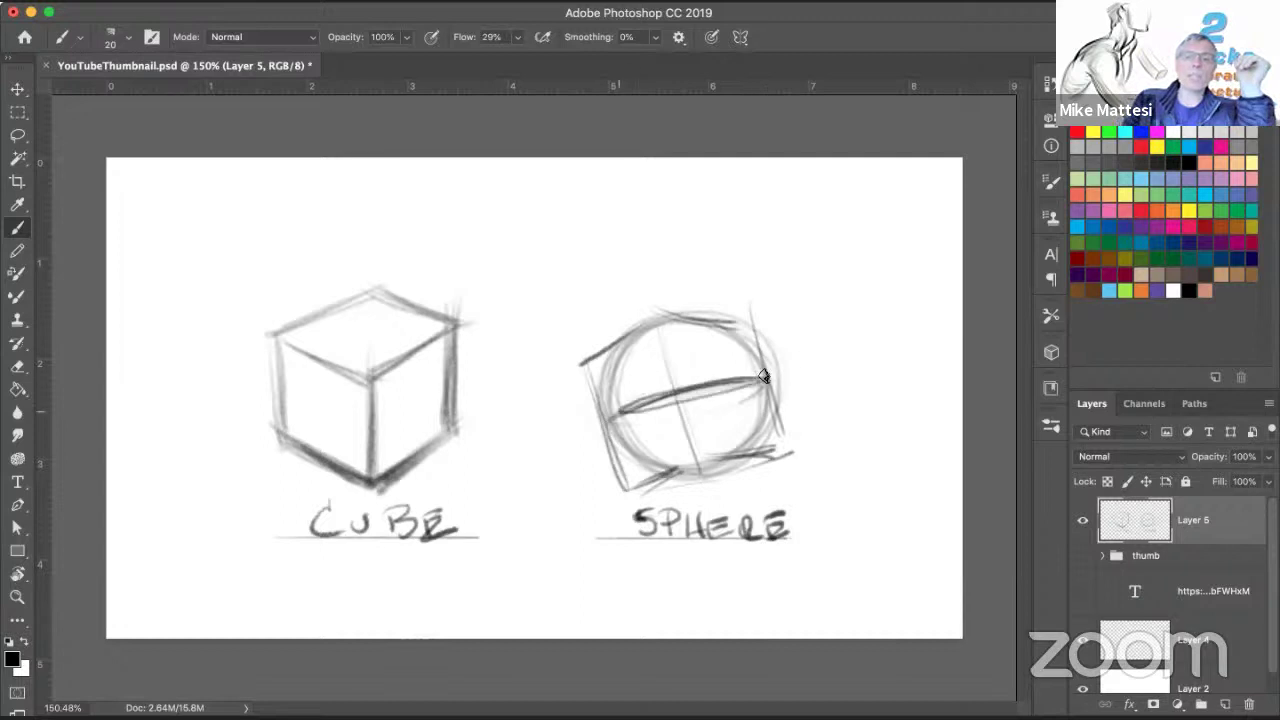
pyautogui.moveTo(640, 488); pyautogui.dragTo(788, 452)
pyautogui.moveTo(648, 485); pyautogui.dragTo(775, 453)
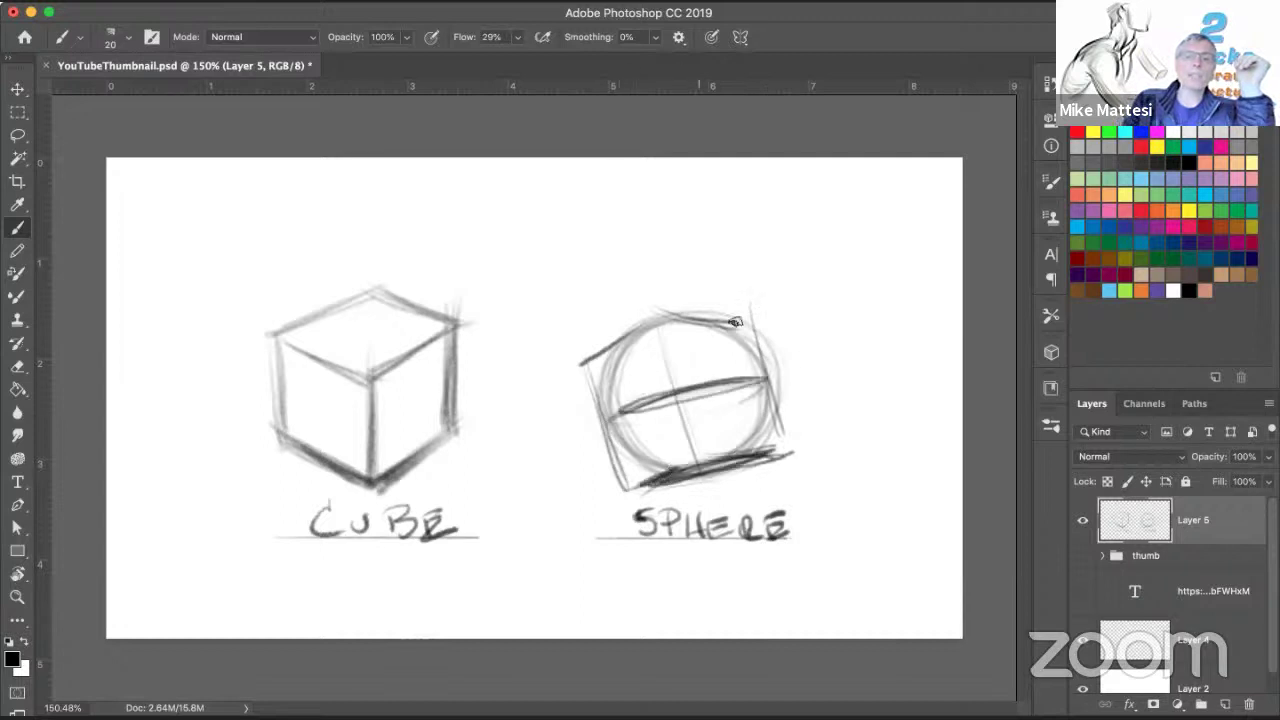
pyautogui.moveTo(604, 356); pyautogui.dragTo(760, 313)
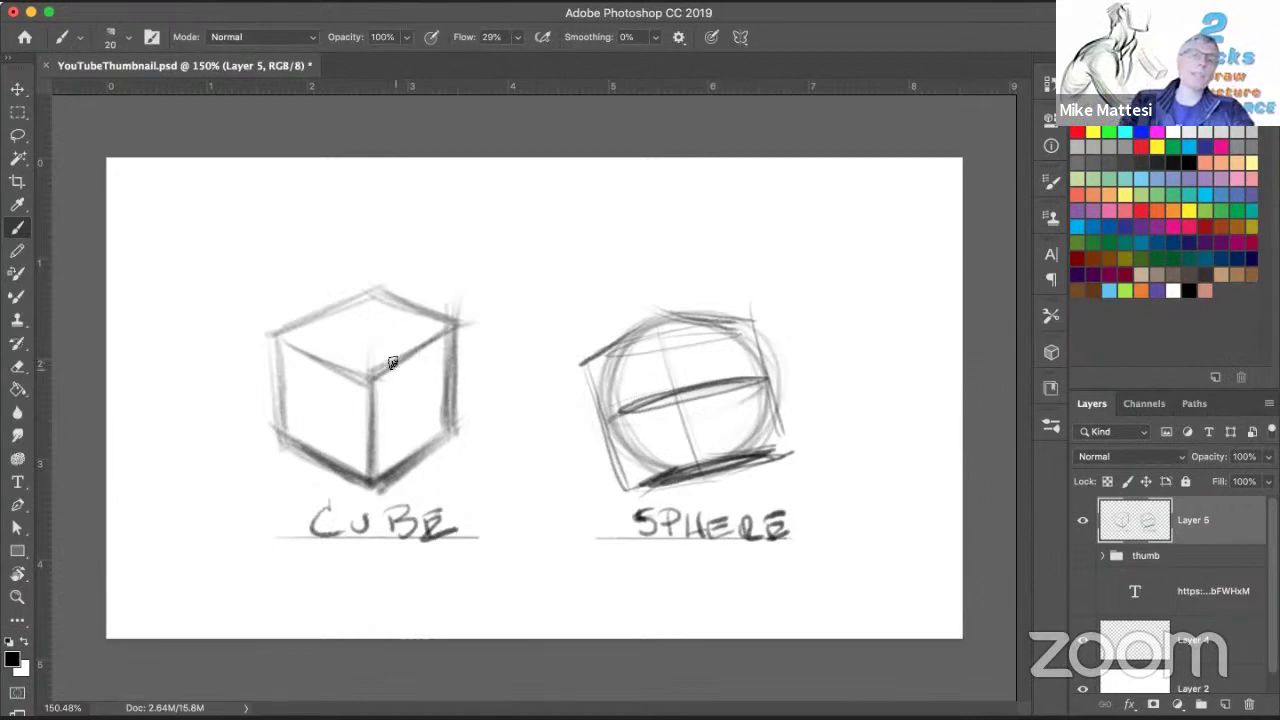
# Step: Extend the cube's upper and lower side edges outward on both sides with perspective lines and heavier ends
pyautogui.moveTo(462, 318); pyautogui.dragTo(578, 250)
pyautogui.moveTo(455, 418); pyautogui.dragTo(564, 348)
pyautogui.moveTo(538, 262); pyautogui.dragTo(577, 251)
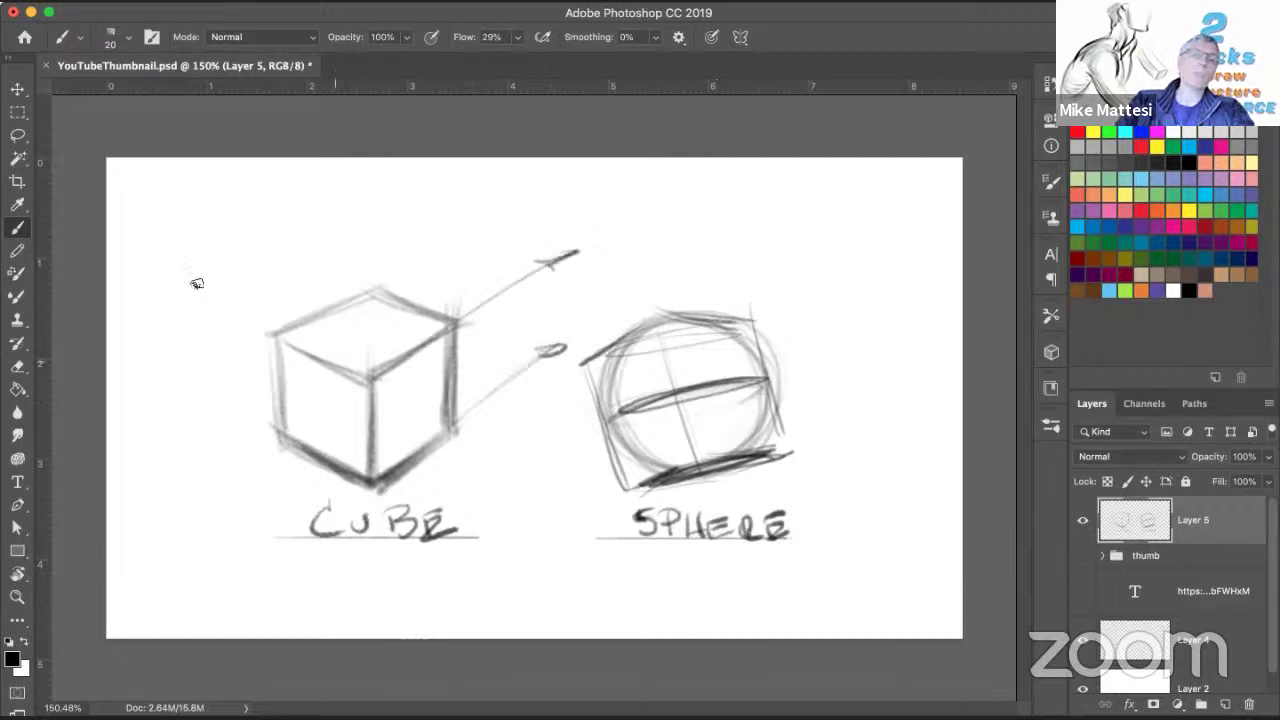
pyautogui.moveTo(272, 333); pyautogui.dragTo(183, 280)
pyautogui.moveTo(212, 395); pyautogui.dragTo(263, 418)
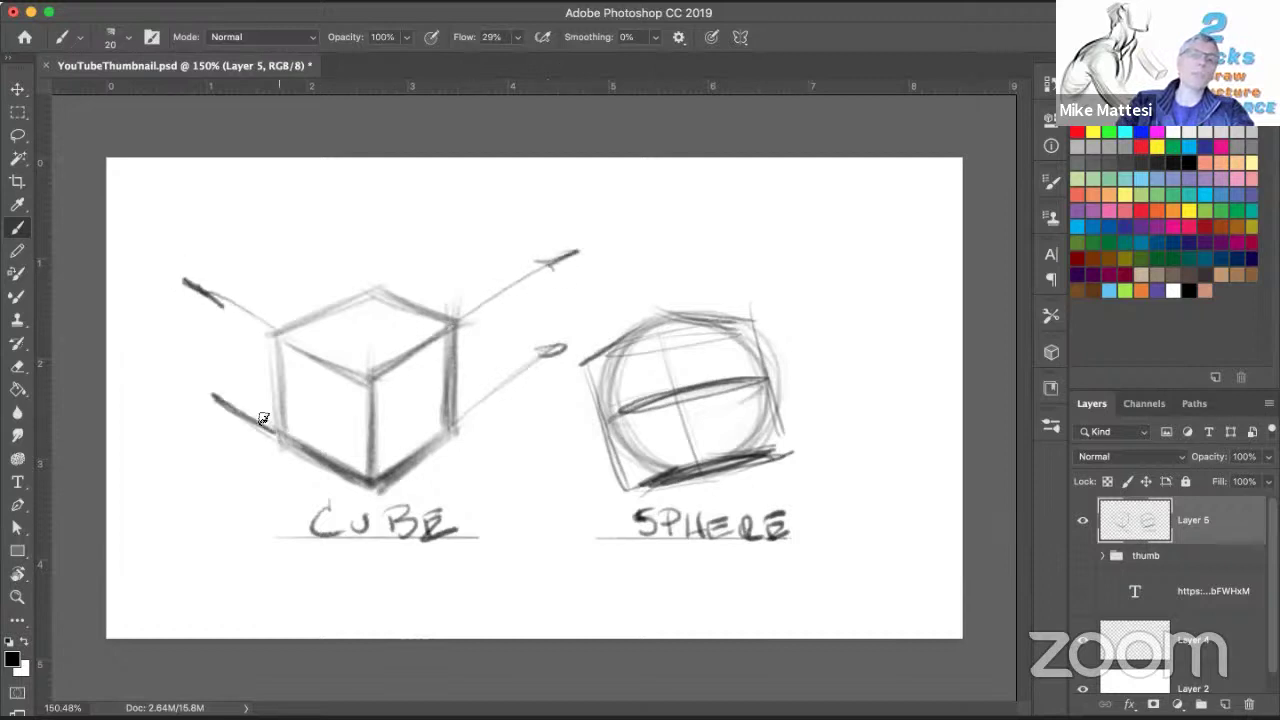
# Step: Extend the cube's three vertical edges downward and add a dark mark beside each of the three perspective directions
pyautogui.moveTo(283, 368); pyautogui.dragTo(286, 543)
pyautogui.moveTo(370, 440); pyautogui.dragTo(366, 590)
pyautogui.moveTo(456, 388); pyautogui.dragTo(420, 577)
pyautogui.moveTo(190, 318); pyautogui.dragTo(190, 338)
pyautogui.moveTo(608, 255); pyautogui.dragTo(620, 264)
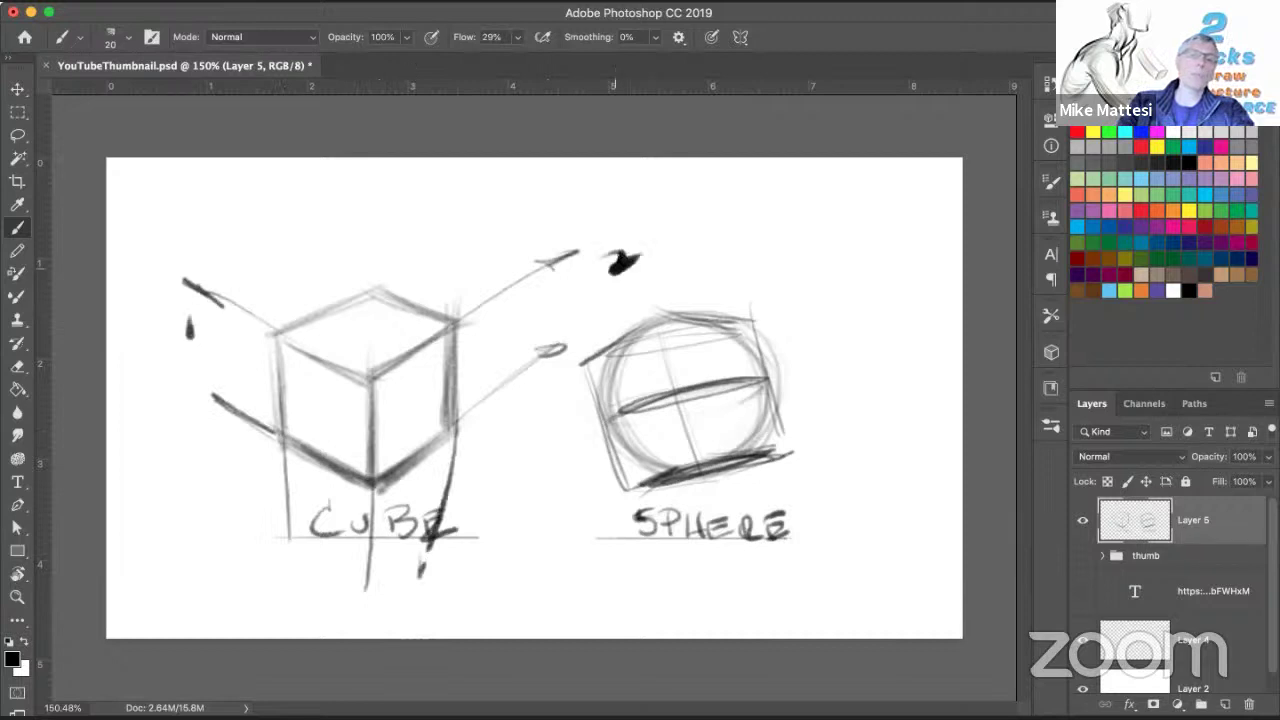
pyautogui.moveTo(378, 590); pyautogui.dragTo(362, 618)
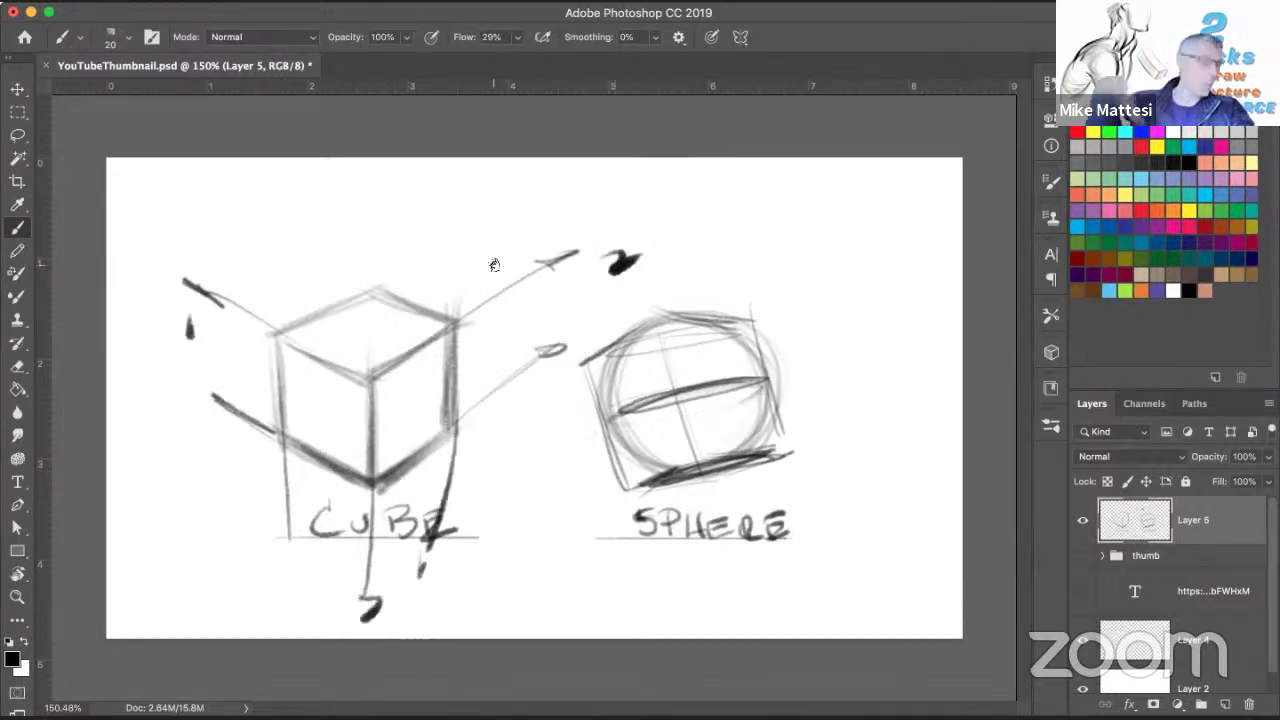
# Step: Undo all the perspective lines and marks drawn around the cube
pyautogui.press('super+z')
pyautogui.press('super+z')
pyautogui.press('super+z')
pyautogui.press('super+z')
pyautogui.press('super+z')
pyautogui.press('super+z')
pyautogui.press('super+z')
pyautogui.press('super+z')
pyautogui.press('super+z')
pyautogui.press('super+z')
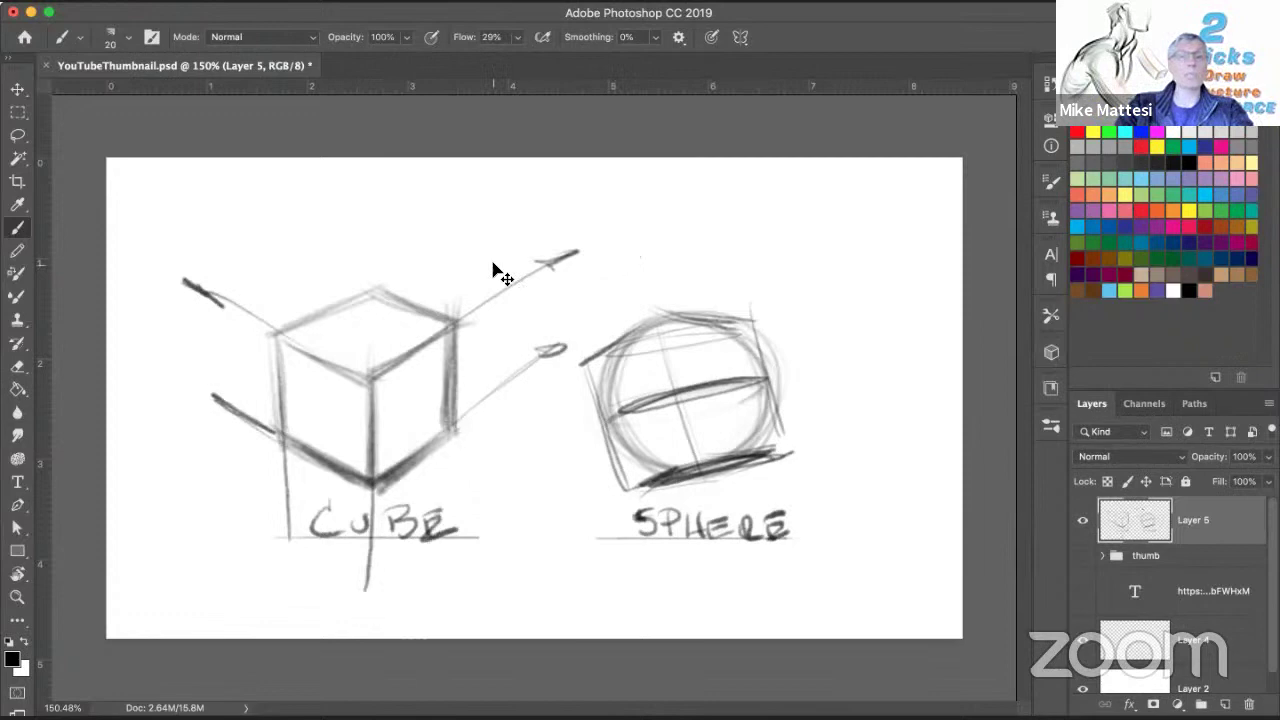
pyautogui.press('super+z')
pyautogui.press('super+z')
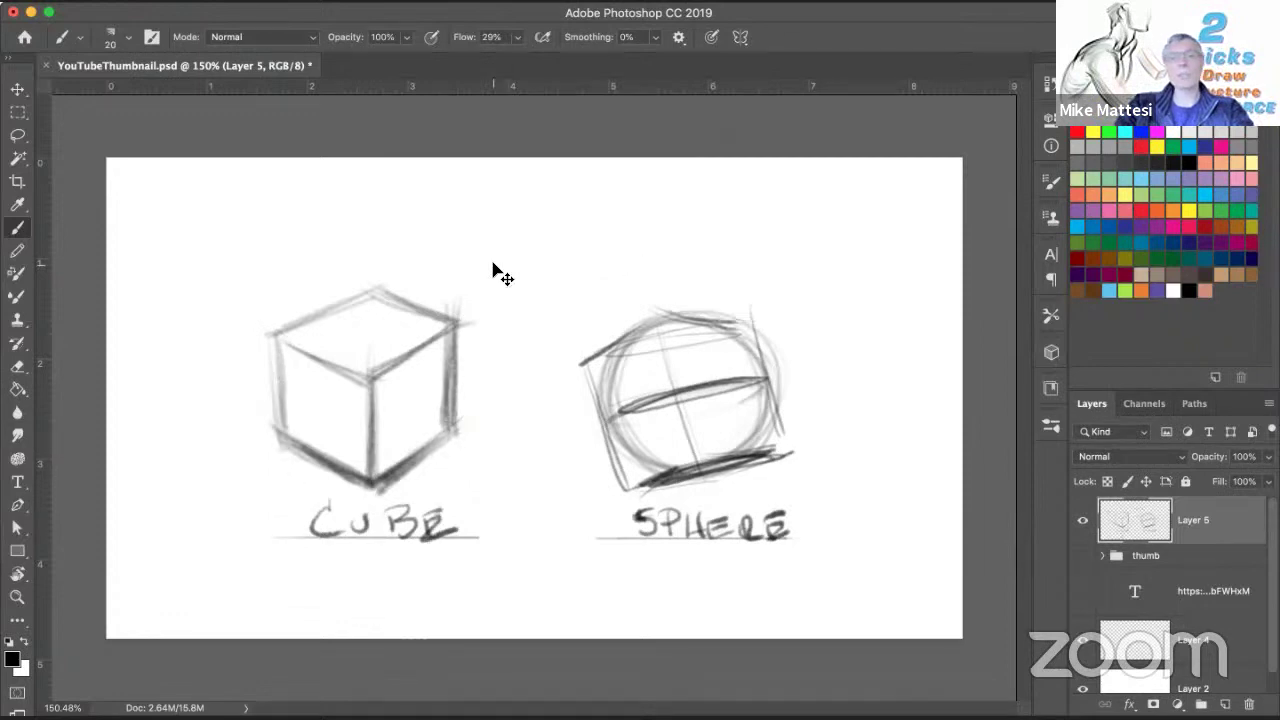
# Step: Undo the axis and box strokes around the sphere, keeping its darkened contour curve
pyautogui.press('super+z')
pyautogui.press('super+z')
pyautogui.press('super+z')
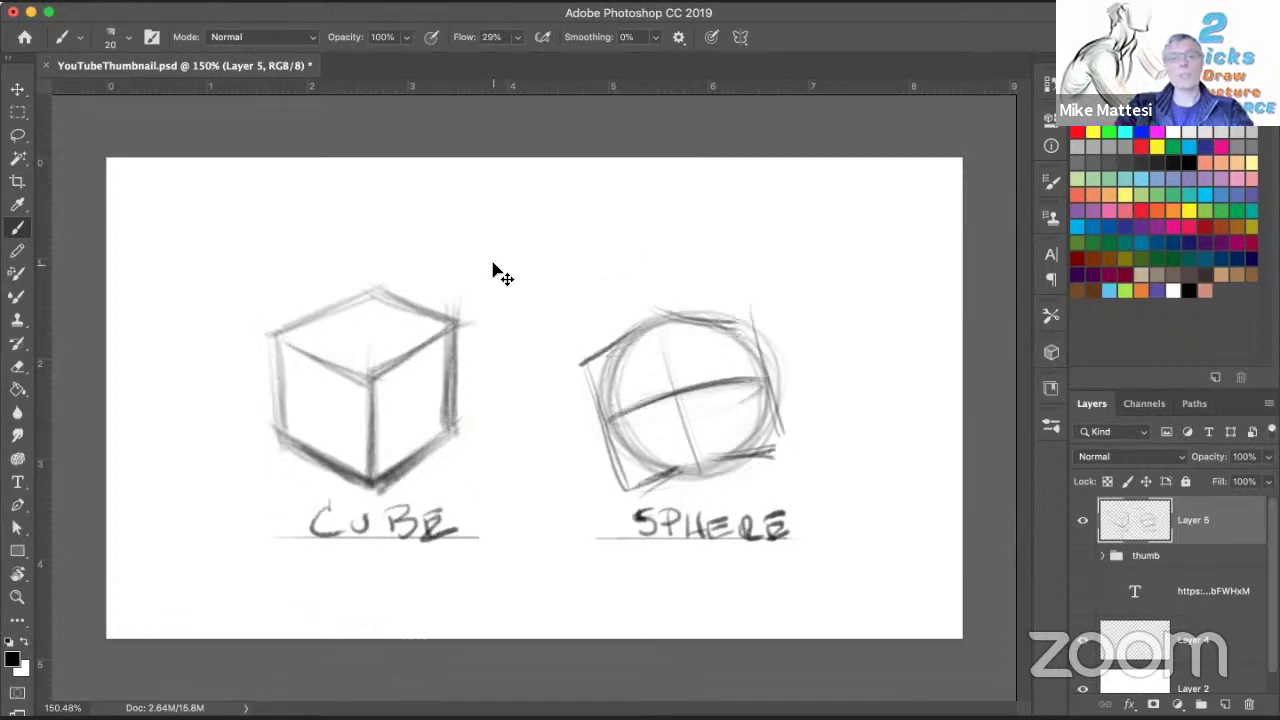
pyautogui.press('super+z')
pyautogui.press('super+z')
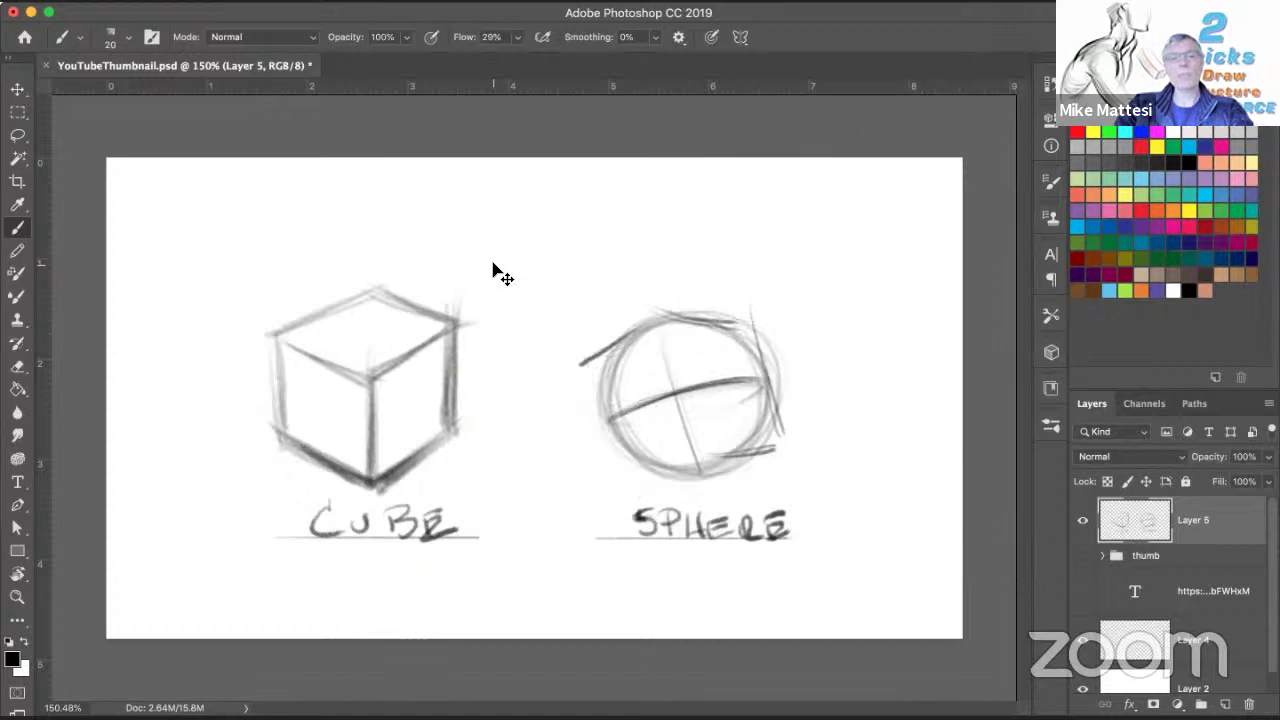
pyautogui.press('super+z')
pyautogui.press('super+z')
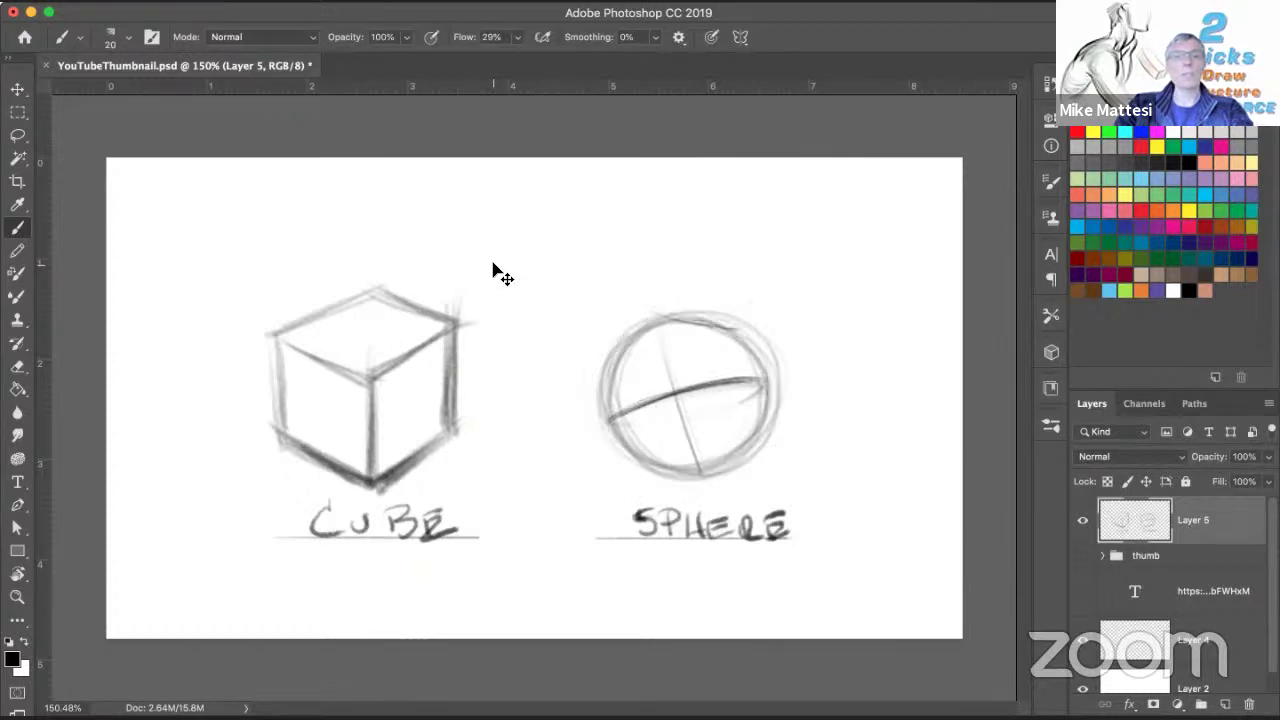
pyautogui.press('super+z')
pyautogui.press('super+z')
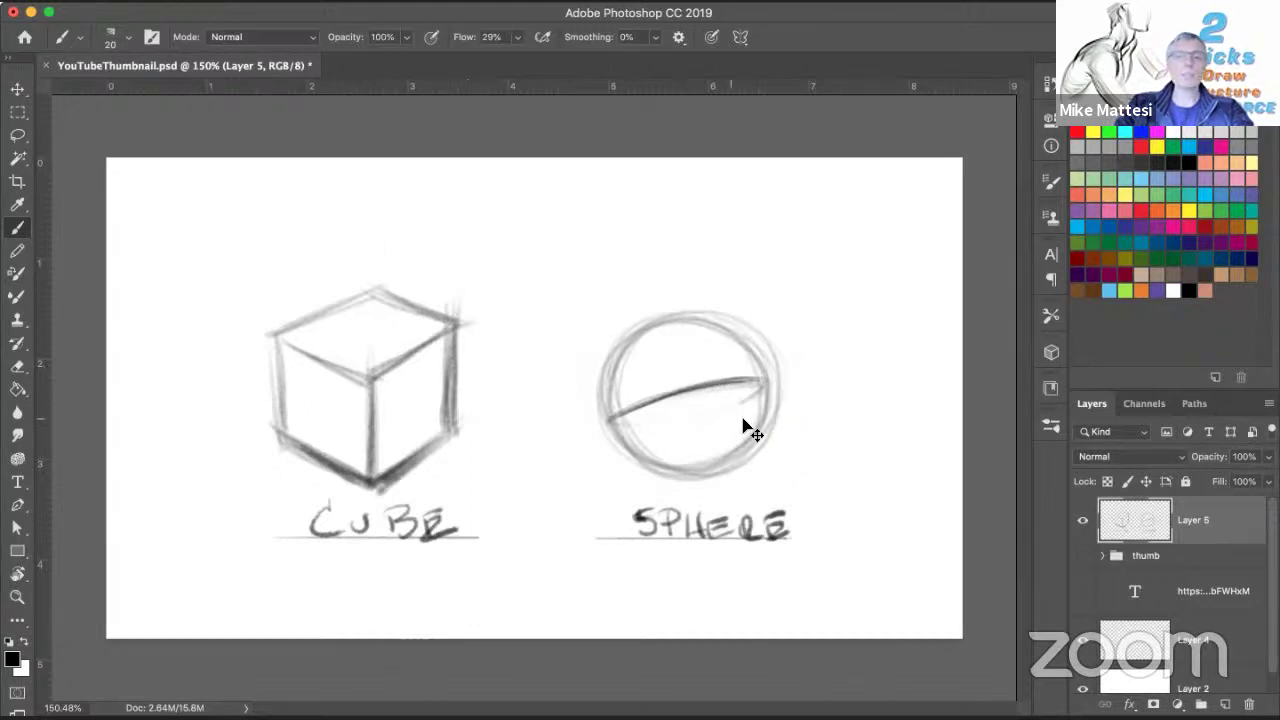
# Step: Shift the Layer 5 sketches left to bring in the tube, and scale them to 87.32% so all three shapes fit the canvas
pyautogui.hscroll(5, 564, 406)
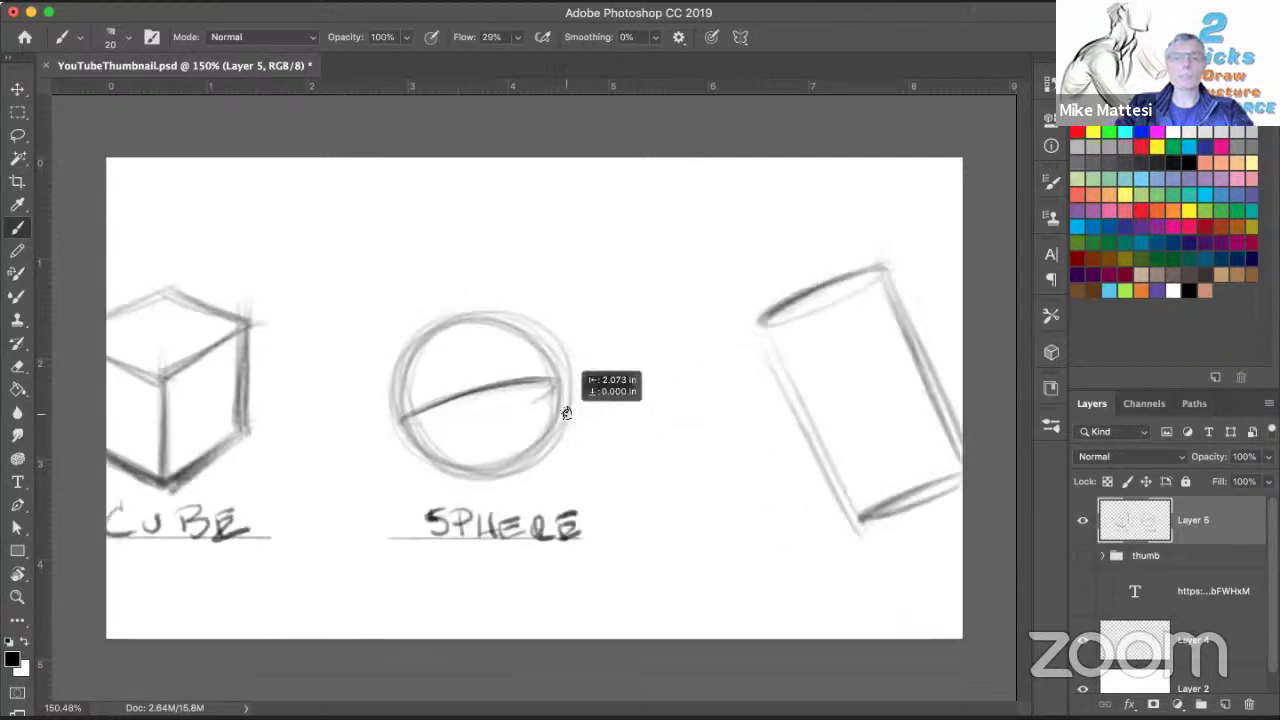
pyautogui.hotkey('ctrl', 't')
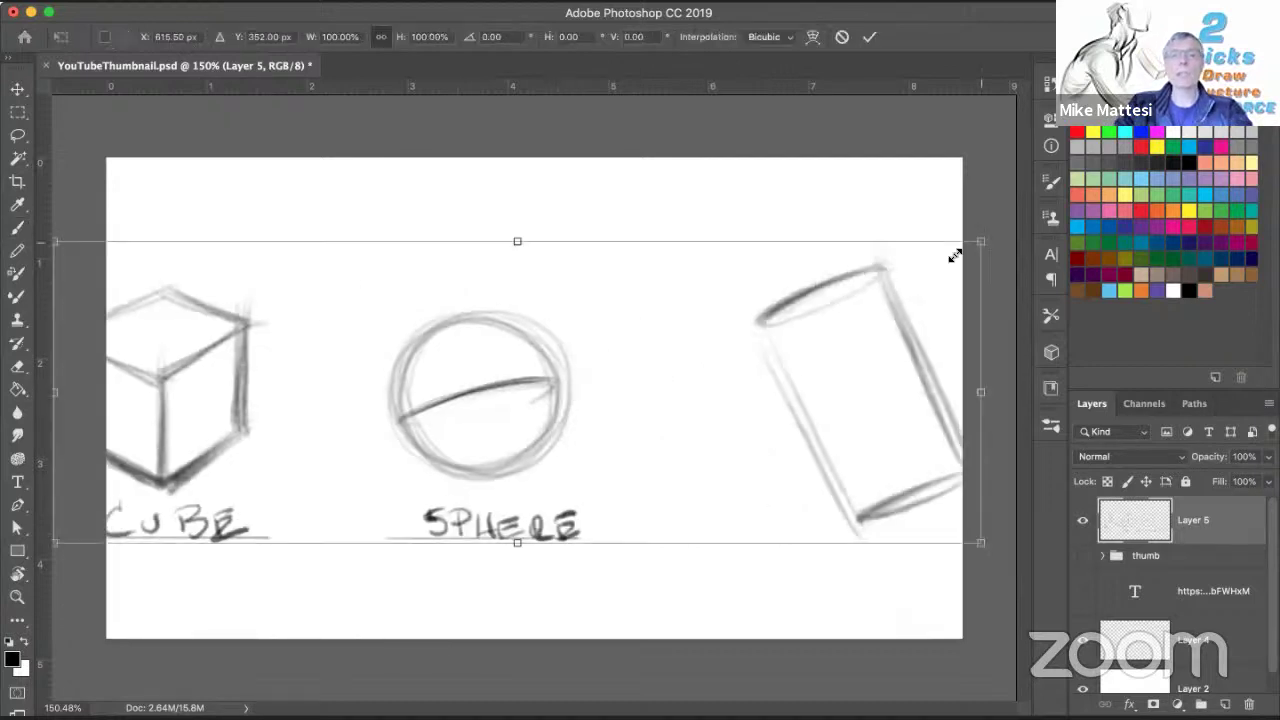
pyautogui.moveTo(957, 251); pyautogui.dragTo(898, 290)
pyautogui.moveTo(802, 346); pyautogui.dragTo(850, 328)
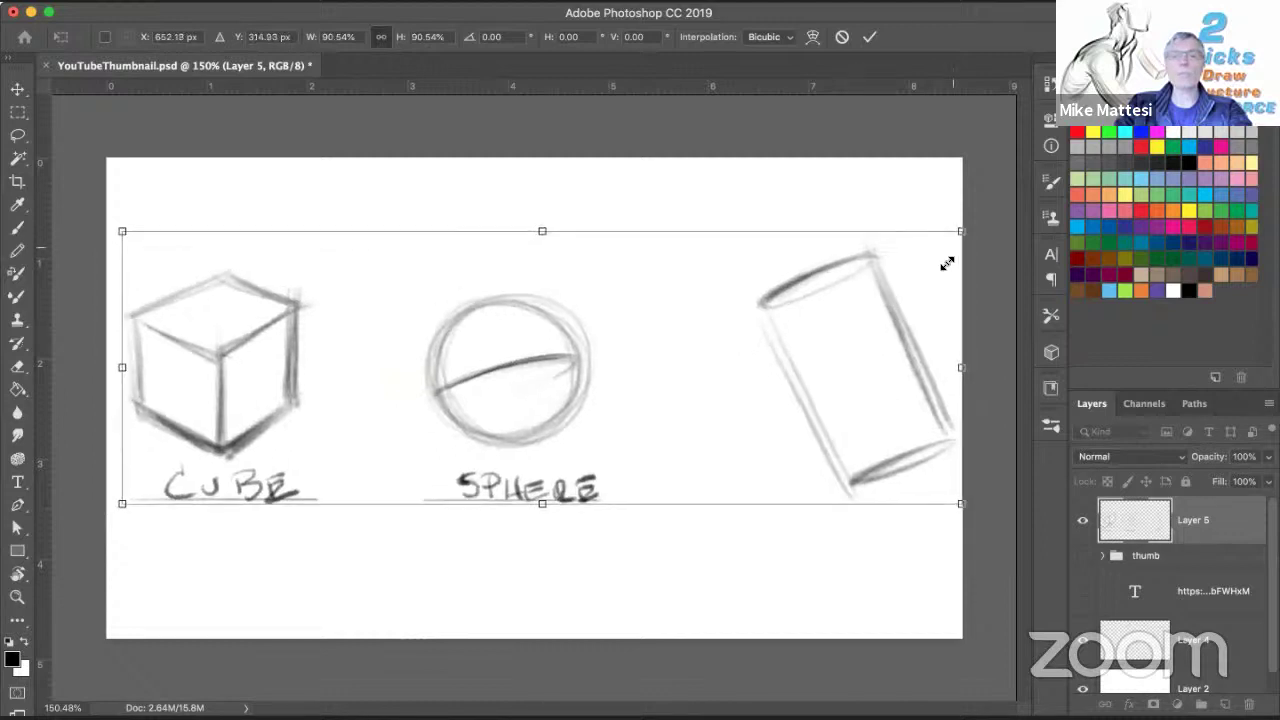
pyautogui.moveTo(946, 263); pyautogui.dragTo(862, 312)
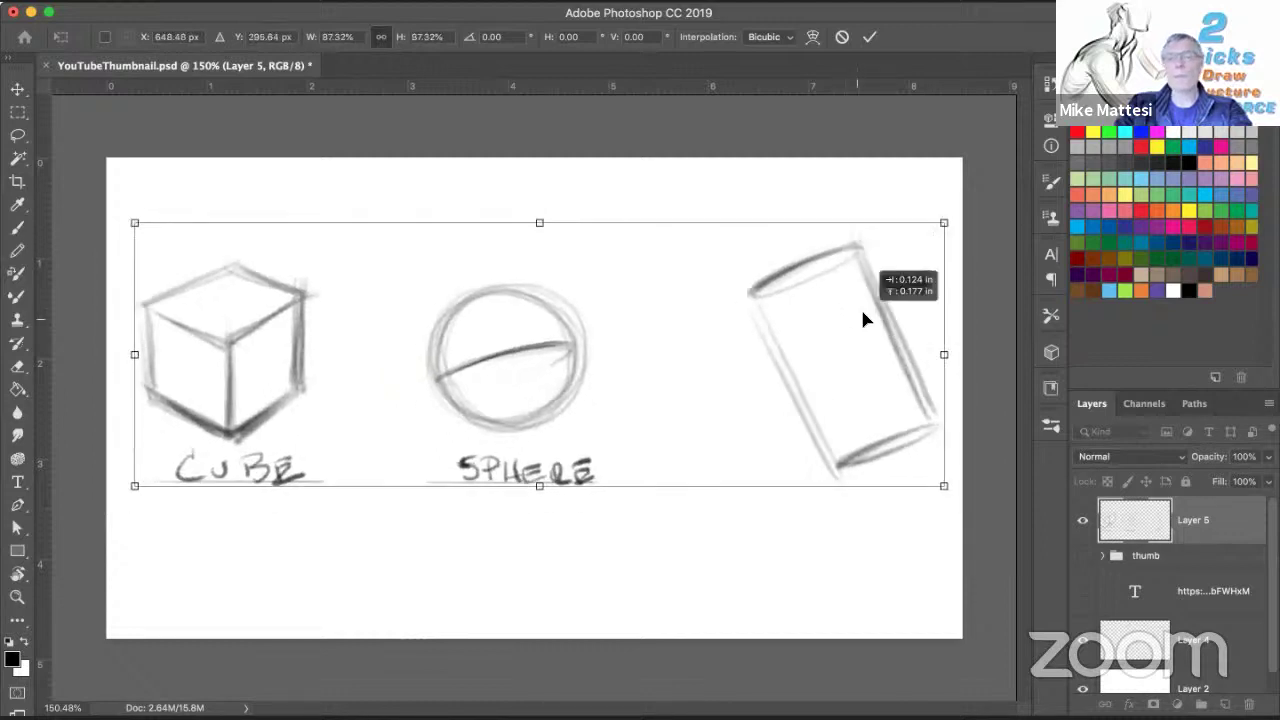
pyautogui.moveTo(841, 358); pyautogui.dragTo(840, 355)
pyautogui.press('Return')
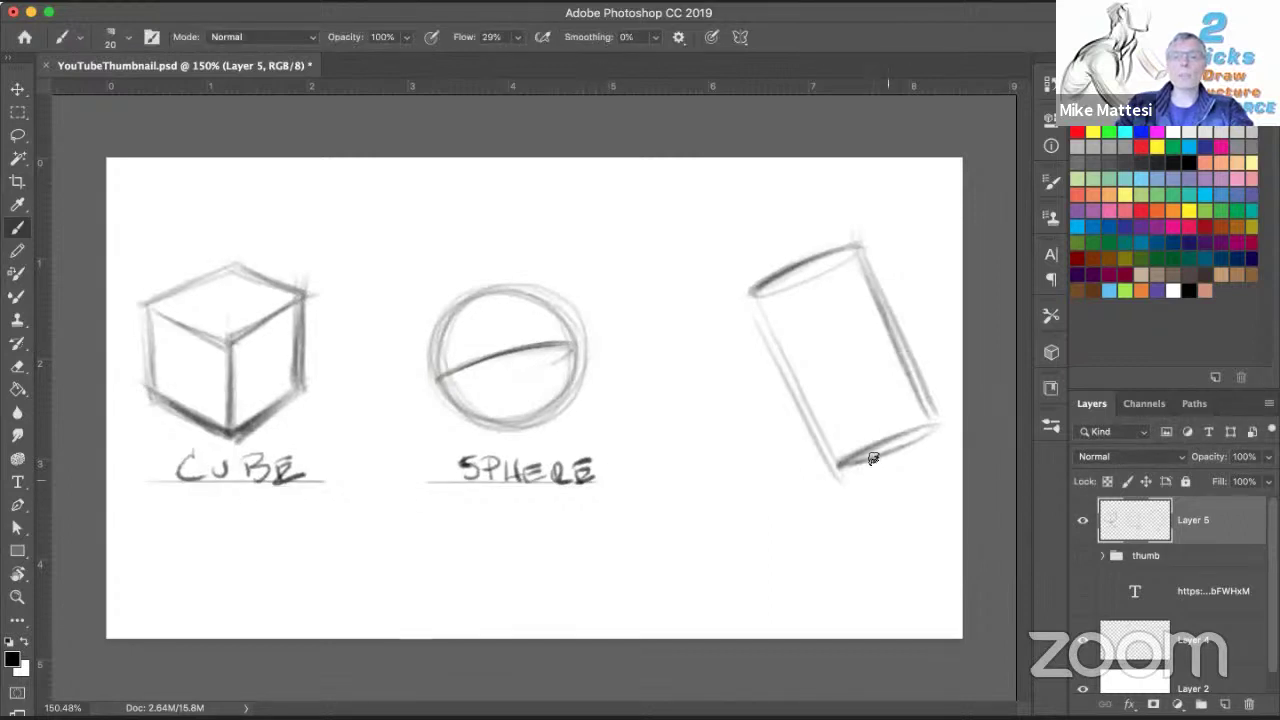
# Step: Hand-letter the label "TUBE" beneath the tube and draw a small arrow from the sphere toward it
pyautogui.moveTo(882, 465); pyautogui.dragTo(881, 487)
pyautogui.moveTo(873, 465); pyautogui.dragTo(890, 463)
pyautogui.moveTo(894, 471); pyautogui.dragTo(913, 485)
pyautogui.moveTo(913, 467)
pyautogui.mouseDown()
pyautogui.moveTo(914, 485)
pyautogui.moveTo(928, 486)
pyautogui.mouseUp()
pyautogui.moveTo(929, 464); pyautogui.dragTo(942, 462)
pyautogui.moveTo(929, 475); pyautogui.dragTo(939, 474)
pyautogui.moveTo(929, 486); pyautogui.dragTo(944, 484)
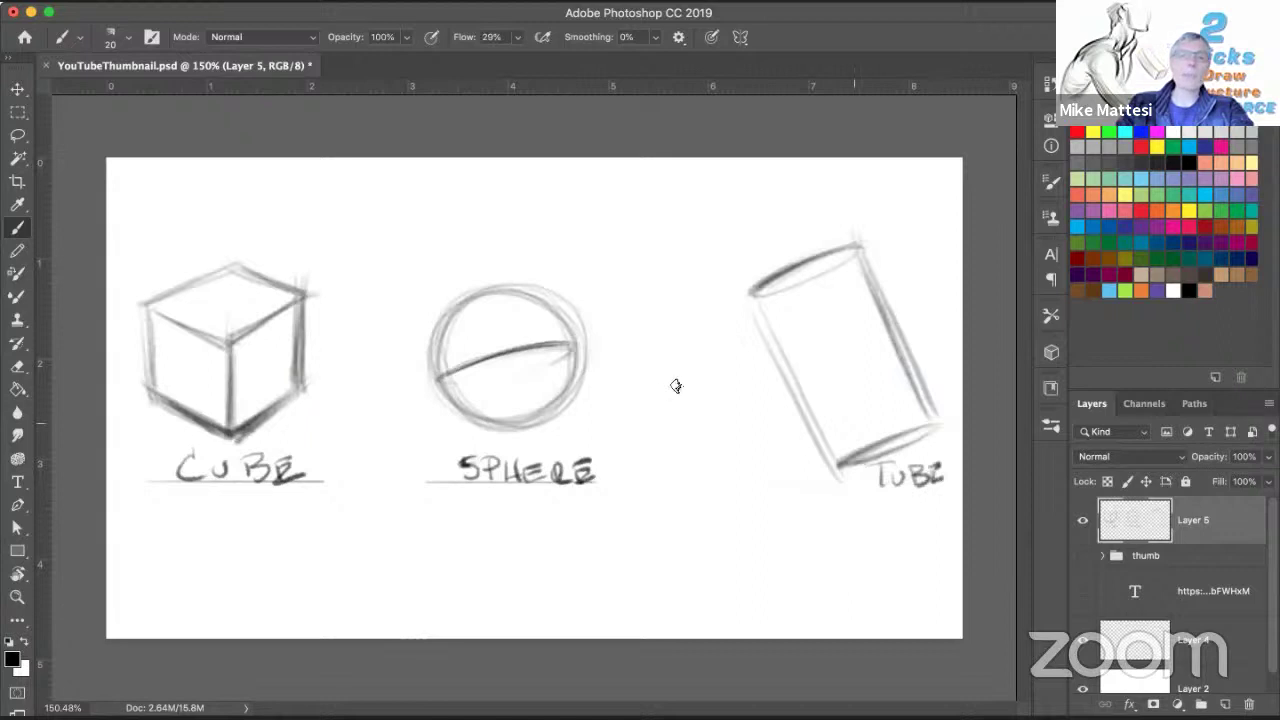
pyautogui.moveTo(628, 388); pyautogui.dragTo(690, 386)
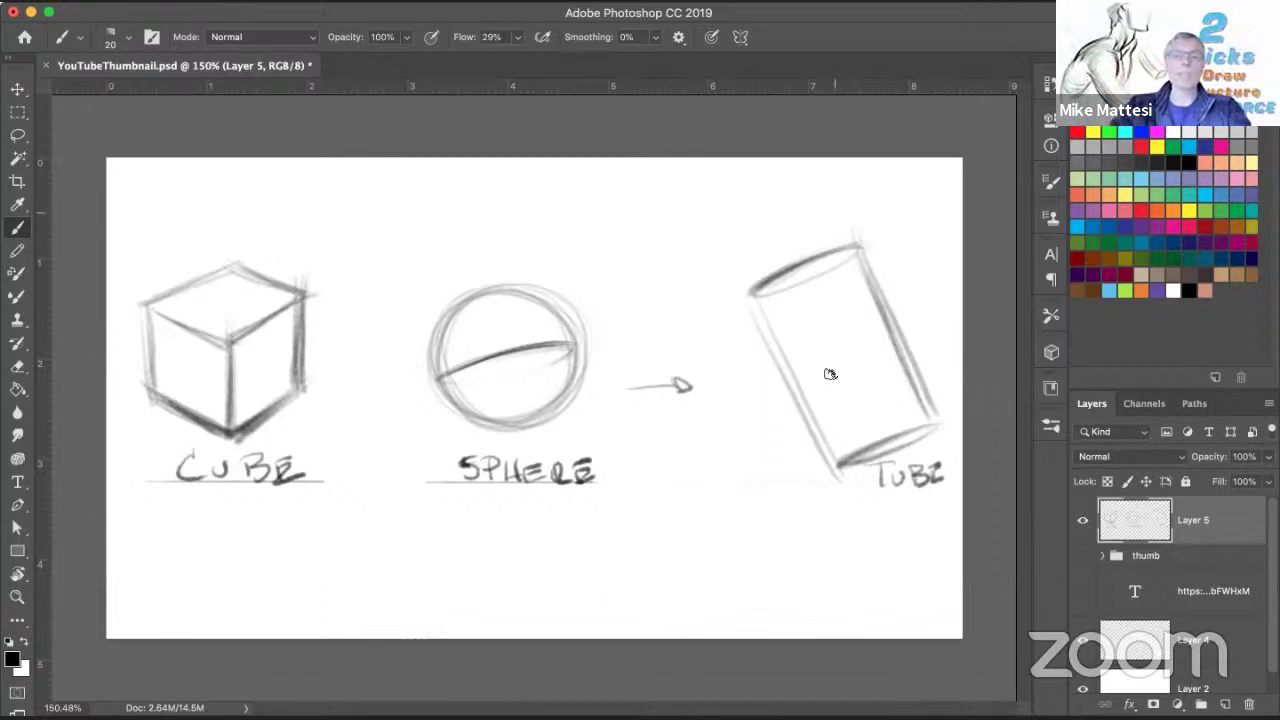
# Step: Move the sketches left to free space beside the tube, and add a new layer above Layer 5
pyautogui.keyDown('super'); pyautogui.moveTo(830, 370); pyautogui.dragTo(630, 410); pyautogui.keyUp('super')
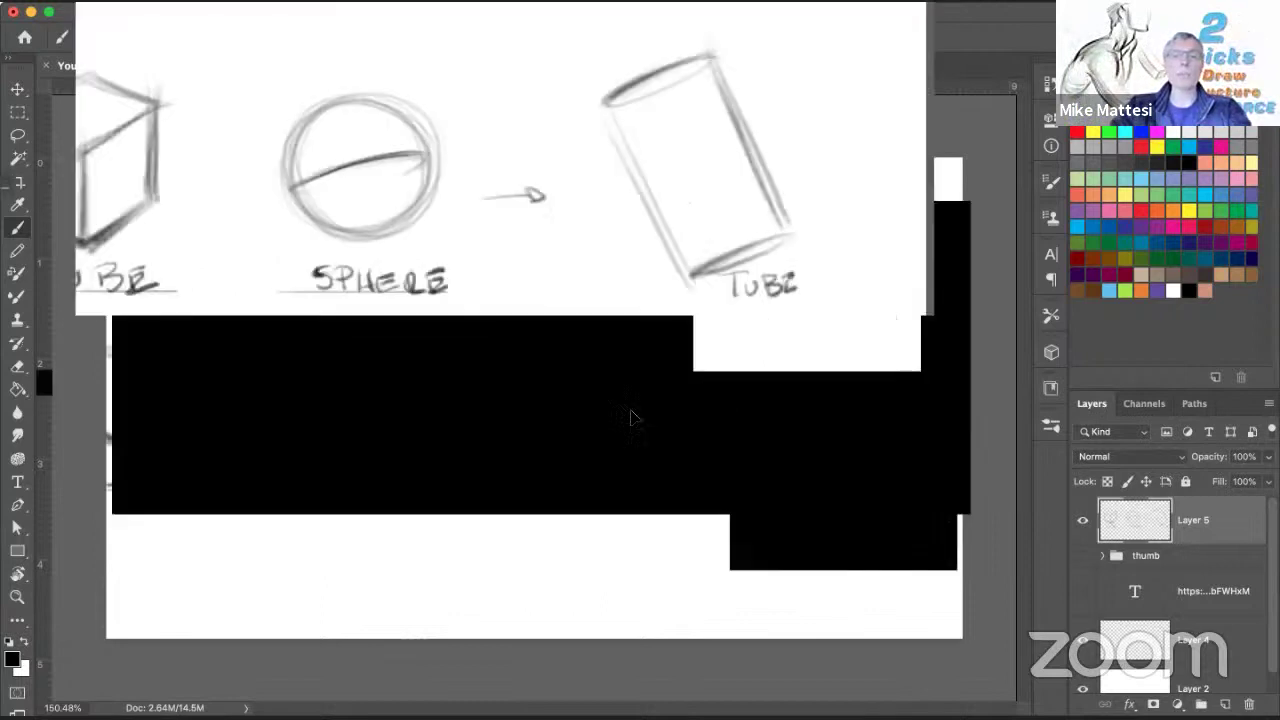
pyautogui.press('z')
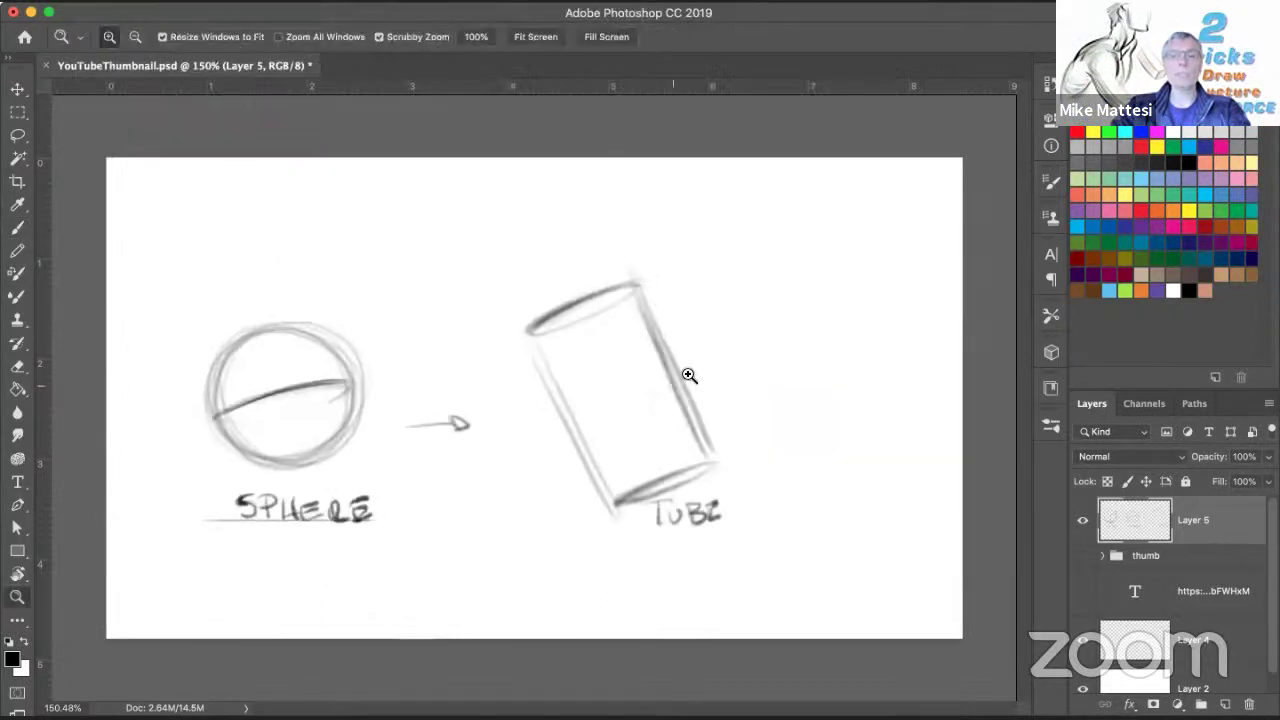
pyautogui.moveTo(688, 374); pyautogui.dragTo(762, 372)
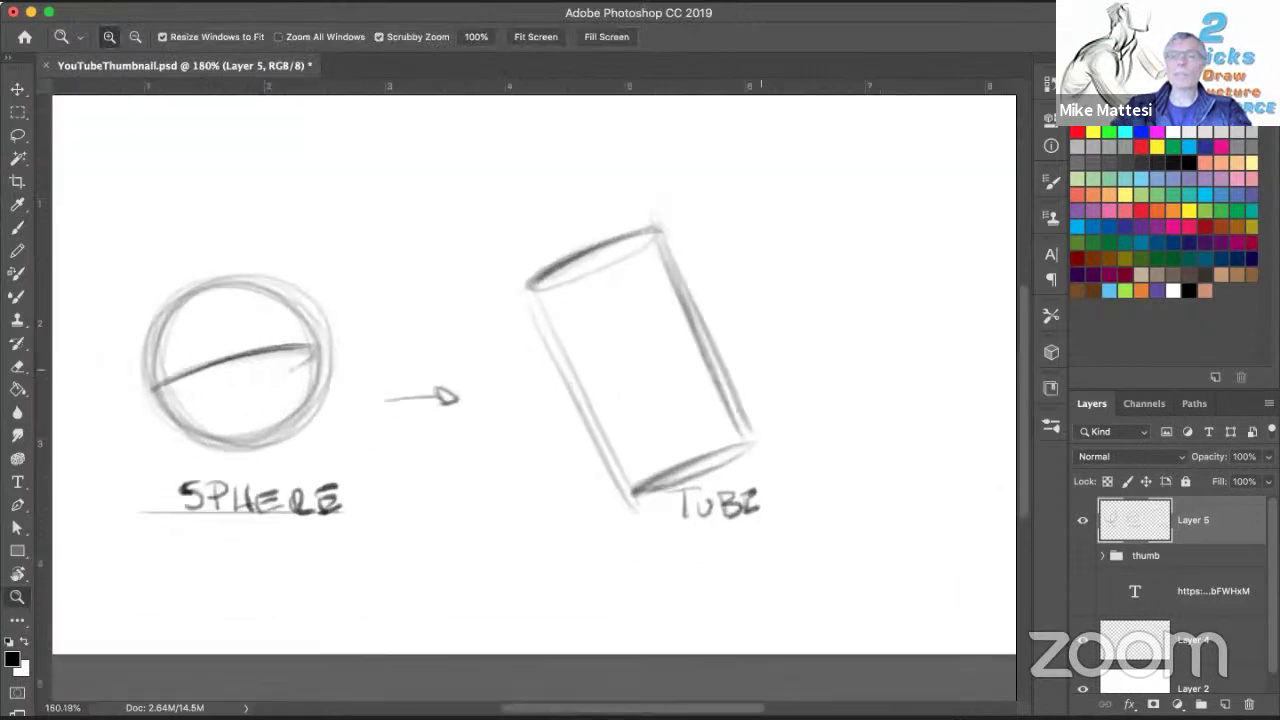
pyautogui.press('super+shift+alt+n')
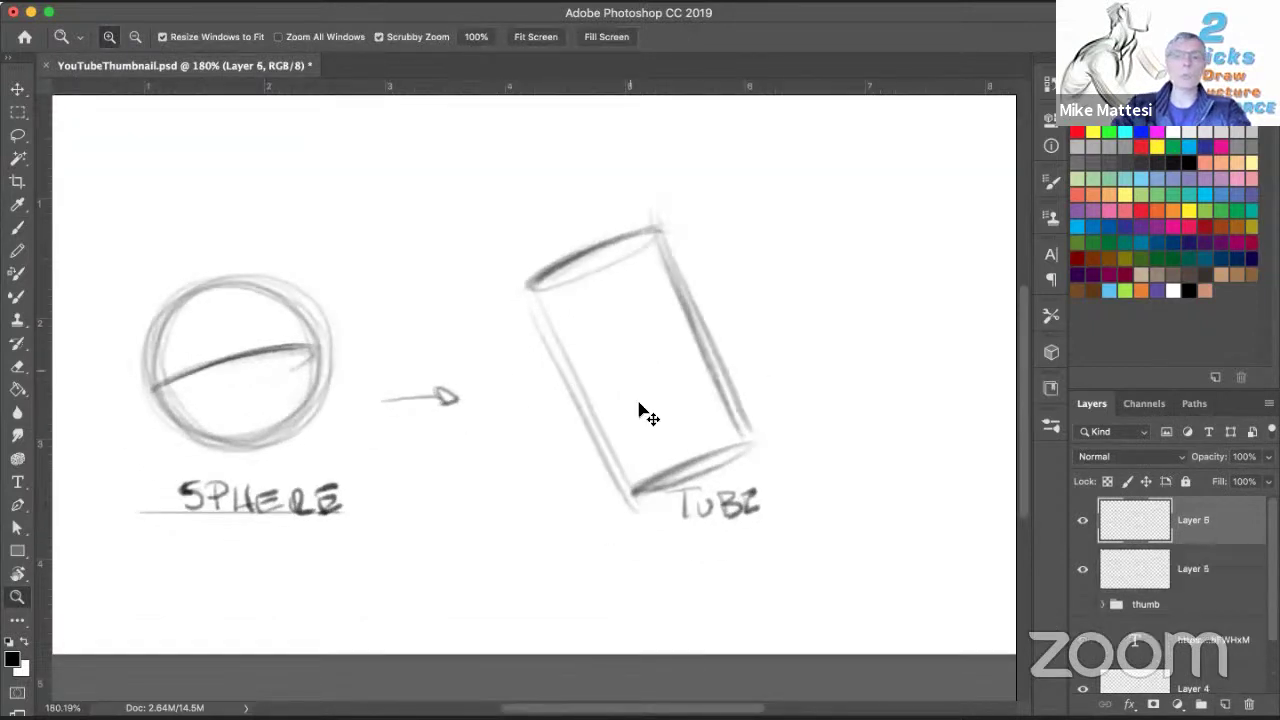
# Step: Brush a line lengthwise down the middle of the tube on the new layer, from above its upper rim to its base
pyautogui.press('v')
pyautogui.press('b')
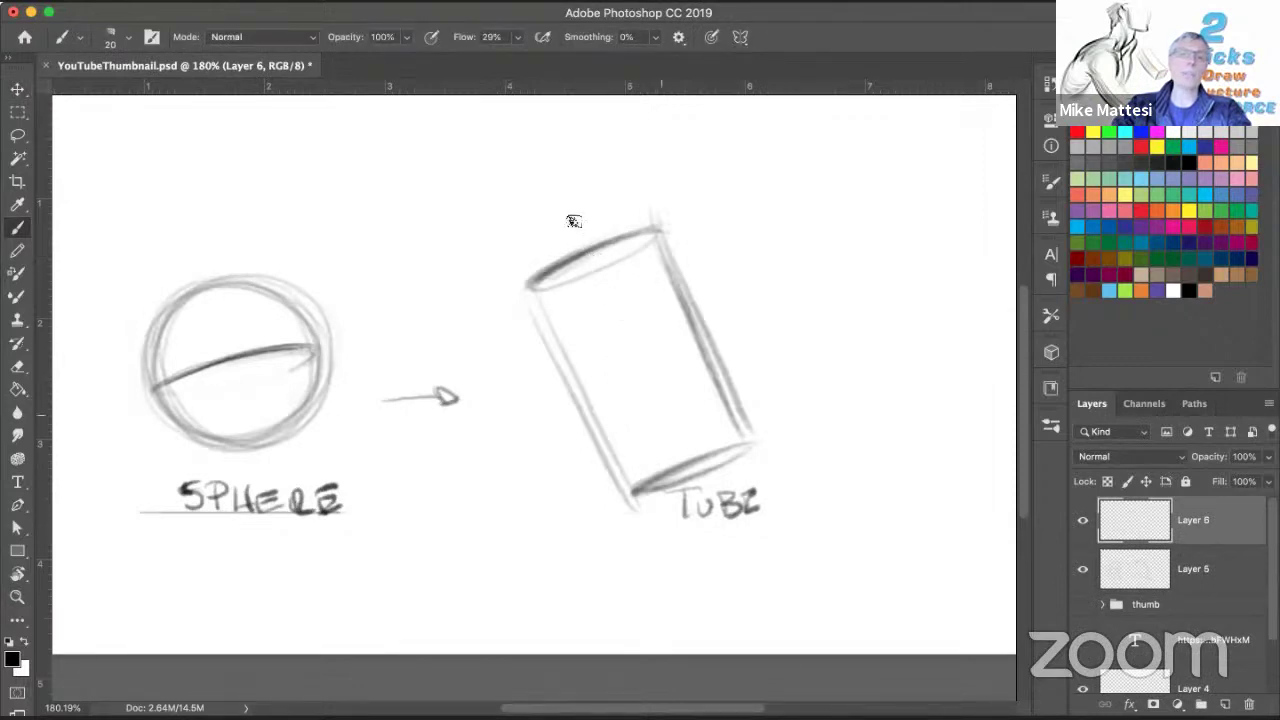
pyautogui.moveTo(575, 222); pyautogui.dragTo(680, 472)
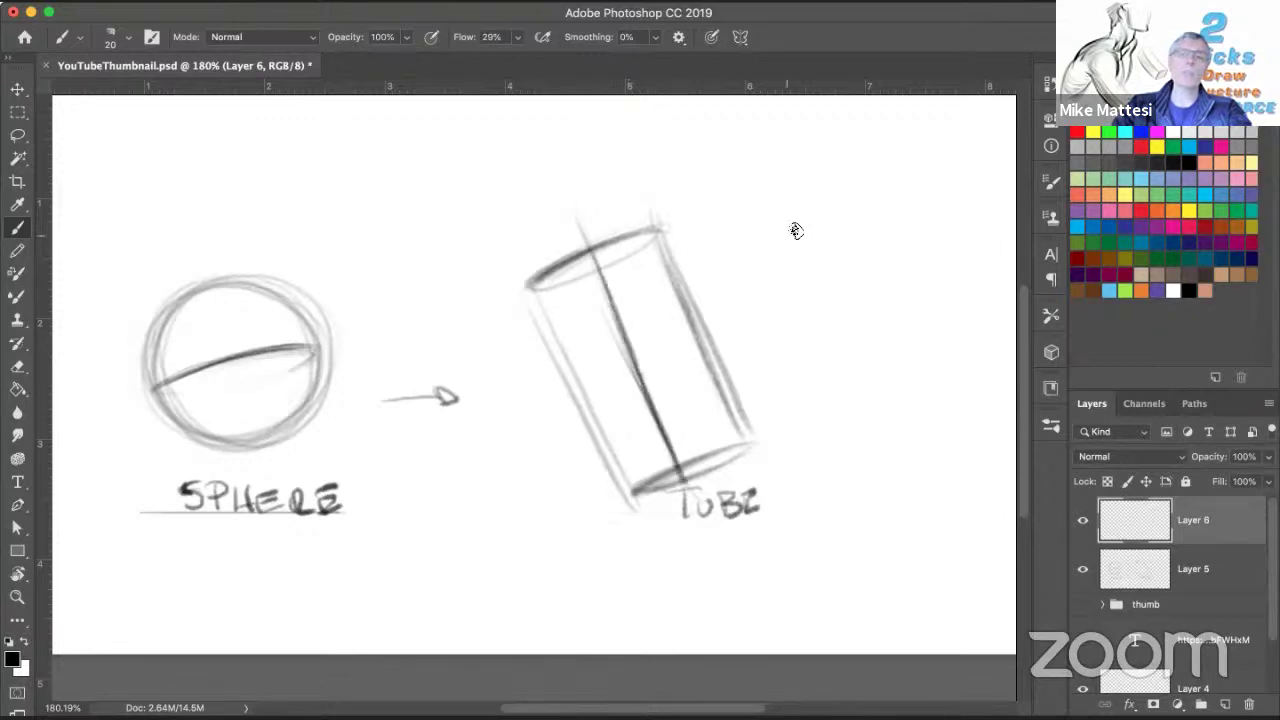
# Step: Lightly sketch an upright square plane in perspective in the free space to the right of the tube
pyautogui.moveTo(797, 330); pyautogui.dragTo(797, 234)
pyautogui.press('super+z')
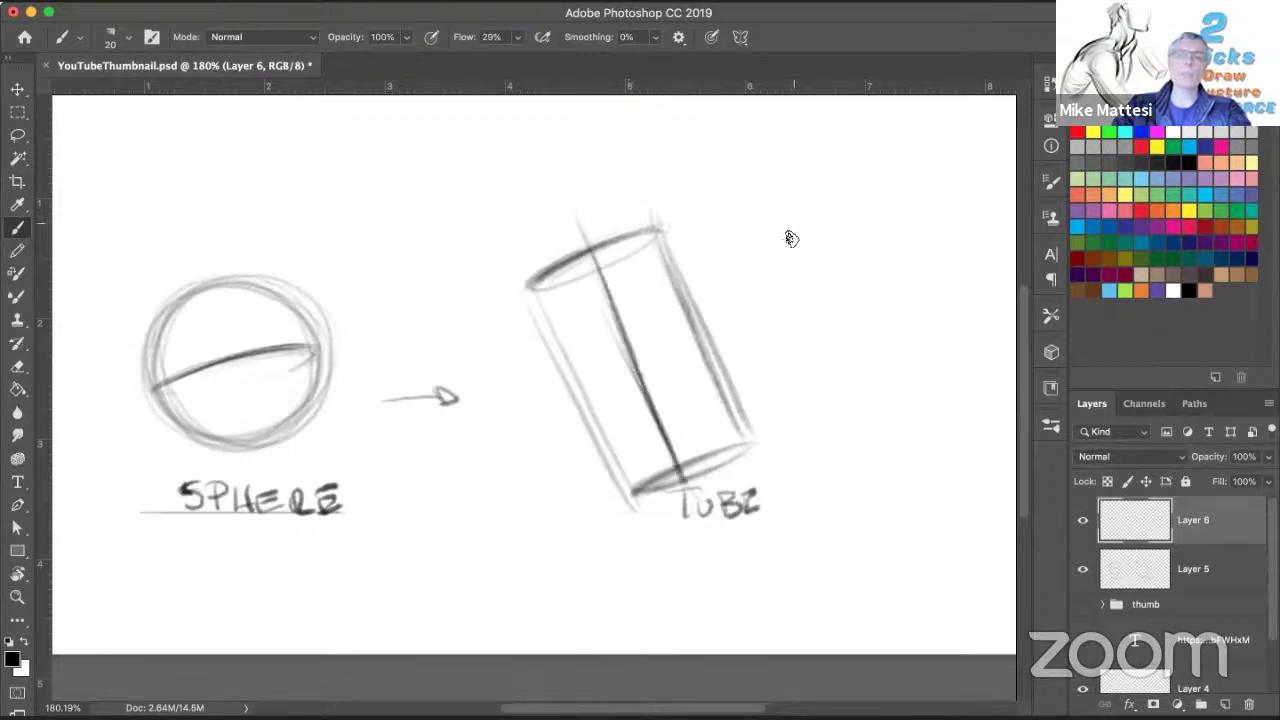
pyautogui.moveTo(797, 316)
pyautogui.mouseDown()
pyautogui.moveTo(797, 224)
pyautogui.moveTo(889, 123)
pyautogui.moveTo(896, 338)
pyautogui.mouseUp()
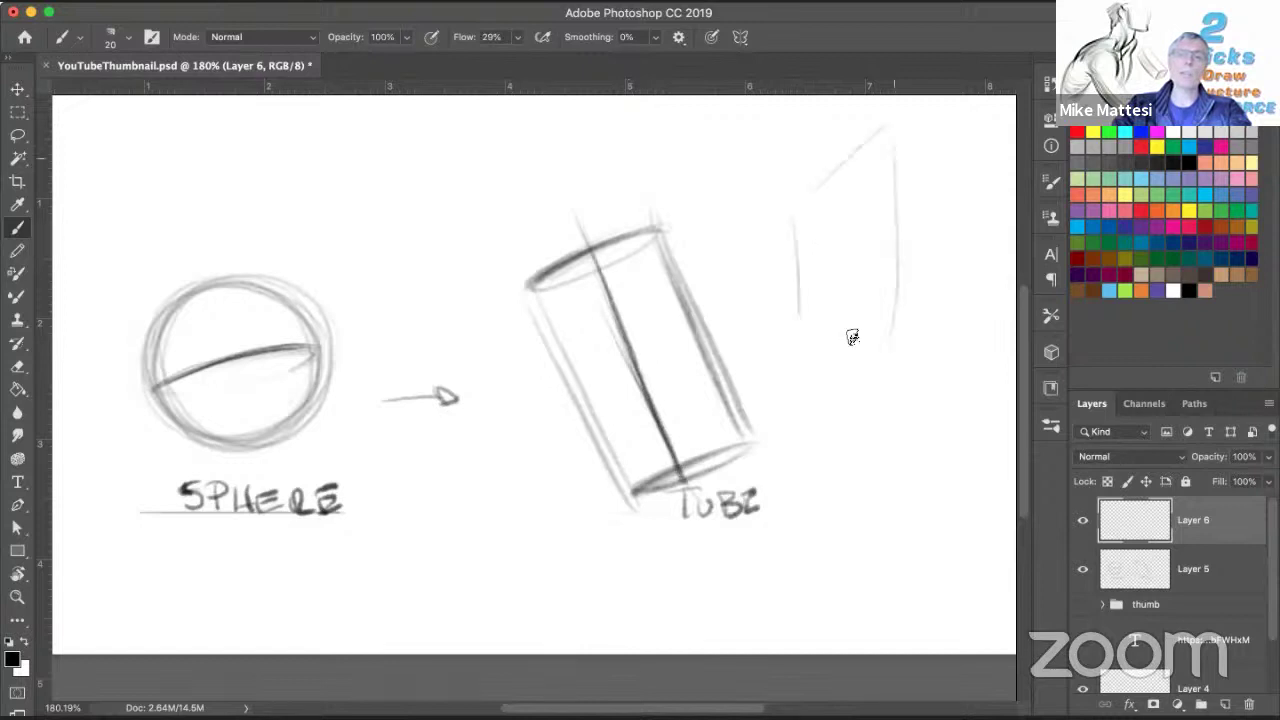
pyautogui.moveTo(820, 321); pyautogui.dragTo(893, 360)
pyautogui.moveTo(891, 142)
pyautogui.mouseDown()
pyautogui.moveTo(901, 378)
pyautogui.moveTo(886, 129)
pyautogui.mouseUp()
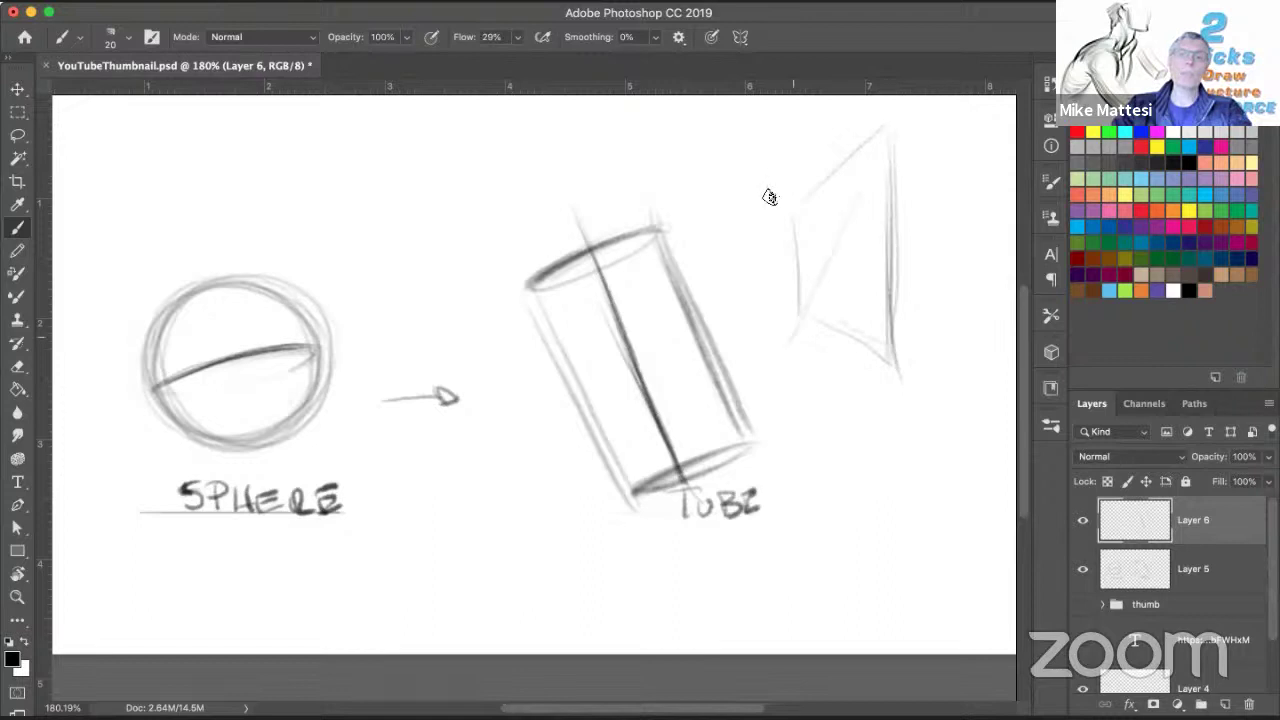
# Step: Draw crossing diagonals and a vertical centre line in the perspective plane, and fit an ellipse inside its edges
pyautogui.moveTo(812, 245); pyautogui.dragTo(888, 354)
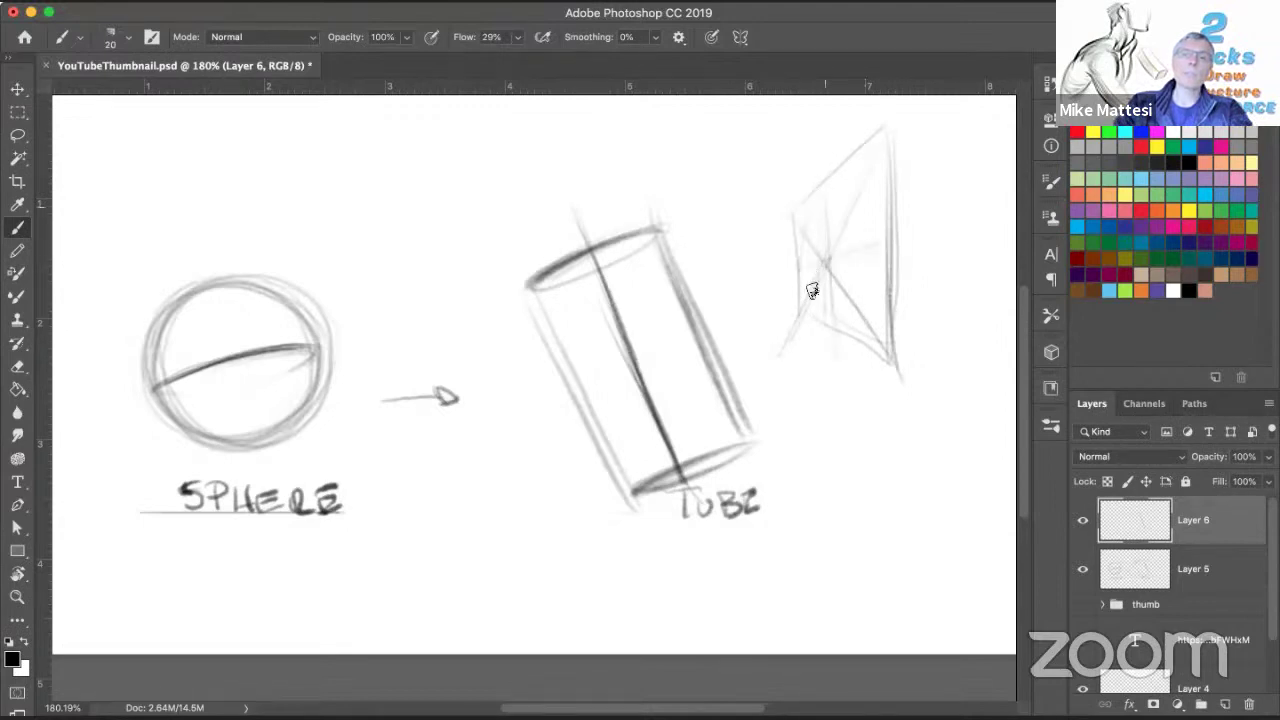
pyautogui.moveTo(823, 316); pyautogui.dragTo(837, 333)
pyautogui.moveTo(798, 226); pyautogui.dragTo(812, 318)
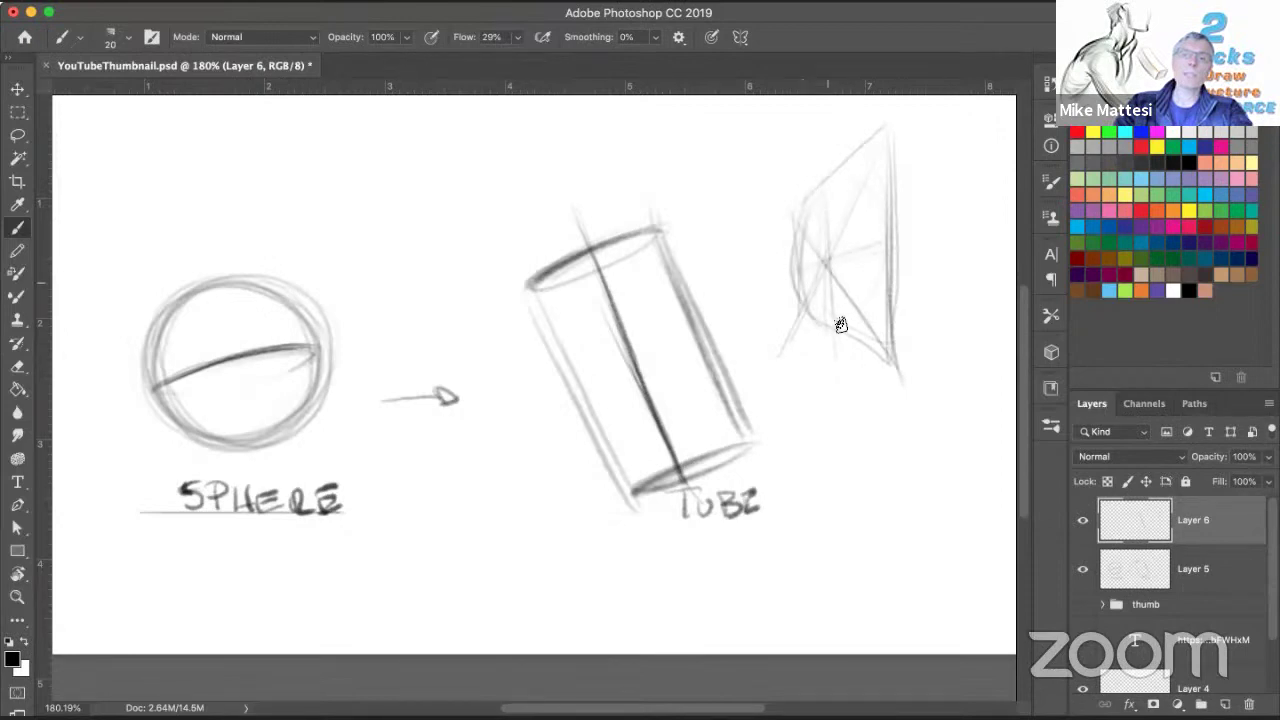
pyautogui.moveTo(864, 184); pyautogui.dragTo(886, 251)
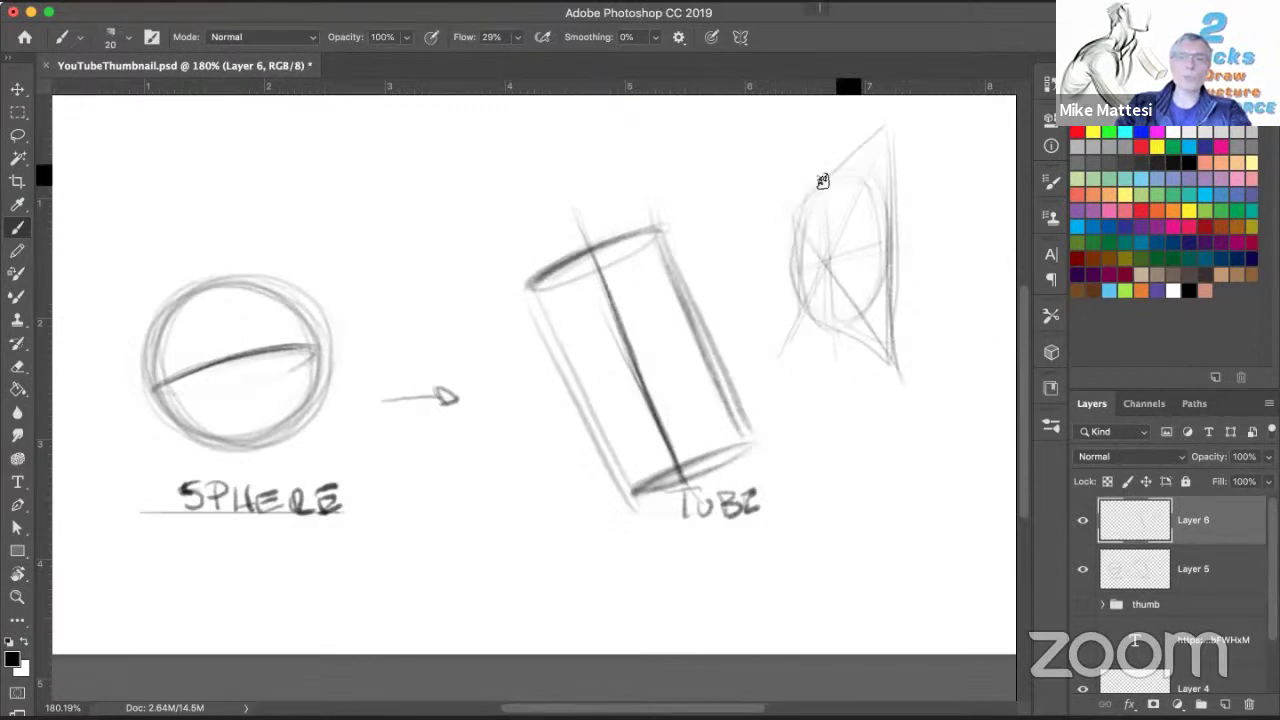
# Step: Extend two horizontal lines from the ellipse and close them with a far ellipse to form a lying tube
pyautogui.moveTo(848, 179); pyautogui.dragTo(940, 178)
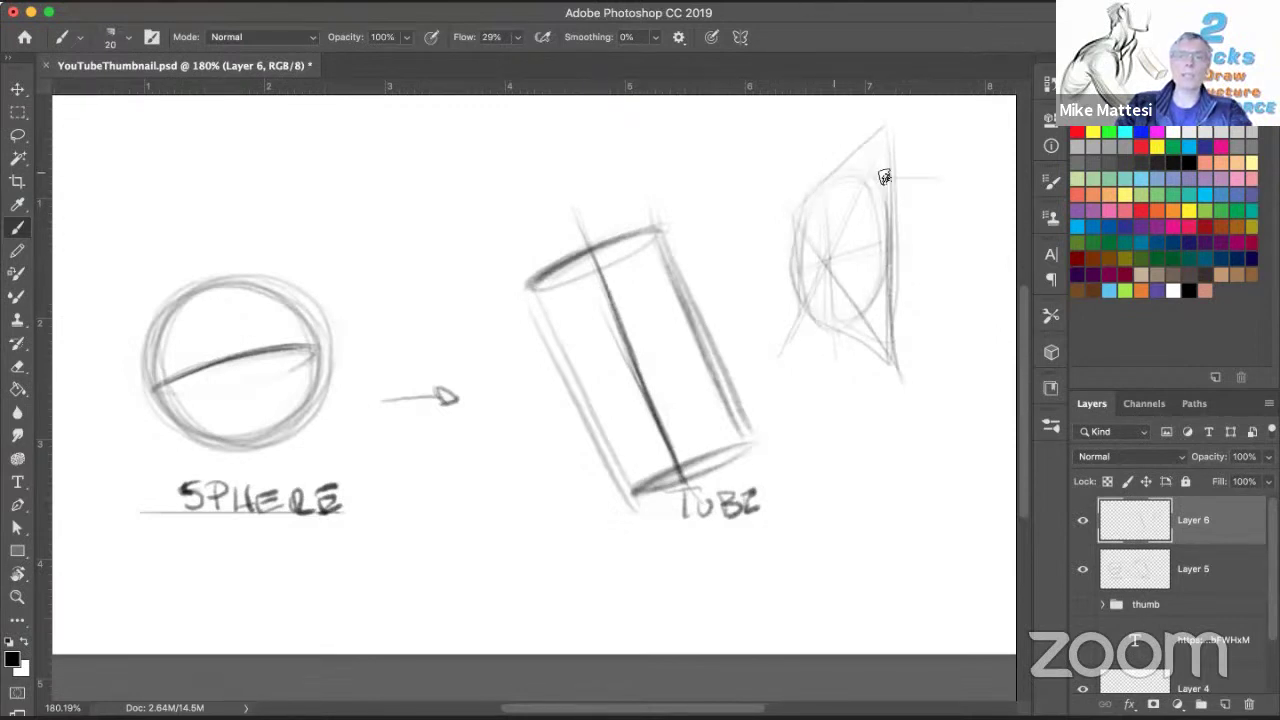
pyautogui.moveTo(912, 332); pyautogui.dragTo(948, 331)
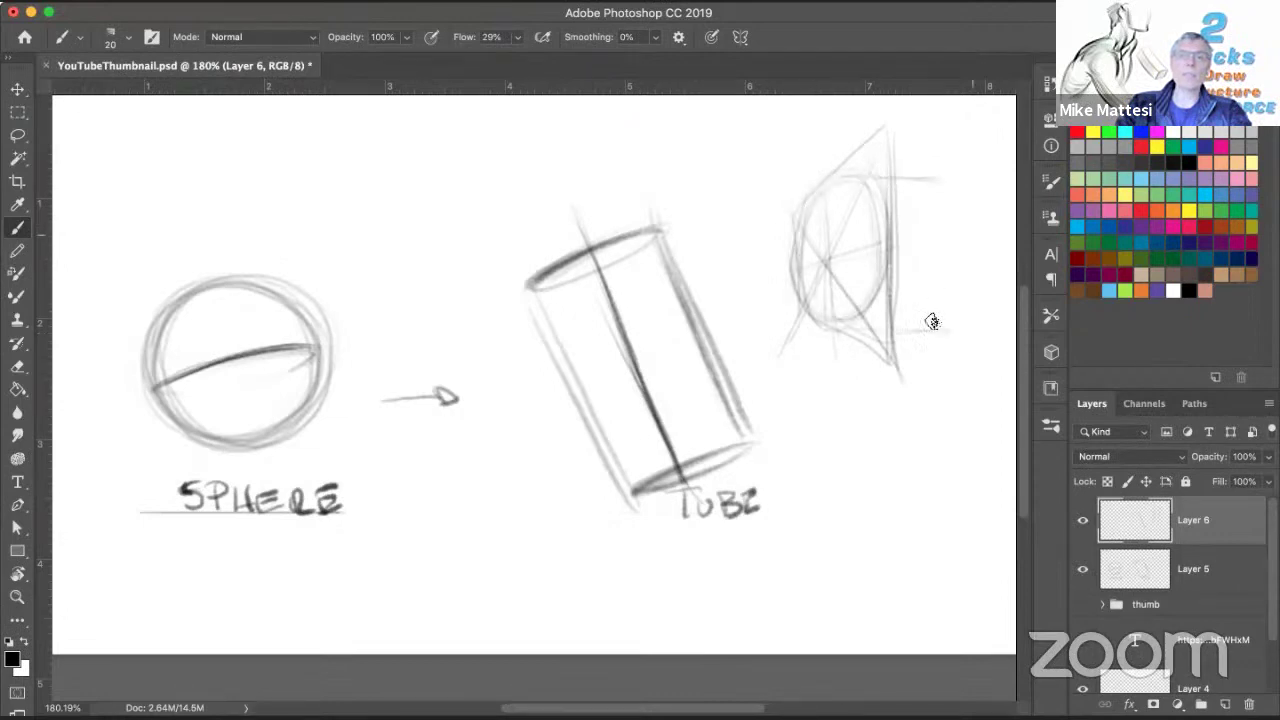
pyautogui.moveTo(965, 290)
pyautogui.mouseDown()
pyautogui.moveTo(948, 193)
pyautogui.moveTo(948, 302)
pyautogui.mouseUp()
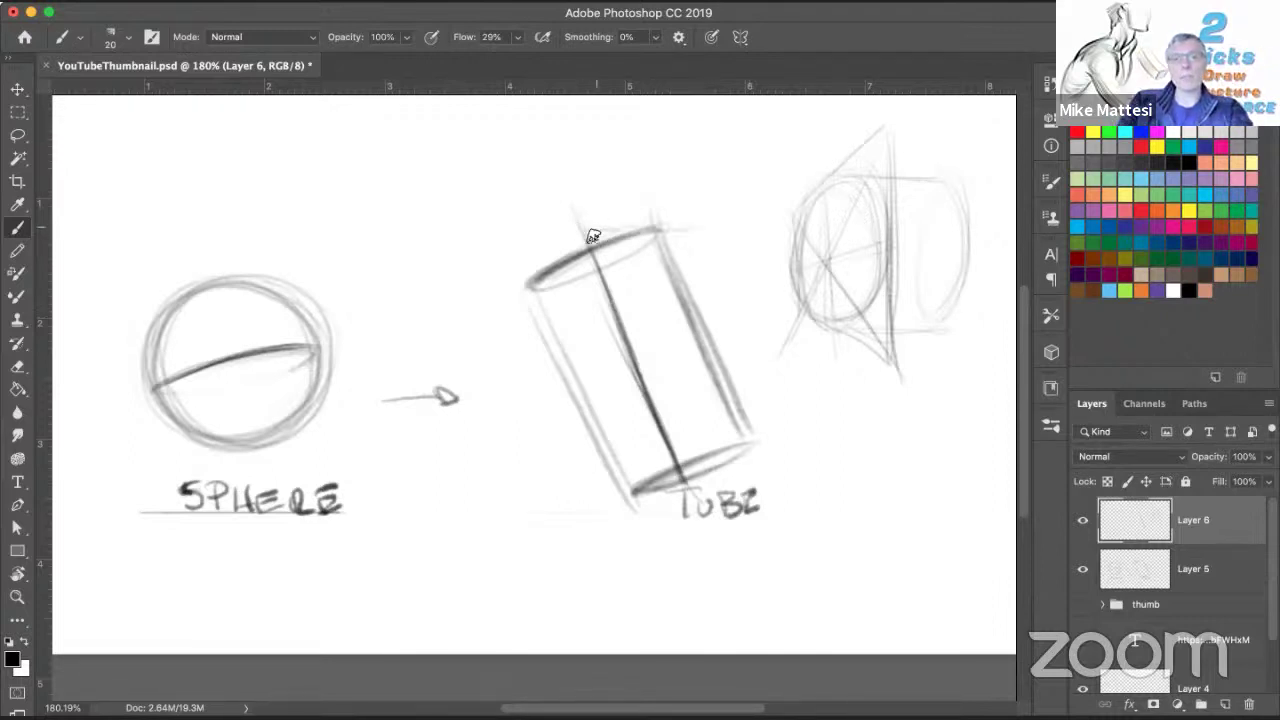
# Step: Draw an angular back edge at the large tube's upper rim, and turn its base into a darkly shaded four-sided face
pyautogui.moveTo(580, 236); pyautogui.dragTo(674, 232)
pyautogui.moveTo(684, 446); pyautogui.dragTo(764, 440)
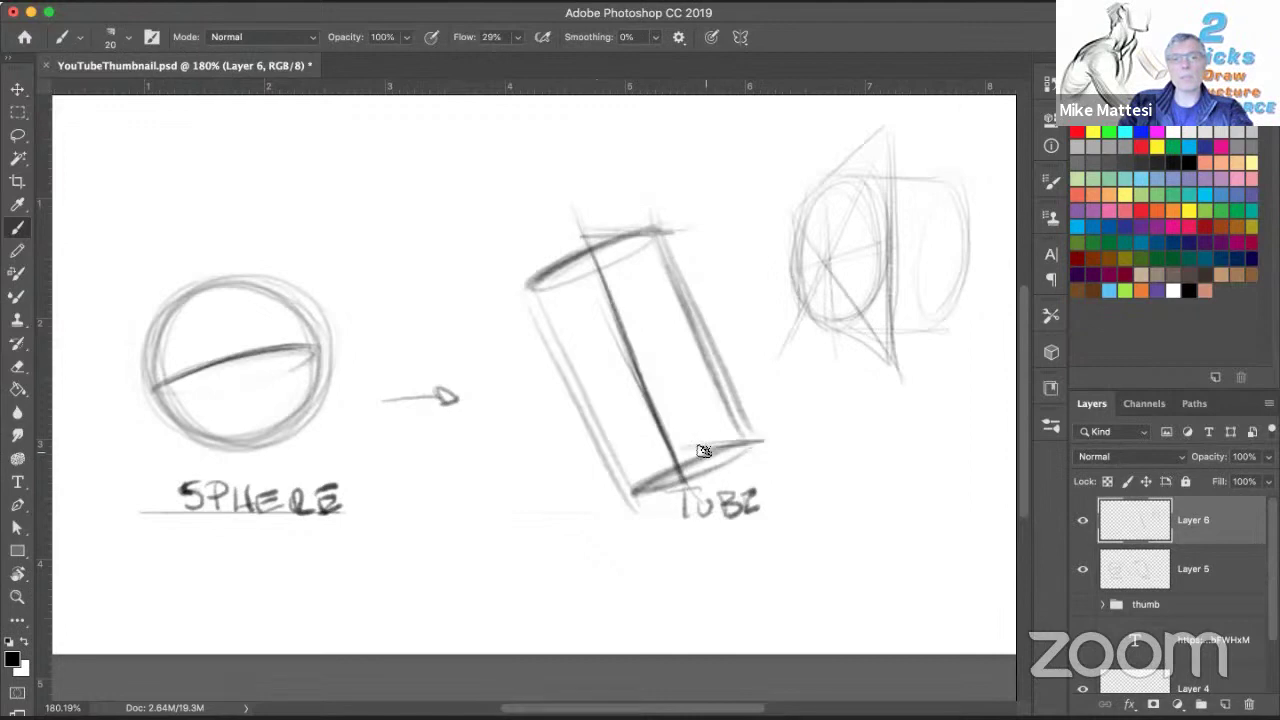
pyautogui.moveTo(640, 483)
pyautogui.mouseDown()
pyautogui.moveTo(690, 458)
pyautogui.moveTo(718, 472)
pyautogui.moveTo(652, 495)
pyautogui.mouseUp()
pyautogui.moveTo(688, 451); pyautogui.dragTo(760, 441)
pyautogui.moveTo(720, 478); pyautogui.dragTo(680, 490)
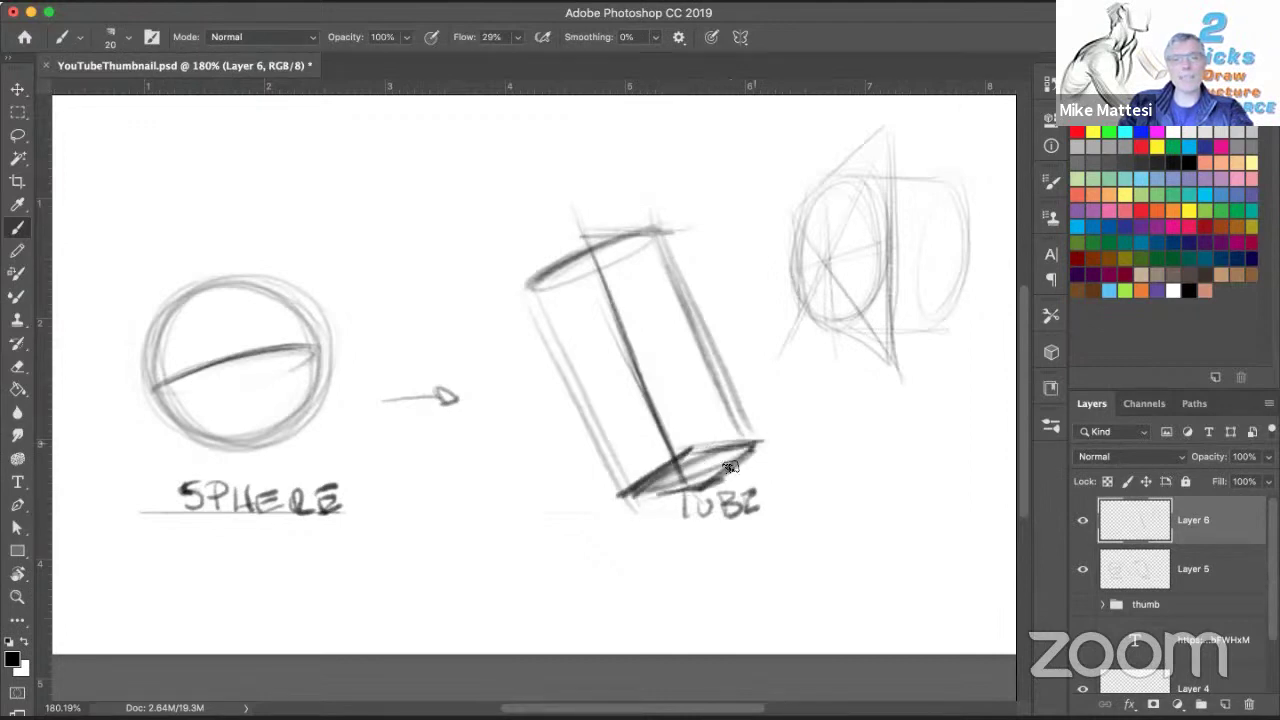
pyautogui.moveTo(748, 451); pyautogui.dragTo(645, 495)
pyautogui.moveTo(744, 453); pyautogui.dragTo(640, 494)
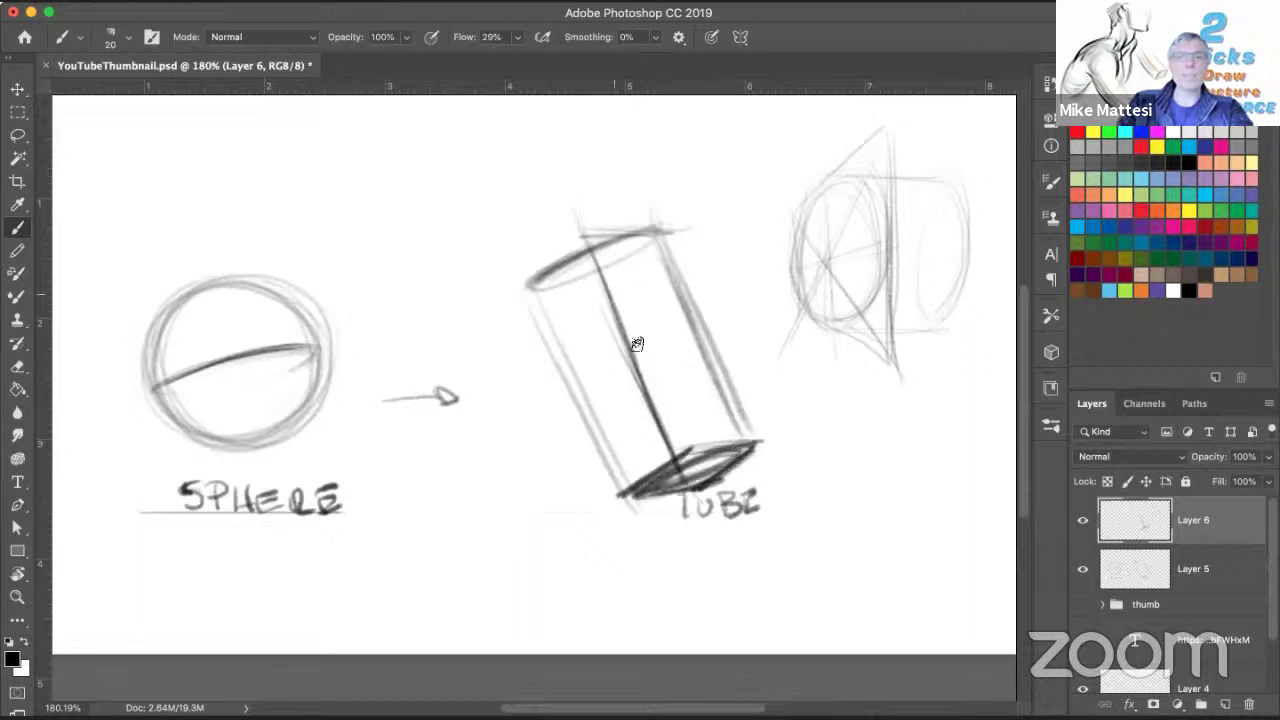
# Step: Outline the upper front edge and darken both long sides to give the large tube a box form
pyautogui.moveTo(637, 344)
pyautogui.mouseDown()
pyautogui.moveTo(585, 237)
pyautogui.moveTo(526, 279)
pyautogui.mouseUp()
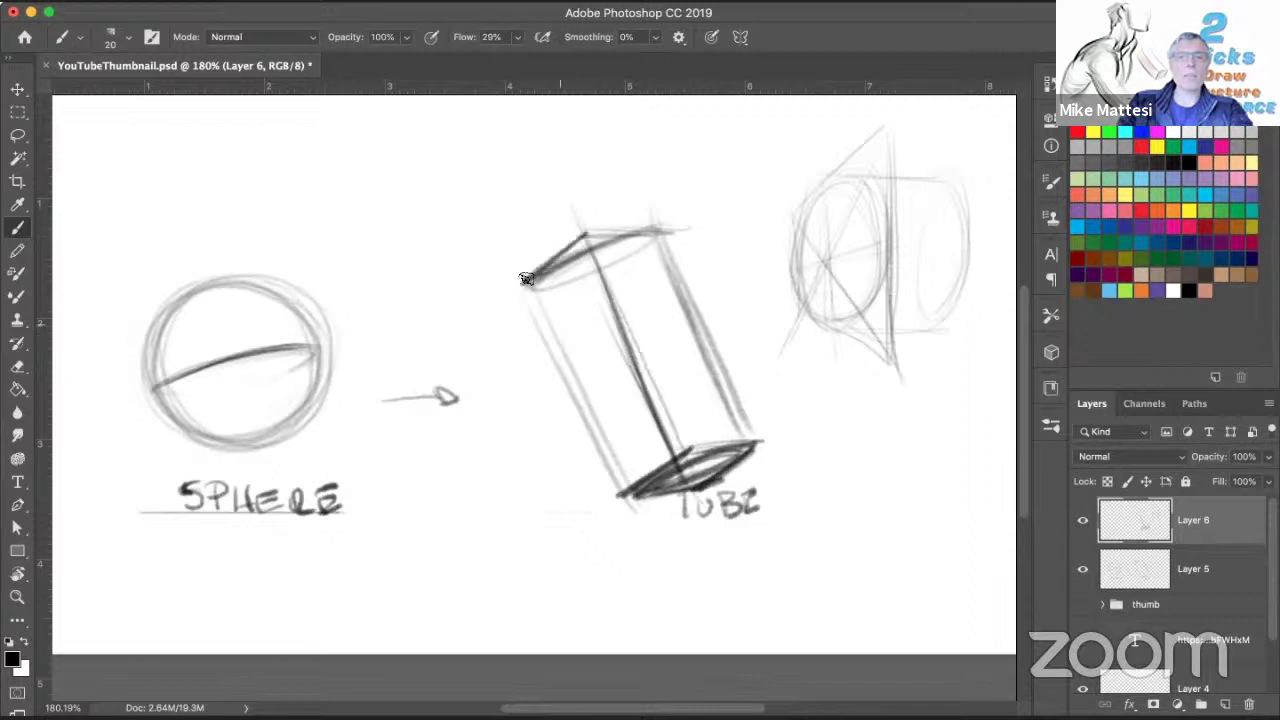
pyautogui.moveTo(622, 490); pyautogui.dragTo(530, 300)
pyautogui.moveTo(660, 241); pyautogui.dragTo(760, 452)
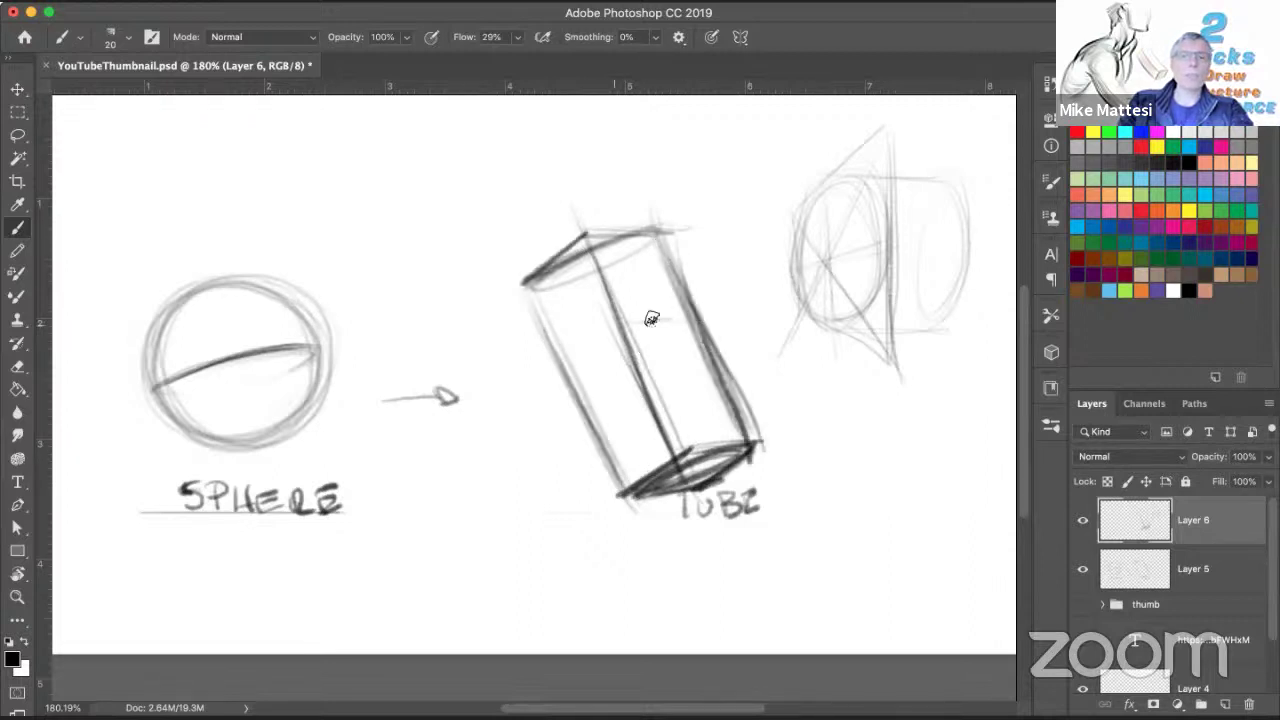
# Step: Draw two cross-contour lines around the upper part of the boxed tube, bending at its middle edge
pyautogui.moveTo(618, 325); pyautogui.dragTo(690, 316)
pyautogui.moveTo(560, 376); pyautogui.dragTo(624, 322)
pyautogui.moveTo(682, 287)
pyautogui.mouseDown()
pyautogui.moveTo(606, 293)
pyautogui.moveTo(546, 346)
pyautogui.mouseUp()
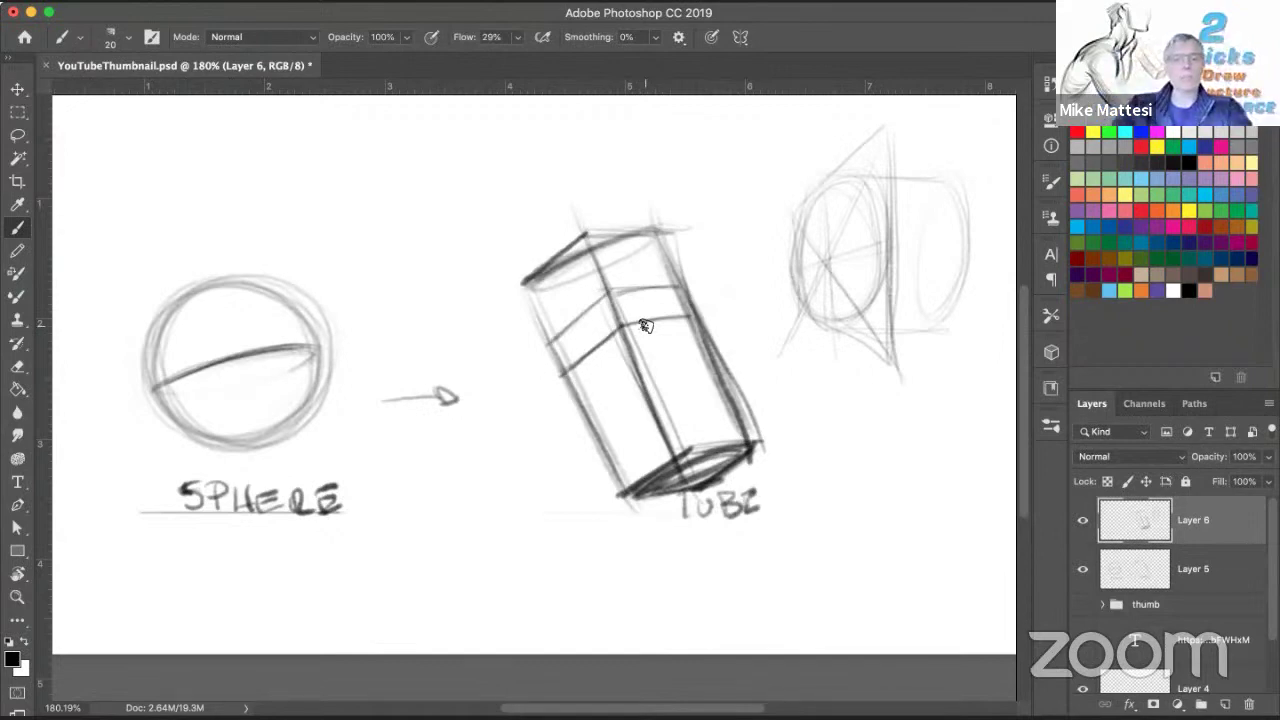
# Step: Move the Layer 6 box construction to the right, off the tube, and hide that layer
pyautogui.press('z')
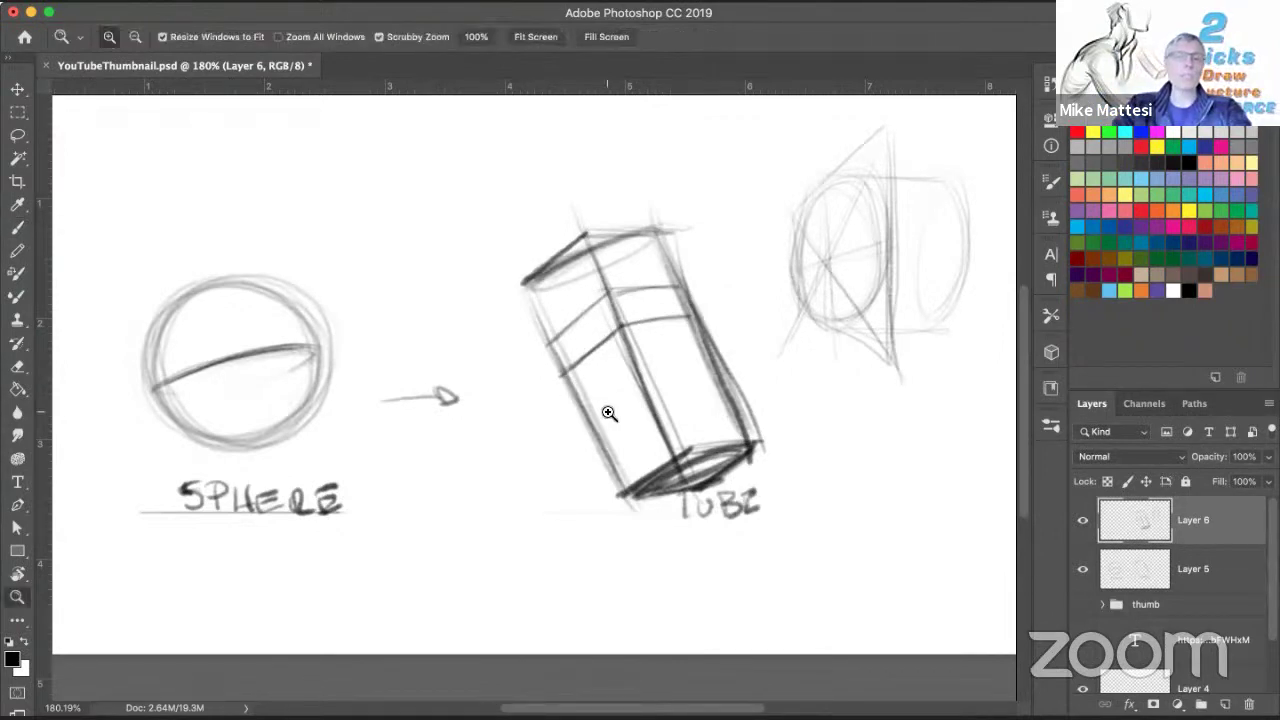
pyautogui.hscroll(-5, 676, 388)
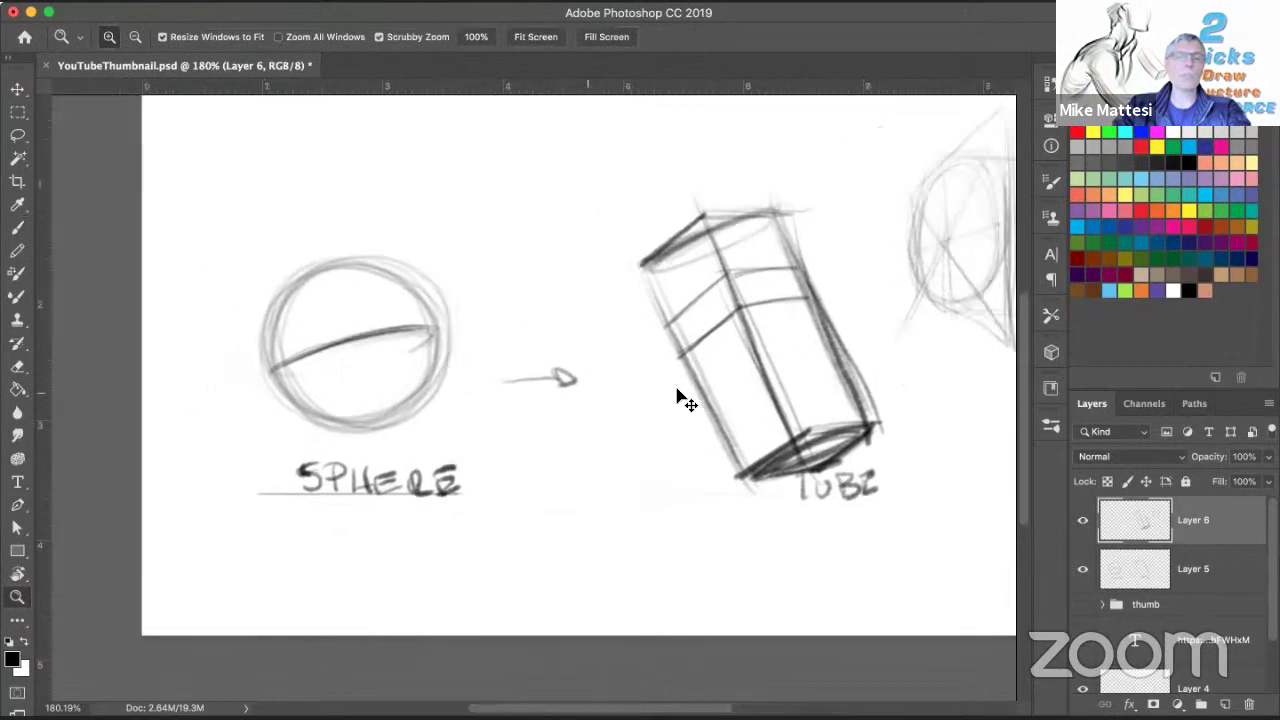
pyautogui.moveTo(500, 373)
pyautogui.keyDown('super'); pyautogui.mouseDown()
pyautogui.moveTo(722, 345)
pyautogui.moveTo(731, 357)
pyautogui.mouseUp(); pyautogui.keyUp('super')
pyautogui.keyDown('super'); pyautogui.moveTo(676, 388); pyautogui.dragTo(660, 382); pyautogui.keyUp('super')
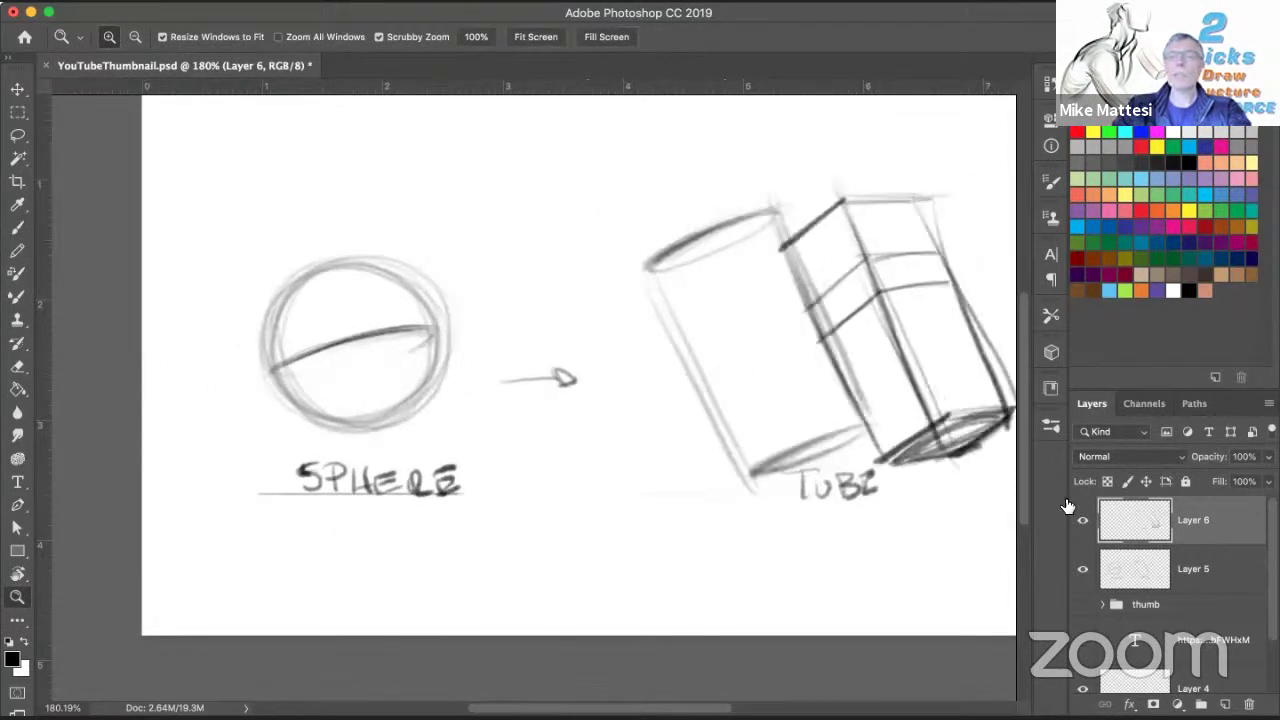
pyautogui.click(1083, 521)
# Step: Shift the Layer 5 sketches to the right until the whole cube is back on the canvas
pyautogui.click(1195, 580)
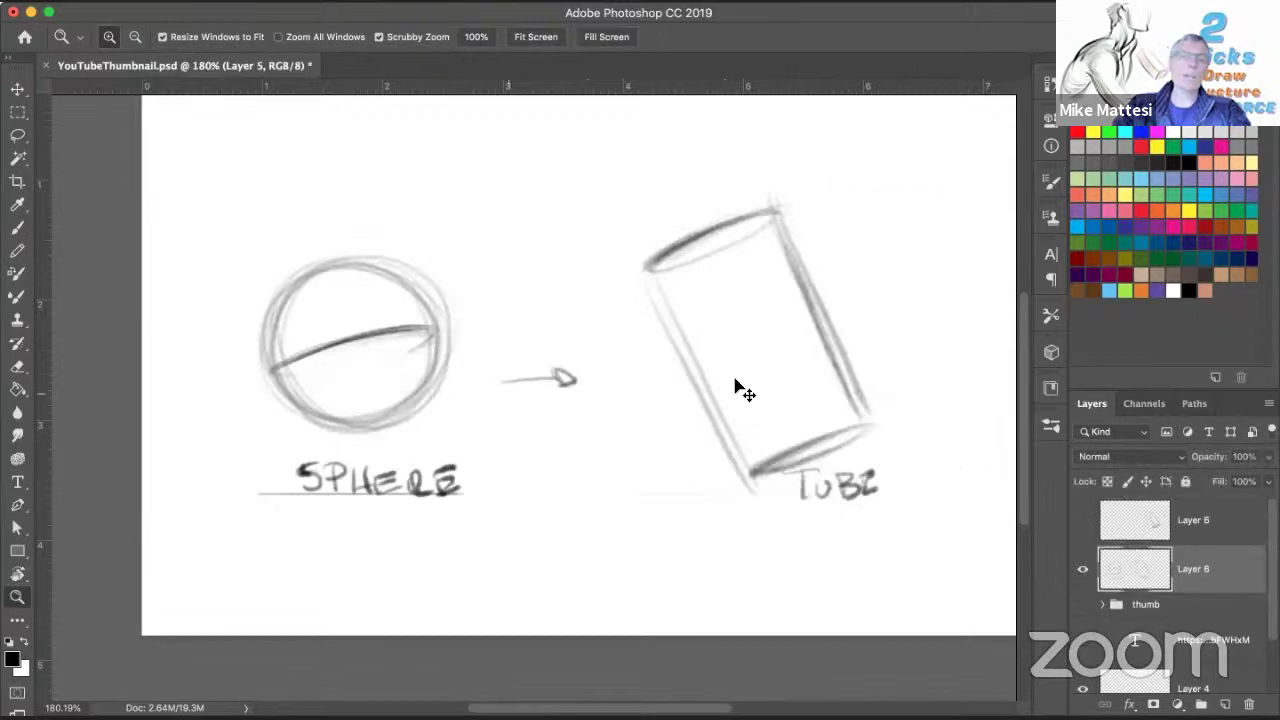
pyautogui.keyDown('super'); pyautogui.moveTo(66, 343); pyautogui.dragTo(384, 330); pyautogui.keyUp('super')
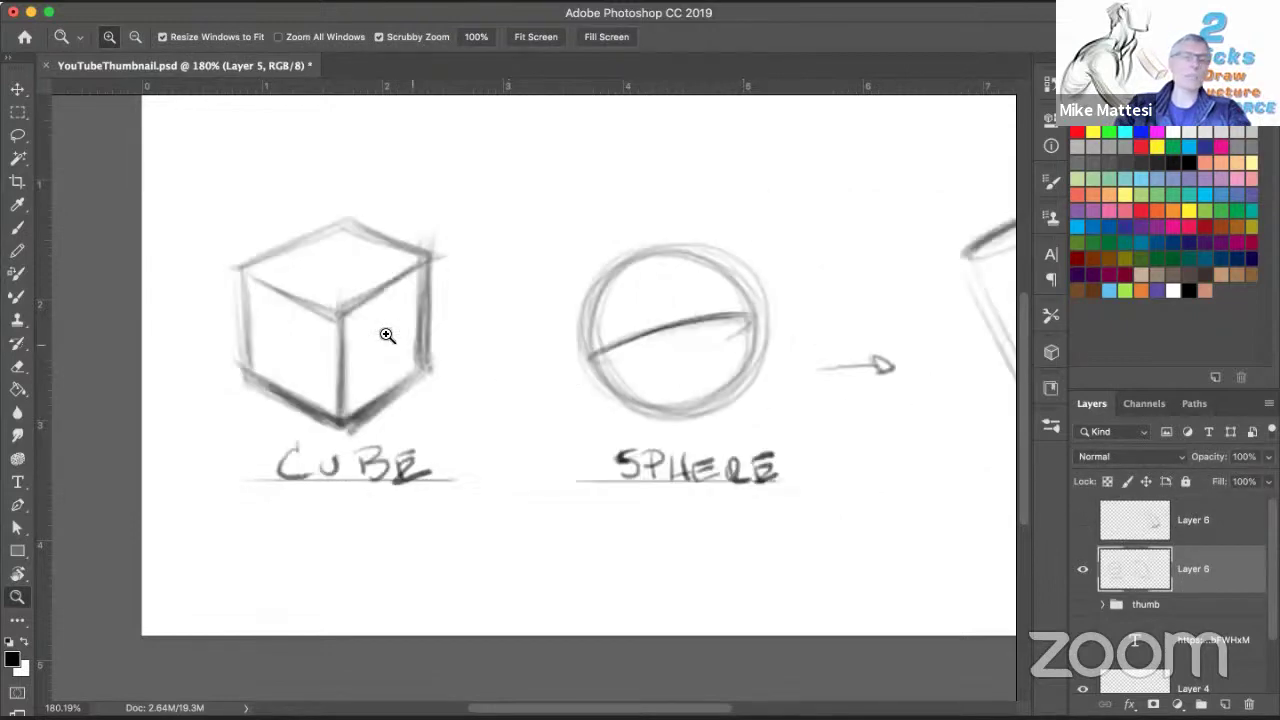
# Step: Sketch an arrow pointing down at the cube and a looping, right-pointing flow arrow above the sphere
pyautogui.press('b')
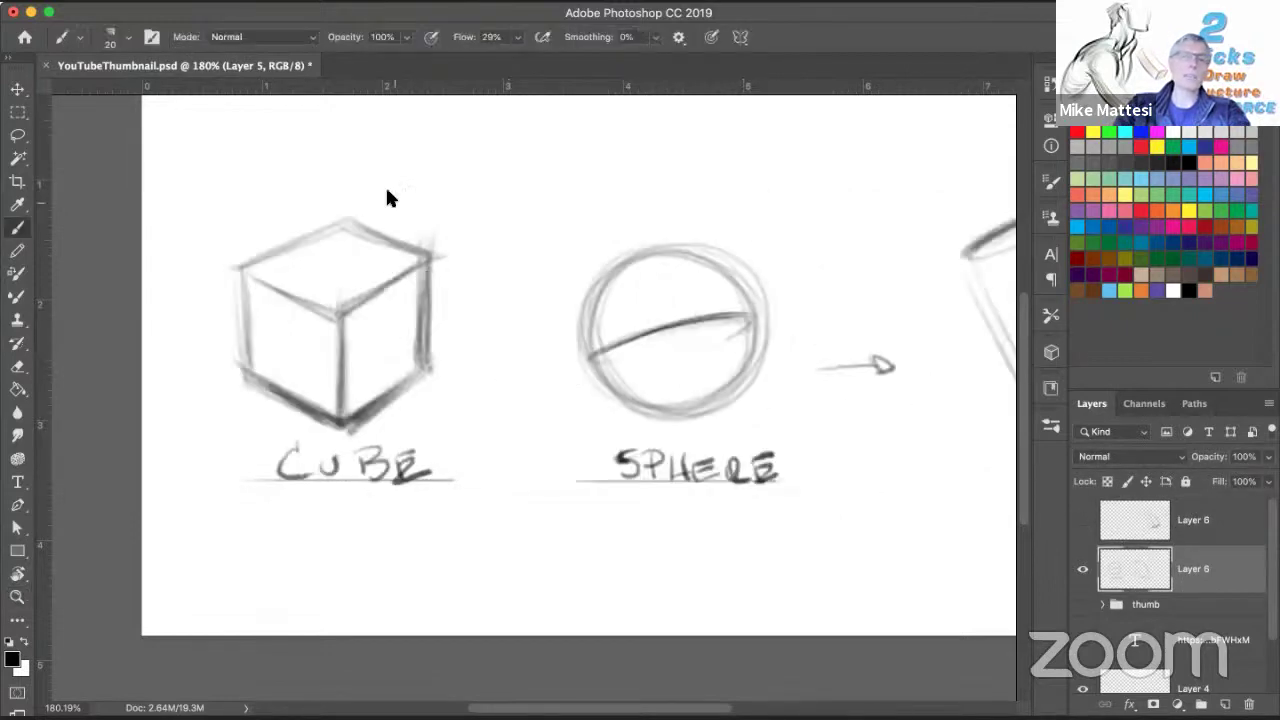
pyautogui.moveTo(420, 208); pyautogui.dragTo(463, 180)
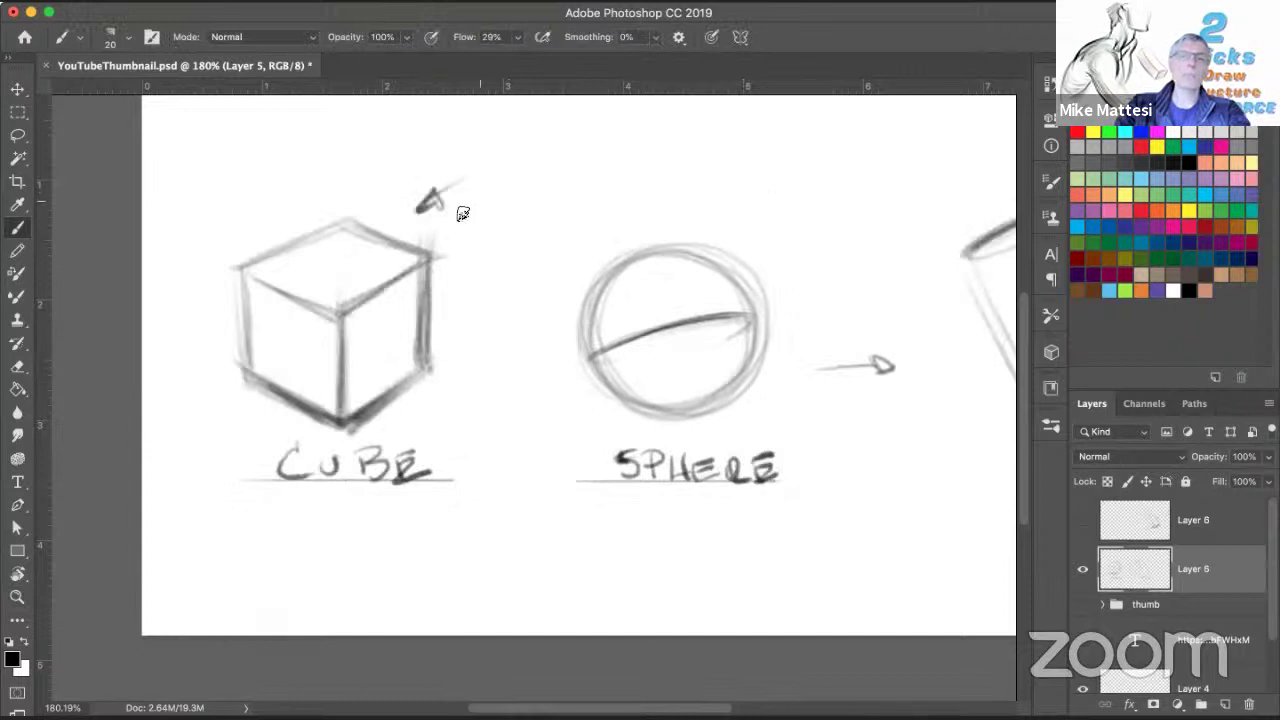
pyautogui.moveTo(643, 218); pyautogui.dragTo(820, 198)
pyautogui.moveTo(655, 203); pyautogui.dragTo(619, 211)
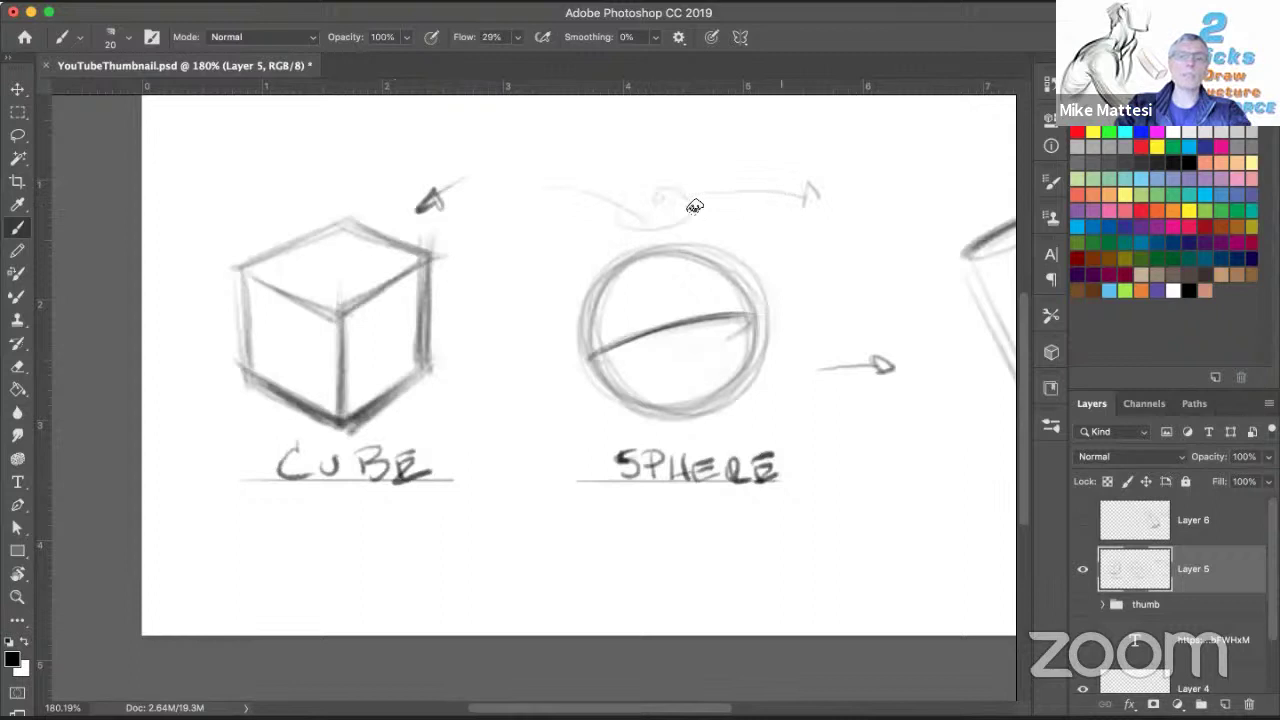
# Step: Add a short arrow from the flow line down to the sphere and a small dash above the tube
pyautogui.moveTo(788, 257); pyautogui.dragTo(640, 272)
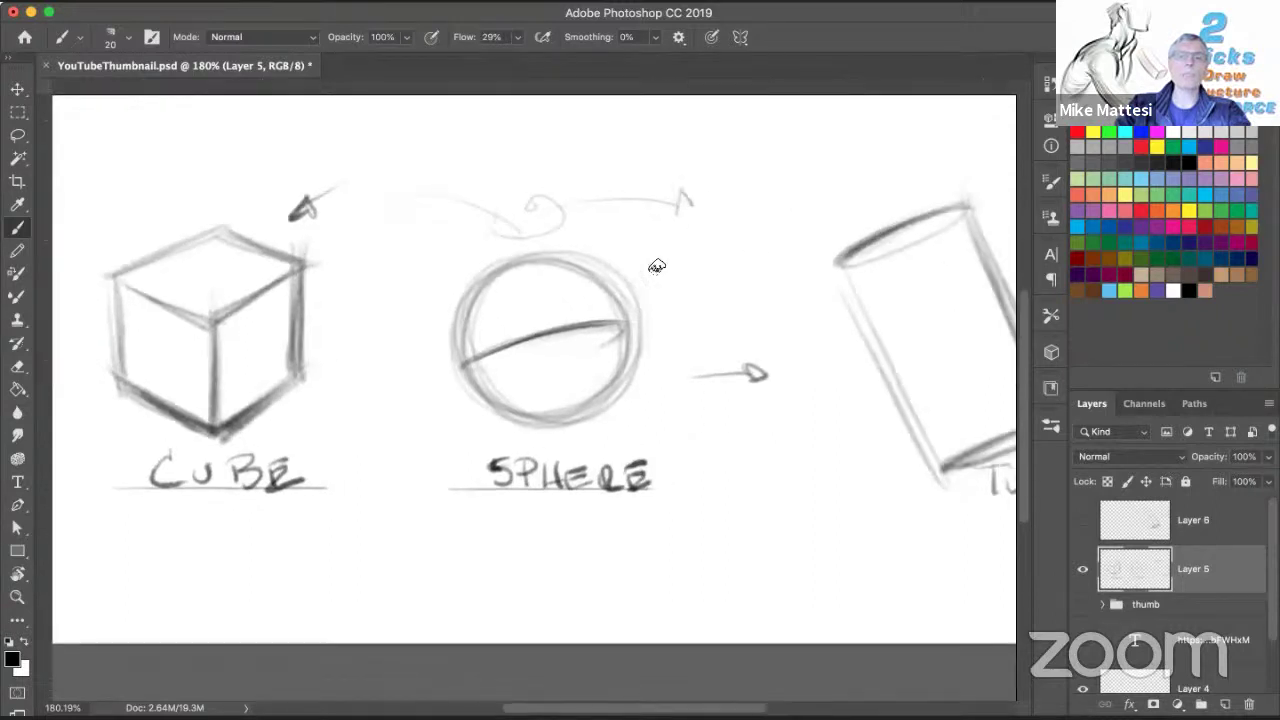
pyautogui.hotkey('ctrl', 'r')
pyautogui.moveTo(700, 205)
pyautogui.mouseDown()
pyautogui.moveTo(732, 216)
pyautogui.moveTo(631, 261)
pyautogui.mouseUp()
pyautogui.hotkey('ctrl', 'r')
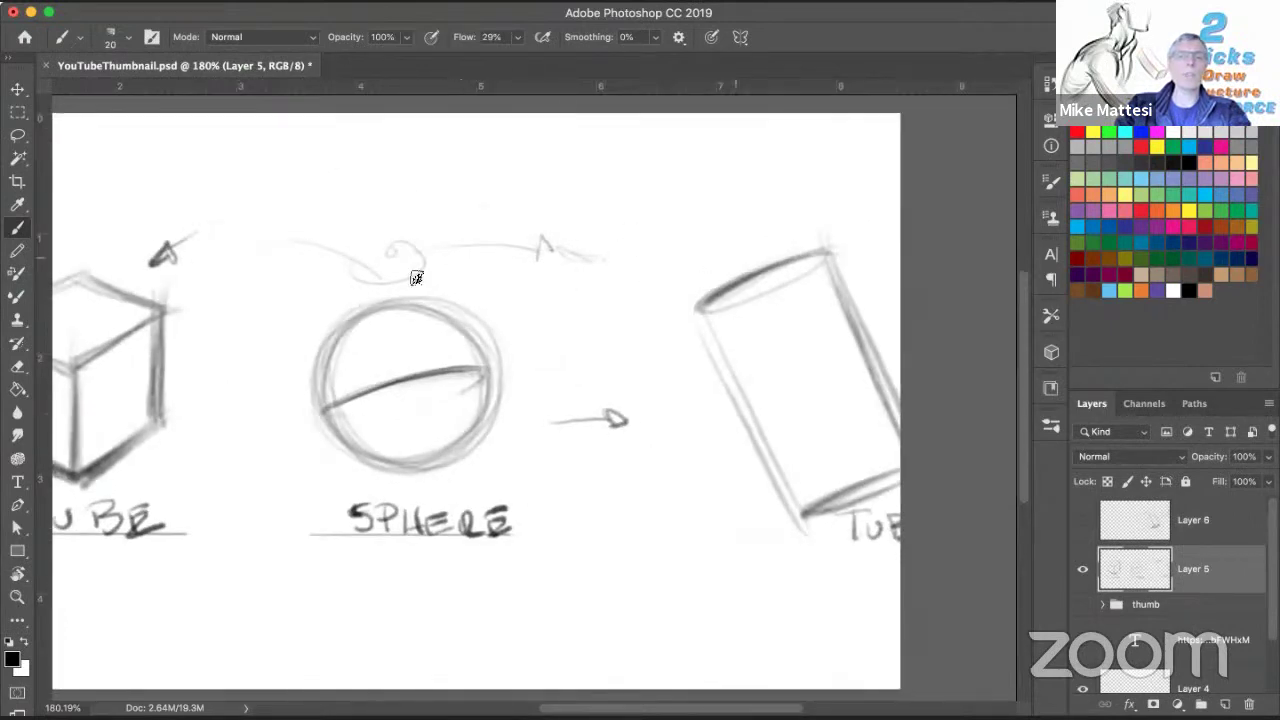
pyautogui.moveTo(458, 248); pyautogui.dragTo(452, 276)
pyautogui.moveTo(704, 242); pyautogui.dragTo(728, 241)
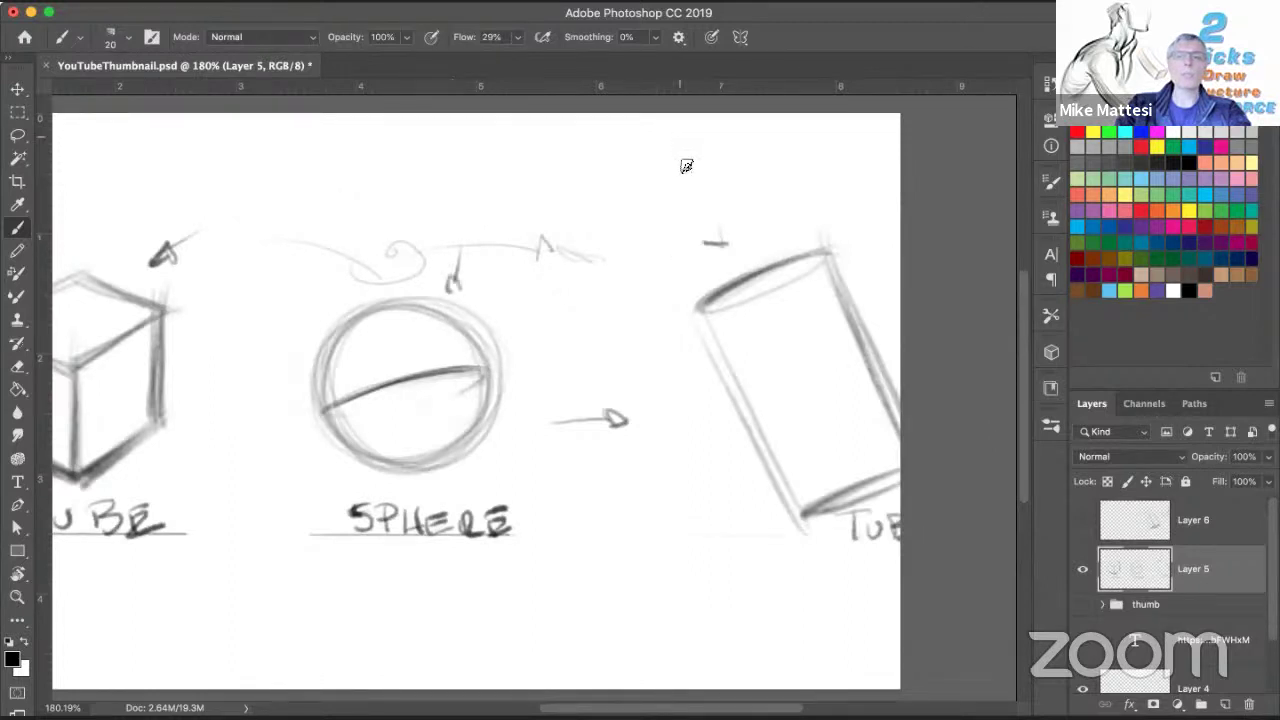
# Step: Hand-letter the dashed list "CONES" and "PYRAMIDS" above the tube
pyautogui.moveTo(676, 140); pyautogui.dragTo(753, 167)
pyautogui.moveTo(772, 150); pyautogui.dragTo(757, 168)
pyautogui.moveTo(646, 156)
pyautogui.mouseDown()
pyautogui.moveTo(658, 154)
pyautogui.moveTo(664, 190)
pyautogui.moveTo(698, 206)
pyautogui.moveTo(684, 211)
pyautogui.mouseUp()
pyautogui.moveTo(708, 200); pyautogui.dragTo(698, 225)
pyautogui.moveTo(715, 199)
pyautogui.mouseDown()
pyautogui.moveTo(714, 217)
pyautogui.moveTo(770, 200)
pyautogui.mouseUp()
pyautogui.moveTo(778, 215)
pyautogui.mouseDown()
pyautogui.moveTo(798, 200)
pyautogui.moveTo(812, 208)
pyautogui.mouseUp()
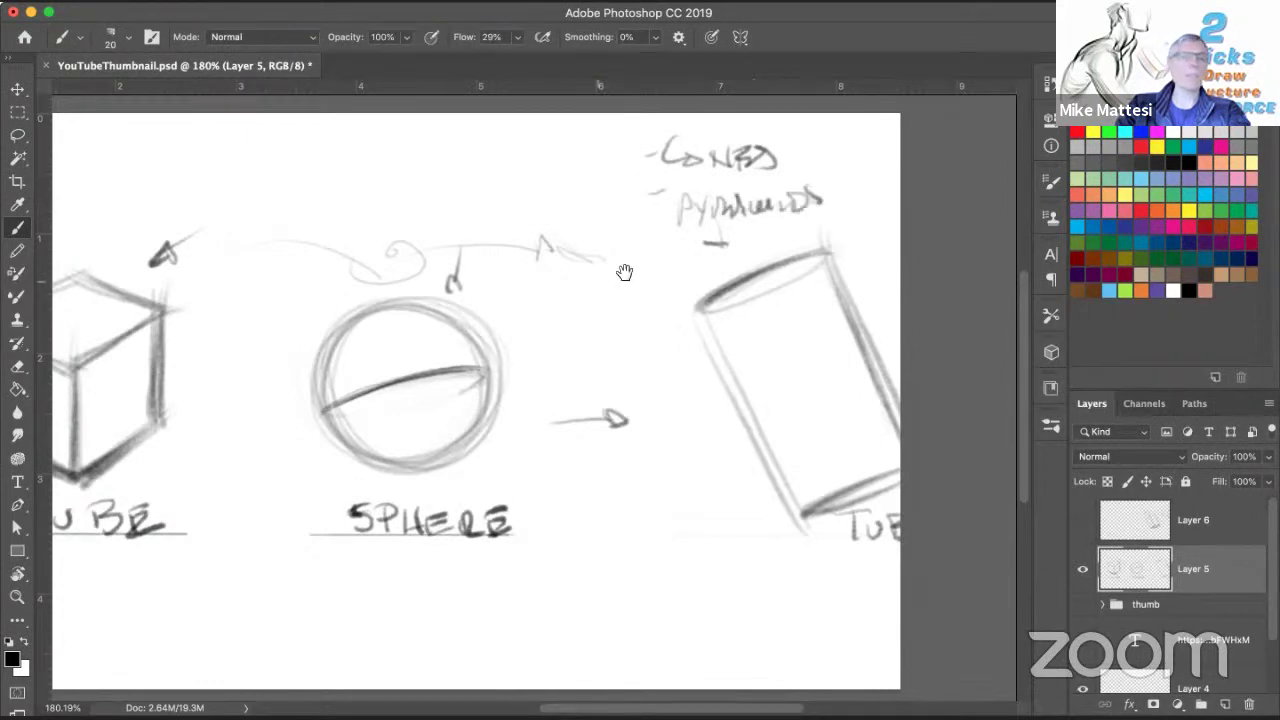
# Step: Sketch centre guides and an ellipse on the cube's top face, and a construction line across its base
pyautogui.moveTo(186, 337); pyautogui.dragTo(362, 296)
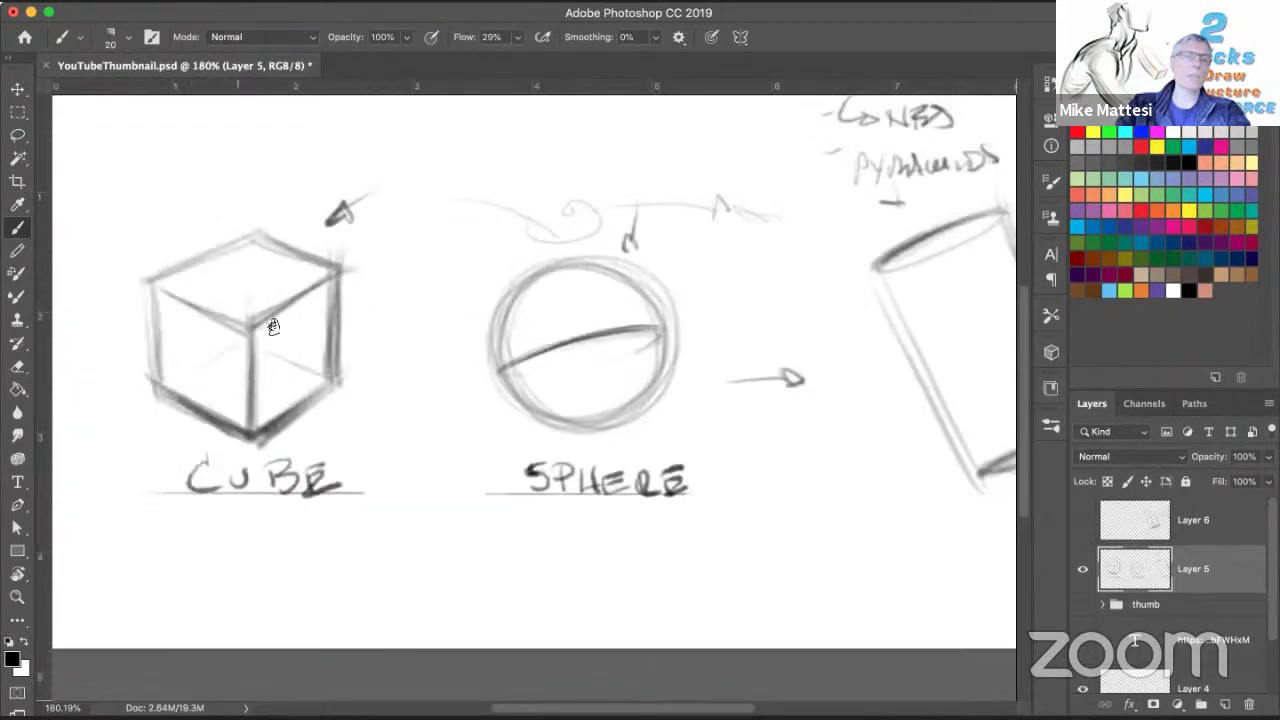
pyautogui.moveTo(215, 283)
pyautogui.mouseDown()
pyautogui.moveTo(306, 281)
pyautogui.moveTo(250, 316)
pyautogui.mouseUp()
pyautogui.moveTo(293, 269); pyautogui.dragTo(203, 300)
pyautogui.moveTo(170, 386); pyautogui.dragTo(328, 384)
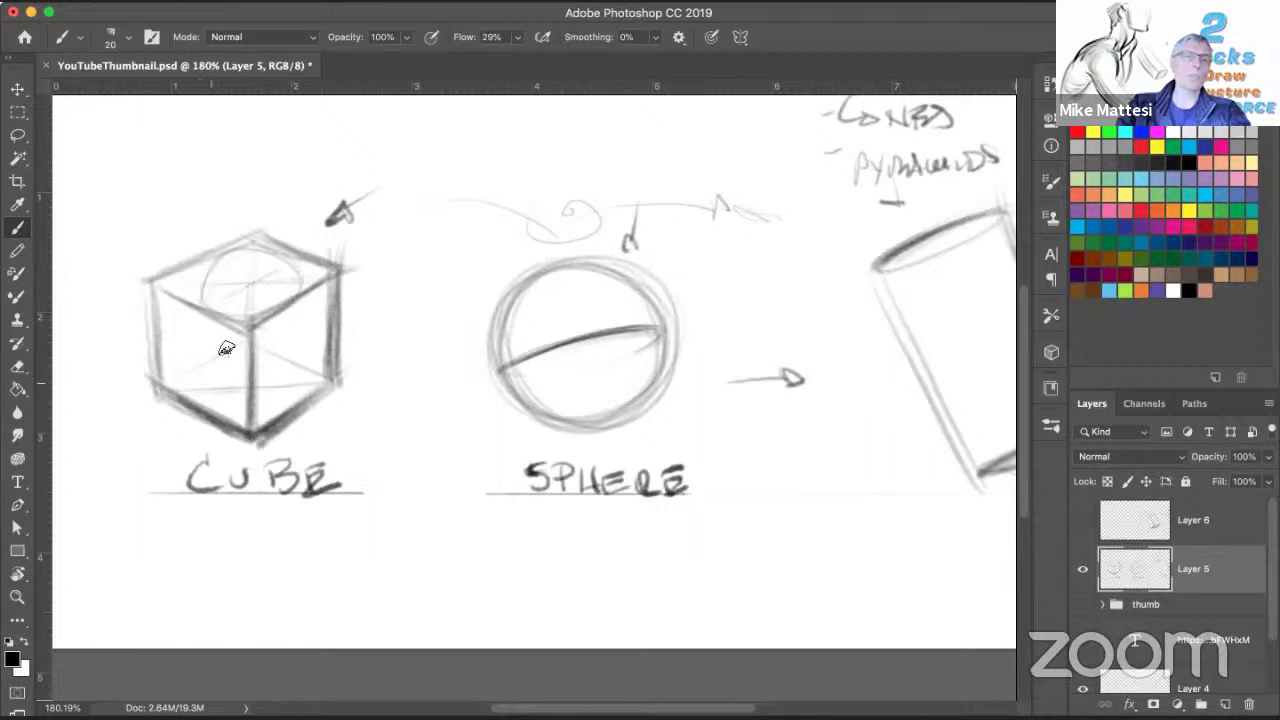
# Step: Draw a cone inside the cube, its sides running from the top-face ellipse down to a point at the base's centre
pyautogui.moveTo(236, 344); pyautogui.dragTo(247, 424)
pyautogui.moveTo(268, 277); pyautogui.dragTo(300, 258)
pyautogui.moveTo(207, 265)
pyautogui.mouseDown()
pyautogui.moveTo(184, 295)
pyautogui.moveTo(240, 383)
pyautogui.mouseUp()
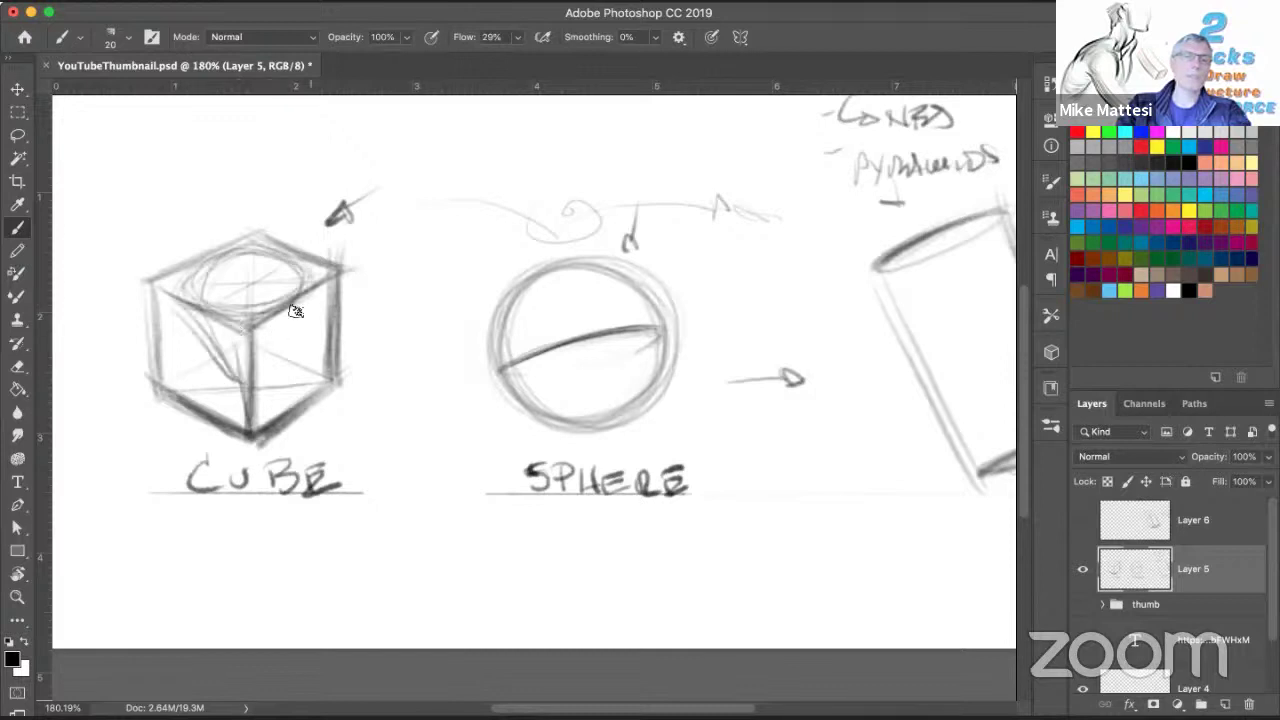
pyautogui.moveTo(309, 287); pyautogui.dragTo(256, 383)
pyautogui.moveTo(174, 302); pyautogui.dragTo(247, 384)
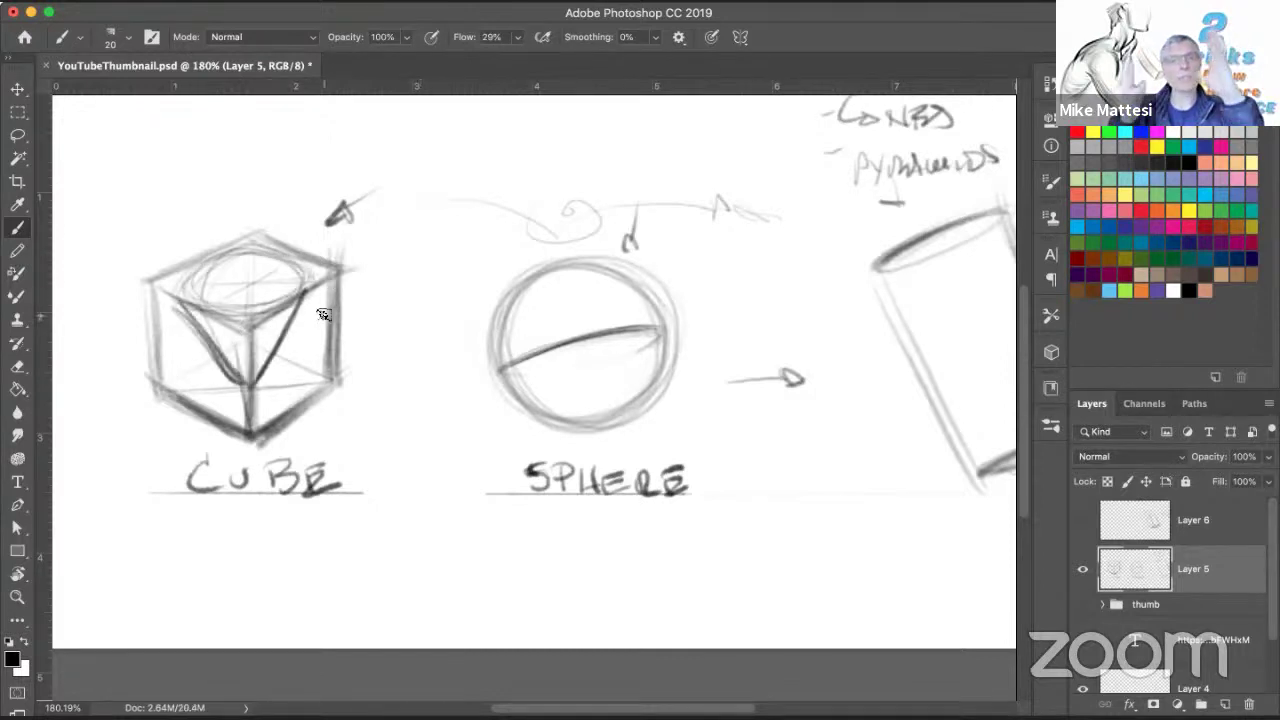
# Step: Hide Layer 5 and add a new layer to continue on a blank canvas
pyautogui.press('z')
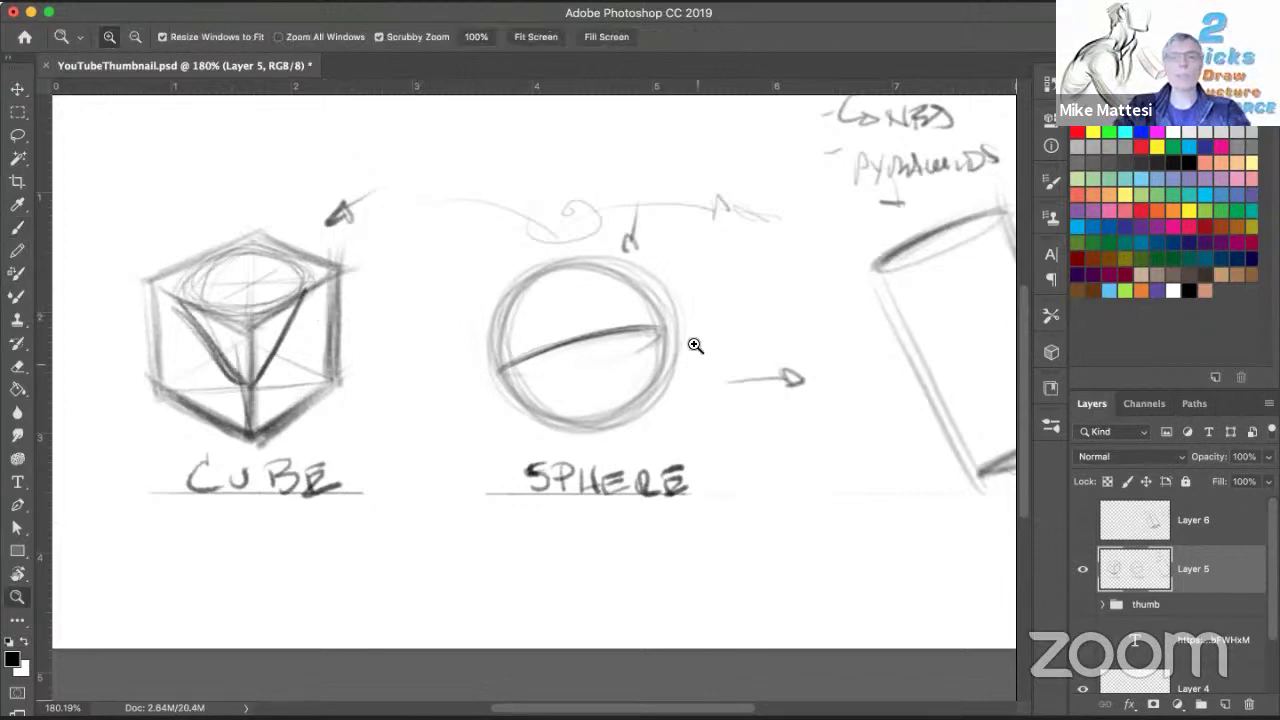
pyautogui.moveTo(674, 363); pyautogui.dragTo(647, 365)
pyautogui.moveTo(573, 391); pyautogui.dragTo(511, 429)
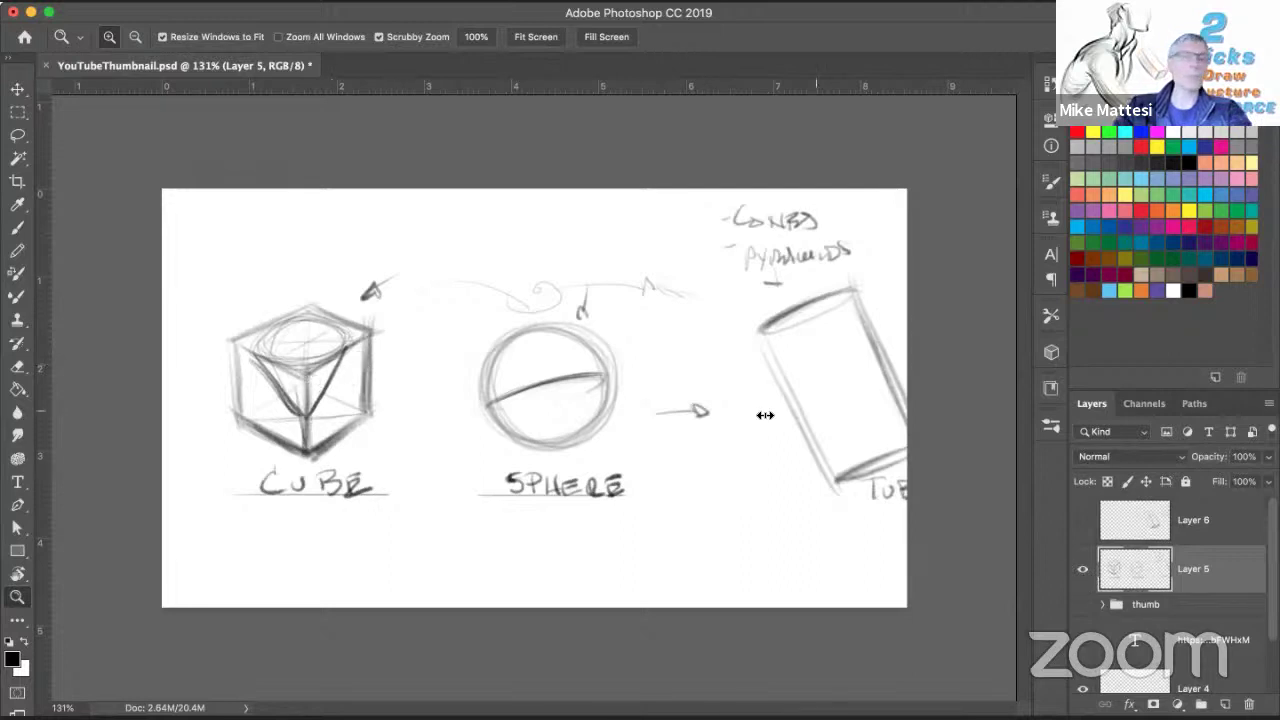
pyautogui.click(1085, 571)
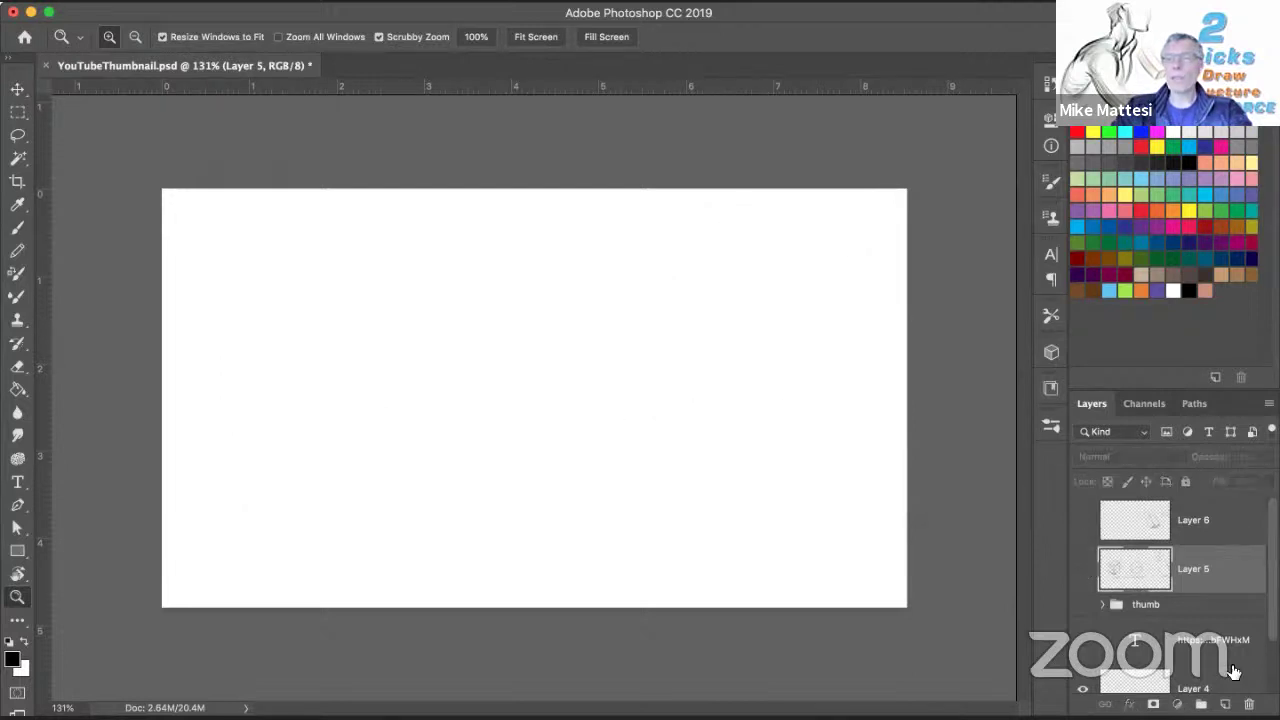
pyautogui.click(1223, 704)
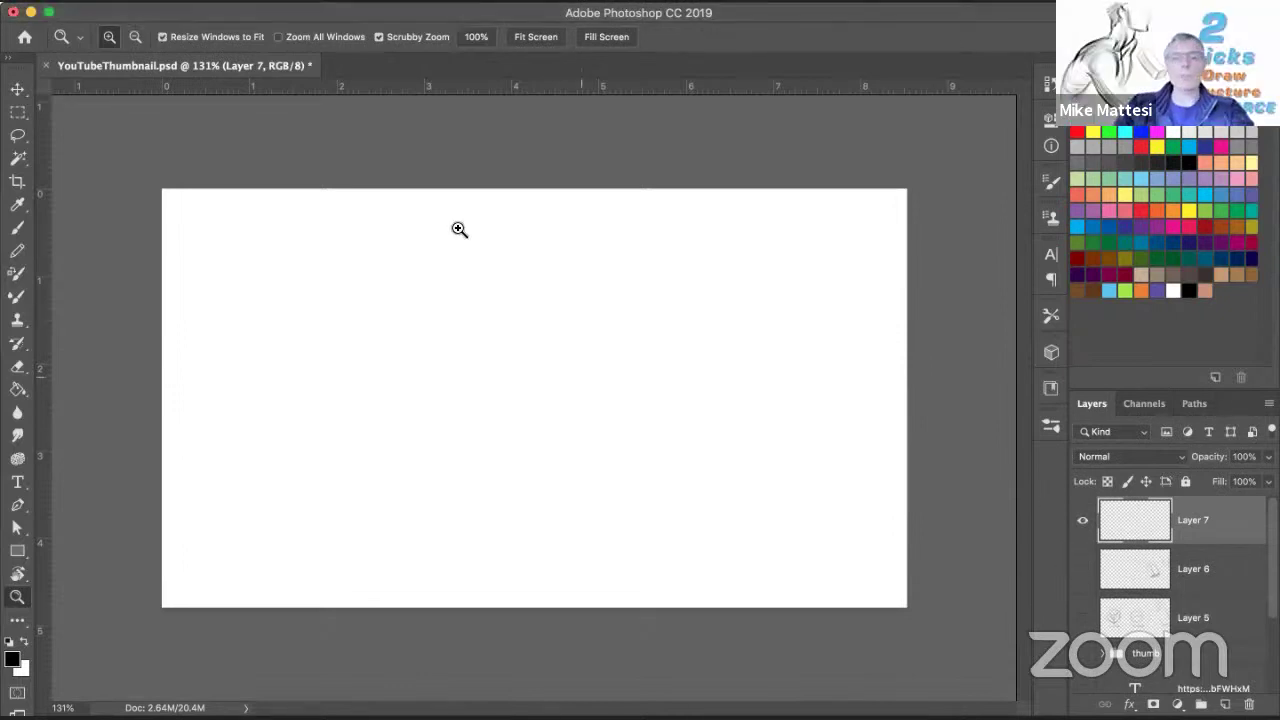
# Step: Brush in a cube's top face in perspective and its outer left vertical edge on the left half of the canvas
pyautogui.press('b')
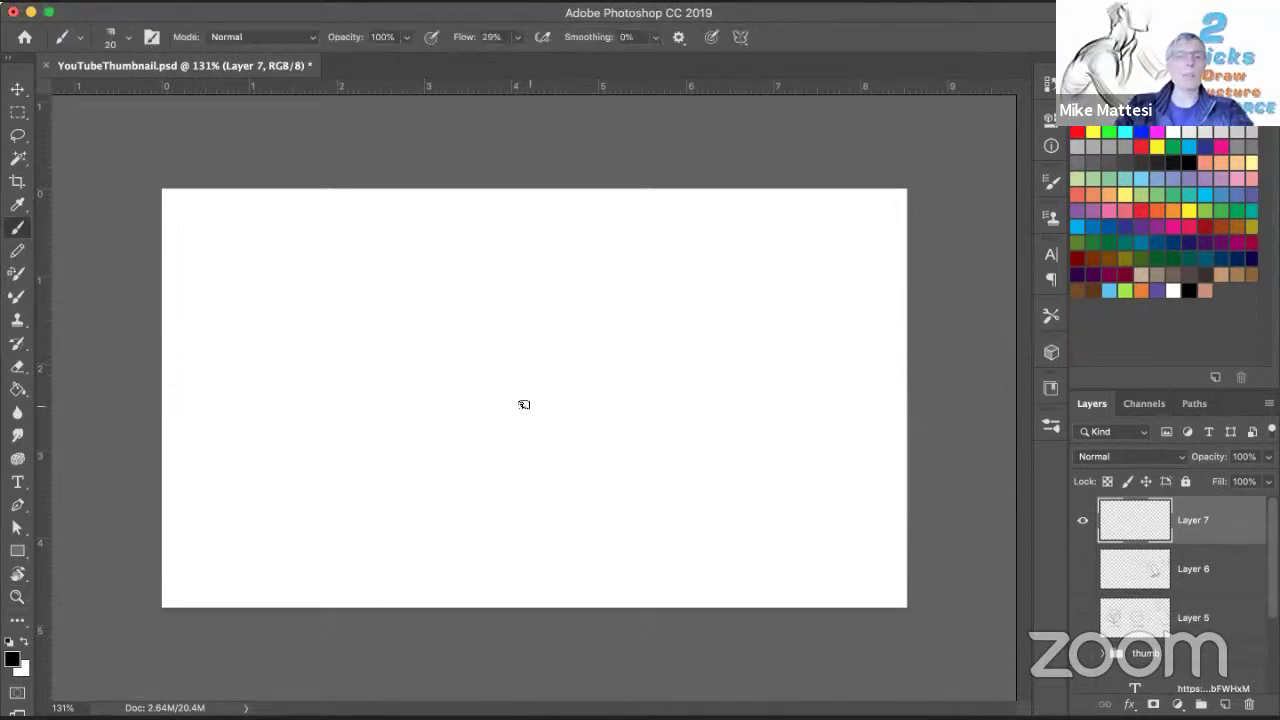
pyautogui.press('z')
pyautogui.moveTo(566, 397)
pyautogui.mouseDown()
pyautogui.moveTo(586, 389)
pyautogui.moveTo(588, 404)
pyautogui.mouseUp()
pyautogui.press('v')
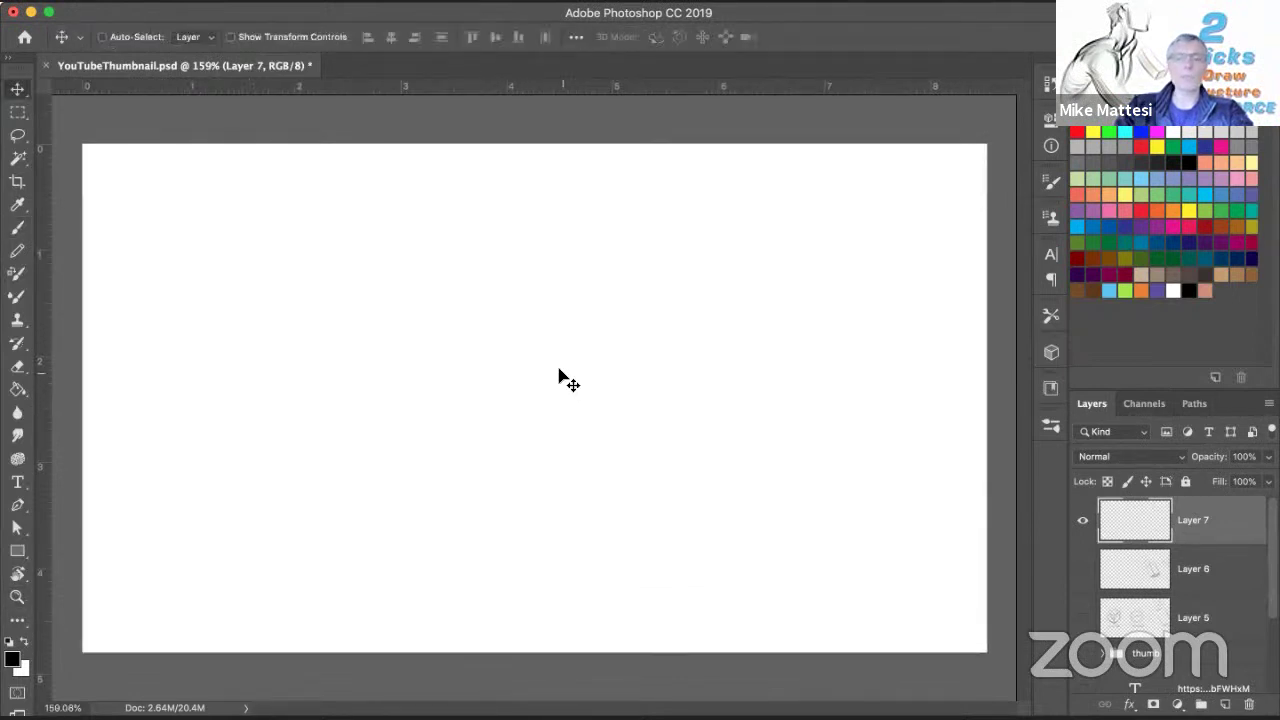
pyautogui.press('b')
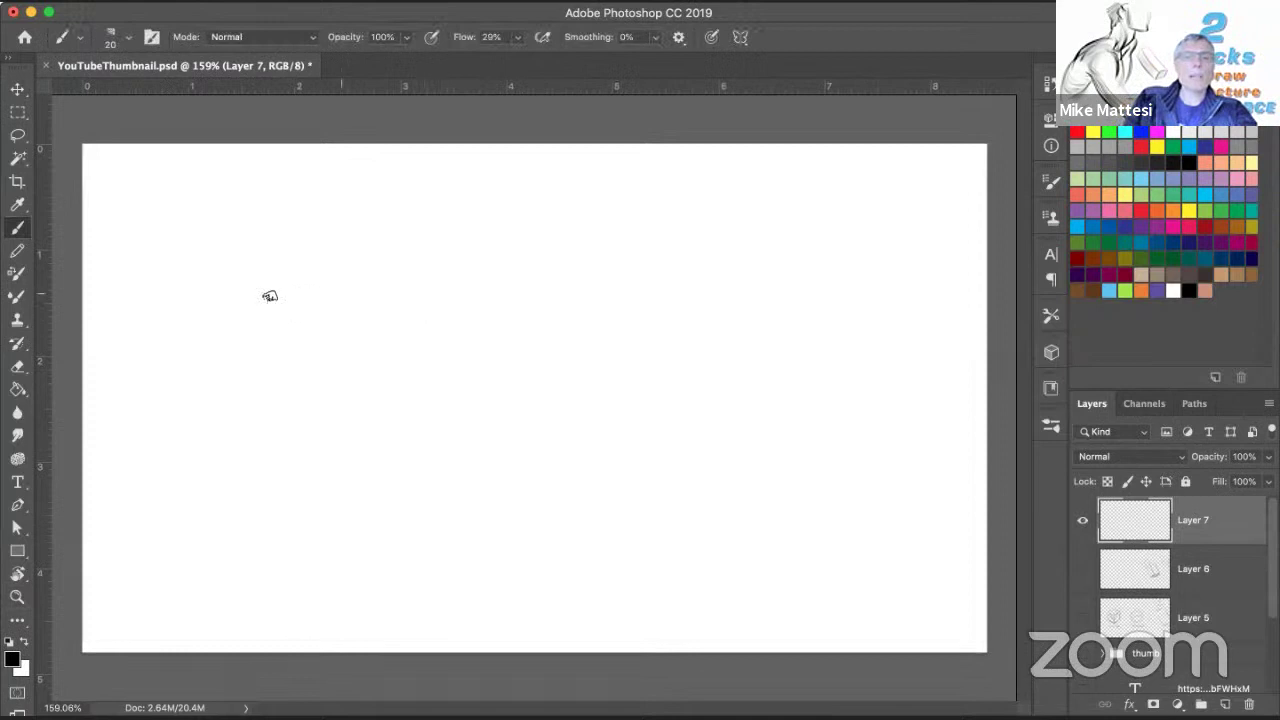
pyautogui.keyDown('shift'); pyautogui.click(357, 270); pyautogui.keyUp('shift')
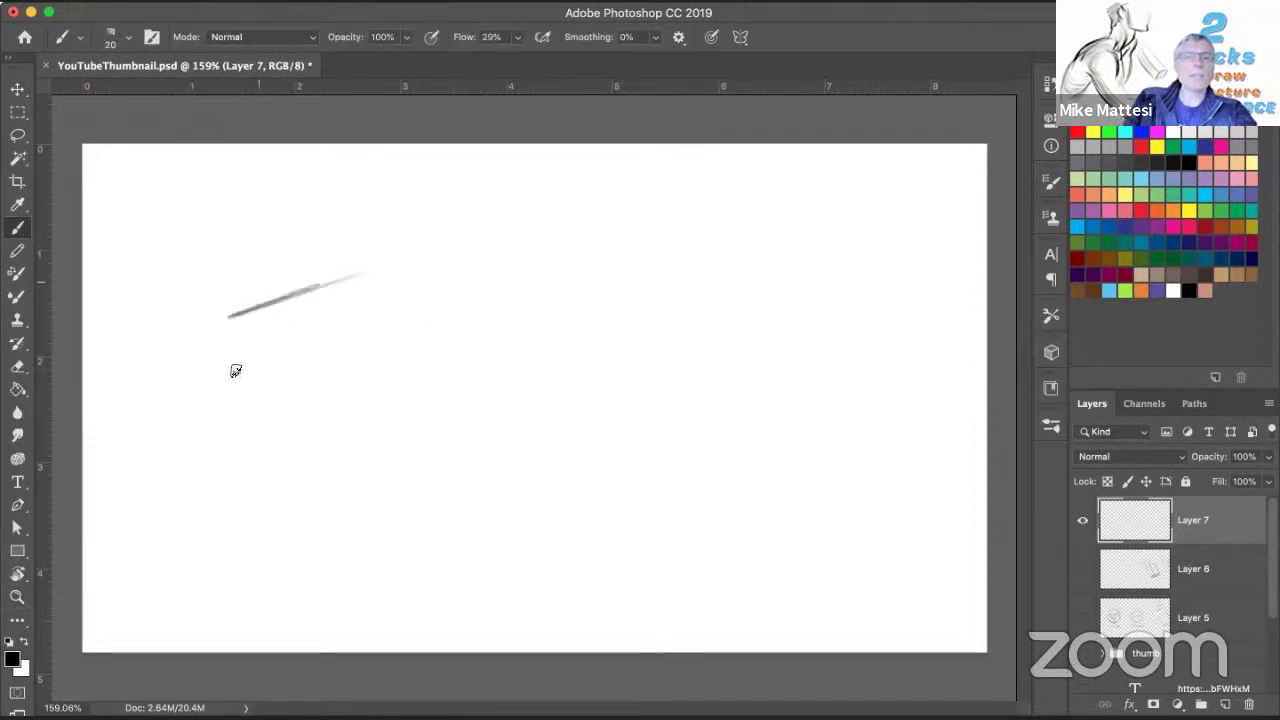
pyautogui.moveTo(235, 316); pyautogui.dragTo(236, 478)
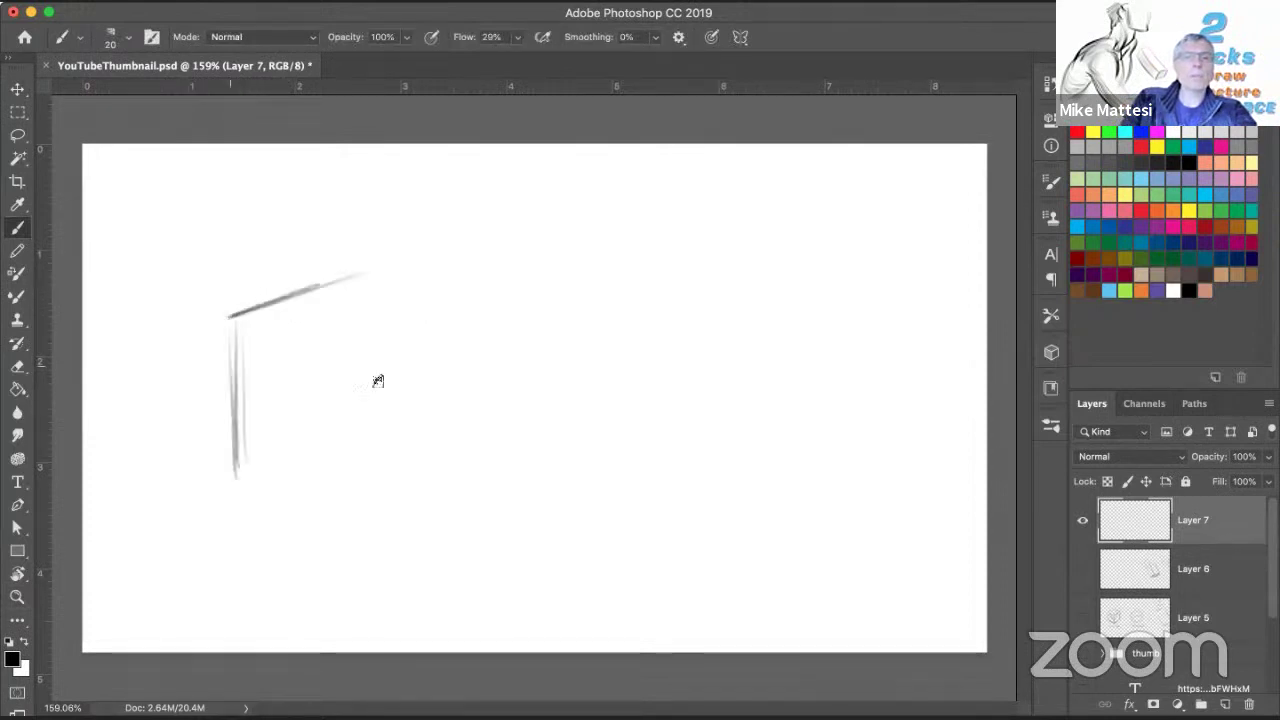
pyautogui.moveTo(232, 311); pyautogui.dragTo(377, 380)
pyautogui.moveTo(248, 317); pyautogui.dragTo(366, 371)
pyautogui.moveTo(366, 366); pyautogui.dragTo(473, 328)
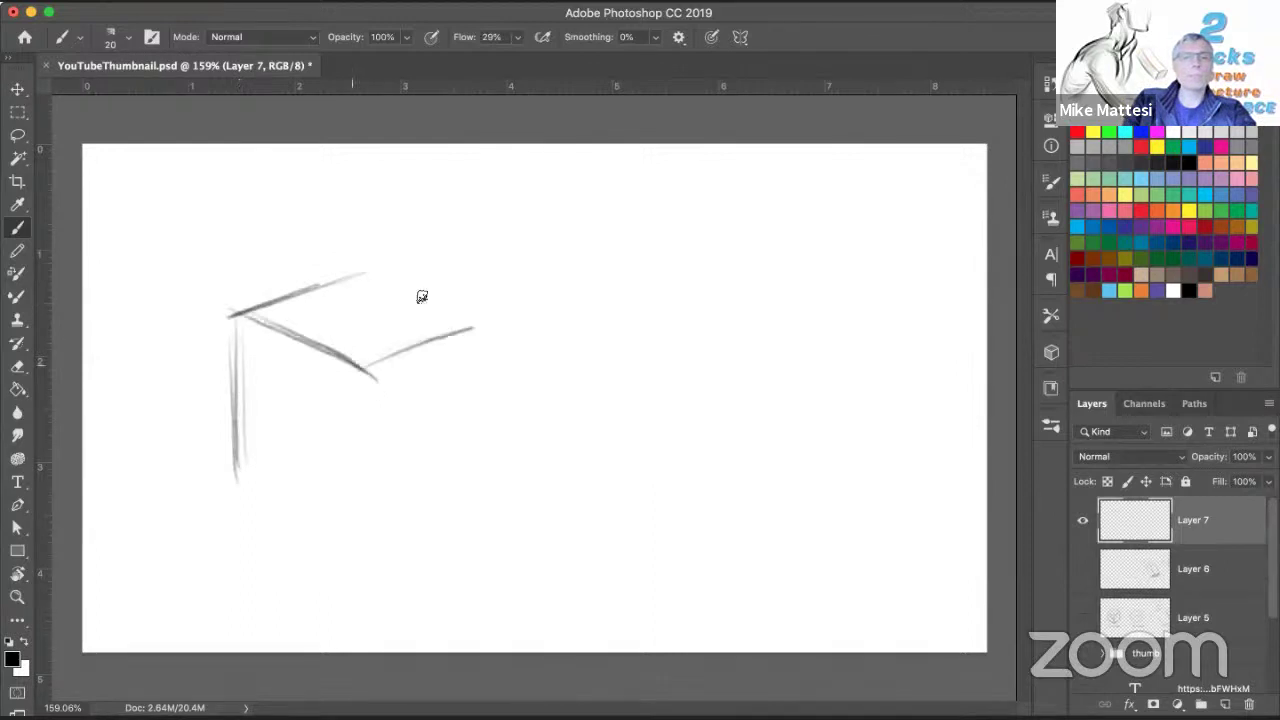
pyautogui.moveTo(362, 272); pyautogui.dragTo(476, 320)
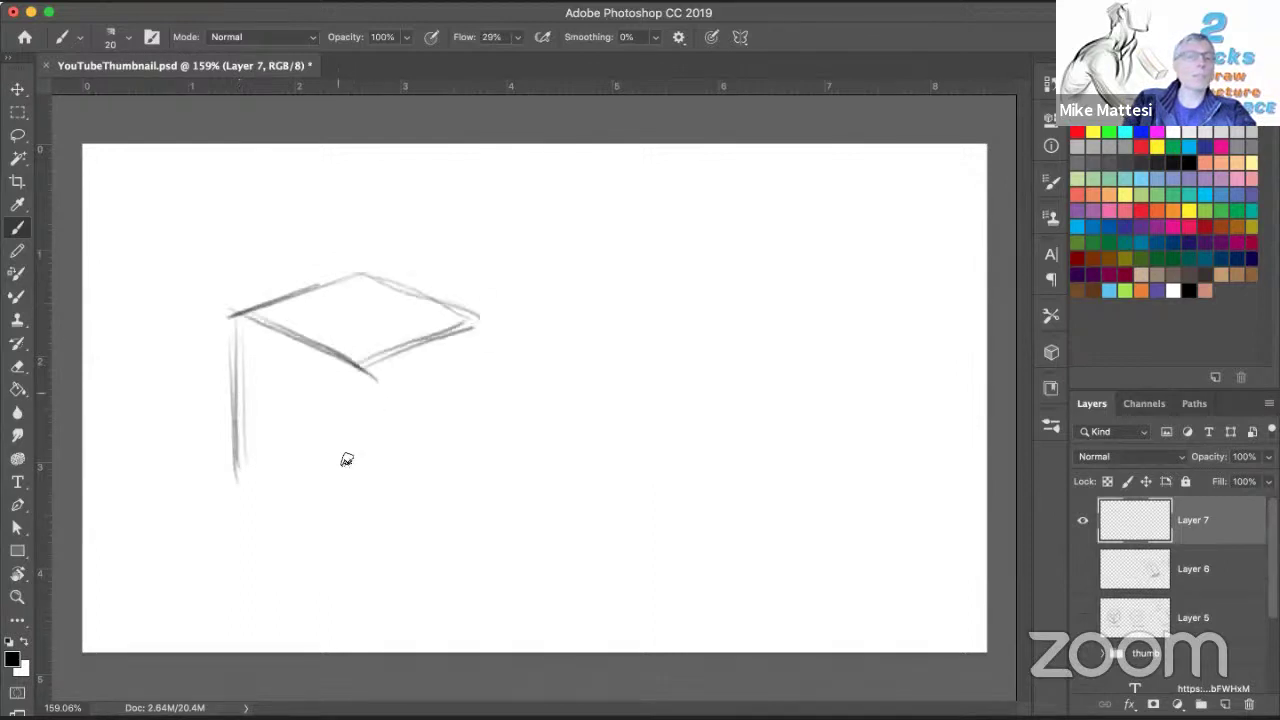
# Step: Draw the cube's remaining vertical edges and its bottom edges to close the two front faces
pyautogui.moveTo(364, 358); pyautogui.dragTo(359, 490)
pyautogui.moveTo(363, 357); pyautogui.dragTo(360, 527)
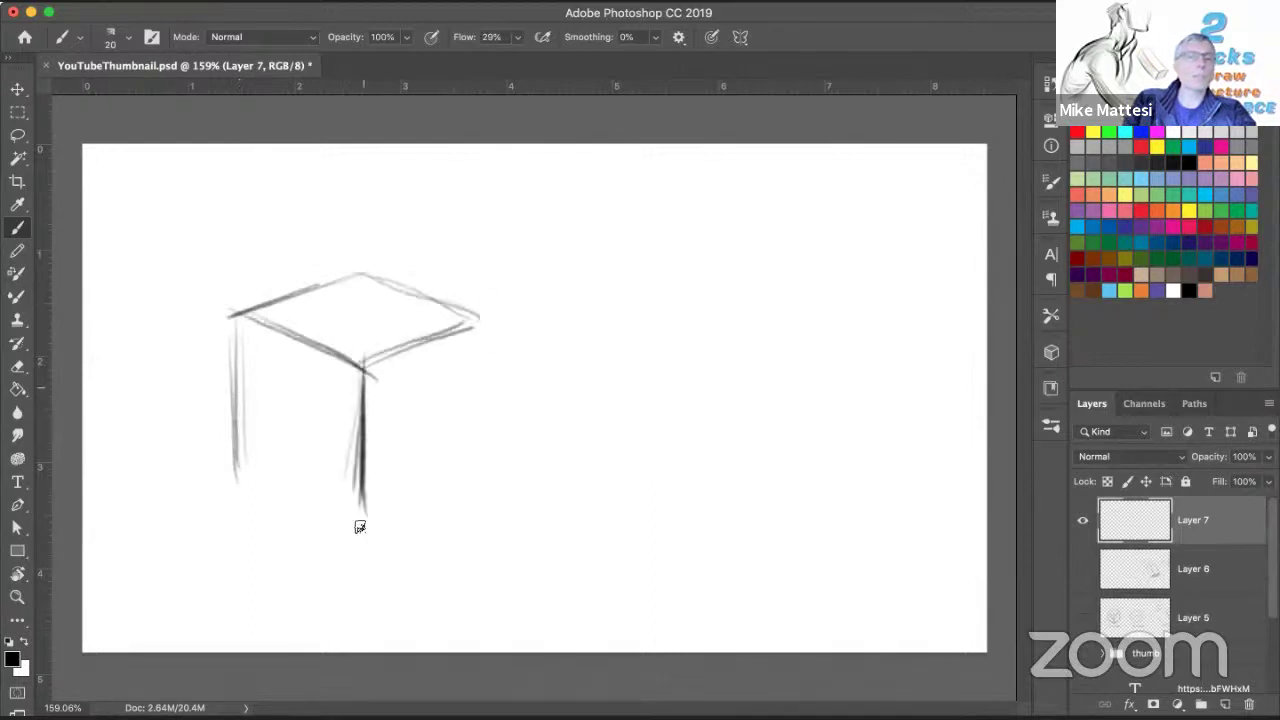
pyautogui.moveTo(253, 467); pyautogui.dragTo(367, 532)
pyautogui.moveTo(250, 468); pyautogui.dragTo(357, 533)
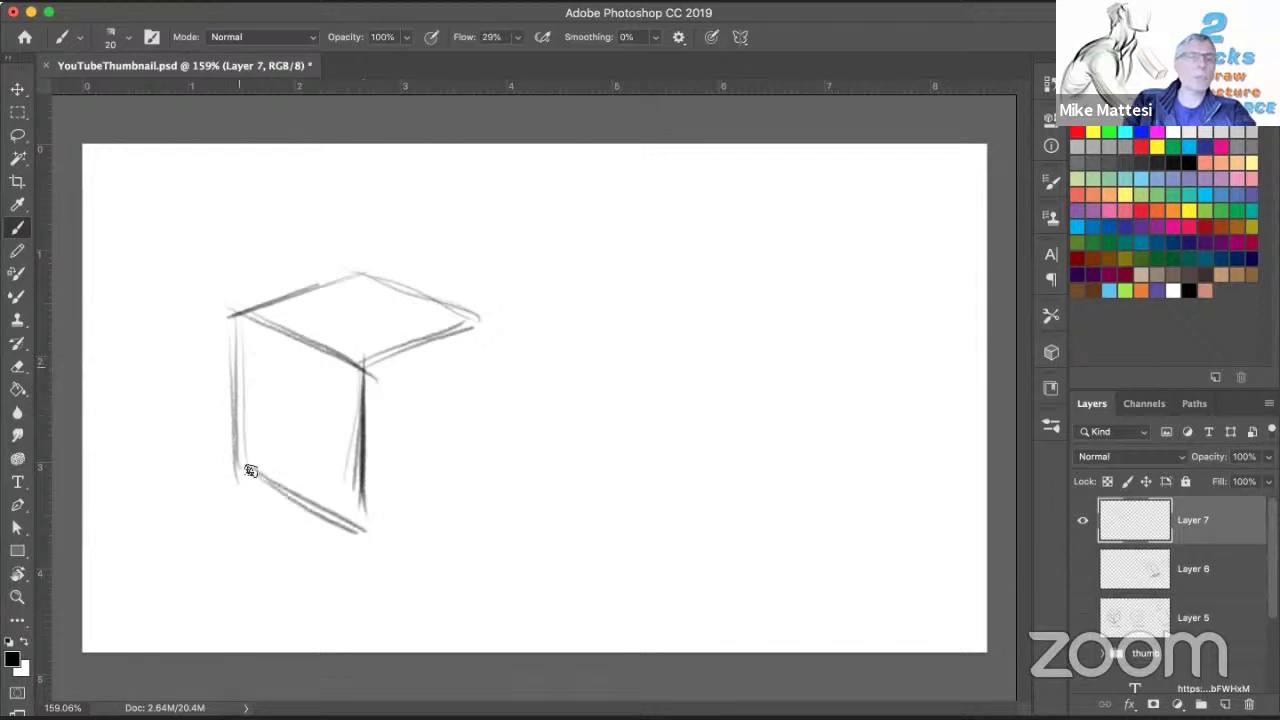
pyautogui.moveTo(236, 312); pyautogui.dragTo(244, 482)
pyautogui.moveTo(453, 448)
pyautogui.mouseDown()
pyautogui.moveTo(471, 330)
pyautogui.moveTo(450, 491)
pyautogui.moveTo(368, 532)
pyautogui.mouseUp()
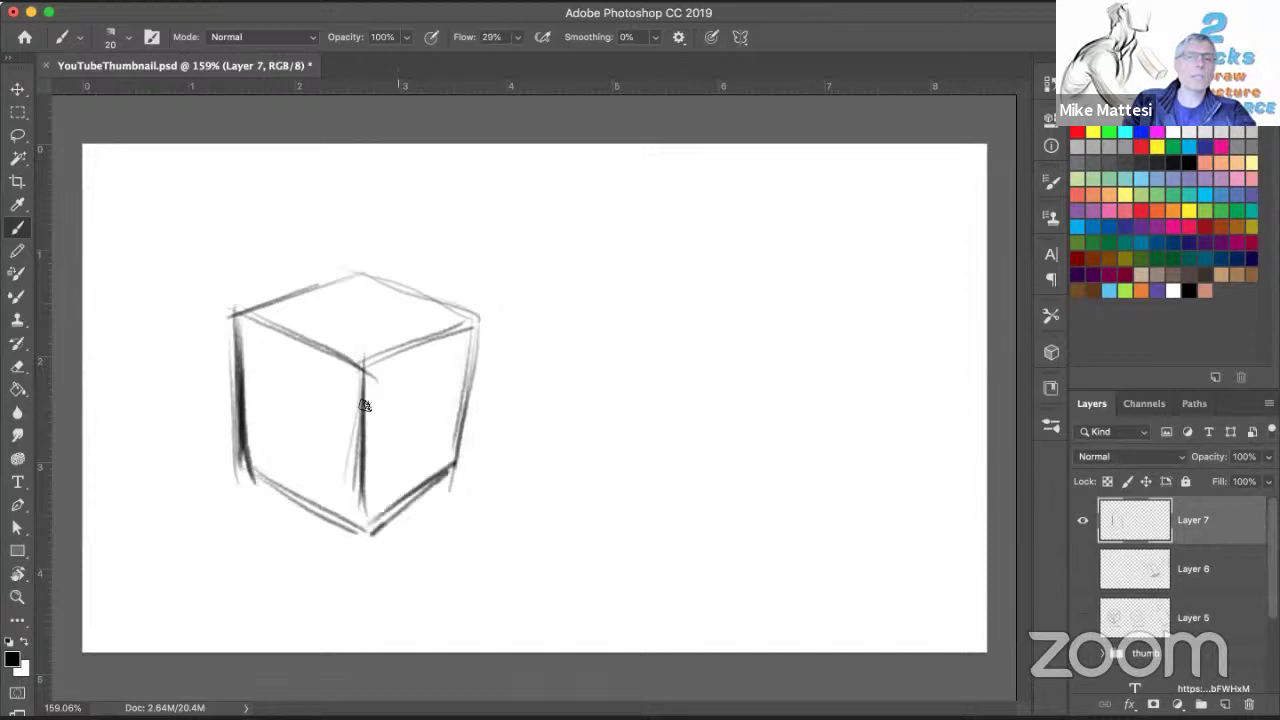
# Step: Restate and darken the cube's front corner, side, top and base edges with heavier brush strokes
pyautogui.moveTo(364, 366); pyautogui.dragTo(352, 506)
pyautogui.moveTo(476, 326); pyautogui.dragTo(368, 364)
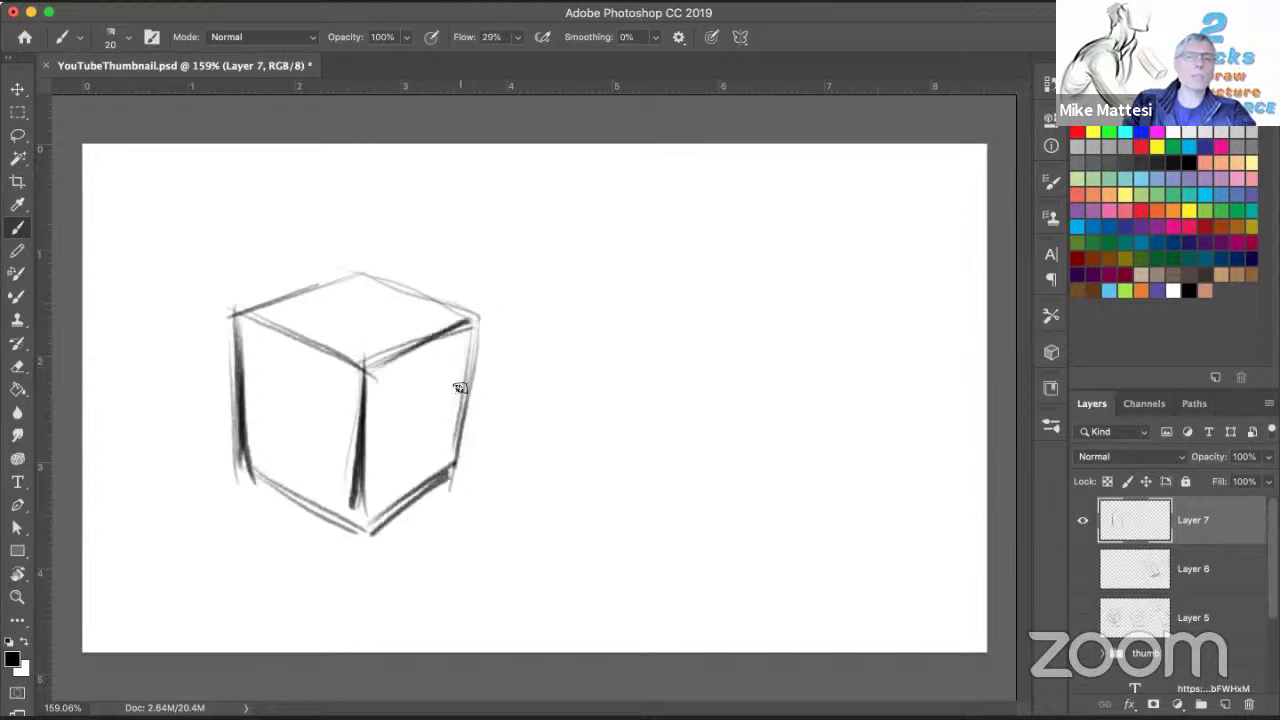
pyautogui.moveTo(257, 334); pyautogui.dragTo(259, 508)
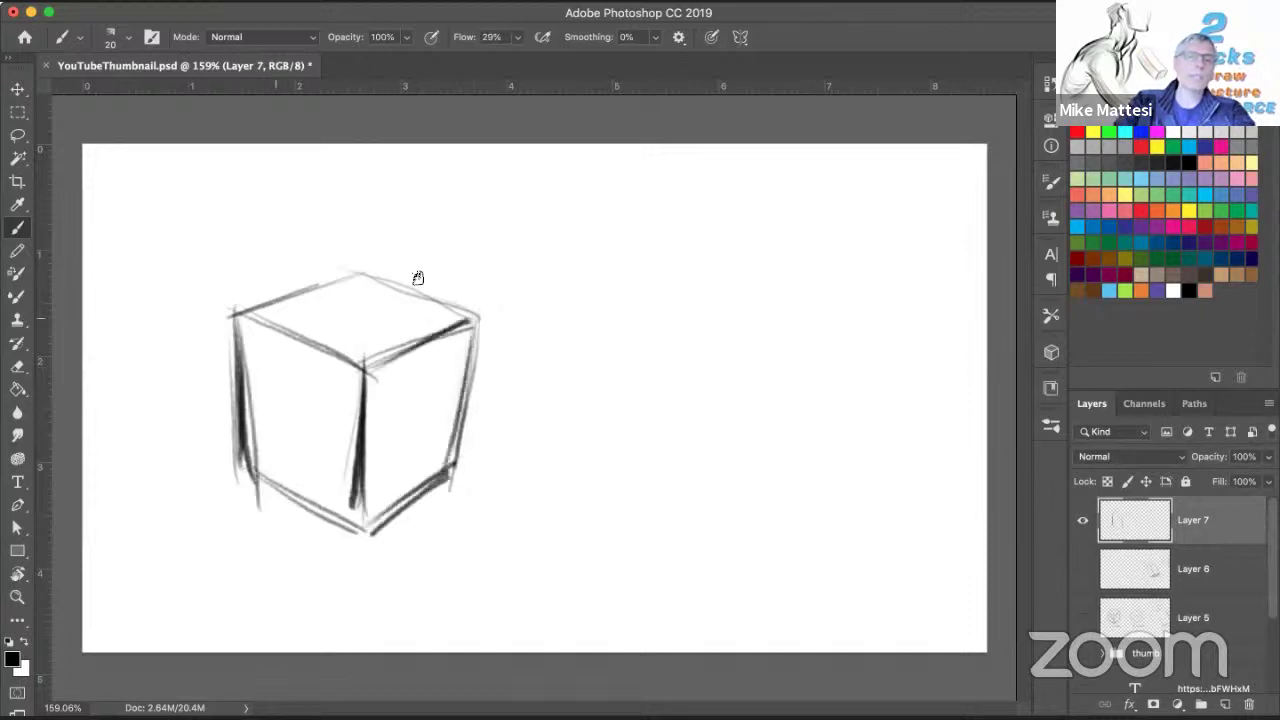
pyautogui.moveTo(224, 298); pyautogui.dragTo(352, 358)
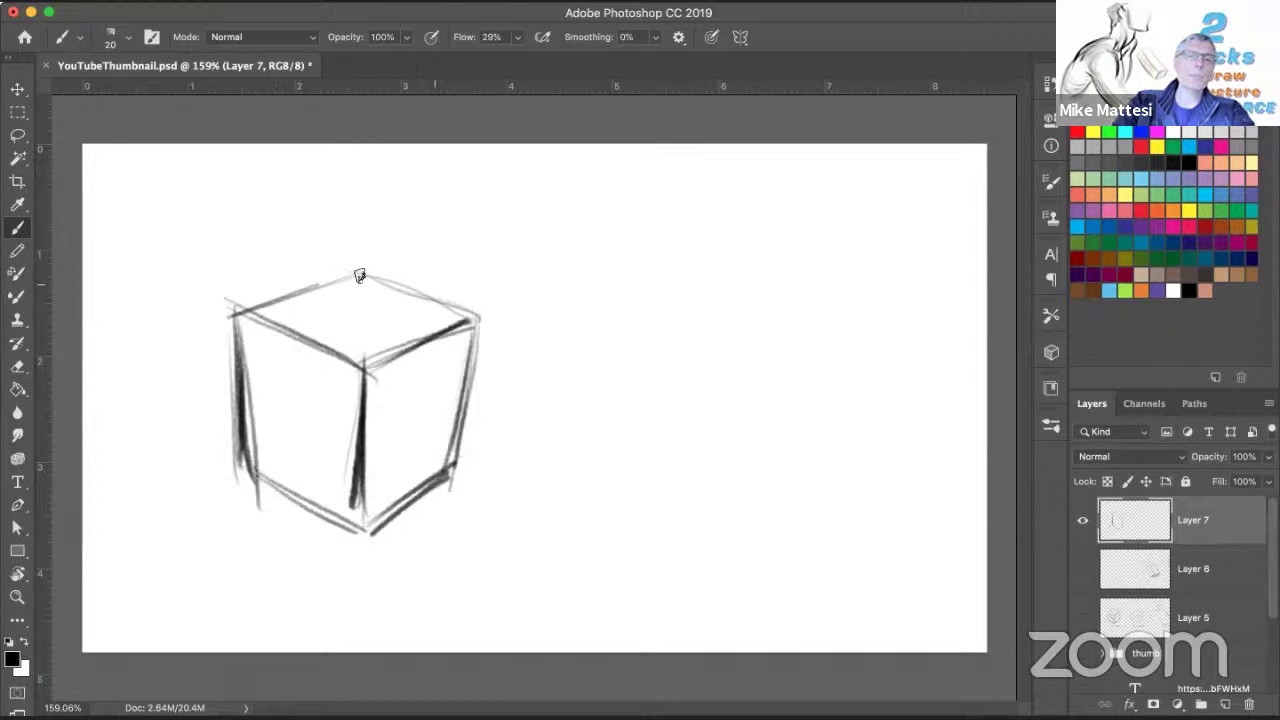
pyautogui.moveTo(358, 272); pyautogui.dragTo(480, 316)
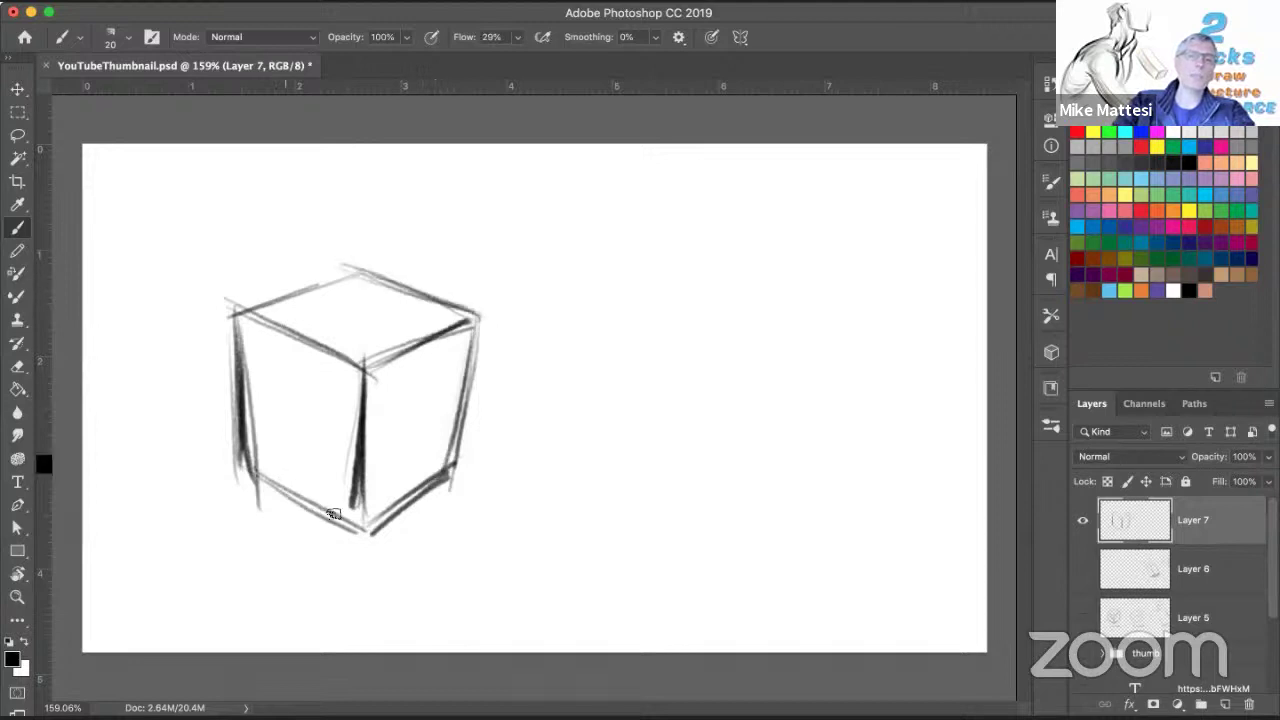
pyautogui.moveTo(252, 468)
pyautogui.mouseDown()
pyautogui.moveTo(354, 528)
pyautogui.moveTo(461, 479)
pyautogui.mouseUp()
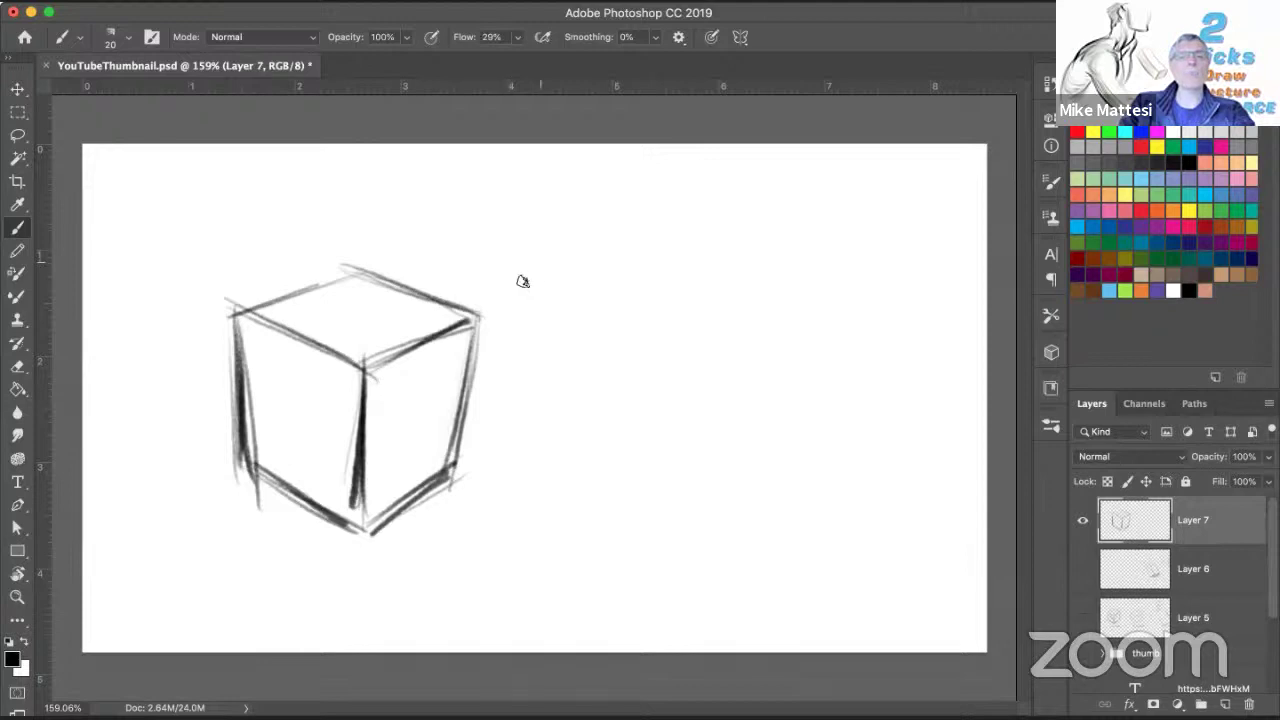
# Step: Make a small brush mark beside the cube and hand-letter the note "-1. ADD CURVE." to its right
pyautogui.moveTo(534, 269); pyautogui.dragTo(520, 284)
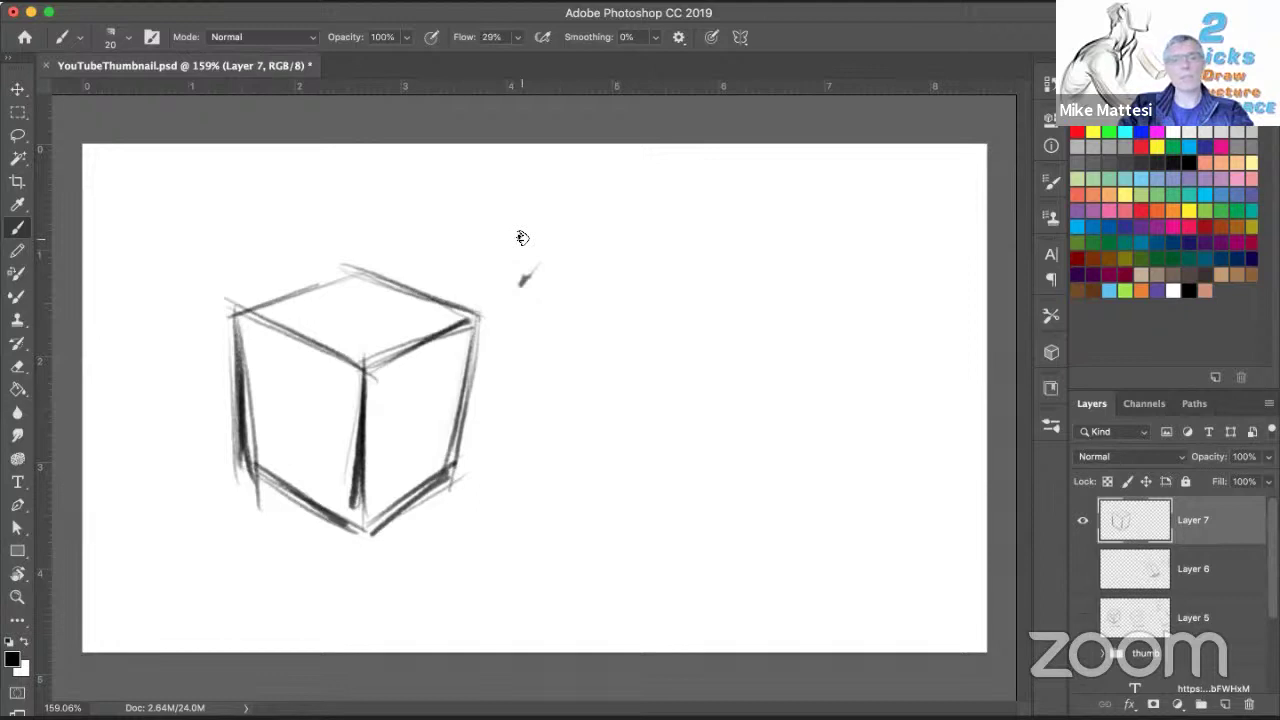
pyautogui.click(645, 249)
pyautogui.moveTo(593, 244); pyautogui.dragTo(629, 215)
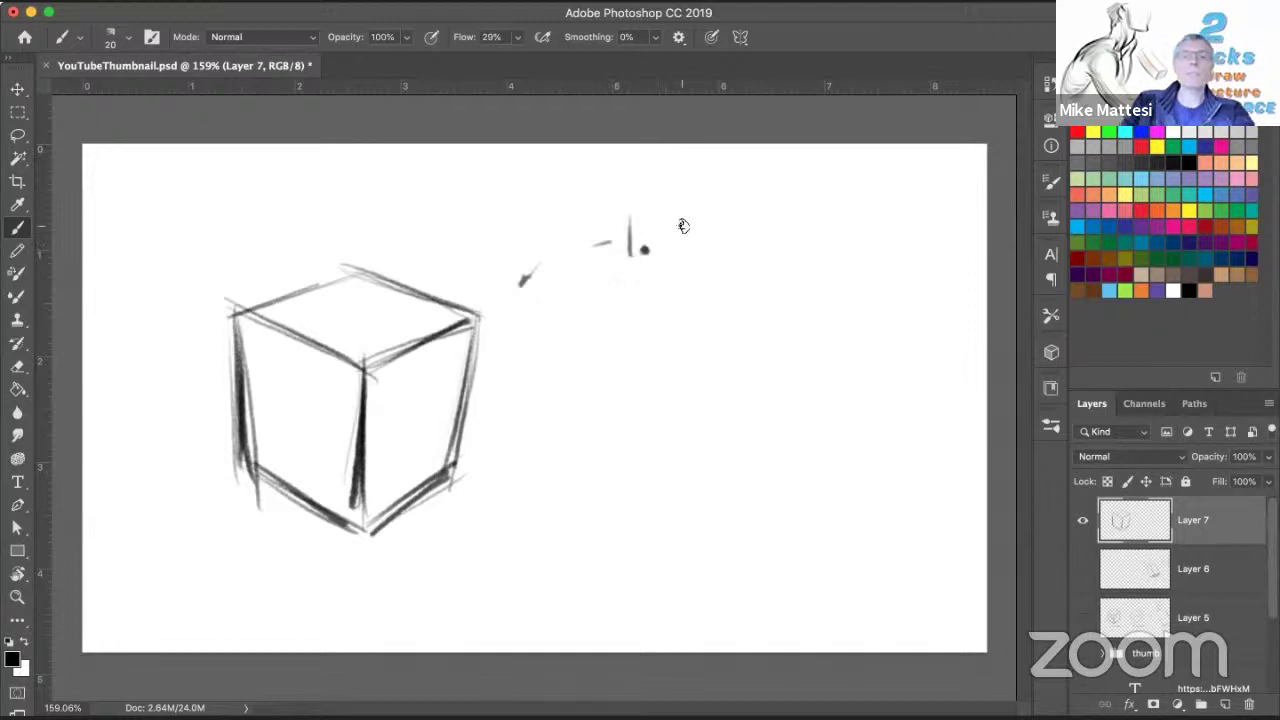
pyautogui.moveTo(678, 262); pyautogui.dragTo(700, 244)
pyautogui.moveTo(706, 224)
pyautogui.mouseDown()
pyautogui.moveTo(708, 258)
pyautogui.moveTo(740, 260)
pyautogui.moveTo(894, 247)
pyautogui.moveTo(886, 234)
pyautogui.moveTo(888, 253)
pyautogui.moveTo(908, 233)
pyautogui.mouseUp()
pyautogui.moveTo(888, 254); pyautogui.dragTo(909, 252)
pyautogui.click(922, 252)
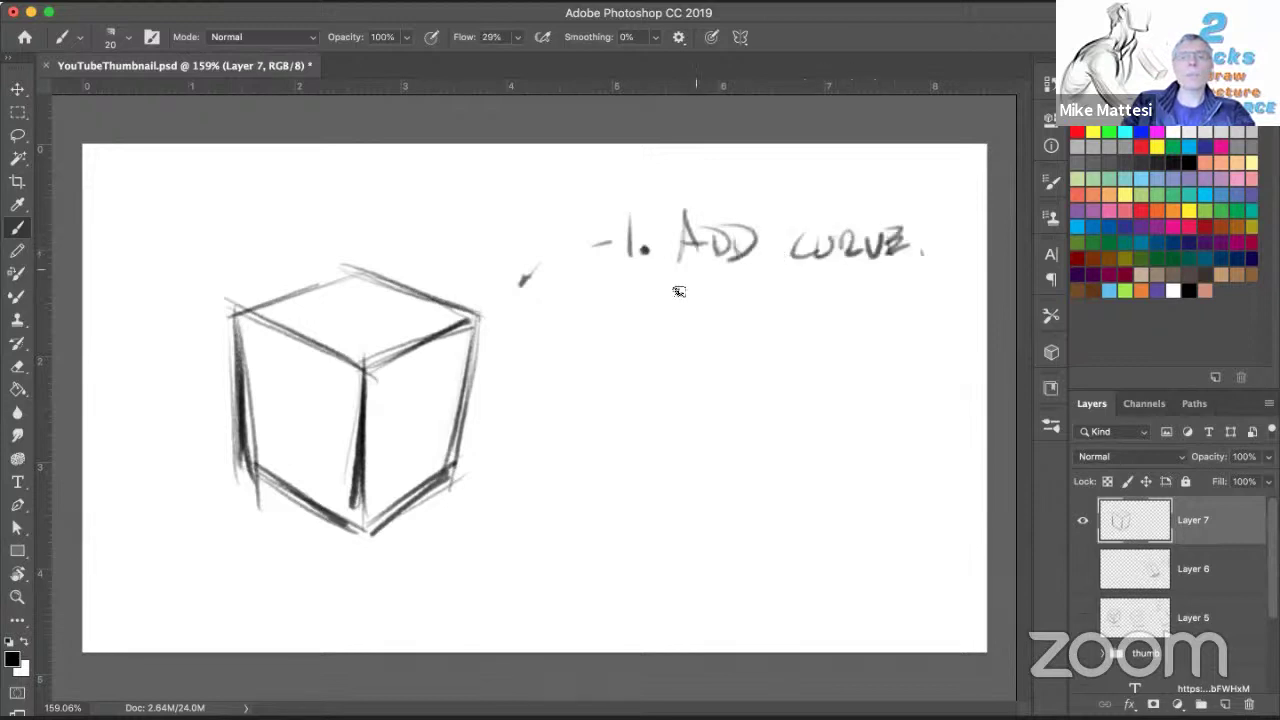
# Step: Hand-letter "CURVE CONNETS to ANOTHER CURVE" on two lines beneath the first note
pyautogui.moveTo(669, 298)
pyautogui.mouseDown()
pyautogui.moveTo(668, 318)
pyautogui.moveTo(697, 300)
pyautogui.mouseUp()
pyautogui.moveTo(704, 300); pyautogui.dragTo(824, 324)
pyautogui.moveTo(828, 314)
pyautogui.mouseDown()
pyautogui.moveTo(944, 311)
pyautogui.moveTo(947, 325)
pyautogui.mouseUp()
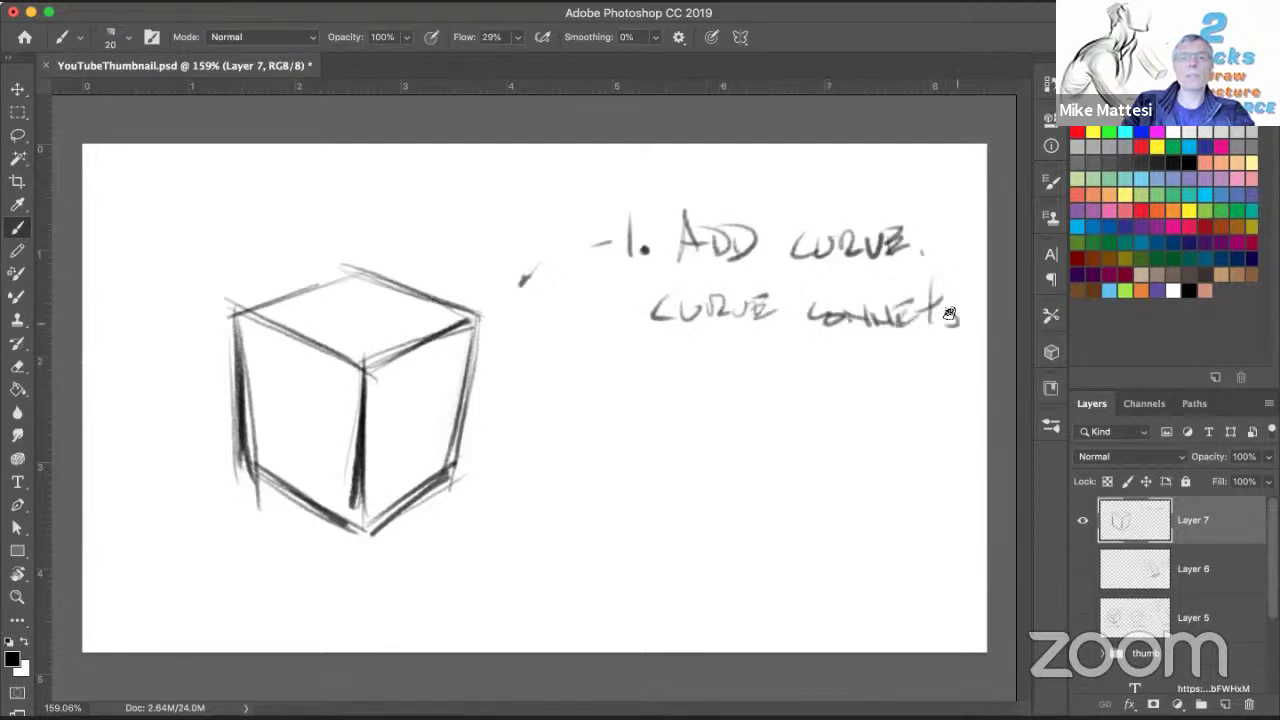
pyautogui.moveTo(682, 336)
pyautogui.mouseDown()
pyautogui.moveTo(704, 364)
pyautogui.moveTo(752, 352)
pyautogui.moveTo(772, 376)
pyautogui.moveTo(980, 360)
pyautogui.mouseUp()
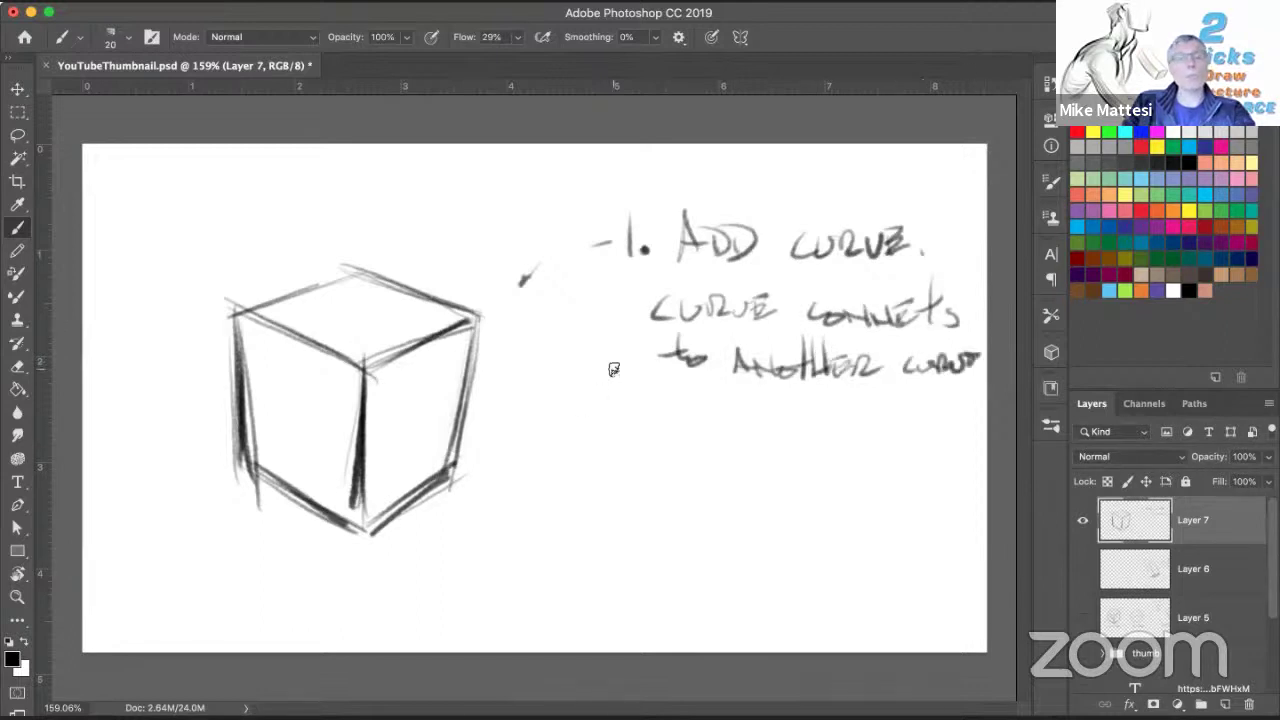
# Step: Sketch two opposing curves below the lettered note, and undo them
pyautogui.moveTo(605, 364); pyautogui.dragTo(630, 500)
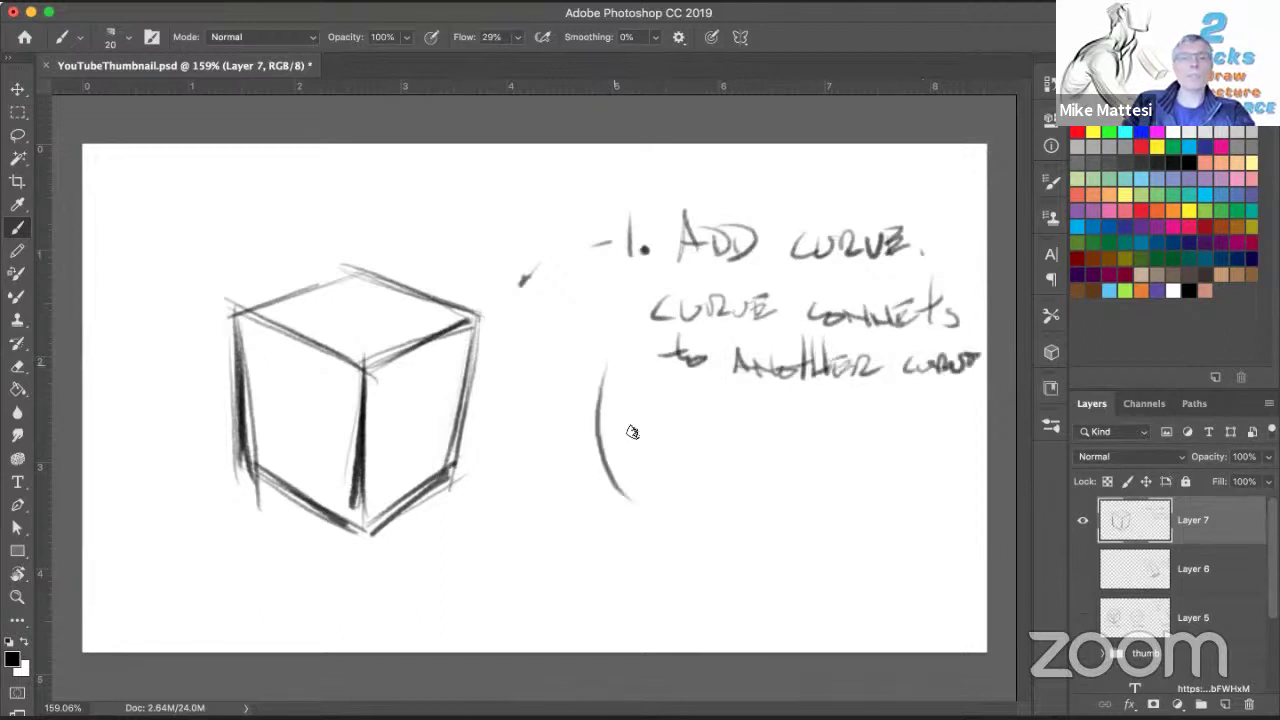
pyautogui.moveTo(602, 378); pyautogui.dragTo(681, 587)
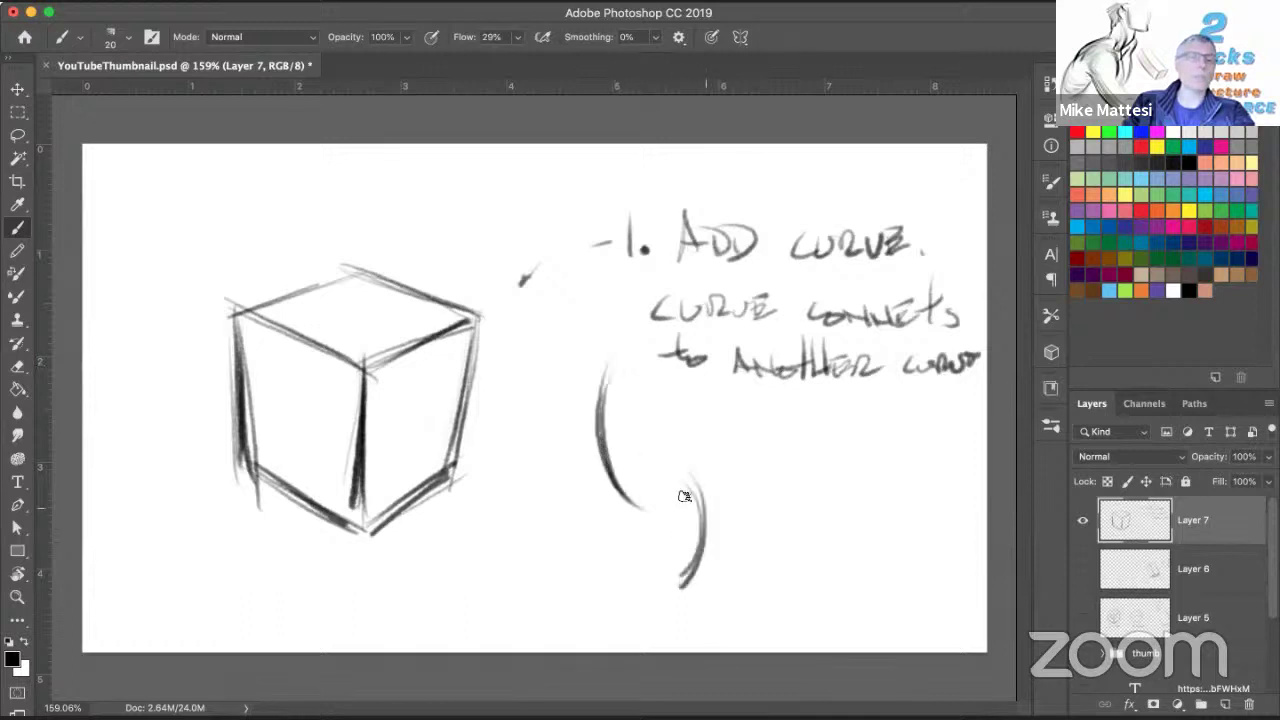
pyautogui.press('super+z')
pyautogui.press('super+z')
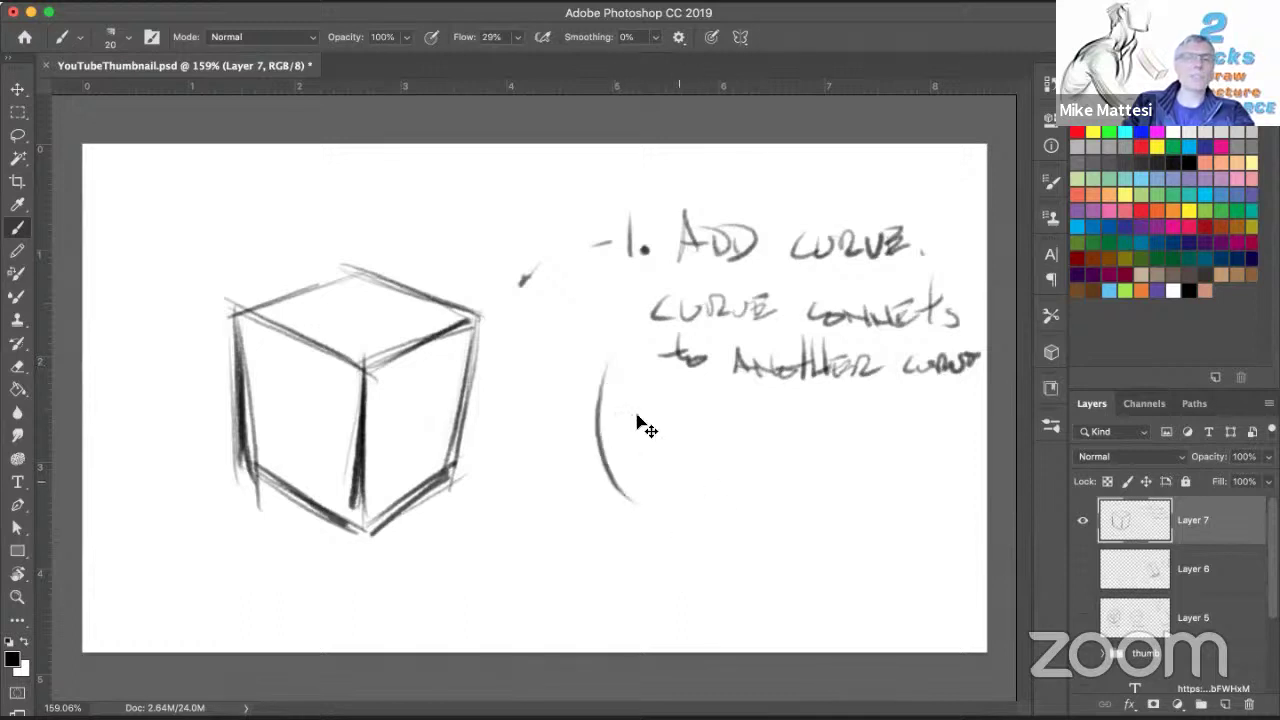
pyautogui.press('super+z')
# Step: Draw a straight diagonal line below the note, leading to a curve near its lower end
pyautogui.moveTo(595, 381); pyautogui.dragTo(643, 470)
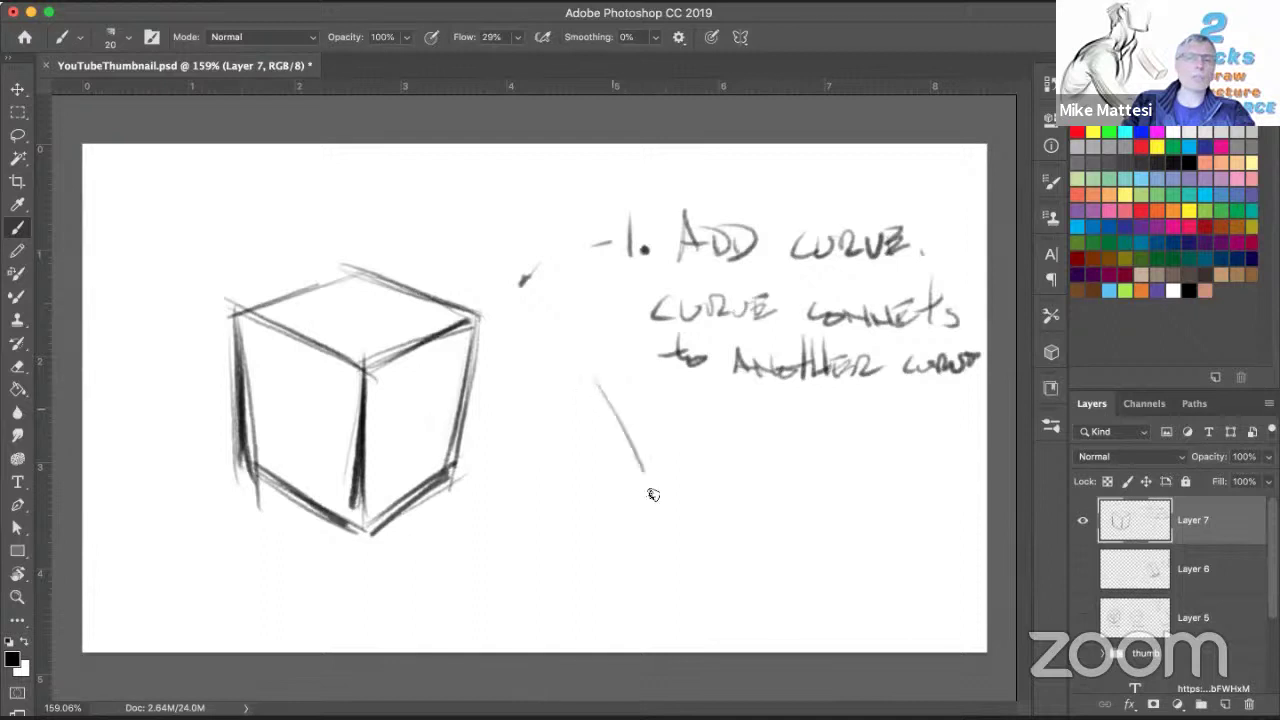
pyautogui.moveTo(595, 372)
pyautogui.mouseDown()
pyautogui.moveTo(662, 510)
pyautogui.moveTo(652, 578)
pyautogui.mouseUp()
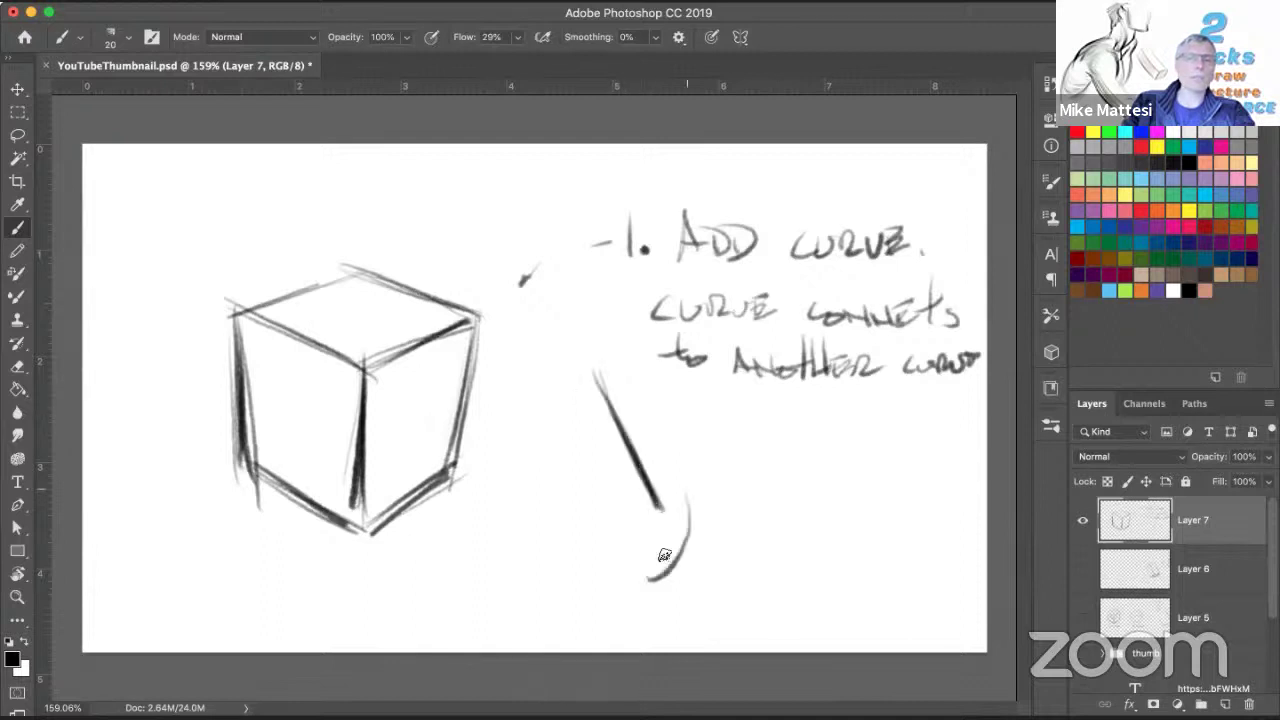
pyautogui.moveTo(697, 490); pyautogui.dragTo(650, 584)
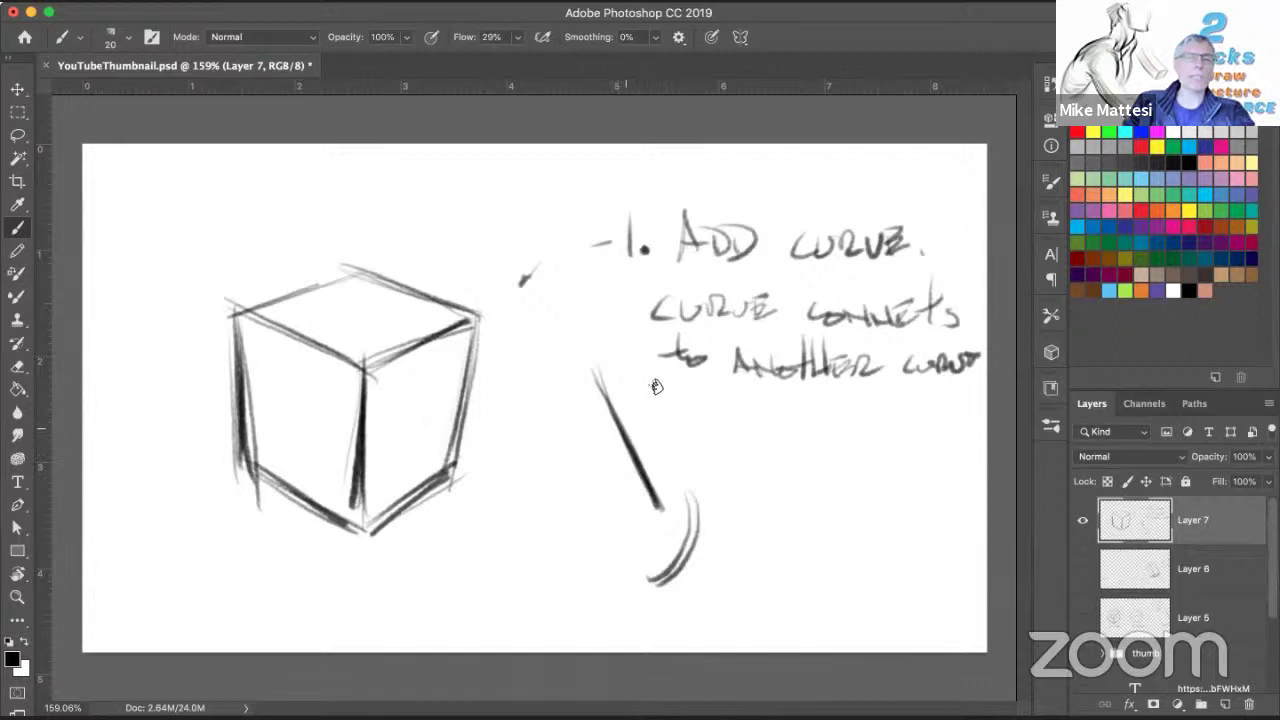
# Step: Sketch a short curve beside the diagonal line and a separate pair of opposing curves to its right, and undo them
pyautogui.moveTo(649, 405); pyautogui.dragTo(662, 484)
pyautogui.moveTo(777, 415); pyautogui.dragTo(800, 519)
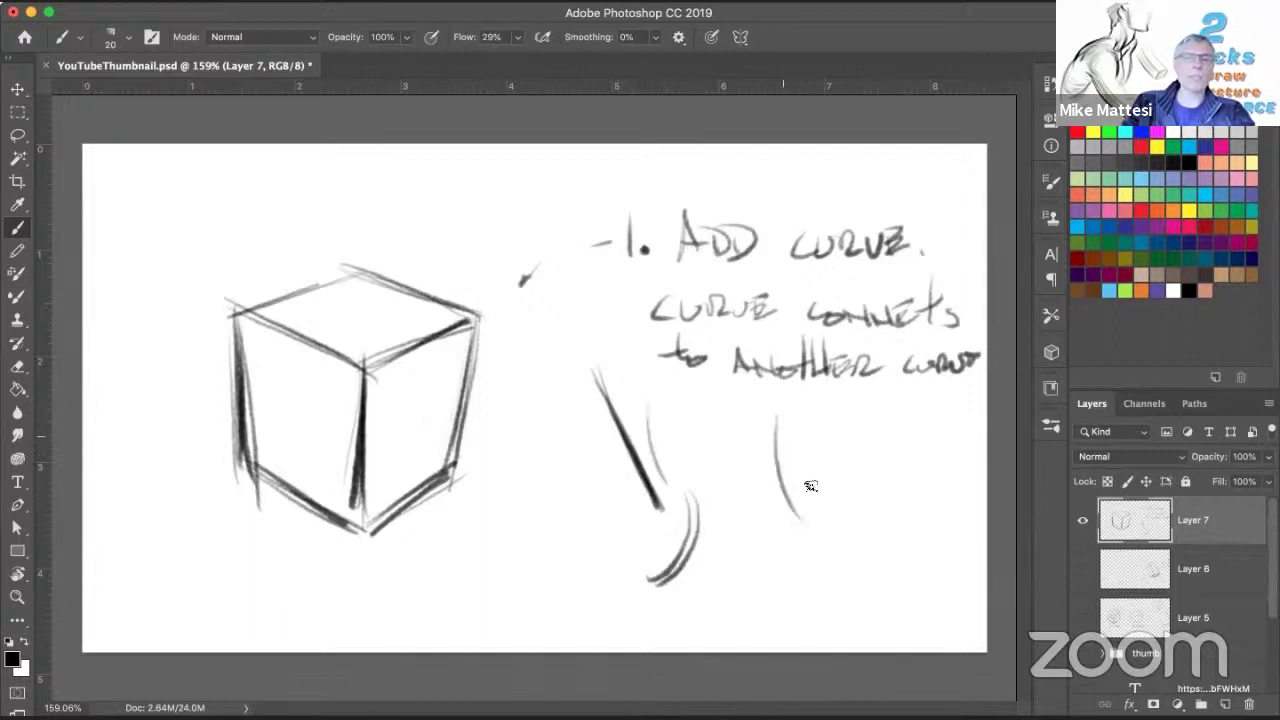
pyautogui.moveTo(784, 418); pyautogui.dragTo(824, 532)
pyautogui.moveTo(840, 524); pyautogui.dragTo(835, 590)
pyautogui.moveTo(848, 518); pyautogui.dragTo(840, 594)
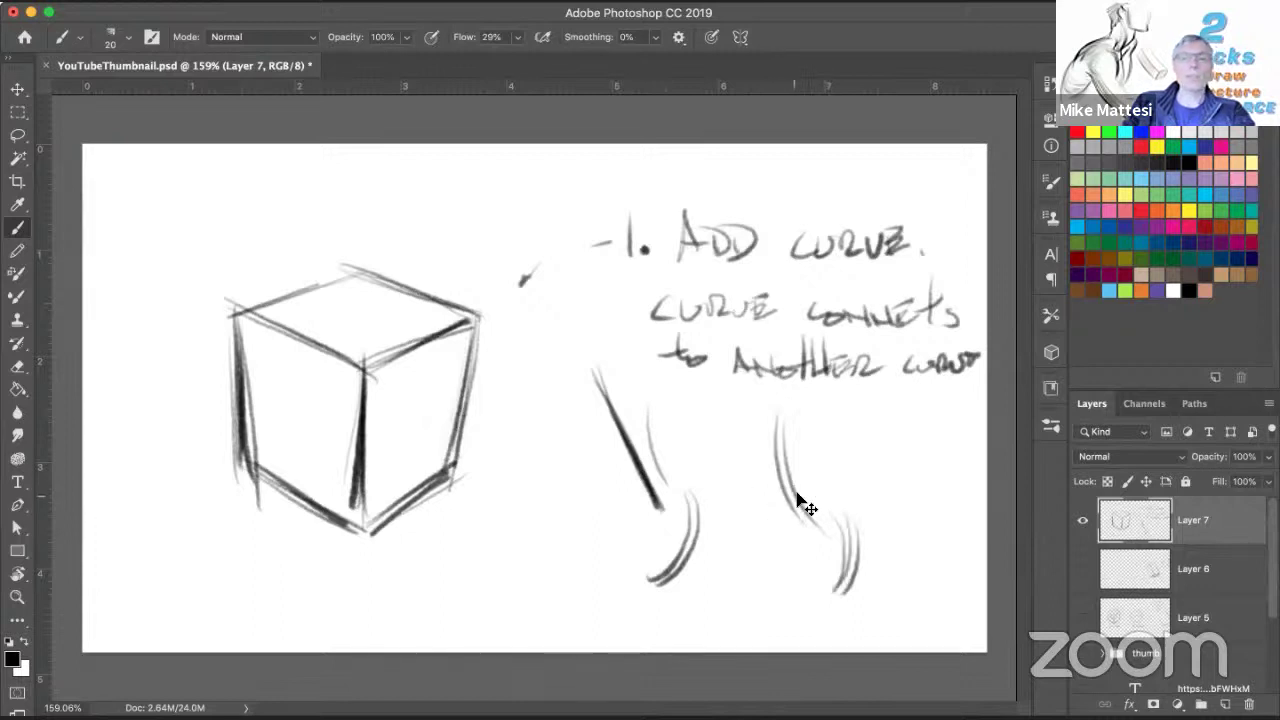
pyautogui.press('super+z')
pyautogui.press('super+z')
pyautogui.press('super+z')
pyautogui.press('super+z')
pyautogui.press('super+z')
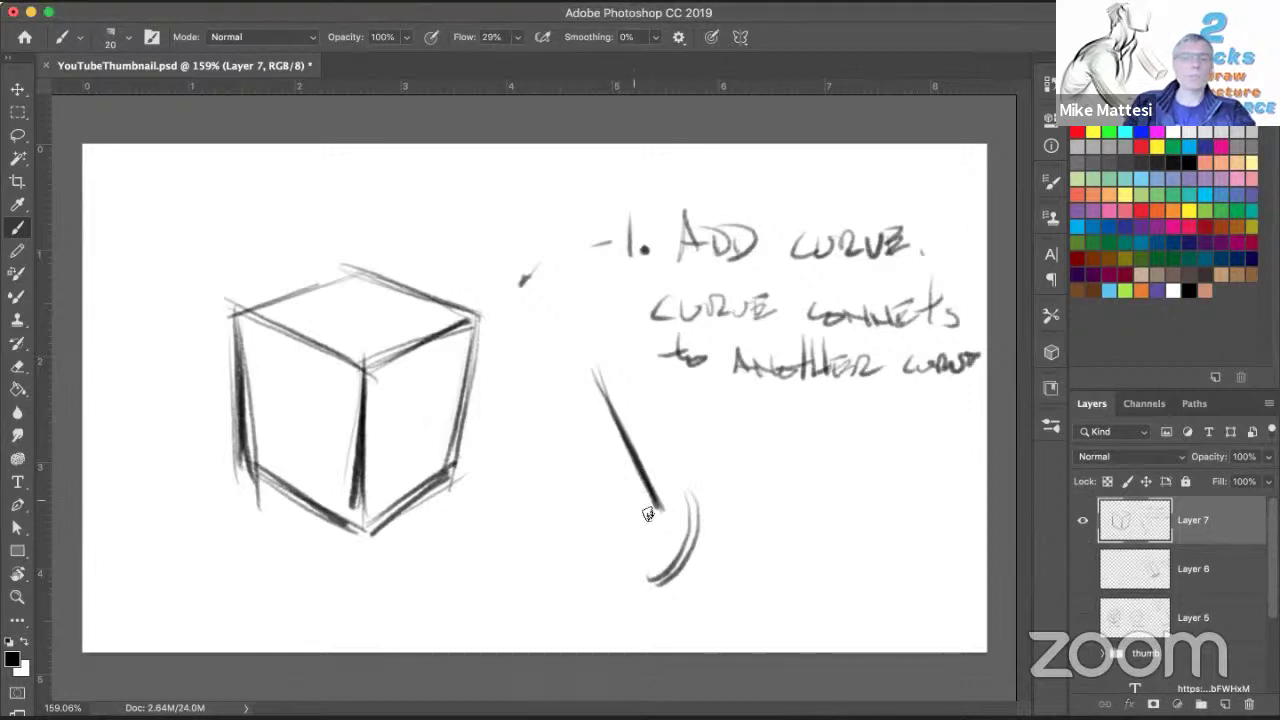
# Step: Undo the line-and-curve example and the end of the note, and re-letter its last word as "ANOTHER"
pyautogui.hotkey('ctrl', 'z')
pyautogui.hotkey('ctrl', 'z')
pyautogui.hotkey('ctrl', 'z')
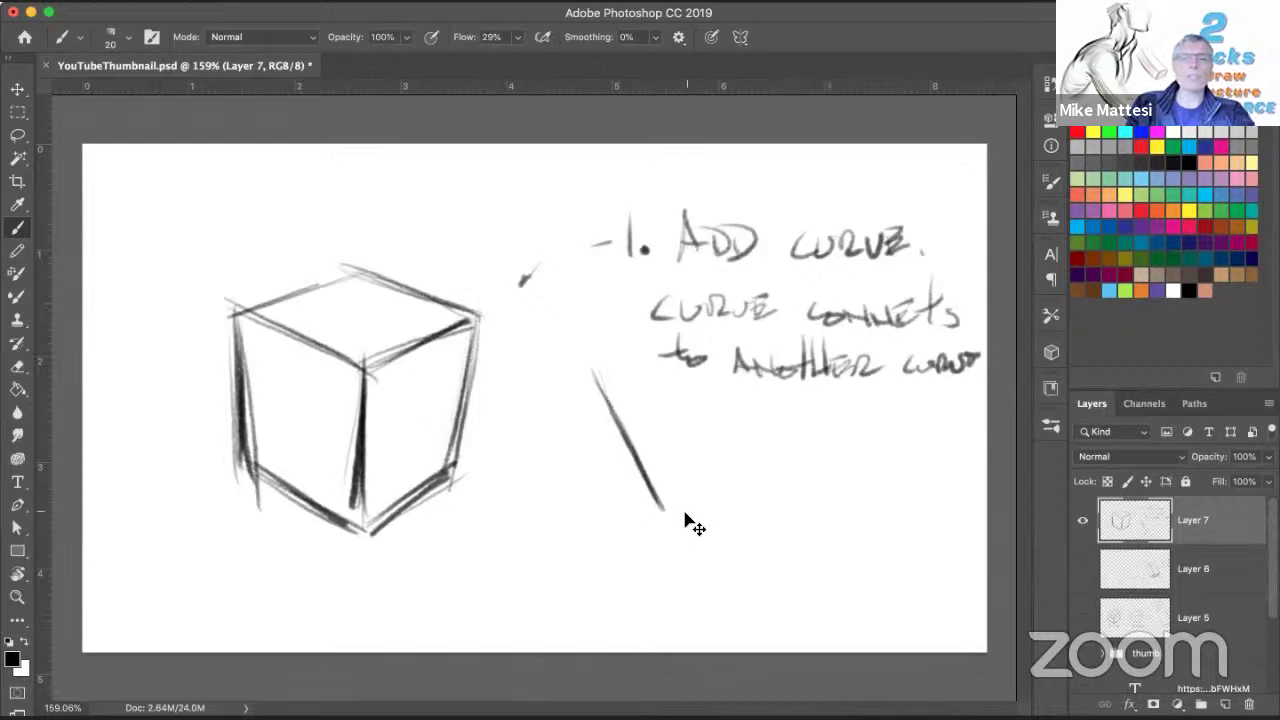
pyautogui.hotkey('ctrl', 'z')
pyautogui.hotkey('ctrl', 'z')
pyautogui.hotkey('ctrl', 'z')
pyautogui.hotkey('ctrl', 'z')
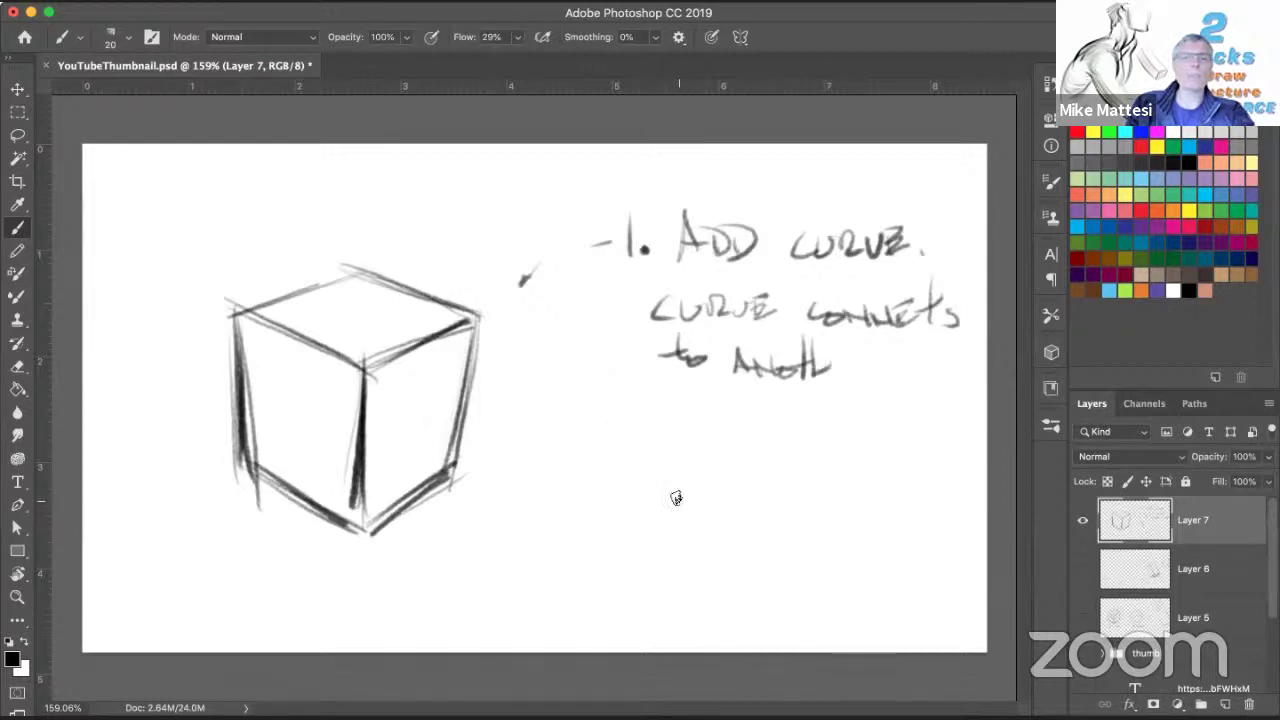
pyautogui.moveTo(828, 381)
pyautogui.mouseDown()
pyautogui.moveTo(830, 346)
pyautogui.moveTo(900, 378)
pyautogui.mouseUp()
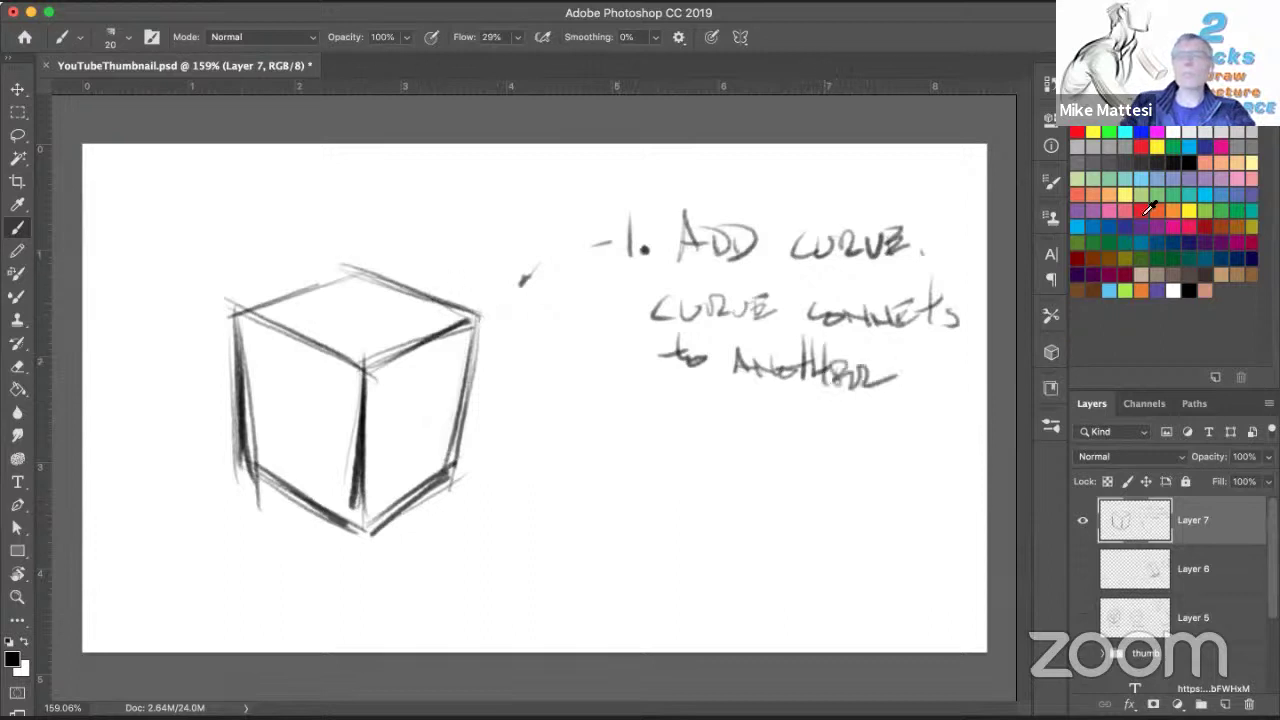
# Step: Set the foreground colour to light blue and draw one long vertical curve through the cube along its front edge
pyautogui.click(1109, 290)
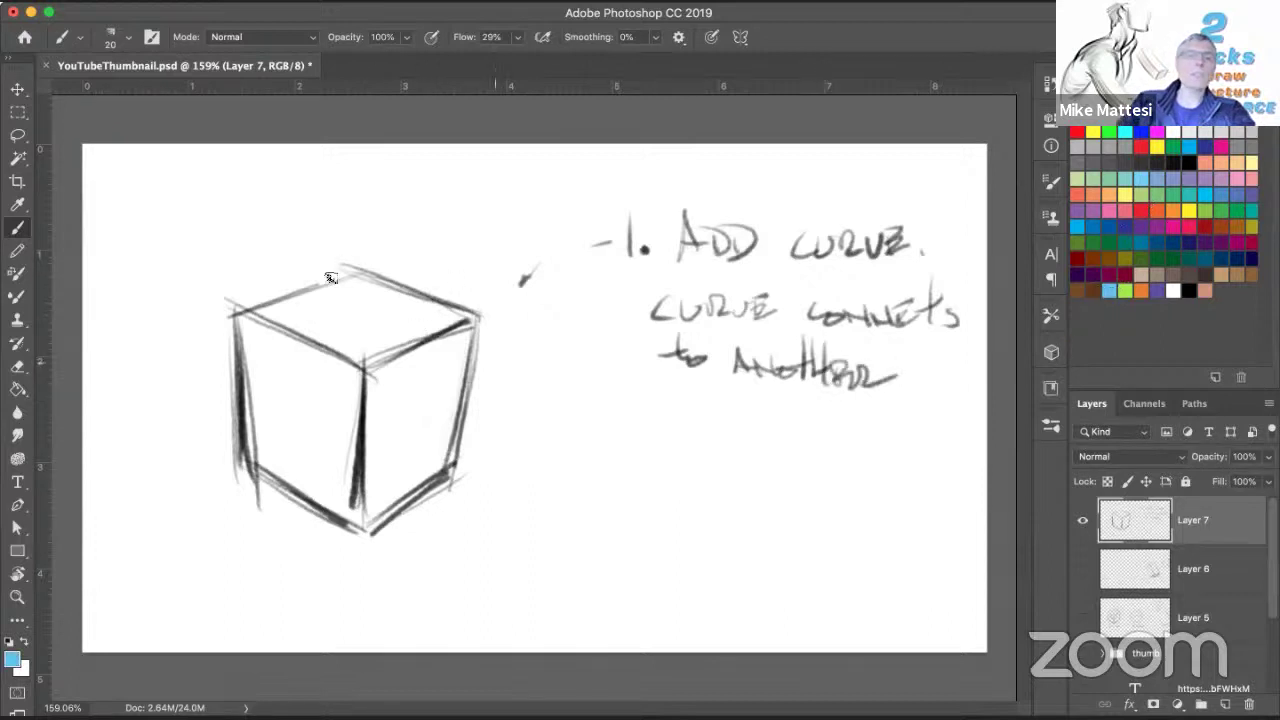
pyautogui.moveTo(380, 200); pyautogui.dragTo(414, 586)
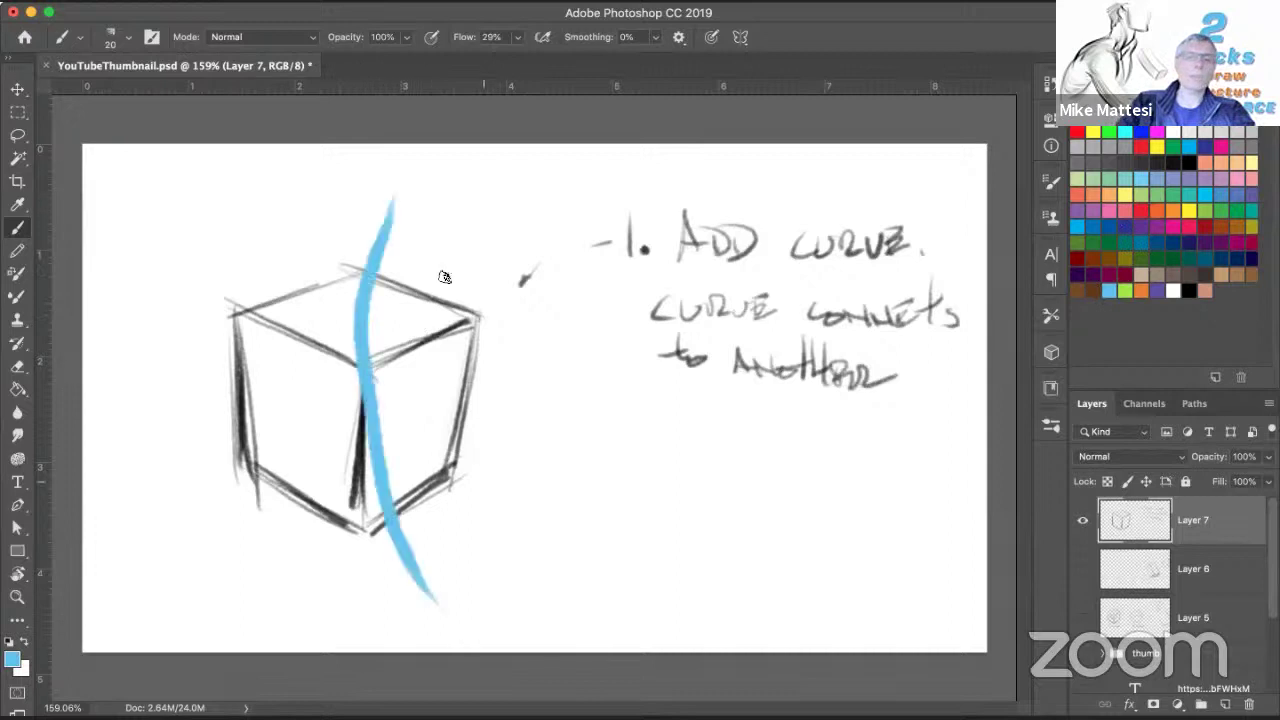
pyautogui.hotkey('ctrl', 'z')
pyautogui.moveTo(400, 209); pyautogui.dragTo(410, 612)
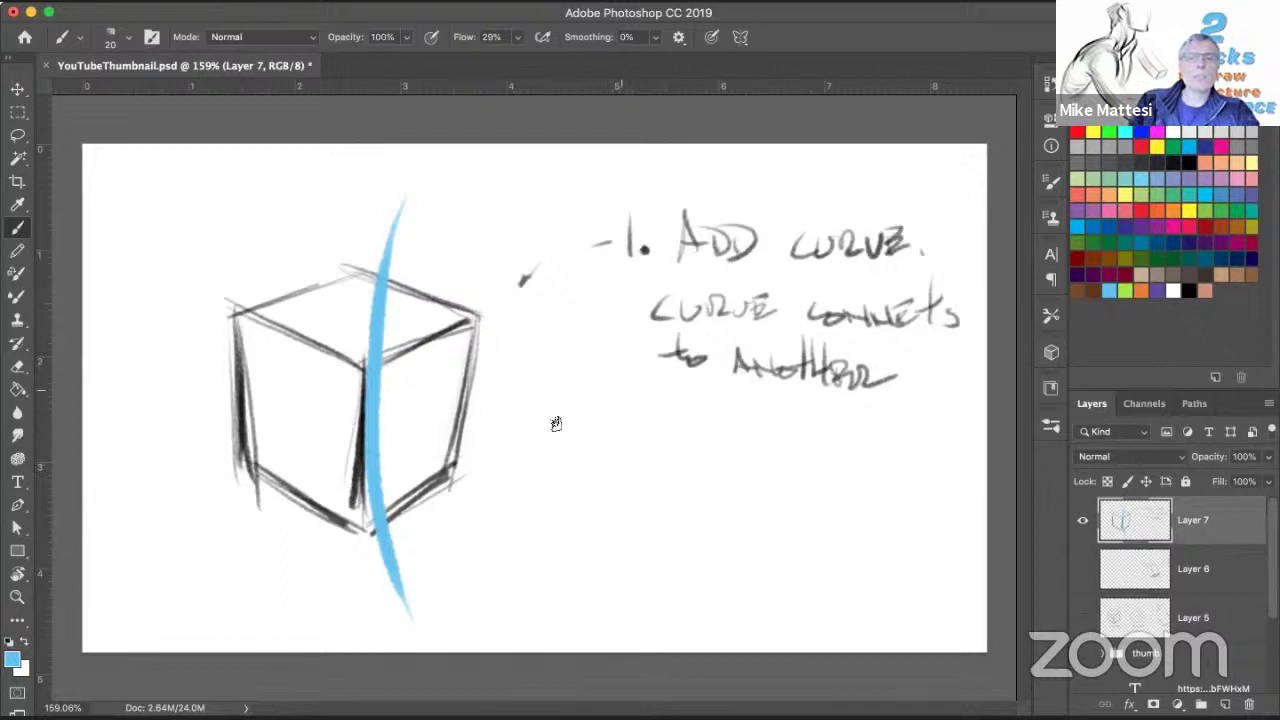
# Step: Draw a light blue box with a diamond-shaped top and vertical edges bent along a shared curve, below the lettered note
pyautogui.moveTo(606, 401)
pyautogui.mouseDown()
pyautogui.moveTo(549, 431)
pyautogui.moveTo(631, 471)
pyautogui.mouseUp()
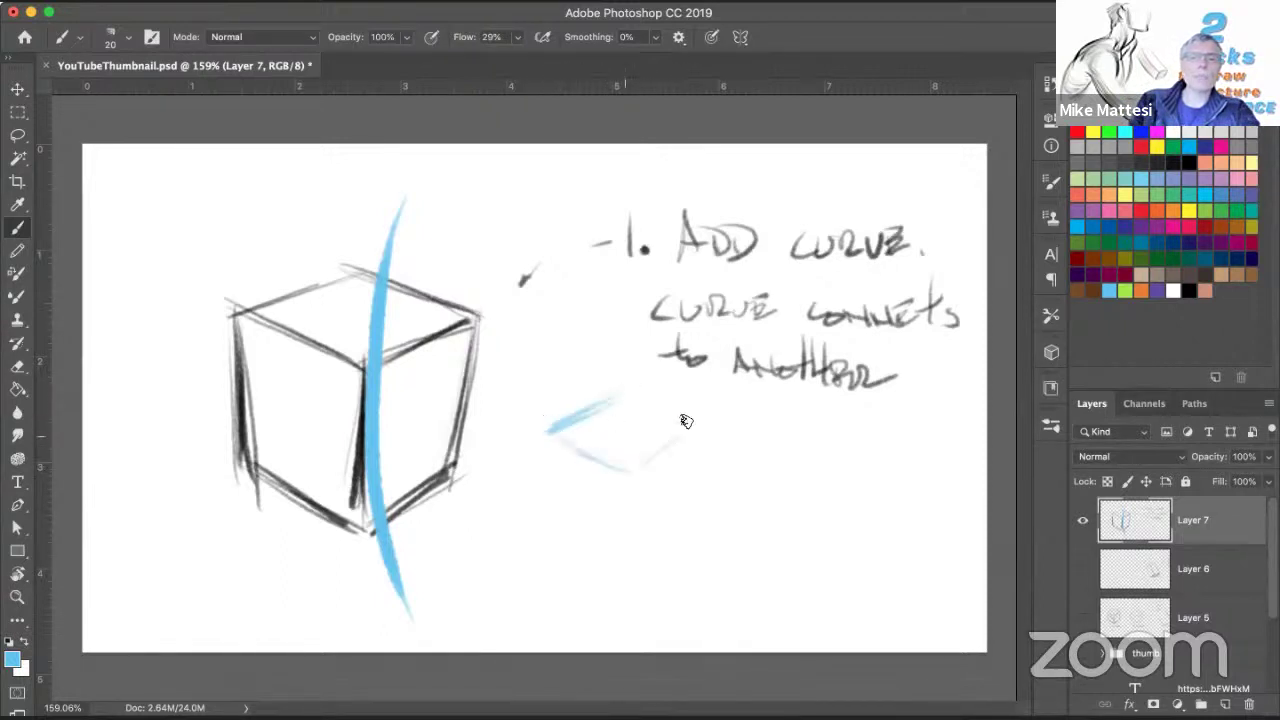
pyautogui.moveTo(693, 434); pyautogui.dragTo(634, 470)
pyautogui.moveTo(632, 402)
pyautogui.mouseDown()
pyautogui.moveTo(693, 434)
pyautogui.moveTo(623, 451)
pyautogui.moveTo(570, 578)
pyautogui.mouseUp()
pyautogui.moveTo(556, 456); pyautogui.dragTo(570, 576)
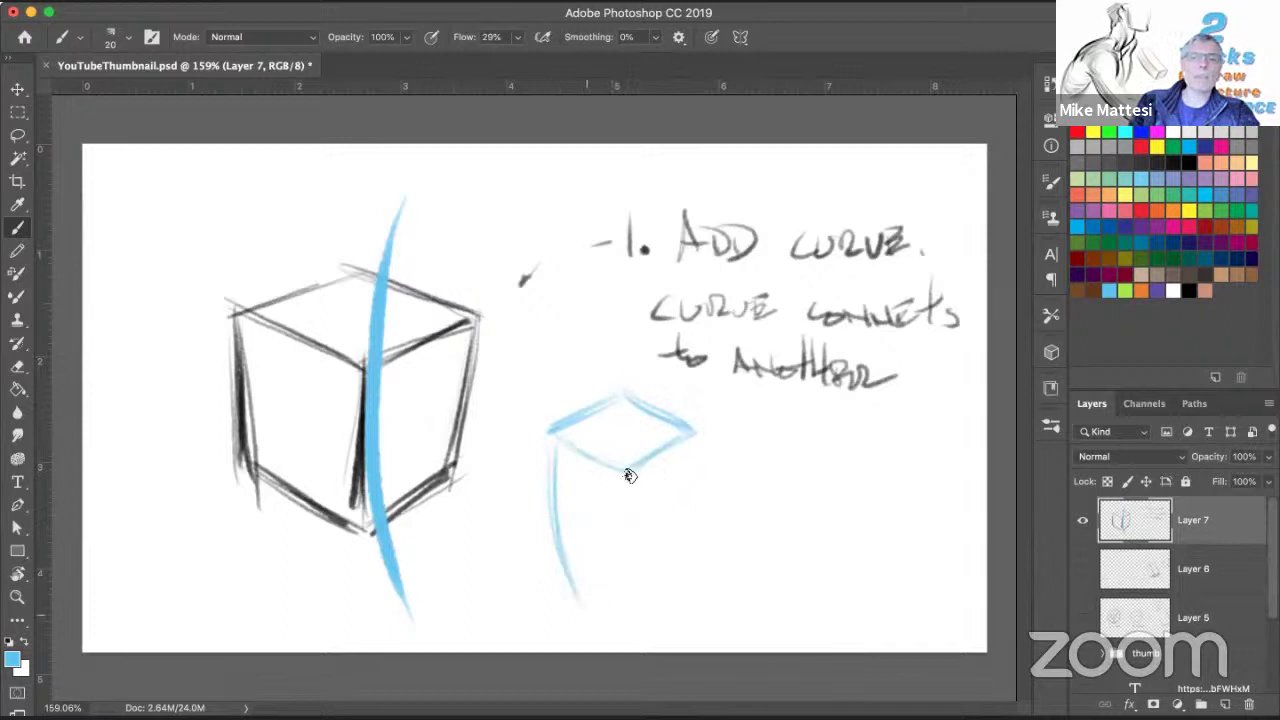
pyautogui.moveTo(624, 474)
pyautogui.mouseDown()
pyautogui.moveTo(622, 590)
pyautogui.moveTo(645, 628)
pyautogui.mouseUp()
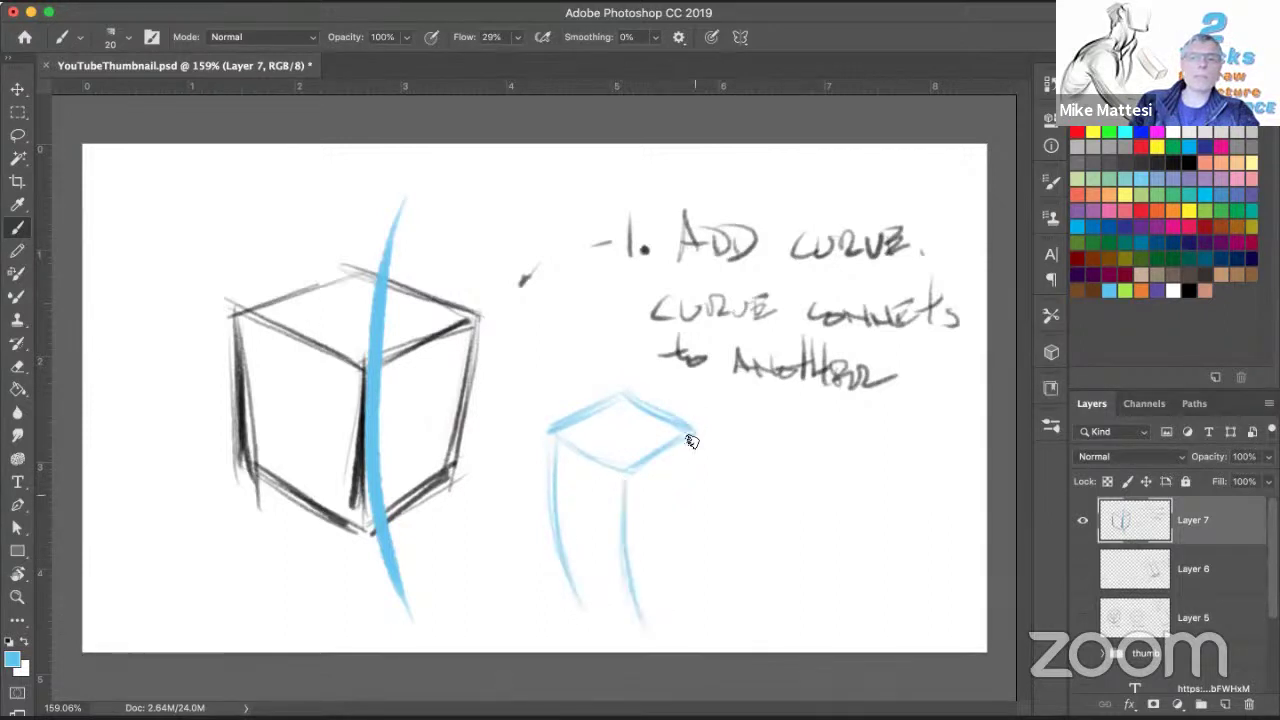
pyautogui.moveTo(687, 444); pyautogui.dragTo(696, 574)
pyautogui.moveTo(688, 446); pyautogui.dragTo(701, 590)
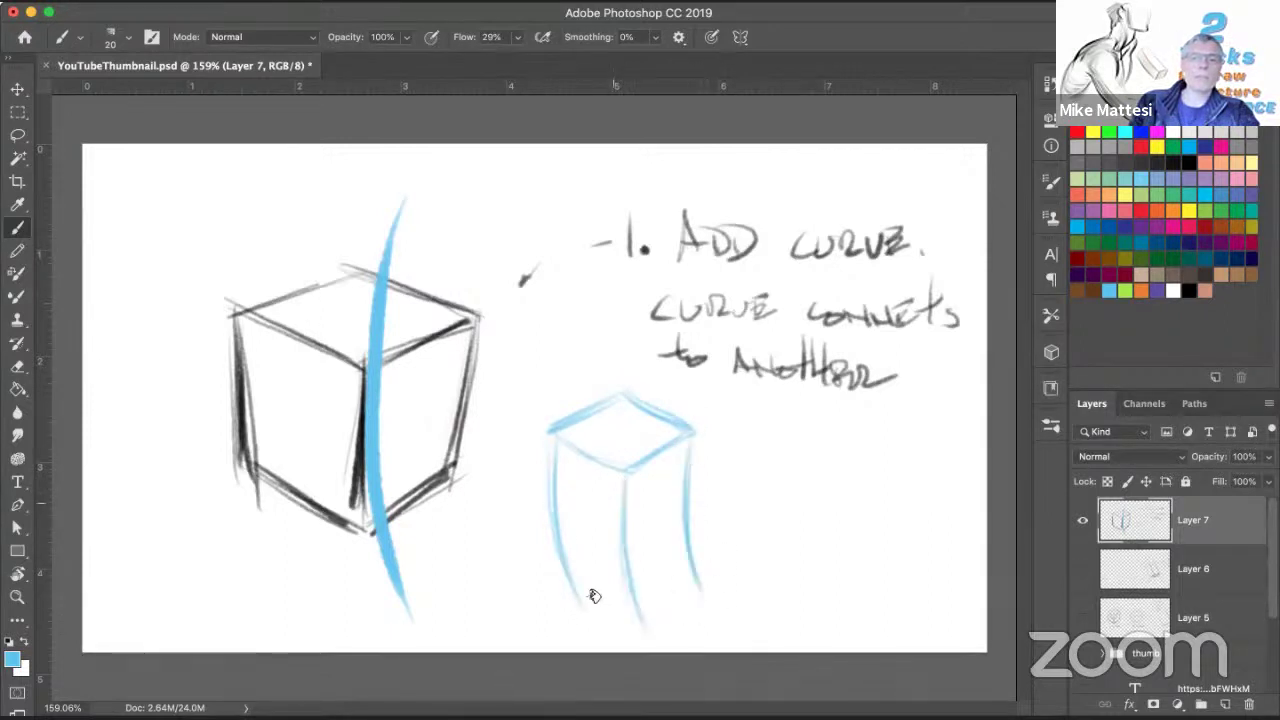
pyautogui.moveTo(582, 603)
pyautogui.mouseDown()
pyautogui.moveTo(642, 622)
pyautogui.moveTo(698, 574)
pyautogui.mouseUp()
pyautogui.moveTo(642, 616)
pyautogui.mouseDown()
pyautogui.moveTo(702, 572)
pyautogui.moveTo(688, 576)
pyautogui.mouseUp()
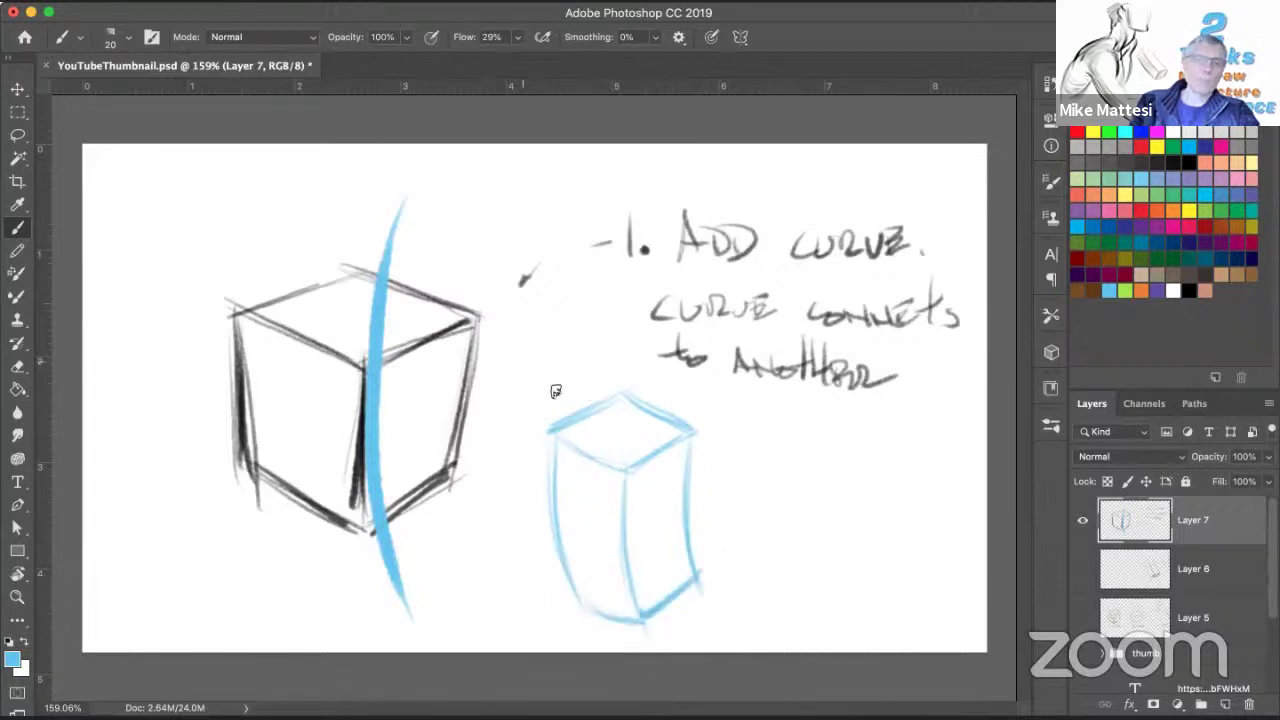
# Step: Mark the cube 1 and the bent box 2, and shade the box lightly with a size 59 brush at 20% opacity
pyautogui.moveTo(558, 394); pyautogui.dragTo(589, 380)
pyautogui.moveTo(449, 241); pyautogui.dragTo(448, 269)
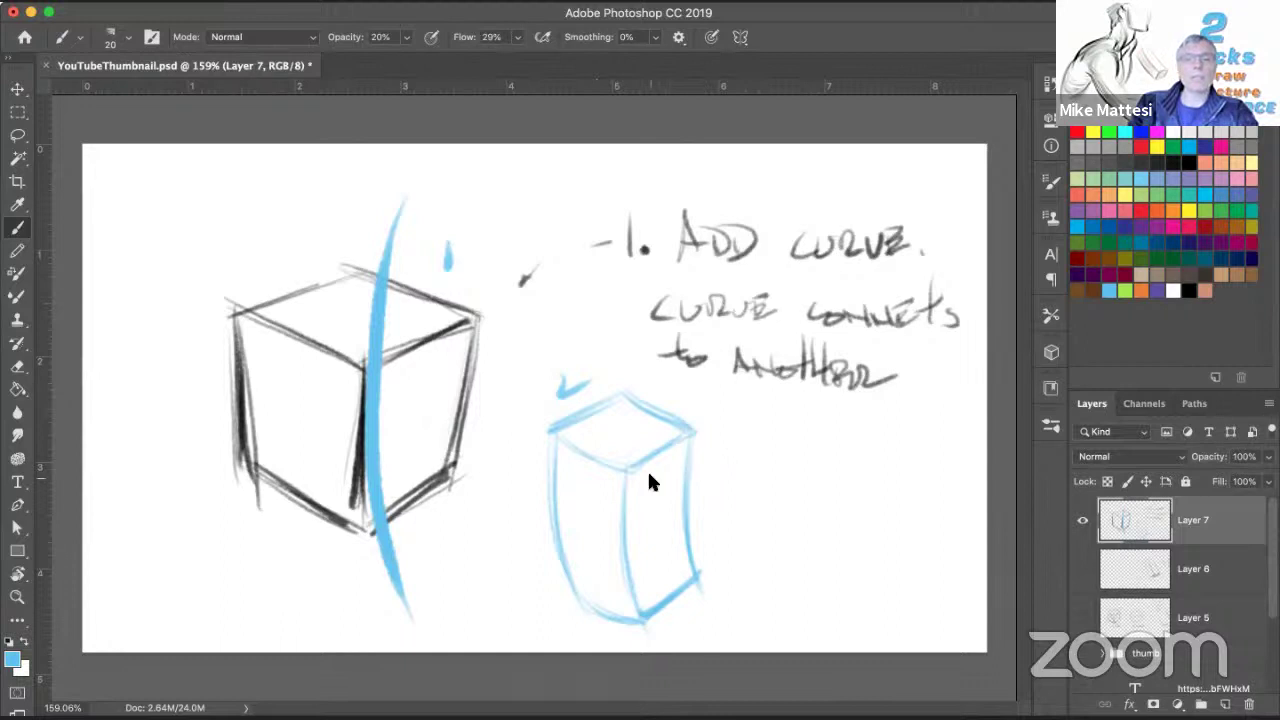
pyautogui.moveTo(651, 478)
pyautogui.keyDown('ctrl'); pyautogui.keyDown('alt'); pyautogui.mouseDown()
pyautogui.moveTo(585, 420)
pyautogui.moveTo(570, 468)
pyautogui.moveTo(591, 531)
pyautogui.moveTo(634, 446)
pyautogui.moveTo(626, 425)
pyautogui.moveTo(669, 471)
pyautogui.moveTo(674, 500)
pyautogui.moveTo(651, 457)
pyautogui.moveTo(674, 583)
pyautogui.moveTo(677, 549)
pyautogui.moveTo(640, 543)
pyautogui.moveTo(635, 590)
pyautogui.moveTo(660, 595)
pyautogui.moveTo(625, 593)
pyautogui.mouseUp(); pyautogui.keyUp('alt'); pyautogui.keyUp('ctrl')
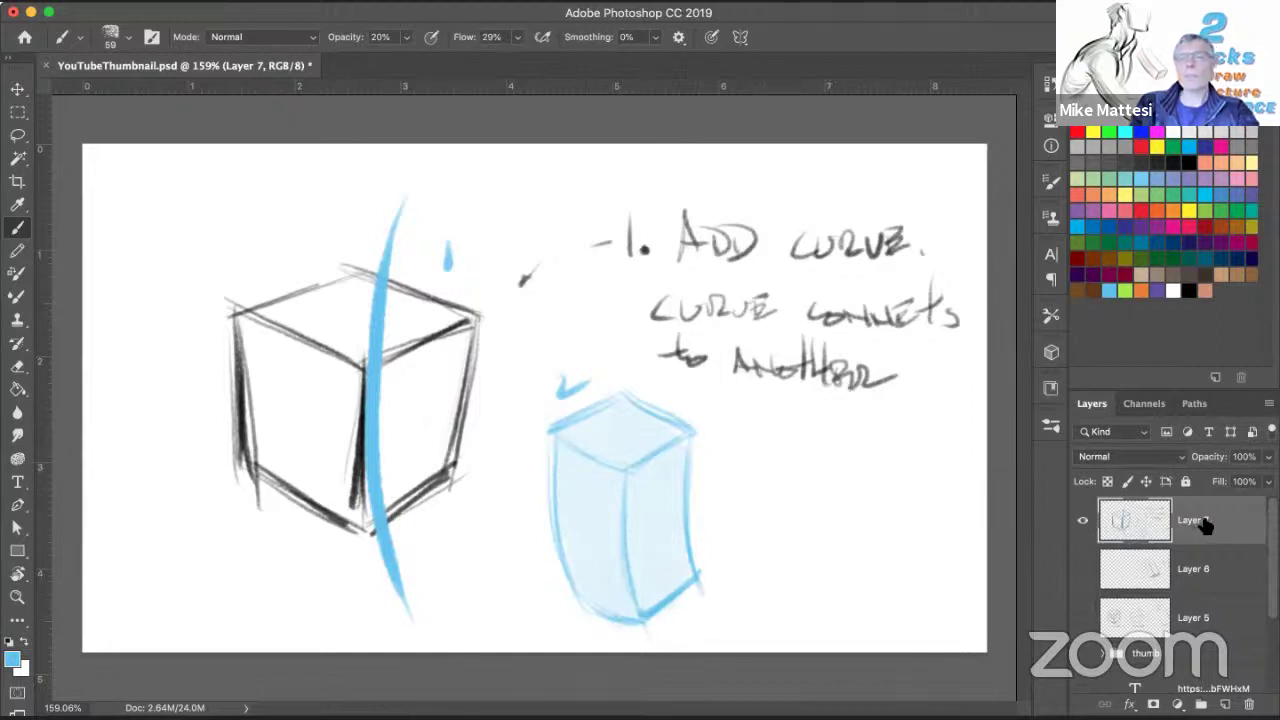
# Step: Shift the layer's drawings left to clear space, reset the foreground colour to black, and sketch a light circle
pyautogui.keyDown('ctrl'); pyautogui.moveTo(786, 490); pyautogui.dragTo(378, 458); pyautogui.keyUp('ctrl')
pyautogui.keyDown('ctrl'); pyautogui.moveTo(591, 443); pyautogui.dragTo(423, 442); pyautogui.keyUp('ctrl')
pyautogui.click(9, 642)
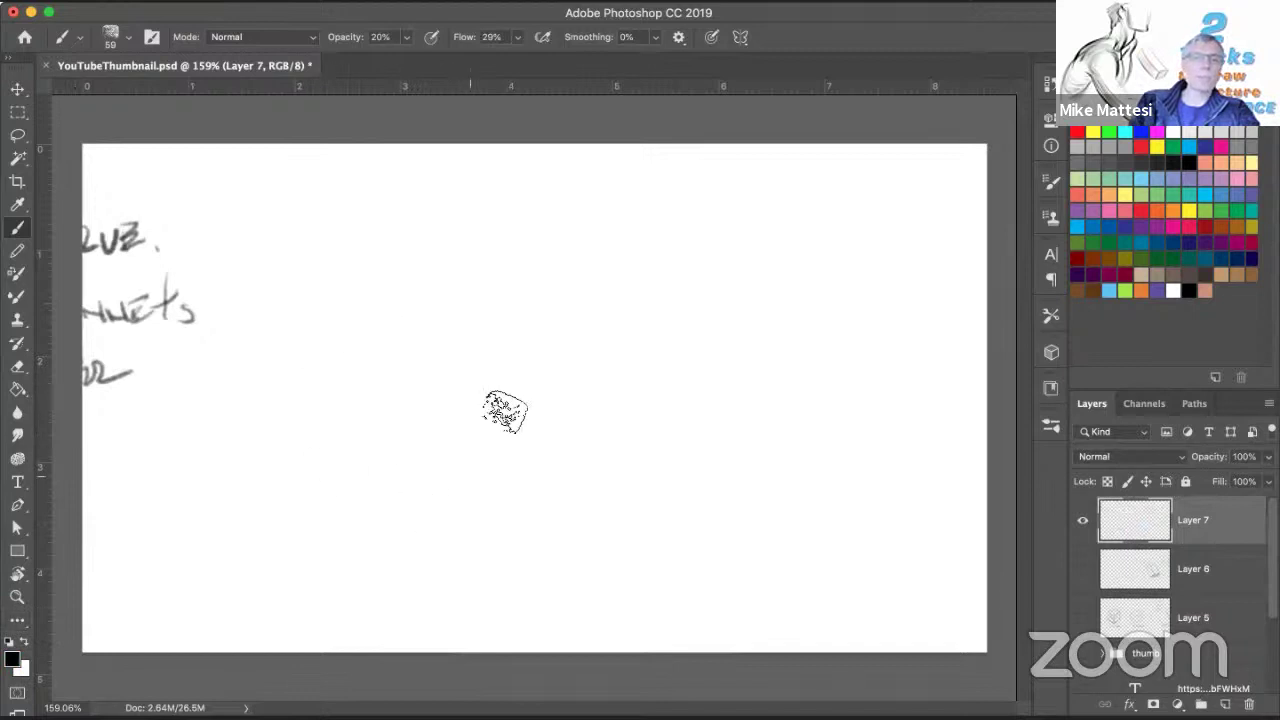
pyautogui.moveTo(495, 465)
pyautogui.mouseDown()
pyautogui.moveTo(503, 429)
pyautogui.moveTo(377, 509)
pyautogui.moveTo(406, 523)
pyautogui.moveTo(329, 435)
pyautogui.moveTo(303, 450)
pyautogui.moveTo(333, 402)
pyautogui.moveTo(460, 382)
pyautogui.moveTo(473, 368)
pyautogui.moveTo(467, 514)
pyautogui.moveTo(517, 422)
pyautogui.moveTo(371, 524)
pyautogui.moveTo(473, 490)
pyautogui.mouseUp()
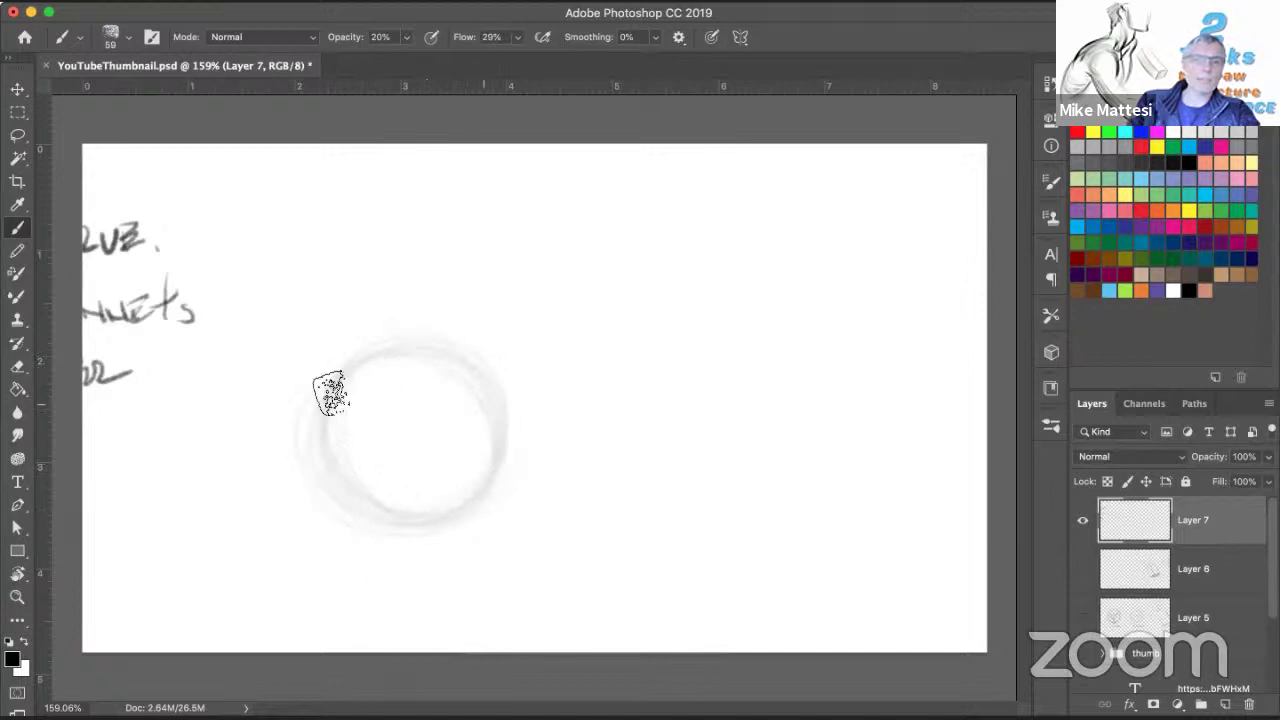
pyautogui.moveTo(389, 353)
pyautogui.mouseDown()
pyautogui.moveTo(357, 375)
pyautogui.moveTo(481, 407)
pyautogui.mouseUp()
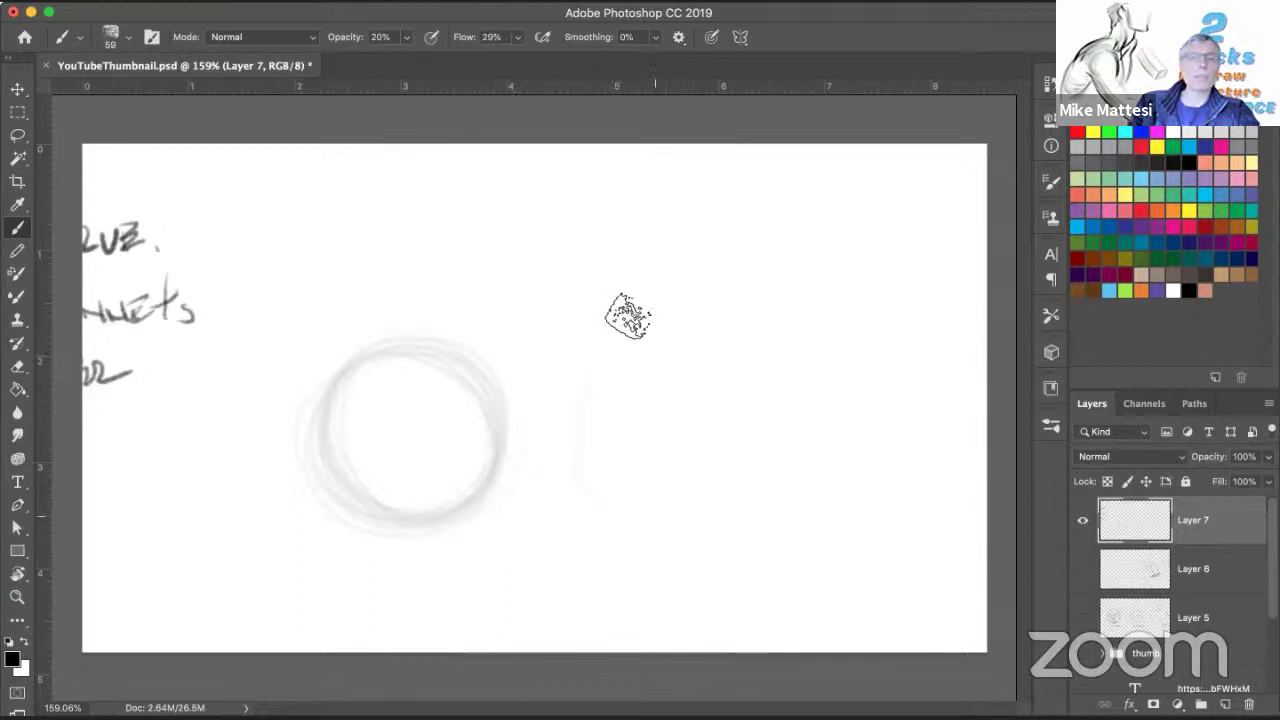
# Step: Sketch a light upright bean shape beside the circle, bulging on its left side and pinched inward on its right
pyautogui.moveTo(628, 316); pyautogui.dragTo(670, 528)
pyautogui.moveTo(608, 338); pyautogui.dragTo(620, 520)
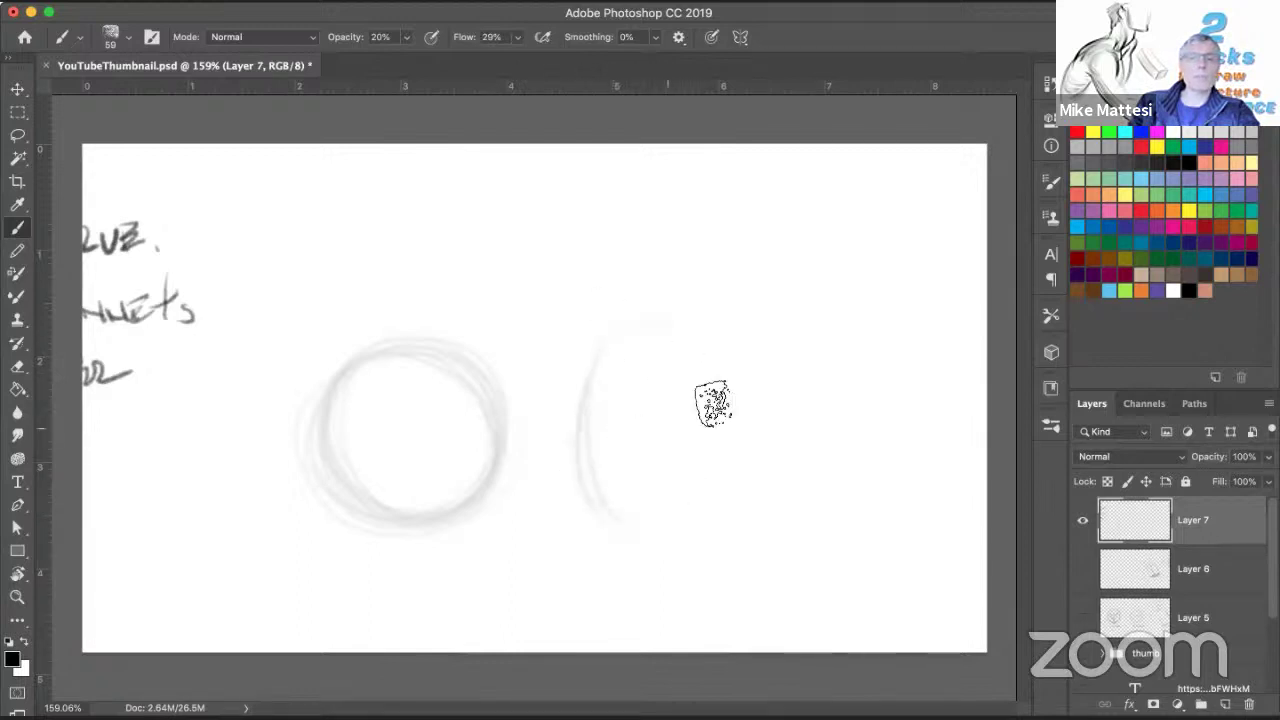
pyautogui.moveTo(599, 402)
pyautogui.mouseDown()
pyautogui.moveTo(711, 340)
pyautogui.moveTo(700, 412)
pyautogui.mouseUp()
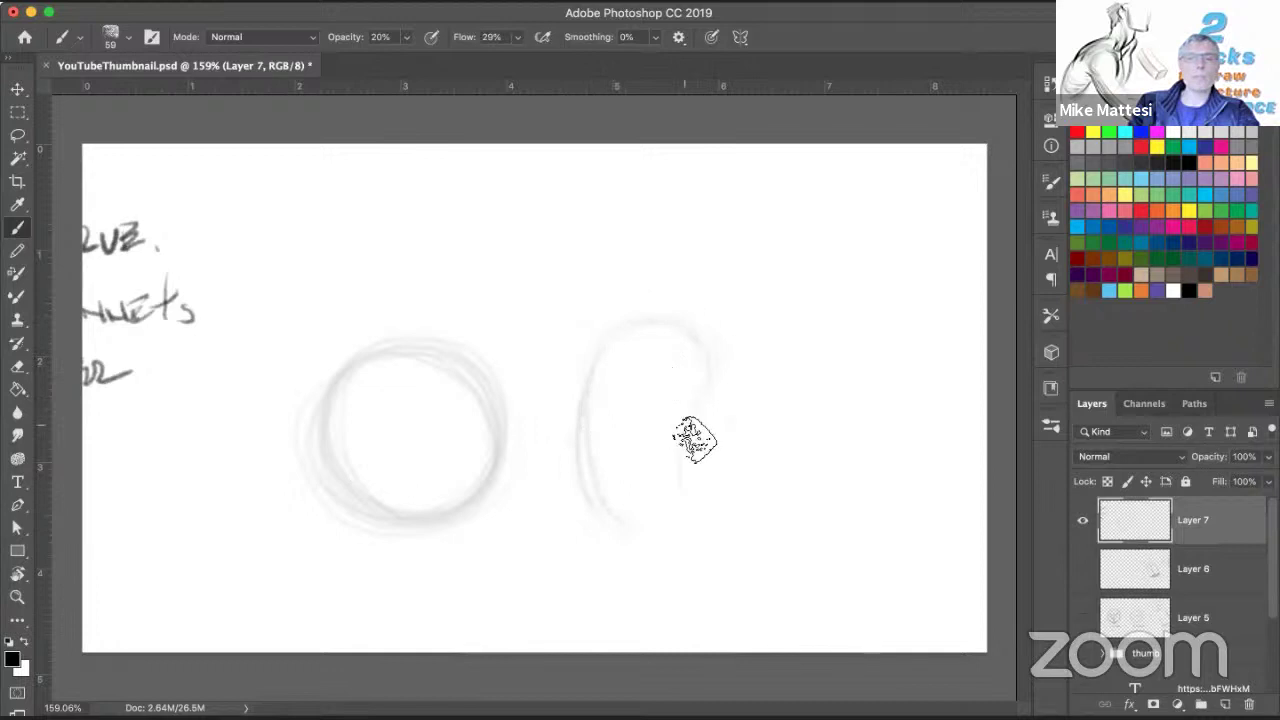
pyautogui.moveTo(646, 542)
pyautogui.mouseDown()
pyautogui.moveTo(623, 537)
pyautogui.moveTo(603, 433)
pyautogui.mouseUp()
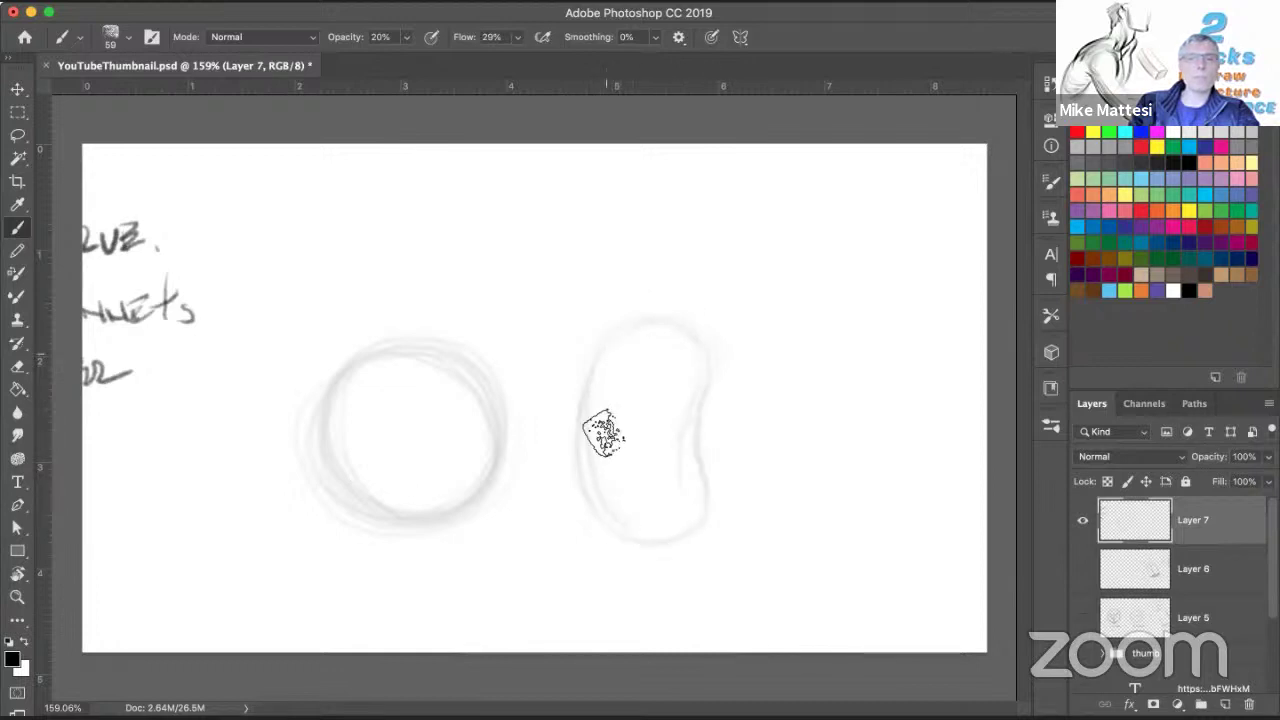
pyautogui.moveTo(690, 406); pyautogui.dragTo(692, 436)
pyautogui.moveTo(606, 379)
pyautogui.mouseDown()
pyautogui.moveTo(706, 490)
pyautogui.moveTo(659, 544)
pyautogui.mouseUp()
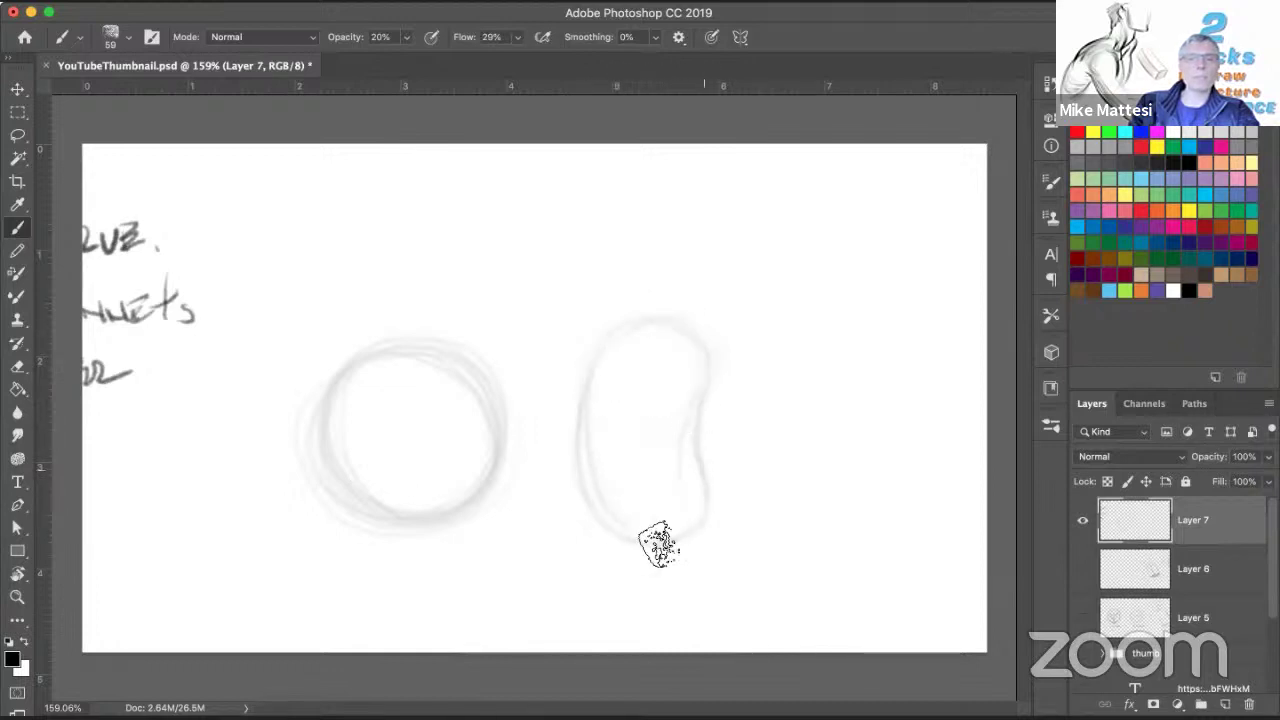
pyautogui.moveTo(622, 346); pyautogui.dragTo(668, 336)
pyautogui.moveTo(709, 384); pyautogui.dragTo(683, 484)
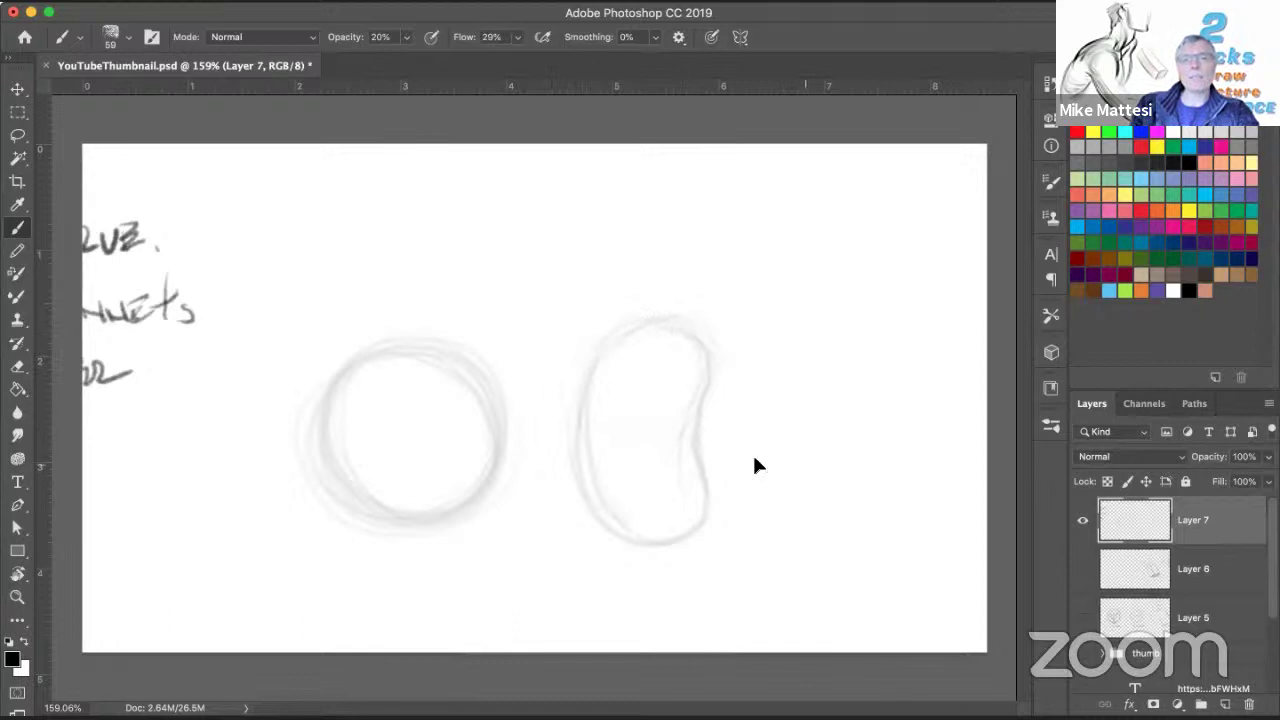
# Step: Shift the drawings left and sketch an upright cylinder beside the bean, with a long vertical curve running through it
pyautogui.moveTo(755, 465)
pyautogui.keyDown('super'); pyautogui.mouseDown()
pyautogui.moveTo(660, 411)
pyautogui.moveTo(682, 452)
pyautogui.moveTo(628, 440)
pyautogui.mouseUp(); pyautogui.keyUp('super')
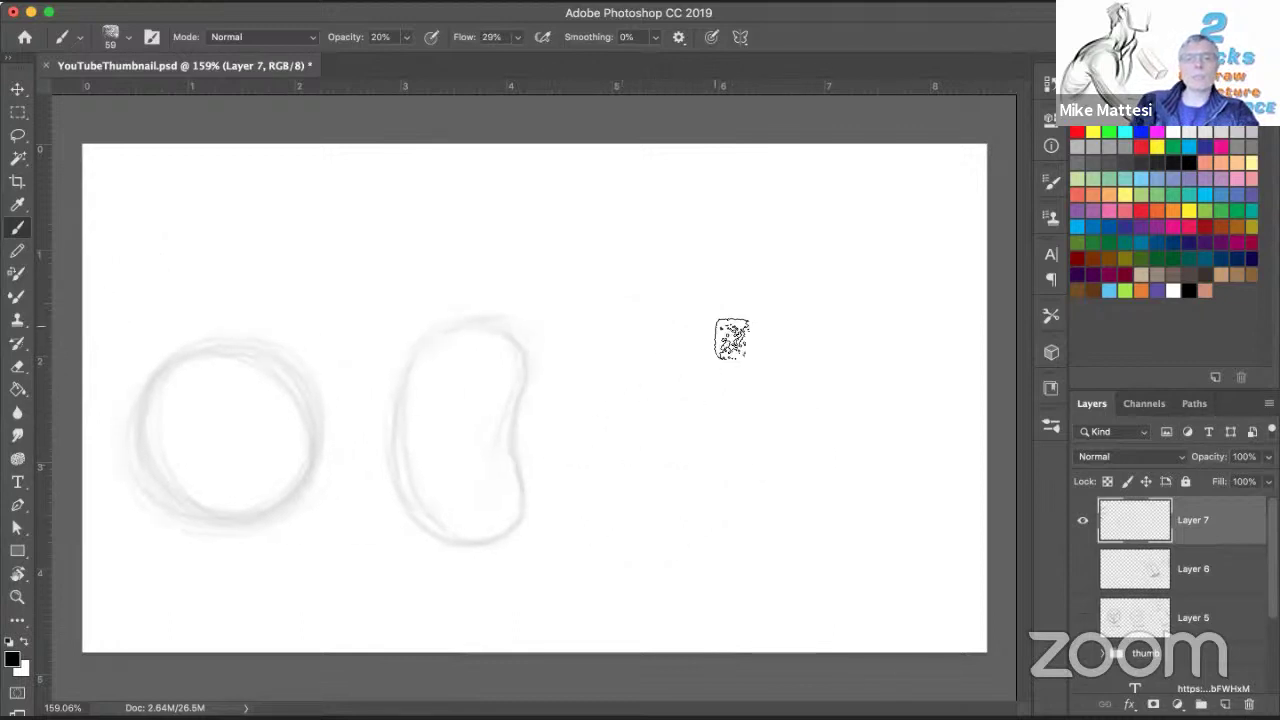
pyautogui.moveTo(664, 343); pyautogui.dragTo(694, 319)
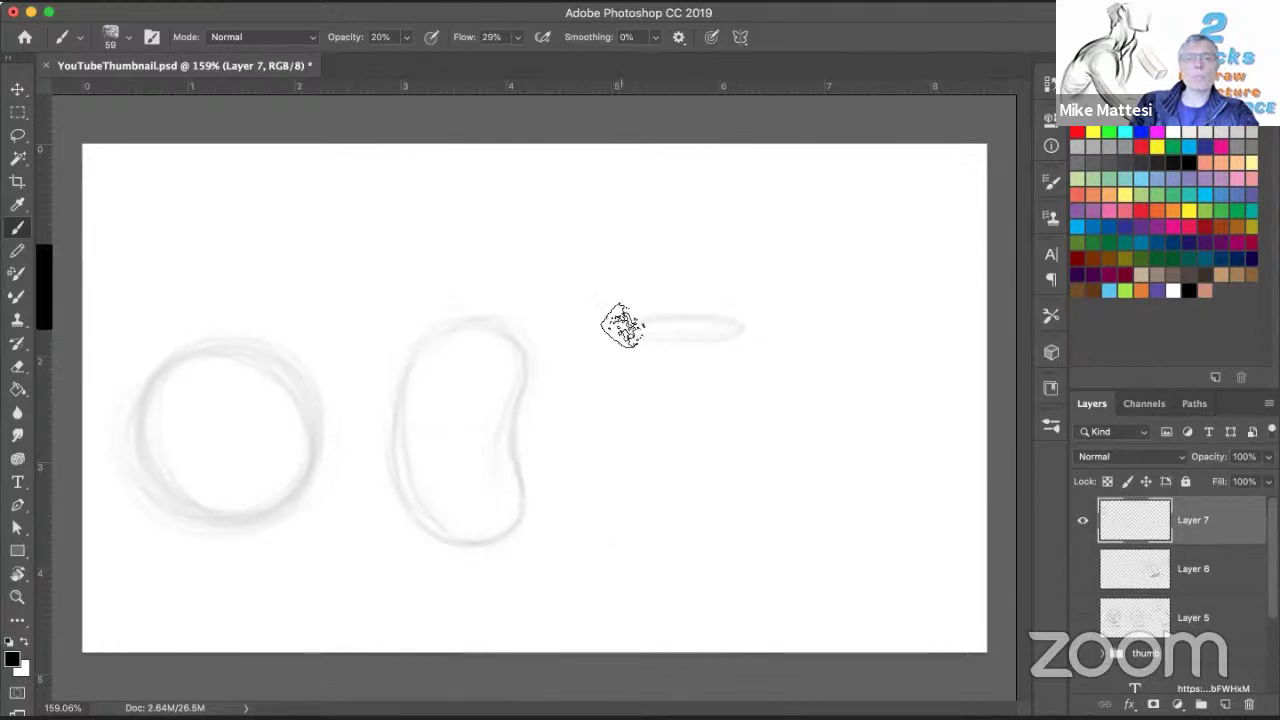
pyautogui.moveTo(622, 342); pyautogui.dragTo(622, 512)
pyautogui.moveTo(746, 345); pyautogui.dragTo(742, 535)
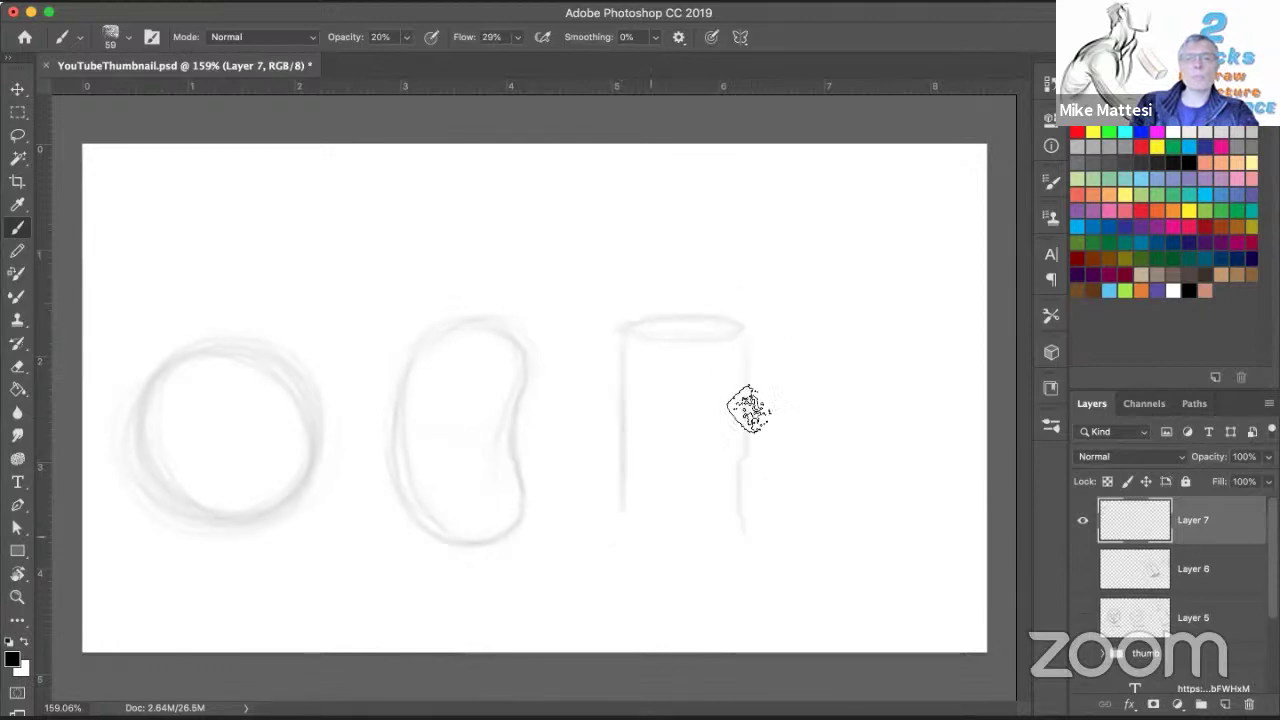
pyautogui.moveTo(748, 329); pyautogui.dragTo(737, 514)
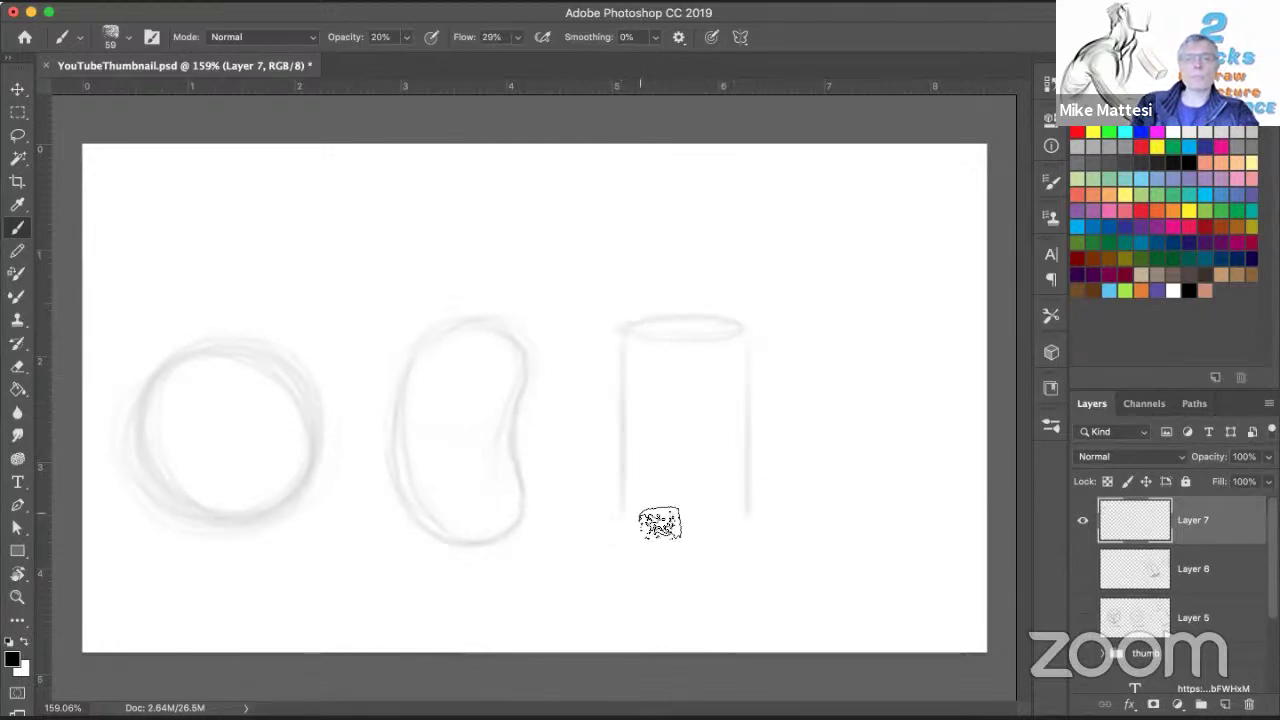
pyautogui.moveTo(643, 520); pyautogui.dragTo(738, 521)
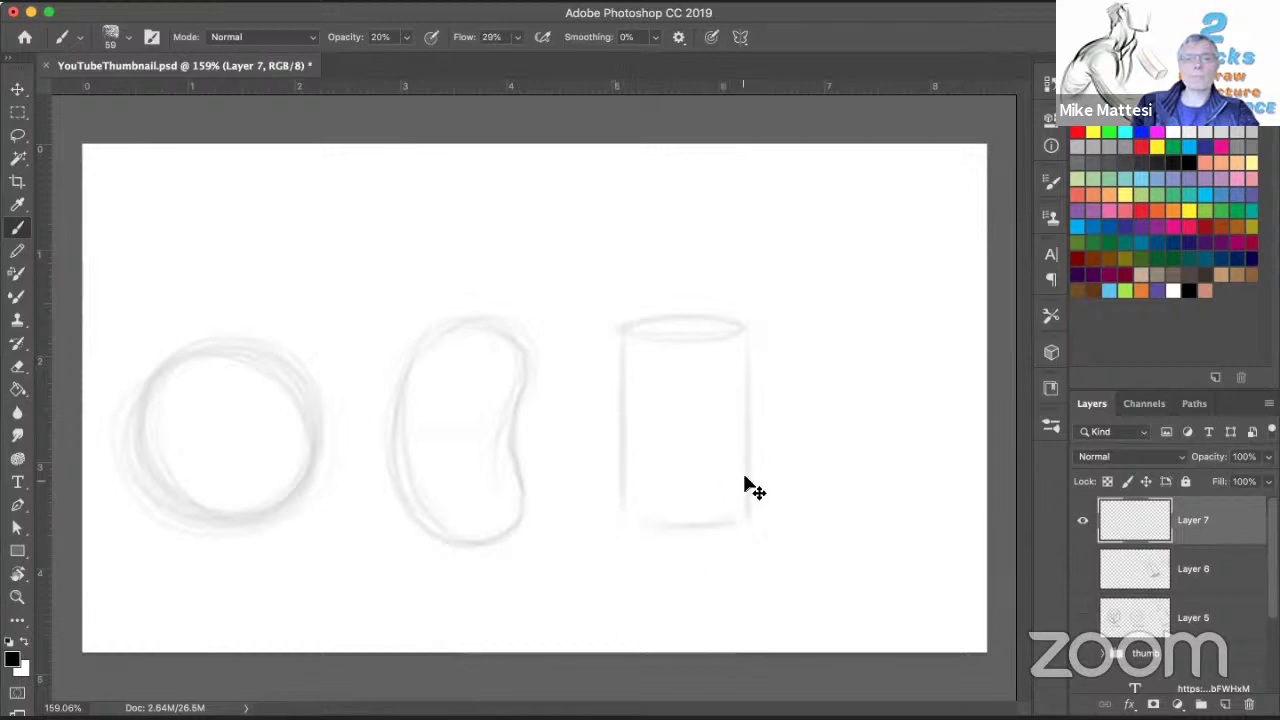
pyautogui.keyDown('super'); pyautogui.moveTo(644, 472); pyautogui.dragTo(609, 468); pyautogui.keyUp('super')
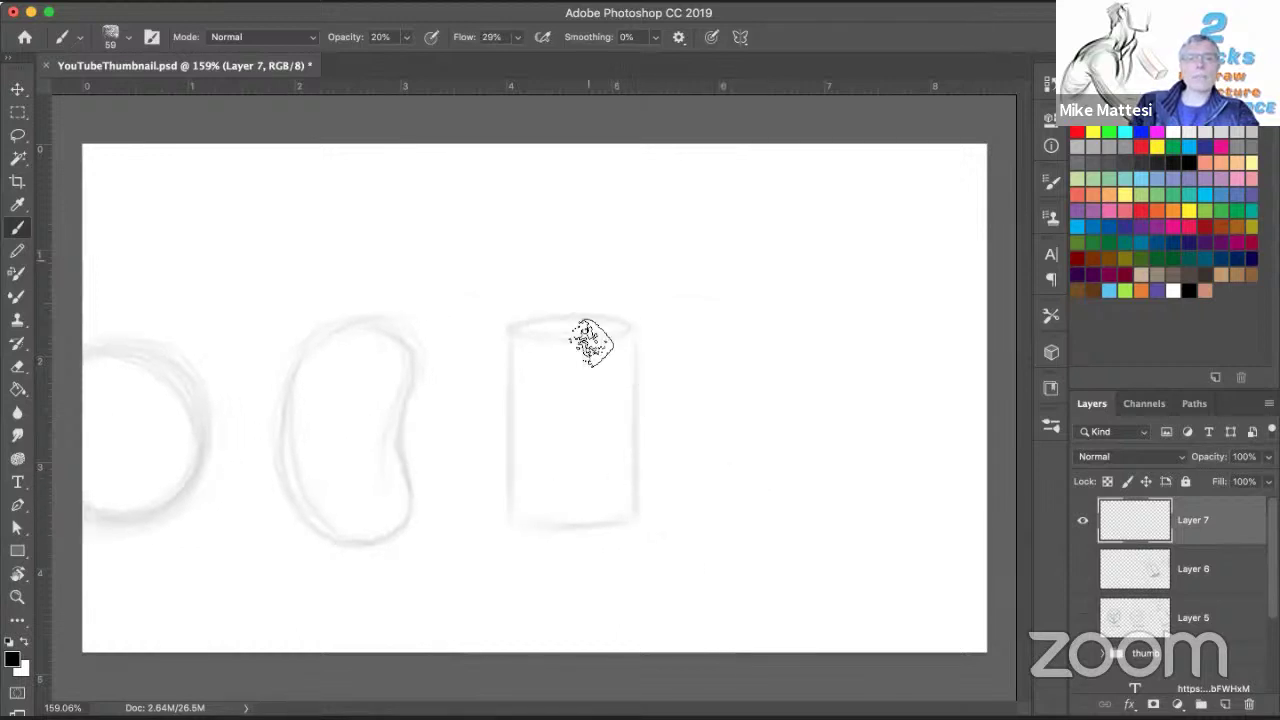
pyautogui.moveTo(587, 277); pyautogui.dragTo(588, 600)
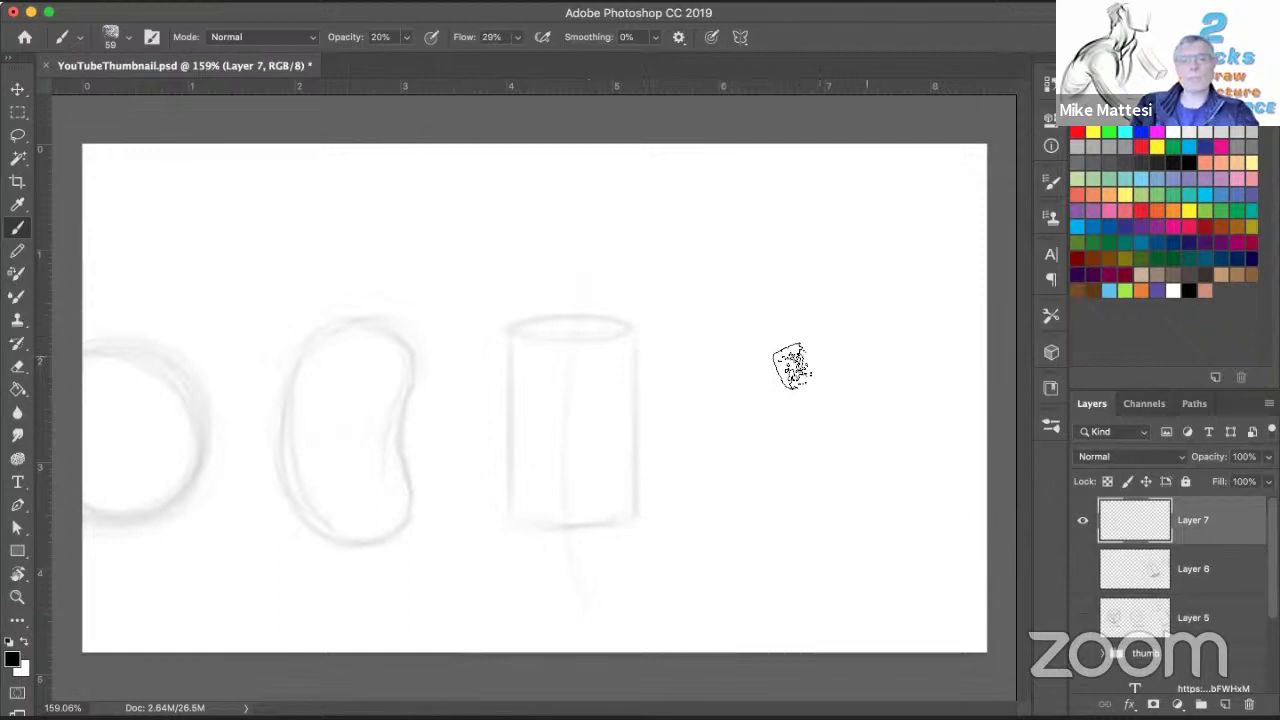
# Step: Set the brush opacity to 60% and sketch a bent cylinder with a tilted top ellipse beside the straight cylinder
pyautogui.press('8')
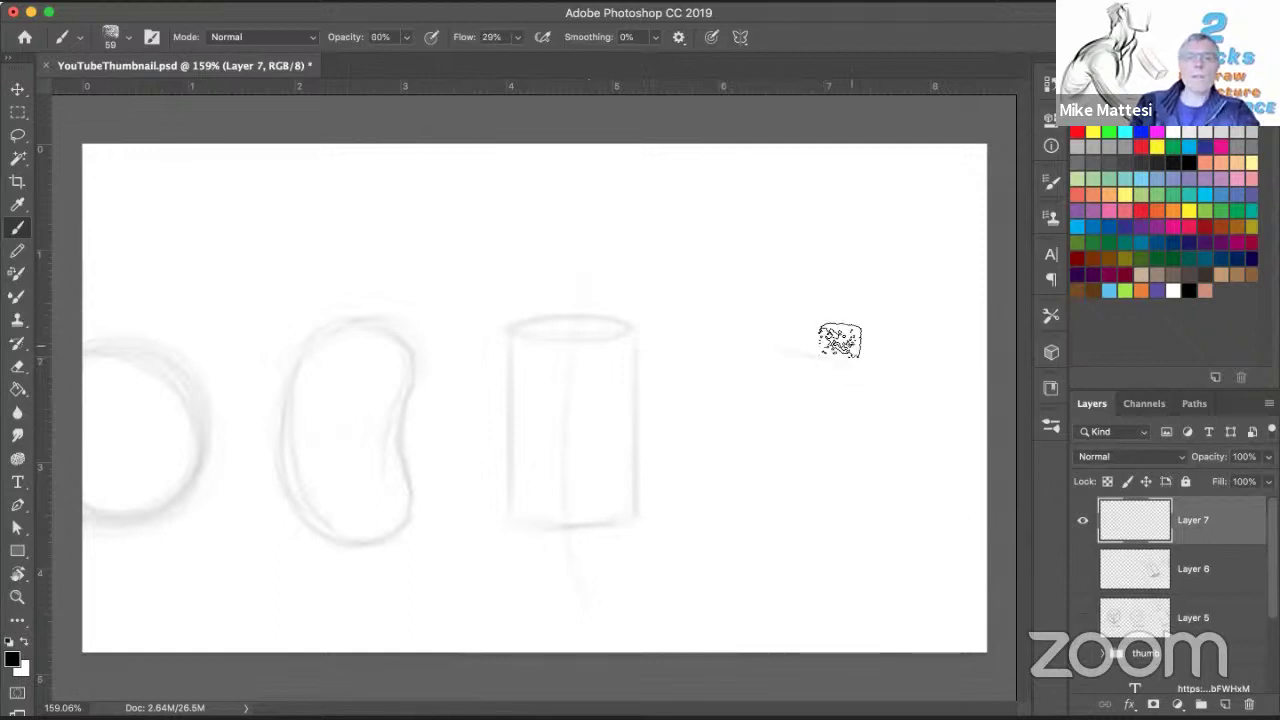
pyautogui.press('6')
pyautogui.moveTo(836, 356)
pyautogui.mouseDown()
pyautogui.moveTo(740, 317)
pyautogui.moveTo(752, 545)
pyautogui.mouseUp()
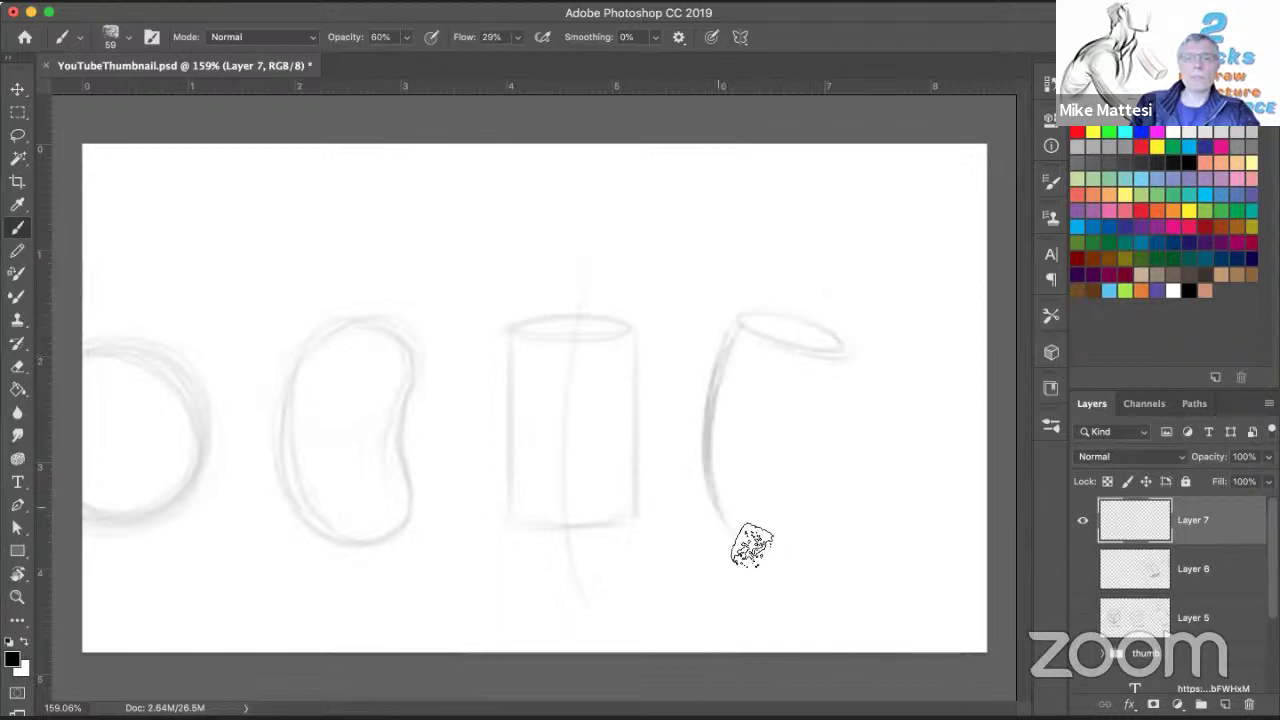
pyautogui.moveTo(840, 380); pyautogui.dragTo(829, 500)
pyautogui.moveTo(838, 414)
pyautogui.mouseDown()
pyautogui.moveTo(836, 533)
pyautogui.moveTo(749, 522)
pyautogui.mouseUp()
pyautogui.moveTo(751, 306); pyautogui.dragTo(740, 470)
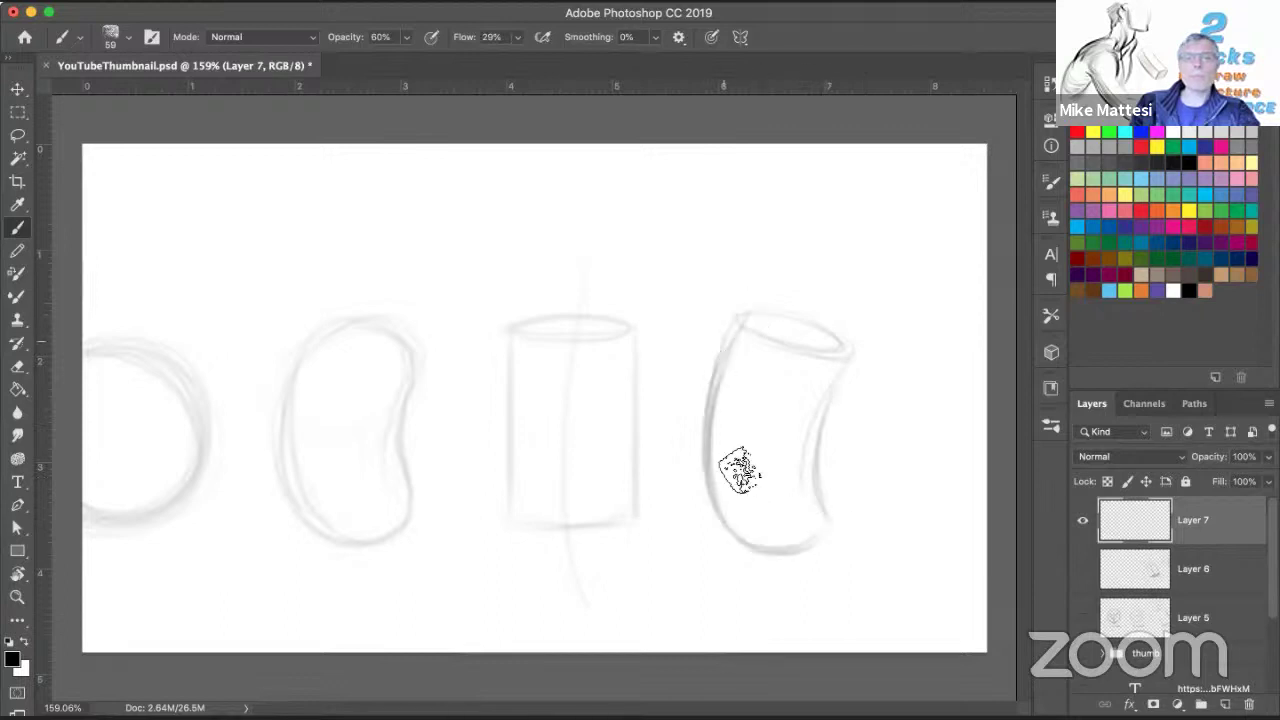
# Step: Darken the bent cylinder's outer and inner side curves and its rounded bottom edge
pyautogui.moveTo(732, 334); pyautogui.dragTo(702, 490)
pyautogui.moveTo(720, 401); pyautogui.dragTo(748, 543)
pyautogui.moveTo(837, 375)
pyautogui.mouseDown()
pyautogui.moveTo(822, 470)
pyautogui.moveTo(846, 524)
pyautogui.mouseUp()
pyautogui.moveTo(764, 547); pyautogui.dragTo(848, 519)
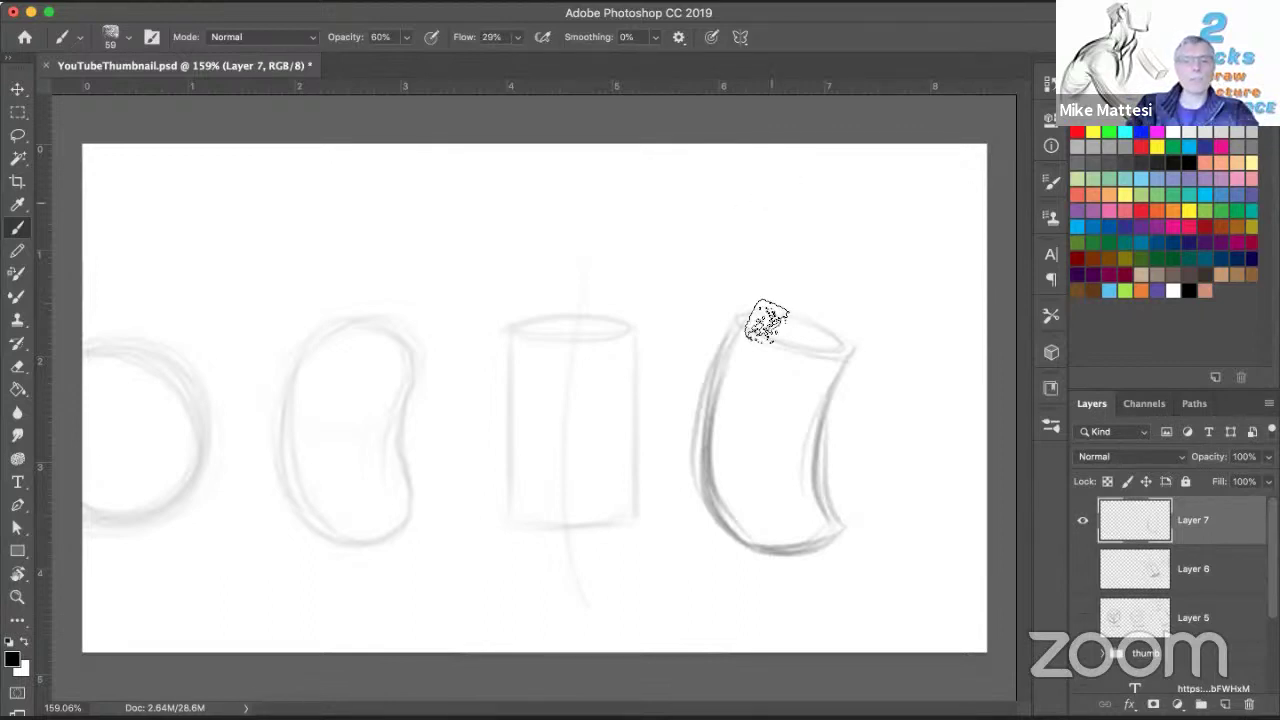
# Step: Shift the drawings up and left and sketch a second cylinder, bent the opposite way, just below the first bent cylinder
pyautogui.keyDown('super'); pyautogui.moveTo(698, 275); pyautogui.dragTo(632, 262); pyautogui.keyUp('super')
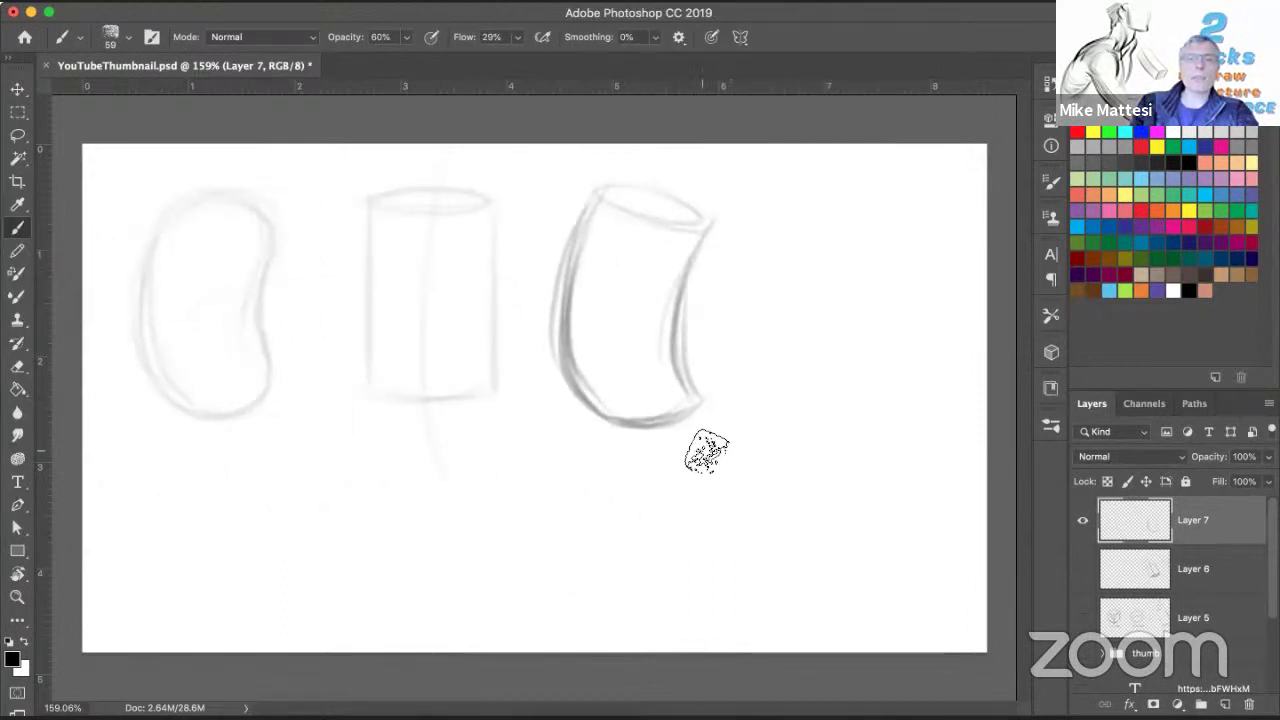
pyautogui.moveTo(720, 458)
pyautogui.mouseDown()
pyautogui.moveTo(643, 455)
pyautogui.moveTo(745, 438)
pyautogui.moveTo(780, 600)
pyautogui.mouseUp()
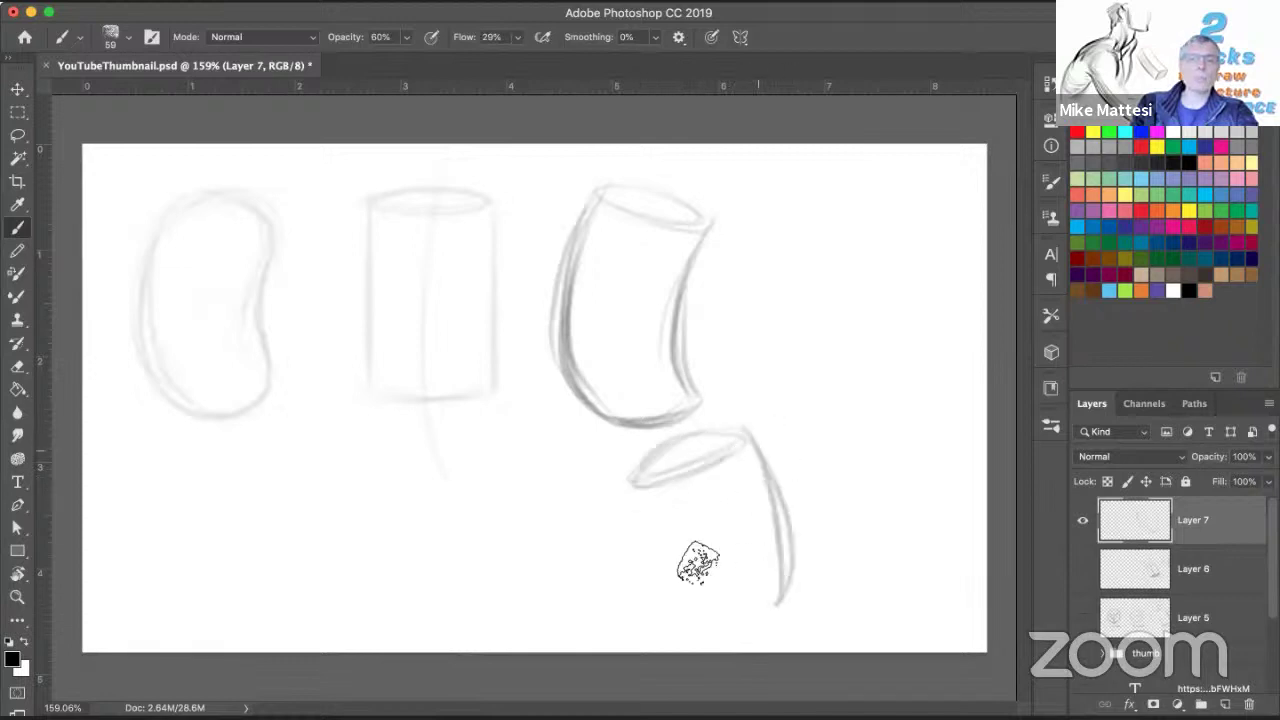
pyautogui.moveTo(632, 487); pyautogui.dragTo(684, 608)
pyautogui.moveTo(654, 565)
pyautogui.mouseDown()
pyautogui.moveTo(700, 609)
pyautogui.moveTo(726, 560)
pyautogui.moveTo(789, 580)
pyautogui.moveTo(772, 598)
pyautogui.moveTo(634, 480)
pyautogui.moveTo(657, 594)
pyautogui.moveTo(730, 590)
pyautogui.mouseUp()
# Step: Darken the lower bent cylinder's rim and sides, and add a lengthwise curve inside each of the two bent cylinders
pyautogui.moveTo(640, 472)
pyautogui.mouseDown()
pyautogui.moveTo(691, 443)
pyautogui.moveTo(663, 471)
pyautogui.moveTo(749, 443)
pyautogui.moveTo(768, 477)
pyautogui.mouseUp()
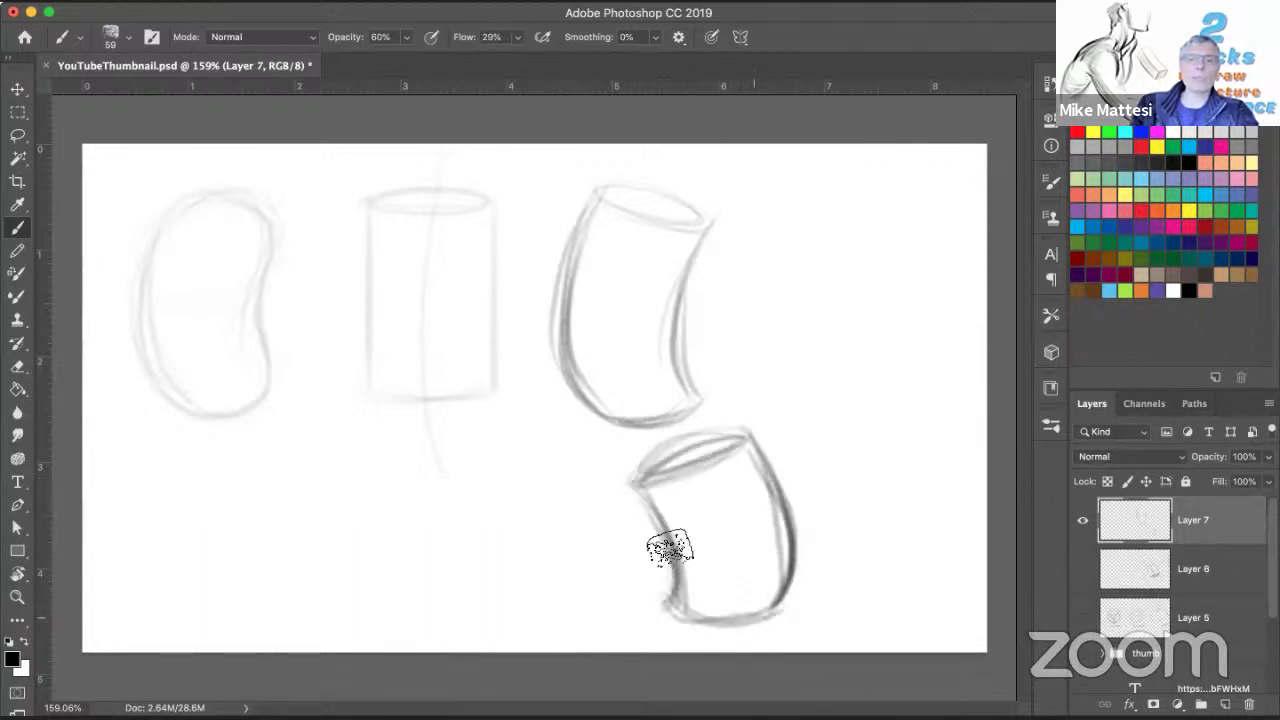
pyautogui.moveTo(669, 548)
pyautogui.mouseDown()
pyautogui.moveTo(680, 605)
pyautogui.moveTo(794, 594)
pyautogui.moveTo(789, 560)
pyautogui.mouseUp()
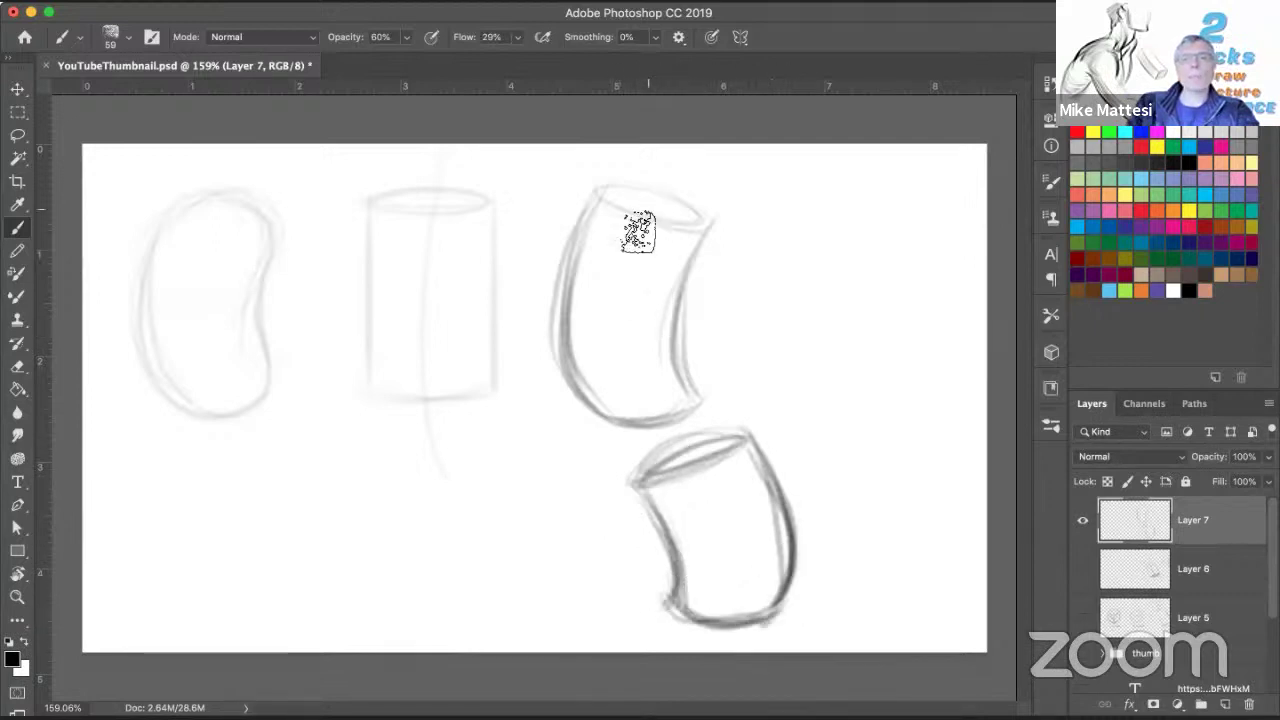
pyautogui.moveTo(638, 232); pyautogui.dragTo(667, 427)
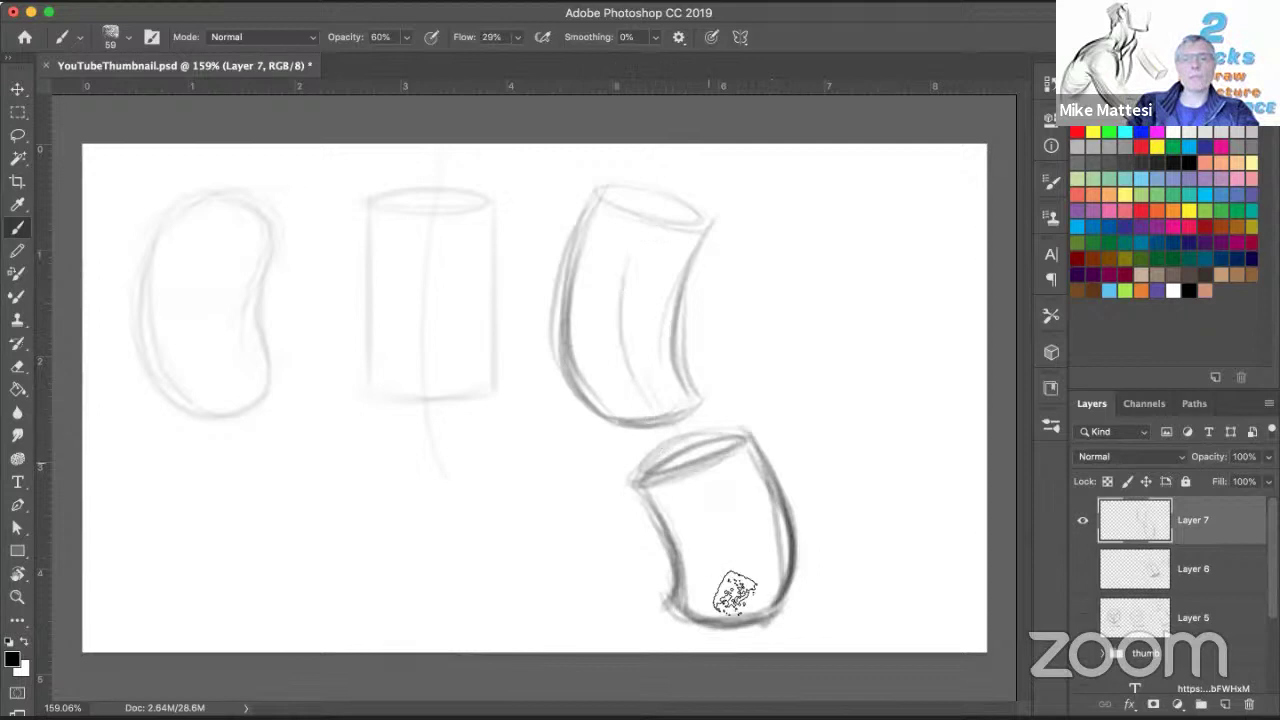
pyautogui.moveTo(744, 588); pyautogui.dragTo(740, 588)
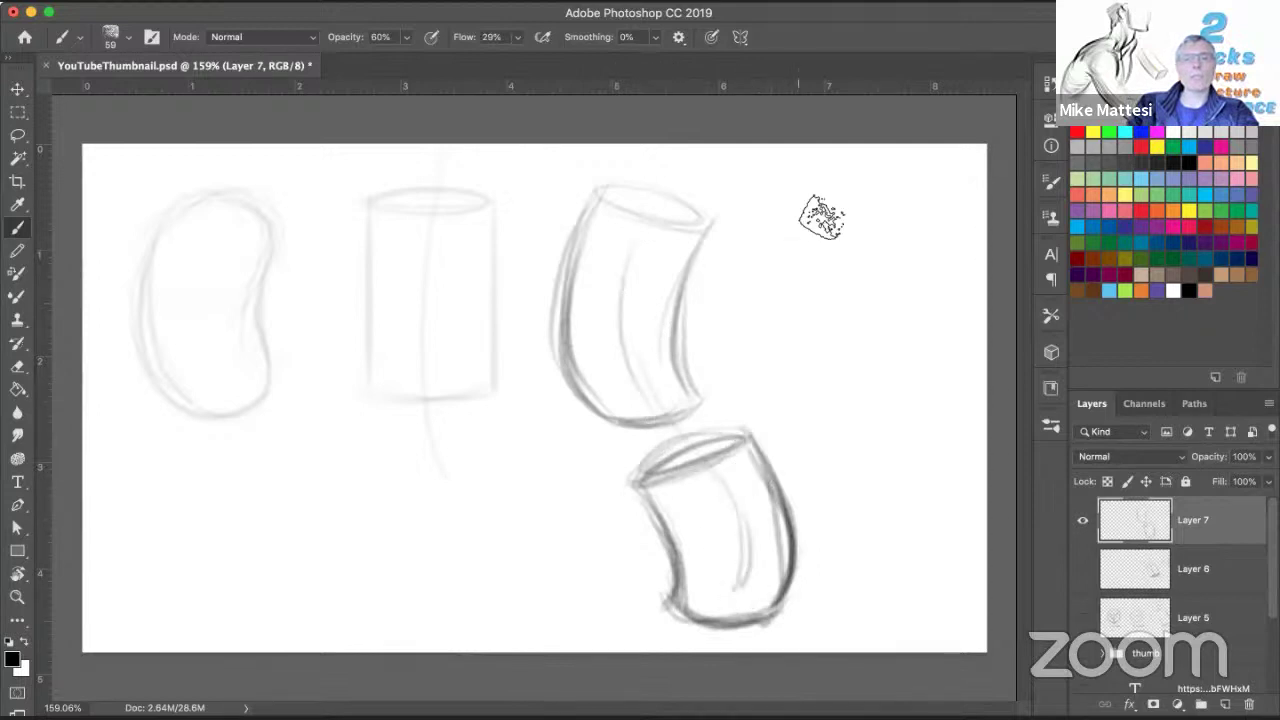
# Step: Sketch a bent box with curved side edges and a diamond-shaped top face beside the upper bent cylinder
pyautogui.moveTo(770, 208)
pyautogui.mouseDown()
pyautogui.moveTo(835, 237)
pyautogui.moveTo(877, 215)
pyautogui.mouseUp()
pyautogui.moveTo(776, 205)
pyautogui.mouseDown()
pyautogui.moveTo(772, 345)
pyautogui.moveTo(793, 372)
pyautogui.mouseUp()
pyautogui.moveTo(770, 226); pyautogui.dragTo(794, 374)
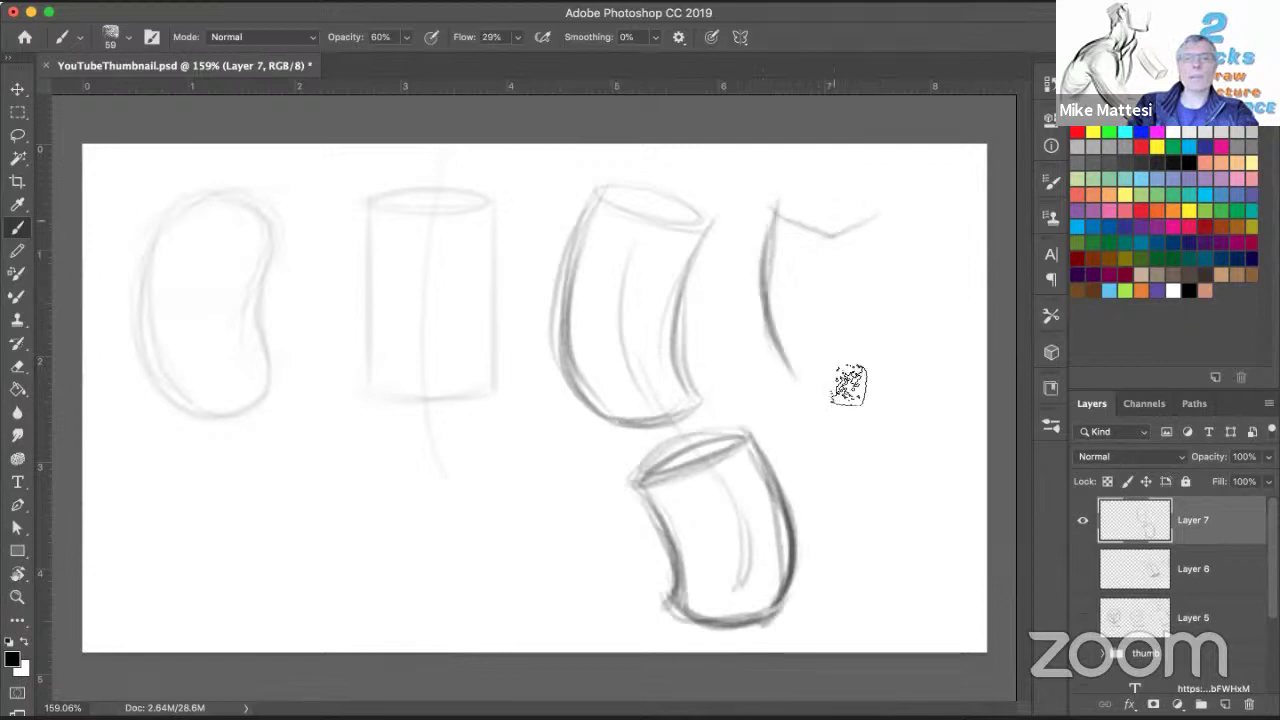
pyautogui.moveTo(828, 232)
pyautogui.mouseDown()
pyautogui.moveTo(834, 391)
pyautogui.moveTo(803, 366)
pyautogui.mouseUp()
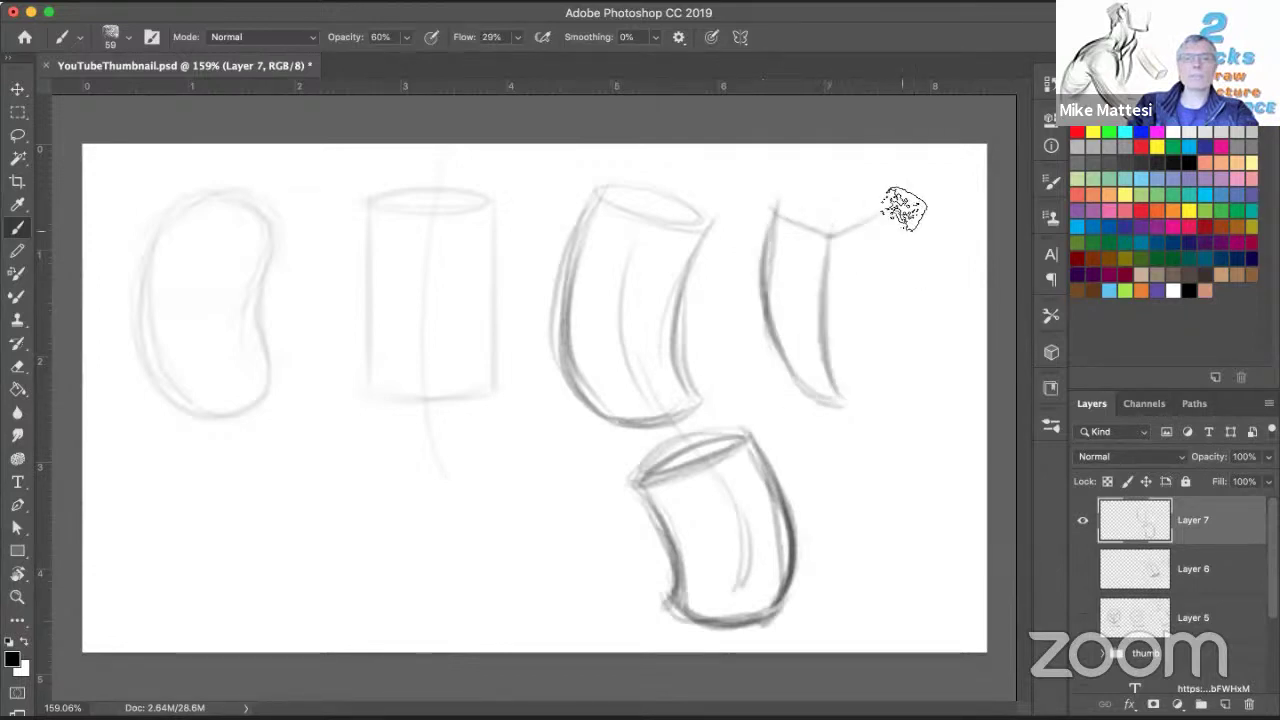
pyautogui.moveTo(904, 208)
pyautogui.mouseDown()
pyautogui.moveTo(903, 363)
pyautogui.moveTo(843, 380)
pyautogui.moveTo(831, 275)
pyautogui.moveTo(829, 402)
pyautogui.moveTo(897, 369)
pyautogui.mouseUp()
pyautogui.moveTo(831, 236)
pyautogui.mouseDown()
pyautogui.moveTo(797, 217)
pyautogui.moveTo(837, 398)
pyautogui.mouseUp()
pyautogui.moveTo(906, 201); pyautogui.dragTo(913, 364)
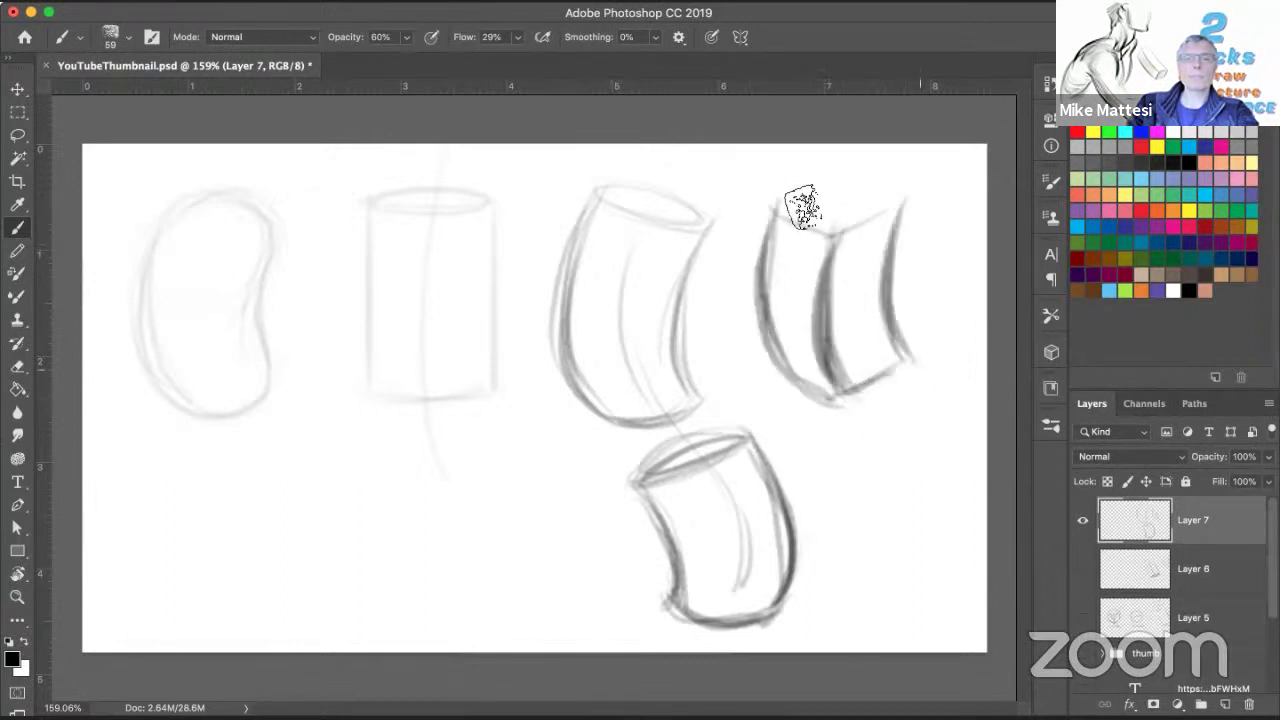
pyautogui.moveTo(775, 207); pyautogui.dragTo(894, 208)
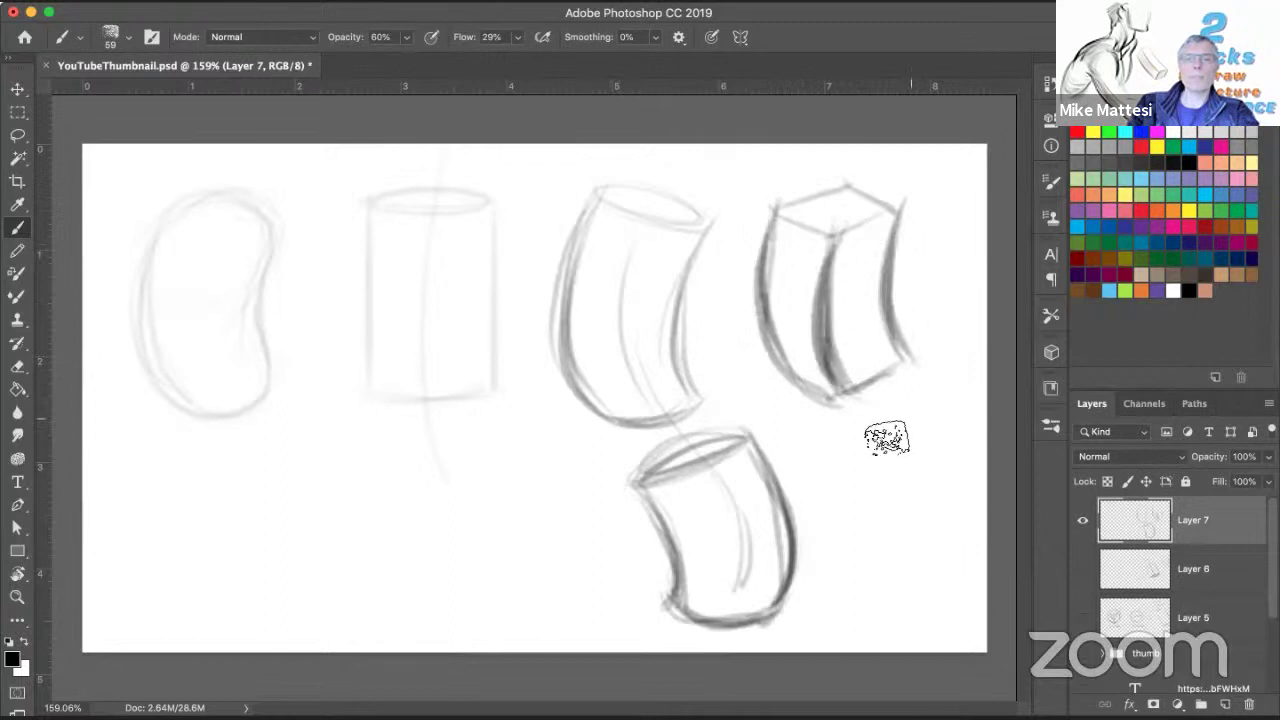
# Step: Sketch a second box bent the opposite way just below the first, and run a lengthwise curve through both boxes
pyautogui.moveTo(907, 409)
pyautogui.mouseDown()
pyautogui.moveTo(843, 437)
pyautogui.moveTo(905, 460)
pyautogui.moveTo(945, 425)
pyautogui.moveTo(870, 615)
pyautogui.mouseUp()
pyautogui.moveTo(958, 425)
pyautogui.mouseDown()
pyautogui.moveTo(946, 569)
pyautogui.moveTo(880, 612)
pyautogui.mouseUp()
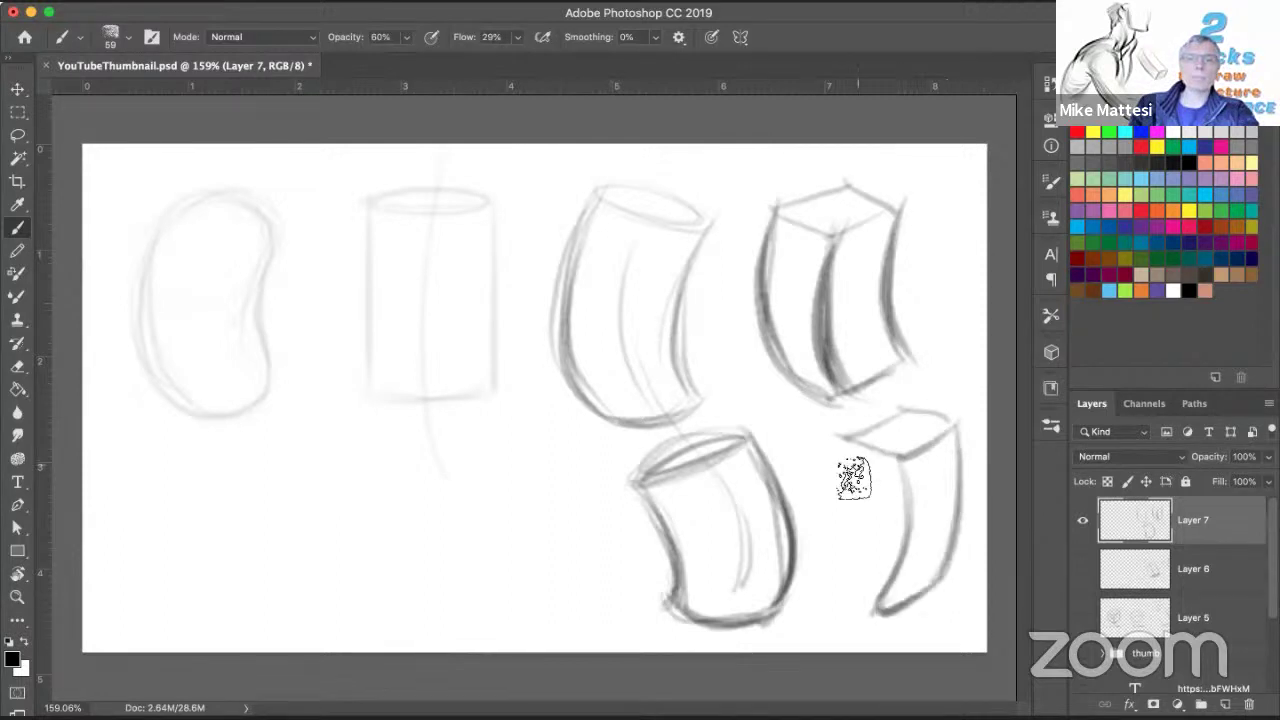
pyautogui.moveTo(848, 440); pyautogui.dragTo(850, 565)
pyautogui.moveTo(843, 482)
pyautogui.mouseDown()
pyautogui.moveTo(846, 560)
pyautogui.moveTo(831, 589)
pyautogui.moveTo(880, 612)
pyautogui.mouseUp()
pyautogui.moveTo(858, 264); pyautogui.dragTo(906, 526)
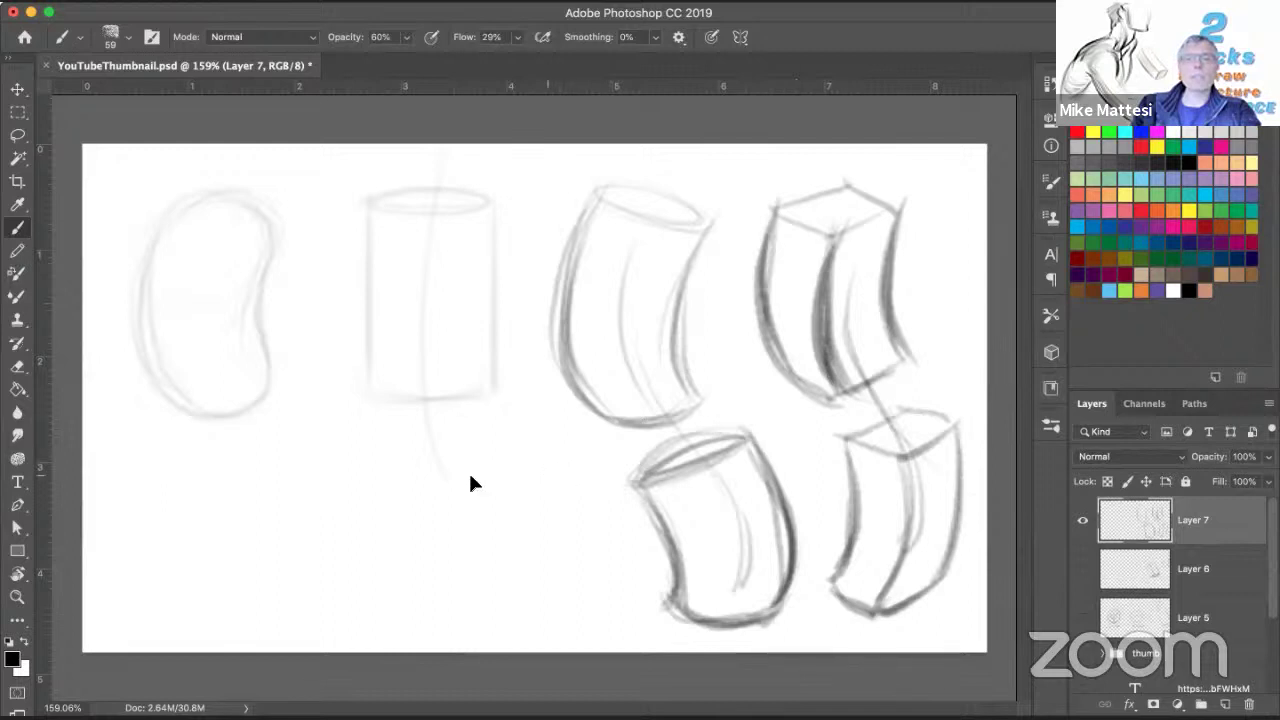
# Step: Shift the drawings left and sketch a tilted straight-edged box in the empty space beside the upper bent box
pyautogui.keyDown('shift'); pyautogui.keyDown('super'); pyautogui.moveTo(862, 475); pyautogui.dragTo(497, 473); pyautogui.keyUp('super'); pyautogui.keyUp('shift')
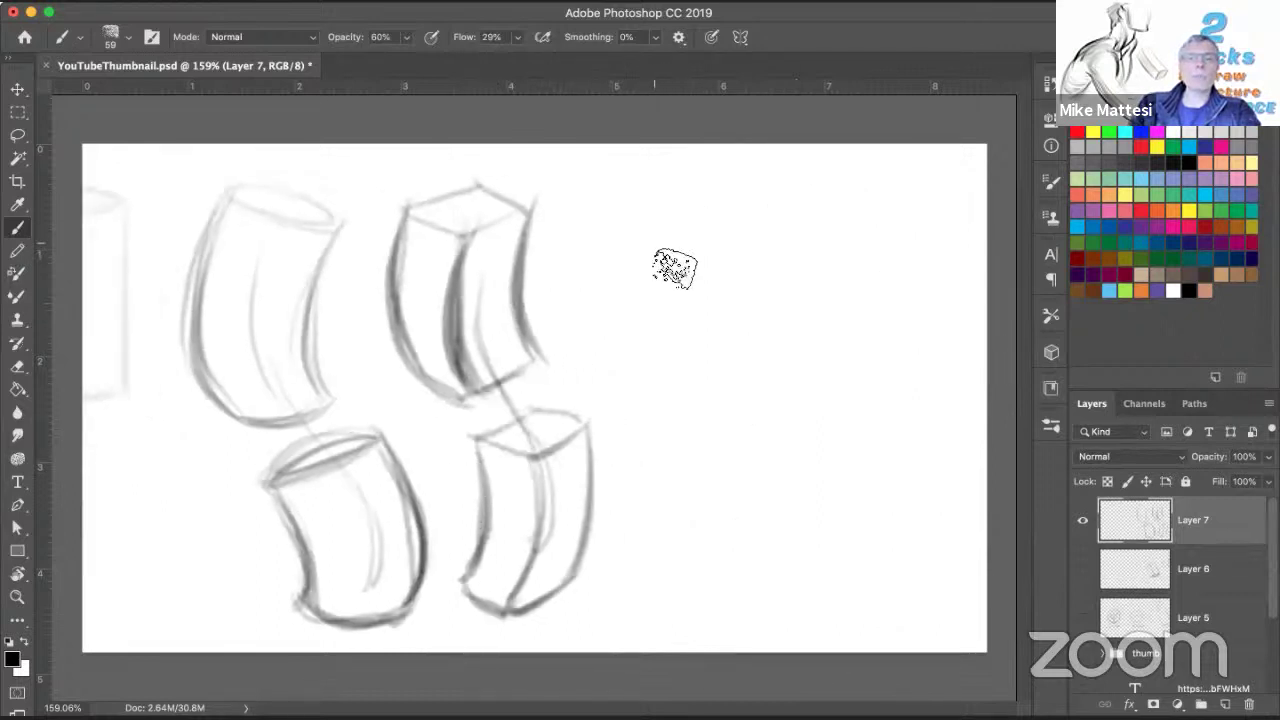
pyautogui.moveTo(629, 264); pyautogui.dragTo(709, 268)
pyautogui.moveTo(739, 217); pyautogui.dragTo(709, 273)
pyautogui.moveTo(698, 217); pyautogui.dragTo(738, 347)
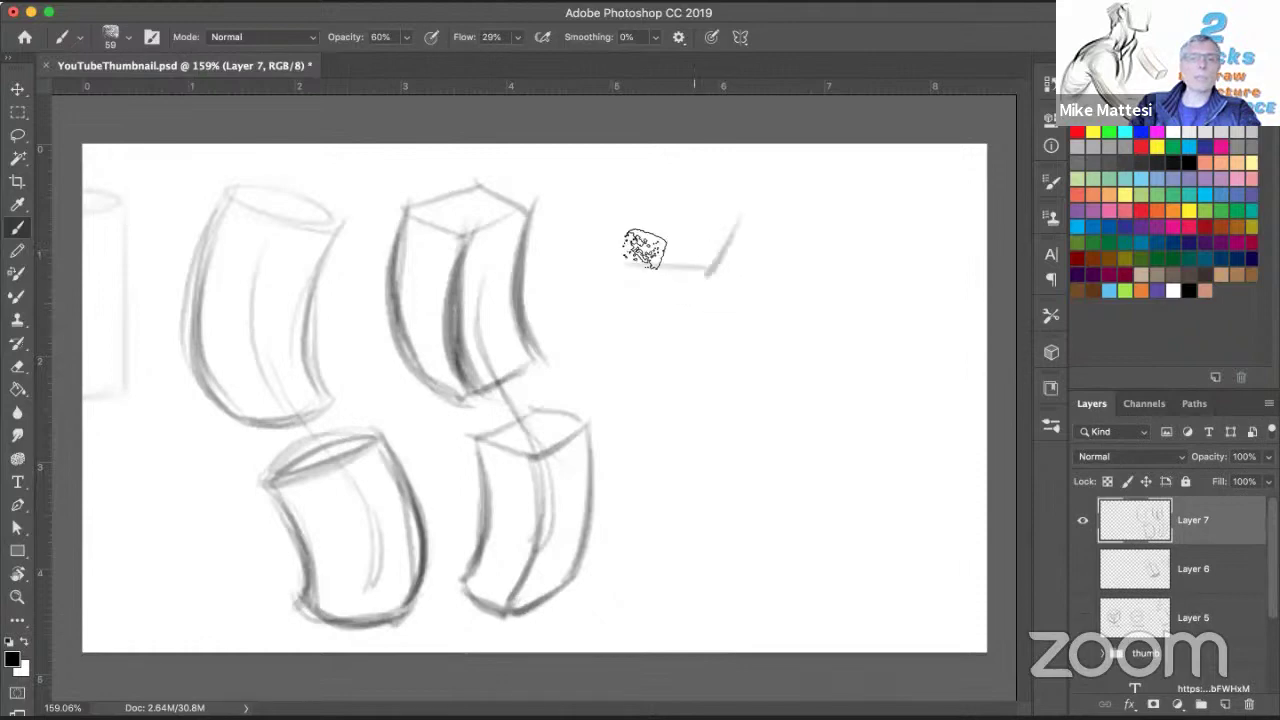
pyautogui.moveTo(614, 268); pyautogui.dragTo(688, 223)
pyautogui.moveTo(652, 222)
pyautogui.mouseDown()
pyautogui.moveTo(742, 217)
pyautogui.moveTo(770, 318)
pyautogui.mouseUp()
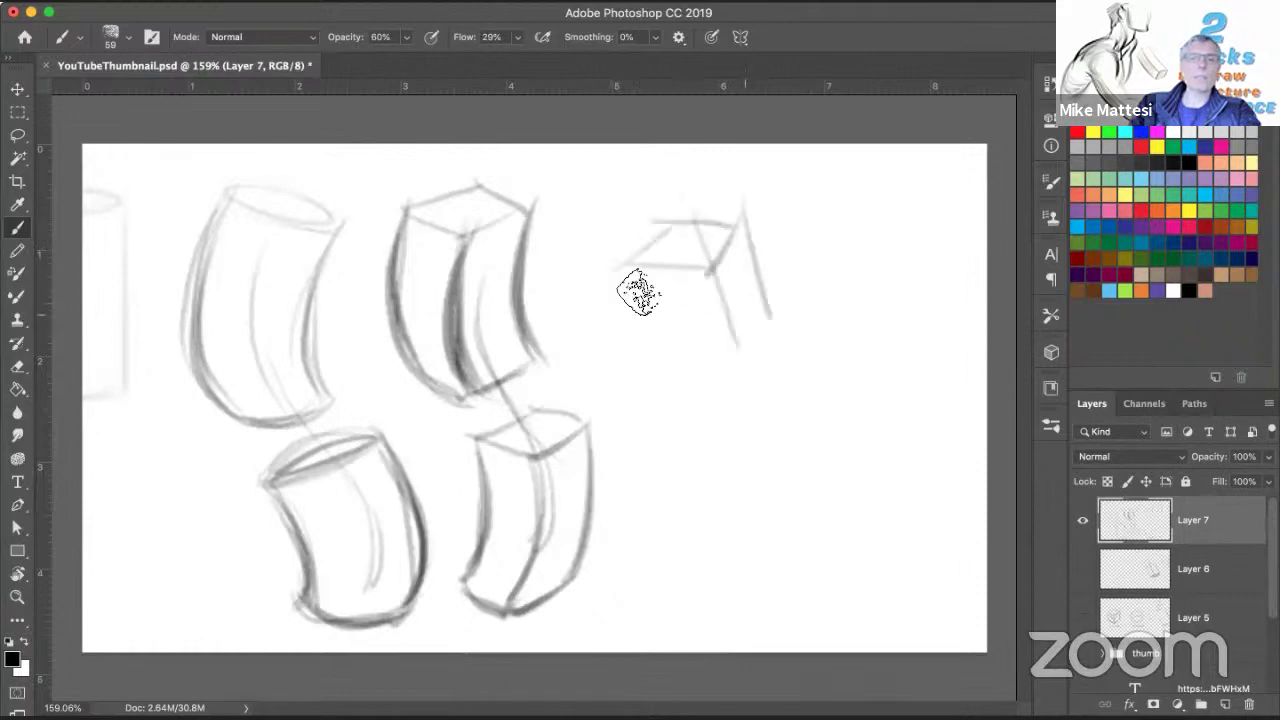
pyautogui.moveTo(618, 262); pyautogui.dragTo(652, 345)
pyautogui.moveTo(632, 336)
pyautogui.mouseDown()
pyautogui.moveTo(718, 368)
pyautogui.moveTo(774, 315)
pyautogui.moveTo(740, 357)
pyautogui.mouseUp()
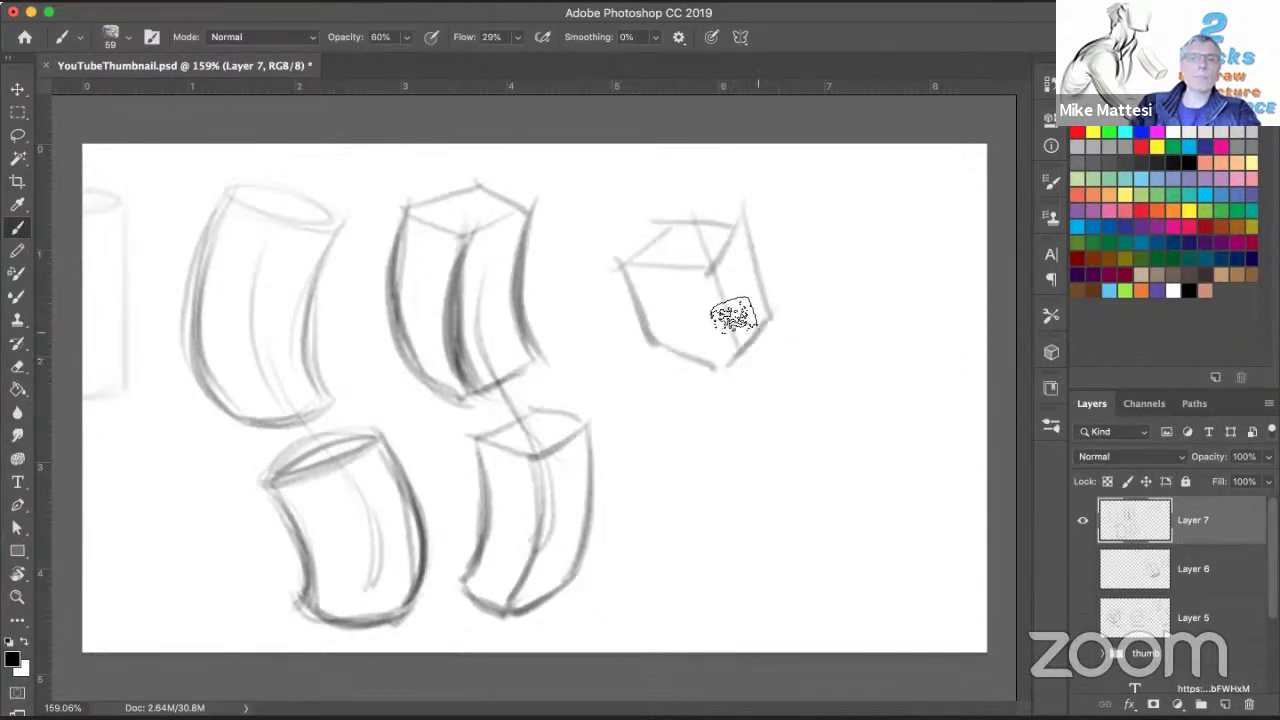
pyautogui.moveTo(706, 262); pyautogui.dragTo(735, 356)
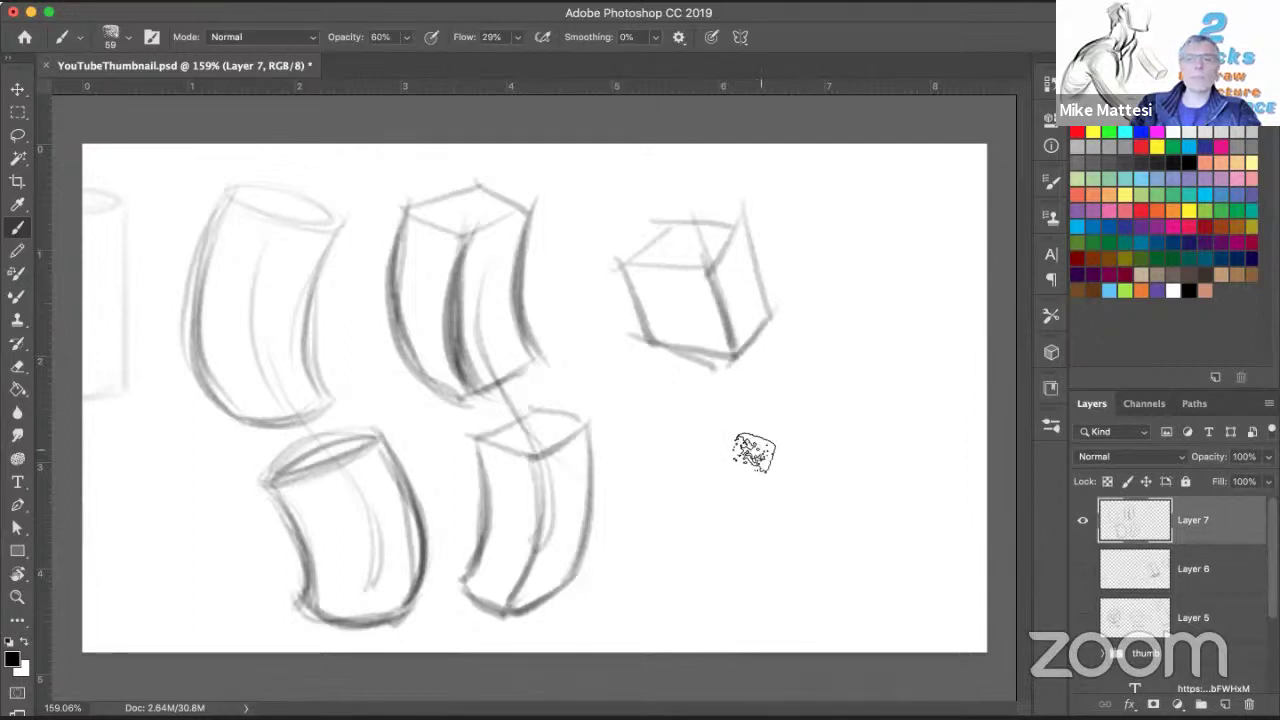
# Step: Sketch a second straight-edged box below the first one, tilted the opposite way
pyautogui.moveTo(725, 438)
pyautogui.mouseDown()
pyautogui.moveTo(808, 414)
pyautogui.moveTo(771, 471)
pyautogui.moveTo(756, 544)
pyautogui.mouseUp()
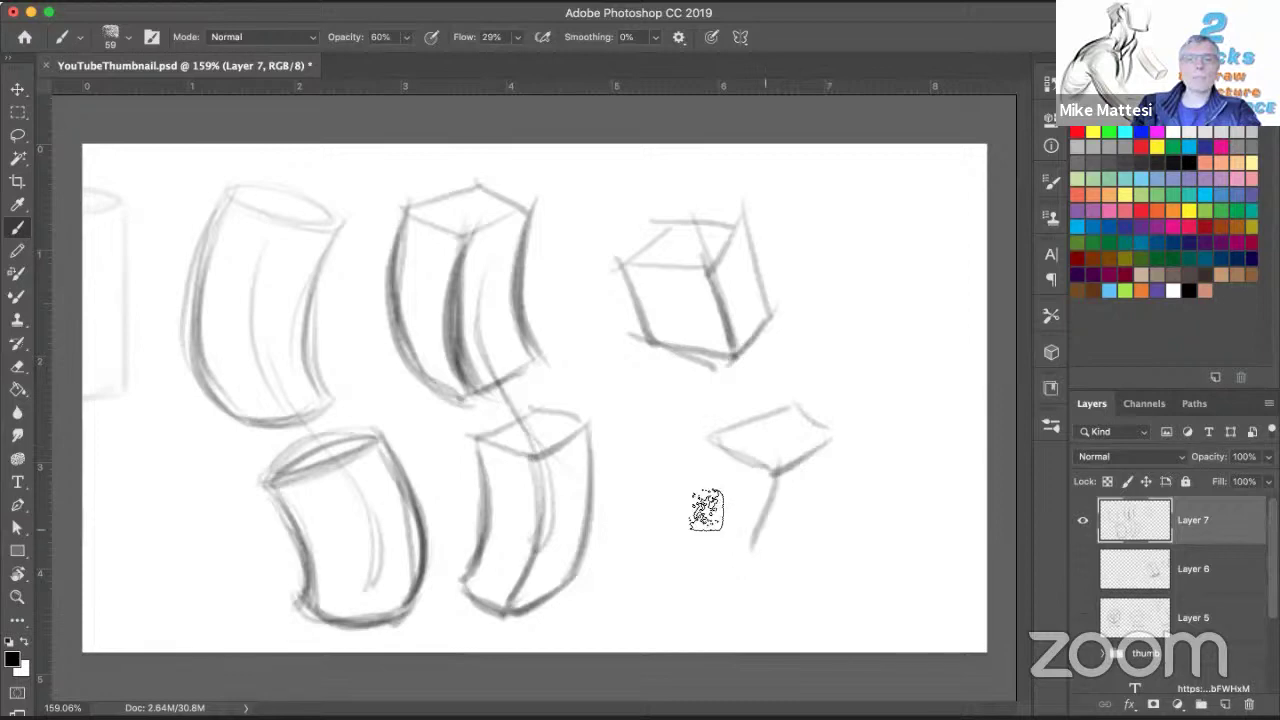
pyautogui.moveTo(694, 496); pyautogui.dragTo(756, 546)
pyautogui.moveTo(719, 439); pyautogui.dragTo(776, 471)
pyautogui.moveTo(692, 514); pyautogui.dragTo(752, 545)
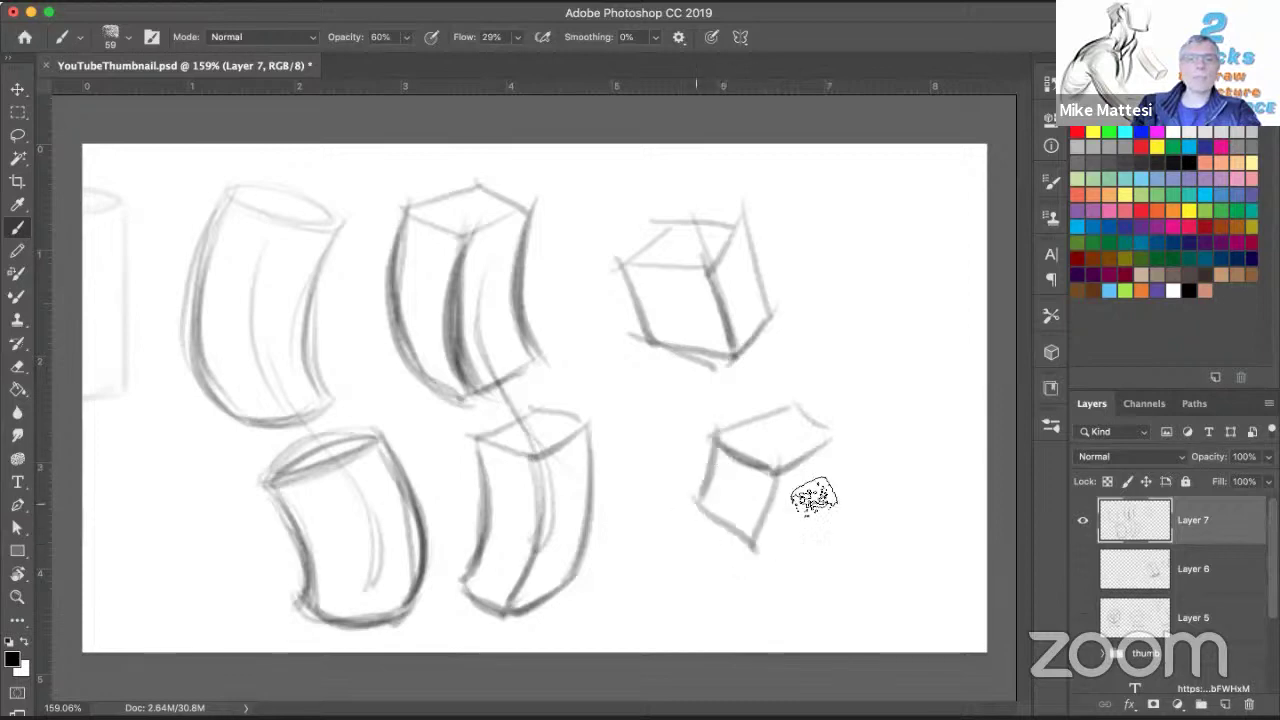
pyautogui.moveTo(839, 437); pyautogui.dragTo(803, 510)
pyautogui.moveTo(754, 546); pyautogui.dragTo(815, 496)
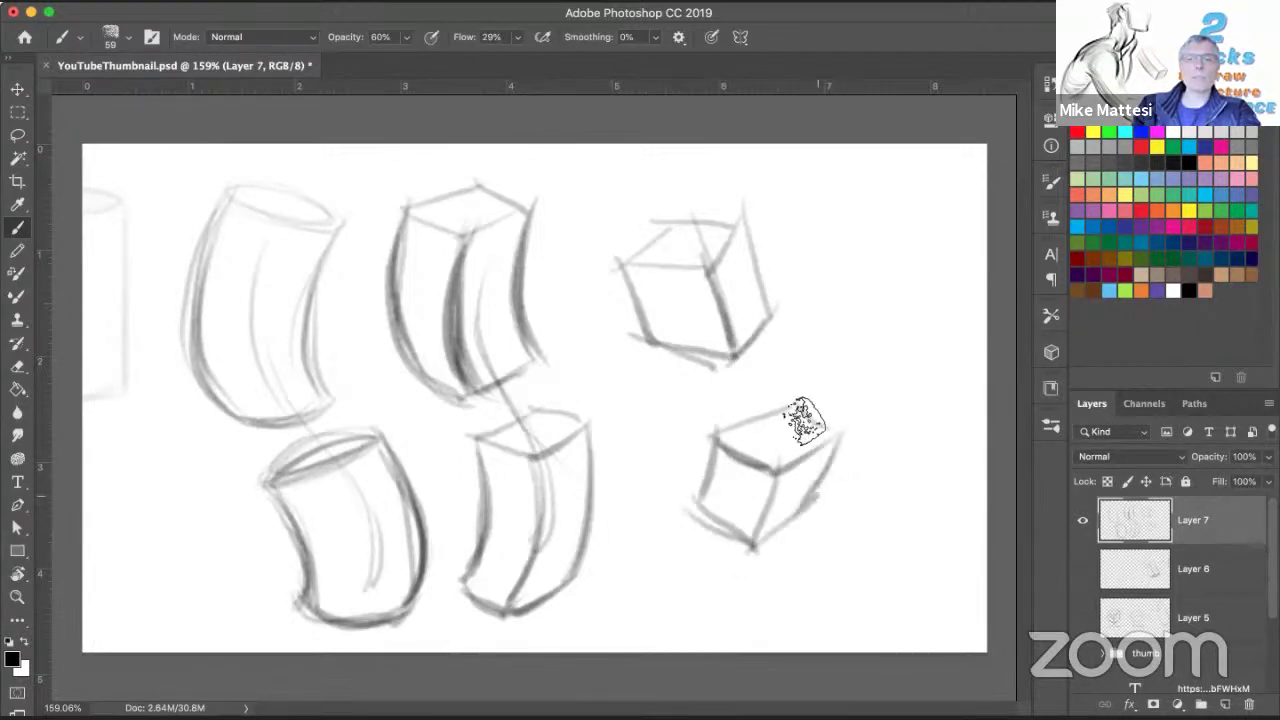
# Step: Darken the lower straight box's top-face outline and side edges
pyautogui.moveTo(697, 440)
pyautogui.mouseDown()
pyautogui.moveTo(787, 406)
pyautogui.moveTo(842, 434)
pyautogui.mouseUp()
pyautogui.moveTo(842, 437); pyautogui.dragTo(806, 509)
pyautogui.moveTo(712, 440); pyautogui.dragTo(778, 471)
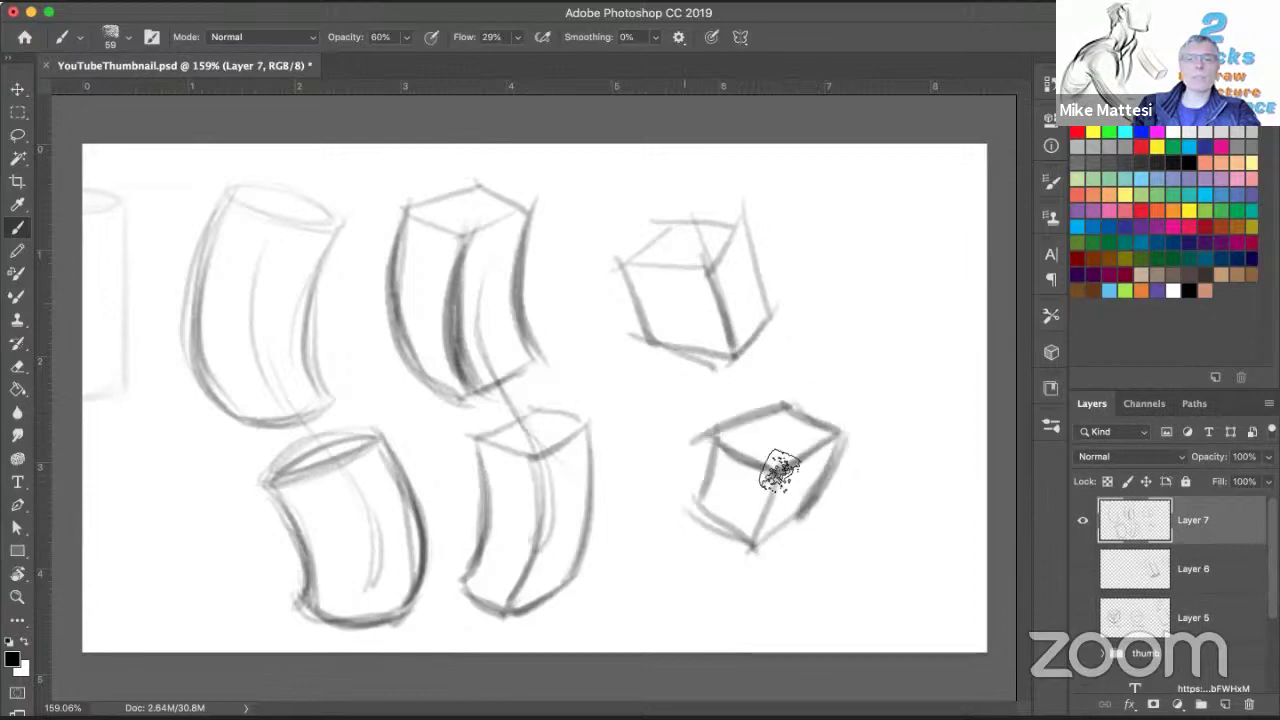
pyautogui.moveTo(715, 512); pyautogui.dragTo(740, 538)
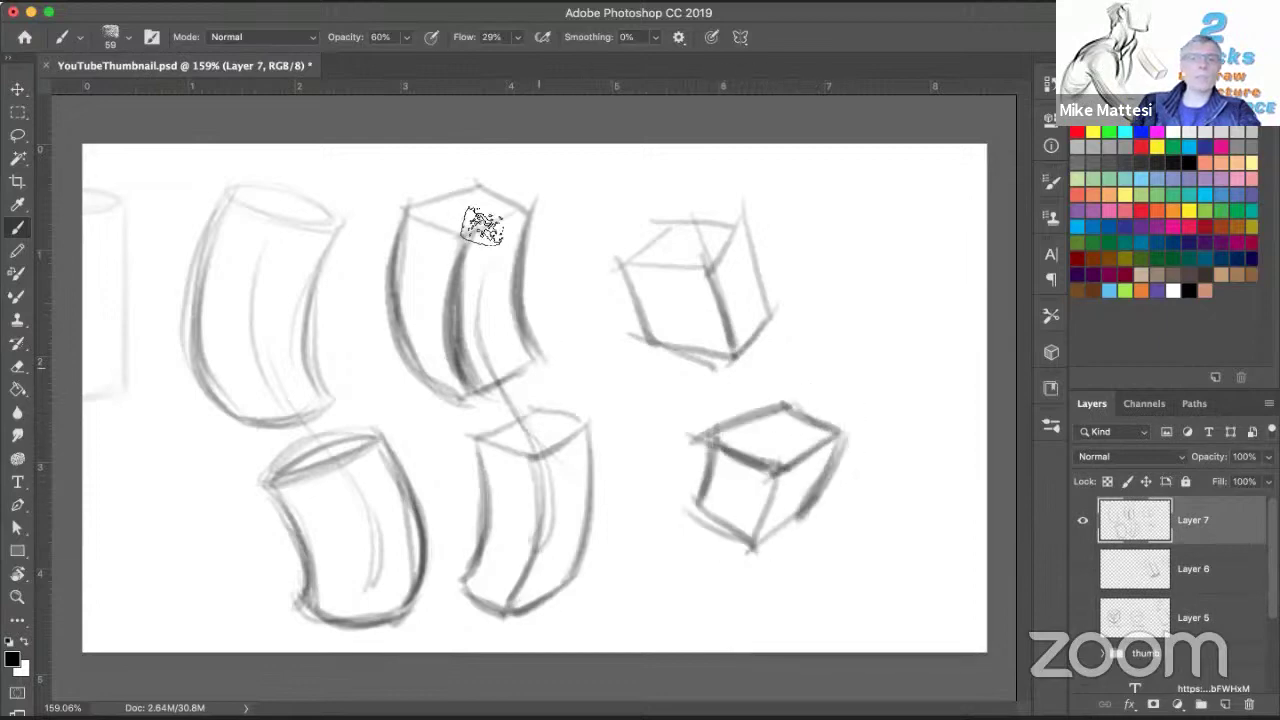
# Step: Label the bent boxes "R" and the straight boxes "N.R.", underlining each label
pyautogui.moveTo(514, 175); pyautogui.dragTo(560, 205)
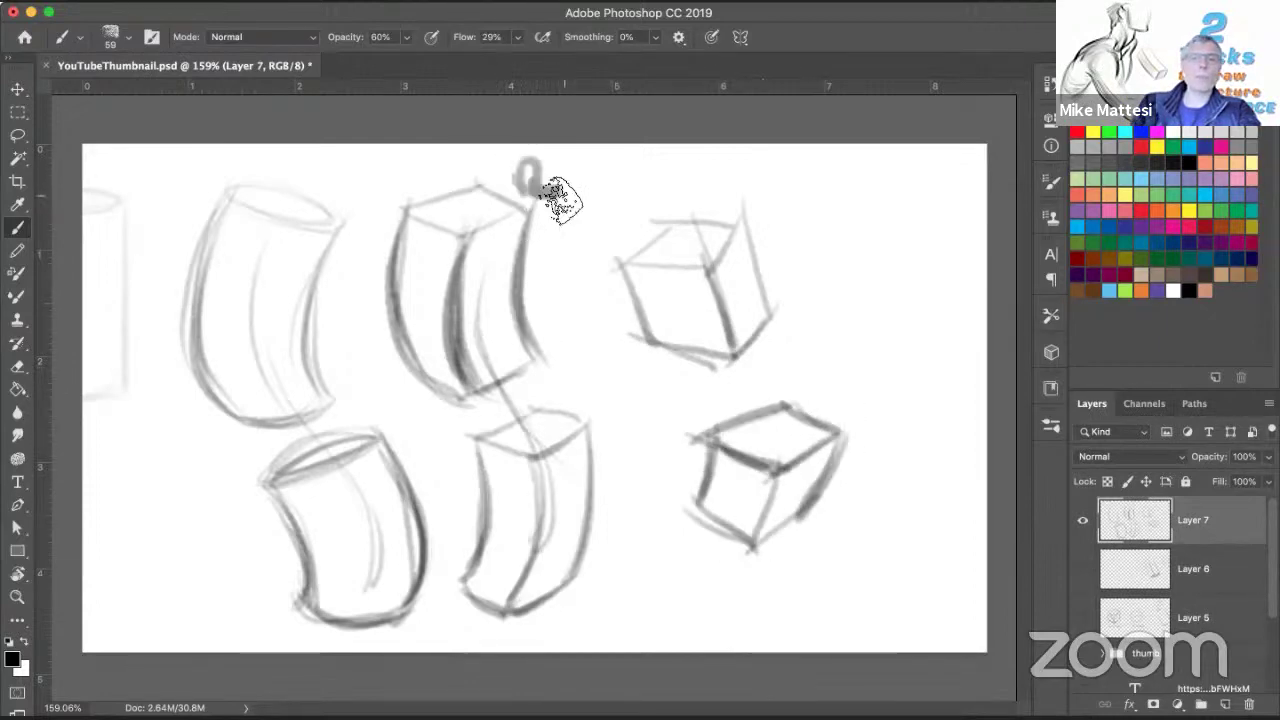
pyautogui.moveTo(765, 218); pyautogui.dragTo(848, 212)
pyautogui.click(809, 219)
pyautogui.click(861, 214)
pyautogui.moveTo(800, 258); pyautogui.dragTo(862, 233)
# Step: Draw a thick straight axis through each straight box and a thick flowing curve through the two bent boxes
pyautogui.moveTo(662, 183); pyautogui.dragTo(707, 384)
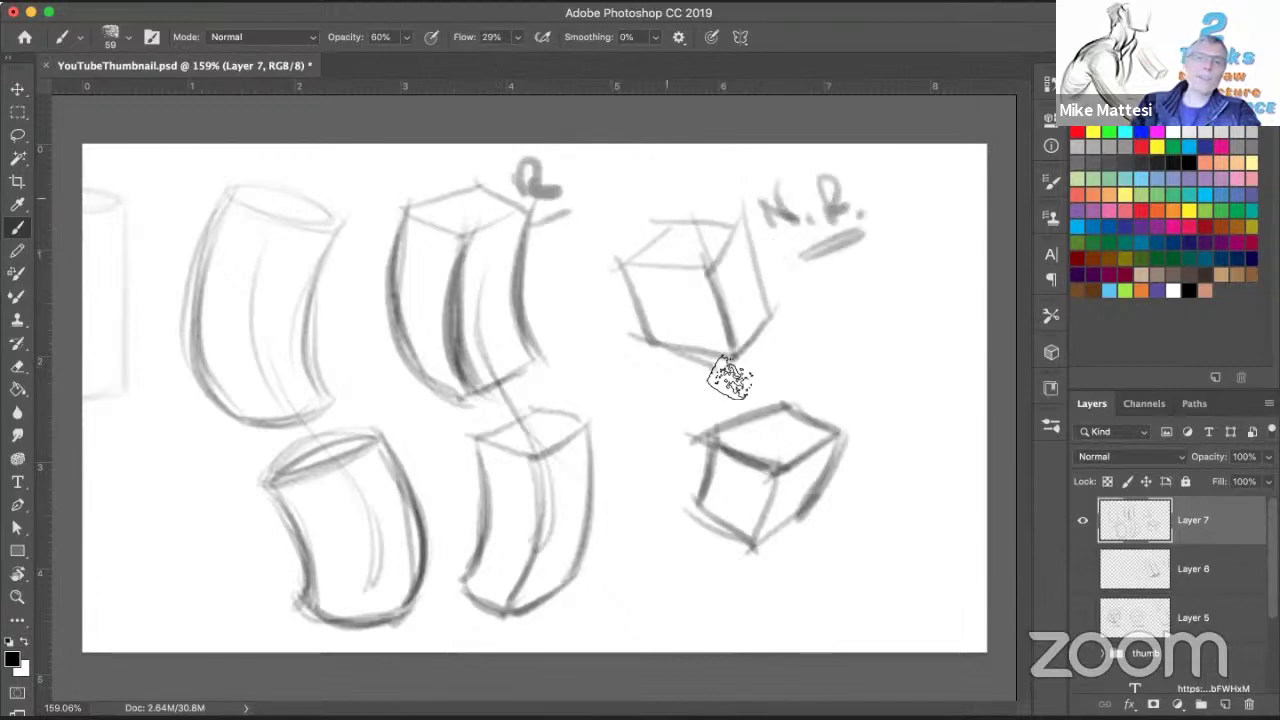
pyautogui.moveTo(797, 360); pyautogui.dragTo(708, 552)
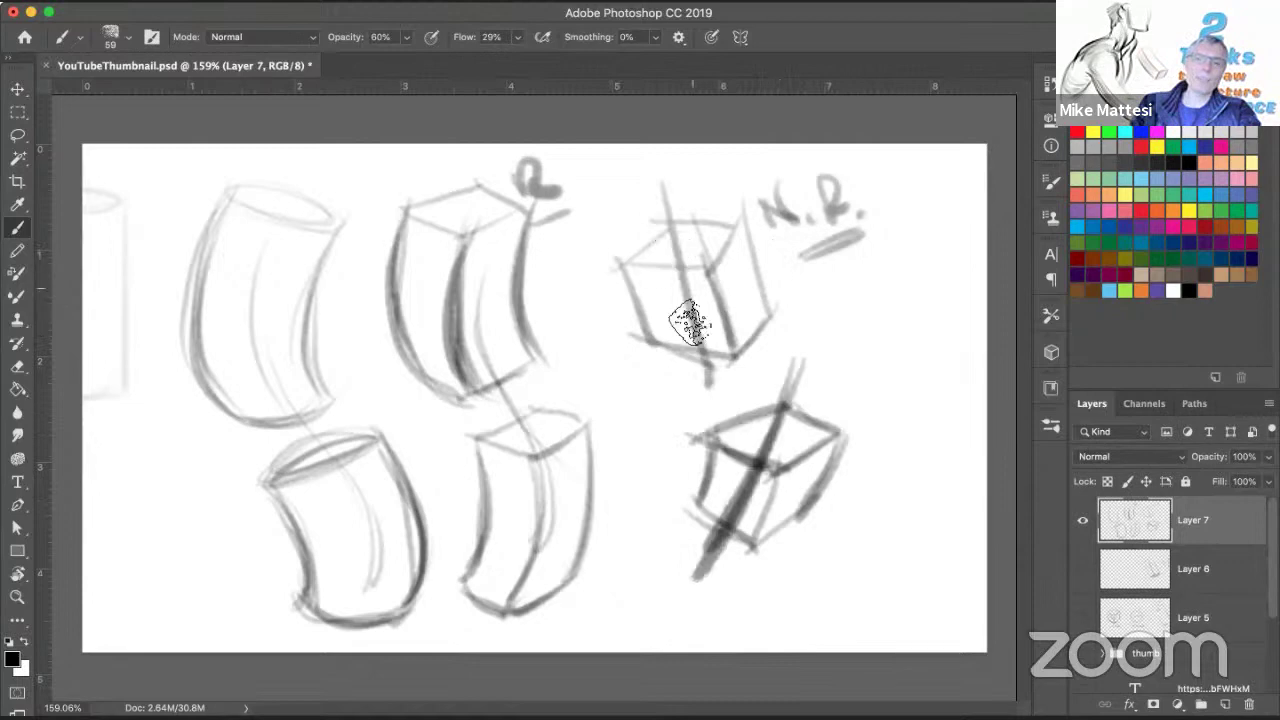
pyautogui.moveTo(668, 218)
pyautogui.mouseDown()
pyautogui.moveTo(711, 380)
pyautogui.moveTo(696, 565)
pyautogui.mouseUp()
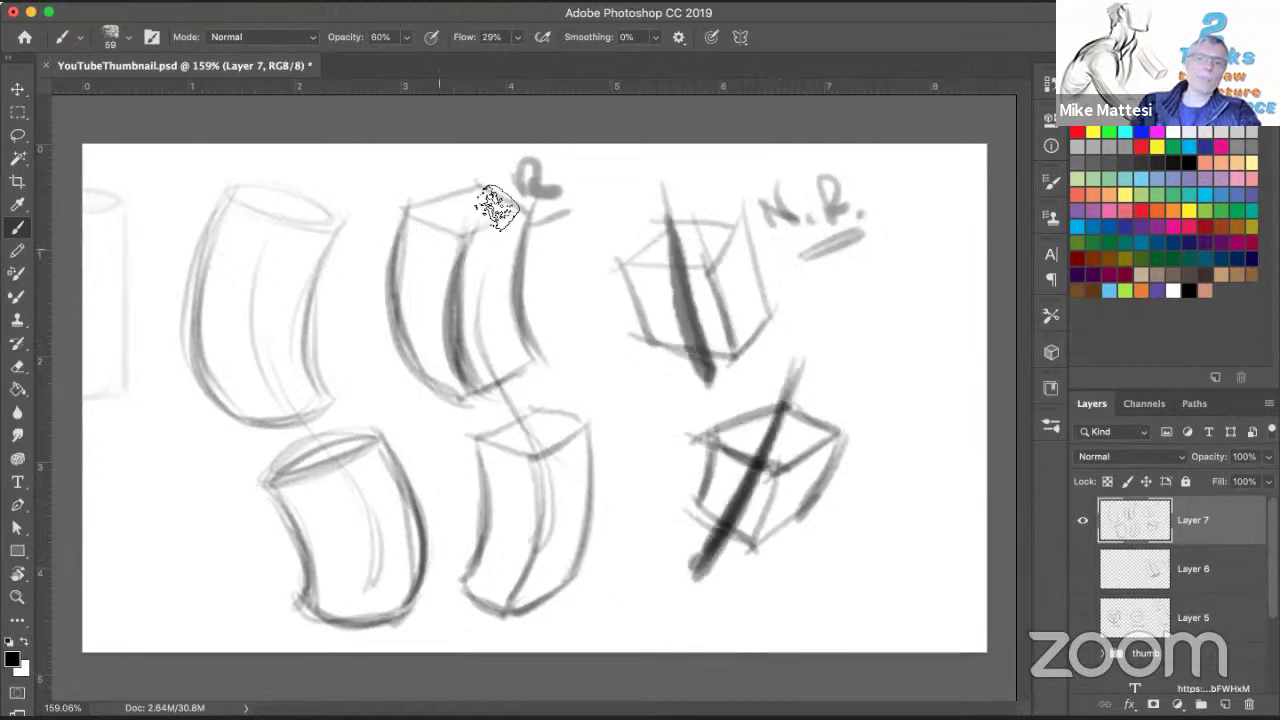
pyautogui.moveTo(486, 206); pyautogui.dragTo(500, 592)
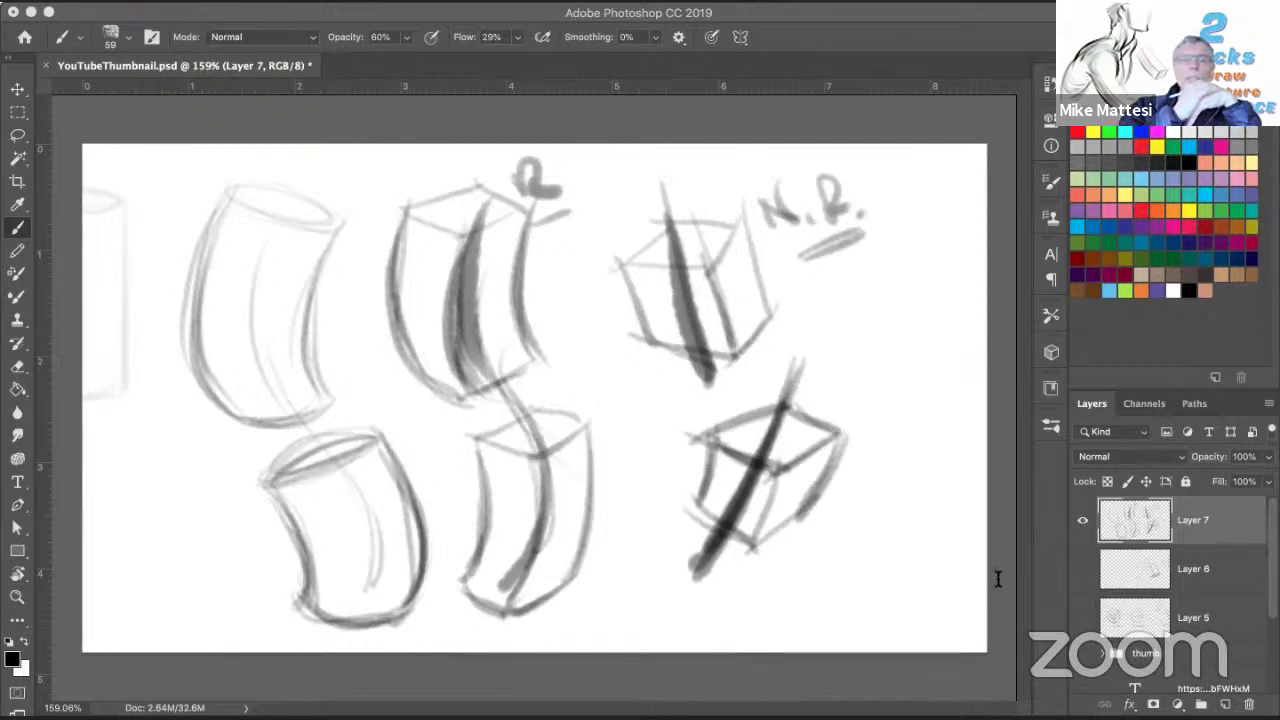
pyautogui.click(130, 22)
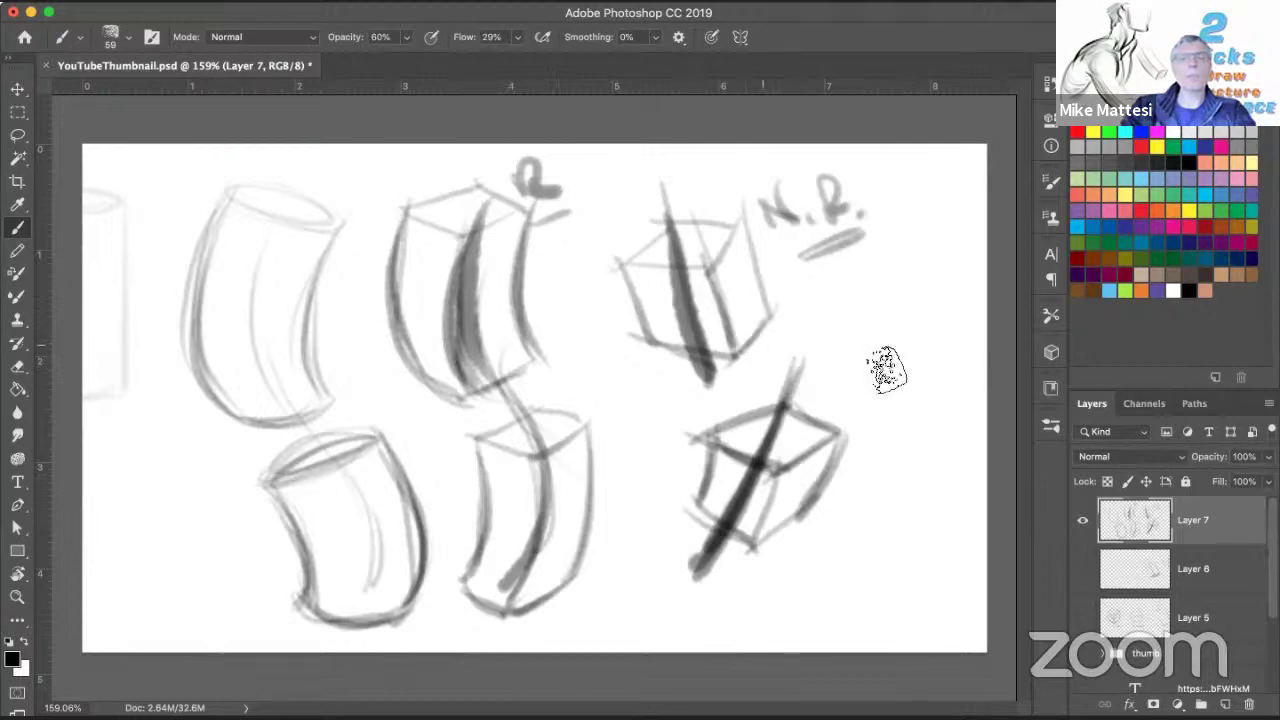
pyautogui.click(1083, 521)
pyautogui.click(1083, 521)
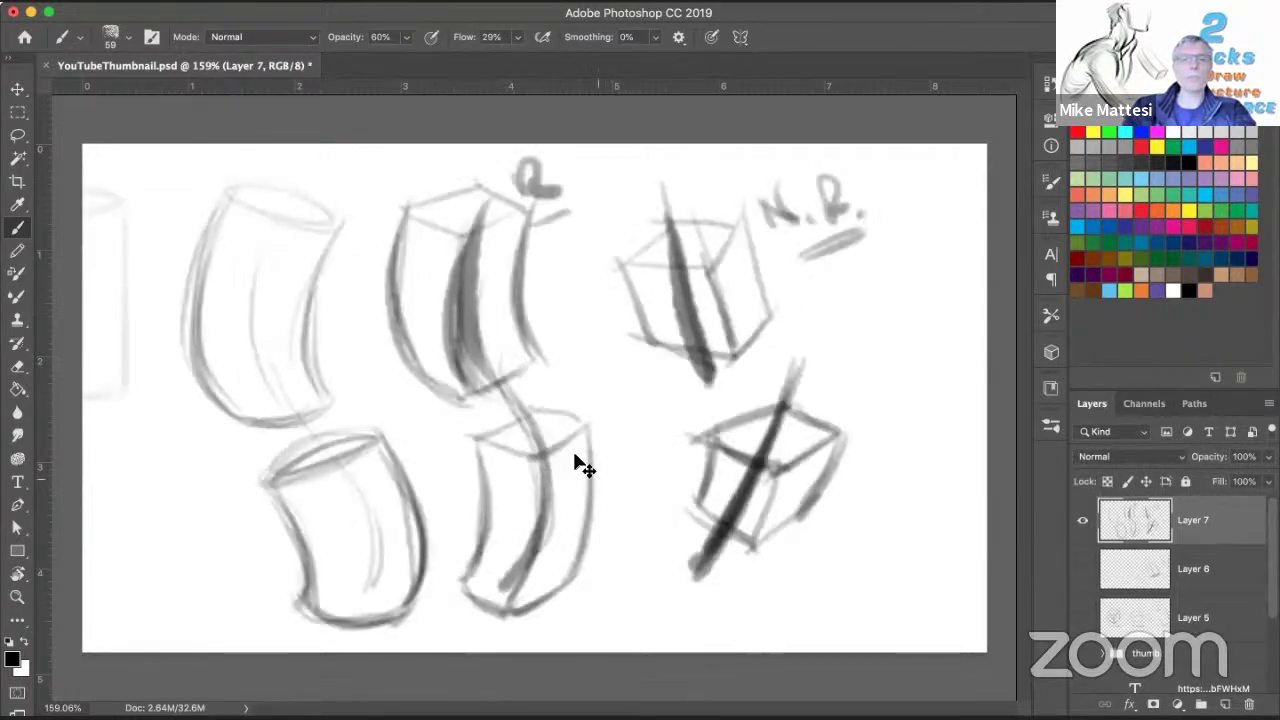
# Step: Shift the drawings back to the perspective cube notes, circle the "1." and underline "ADD CURVE"
pyautogui.keyDown('super'); pyautogui.moveTo(521, 449); pyautogui.dragTo(899, 450); pyautogui.keyUp('super')
pyautogui.keyDown('super'); pyautogui.moveTo(590, 429); pyautogui.dragTo(908, 430); pyautogui.keyUp('super')
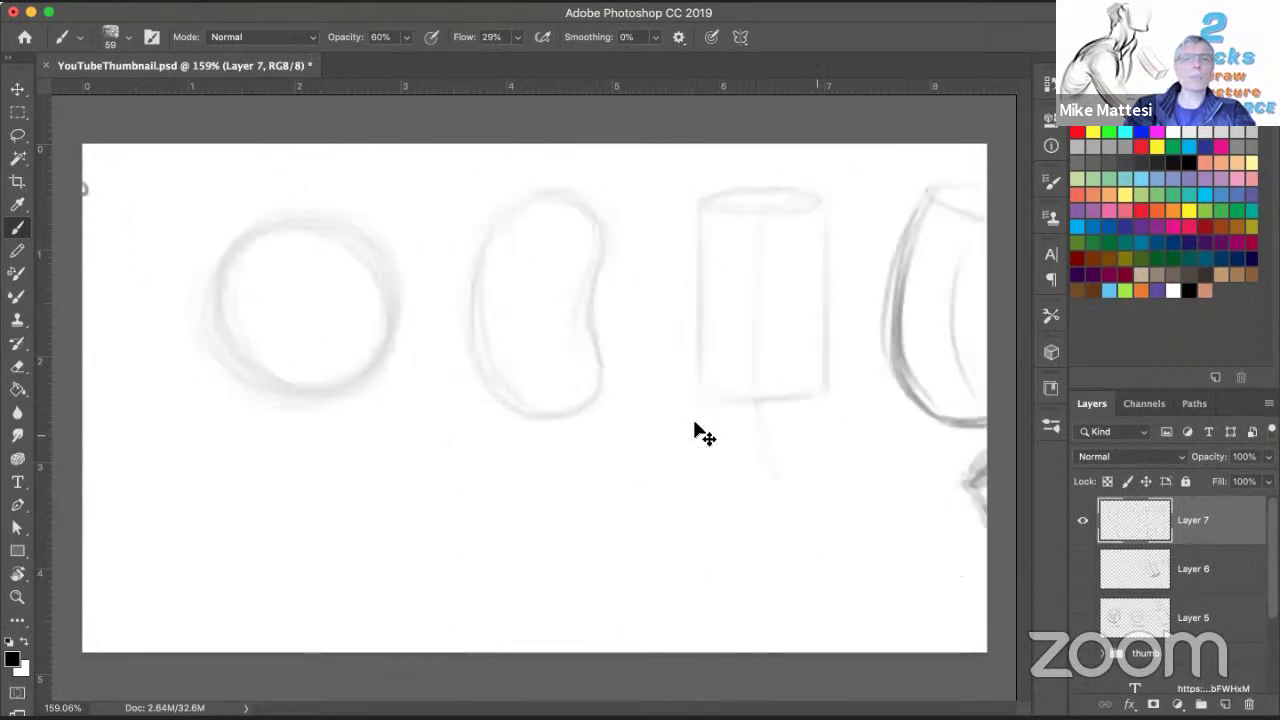
pyautogui.keyDown('super'); pyautogui.moveTo(313, 414); pyautogui.dragTo(623, 414); pyautogui.keyUp('super')
pyautogui.keyDown('super'); pyautogui.moveTo(345, 414); pyautogui.dragTo(600, 414); pyautogui.keyUp('super')
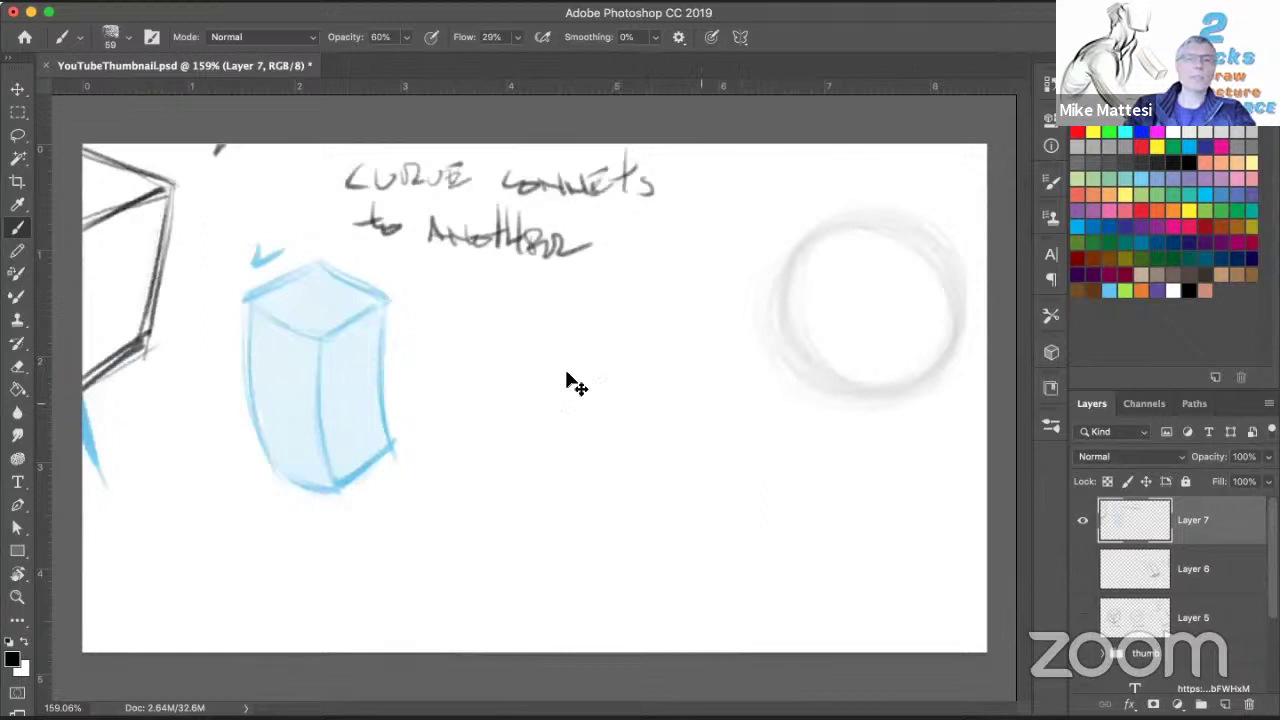
pyautogui.keyDown('super'); pyautogui.moveTo(622, 415); pyautogui.dragTo(791, 486); pyautogui.keyUp('super')
pyautogui.moveTo(575, 175)
pyautogui.mouseDown()
pyautogui.moveTo(600, 238)
pyautogui.moveTo(863, 236)
pyautogui.mouseUp()
pyautogui.moveTo(546, 244); pyautogui.dragTo(862, 238)
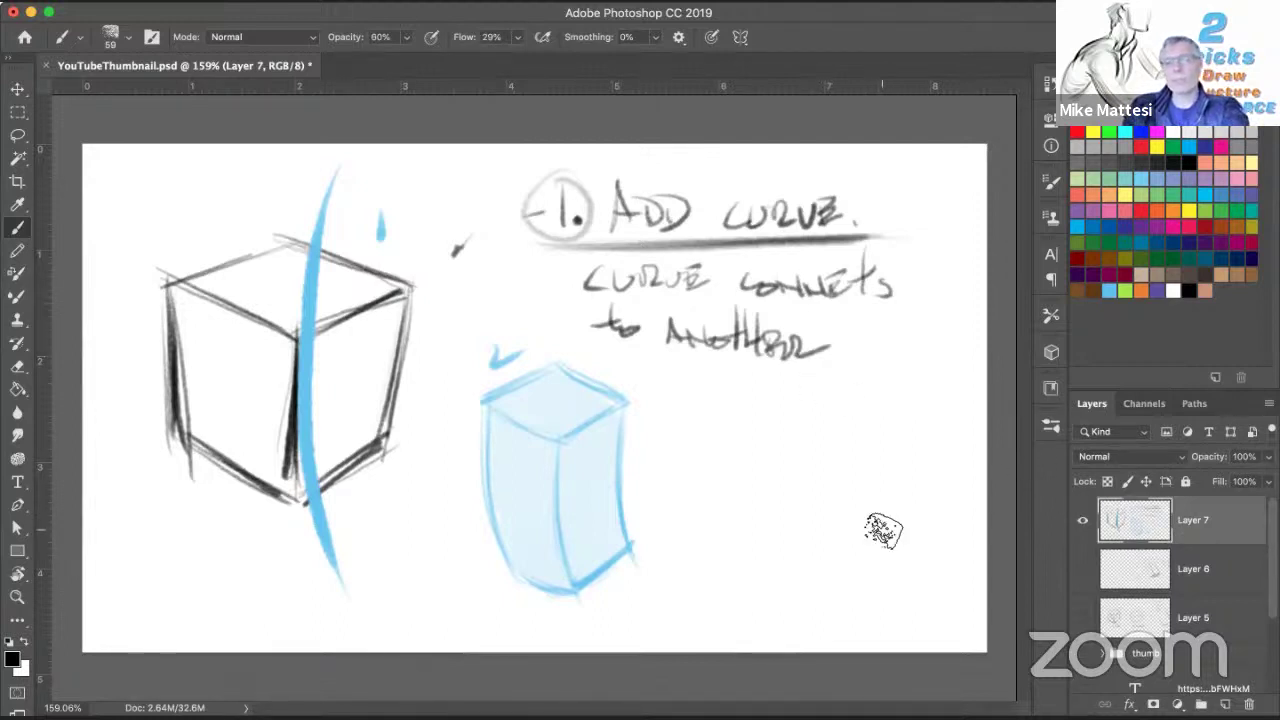
# Step: Set the brush to size 20 at 90% opacity and write "2." beside the blue curved box
pyautogui.press('[')
pyautogui.press('[')
pyautogui.press('[')
pyautogui.press('[')
pyautogui.press('9')
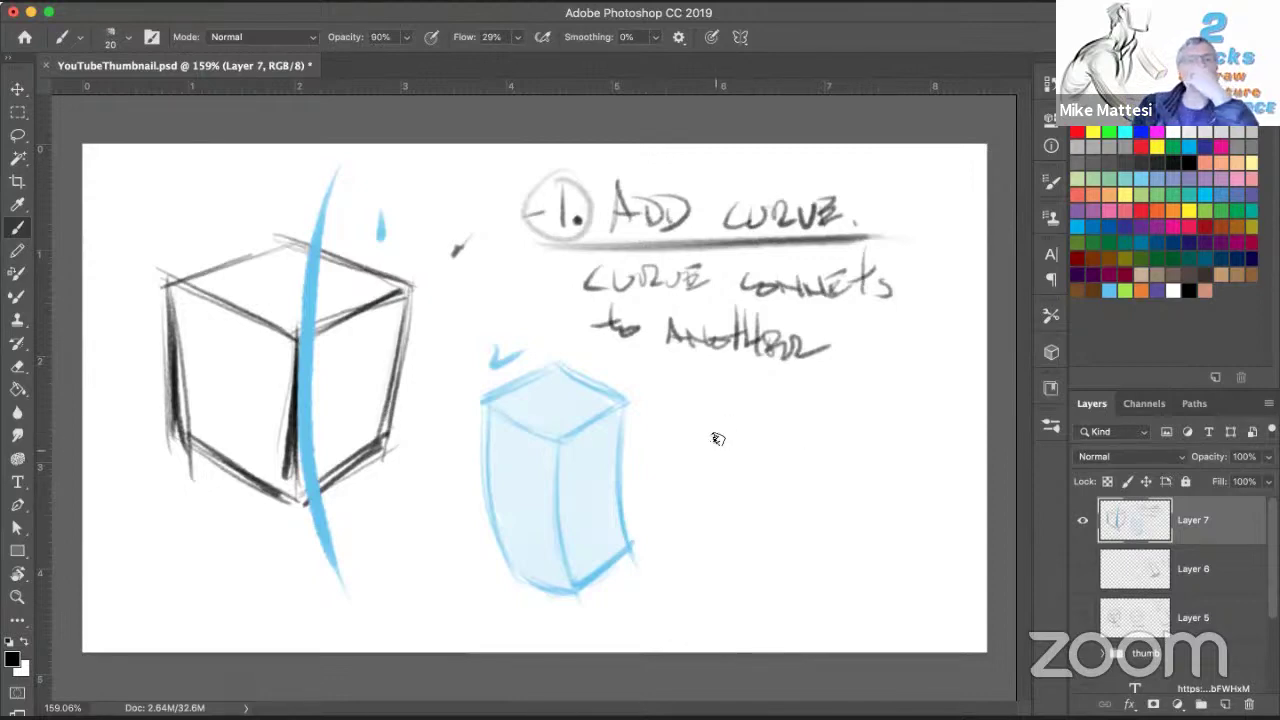
pyautogui.moveTo(715, 412); pyautogui.dragTo(719, 436)
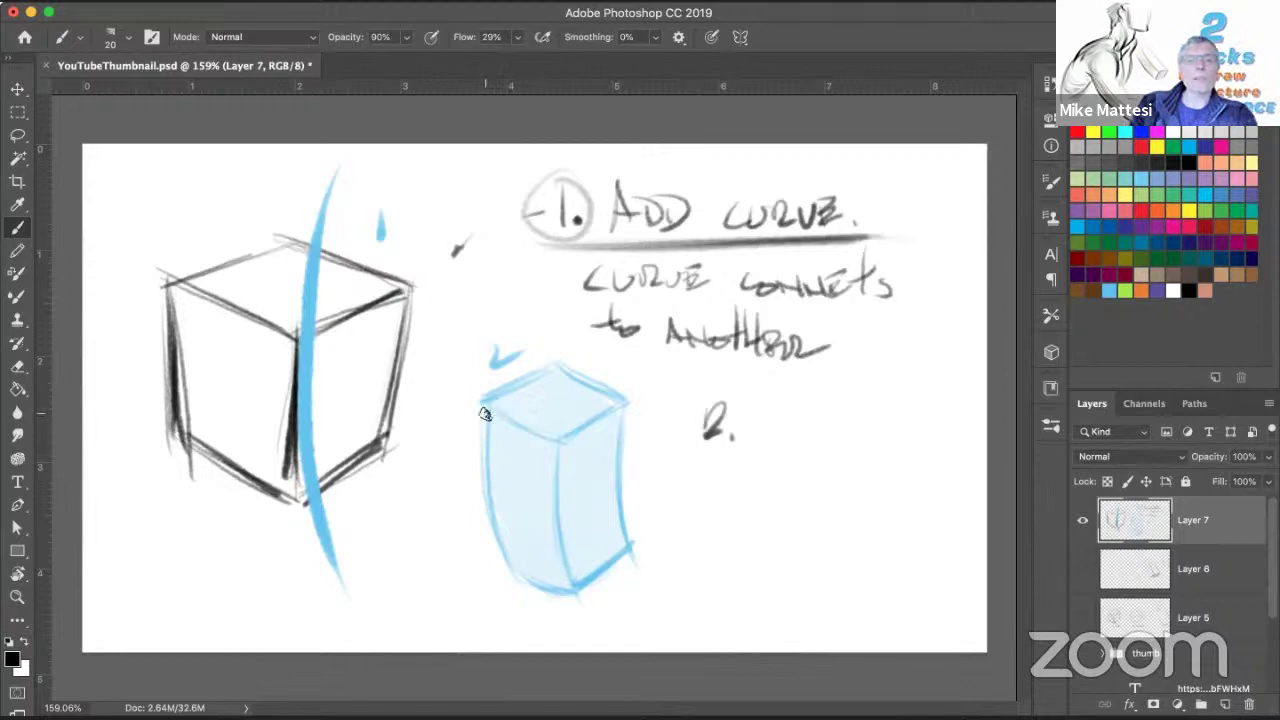
# Step: Trace the blue box's two outer side curves in black, mark them with small arrows and write "PARALLEL" below
pyautogui.moveTo(491, 454); pyautogui.dragTo(493, 536)
pyautogui.moveTo(491, 425); pyautogui.dragTo(506, 524)
pyautogui.moveTo(490, 435); pyautogui.dragTo(512, 578)
pyautogui.moveTo(485, 405); pyautogui.dragTo(510, 566)
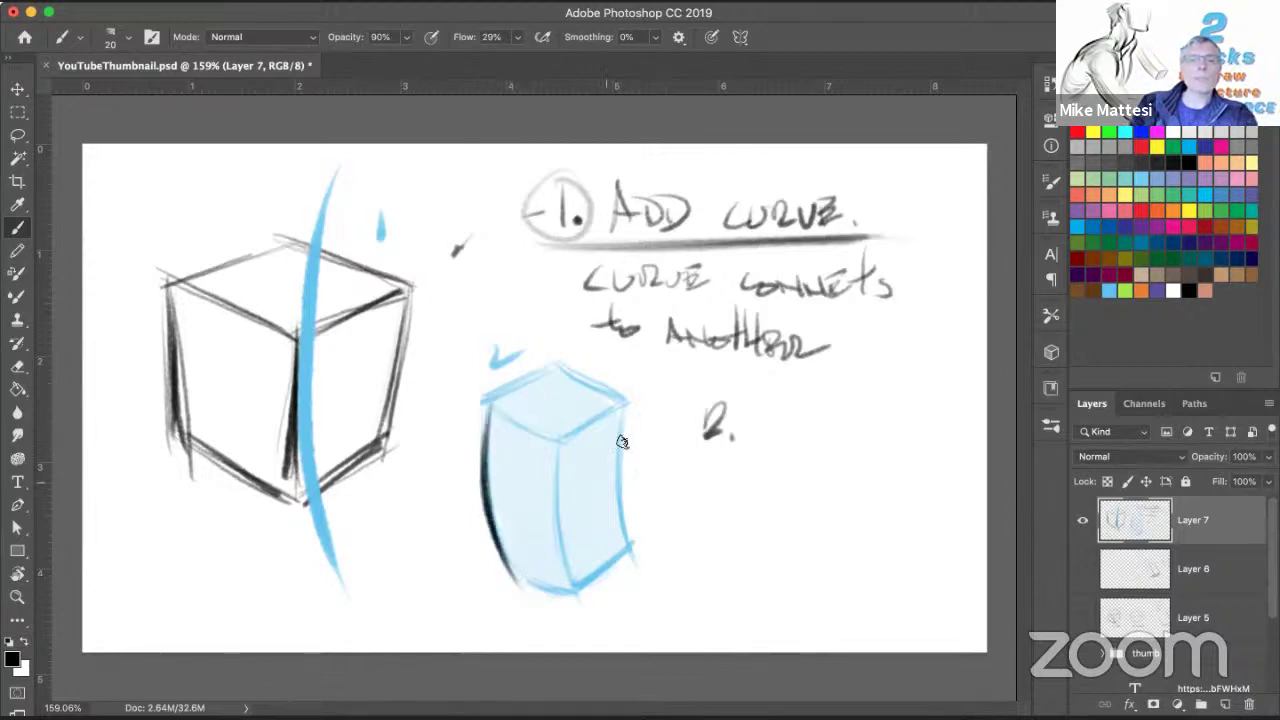
pyautogui.moveTo(622, 411)
pyautogui.mouseDown()
pyautogui.moveTo(632, 552)
pyautogui.moveTo(633, 540)
pyautogui.mouseUp()
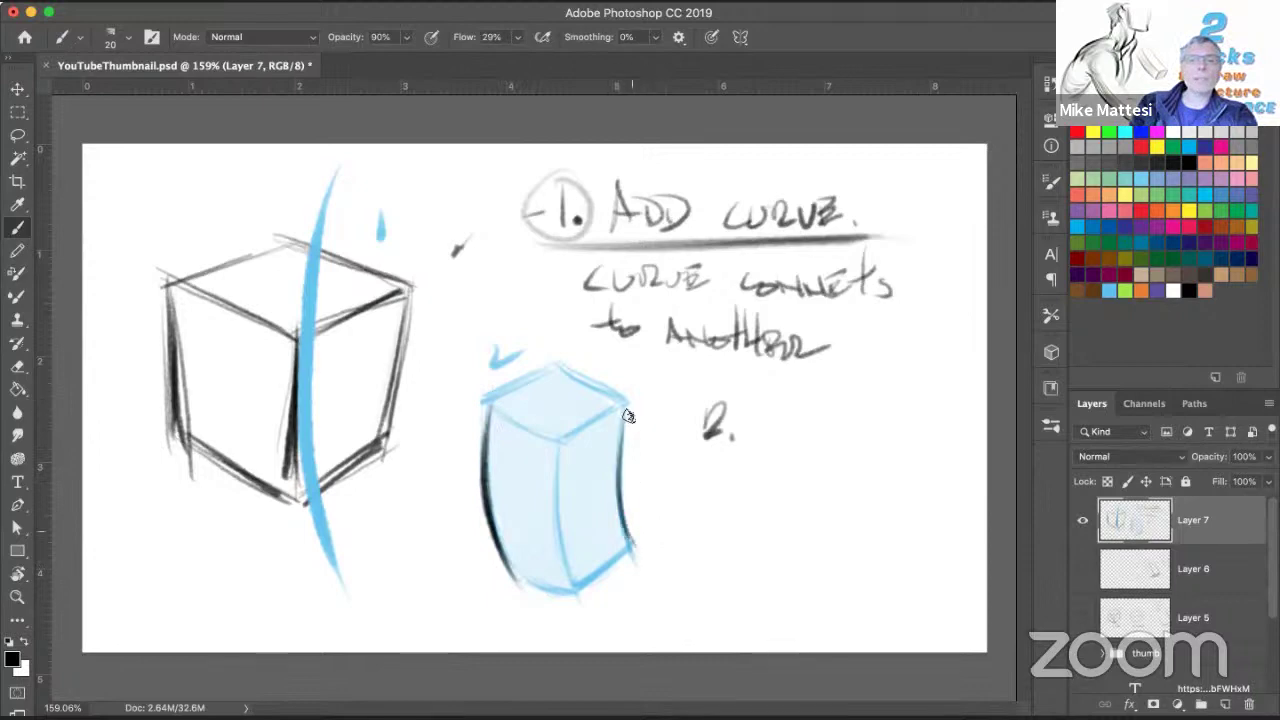
pyautogui.moveTo(629, 416); pyautogui.dragTo(640, 560)
pyautogui.moveTo(618, 478); pyautogui.dragTo(634, 552)
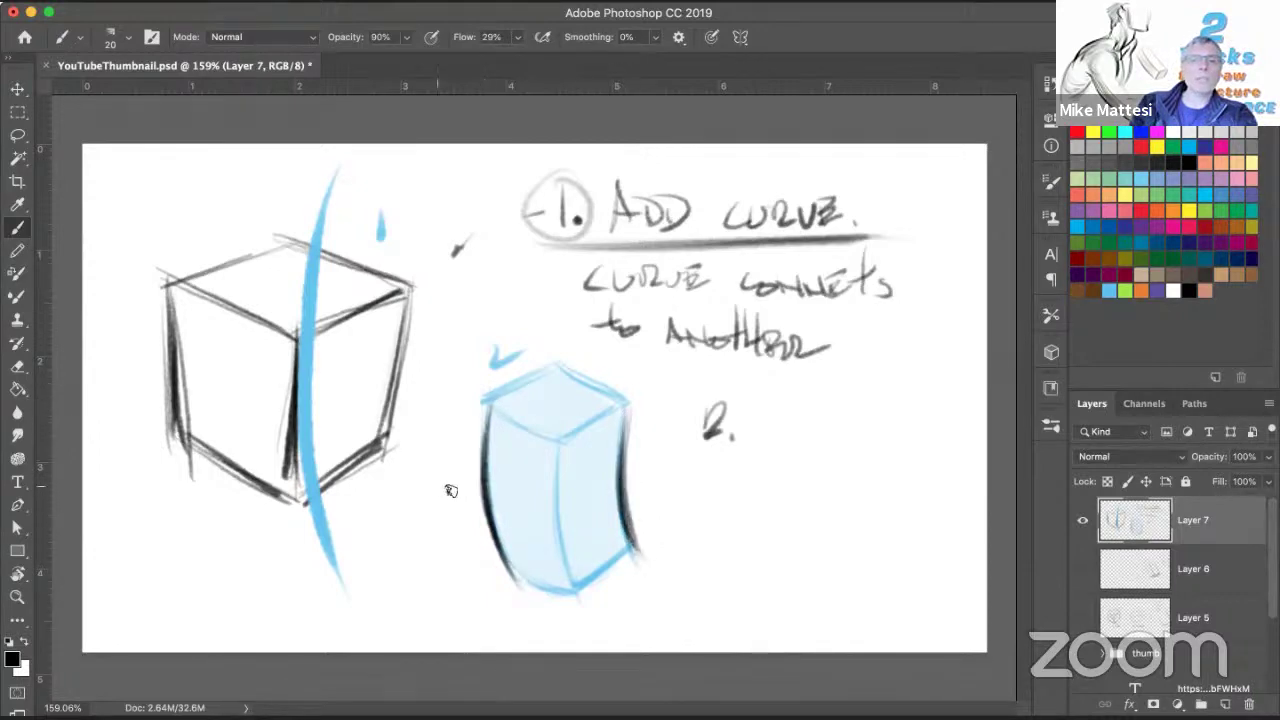
pyautogui.moveTo(646, 475); pyautogui.dragTo(656, 473)
pyautogui.moveTo(605, 603)
pyautogui.mouseDown()
pyautogui.moveTo(608, 591)
pyautogui.moveTo(643, 610)
pyautogui.moveTo(733, 601)
pyautogui.moveTo(770, 612)
pyautogui.mouseUp()
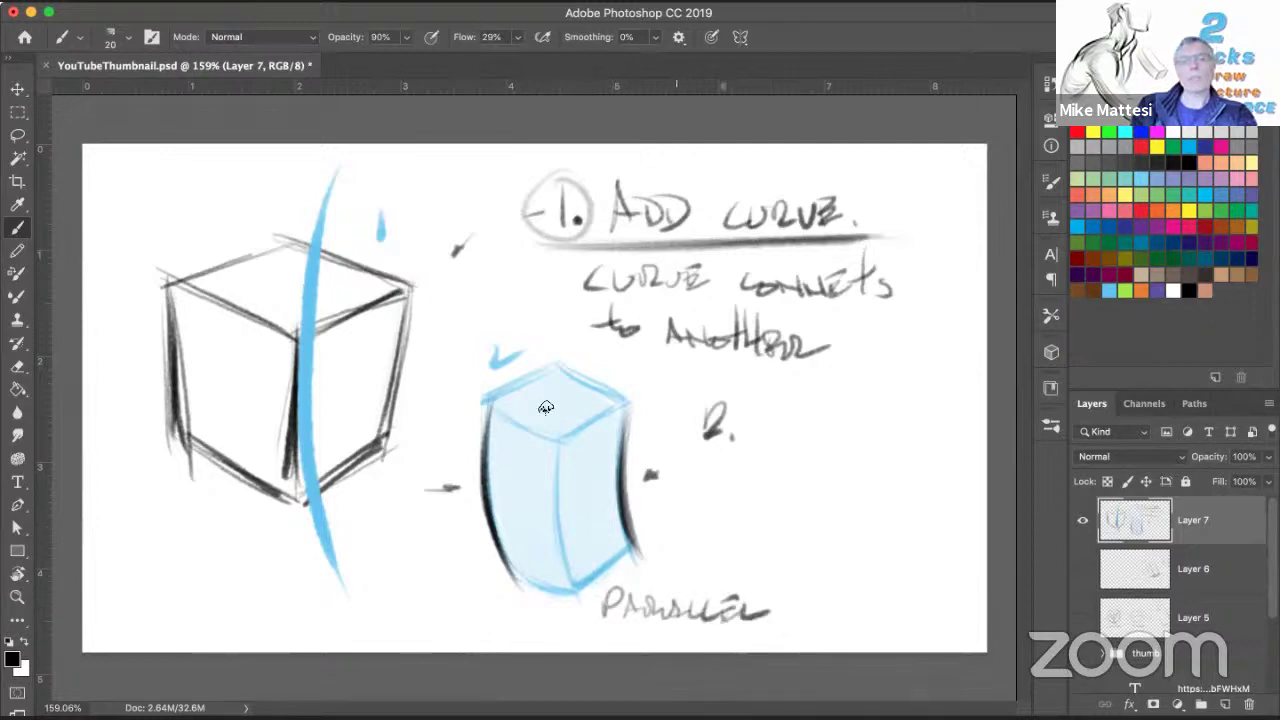
# Step: Mark matching points along the blue box's two side curves and join them with thin lines across the box
pyautogui.moveTo(495, 408); pyautogui.dragTo(577, 442)
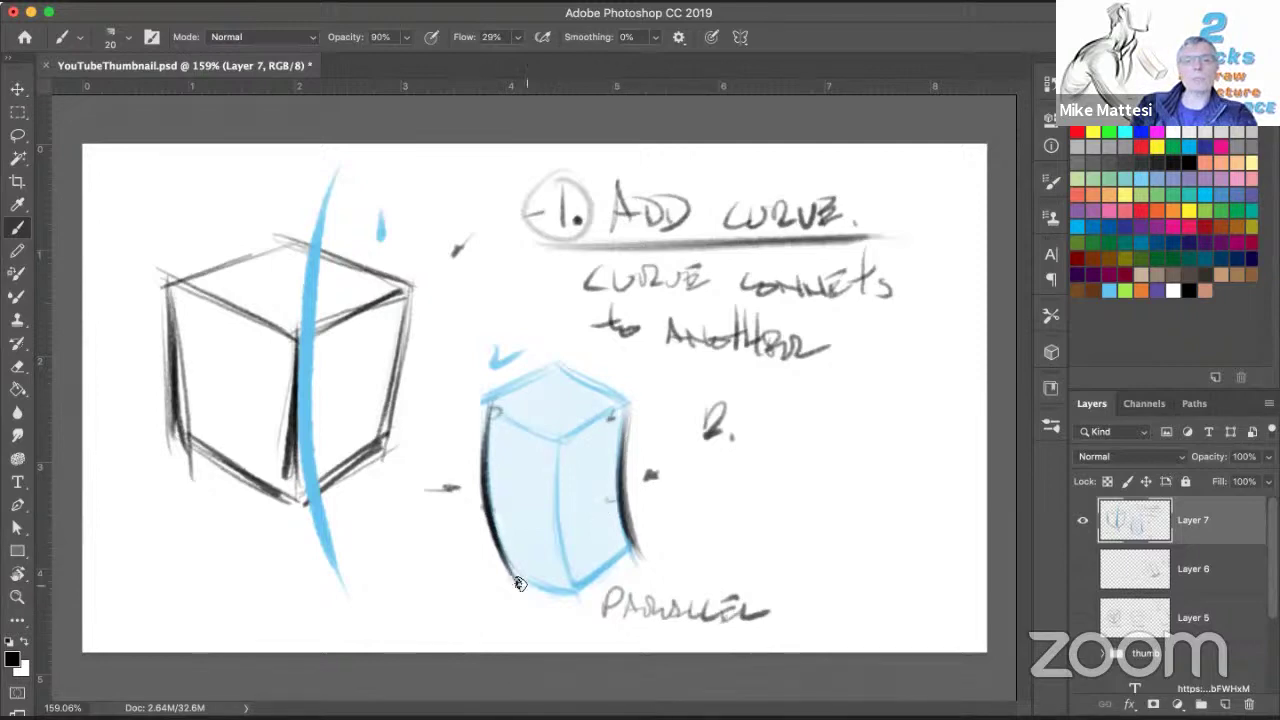
pyautogui.moveTo(520, 426); pyautogui.dragTo(620, 416)
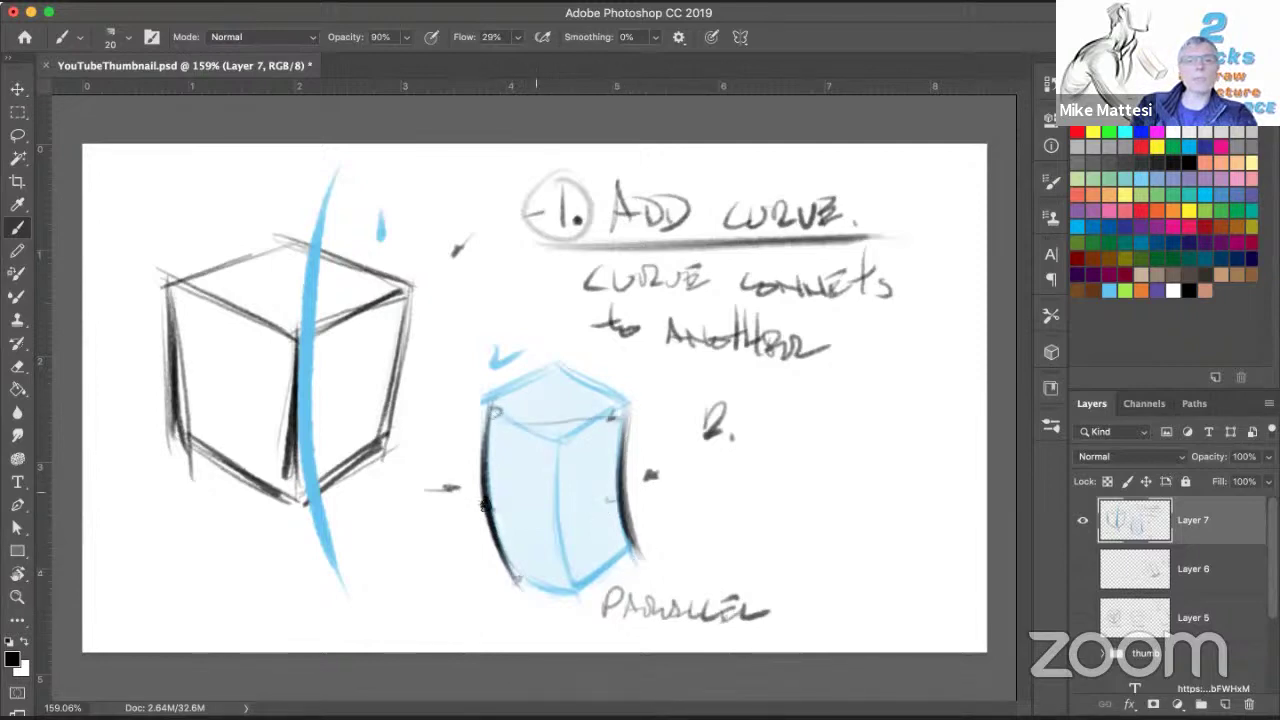
pyautogui.moveTo(615, 505); pyautogui.dragTo(490, 503)
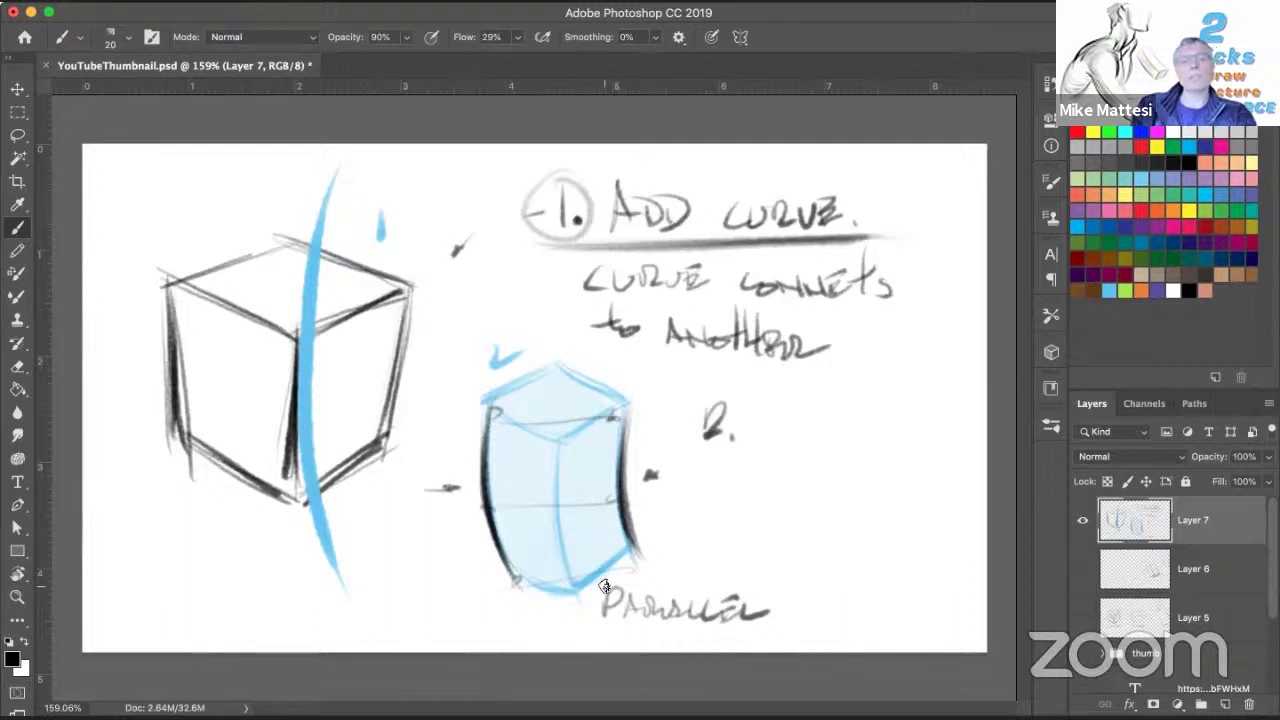
# Step: Write "RUBBER LIKE" above "PARALLEL" and complete the second note so it reads "2. FORCE SHAPE SILHOUETTE"
pyautogui.moveTo(674, 566)
pyautogui.mouseDown()
pyautogui.moveTo(728, 565)
pyautogui.moveTo(739, 552)
pyautogui.moveTo(756, 568)
pyautogui.moveTo(857, 570)
pyautogui.mouseUp()
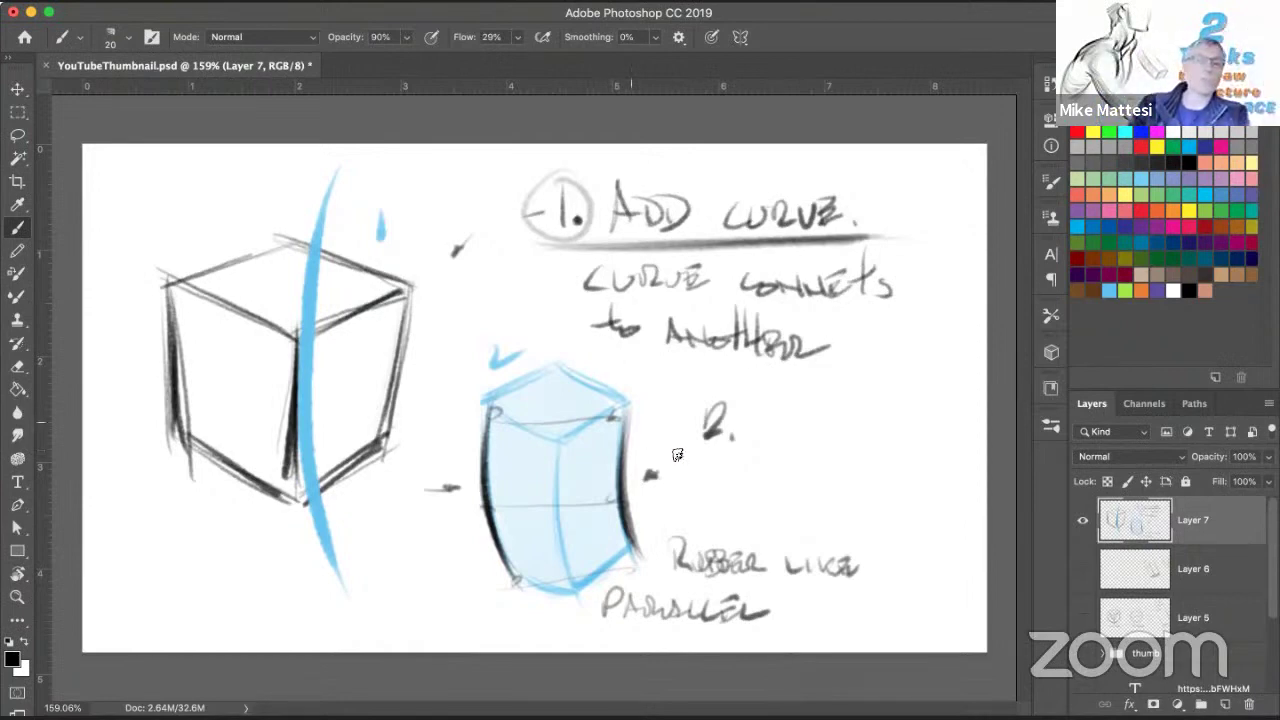
pyautogui.moveTo(769, 415)
pyautogui.mouseDown()
pyautogui.moveTo(800, 410)
pyautogui.moveTo(806, 432)
pyautogui.moveTo(856, 414)
pyautogui.moveTo(912, 420)
pyautogui.moveTo(948, 440)
pyautogui.moveTo(966, 426)
pyautogui.mouseUp()
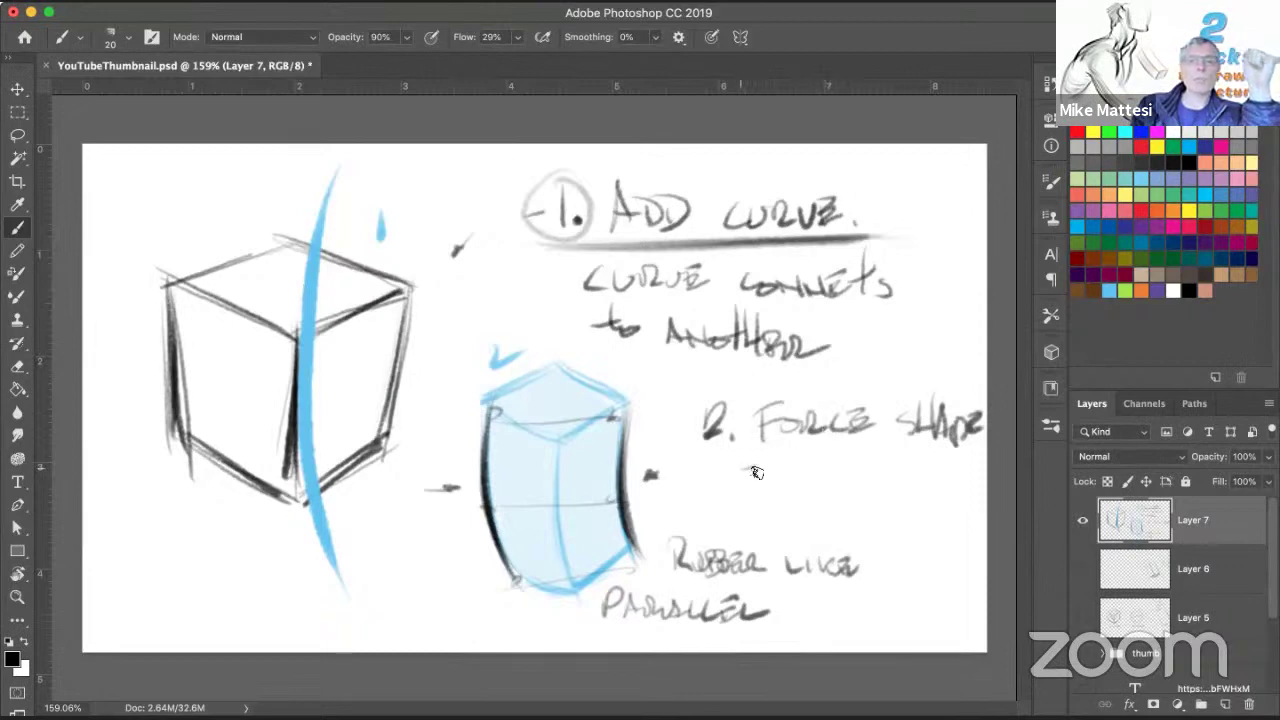
pyautogui.moveTo(780, 463); pyautogui.dragTo(782, 482)
pyautogui.moveTo(791, 464)
pyautogui.mouseDown()
pyautogui.moveTo(802, 481)
pyautogui.moveTo(892, 484)
pyautogui.moveTo(918, 458)
pyautogui.moveTo(930, 484)
pyautogui.moveTo(958, 478)
pyautogui.mouseUp()
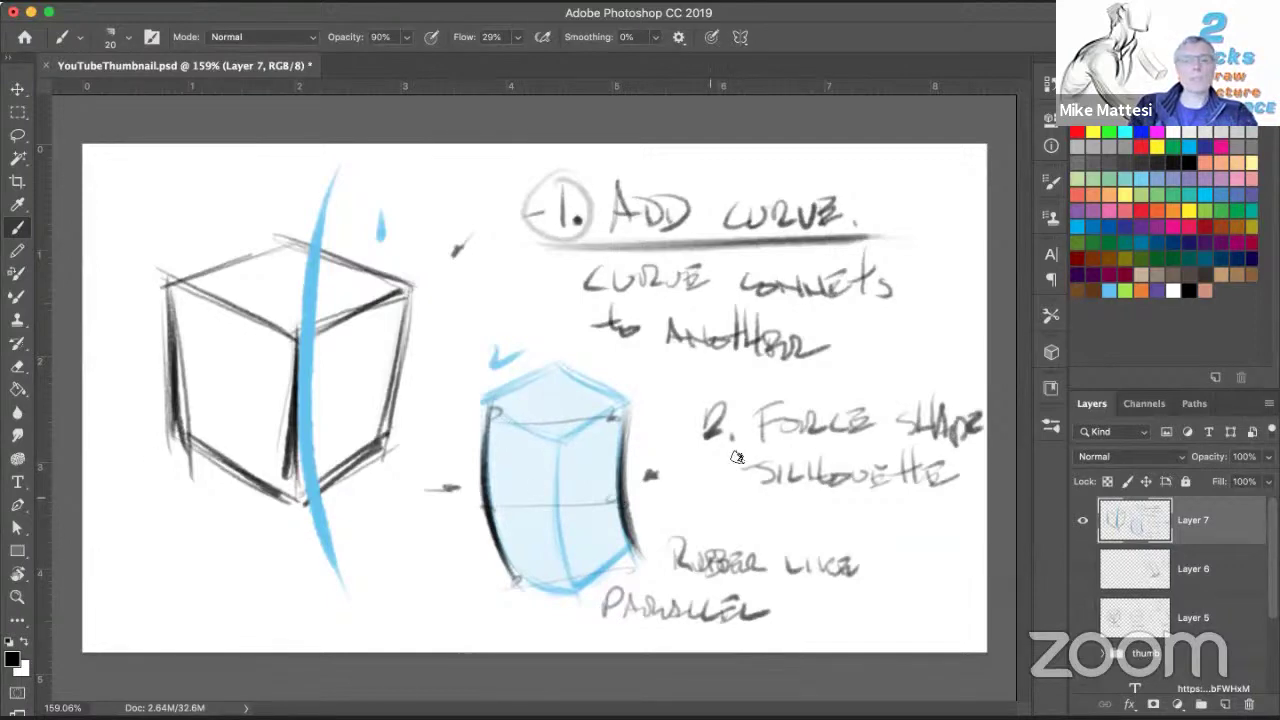
# Step: Shift the drawings sideways to make room beside the notes and cover the grey circle there with a white rectangle
pyautogui.hscroll(5, 540, 460)
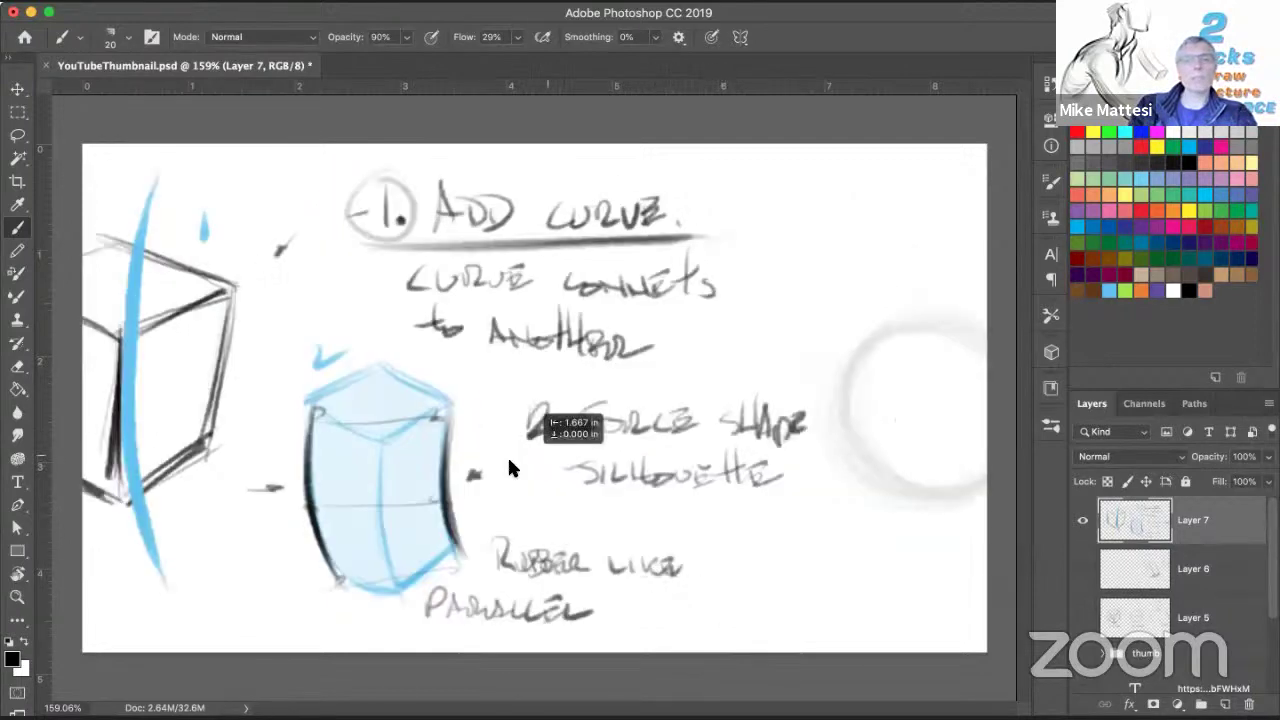
pyautogui.hscroll(2, 476, 477)
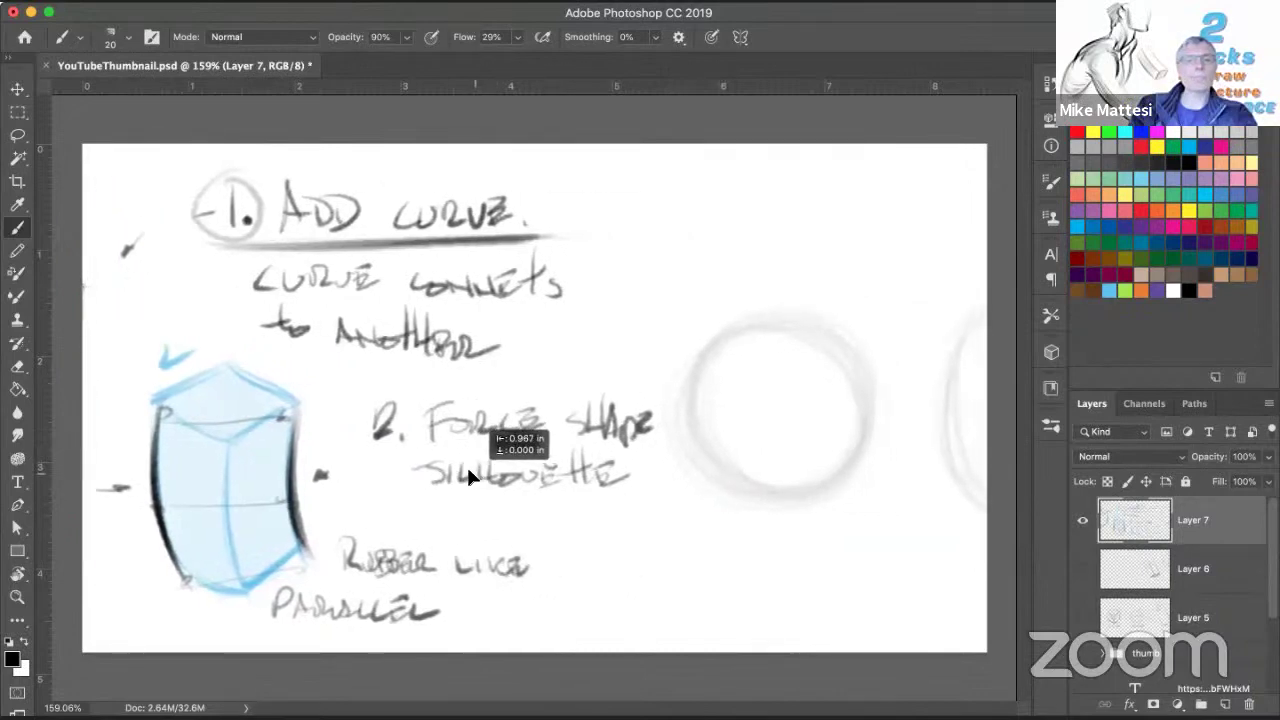
pyautogui.click(25, 645)
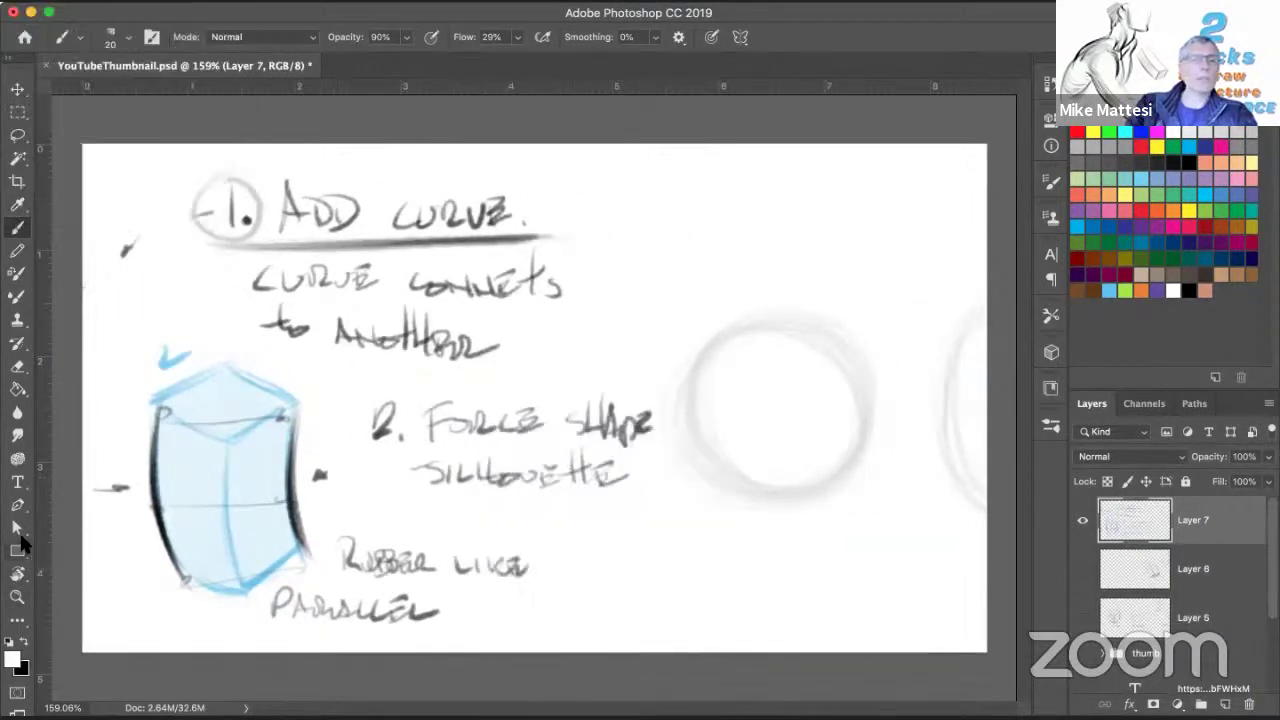
pyautogui.click(18, 550)
pyautogui.moveTo(651, 186)
pyautogui.mouseDown()
pyautogui.moveTo(880, 580)
pyautogui.moveTo(925, 628)
pyautogui.mouseUp()
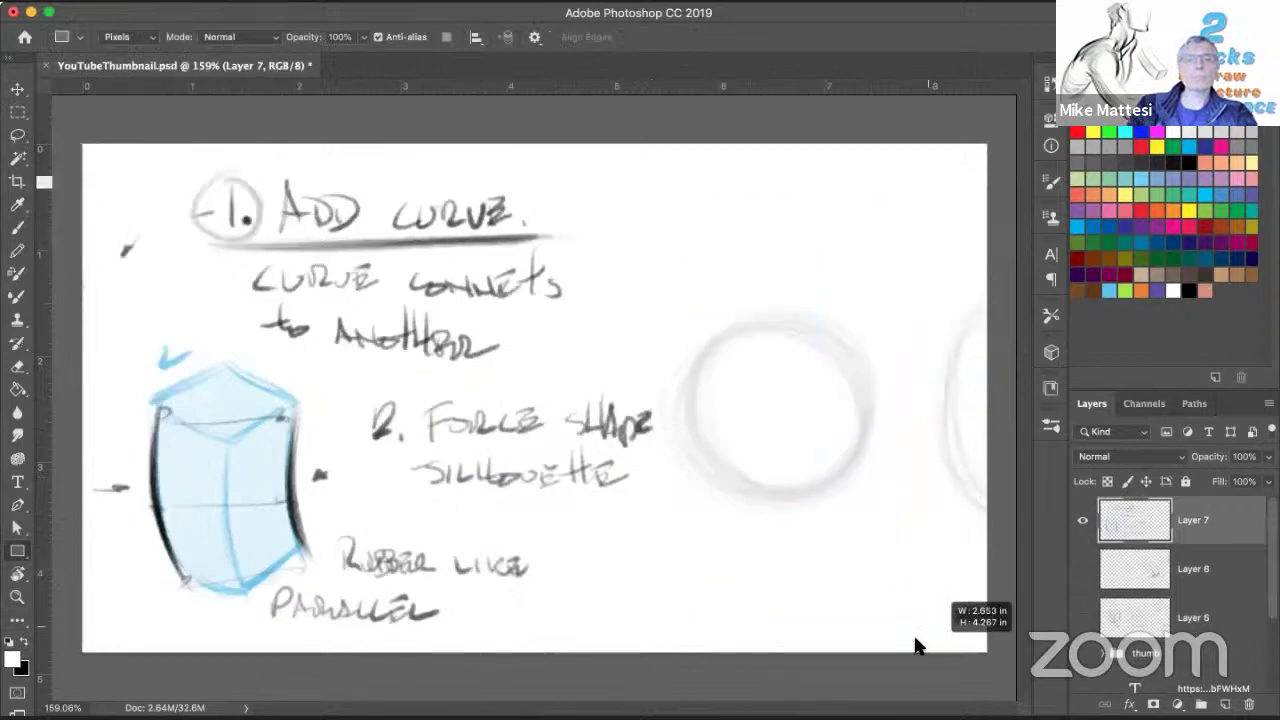
pyautogui.click(22, 640)
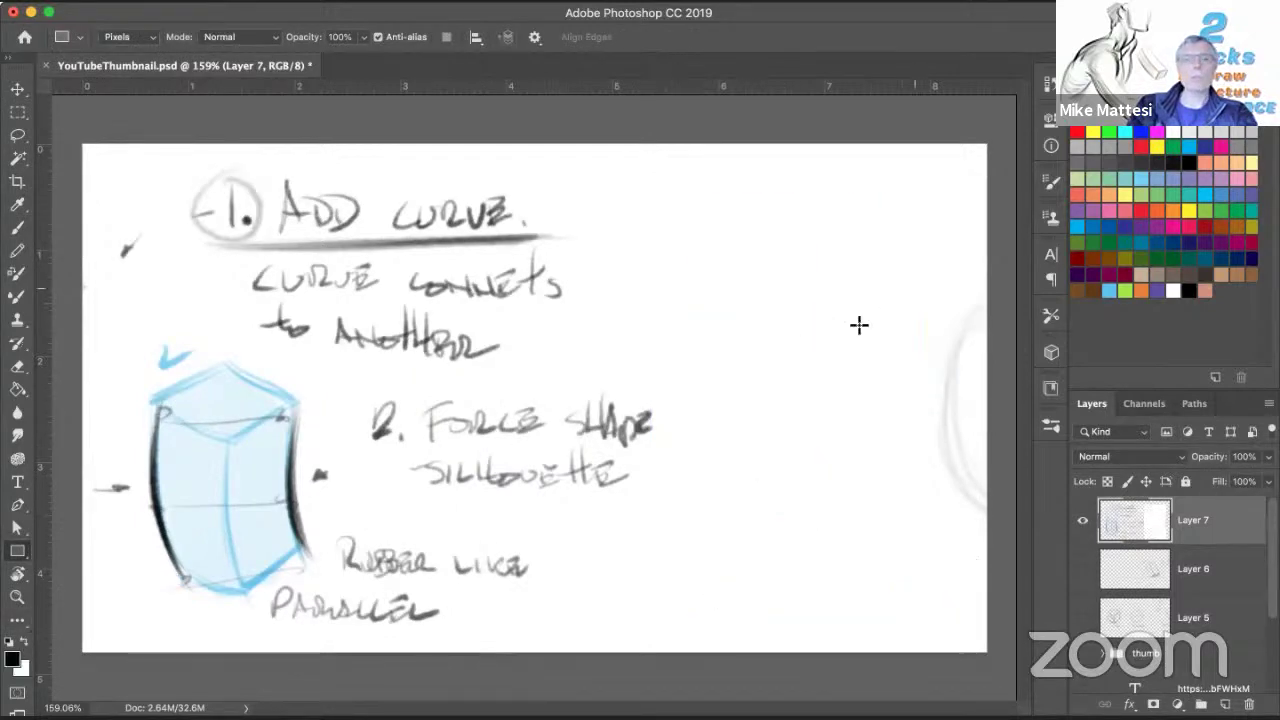
# Step: Brush a light blue diamond-shaped top face for a new box in the cleared area
pyautogui.click(1109, 291)
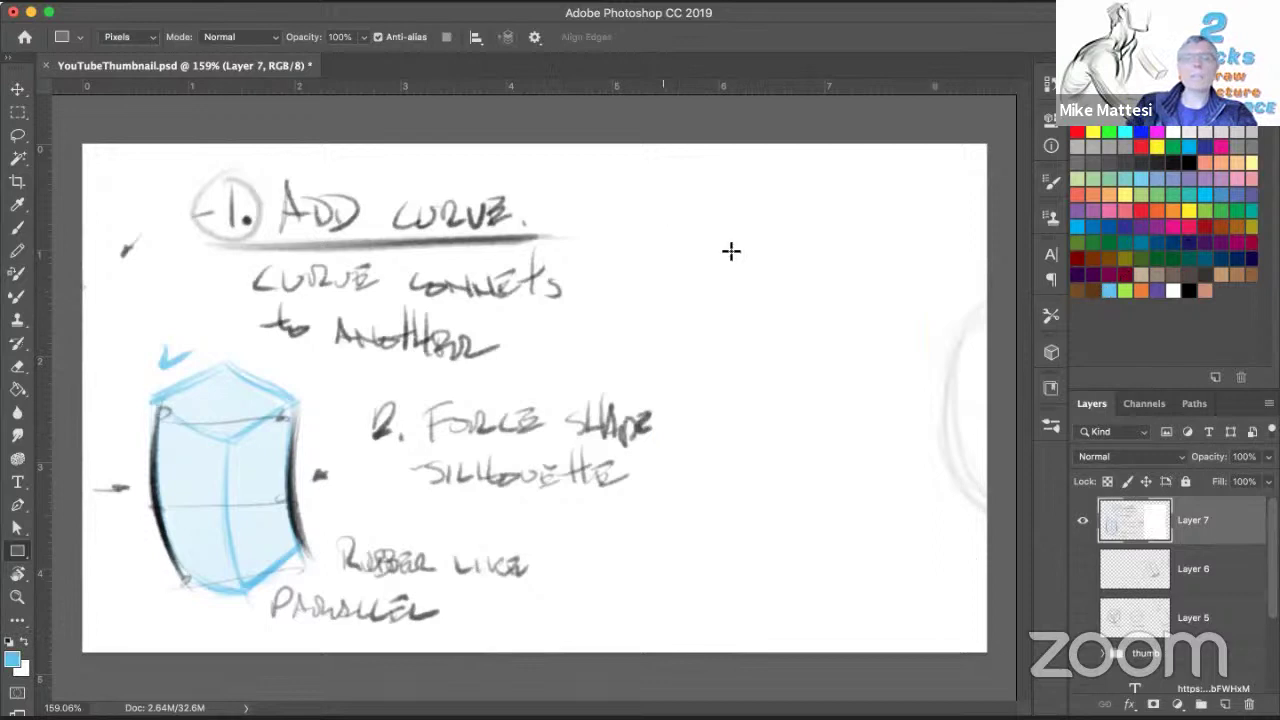
pyautogui.press('b')
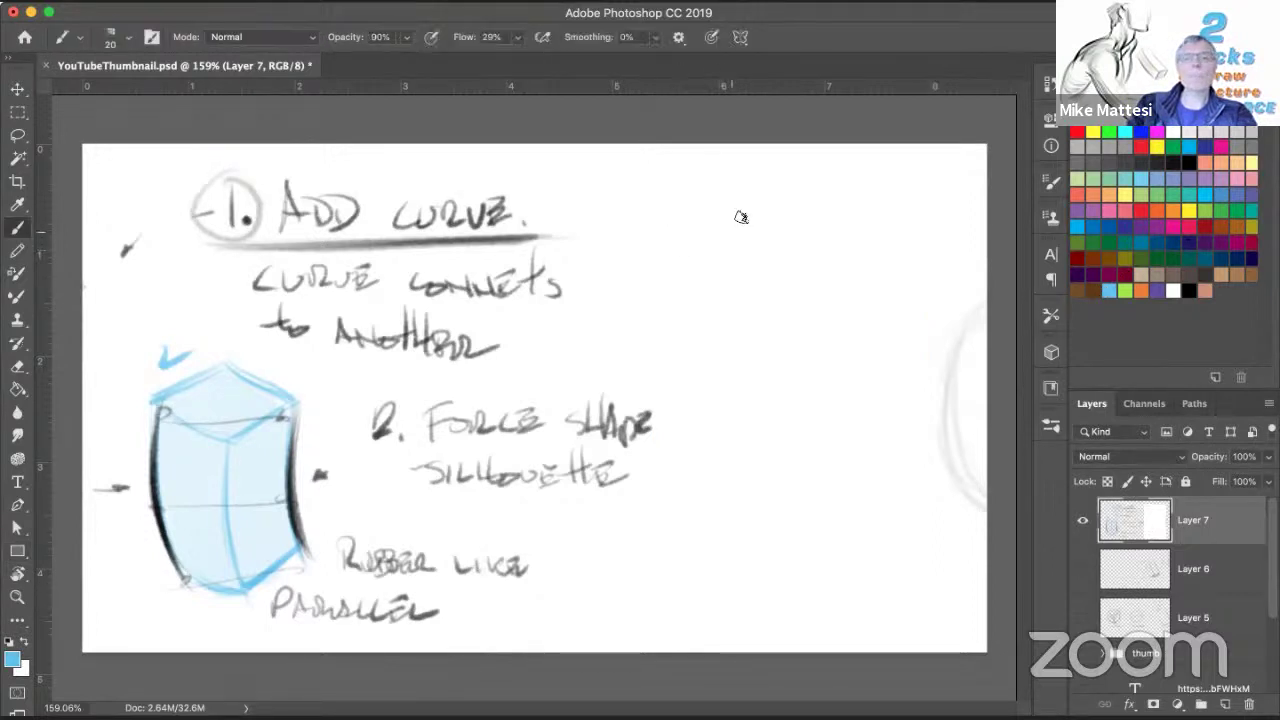
pyautogui.moveTo(733, 234)
pyautogui.mouseDown()
pyautogui.moveTo(660, 270)
pyautogui.moveTo(750, 310)
pyautogui.mouseUp()
pyautogui.moveTo(811, 254); pyautogui.dragTo(748, 231)
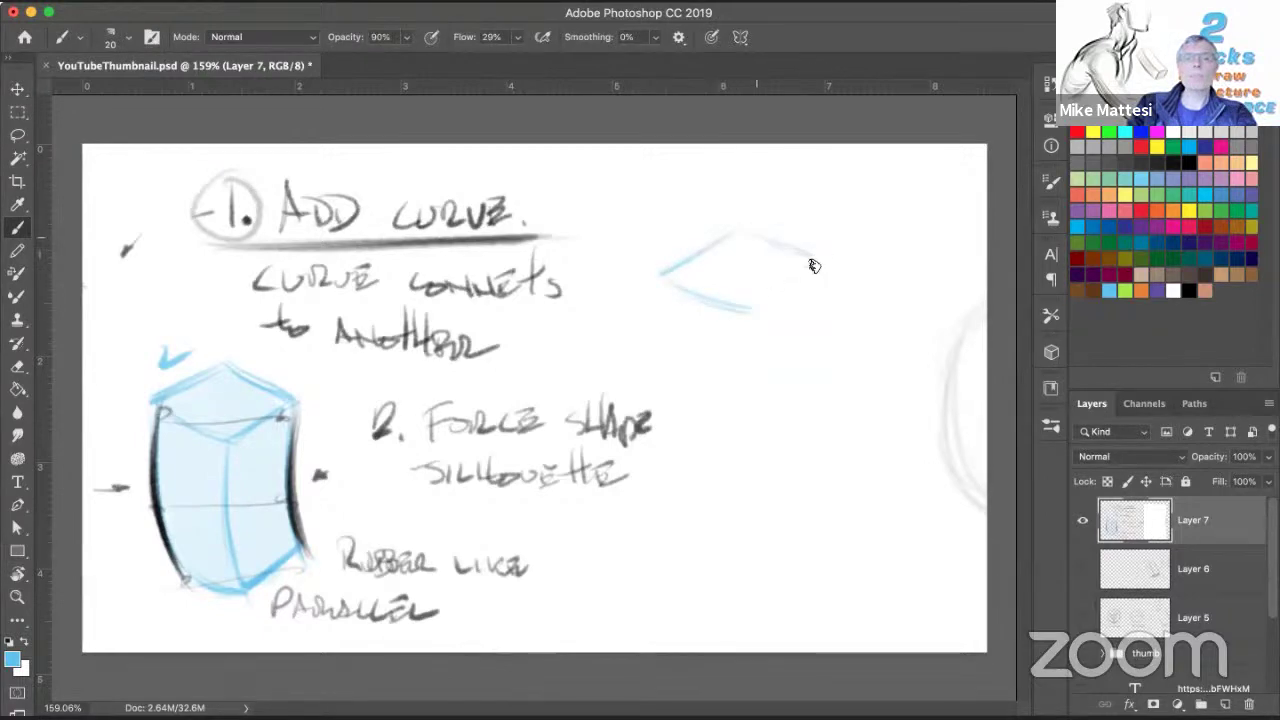
pyautogui.moveTo(814, 260); pyautogui.dragTo(752, 310)
pyautogui.moveTo(674, 284)
pyautogui.mouseDown()
pyautogui.moveTo(768, 293)
pyautogui.moveTo(685, 293)
pyautogui.mouseUp()
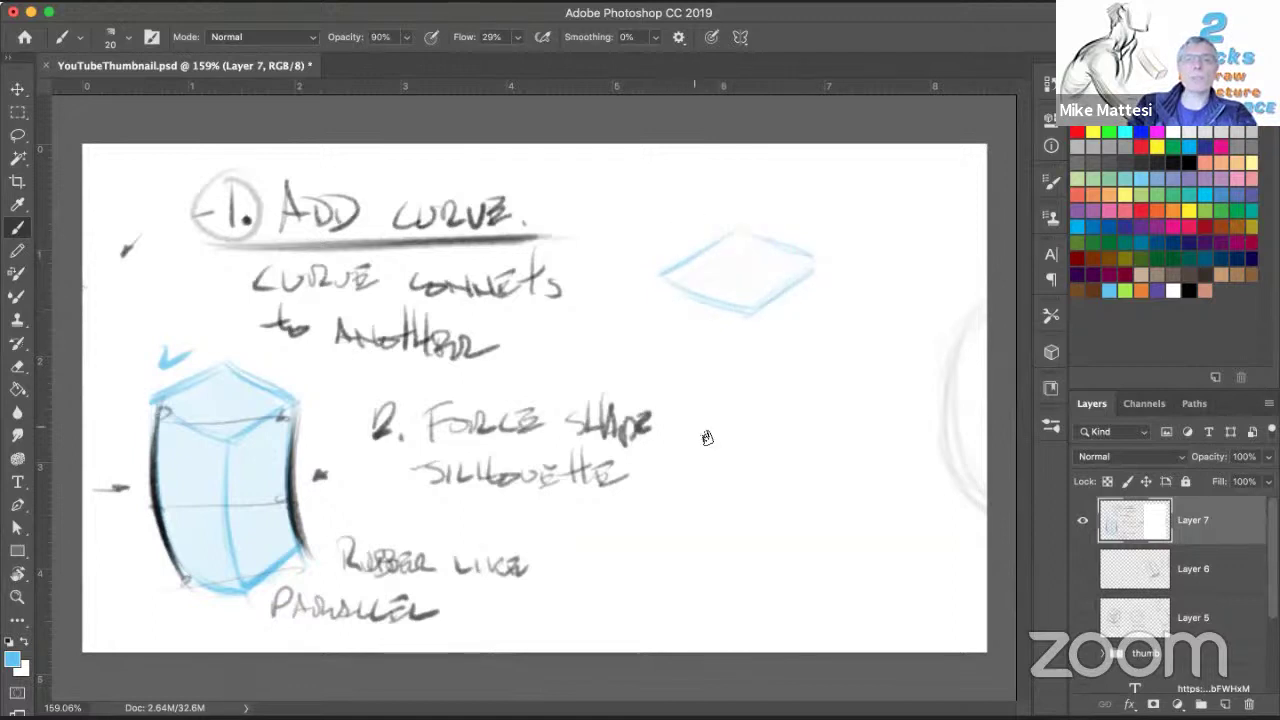
# Step: Draw the new box's strongly curved outer side with a small outward arrow, and a straighter opposite side
pyautogui.moveTo(663, 284)
pyautogui.mouseDown()
pyautogui.moveTo(702, 476)
pyautogui.moveTo(661, 282)
pyautogui.moveTo(730, 527)
pyautogui.mouseUp()
pyautogui.moveTo(655, 376); pyautogui.dragTo(622, 372)
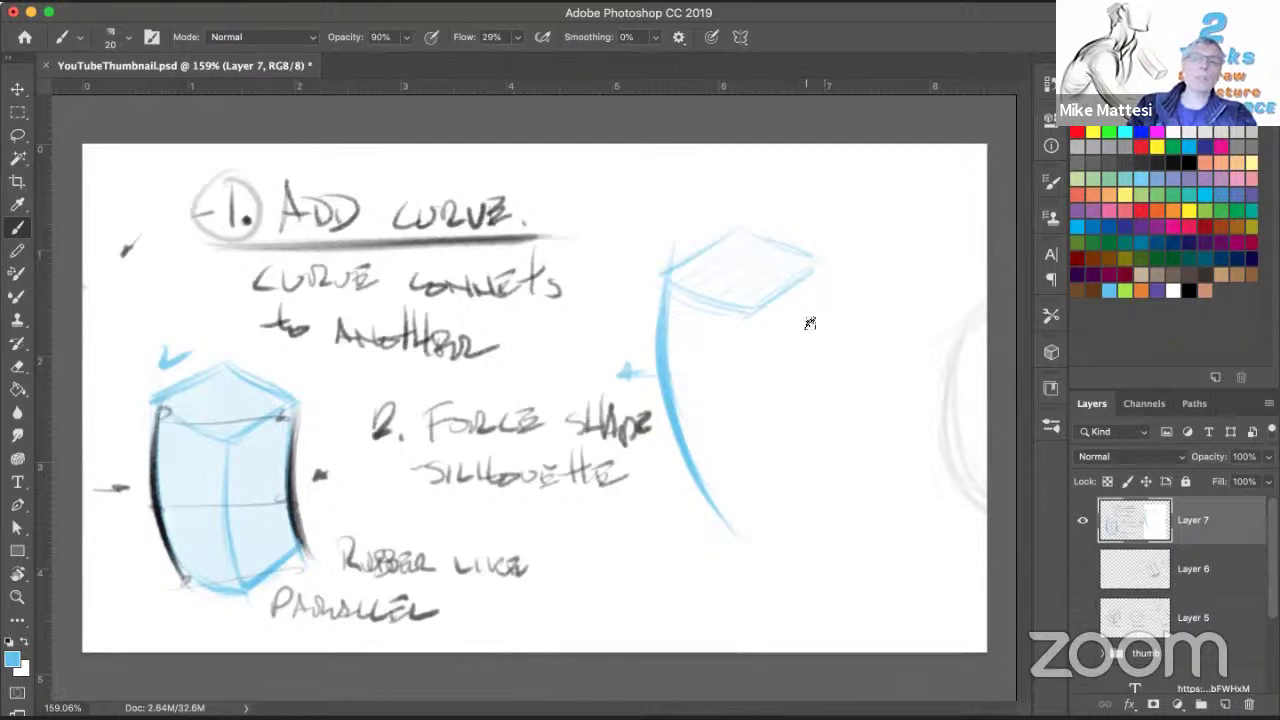
pyautogui.moveTo(811, 288); pyautogui.dragTo(798, 470)
pyautogui.moveTo(808, 315); pyautogui.dragTo(793, 483)
pyautogui.moveTo(805, 359); pyautogui.dragTo(805, 512)
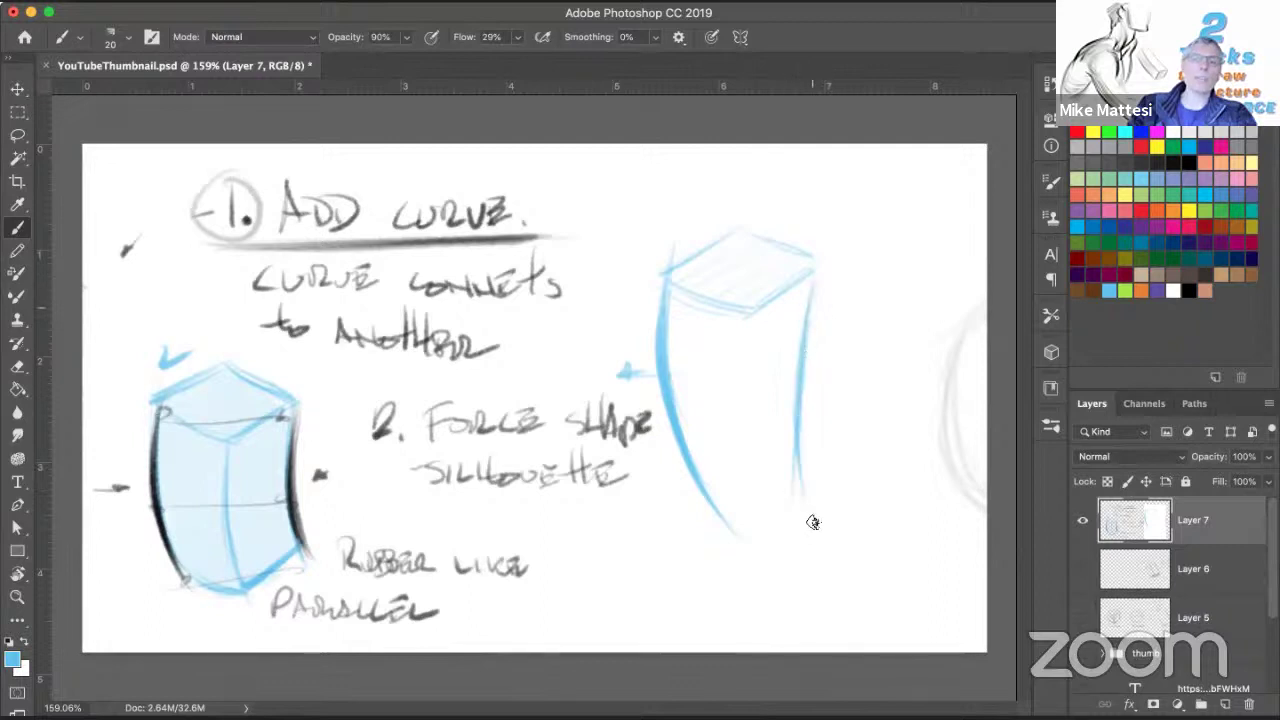
pyautogui.moveTo(671, 256)
pyautogui.mouseDown()
pyautogui.moveTo(666, 310)
pyautogui.moveTo(805, 592)
pyautogui.moveTo(808, 216)
pyautogui.moveTo(662, 236)
pyautogui.mouseUp()
pyautogui.moveTo(705, 484)
pyautogui.mouseDown()
pyautogui.moveTo(790, 494)
pyautogui.moveTo(818, 222)
pyautogui.mouseUp()
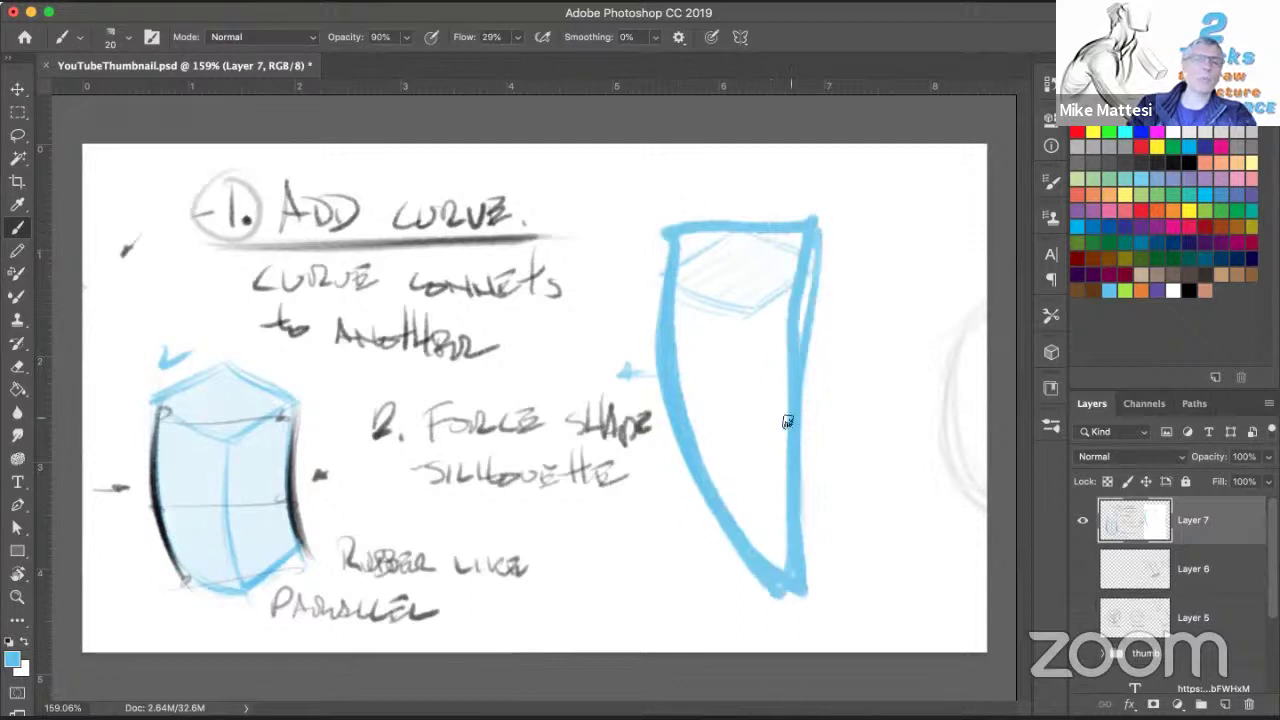
pyautogui.press('super+z')
pyautogui.press('super+z')
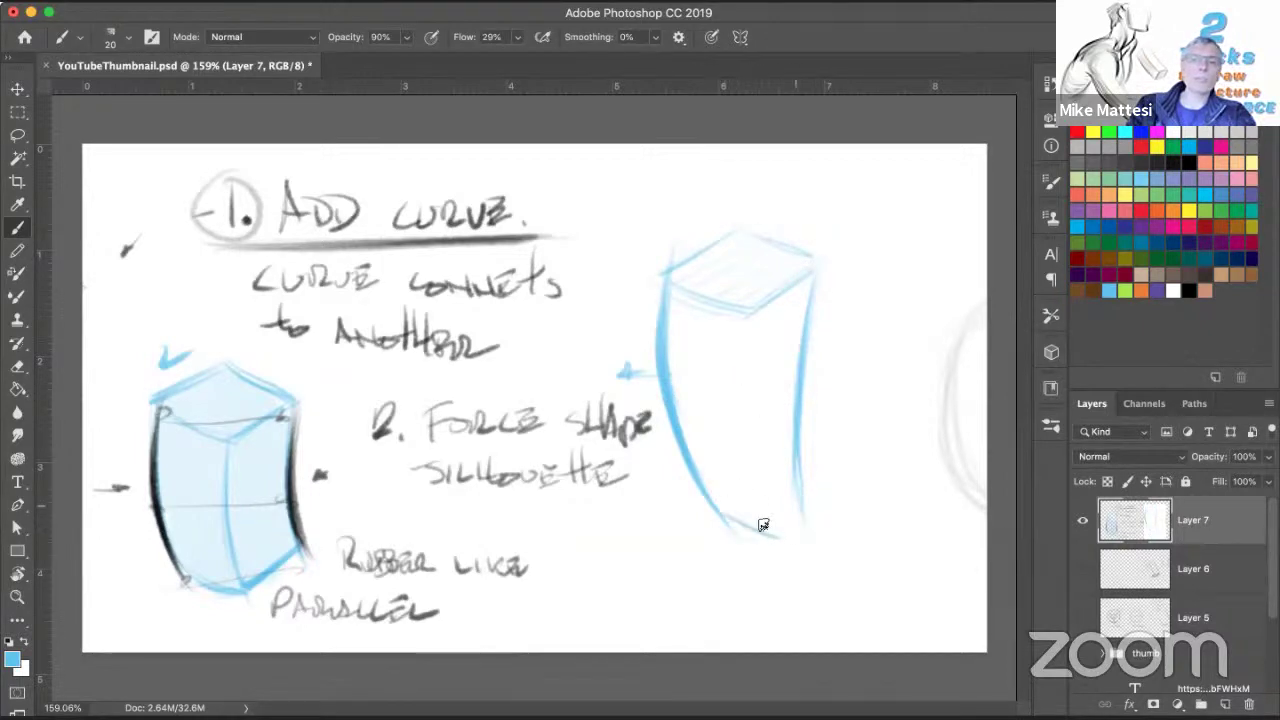
# Step: Complete the new box with its bottom edges and central vertical edge, and strengthen the outline of its top face
pyautogui.moveTo(808, 502); pyautogui.dragTo(766, 522)
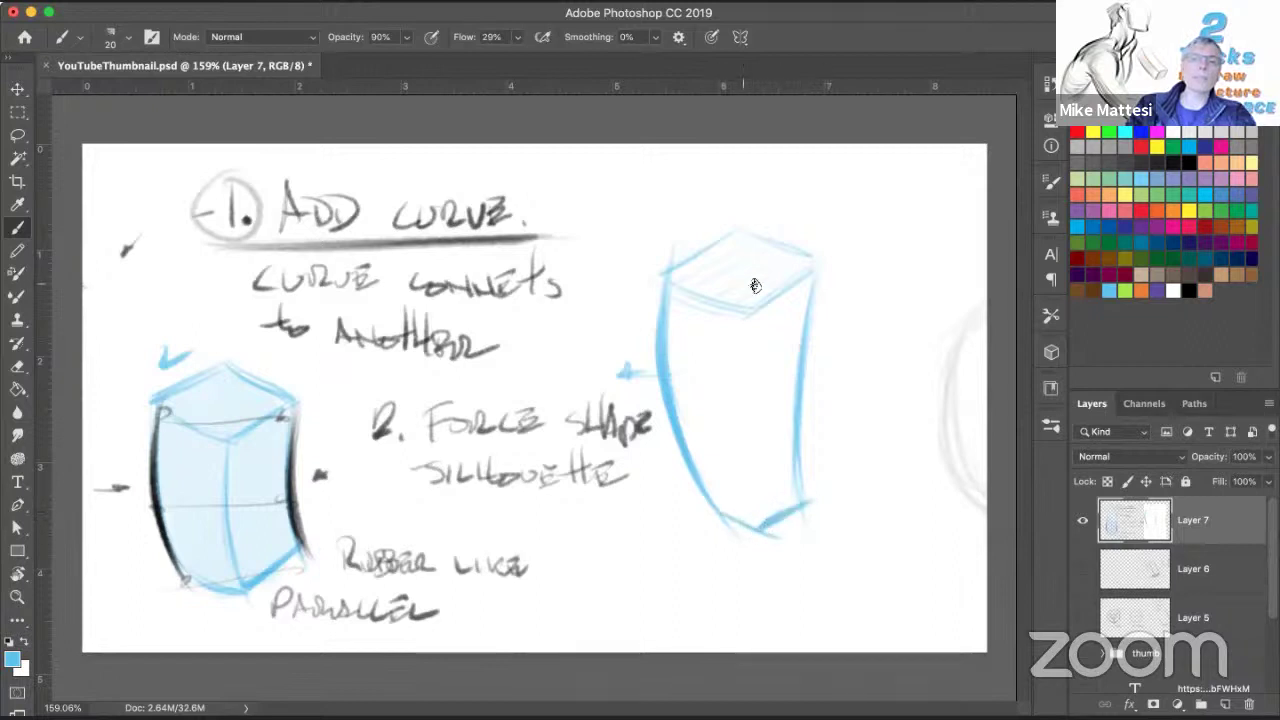
pyautogui.moveTo(742, 320); pyautogui.dragTo(740, 468)
pyautogui.moveTo(745, 342)
pyautogui.mouseDown()
pyautogui.moveTo(748, 526)
pyautogui.moveTo(798, 348)
pyautogui.mouseUp()
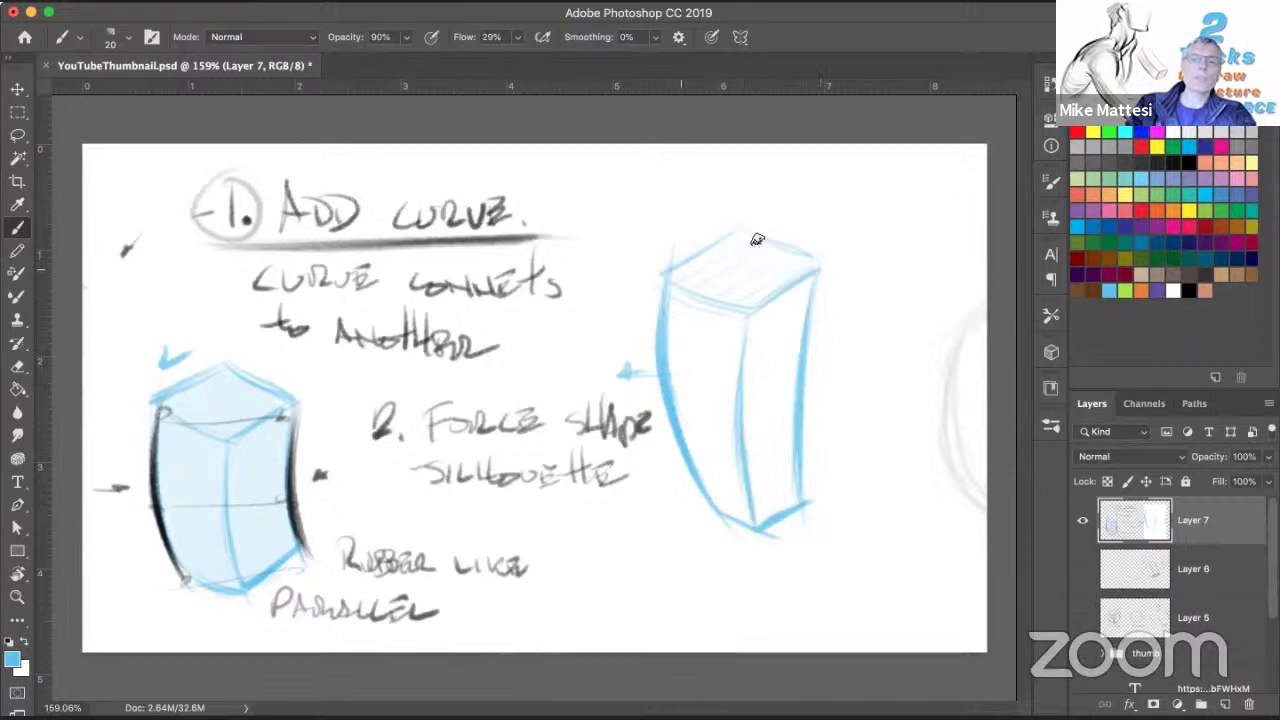
pyautogui.moveTo(670, 266)
pyautogui.mouseDown()
pyautogui.moveTo(749, 225)
pyautogui.moveTo(821, 266)
pyautogui.mouseUp()
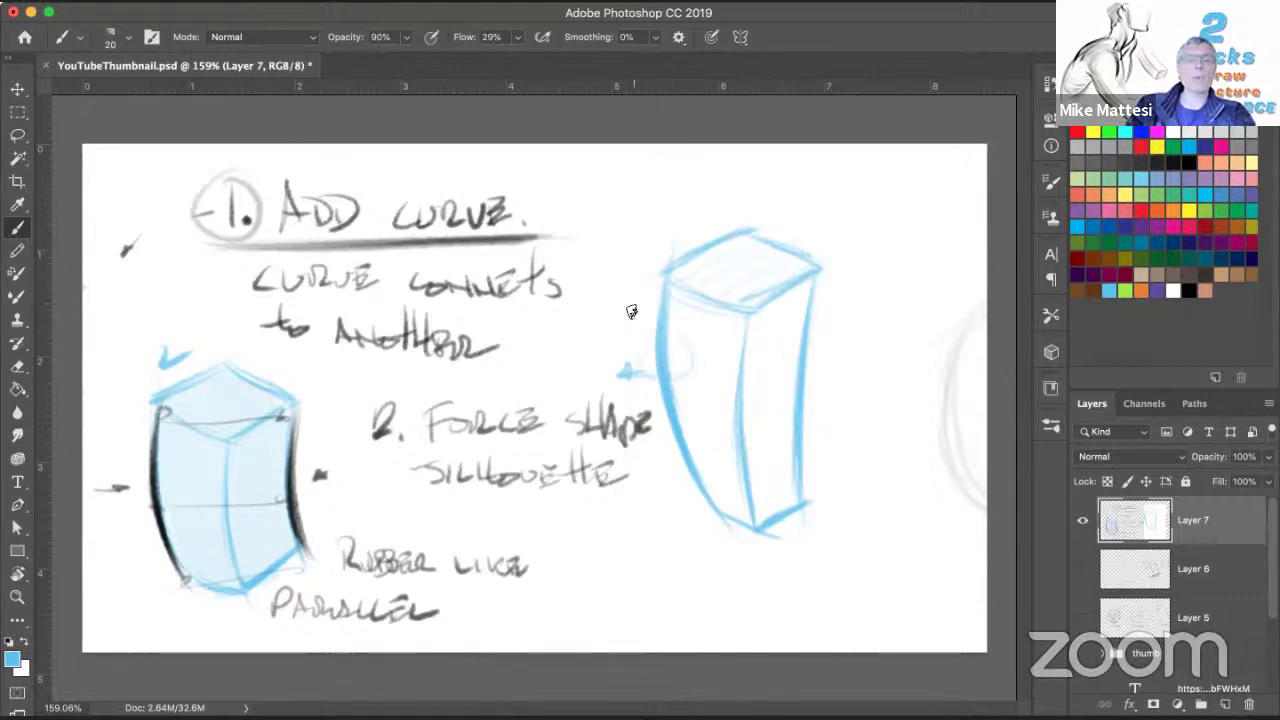
# Step: Label the box's curved side "F" and its straighter side "S", and sketch a small blue force shape beside it
pyautogui.moveTo(632, 311); pyautogui.dragTo(622, 340)
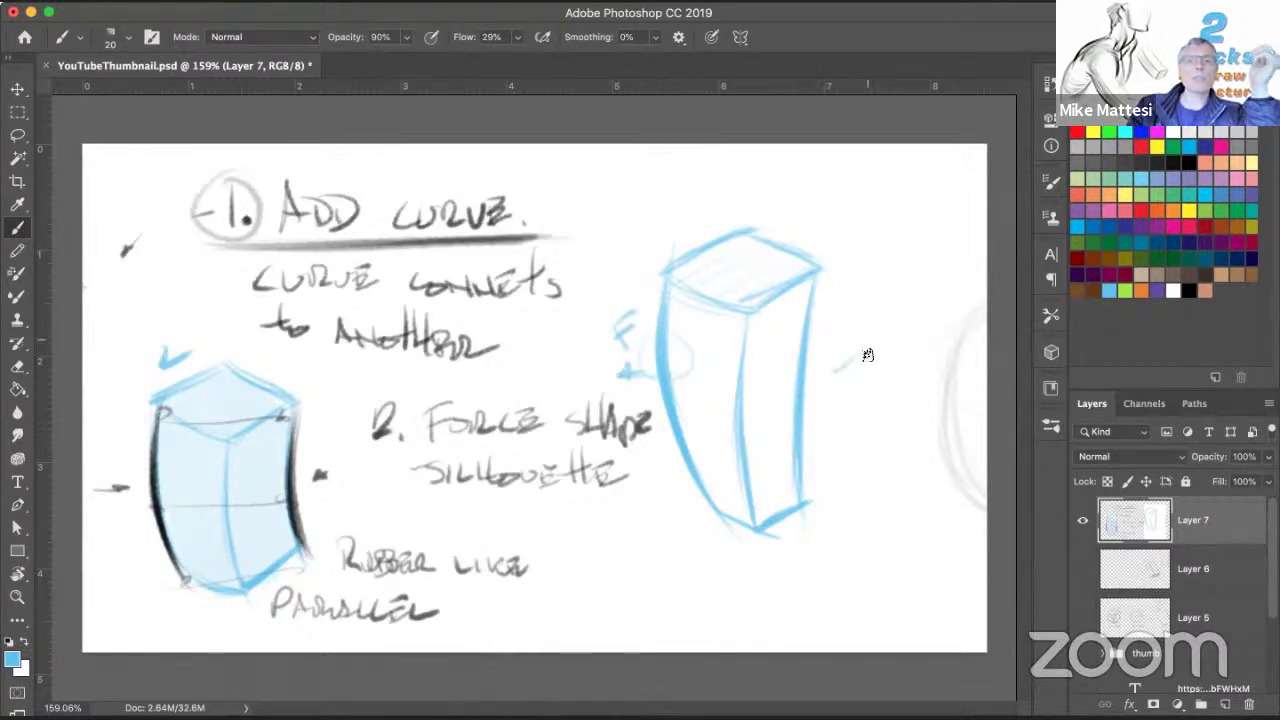
pyautogui.moveTo(871, 345); pyautogui.dragTo(874, 363)
pyautogui.moveTo(856, 488); pyautogui.dragTo(906, 482)
pyautogui.moveTo(848, 496); pyautogui.dragTo(892, 574)
pyautogui.moveTo(906, 484); pyautogui.dragTo(904, 584)
pyautogui.moveTo(906, 482); pyautogui.dragTo(910, 585)
pyautogui.moveTo(855, 484); pyautogui.dragTo(894, 574)
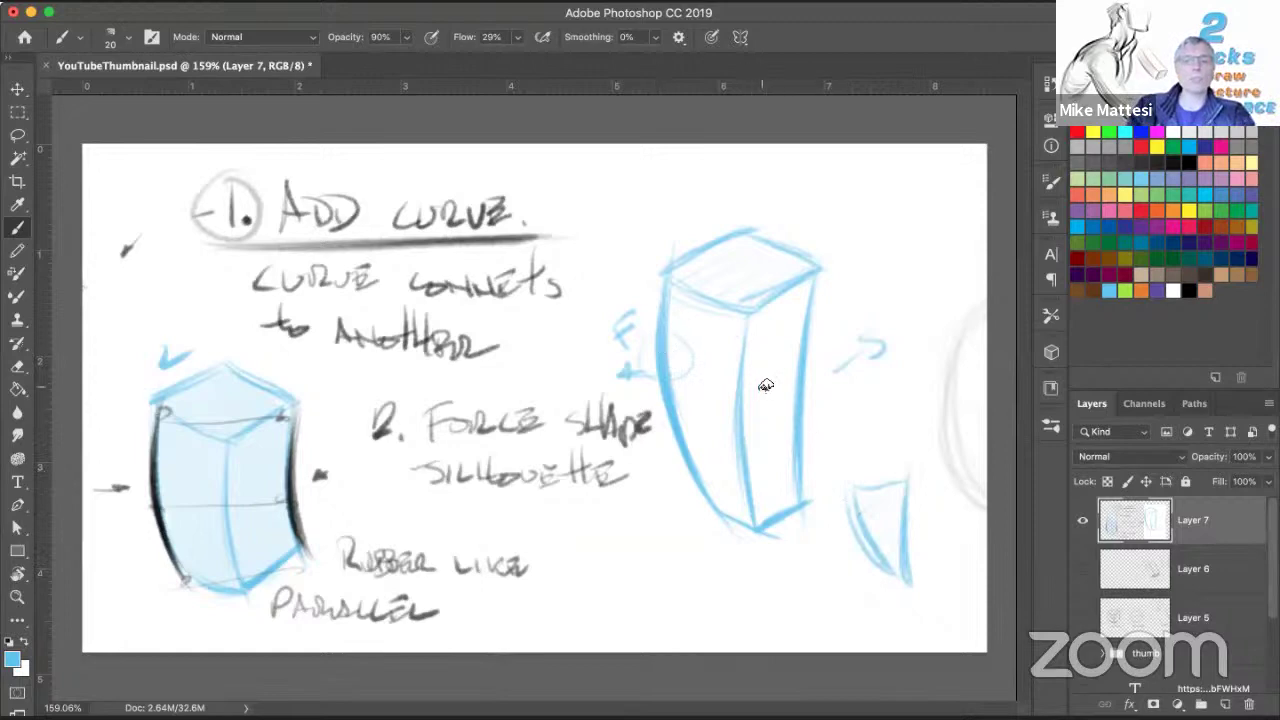
# Step: Enlarge the brush to 143 px at 20% opacity and tint the new box, the small force shape and the "1." and "2." light blue
pyautogui.keyDown('ctrl'); pyautogui.keyDown('alt'); pyautogui.moveTo(800, 396); pyautogui.dragTo(860, 390); pyautogui.keyUp('alt'); pyautogui.keyUp('ctrl')
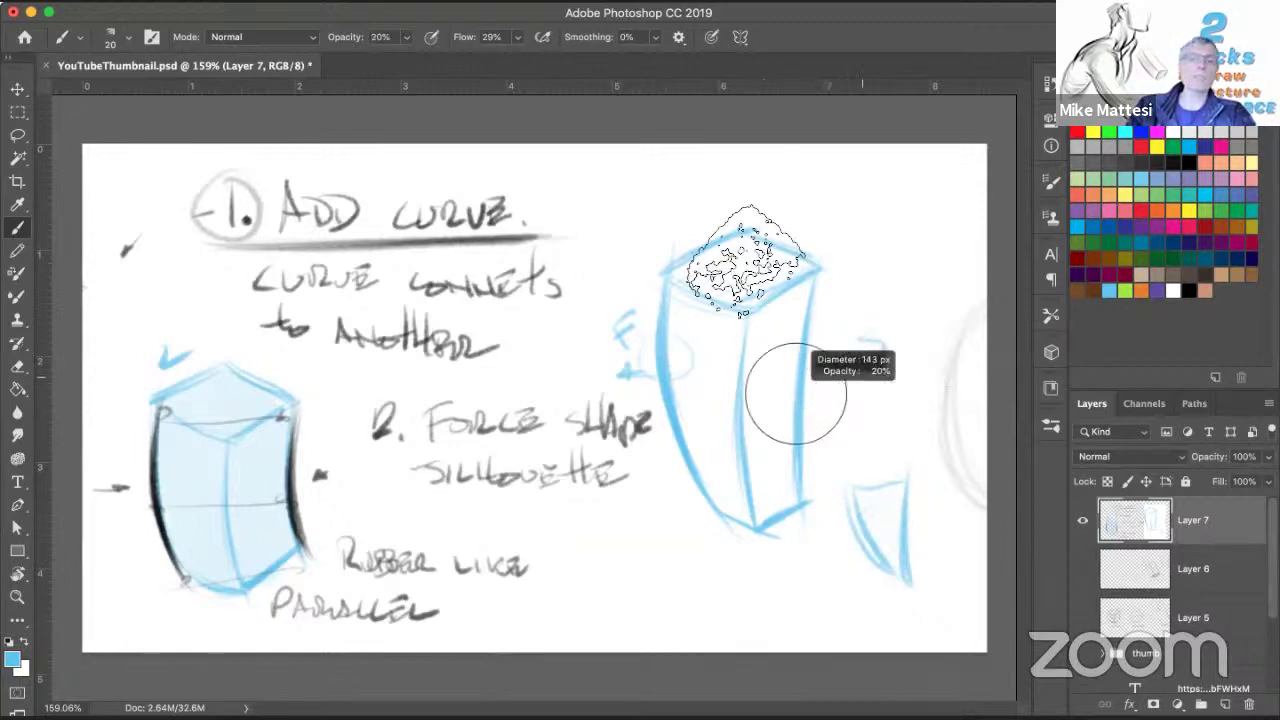
pyautogui.moveTo(718, 350)
pyautogui.mouseDown()
pyautogui.moveTo(798, 322)
pyautogui.moveTo(758, 468)
pyautogui.moveTo(720, 320)
pyautogui.moveTo(689, 320)
pyautogui.moveTo(738, 490)
pyautogui.moveTo(760, 498)
pyautogui.moveTo(700, 287)
pyautogui.moveTo(746, 268)
pyautogui.mouseUp()
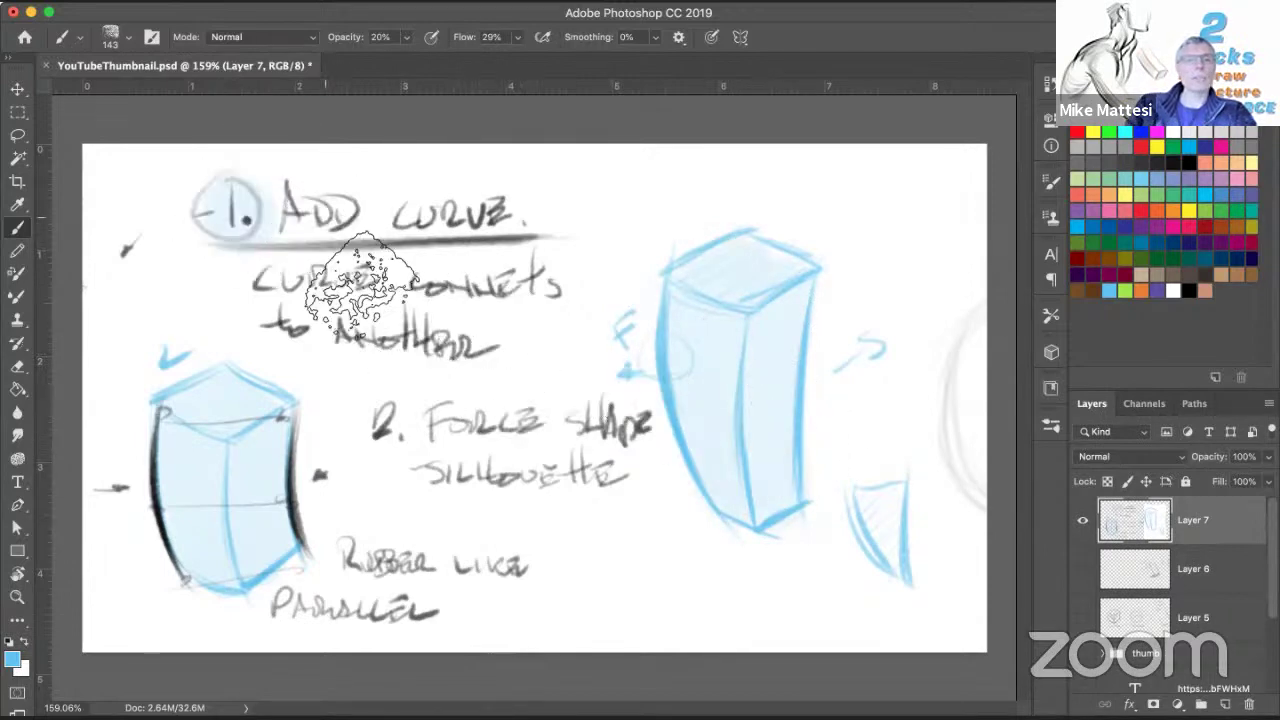
pyautogui.moveTo(389, 426); pyautogui.dragTo(395, 419)
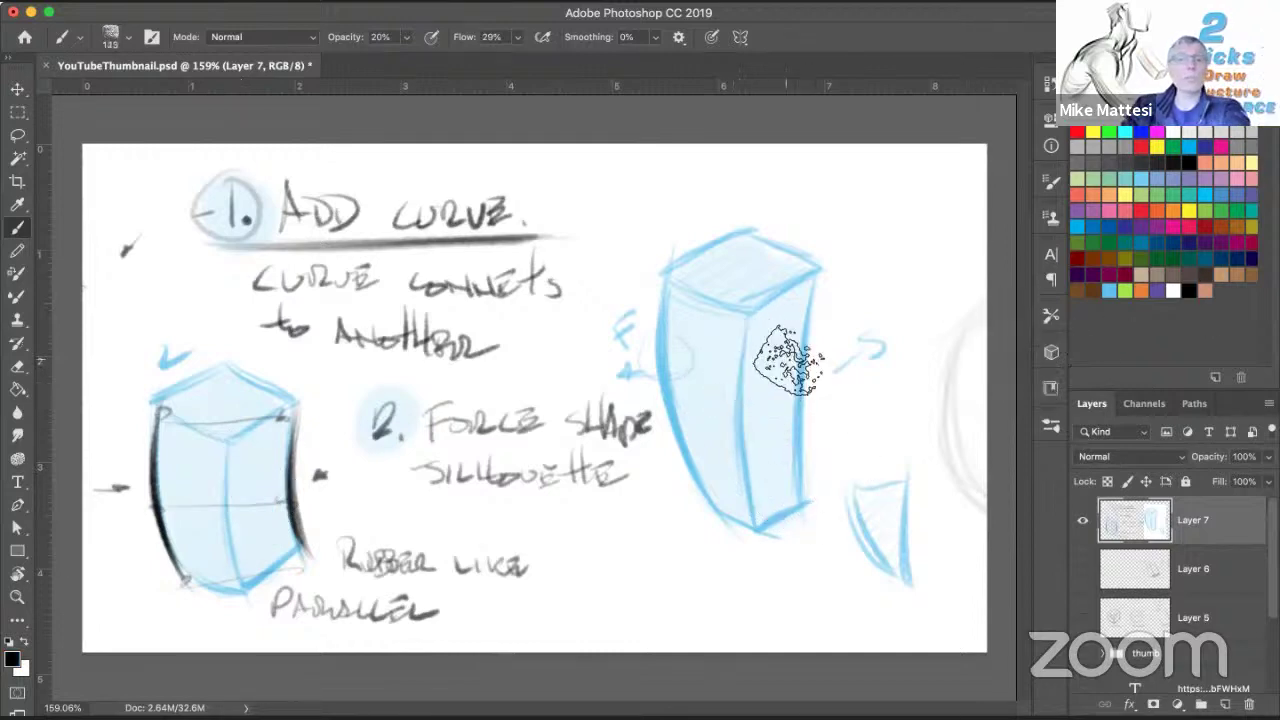
# Step: Set the black brush to size 30 at 100% opacity and circle the arrowed section of the parallel-sided box's outer curve
pyautogui.press('[')
pyautogui.press('[')
pyautogui.press('[')
pyautogui.press('[')
pyautogui.press('[')
pyautogui.press('[')
pyautogui.press('[')
pyautogui.press('[')
pyautogui.press('[')
pyautogui.press('[')
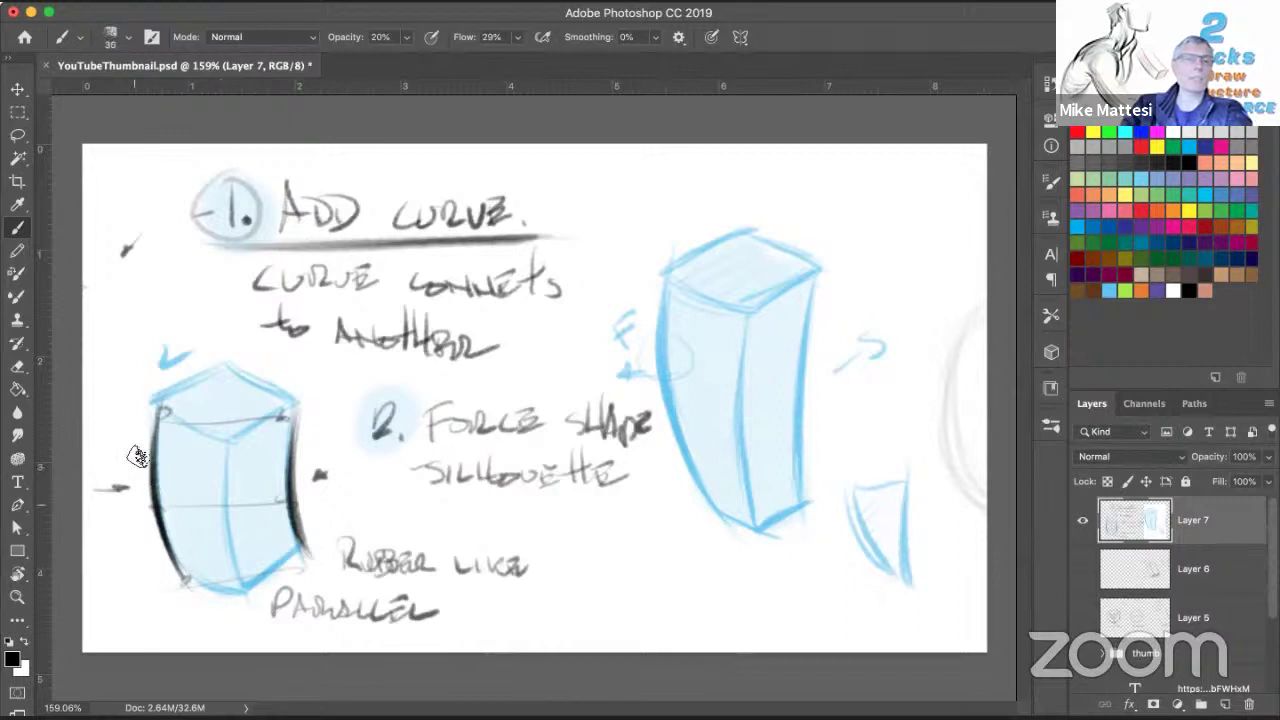
pyautogui.press('0')
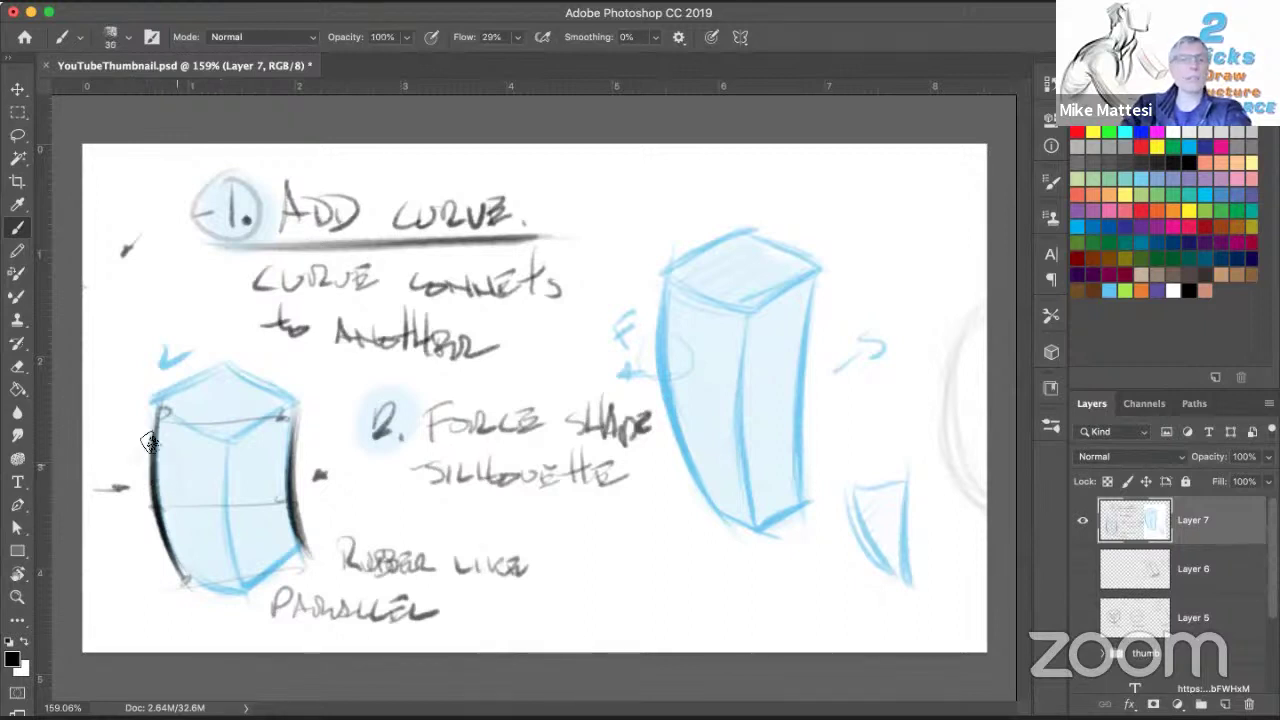
pyautogui.moveTo(162, 487); pyautogui.dragTo(165, 462)
pyautogui.press('[')
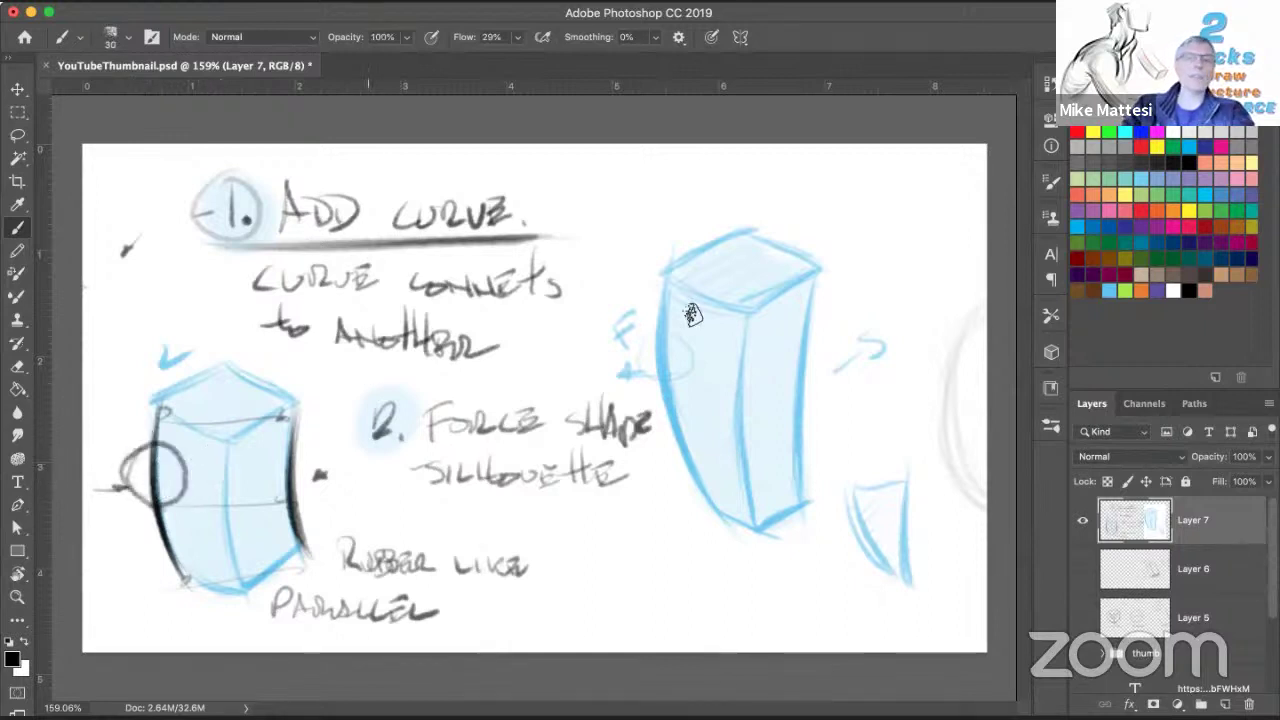
# Step: Trace the force-shaped box's curved and straighter outer sides in black, undoing a parallel curve tried for the straighter side
pyautogui.moveTo(667, 288)
pyautogui.mouseDown()
pyautogui.moveTo(666, 376)
pyautogui.moveTo(673, 337)
pyautogui.moveTo(737, 514)
pyautogui.mouseUp()
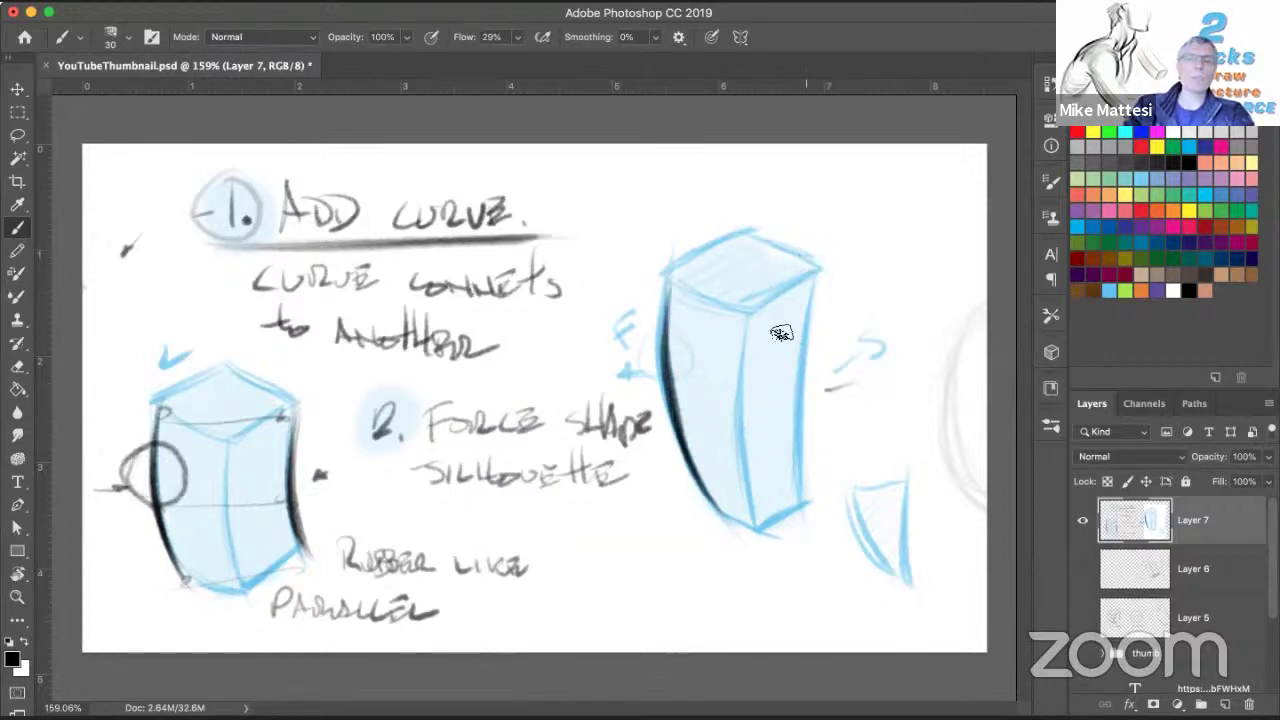
pyautogui.moveTo(804, 263); pyautogui.dragTo(820, 527)
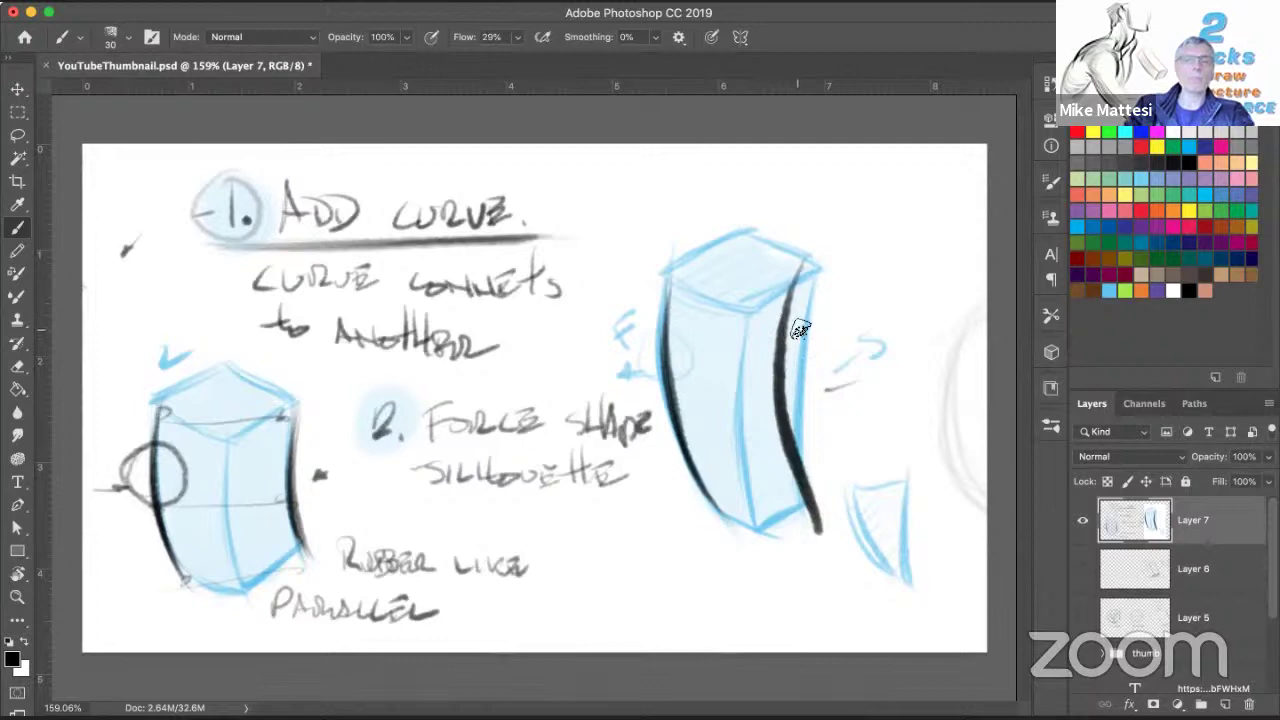
pyautogui.hotkey('ctrl', 'z')
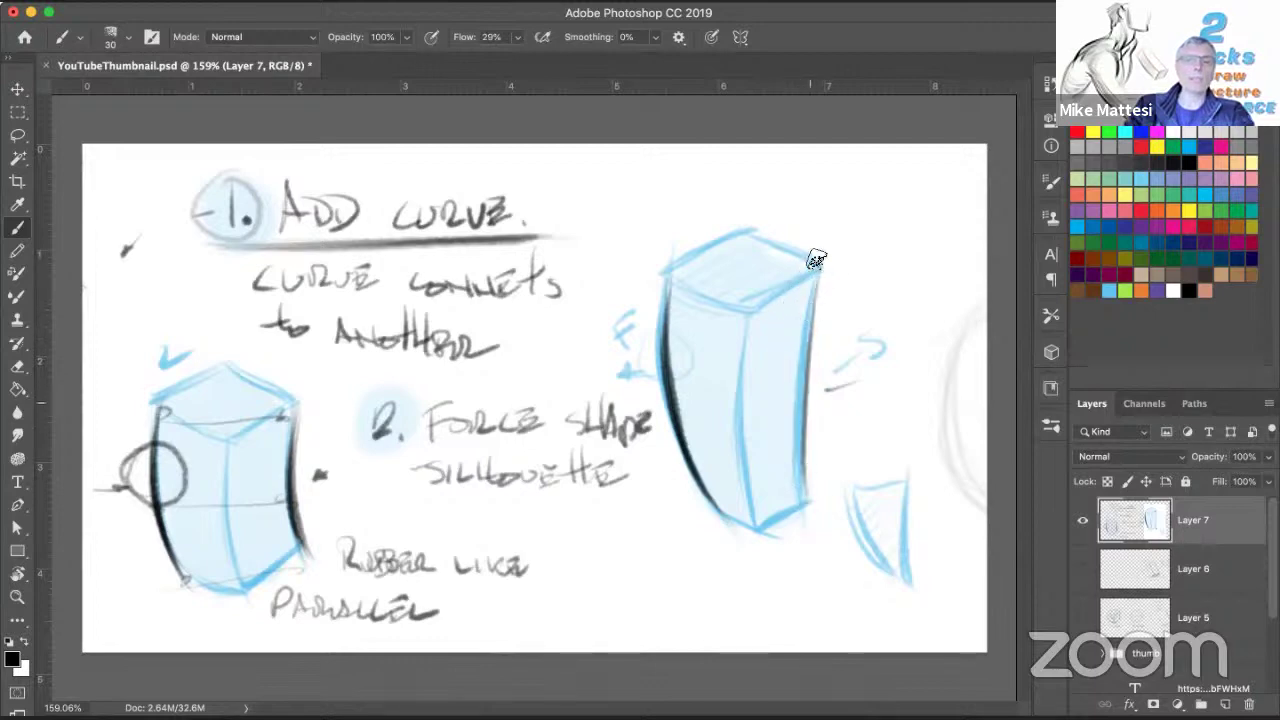
pyautogui.moveTo(817, 262); pyautogui.dragTo(805, 502)
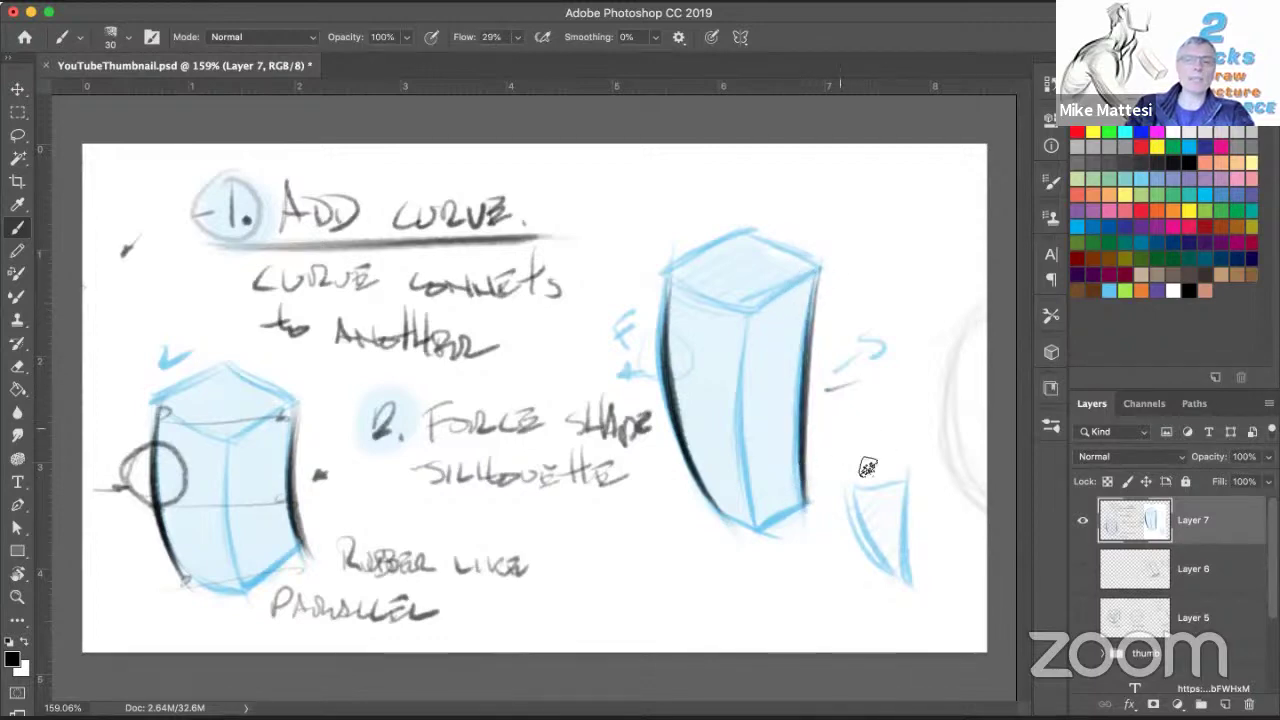
# Step: Draw a black arrow from the box to the small force shape and trace that shape's curved and straight sides
pyautogui.moveTo(842, 402); pyautogui.dragTo(910, 580)
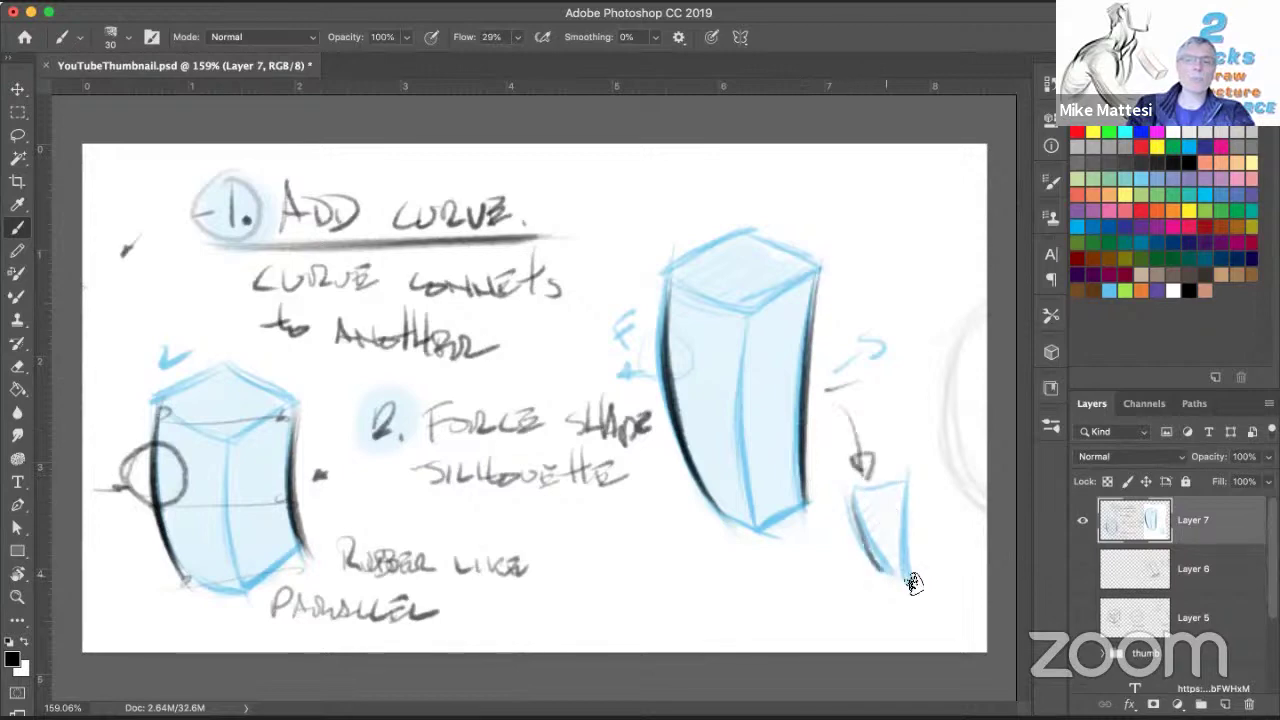
pyautogui.moveTo(913, 479); pyautogui.dragTo(911, 582)
pyautogui.moveTo(852, 496); pyautogui.dragTo(906, 582)
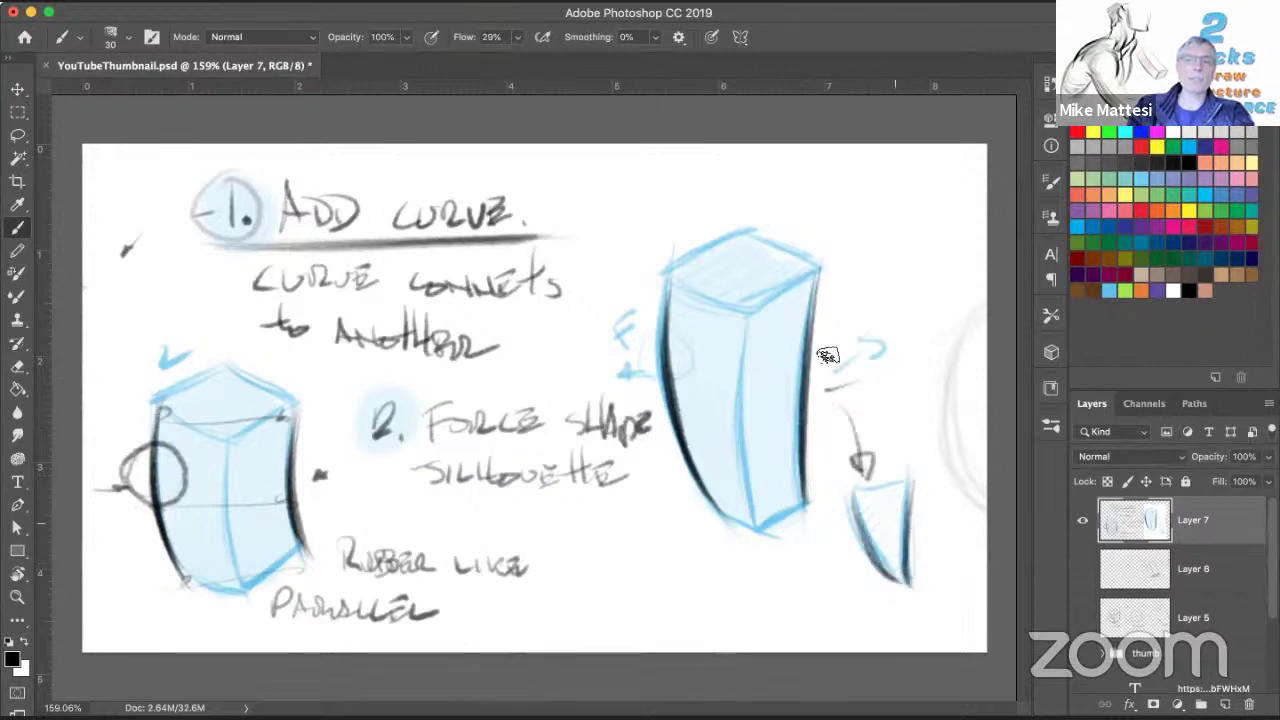
# Step: Trace the force-shaped box's central vertical edge and the edges of its bottom and top face in black
pyautogui.moveTo(746, 345); pyautogui.dragTo(748, 476)
pyautogui.moveTo(754, 300)
pyautogui.mouseDown()
pyautogui.moveTo(754, 522)
pyautogui.moveTo(746, 446)
pyautogui.mouseUp()
pyautogui.moveTo(754, 394)
pyautogui.mouseDown()
pyautogui.moveTo(760, 528)
pyautogui.moveTo(780, 516)
pyautogui.moveTo(762, 529)
pyautogui.mouseUp()
pyautogui.moveTo(688, 284)
pyautogui.mouseDown()
pyautogui.moveTo(749, 314)
pyautogui.moveTo(812, 278)
pyautogui.mouseUp()
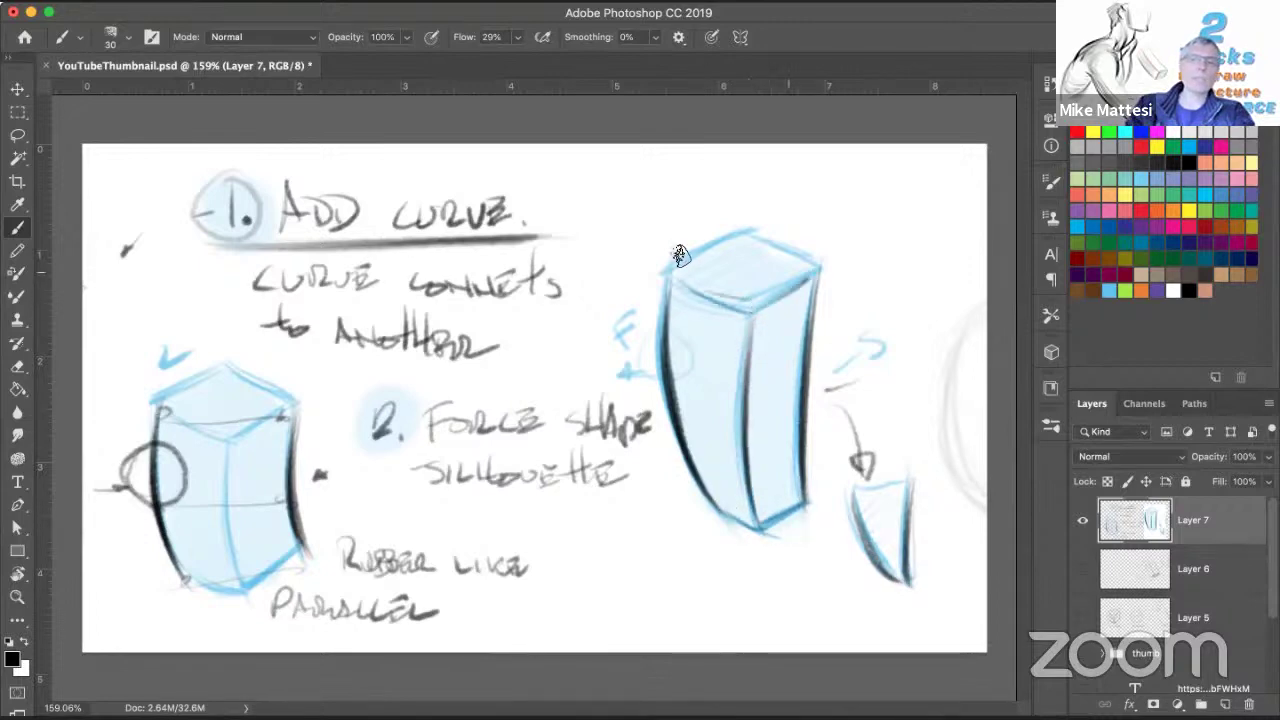
pyautogui.moveTo(676, 262)
pyautogui.mouseDown()
pyautogui.moveTo(756, 233)
pyautogui.moveTo(812, 266)
pyautogui.mouseUp()
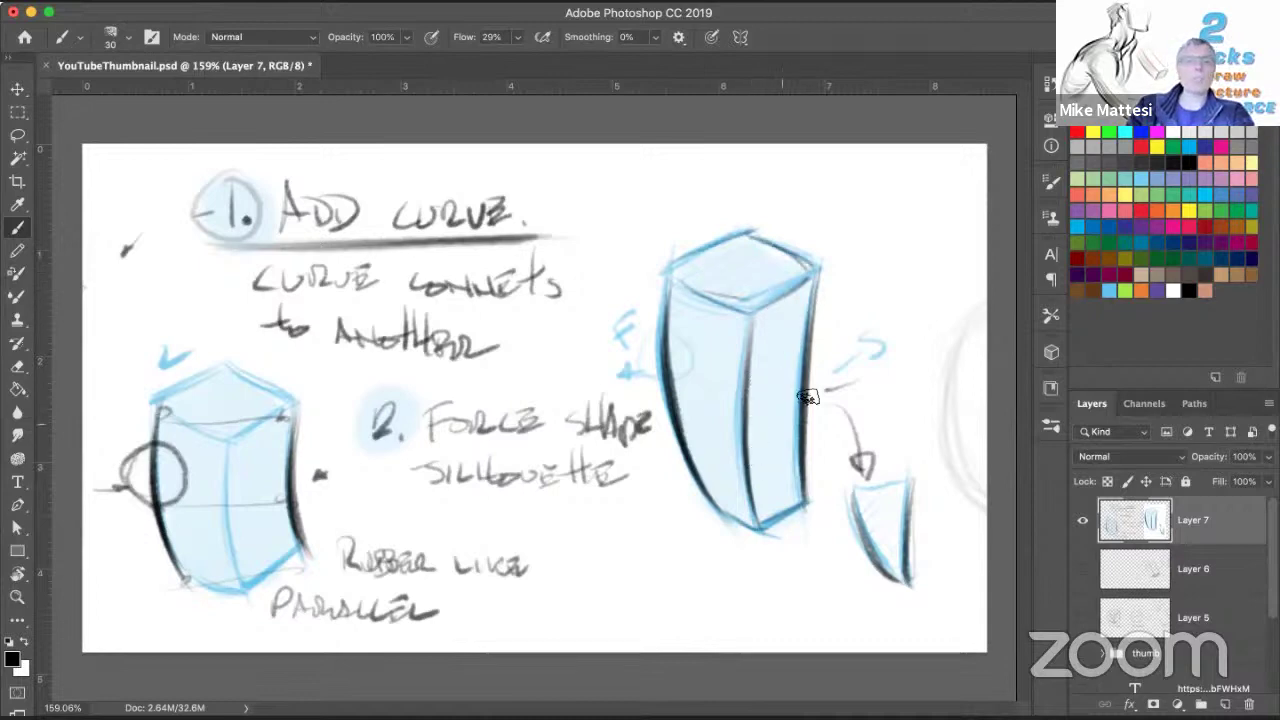
# Step: Extend the force-shaped box's sides and central edge downward in black as a short connecting section, marking its lower corner with a small loop
pyautogui.moveTo(746, 316); pyautogui.dragTo(734, 518)
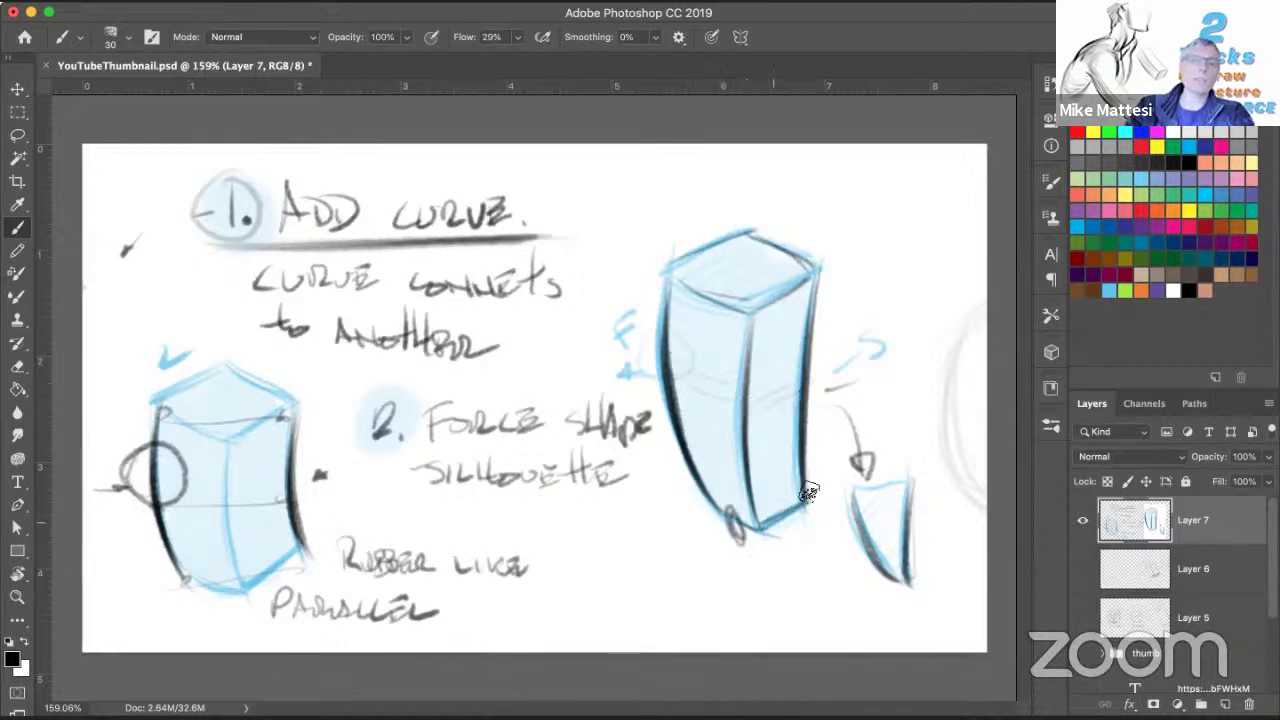
pyautogui.moveTo(804, 492); pyautogui.dragTo(806, 545)
pyautogui.moveTo(806, 500)
pyautogui.mouseDown()
pyautogui.moveTo(803, 558)
pyautogui.moveTo(761, 569)
pyautogui.mouseUp()
pyautogui.moveTo(717, 518); pyautogui.dragTo(722, 557)
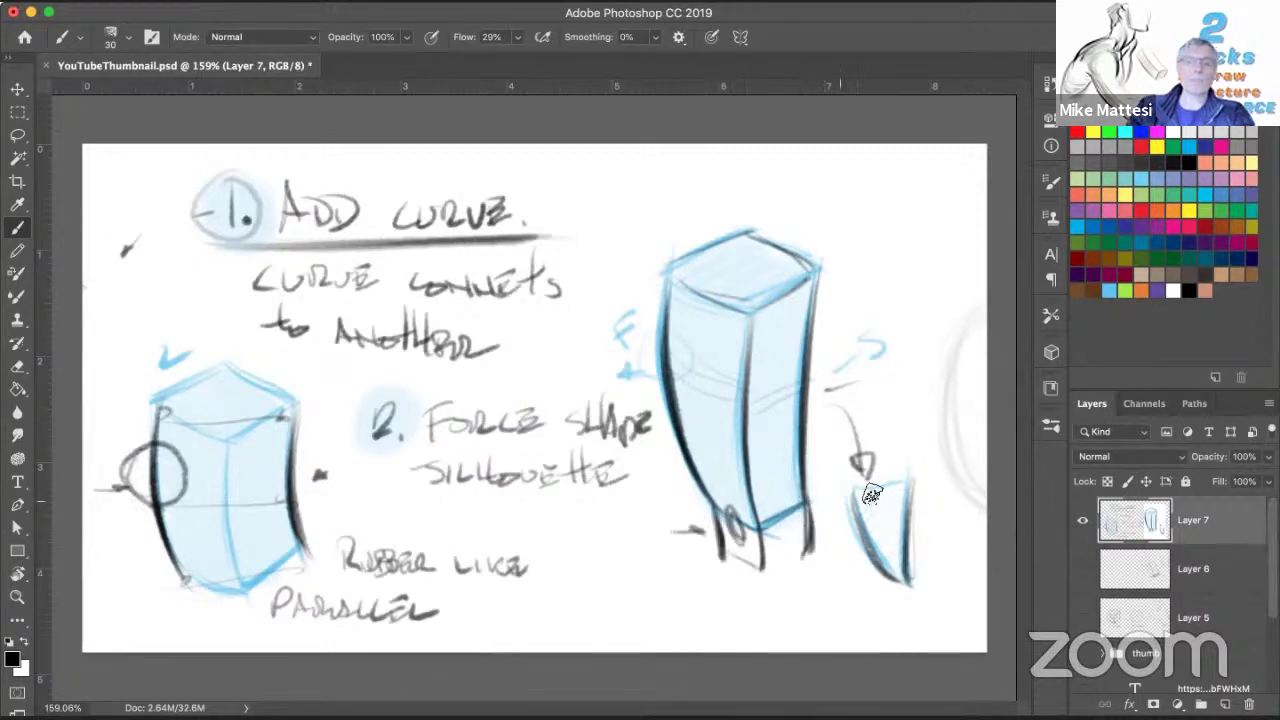
# Step: Restore black as the brush colour, darken the connector's loop and draw arrows following the box's curved side and the connector's straight side
pyautogui.keyDown('alt'); pyautogui.click(878, 452); pyautogui.keyUp('alt')
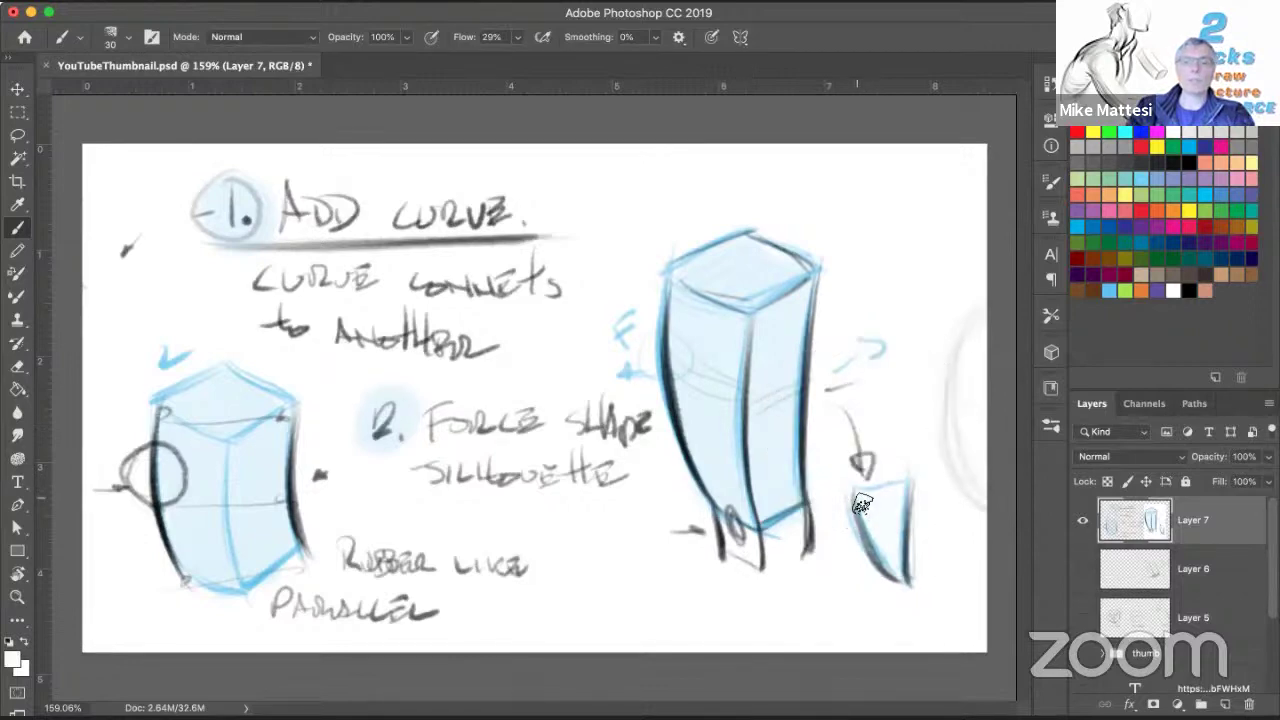
pyautogui.keyDown('ctrl'); pyautogui.moveTo(855, 474); pyautogui.dragTo(842, 404); pyautogui.keyUp('ctrl')
pyautogui.scroll(-2, 842, 404)
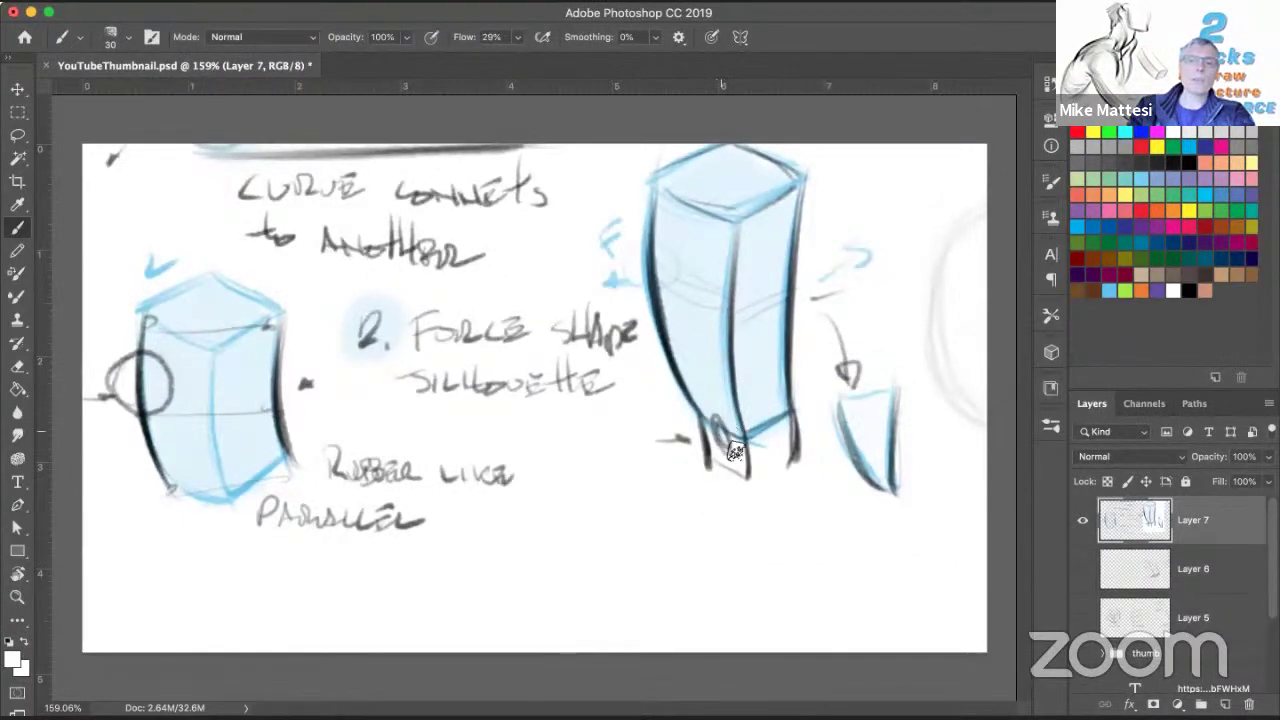
pyautogui.press('x')
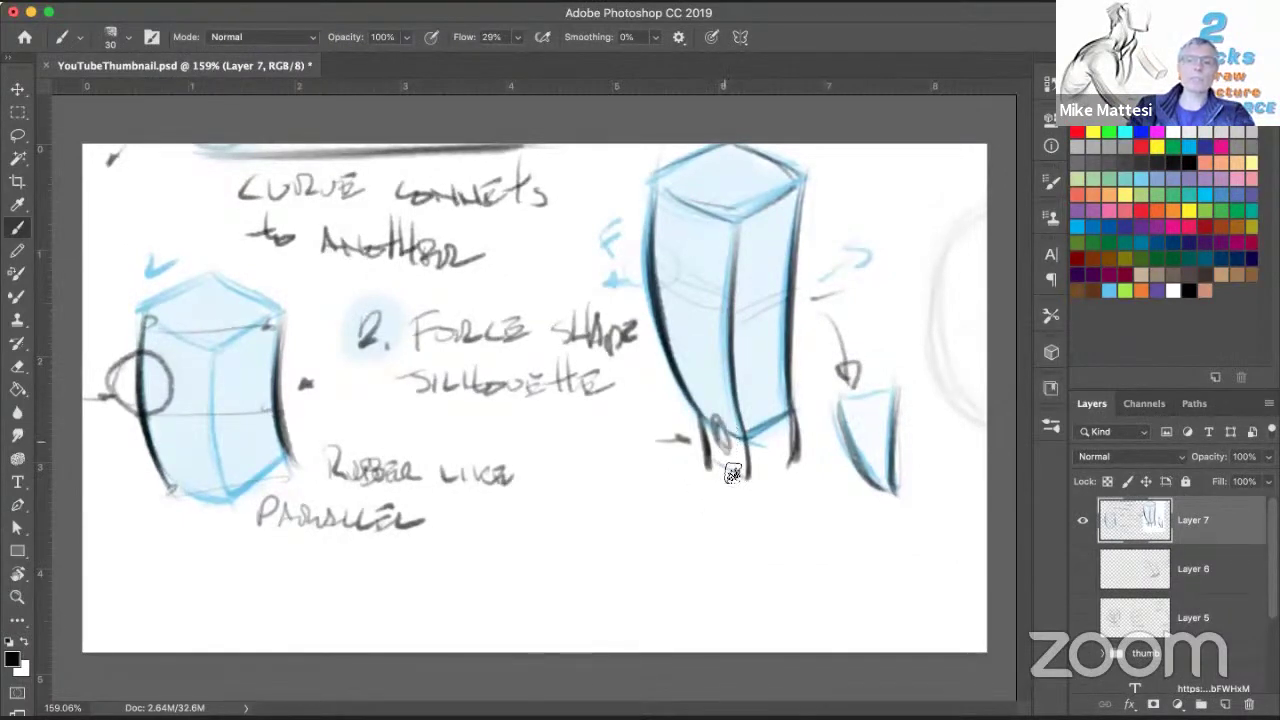
pyautogui.moveTo(731, 473)
pyautogui.mouseDown()
pyautogui.moveTo(738, 484)
pyautogui.moveTo(694, 500)
pyautogui.moveTo(694, 520)
pyautogui.mouseUp()
pyautogui.moveTo(634, 255); pyautogui.dragTo(650, 364)
pyautogui.moveTo(817, 422); pyautogui.dragTo(810, 474)
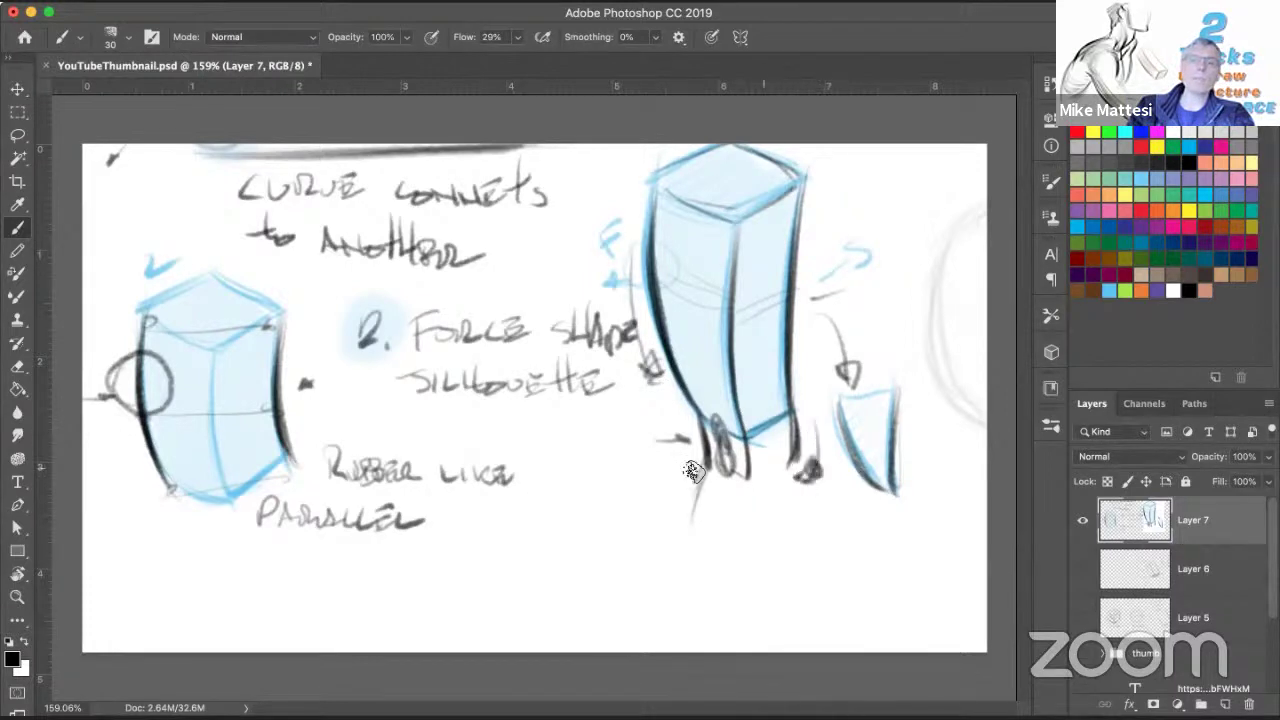
# Step: Draw a second form below the connector in black, with a curved outer side, a central edge and a straighter opposite side
pyautogui.moveTo(695, 472); pyautogui.dragTo(686, 526)
pyautogui.moveTo(700, 472)
pyautogui.mouseDown()
pyautogui.moveTo(693, 554)
pyautogui.moveTo(723, 636)
pyautogui.mouseUp()
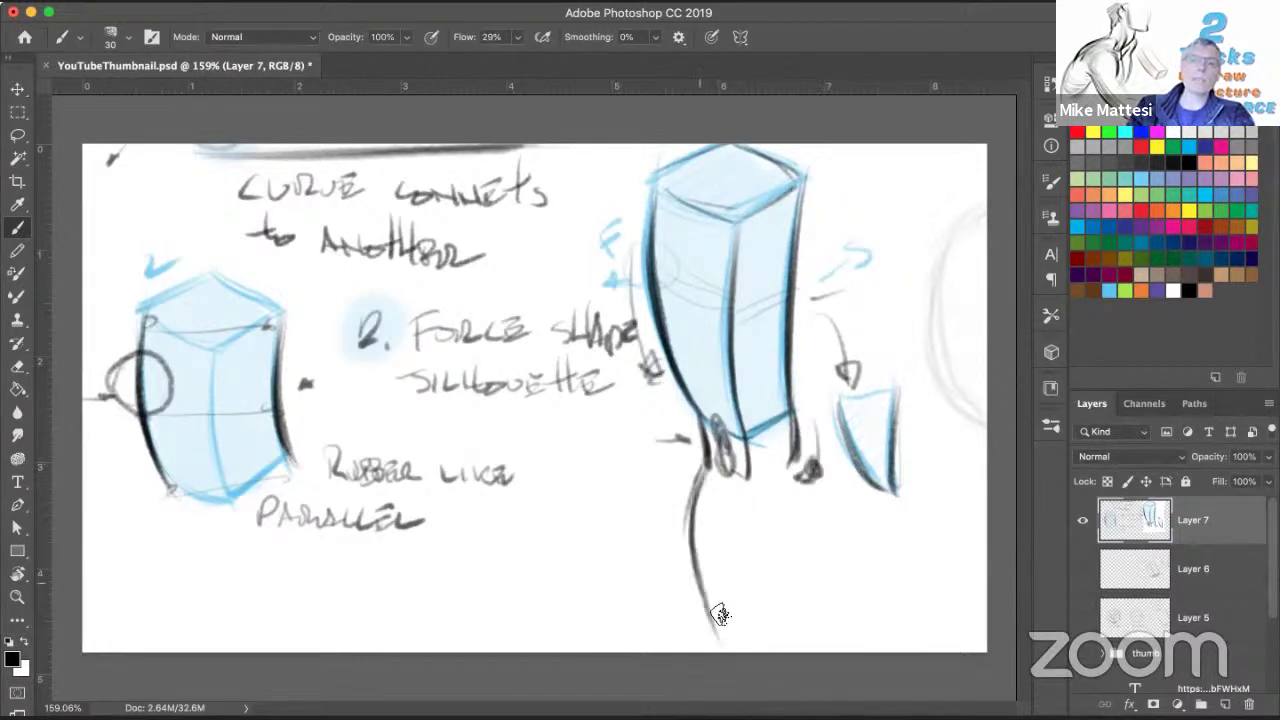
pyautogui.moveTo(700, 477); pyautogui.dragTo(728, 636)
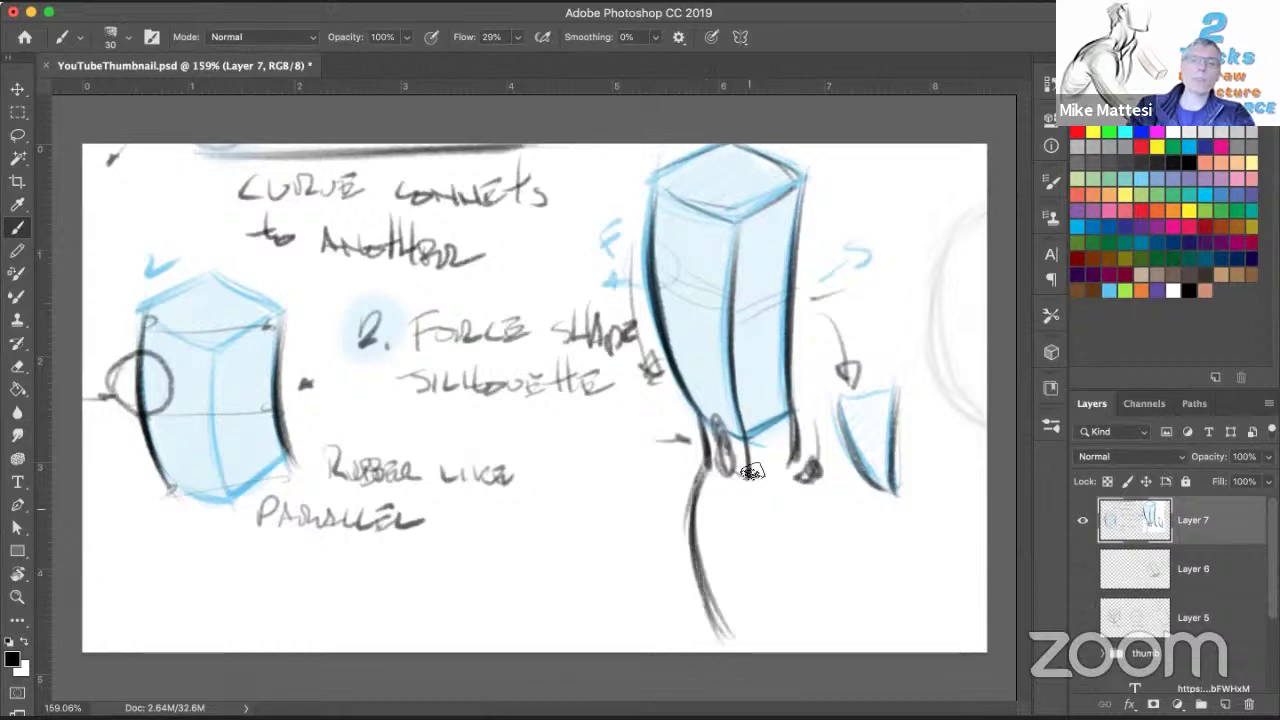
pyautogui.moveTo(748, 468); pyautogui.dragTo(771, 642)
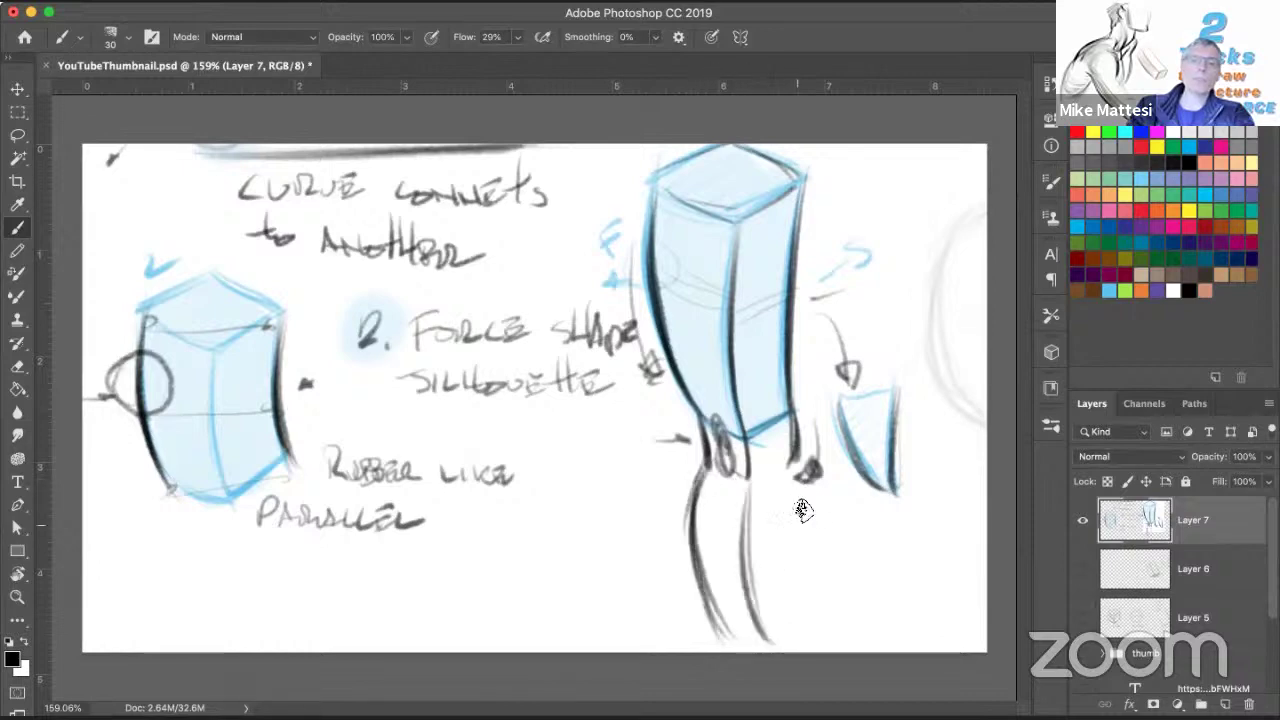
pyautogui.moveTo(796, 484); pyautogui.dragTo(802, 606)
pyautogui.moveTo(797, 524); pyautogui.dragTo(806, 625)
pyautogui.moveTo(794, 468); pyautogui.dragTo(806, 637)
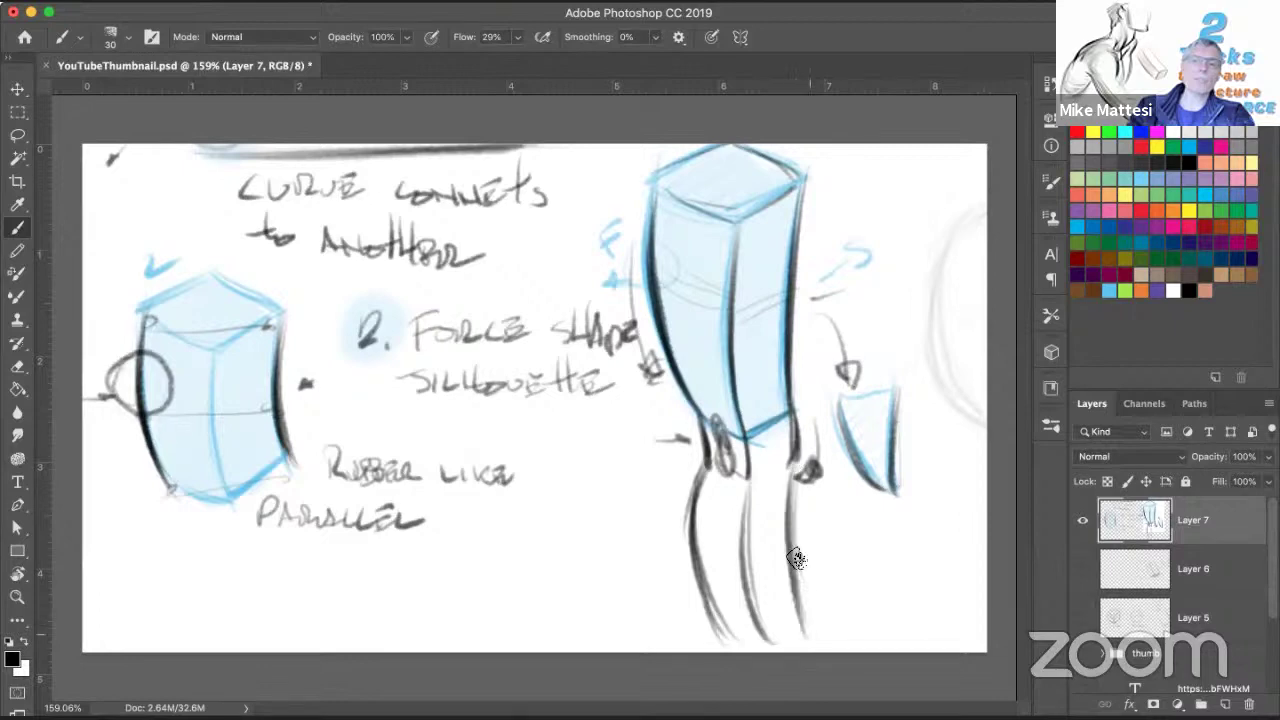
# Step: Add cross-contour lines over both faces of the lower form and a curved downward arrow beside its outer curve
pyautogui.moveTo(768, 474)
pyautogui.mouseDown()
pyautogui.moveTo(798, 466)
pyautogui.moveTo(722, 490)
pyautogui.moveTo(700, 516)
pyautogui.mouseUp()
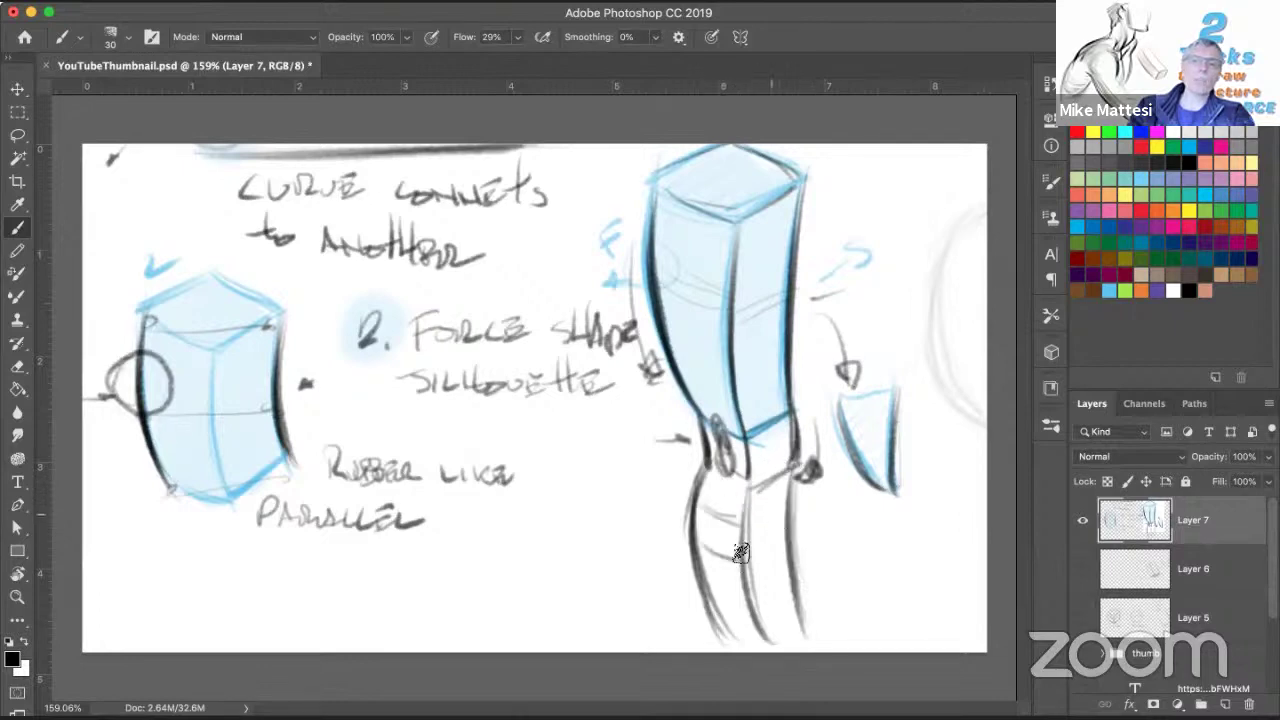
pyautogui.moveTo(762, 543)
pyautogui.mouseDown()
pyautogui.moveTo(786, 552)
pyautogui.moveTo(786, 572)
pyautogui.mouseUp()
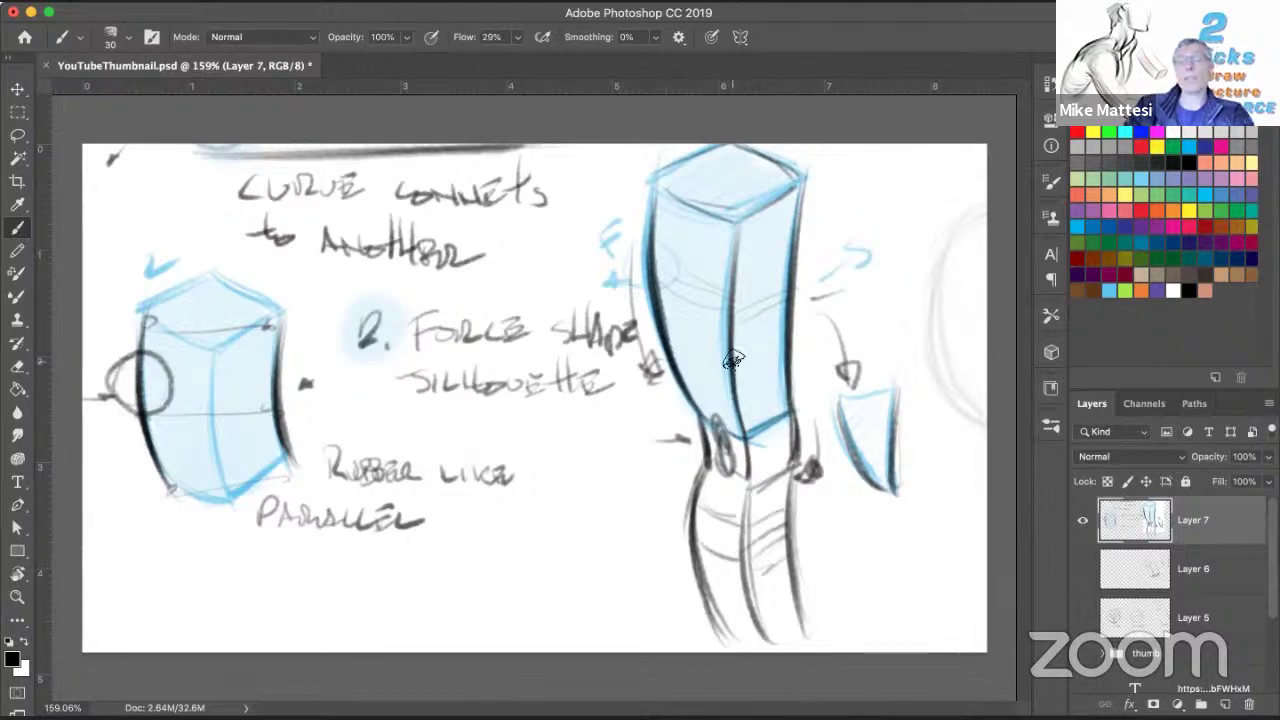
pyautogui.moveTo(680, 483)
pyautogui.mouseDown()
pyautogui.moveTo(659, 530)
pyautogui.moveTo(672, 610)
pyautogui.moveTo(668, 590)
pyautogui.moveTo(679, 594)
pyautogui.mouseUp()
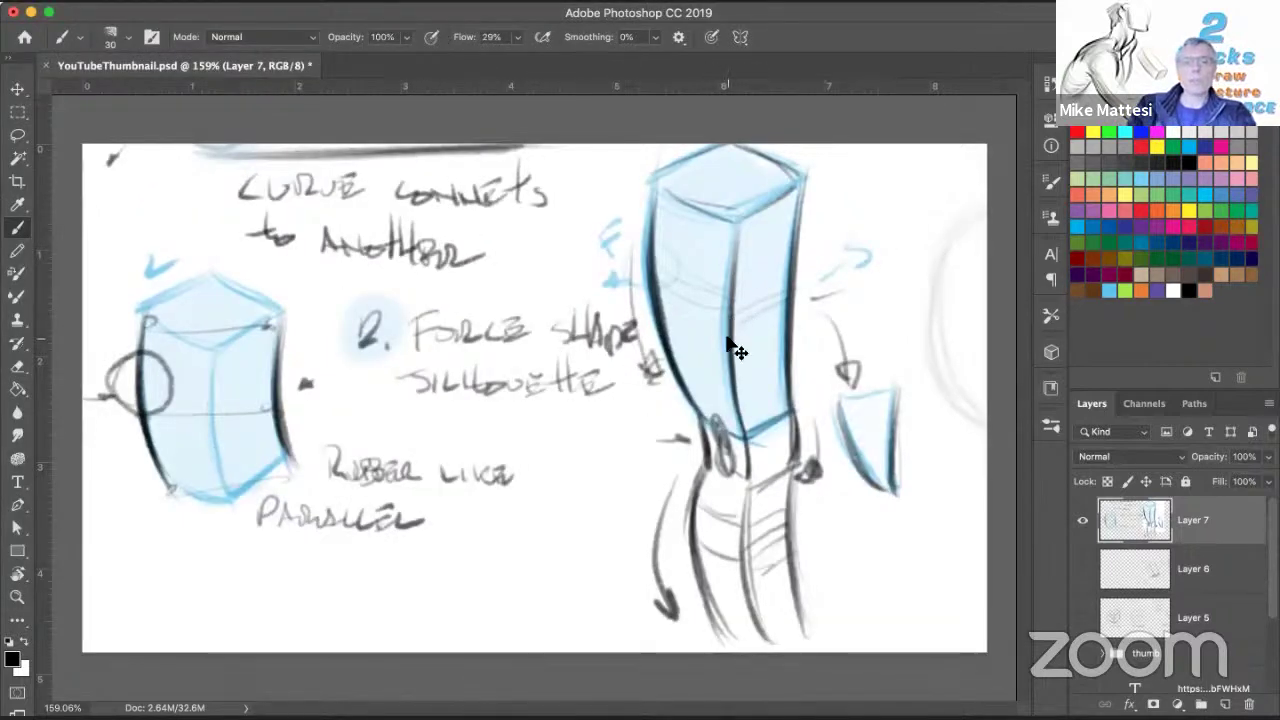
# Step: Redraw the four edges of the force-shaped box's top face as outward-bowing black curves, undoing one misplaced stroke
pyautogui.scroll(3, 740, 407)
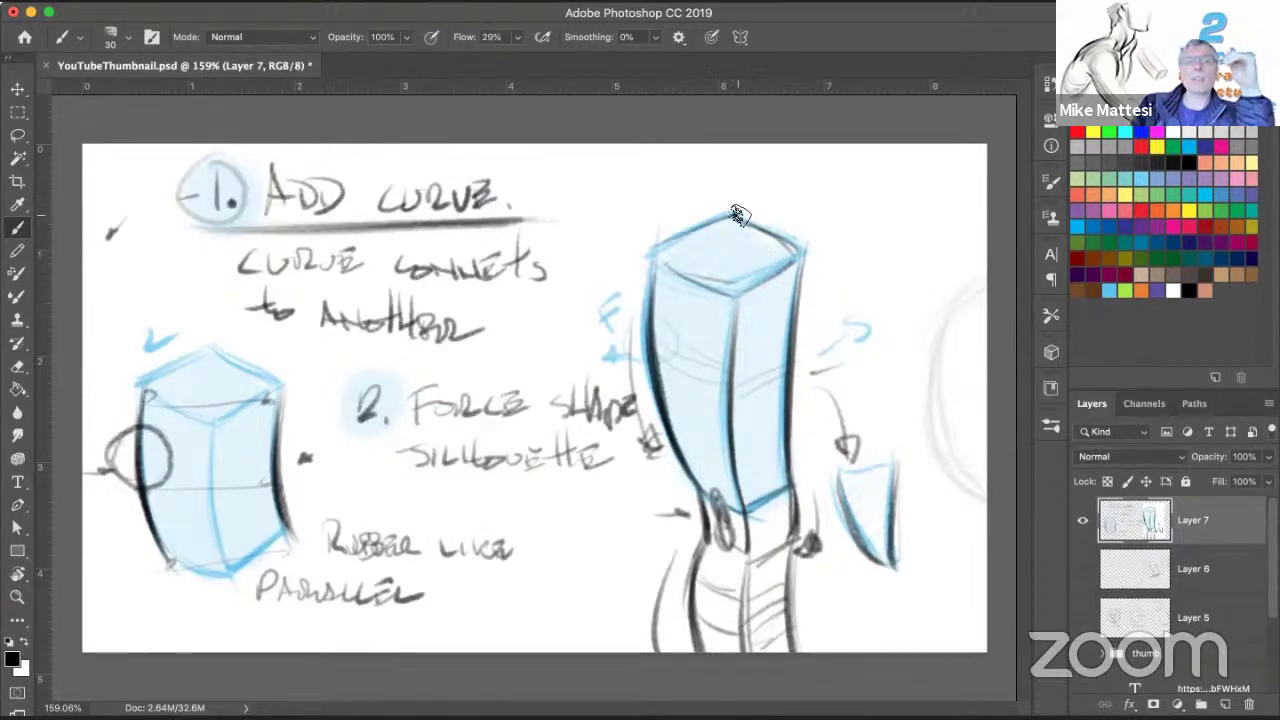
pyautogui.moveTo(655, 250)
pyautogui.mouseDown()
pyautogui.moveTo(724, 214)
pyautogui.moveTo(661, 254)
pyautogui.mouseUp()
pyautogui.moveTo(742, 212)
pyautogui.mouseDown()
pyautogui.moveTo(672, 238)
pyautogui.moveTo(723, 289)
pyautogui.mouseUp()
pyautogui.hotkey('ctrl', 'z')
pyautogui.moveTo(660, 258); pyautogui.dragTo(722, 285)
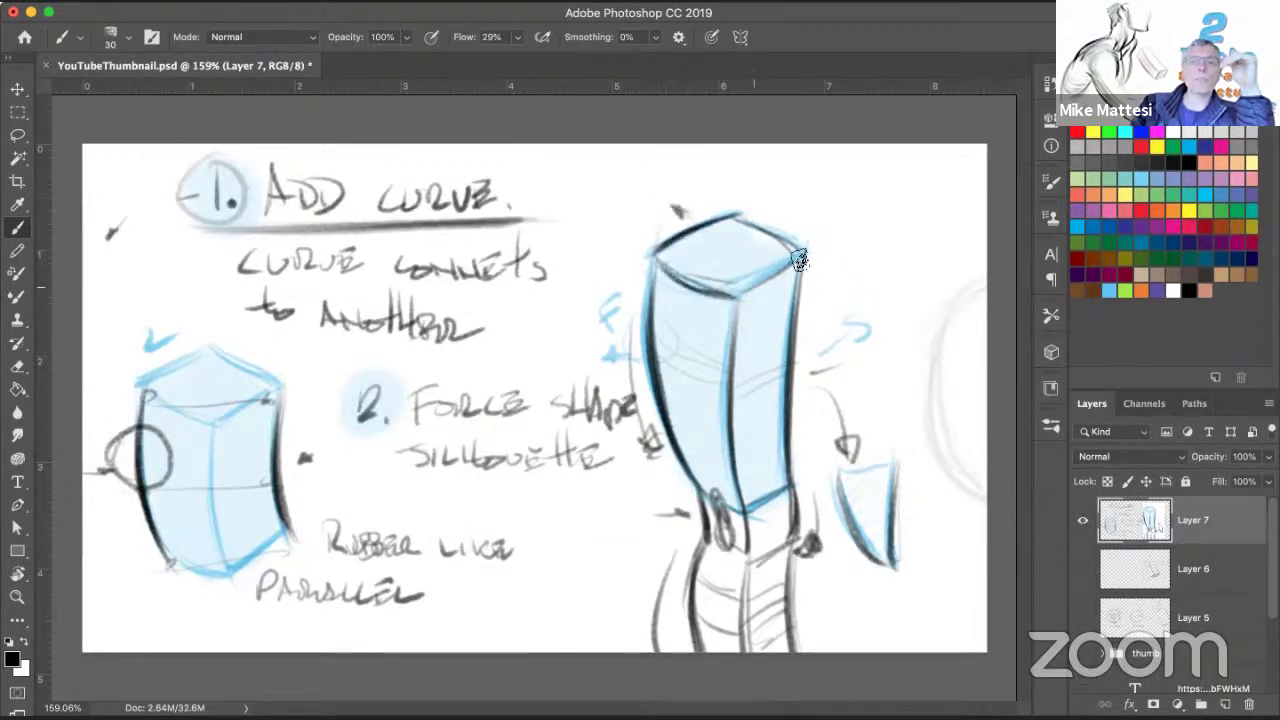
pyautogui.moveTo(799, 255); pyautogui.dragTo(735, 292)
pyautogui.moveTo(735, 292); pyautogui.dragTo(801, 260)
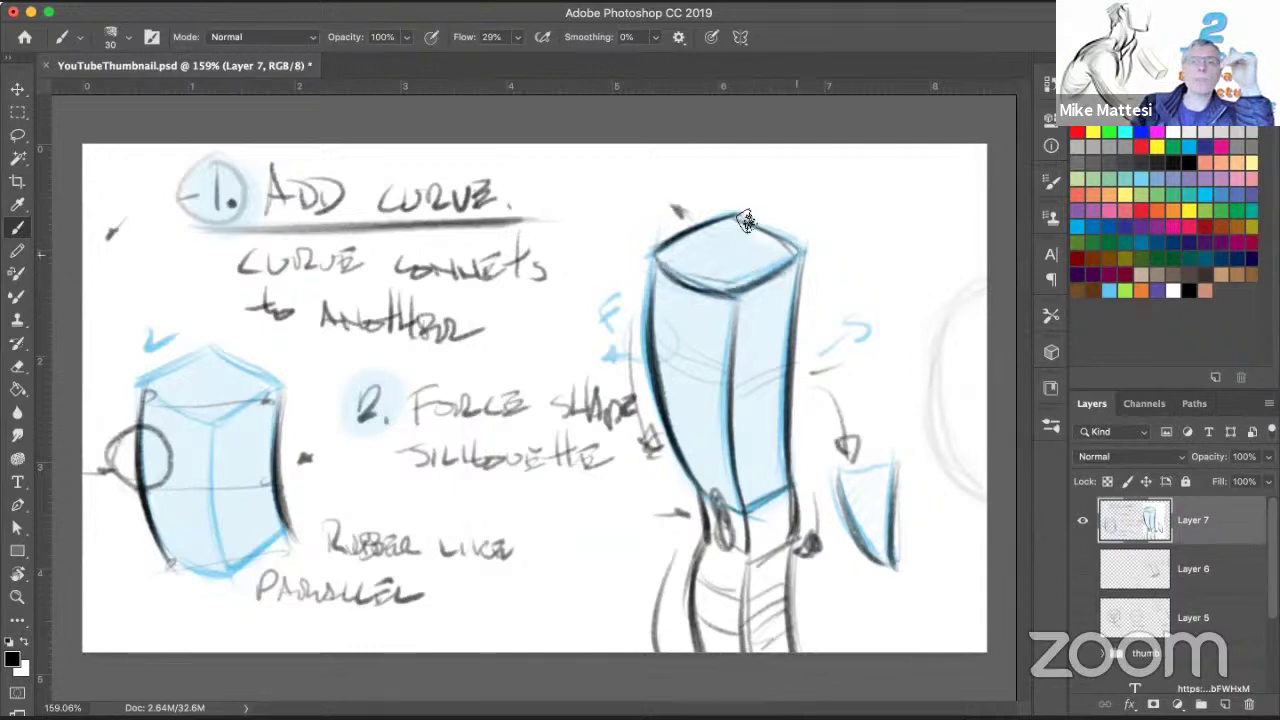
pyautogui.moveTo(741, 215)
pyautogui.mouseDown()
pyautogui.moveTo(802, 252)
pyautogui.moveTo(664, 247)
pyautogui.mouseUp()
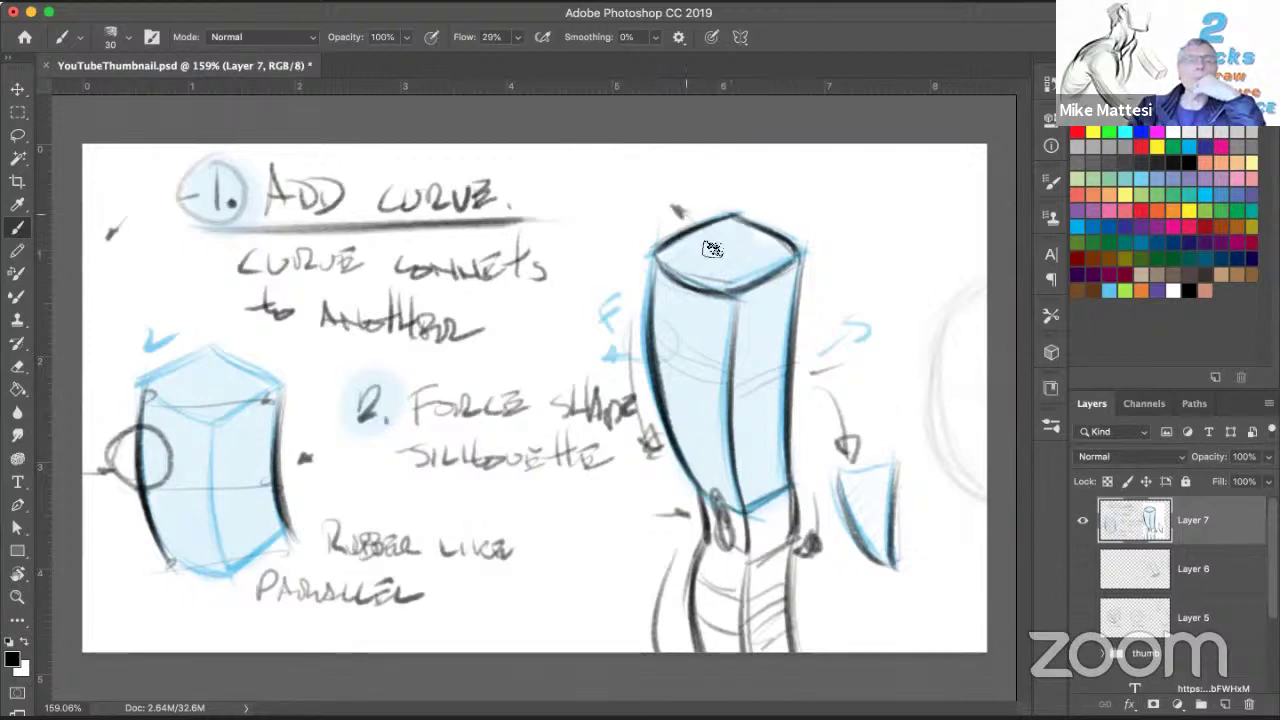
# Step: Draw outward arrows across the top face's front edges and wrap curved cross-contour bands around the upper part of the box
pyautogui.moveTo(704, 277); pyautogui.dragTo(683, 297)
pyautogui.moveTo(752, 269); pyautogui.dragTo(774, 302)
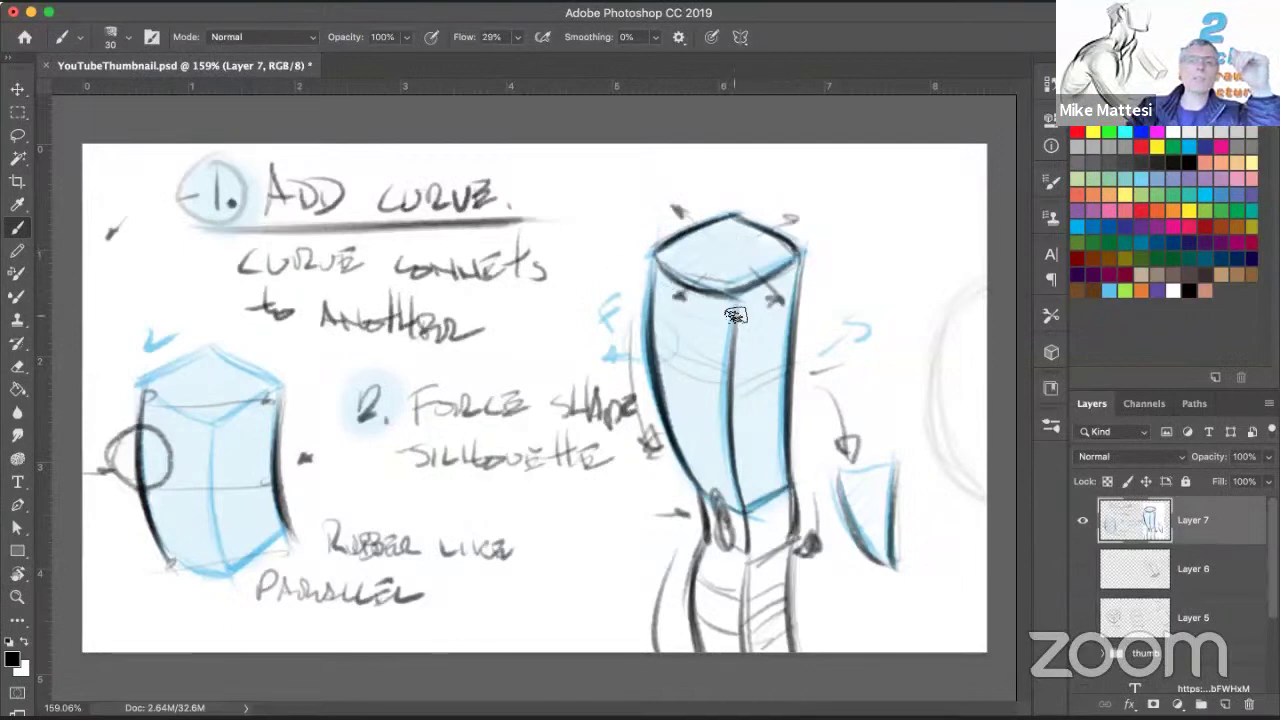
pyautogui.moveTo(698, 293); pyautogui.dragTo(752, 308)
pyautogui.moveTo(655, 315); pyautogui.dragTo(741, 343)
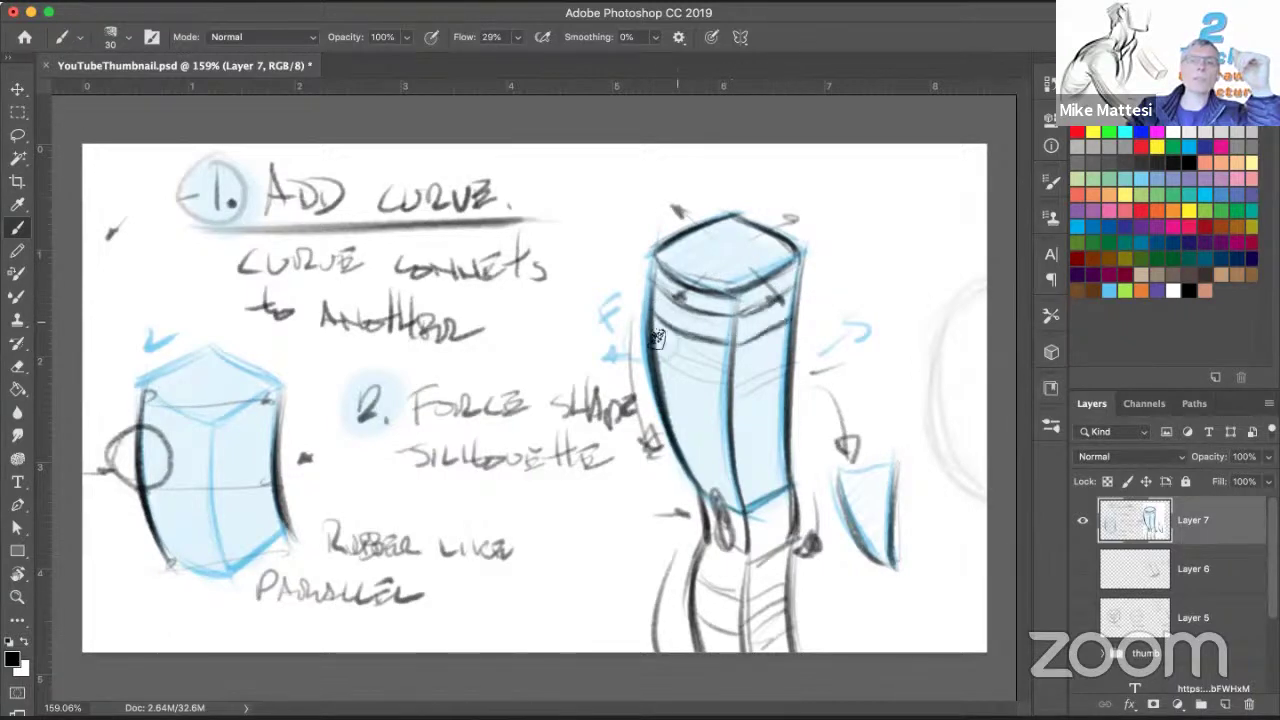
pyautogui.moveTo(656, 345); pyautogui.dragTo(726, 378)
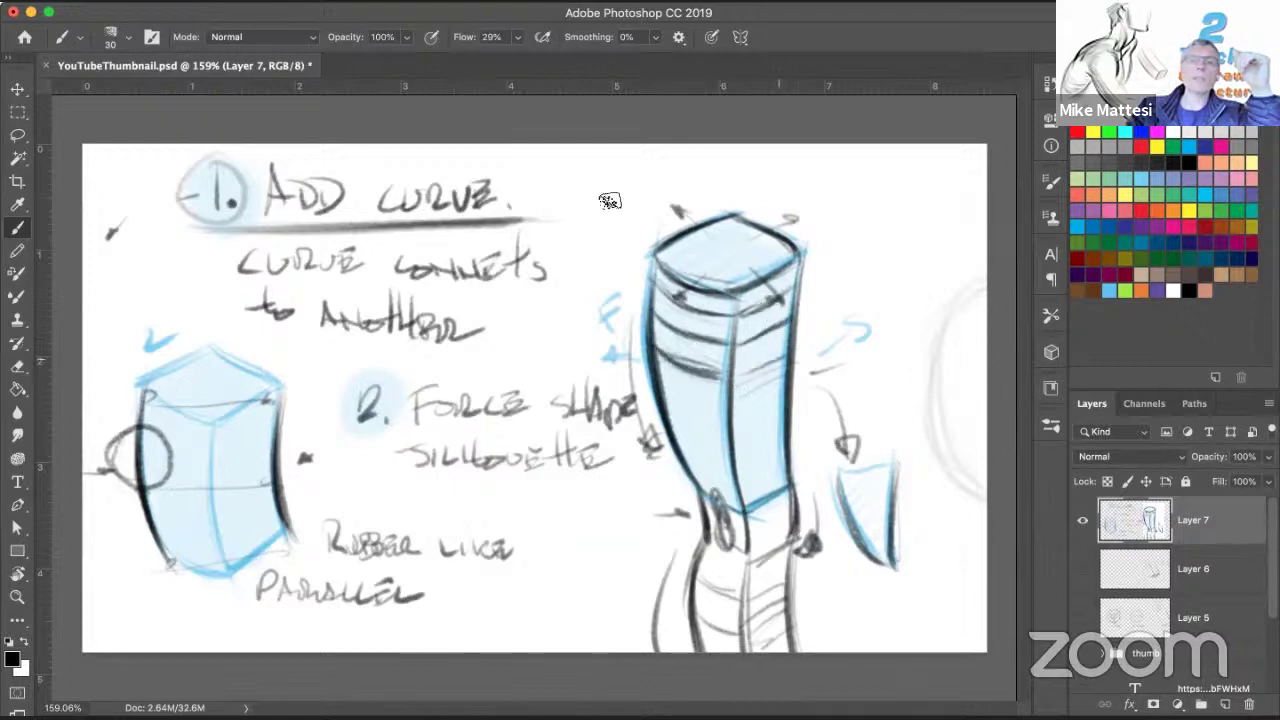
# Step: Draw bold perspective lines along the top and bottom edges of the box's curved-side face, extending them outward past the box
pyautogui.moveTo(588, 210); pyautogui.dragTo(735, 311)
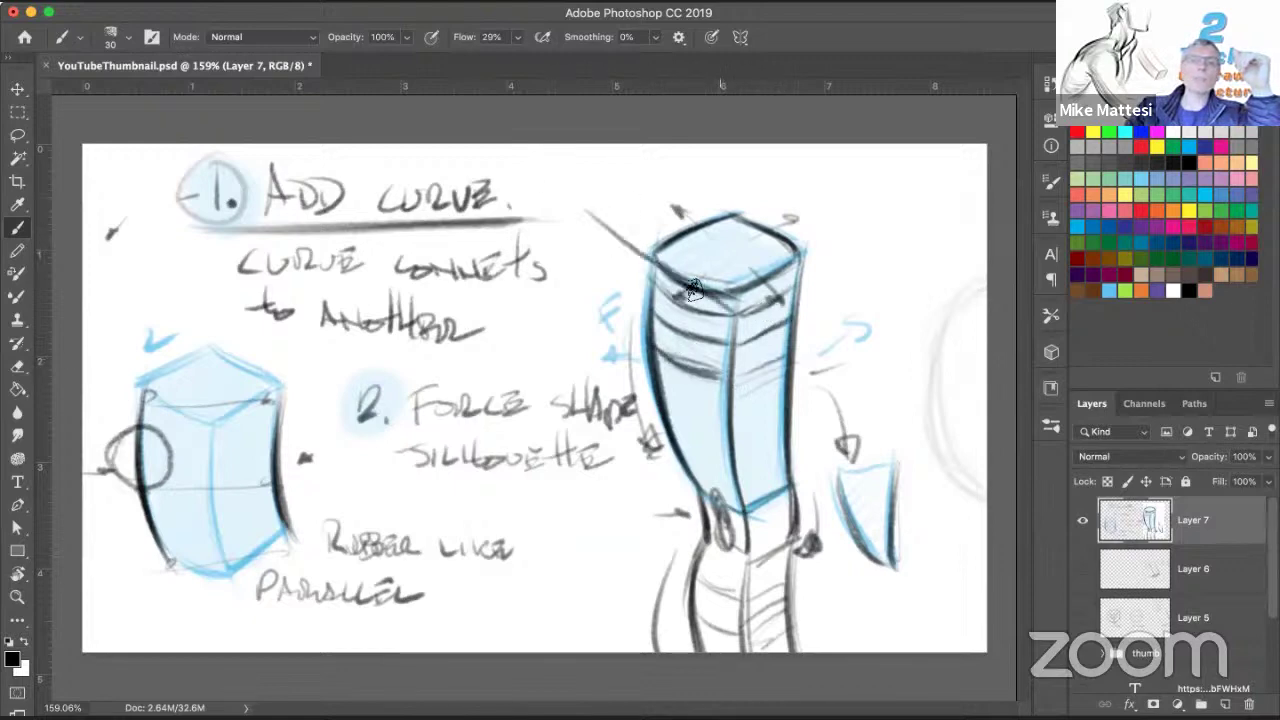
pyautogui.moveTo(622, 238)
pyautogui.mouseDown()
pyautogui.moveTo(733, 310)
pyautogui.moveTo(664, 280)
pyautogui.mouseUp()
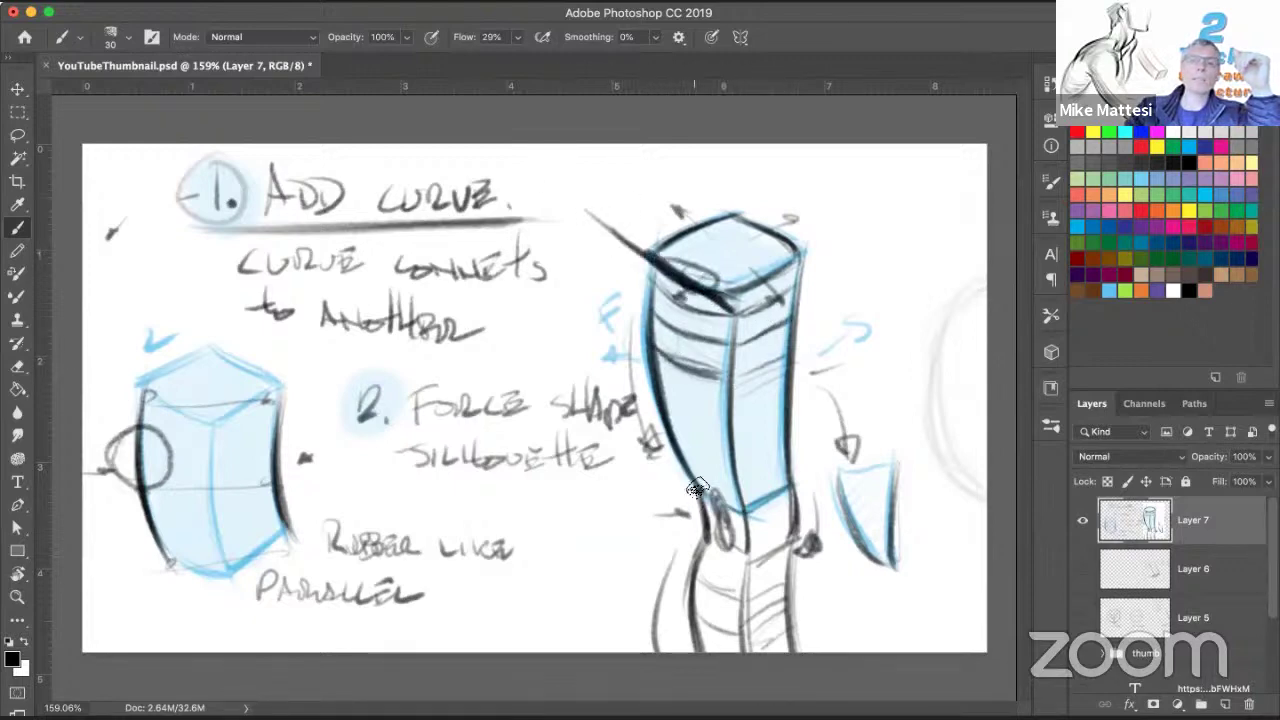
pyautogui.moveTo(746, 514); pyautogui.dragTo(648, 453)
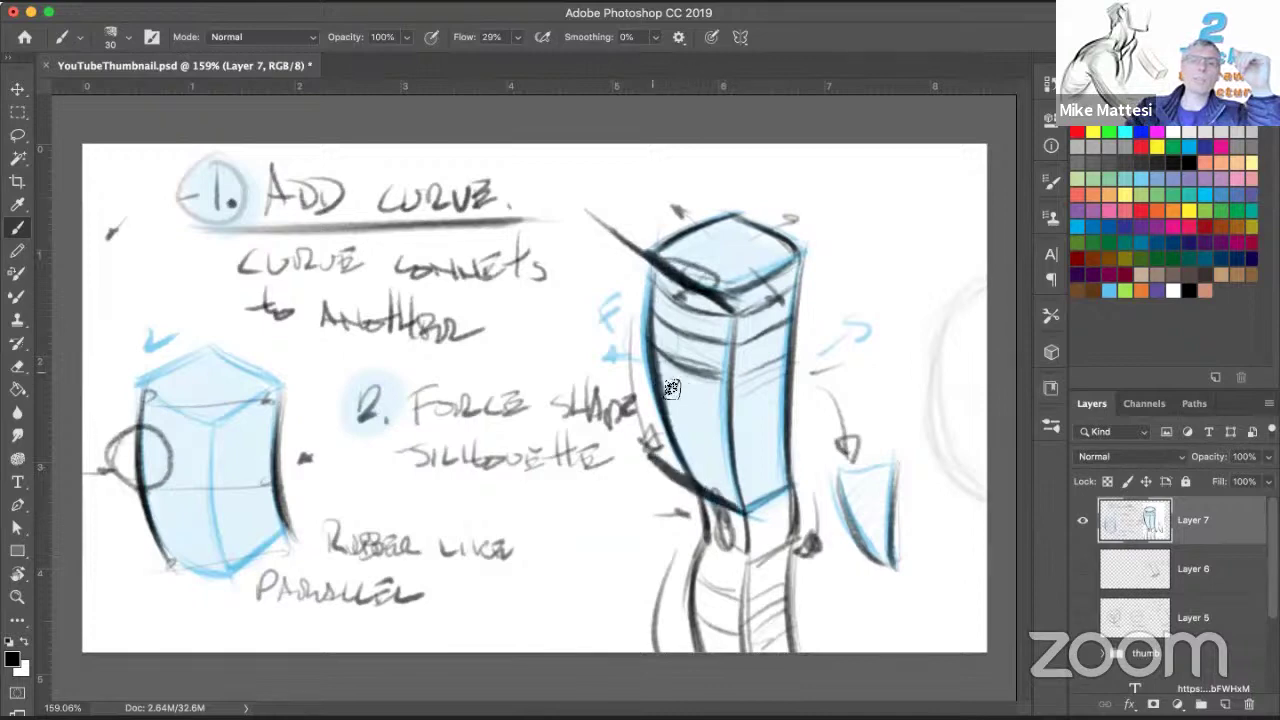
# Step: Fill the curved-side face with cross-contour bands down to its base, redrawing the lowest band, and circle the perspective lines' outer ends
pyautogui.moveTo(664, 384)
pyautogui.mouseDown()
pyautogui.moveTo(724, 408)
pyautogui.moveTo(691, 432)
pyautogui.moveTo(733, 445)
pyautogui.mouseUp()
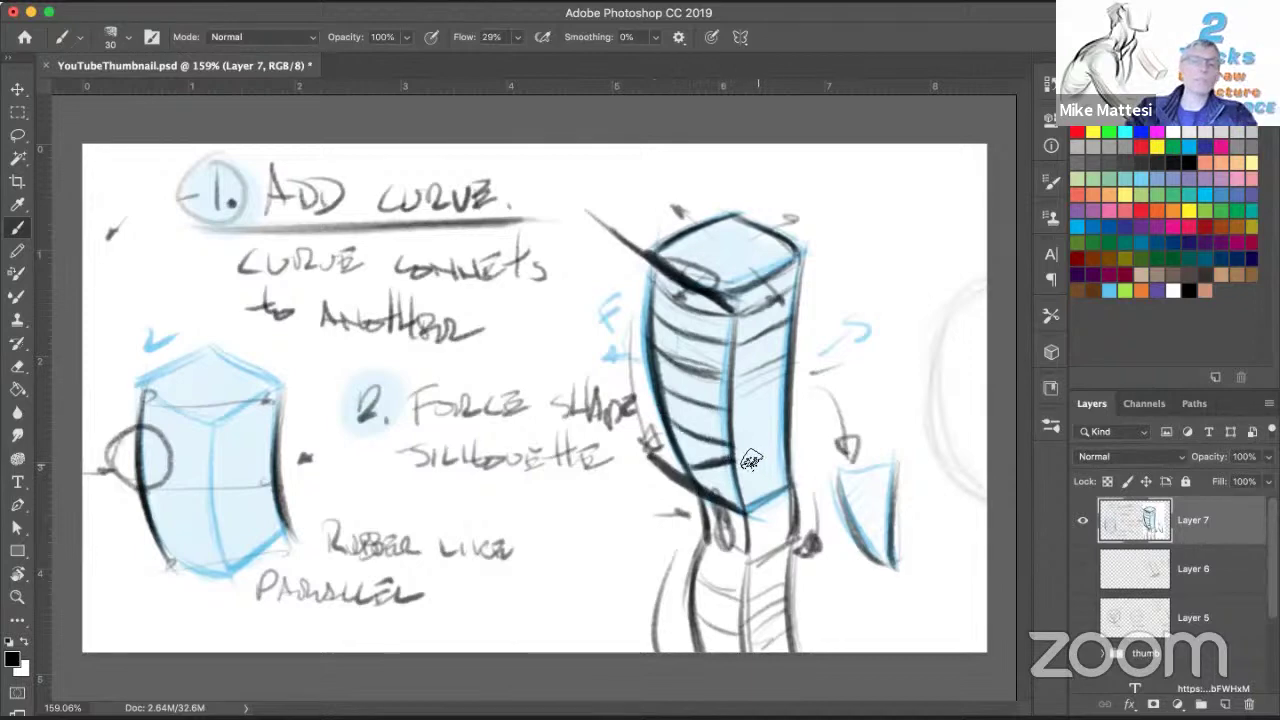
pyautogui.press('super+z')
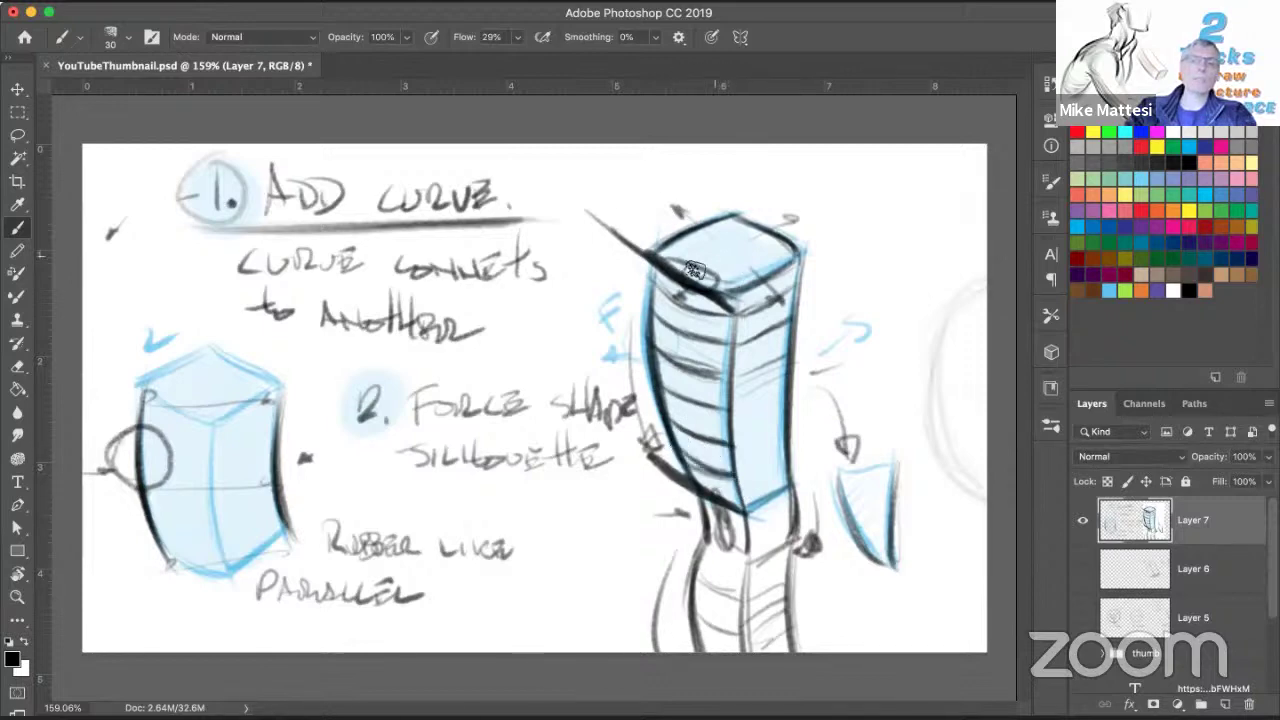
pyautogui.moveTo(596, 210); pyautogui.dragTo(598, 207)
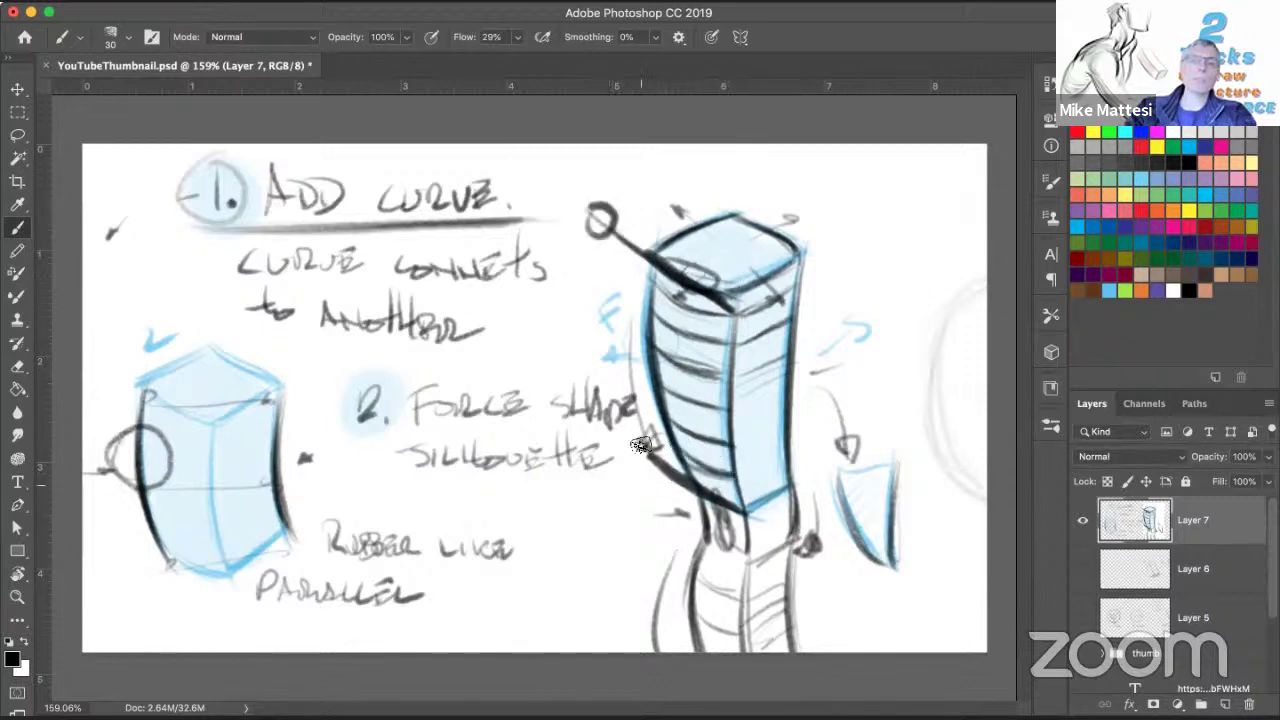
pyautogui.moveTo(652, 432); pyautogui.dragTo(646, 462)
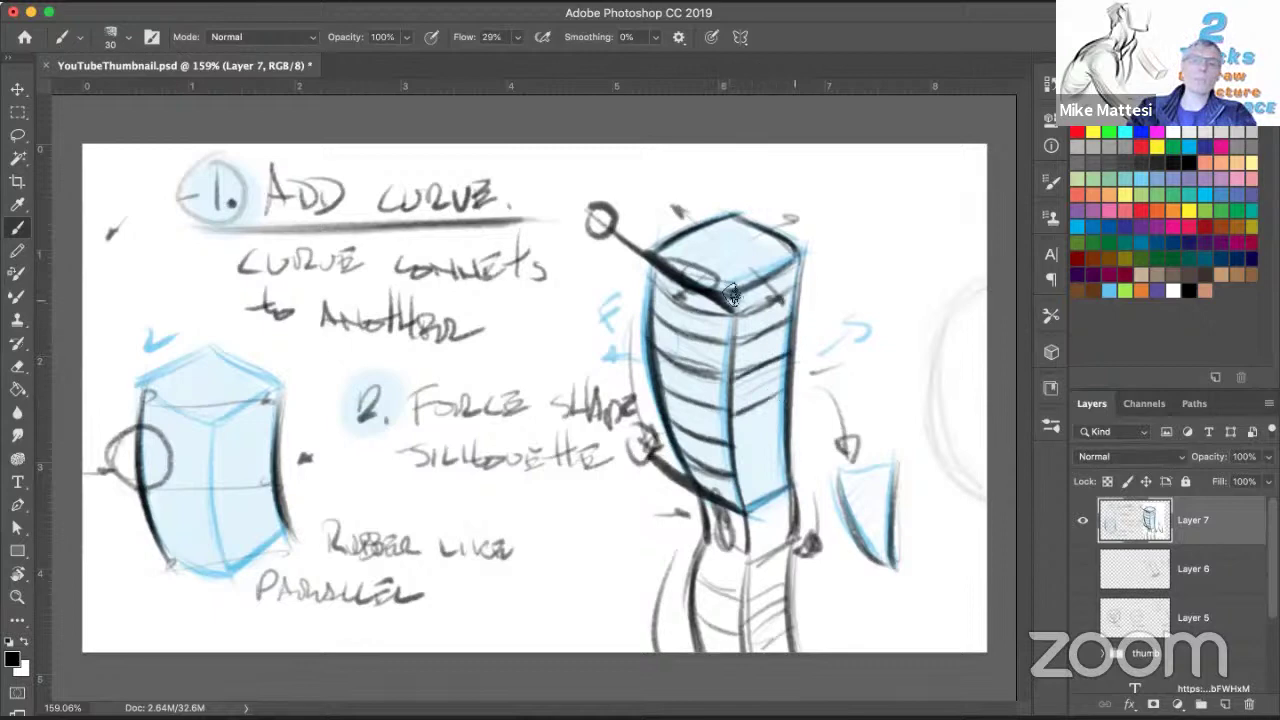
# Step: Extend perspective lines from the straighter-side face's top and bottom edges and add cross-contour bands between them down that face
pyautogui.moveTo(730, 297); pyautogui.dragTo(868, 224)
pyautogui.moveTo(845, 457); pyautogui.dragTo(750, 510)
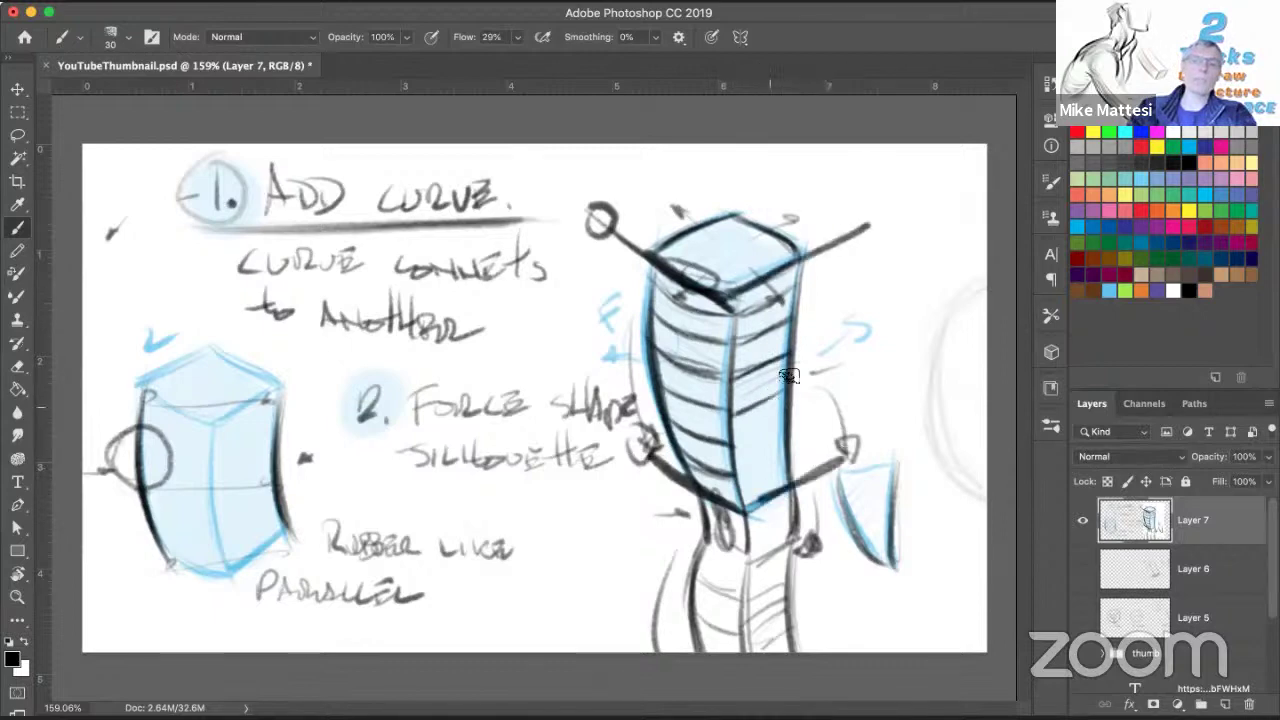
pyautogui.moveTo(732, 442); pyautogui.dragTo(785, 418)
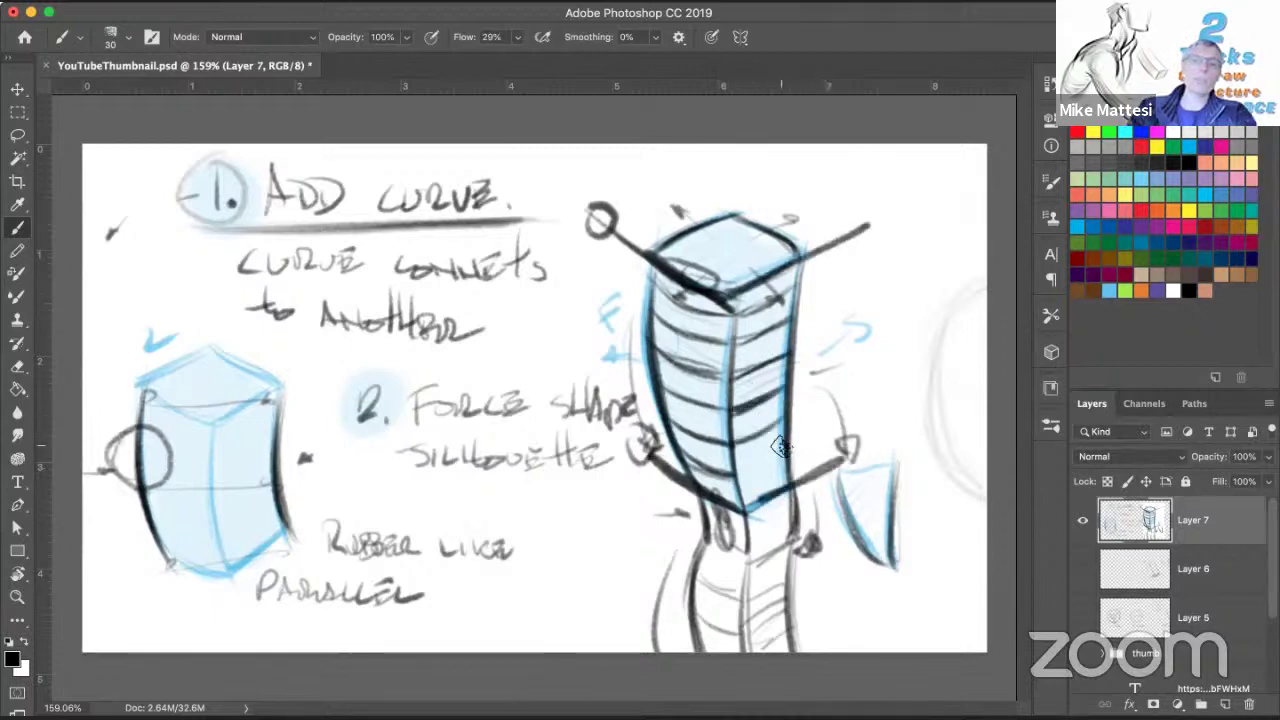
pyautogui.moveTo(742, 477); pyautogui.dragTo(788, 460)
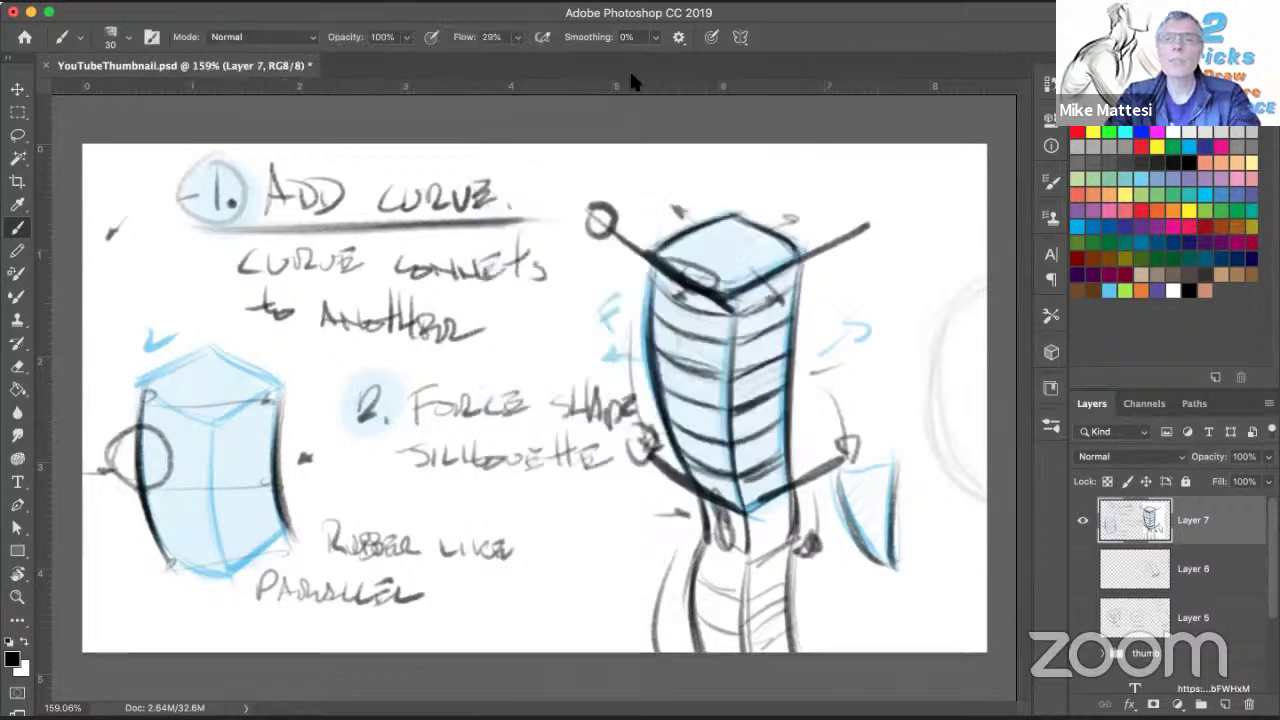
# Step: End the screen share of the box drawing
pyautogui.click(935, 56)
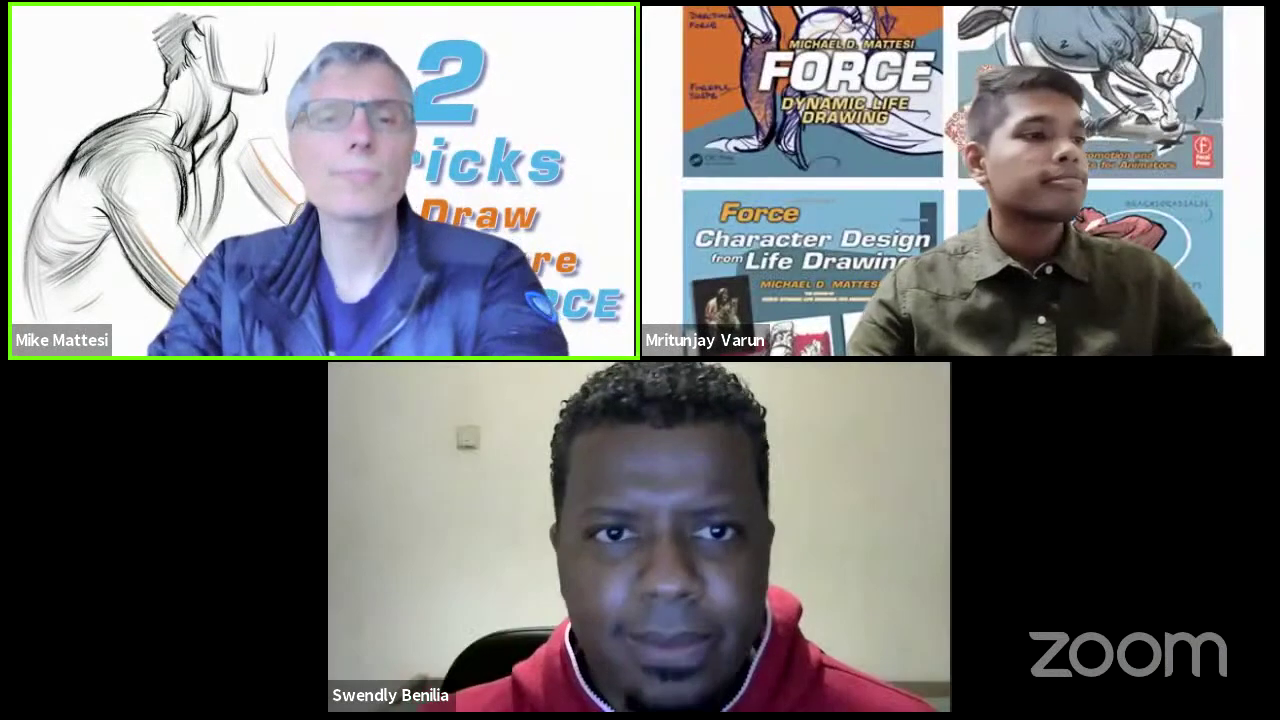
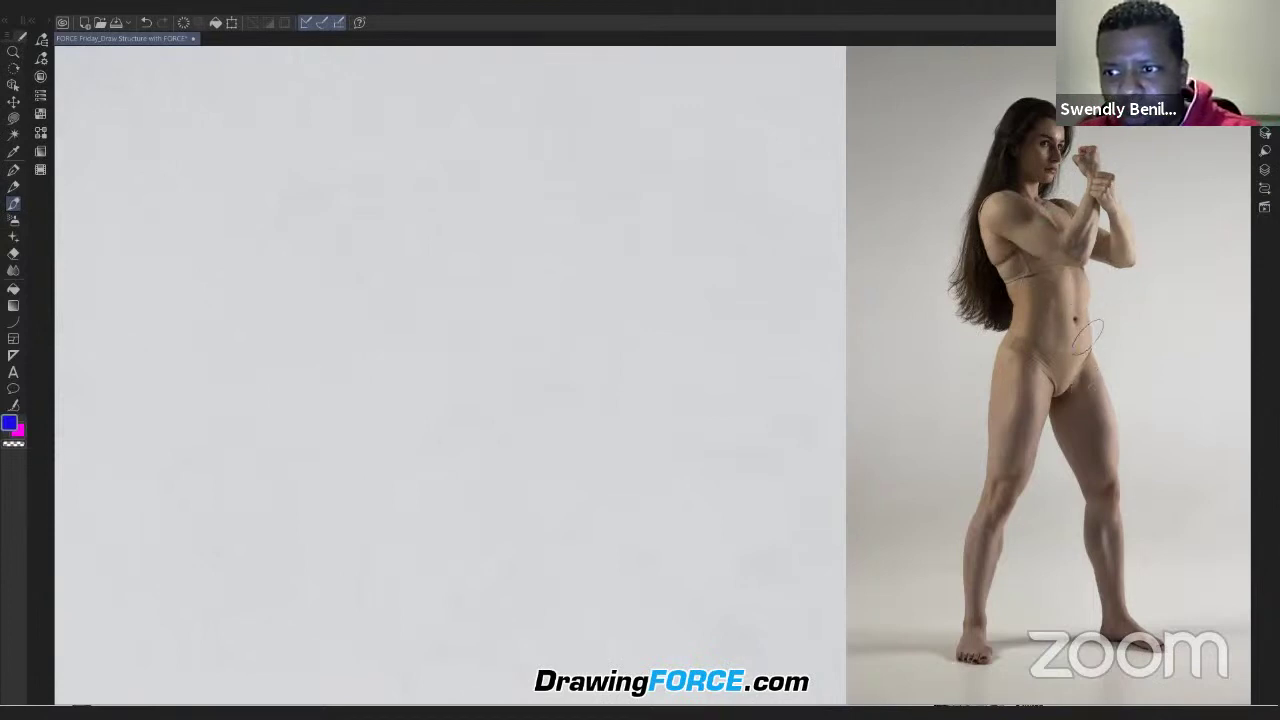
# Step: In Clip Studio Paint, outline the model's torso in blue on the reference photo, from the shoulders and chest around the hips and back
pyautogui.moveTo(1083, 240); pyautogui.dragTo(1088, 386)
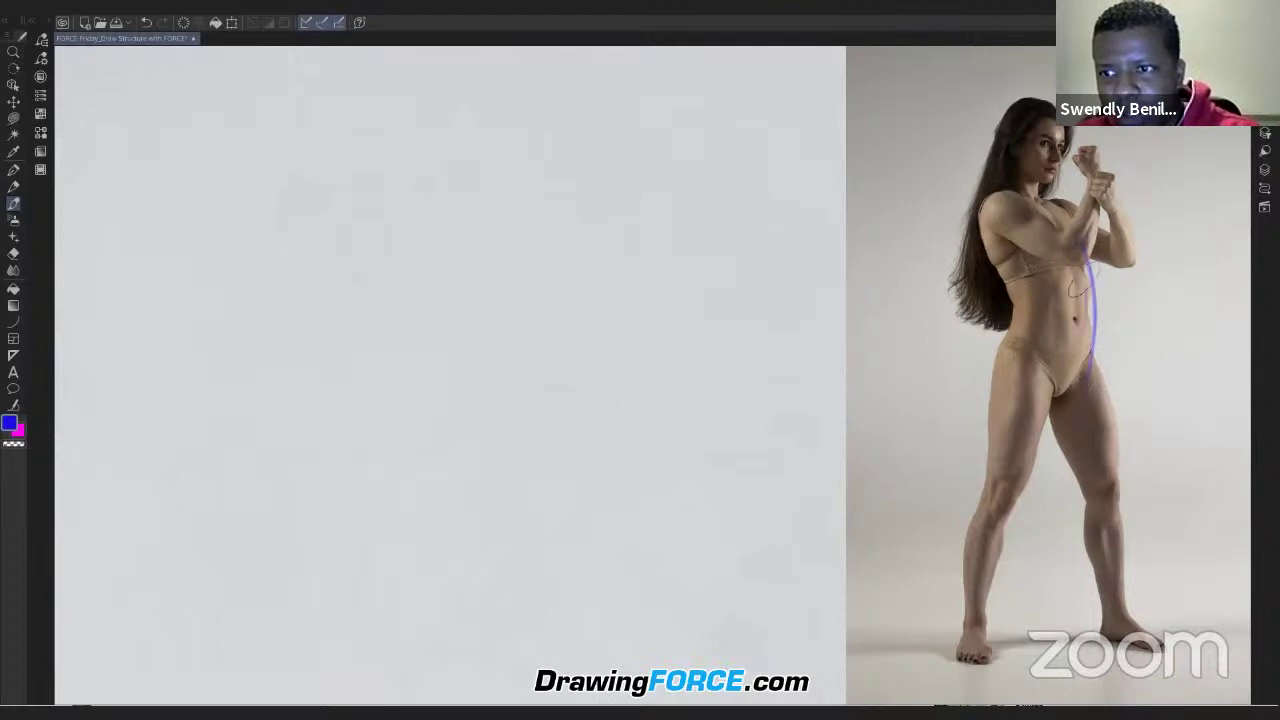
pyautogui.moveTo(1078, 202)
pyautogui.mouseDown()
pyautogui.moveTo(1006, 188)
pyautogui.moveTo(1018, 304)
pyautogui.mouseUp()
pyautogui.moveTo(1079, 232); pyautogui.dragTo(1080, 392)
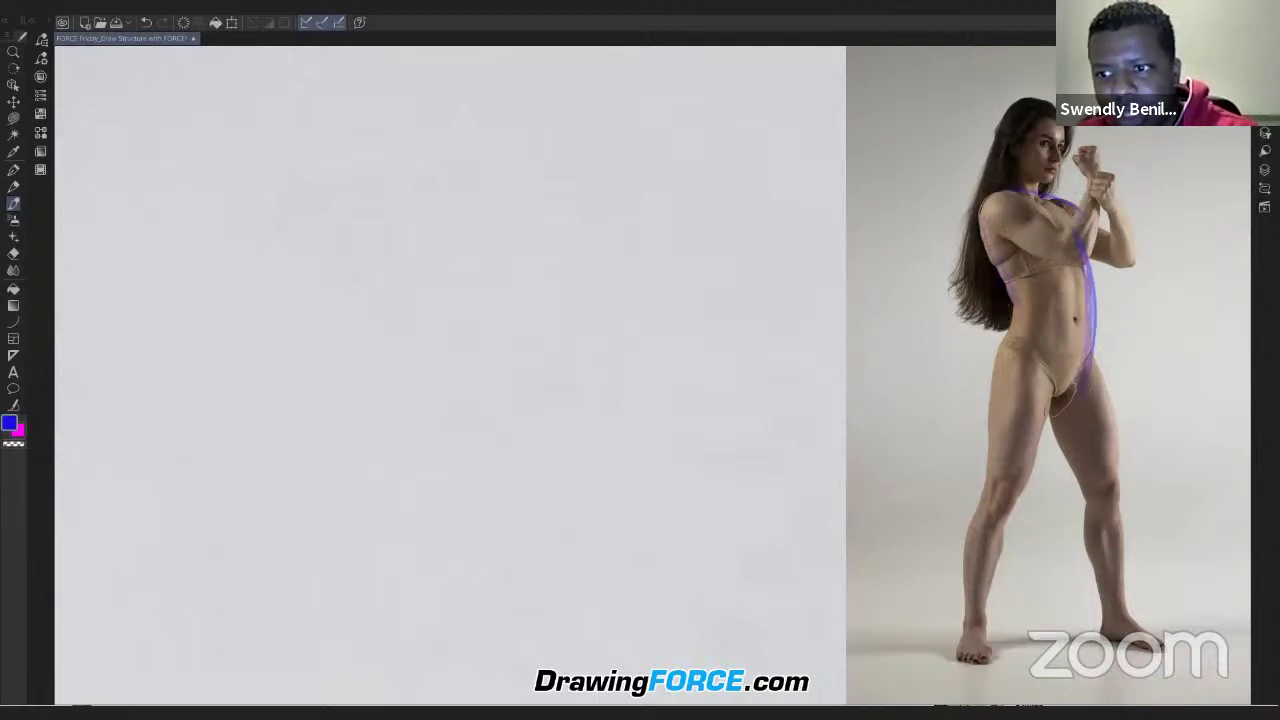
pyautogui.moveTo(1002, 384)
pyautogui.mouseDown()
pyautogui.moveTo(1080, 393)
pyautogui.moveTo(998, 376)
pyautogui.mouseUp()
pyautogui.moveTo(1015, 300); pyautogui.dragTo(996, 370)
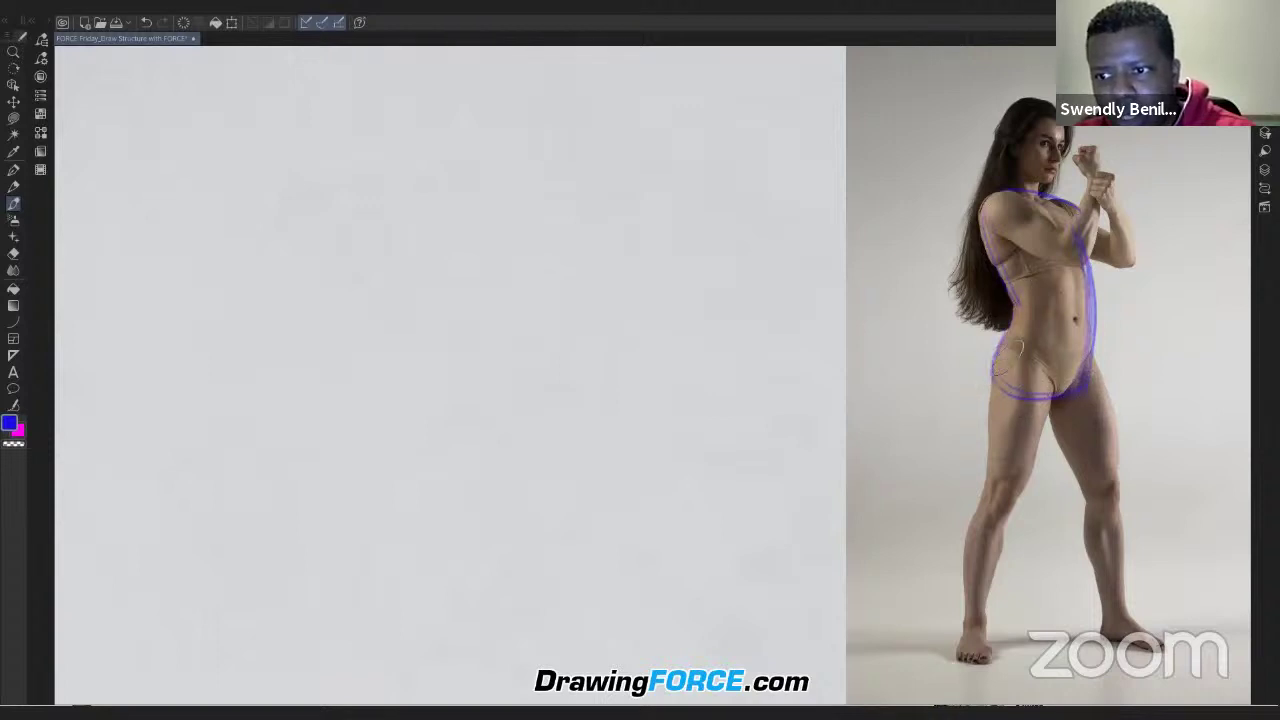
# Step: Draw blue force curves beside the model's front, upper back and hip, and a plane line down the torso on the photo
pyautogui.moveTo(1136, 344); pyautogui.dragTo(1108, 192)
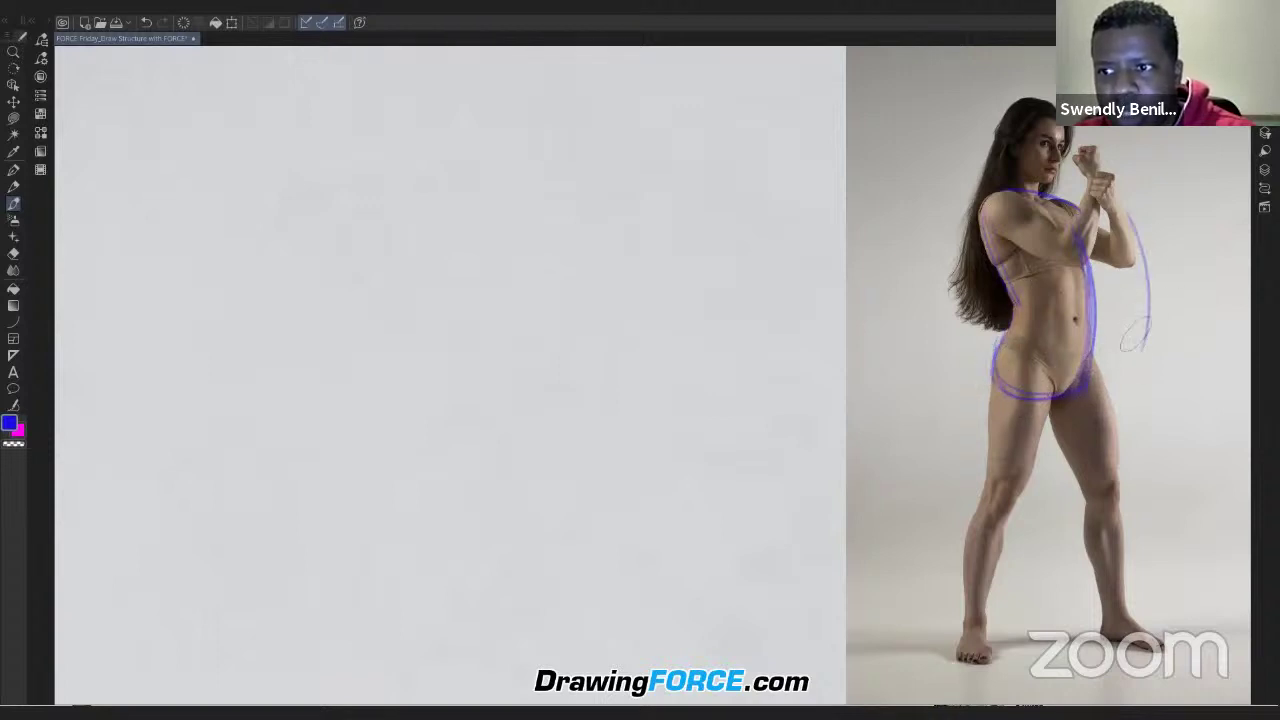
pyautogui.moveTo(943, 205)
pyautogui.mouseDown()
pyautogui.moveTo(980, 330)
pyautogui.moveTo(975, 357)
pyautogui.mouseUp()
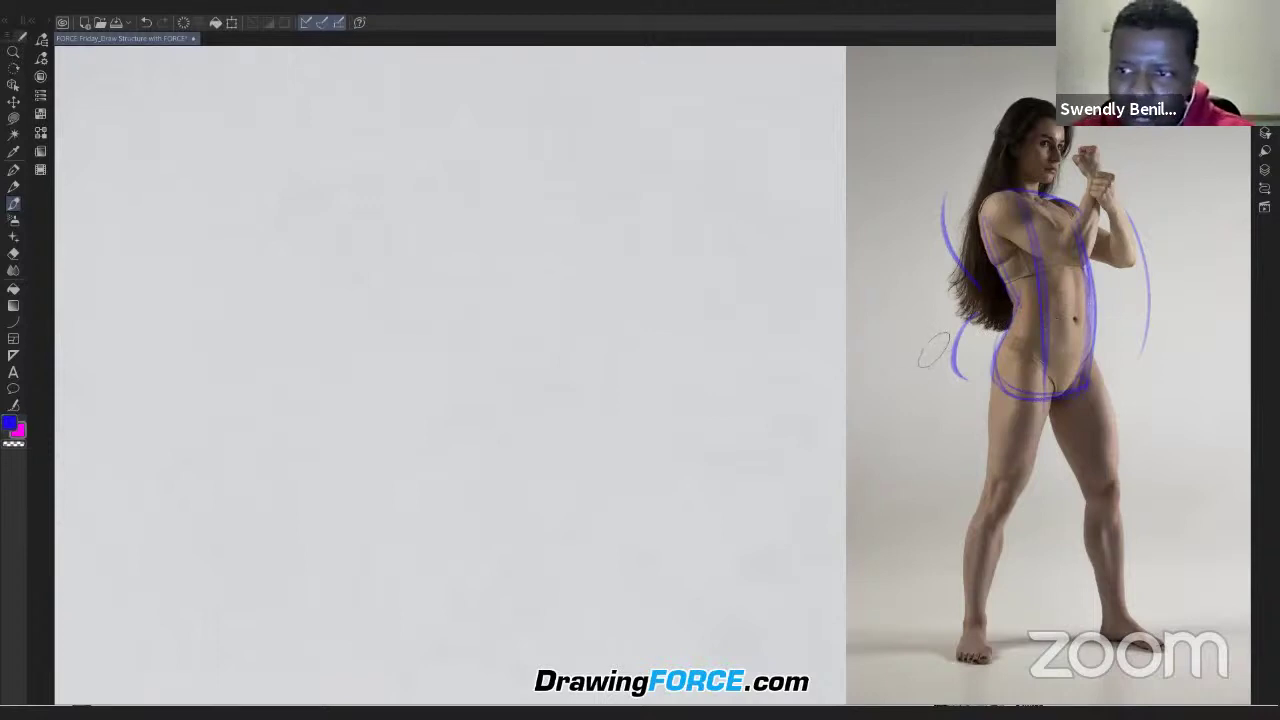
# Step: Draw magenta cross-contours over the photo's torso, one across the hips and one under the chest, both wrapping onto the side plane
pyautogui.scroll(2, 920, 343)
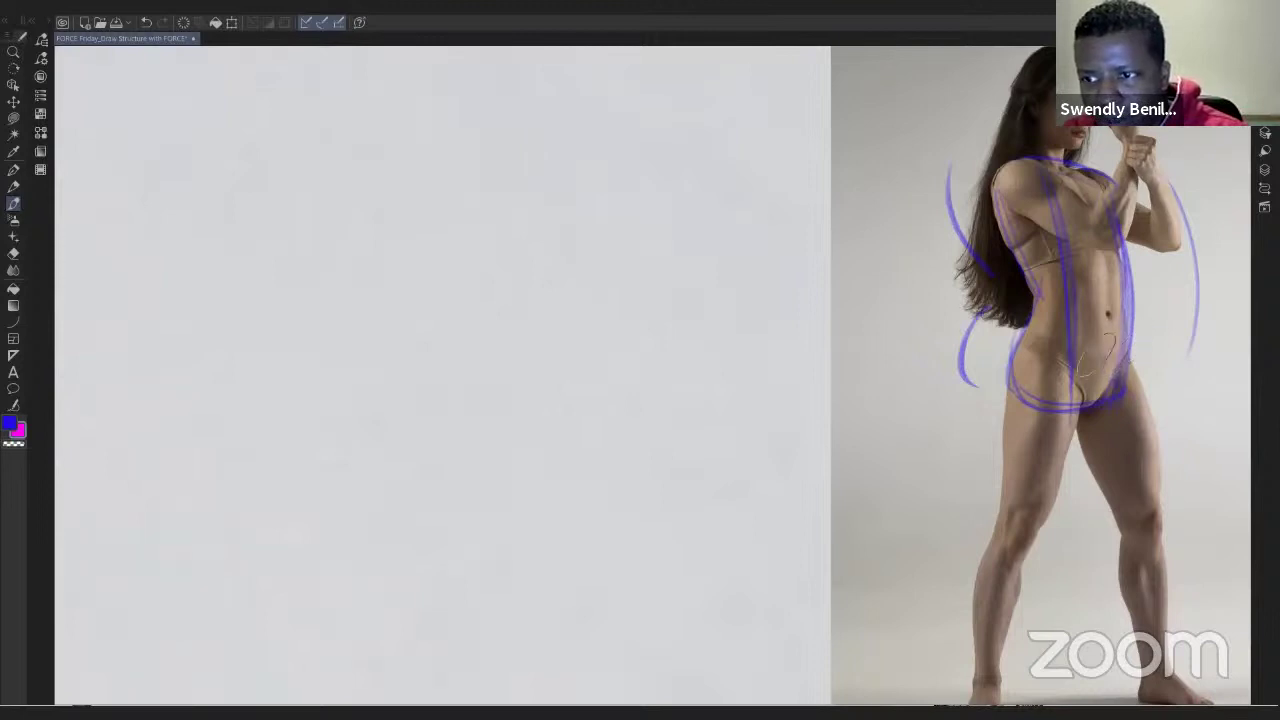
pyautogui.moveTo(1070, 350); pyautogui.dragTo(1120, 352)
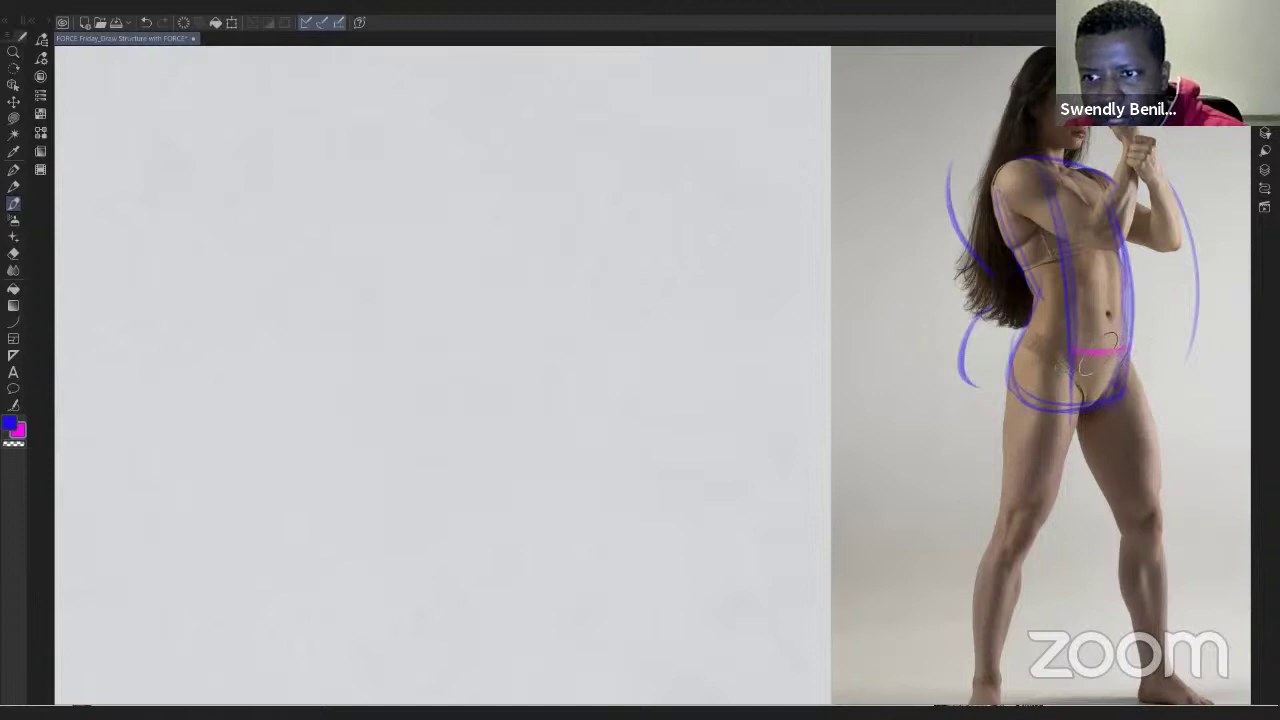
pyautogui.moveTo(1056, 346); pyautogui.dragTo(1040, 342)
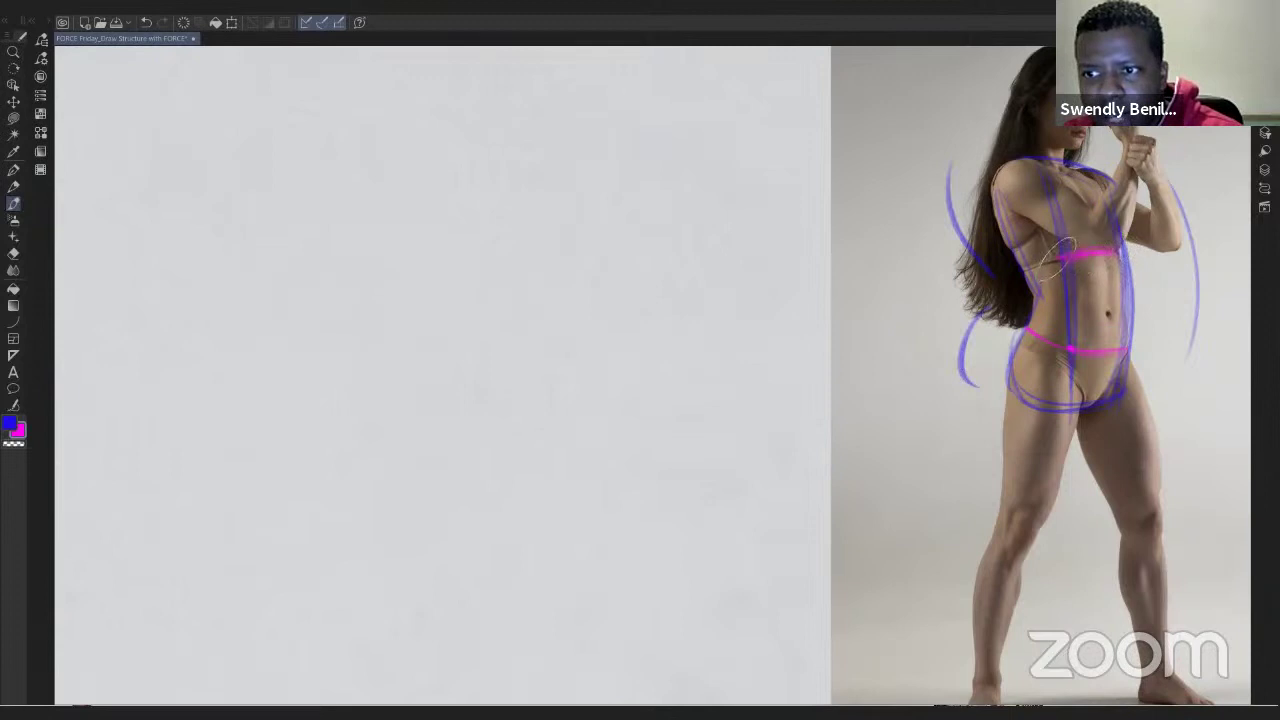
pyautogui.moveTo(1058, 259); pyautogui.dragTo(1036, 266)
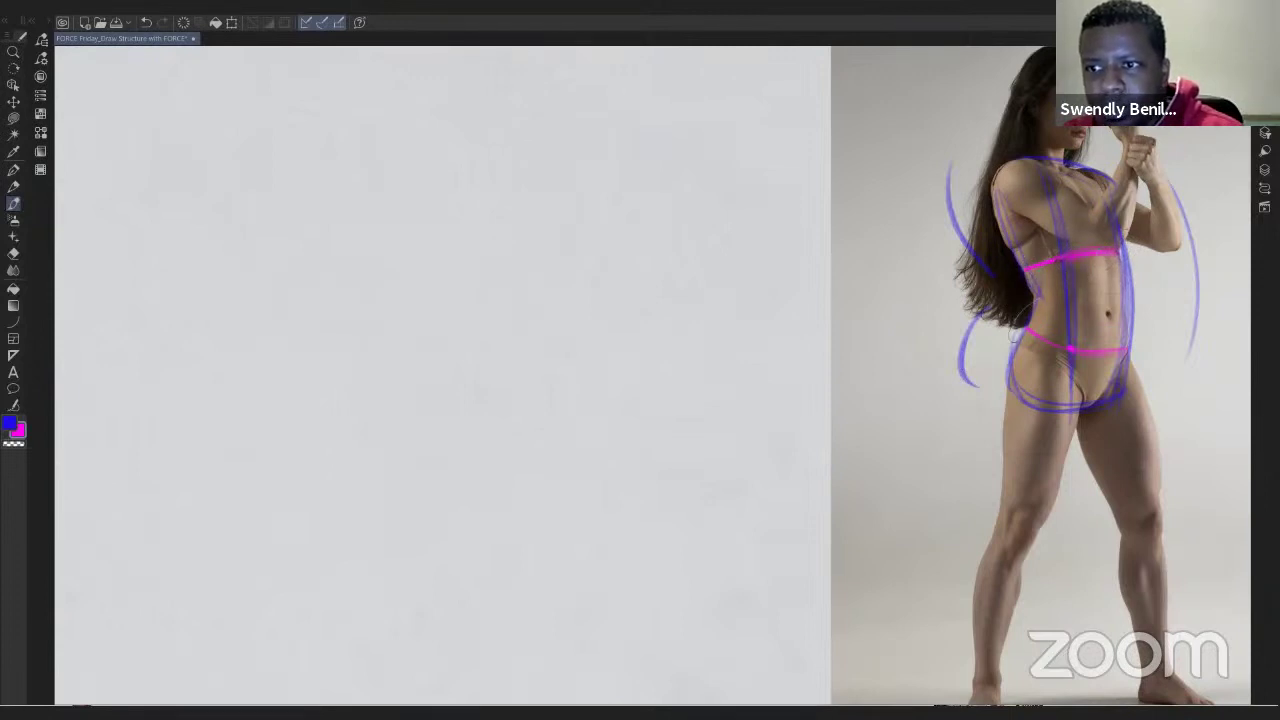
# Step: Clear all the blue and magenta overlay strokes from the reference photo
pyautogui.scroll(-1, 965, 380)
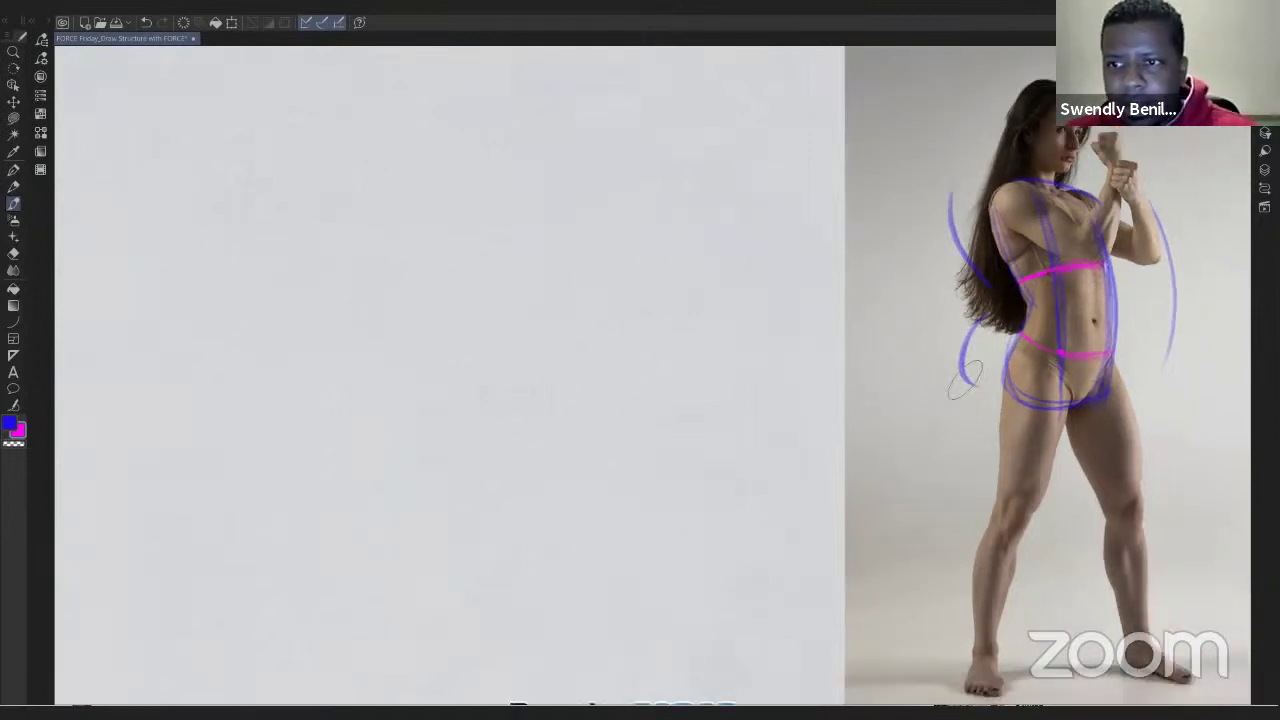
pyautogui.scroll(-1, 965, 380)
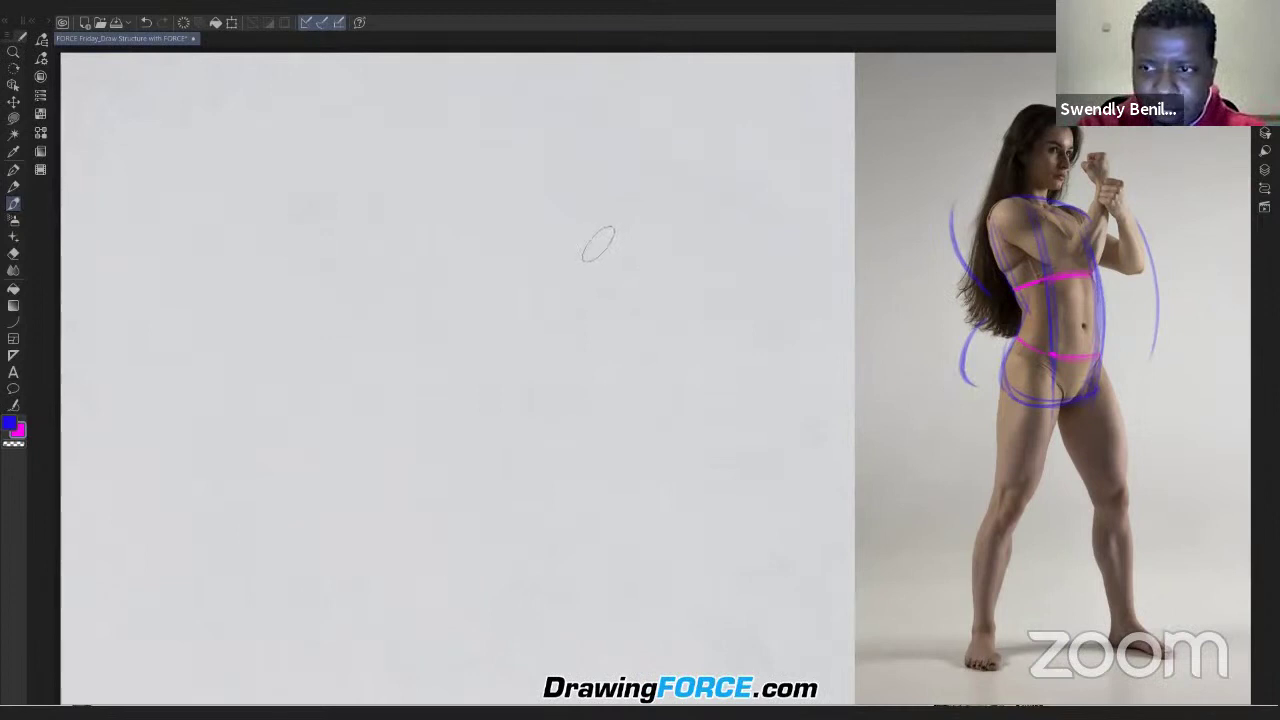
pyautogui.press('Delete')
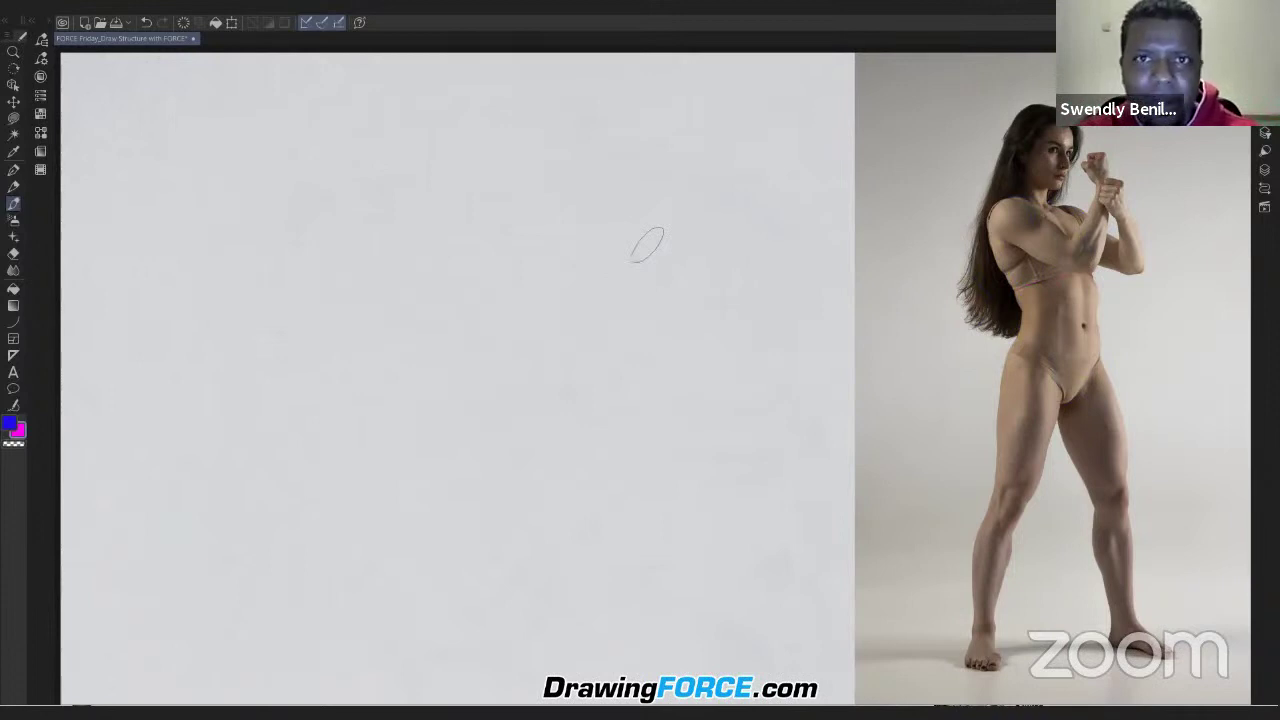
# Step: Draw the torso's long, outward-curving front edge in blue on the blank canvas with several overlapping strokes
pyautogui.press('x')
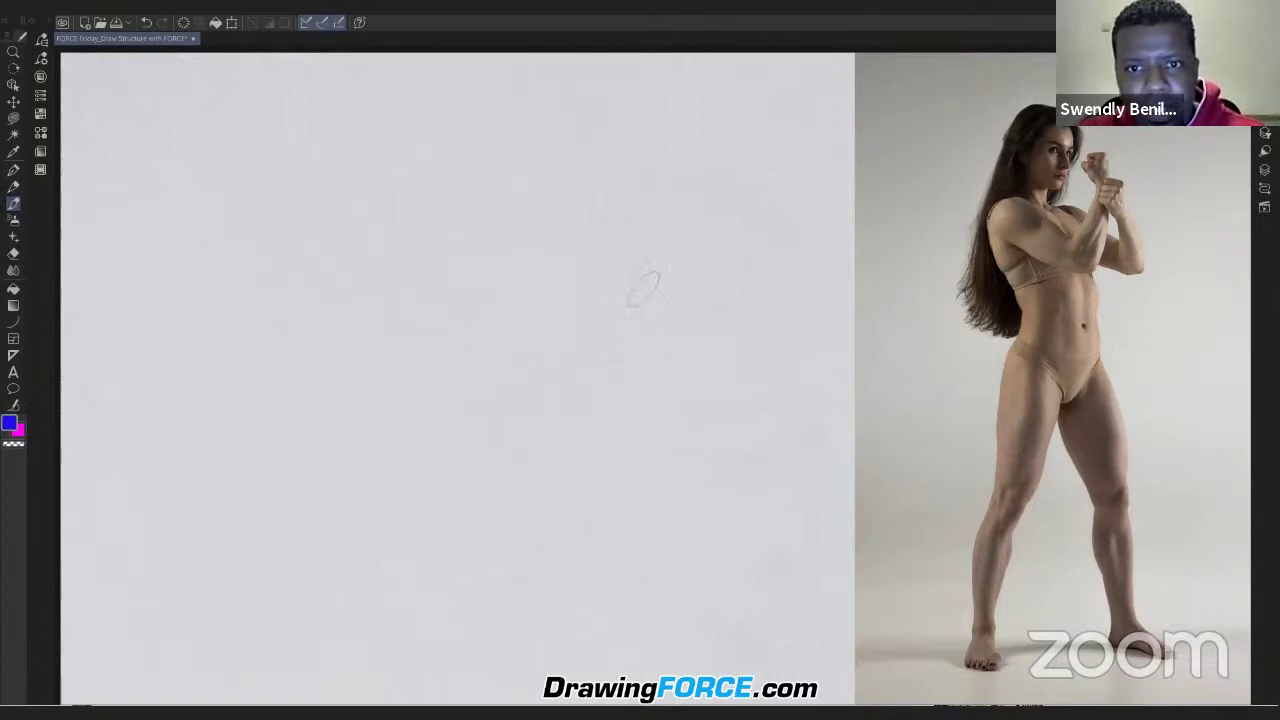
pyautogui.moveTo(628, 388)
pyautogui.mouseDown()
pyautogui.moveTo(651, 255)
pyautogui.moveTo(635, 180)
pyautogui.mouseUp()
pyautogui.moveTo(654, 273)
pyautogui.mouseDown()
pyautogui.moveTo(631, 376)
pyautogui.moveTo(613, 150)
pyautogui.moveTo(627, 272)
pyautogui.moveTo(620, 172)
pyautogui.mouseUp()
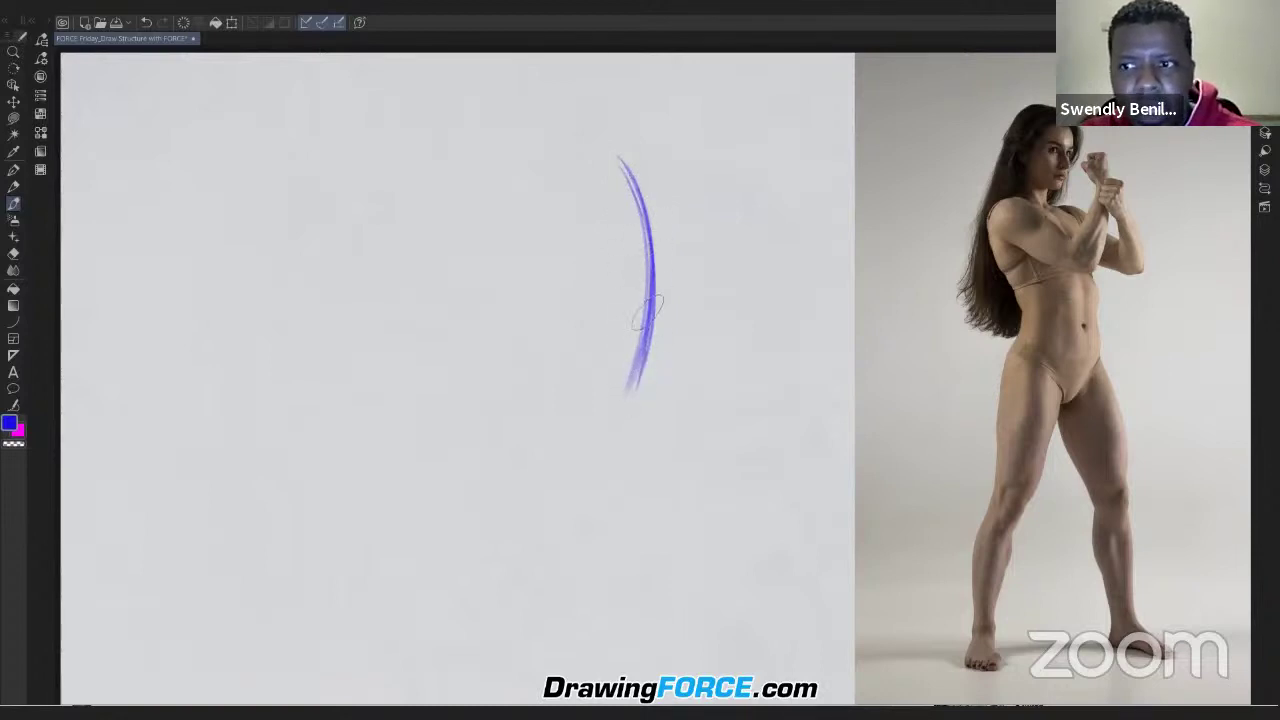
pyautogui.moveTo(638, 236)
pyautogui.mouseDown()
pyautogui.moveTo(602, 150)
pyautogui.moveTo(644, 228)
pyautogui.mouseUp()
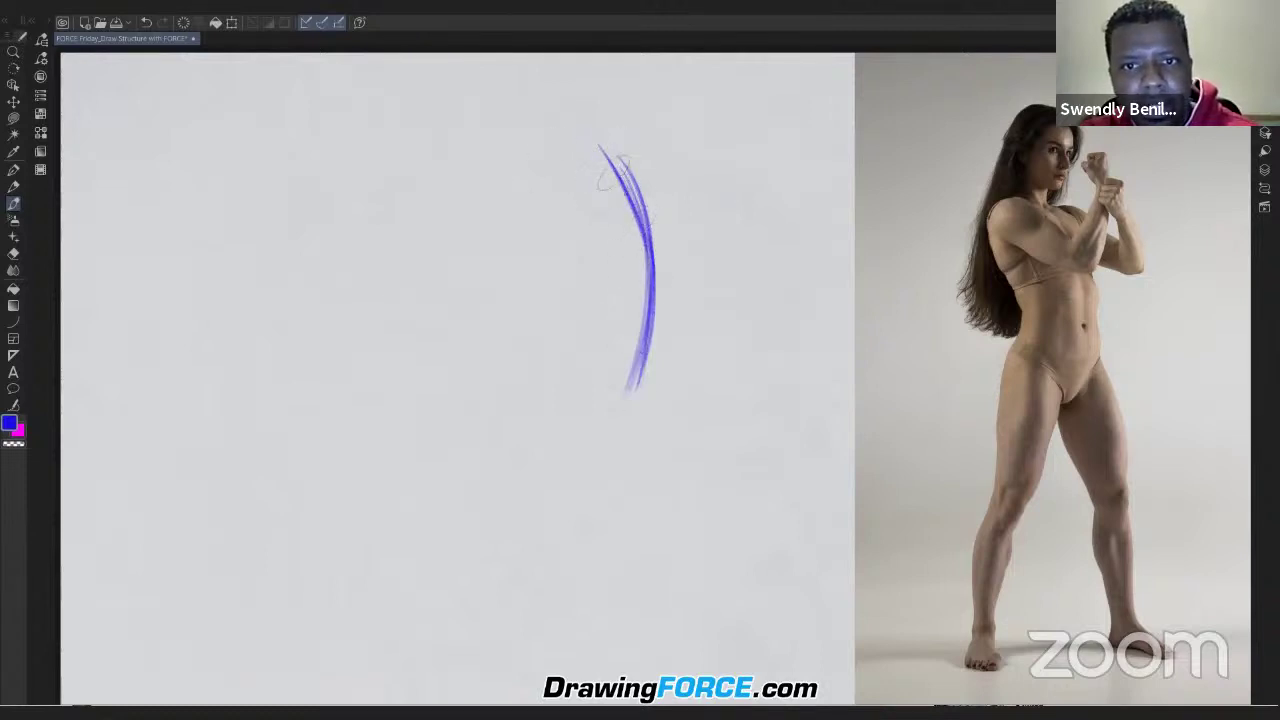
# Step: Complete the torso outline with an arched shoulder line, a slanted upper back, a curved pelvis base and a bowed hip line
pyautogui.moveTo(616, 173)
pyautogui.mouseDown()
pyautogui.moveTo(536, 157)
pyautogui.moveTo(521, 170)
pyautogui.mouseUp()
pyautogui.moveTo(618, 174)
pyautogui.mouseDown()
pyautogui.moveTo(513, 180)
pyautogui.moveTo(590, 277)
pyautogui.mouseUp()
pyautogui.moveTo(512, 182); pyautogui.dragTo(590, 286)
pyautogui.moveTo(640, 195); pyautogui.dragTo(628, 418)
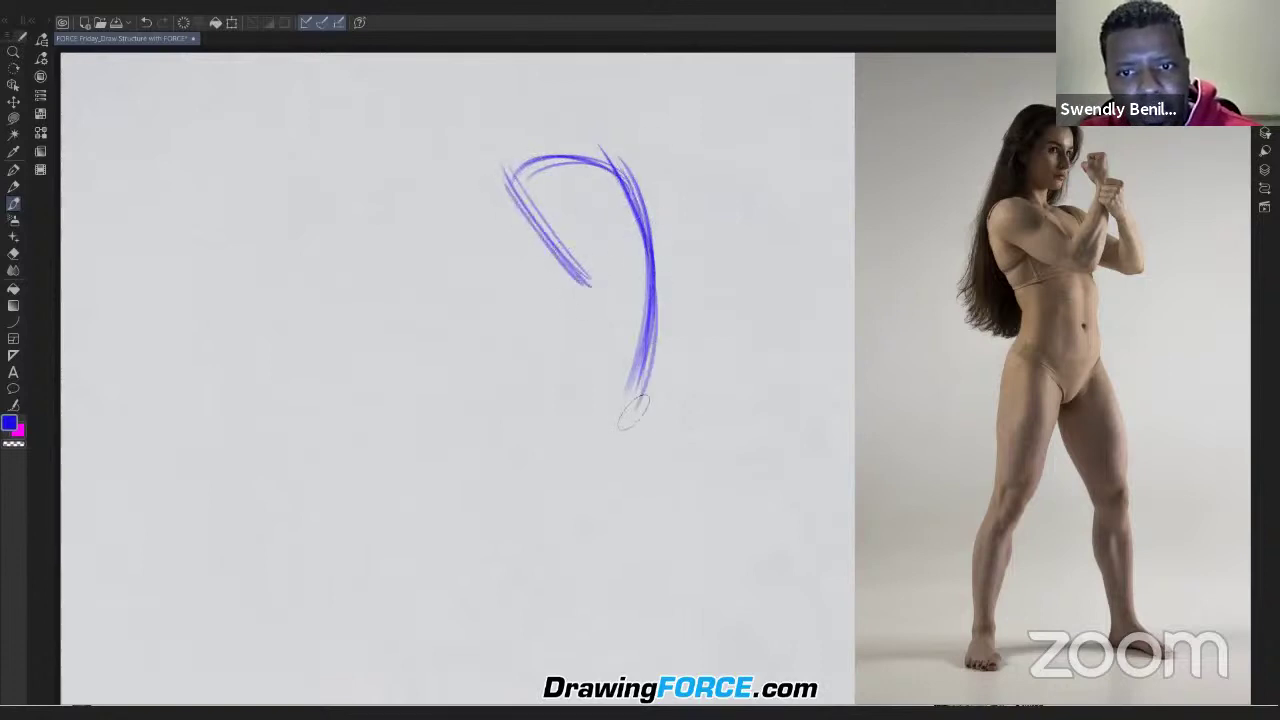
pyautogui.moveTo(648, 225)
pyautogui.mouseDown()
pyautogui.moveTo(632, 410)
pyautogui.moveTo(528, 410)
pyautogui.mouseUp()
pyautogui.moveTo(655, 393); pyautogui.dragTo(517, 403)
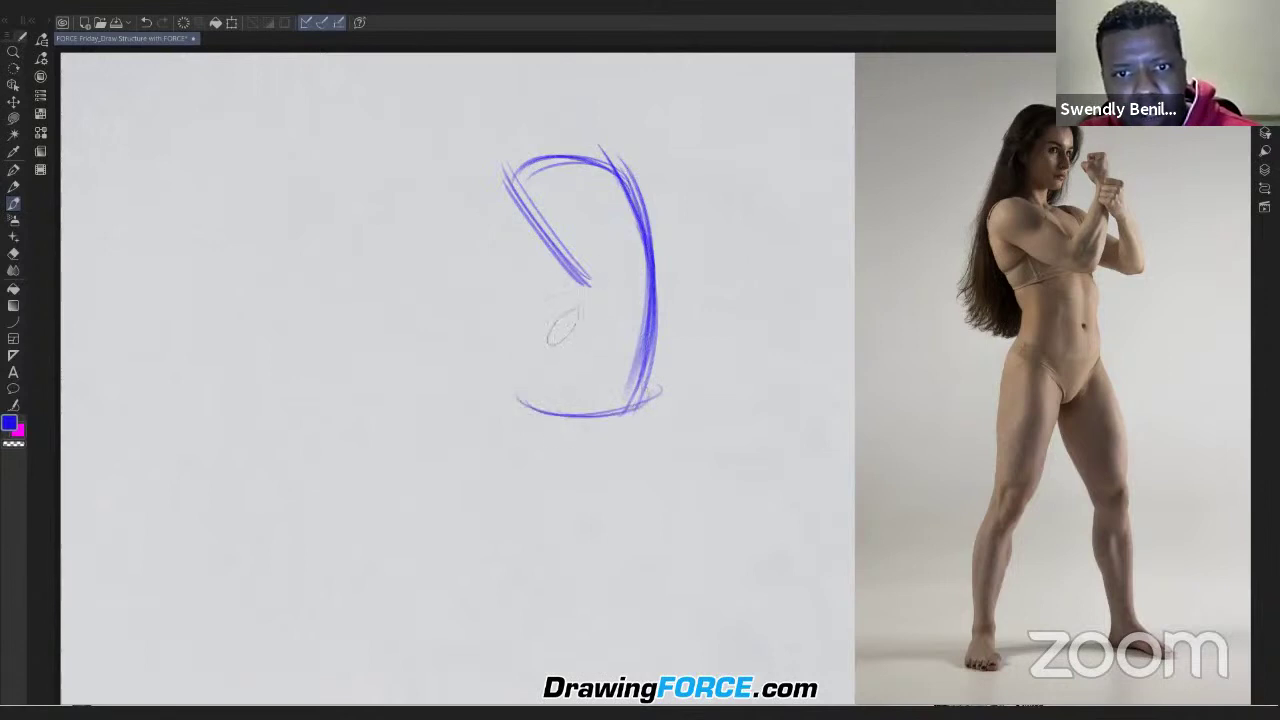
pyautogui.moveTo(573, 282); pyautogui.dragTo(538, 412)
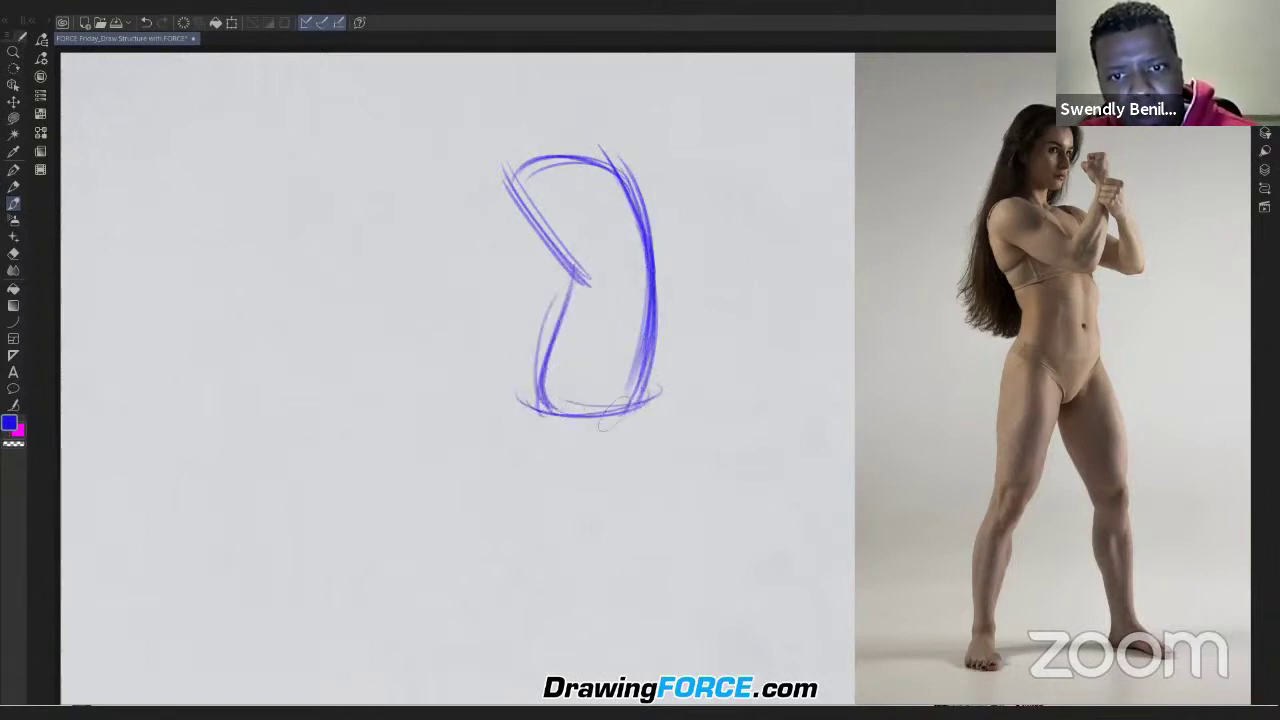
# Step: Thicken the torso's lower front edge and add an inner plane line beside it, joined by a short stroke at the waist
pyautogui.moveTo(638, 245); pyautogui.dragTo(626, 412)
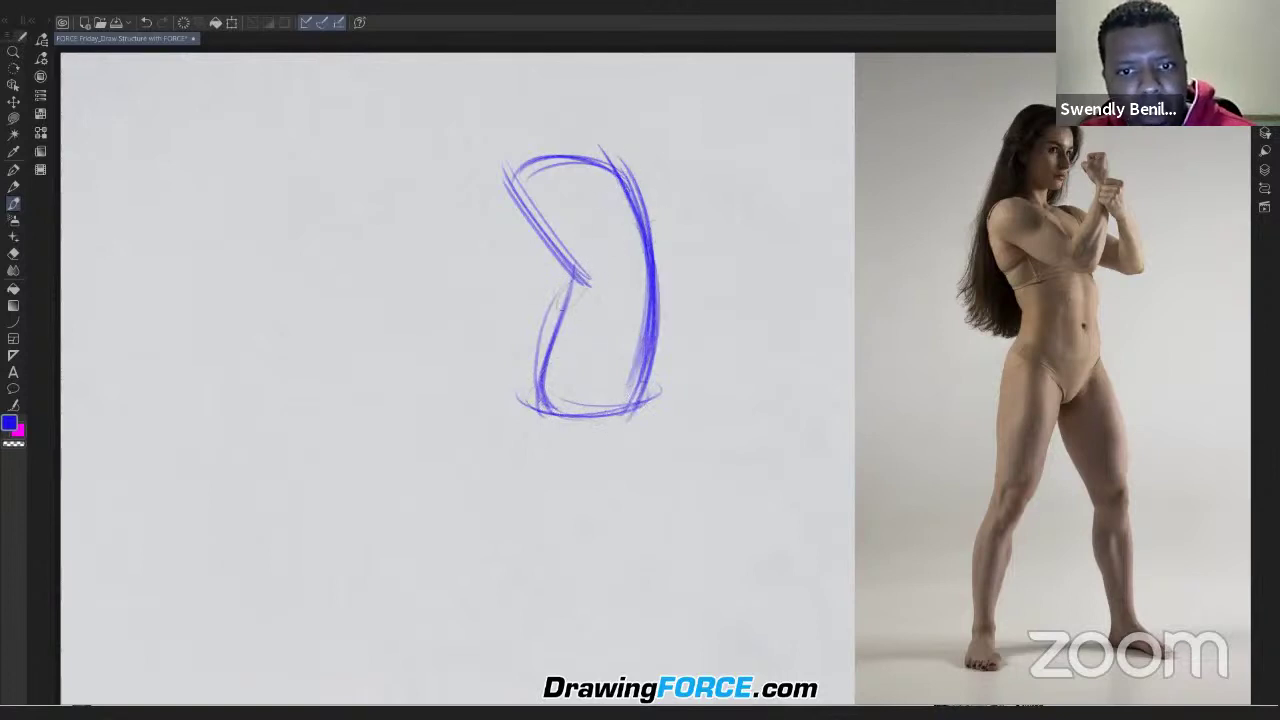
pyautogui.moveTo(626, 186); pyautogui.dragTo(654, 376)
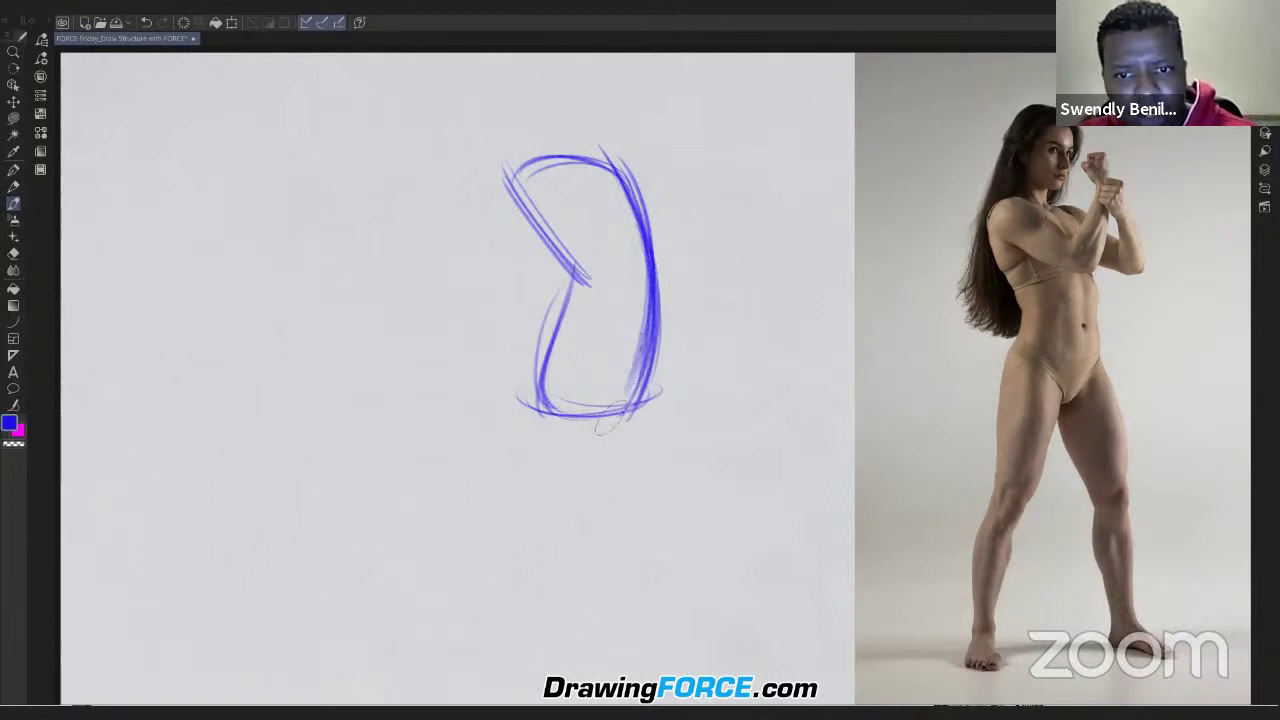
pyautogui.moveTo(625, 351); pyautogui.dragTo(620, 405)
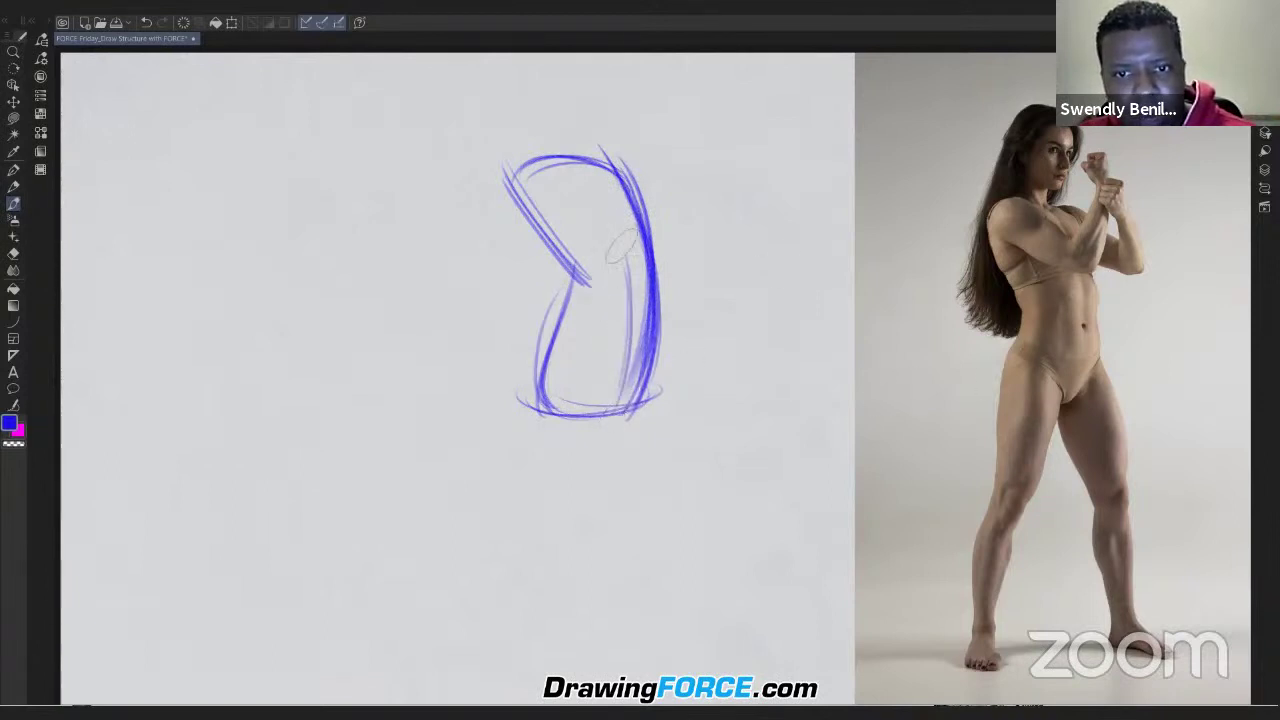
pyautogui.moveTo(627, 242)
pyautogui.mouseDown()
pyautogui.moveTo(617, 405)
pyautogui.moveTo(636, 300)
pyautogui.mouseUp()
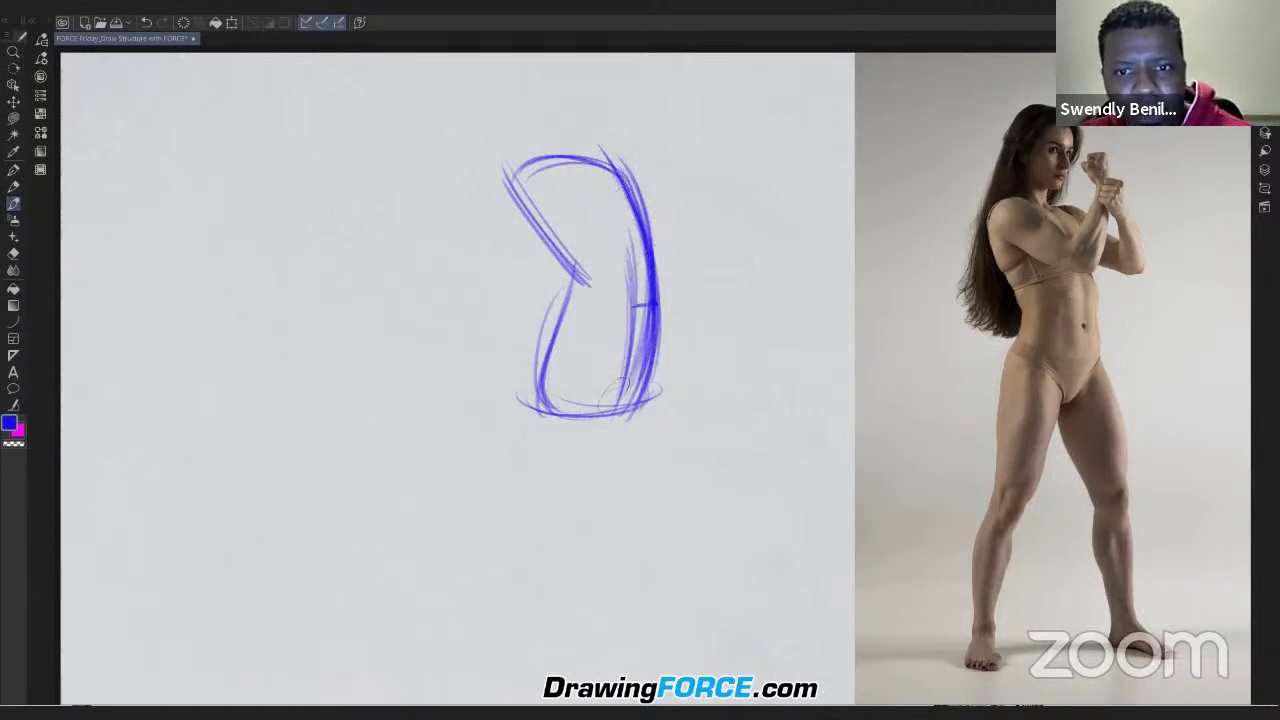
pyautogui.moveTo(608, 350)
pyautogui.mouseDown()
pyautogui.moveTo(578, 165)
pyautogui.moveTo(625, 380)
pyautogui.mouseUp()
pyautogui.moveTo(590, 200); pyautogui.dragTo(612, 428)
pyautogui.moveTo(578, 165); pyautogui.dragTo(620, 255)
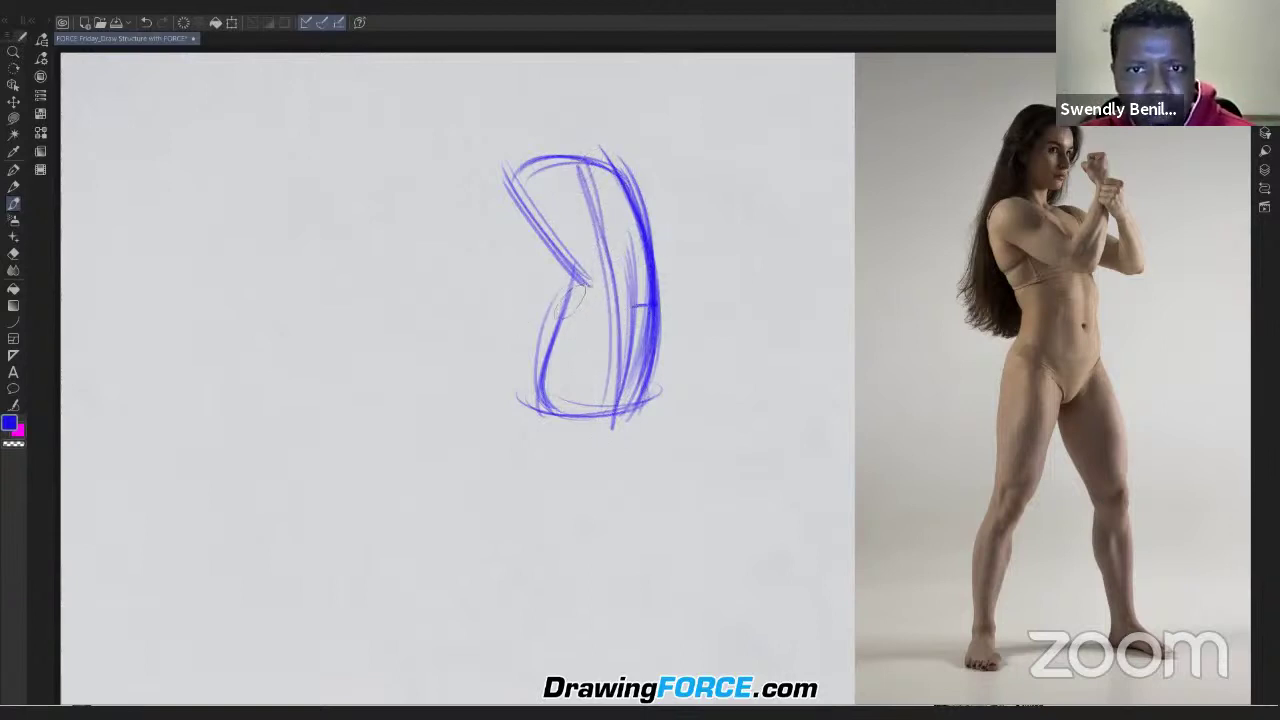
pyautogui.hotkey('ctrl', 'z')
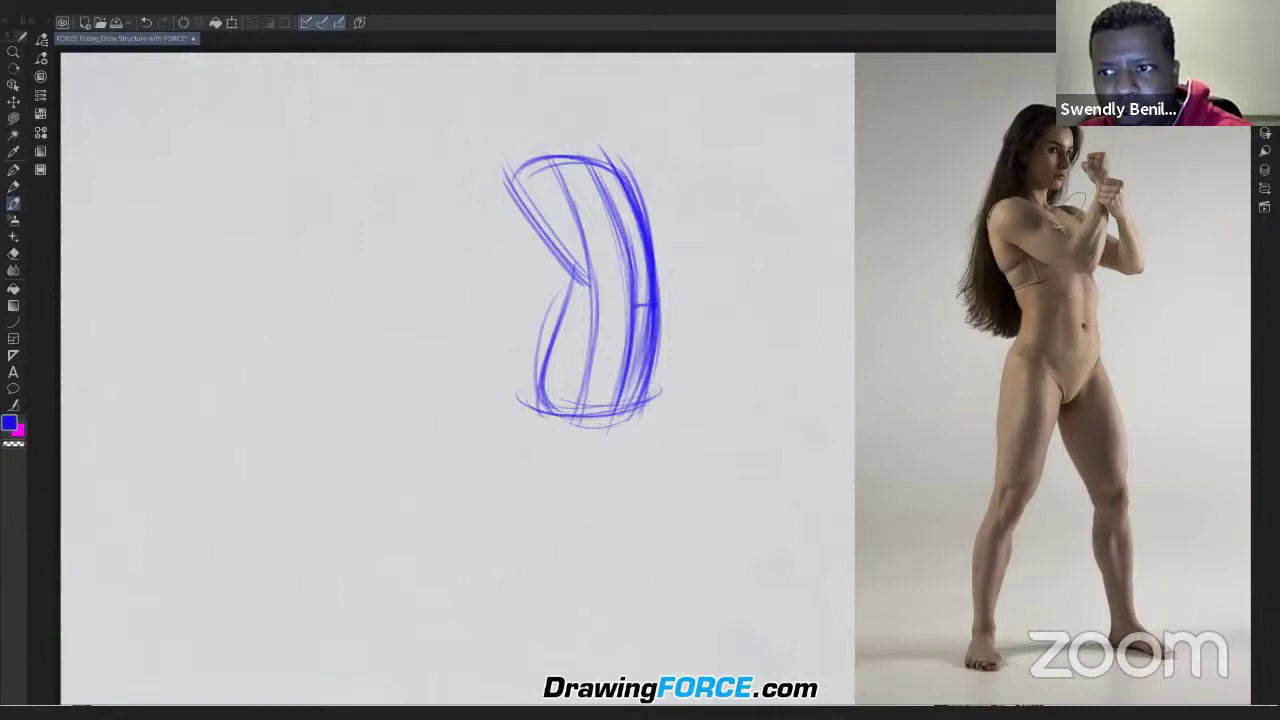
# Step: Outline the ribcage and pelvis in blue on the reference photo as two separate blocks meeting at the waist
pyautogui.moveTo(1086, 236); pyautogui.dragTo(1100, 298)
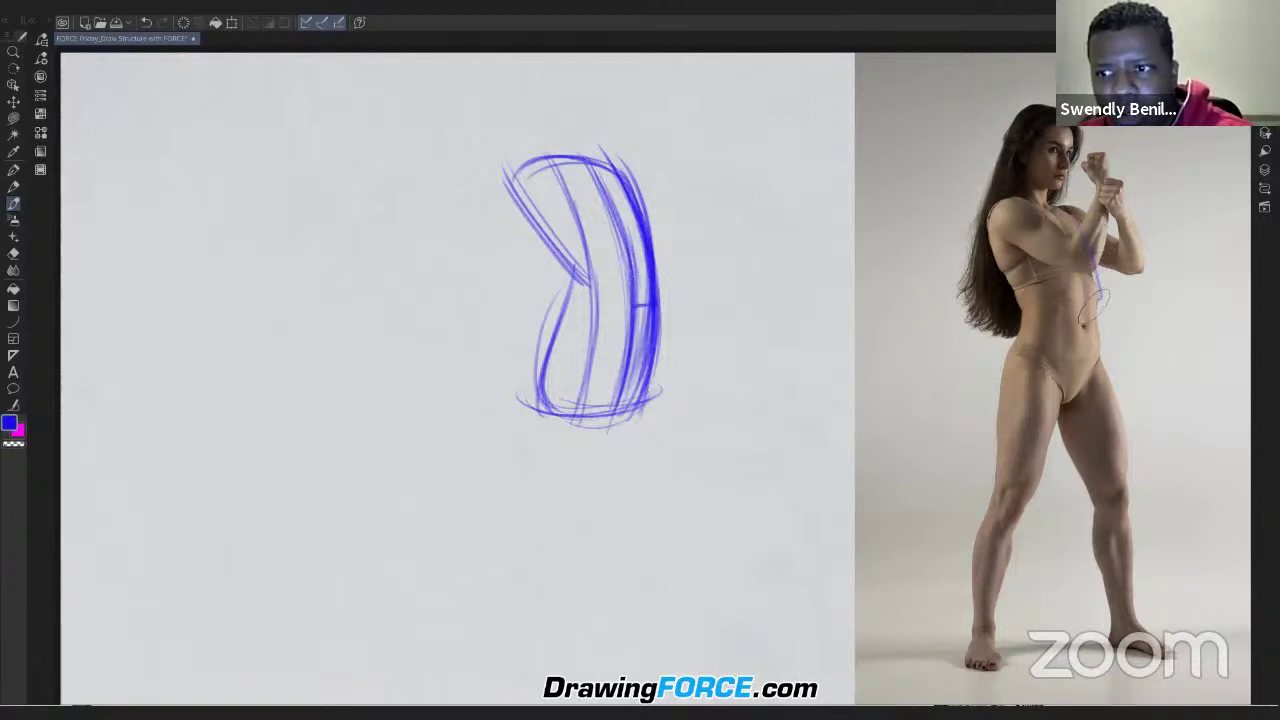
pyautogui.moveTo(1076, 215)
pyautogui.mouseDown()
pyautogui.moveTo(1100, 298)
pyautogui.moveTo(1022, 309)
pyautogui.mouseUp()
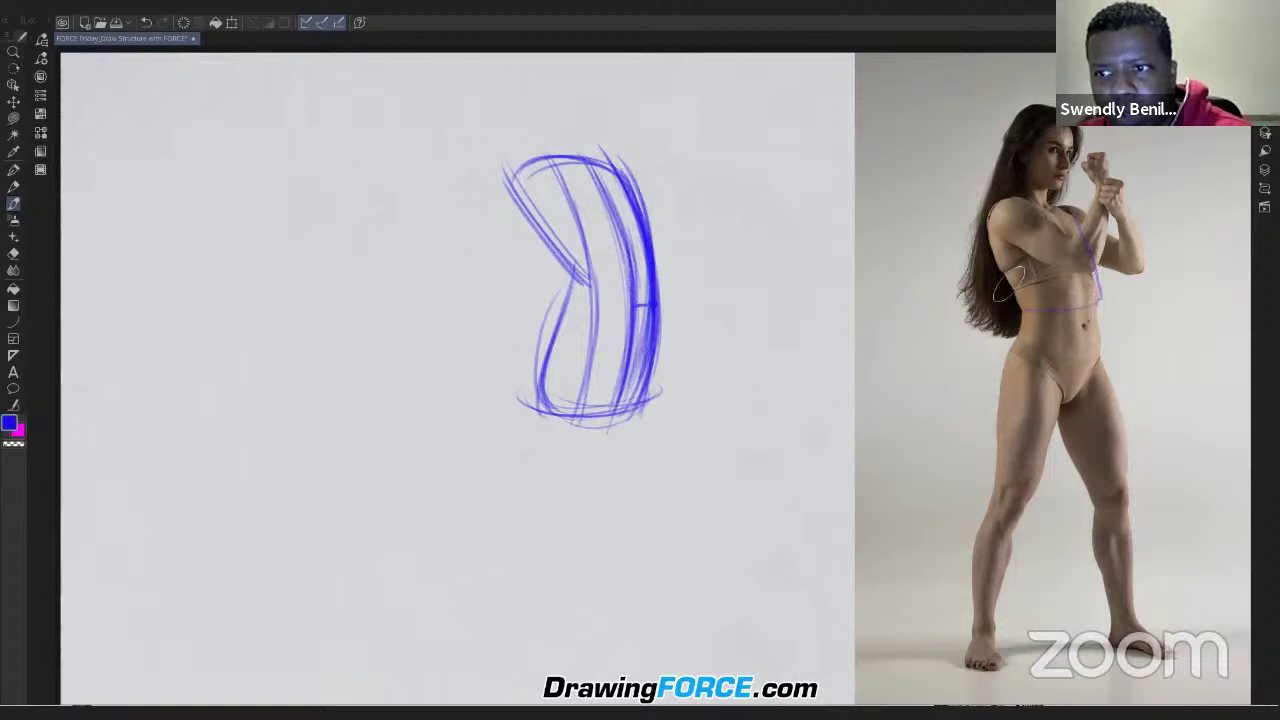
pyautogui.moveTo(996, 220); pyautogui.dragTo(1018, 318)
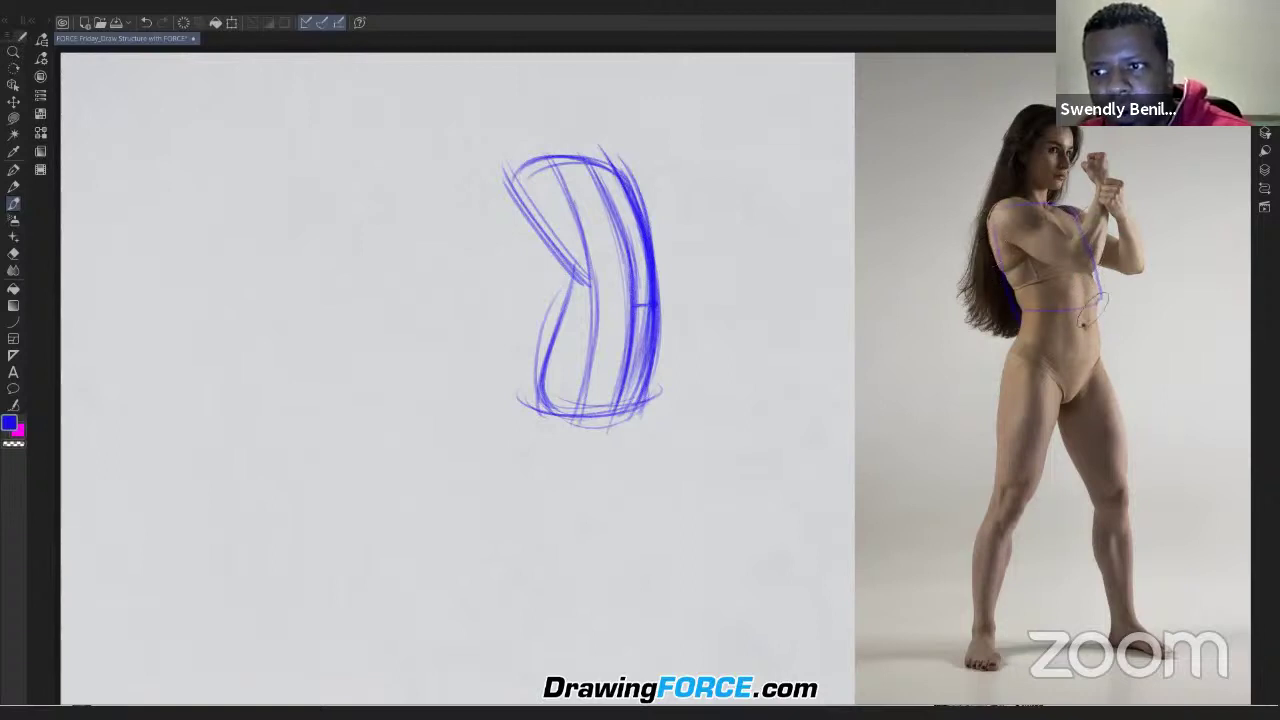
pyautogui.moveTo(1101, 300); pyautogui.dragTo(1082, 402)
pyautogui.moveTo(1101, 303)
pyautogui.mouseDown()
pyautogui.moveTo(1078, 404)
pyautogui.moveTo(1014, 396)
pyautogui.moveTo(1007, 340)
pyautogui.mouseUp()
pyautogui.moveTo(1004, 384); pyautogui.dragTo(1092, 396)
pyautogui.moveTo(1104, 303)
pyautogui.mouseDown()
pyautogui.moveTo(1036, 404)
pyautogui.moveTo(1012, 307)
pyautogui.mouseUp()
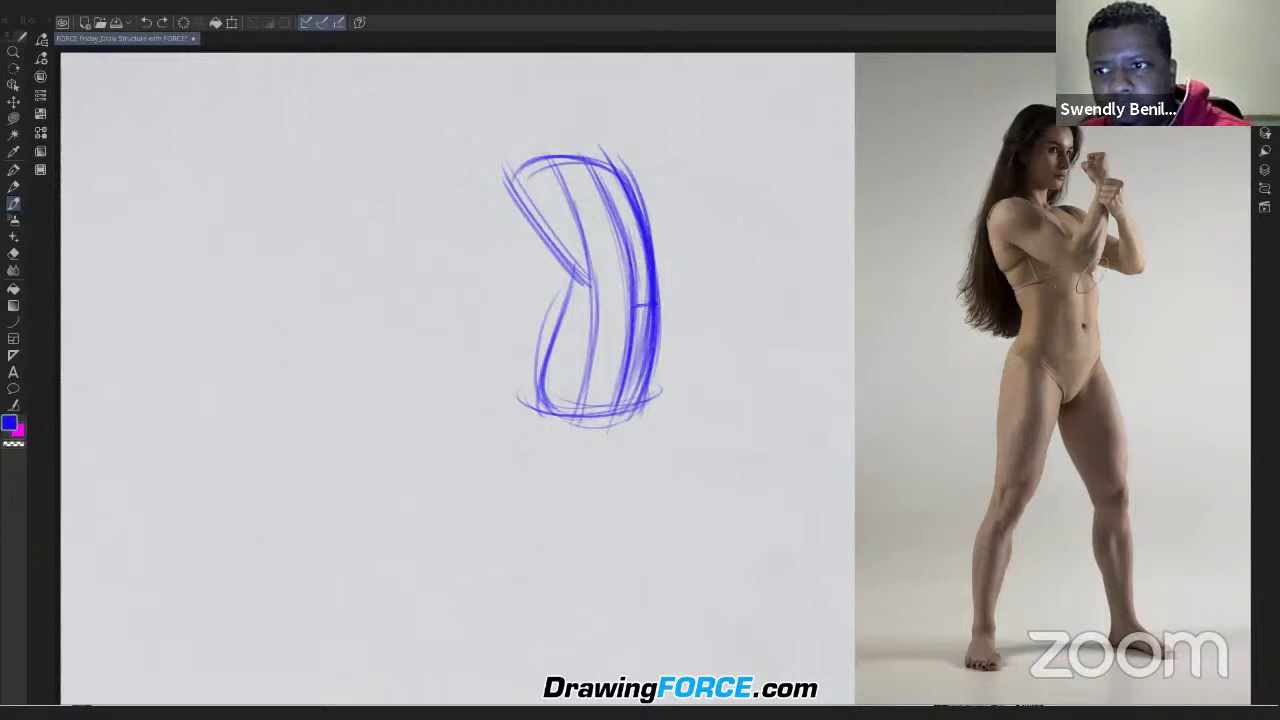
pyautogui.moveTo(1092, 273)
pyautogui.mouseDown()
pyautogui.moveTo(1018, 288)
pyautogui.moveTo(1086, 273)
pyautogui.mouseUp()
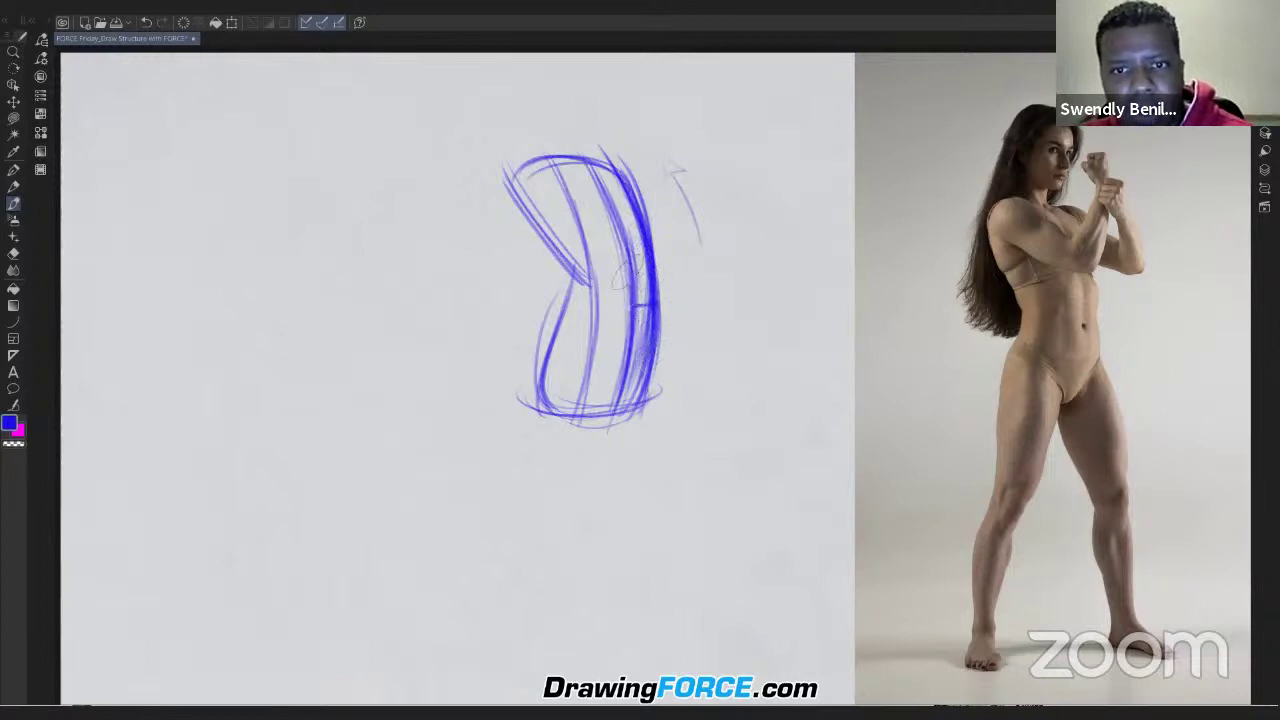
# Step: Add cross-contours to the sketched torso below the ribcage and around the hips, and a slanted wedge line down the pelvis
pyautogui.moveTo(628, 267)
pyautogui.mouseDown()
pyautogui.moveTo(556, 280)
pyautogui.moveTo(650, 265)
pyautogui.moveTo(612, 288)
pyautogui.moveTo(556, 282)
pyautogui.mouseUp()
pyautogui.moveTo(556, 282); pyautogui.dragTo(654, 265)
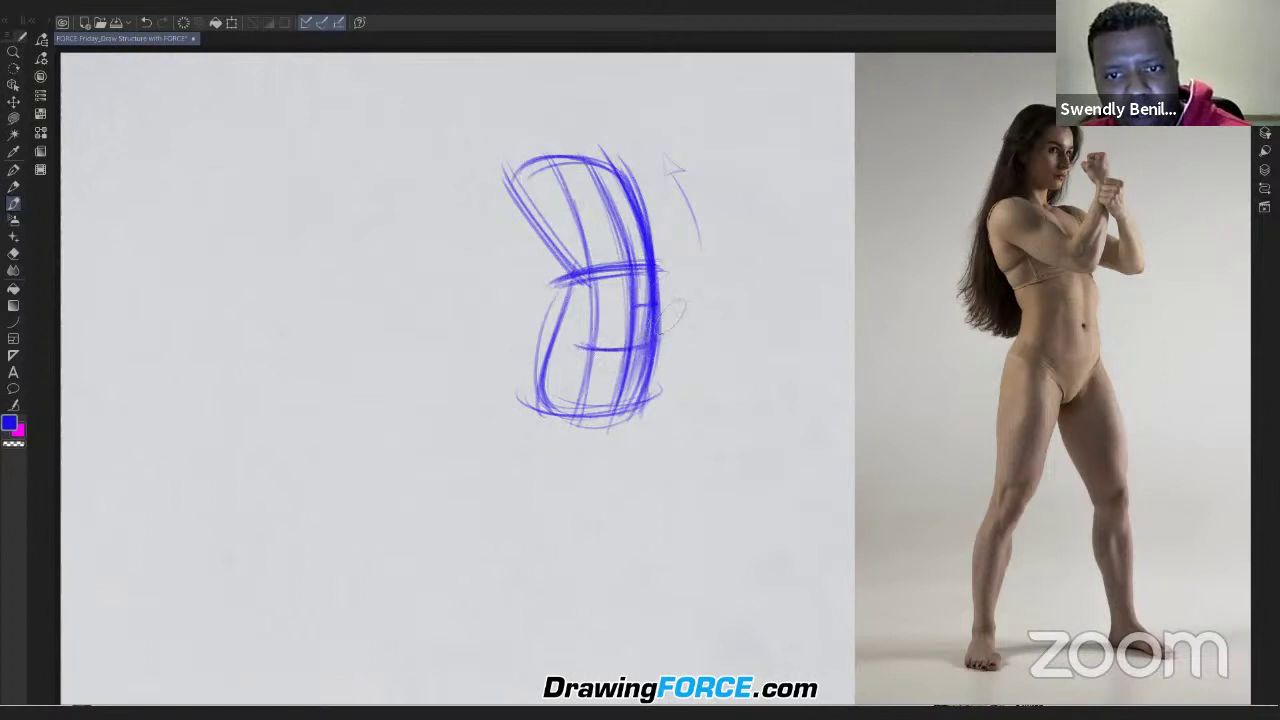
pyautogui.moveTo(606, 355); pyautogui.dragTo(560, 332)
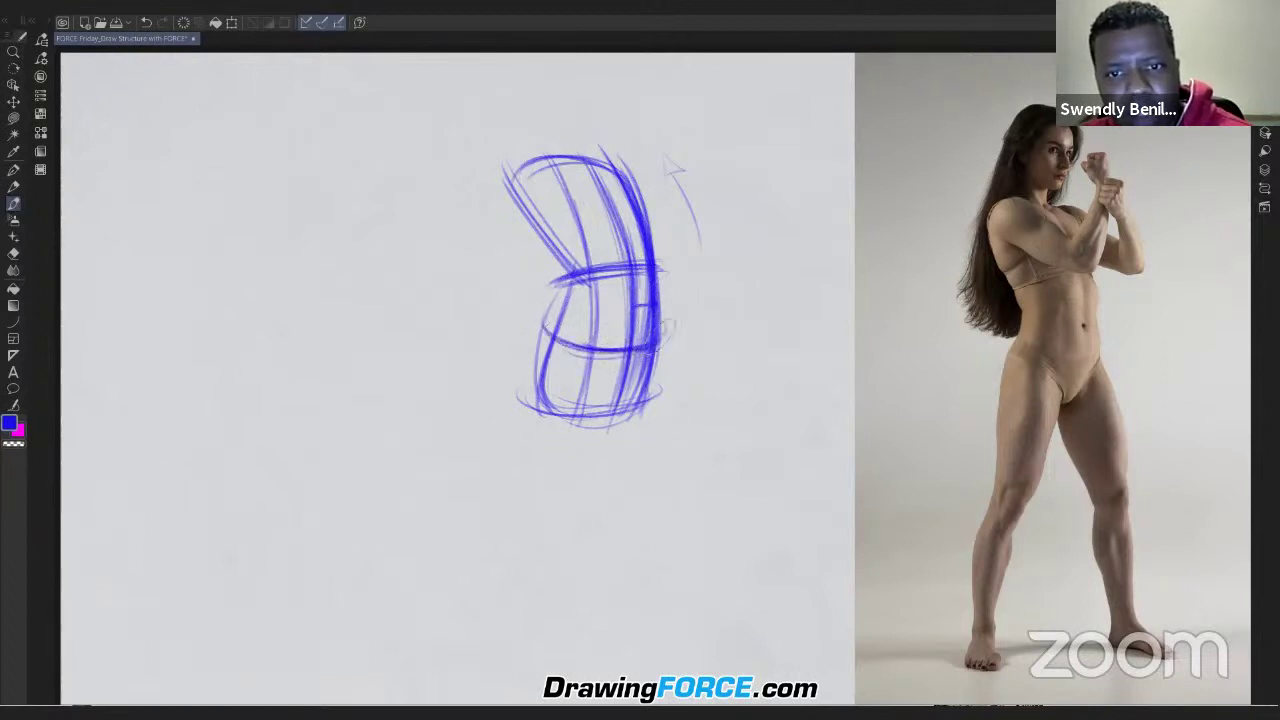
pyautogui.moveTo(660, 336)
pyautogui.mouseDown()
pyautogui.moveTo(549, 330)
pyautogui.moveTo(660, 336)
pyautogui.mouseUp()
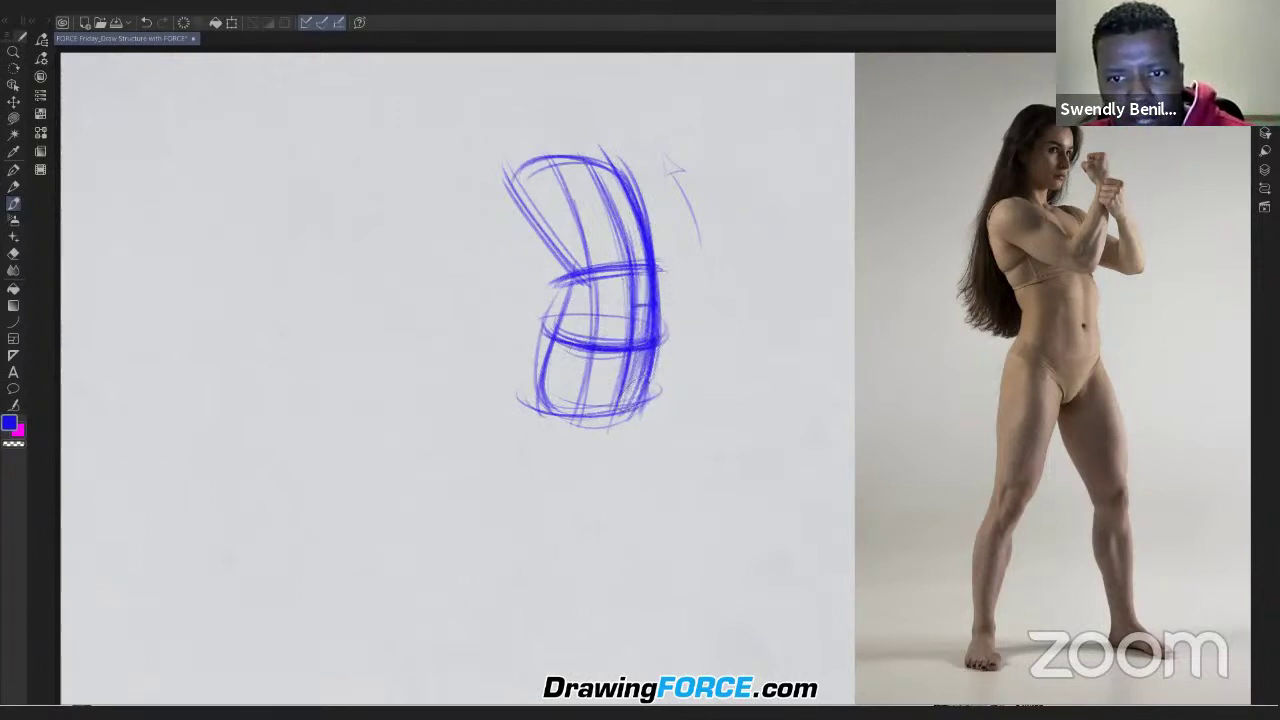
pyautogui.moveTo(585, 374)
pyautogui.mouseDown()
pyautogui.moveTo(612, 430)
pyautogui.moveTo(604, 415)
pyautogui.mouseUp()
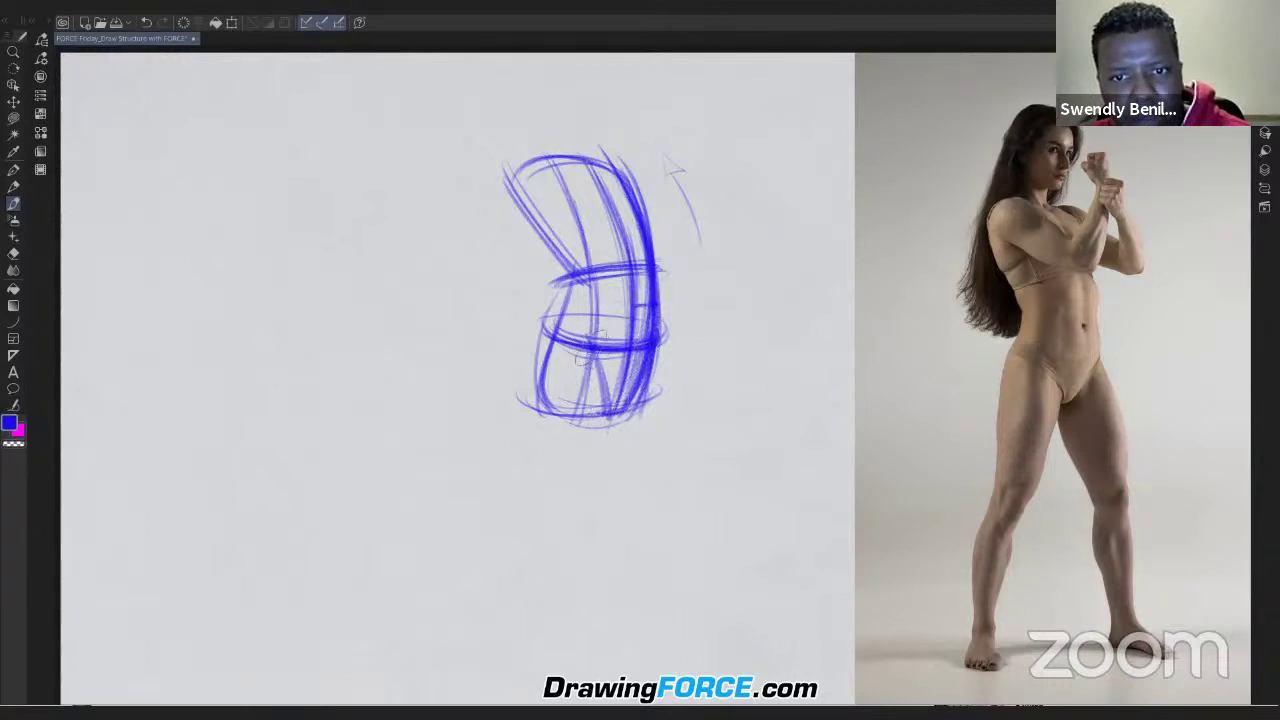
pyautogui.moveTo(595, 350); pyautogui.dragTo(609, 415)
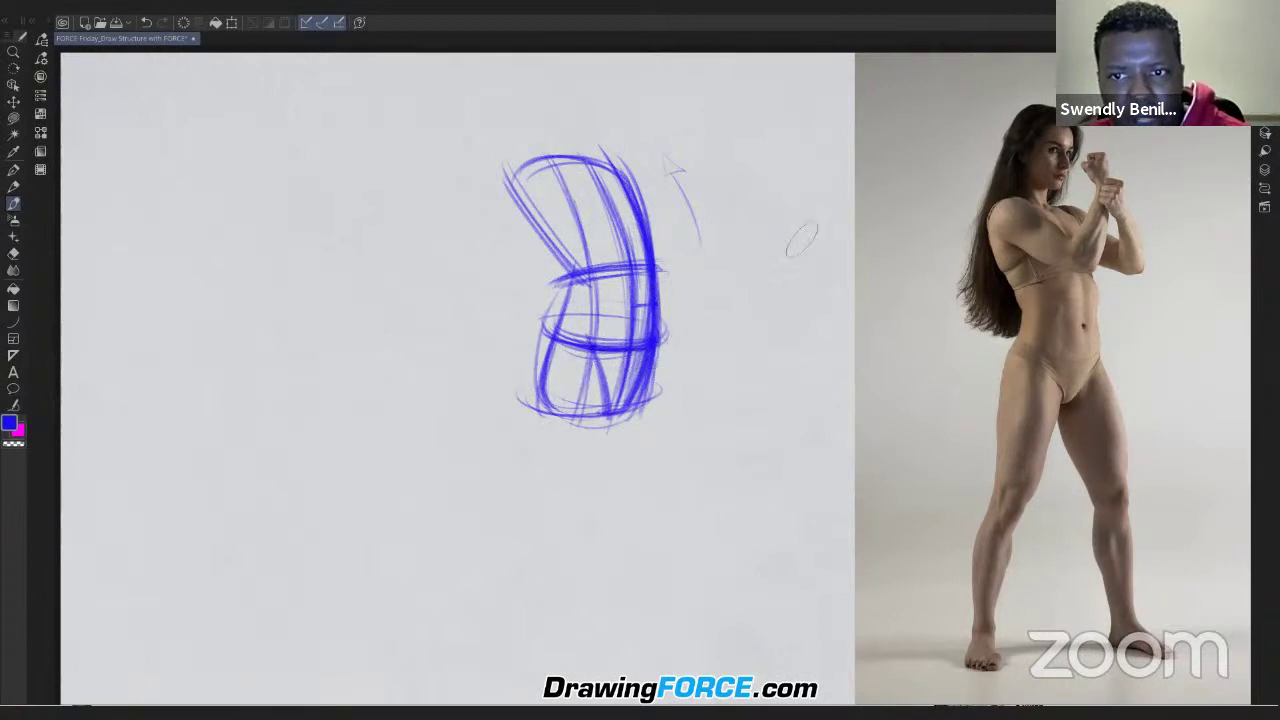
# Step: Sketch a small rectangle above a centre-split trapezoid beside the torso, and darken the back side of the pelvis wedge
pyautogui.moveTo(809, 181)
pyautogui.mouseDown()
pyautogui.moveTo(742, 184)
pyautogui.moveTo(752, 228)
pyautogui.moveTo(812, 220)
pyautogui.mouseUp()
pyautogui.moveTo(812, 221); pyautogui.dragTo(752, 228)
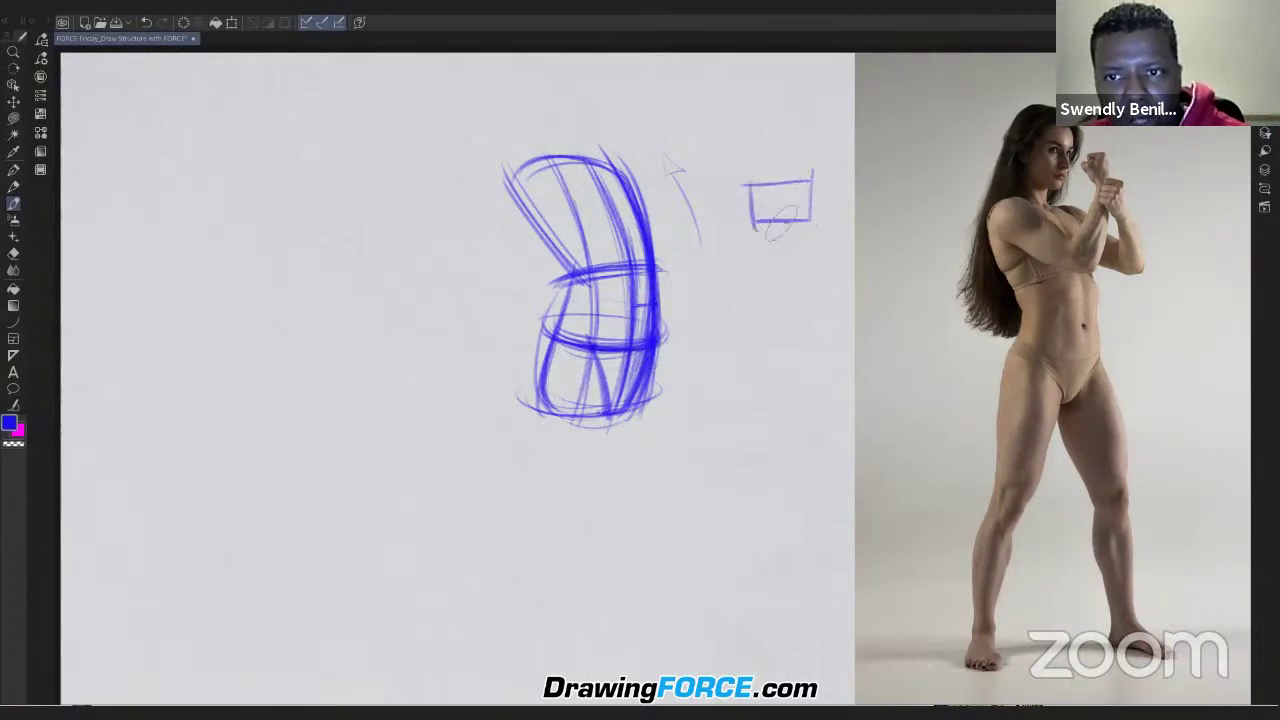
pyautogui.moveTo(762, 292)
pyautogui.mouseDown()
pyautogui.moveTo(828, 260)
pyautogui.moveTo(840, 293)
pyautogui.moveTo(763, 291)
pyautogui.mouseUp()
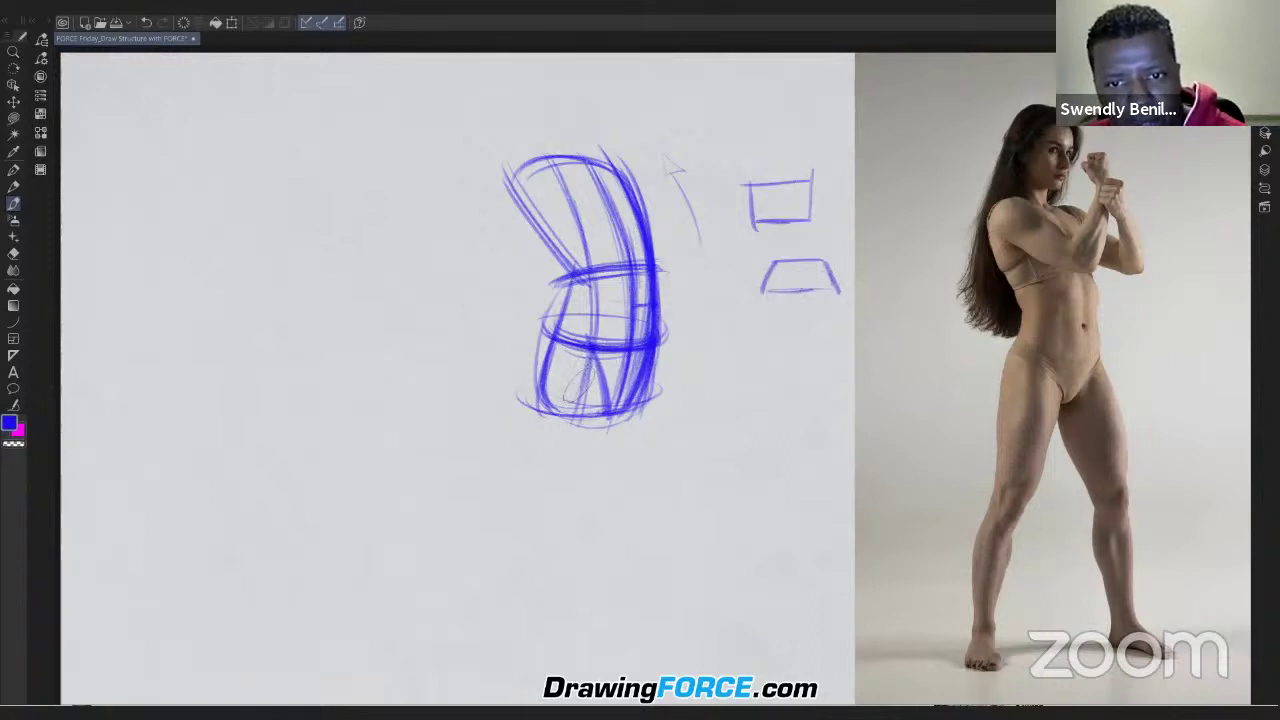
pyautogui.moveTo(592, 354); pyautogui.dragTo(572, 414)
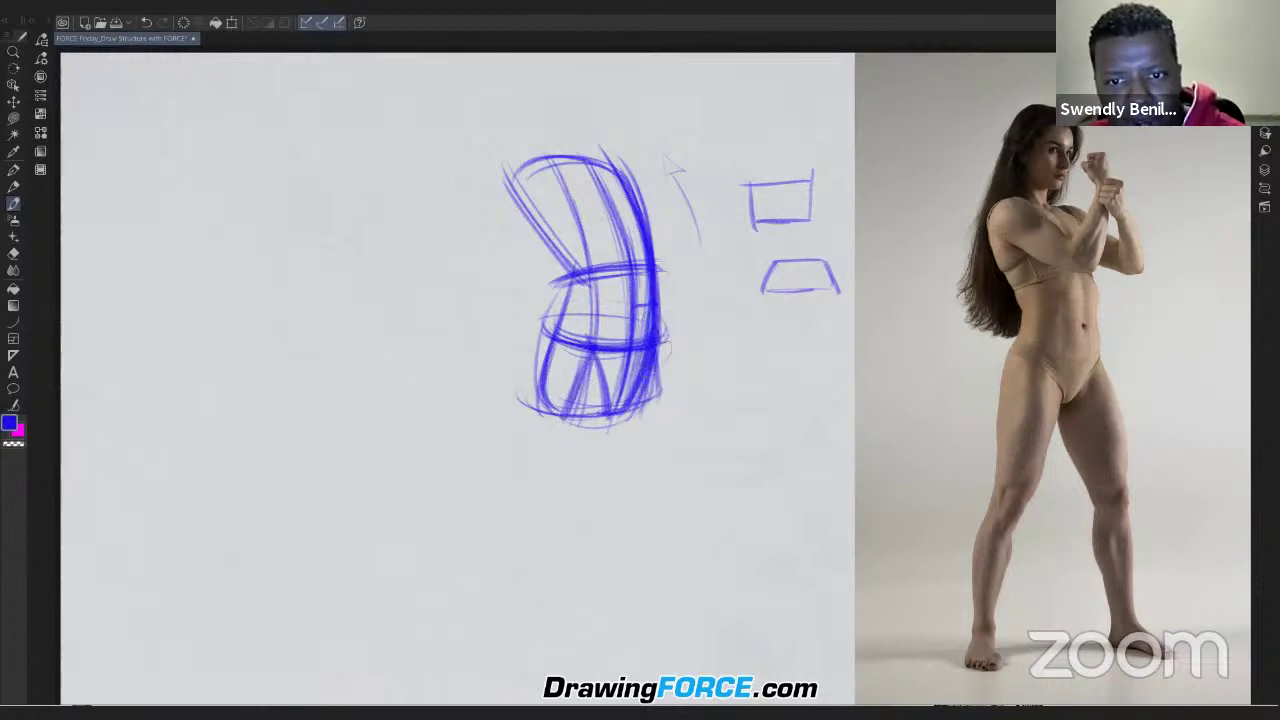
pyautogui.moveTo(803, 259); pyautogui.dragTo(801, 292)
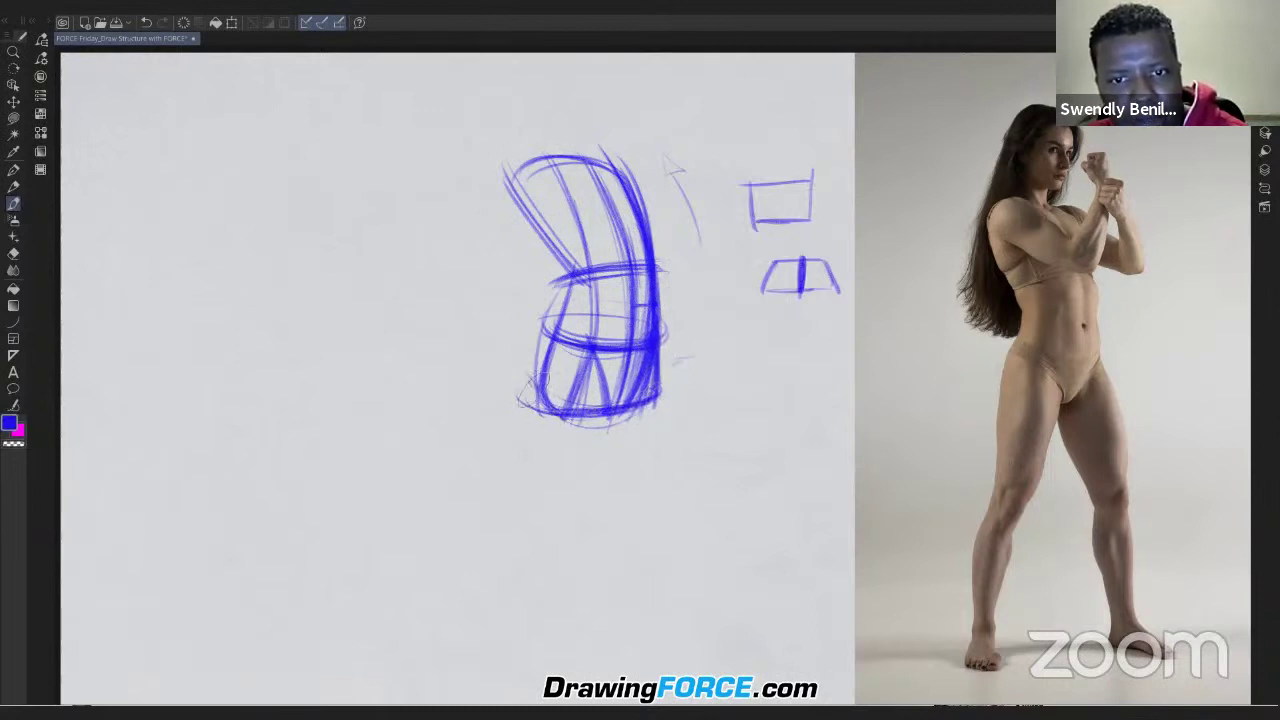
# Step: Darken the pelvis block's lower back corner in blue and mark both leg openings on the sketched pelvis with magenta arcs
pyautogui.moveTo(533, 378); pyautogui.dragTo(560, 342)
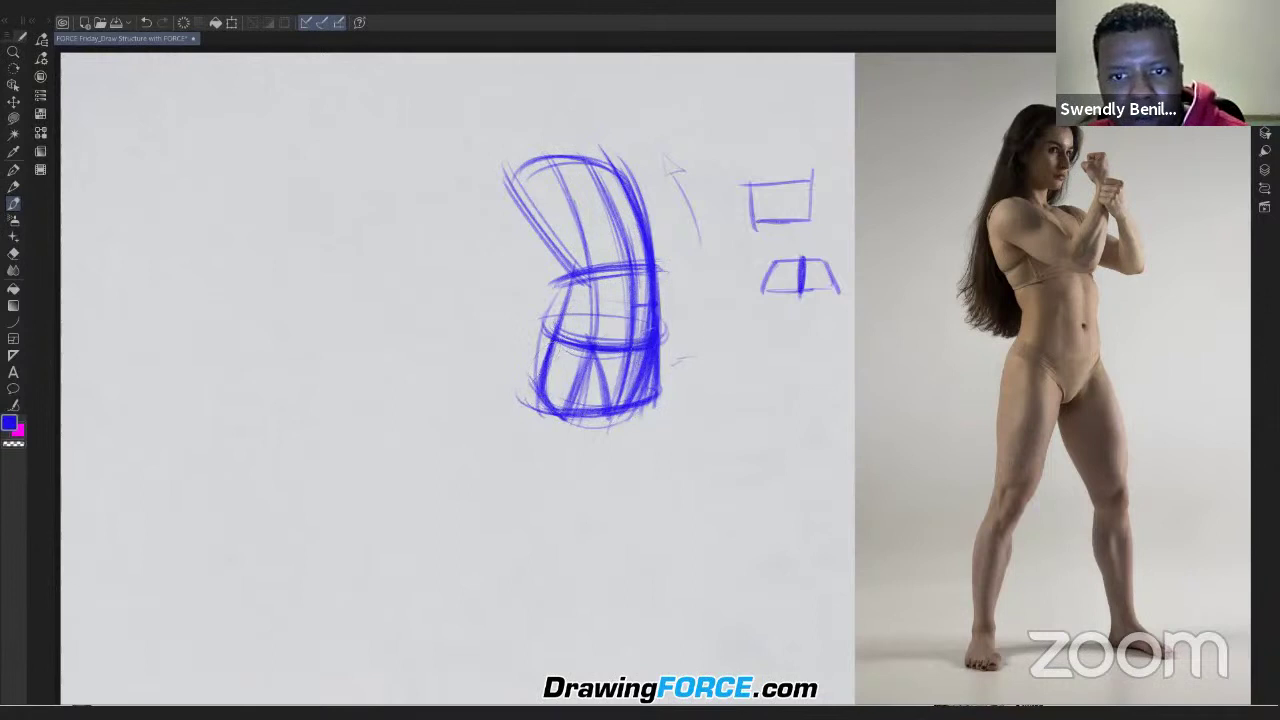
pyautogui.moveTo(1100, 357); pyautogui.dragTo(1020, 336)
pyautogui.hotkey('ctrl', 'z')
pyautogui.hotkey('ctrl', 'z')
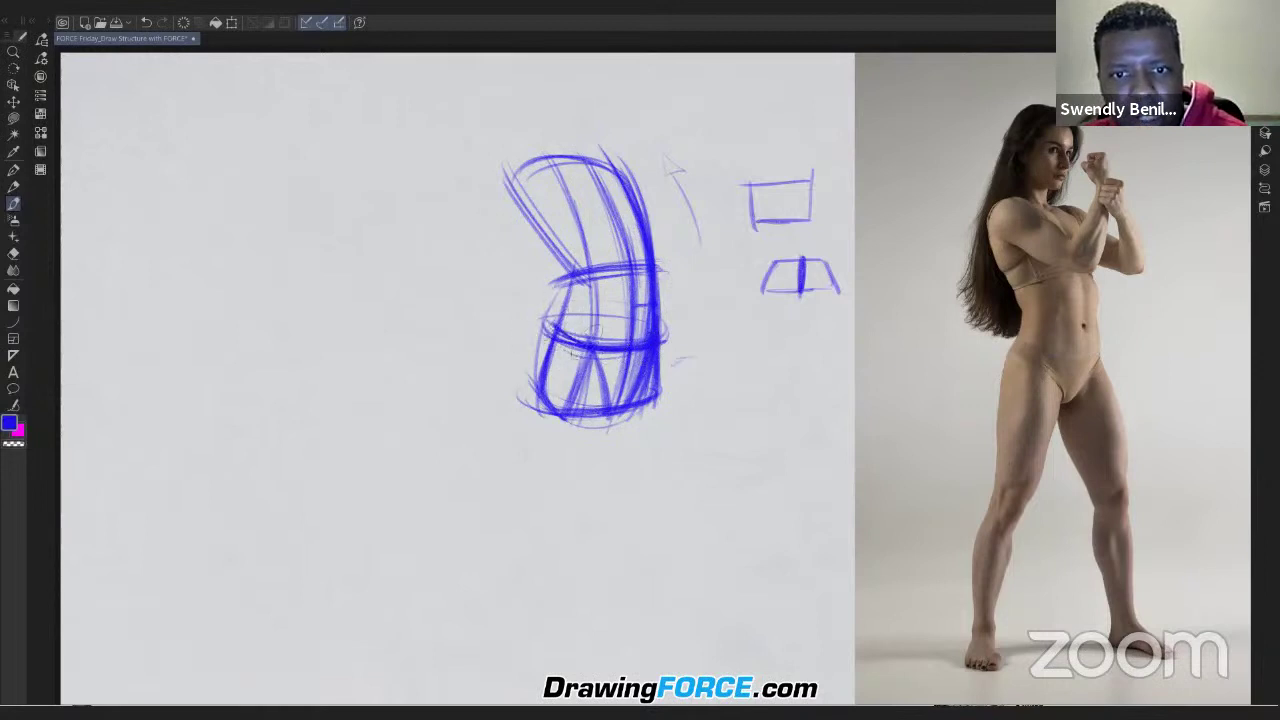
pyautogui.moveTo(526, 379); pyautogui.dragTo(588, 411)
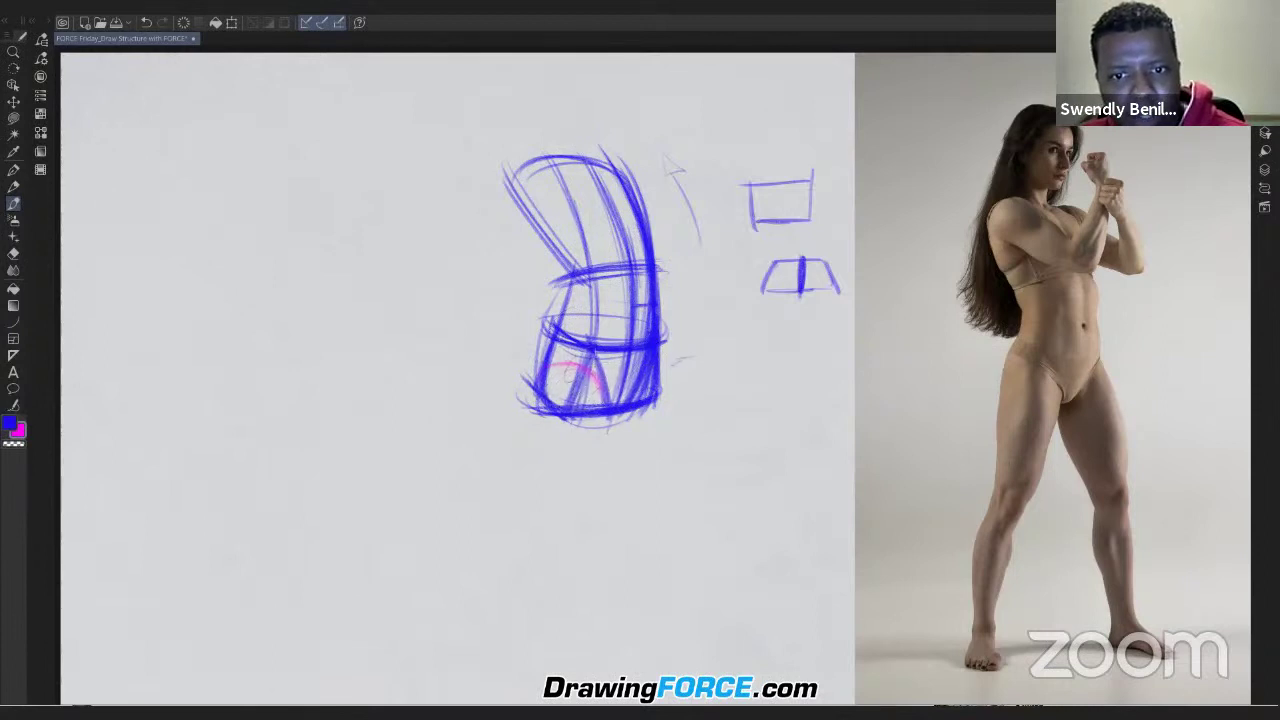
pyautogui.moveTo(563, 368); pyautogui.dragTo(603, 401)
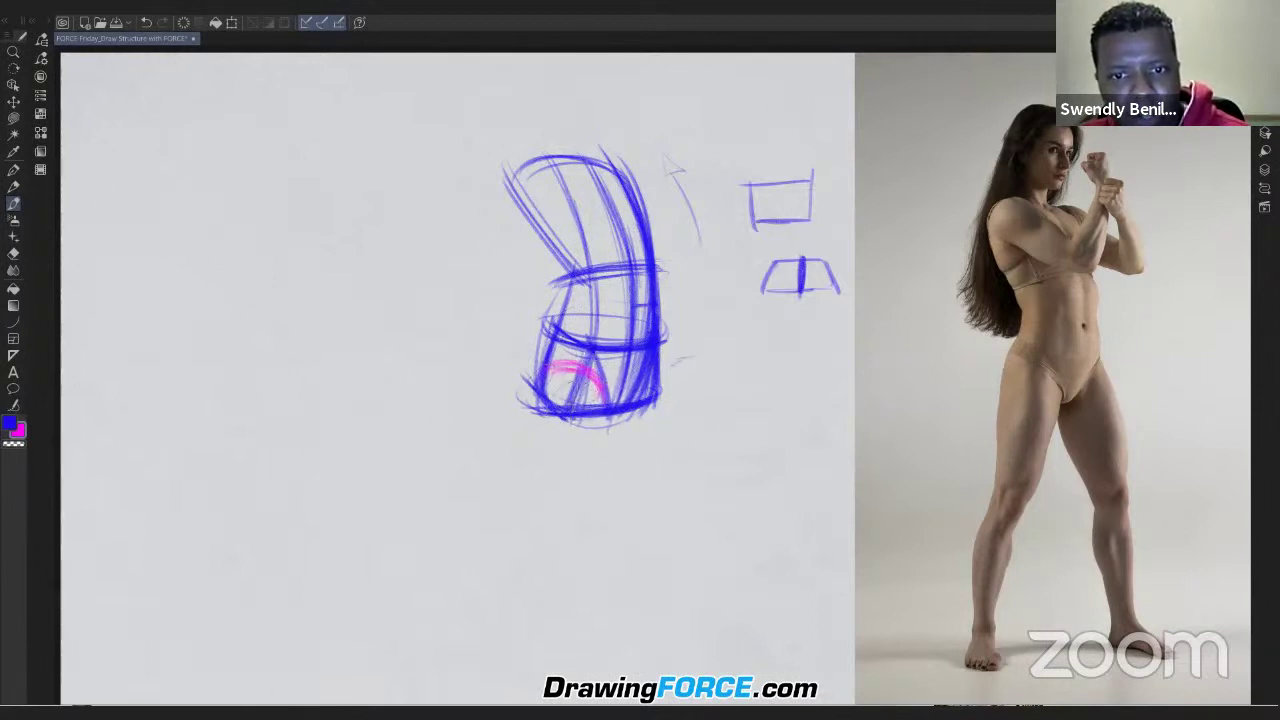
pyautogui.moveTo(637, 398); pyautogui.dragTo(673, 353)
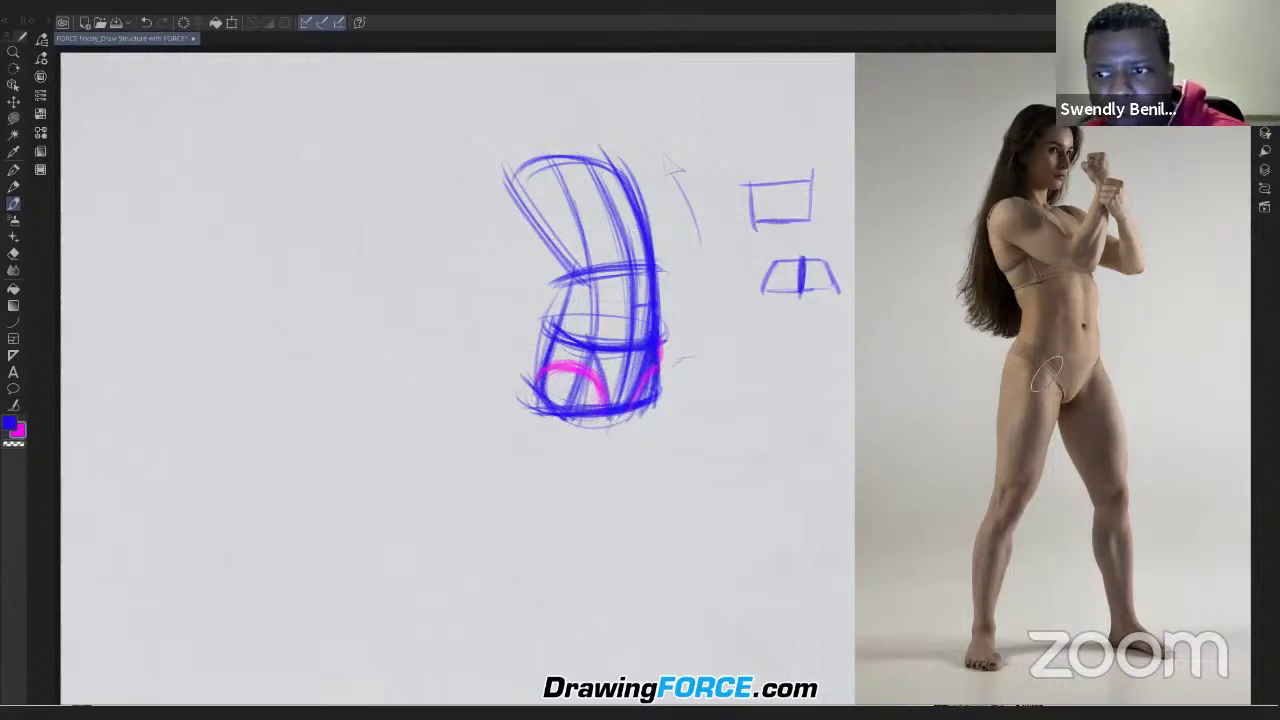
# Step: Trace the two leg openings in magenta on the hips in the reference photo, and undo the marks
pyautogui.moveTo(1047, 370)
pyautogui.mouseDown()
pyautogui.moveTo(1057, 391)
pyautogui.moveTo(1026, 370)
pyautogui.moveTo(1004, 388)
pyautogui.moveTo(1062, 397)
pyautogui.mouseUp()
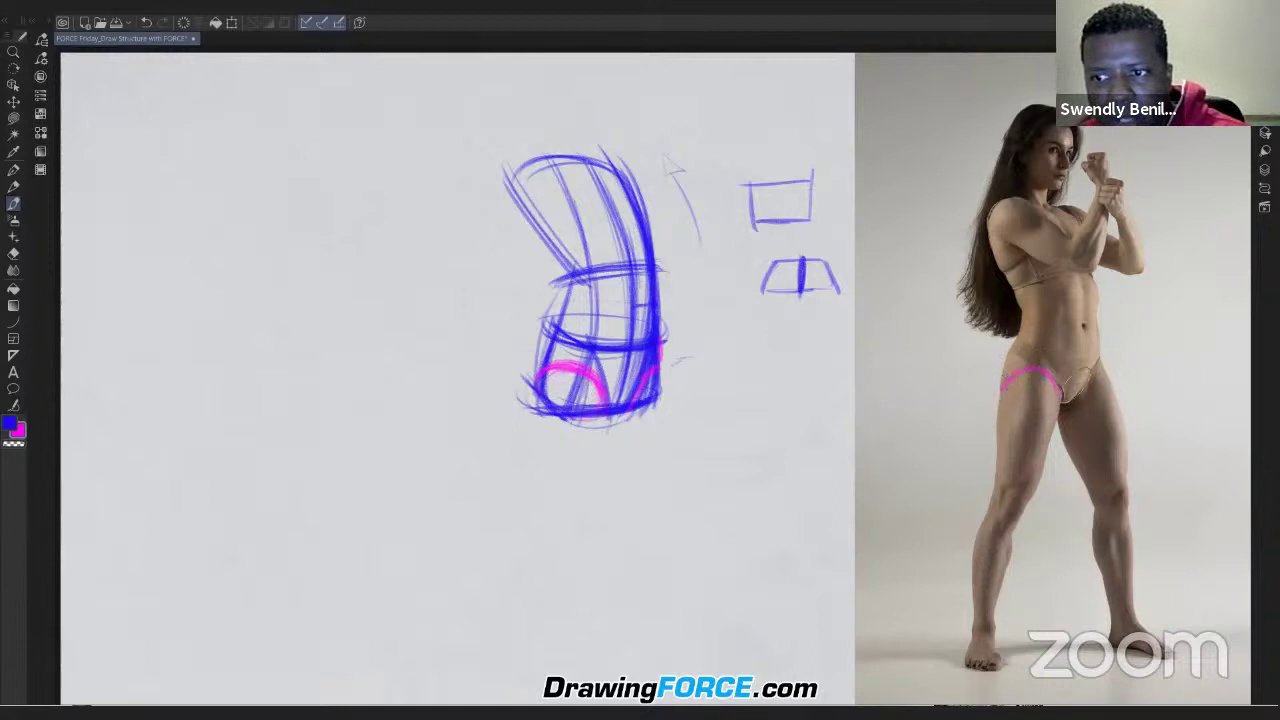
pyautogui.moveTo(1099, 358); pyautogui.dragTo(1105, 365)
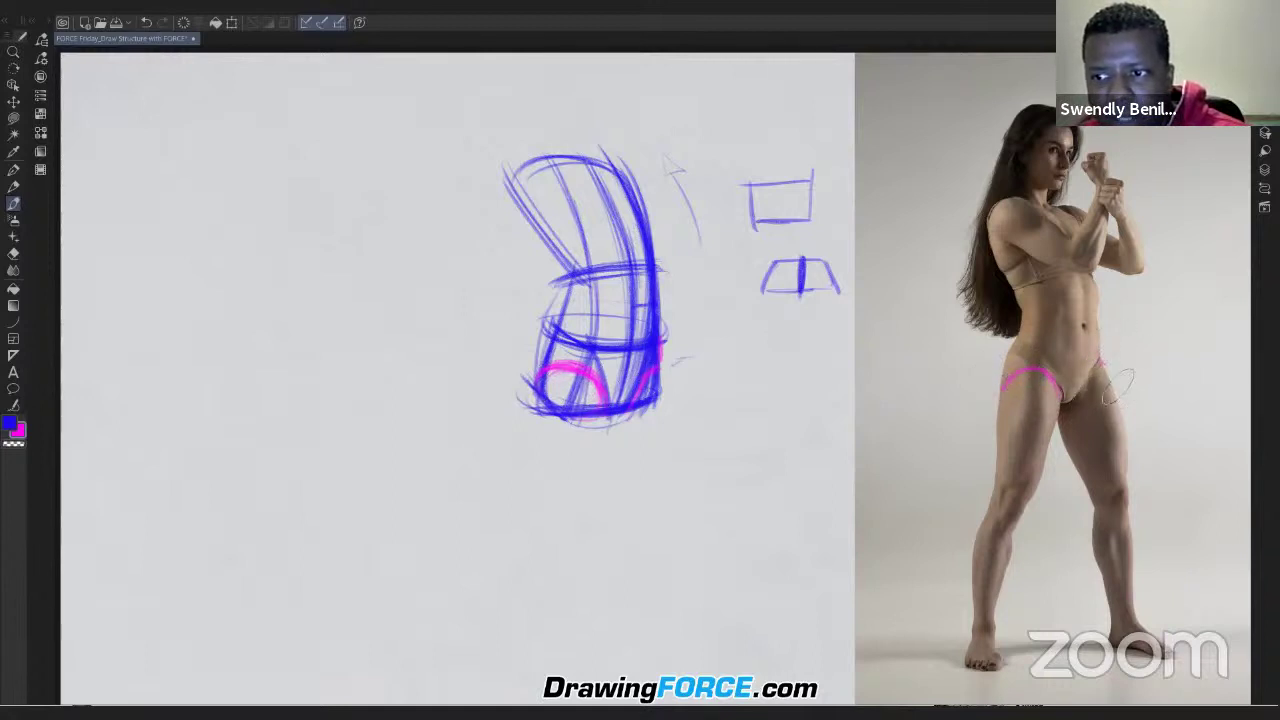
pyautogui.hotkey('ctrl', 'z')
pyautogui.hotkey('ctrl', 'z')
pyautogui.hotkey('ctrl', 'z')
pyautogui.hotkey('ctrl', 'z')
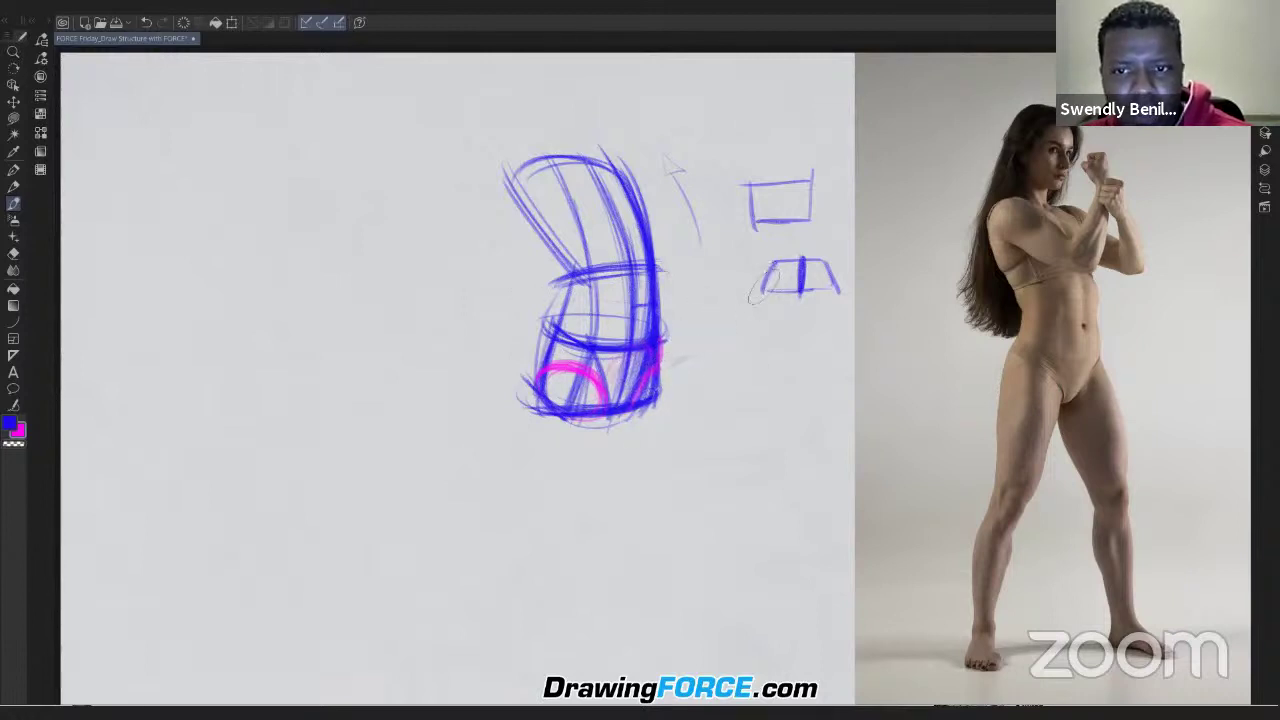
# Step: Circle the trapezoid's lower corner nearest the torso in magenta and draw light leg curves extending outward and upward from the pelvis
pyautogui.moveTo(764, 281); pyautogui.dragTo(660, 332)
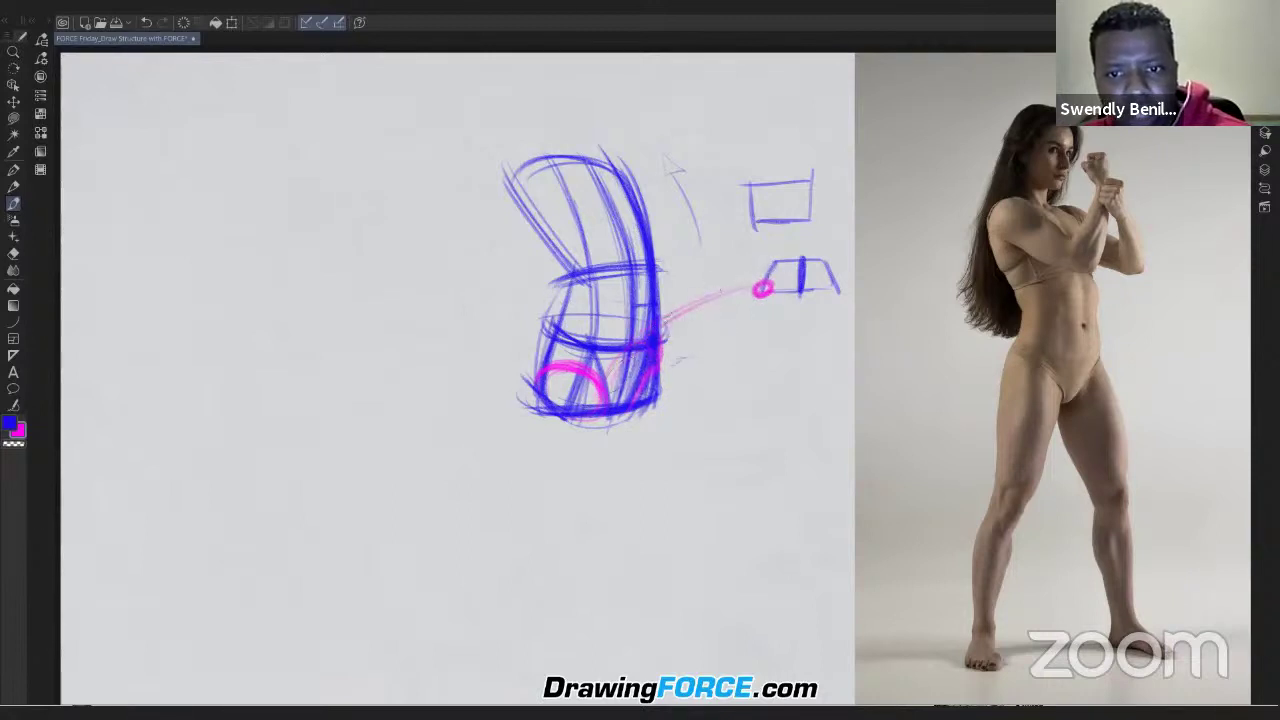
pyautogui.moveTo(662, 396)
pyautogui.mouseDown()
pyautogui.moveTo(770, 316)
pyautogui.moveTo(773, 332)
pyautogui.mouseUp()
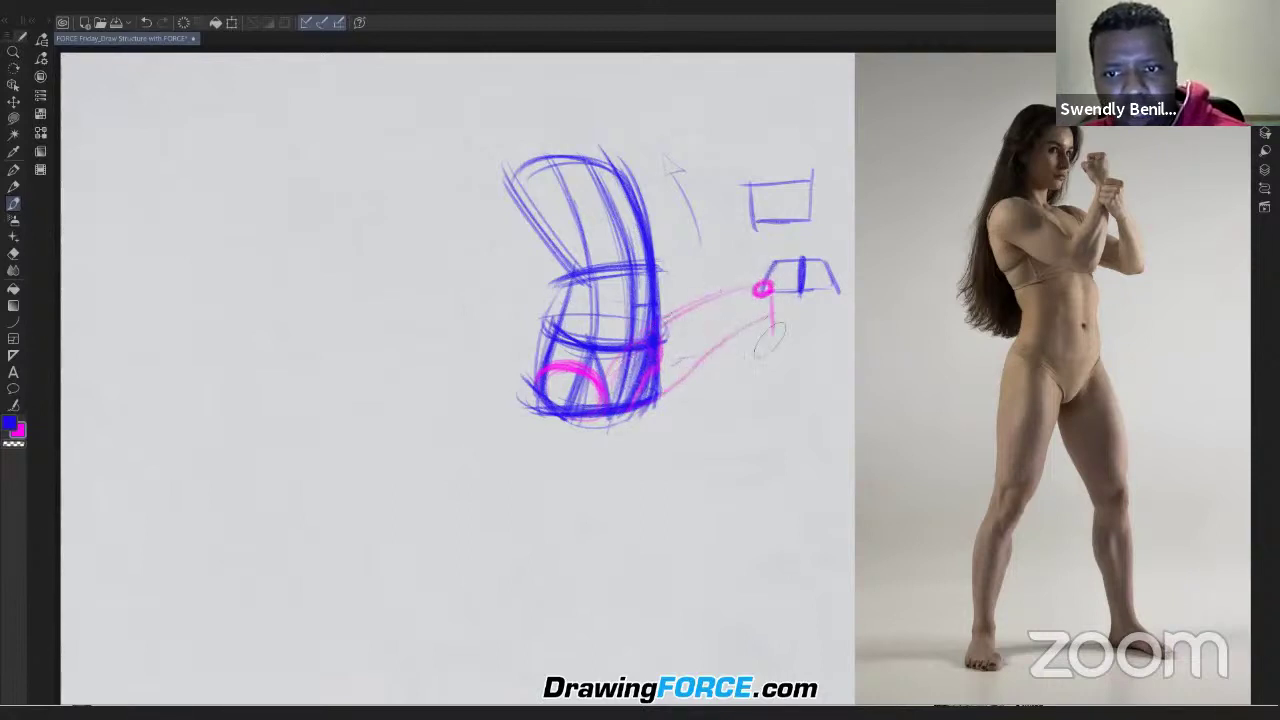
pyautogui.moveTo(616, 378)
pyautogui.mouseDown()
pyautogui.moveTo(651, 196)
pyautogui.moveTo(700, 208)
pyautogui.moveTo(665, 394)
pyautogui.mouseUp()
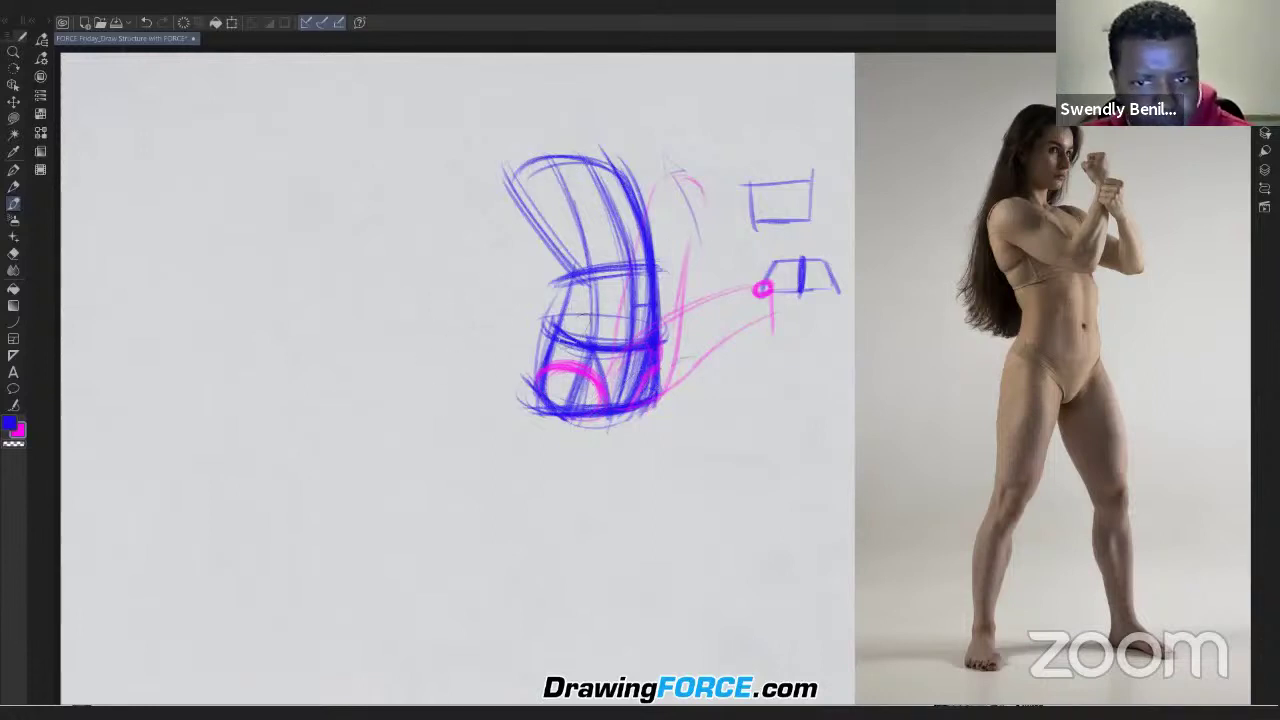
# Step: Set the drawing colour back to blue and move the whole sketch up and slightly left on the canvas
pyautogui.press('x')
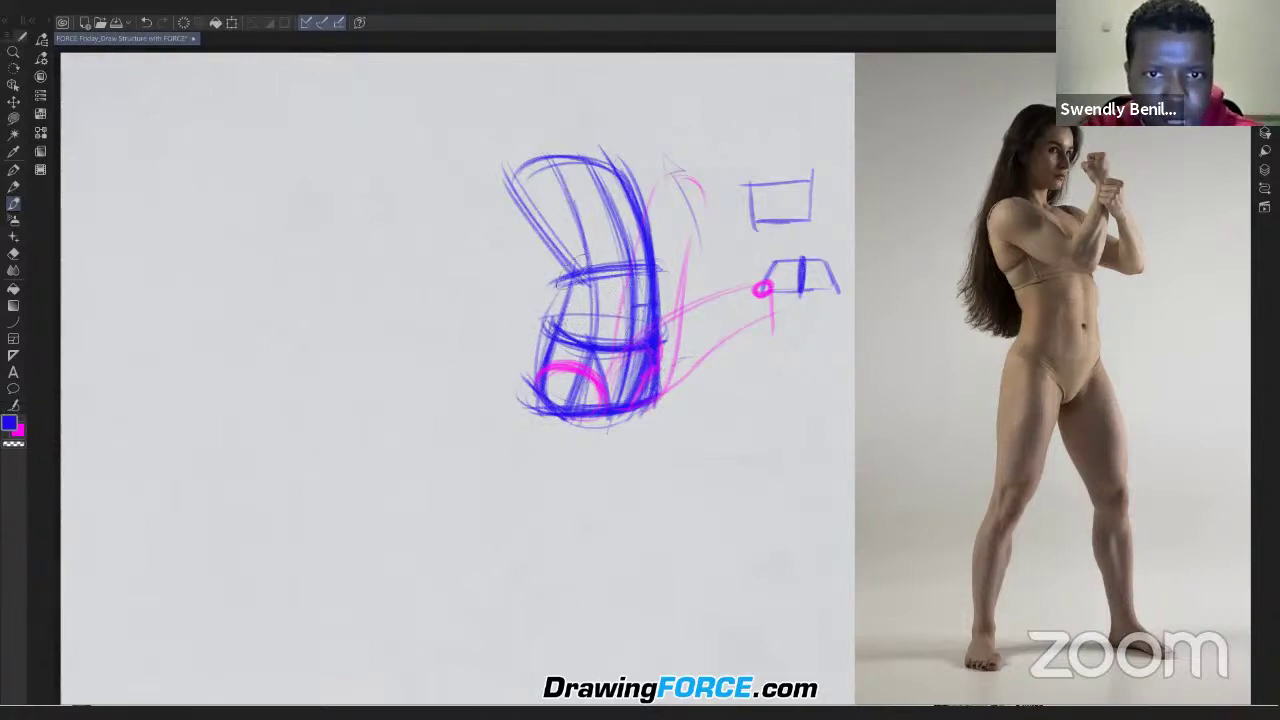
pyautogui.press('k')
pyautogui.moveTo(591, 255); pyautogui.dragTo(575, 215)
pyautogui.press('p')
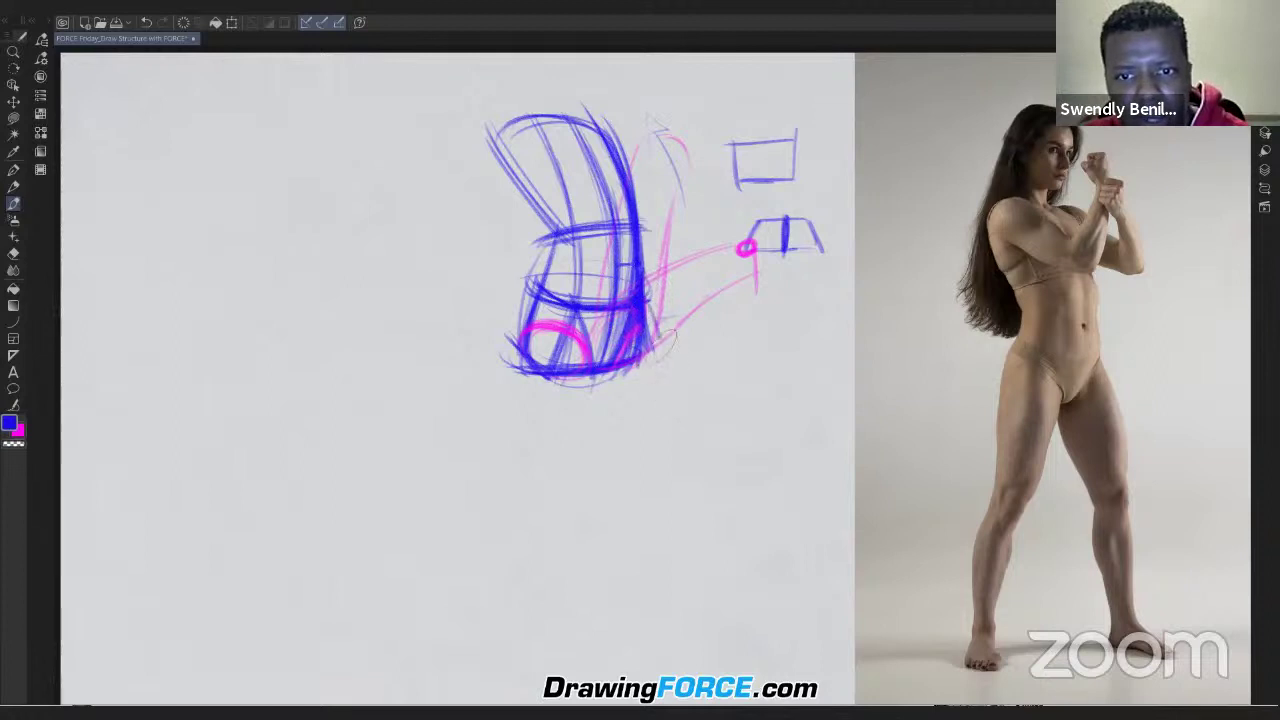
# Step: Draw the thigh below the pelvis with a bold outward-curving front contour and a straighter slanted back contour
pyautogui.moveTo(646, 308); pyautogui.dragTo(646, 469)
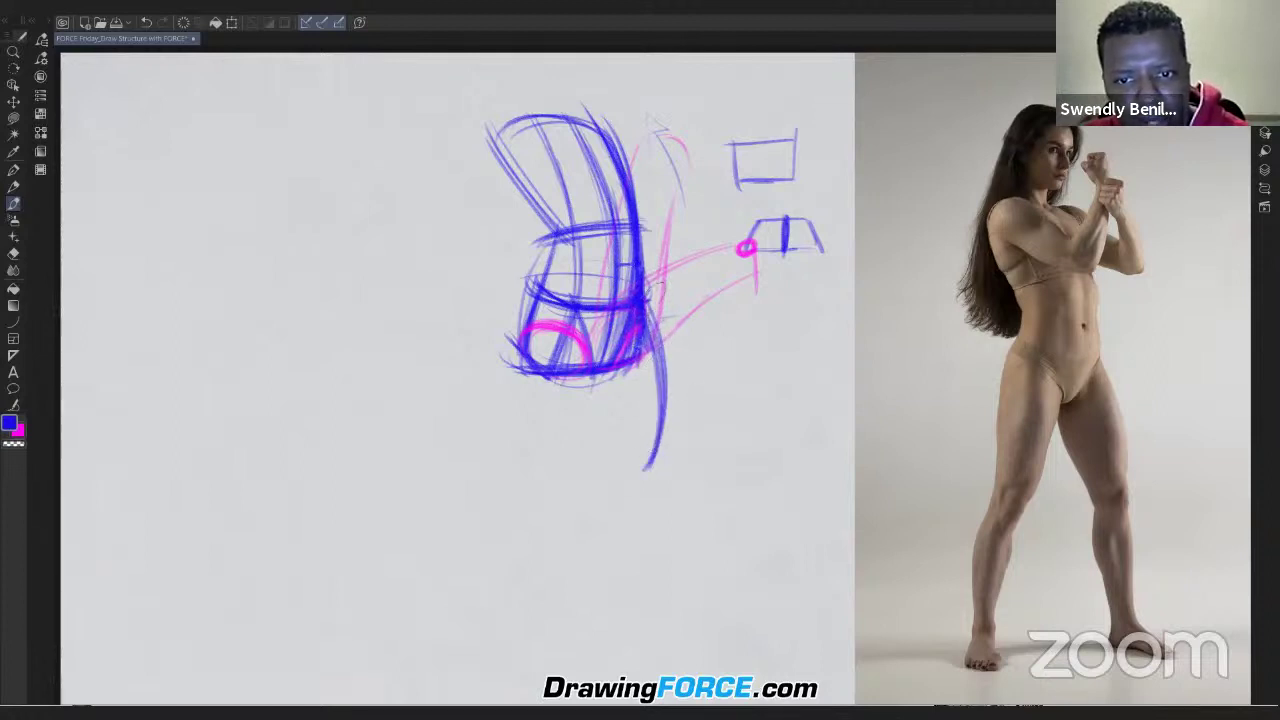
pyautogui.moveTo(648, 304); pyautogui.dragTo(652, 462)
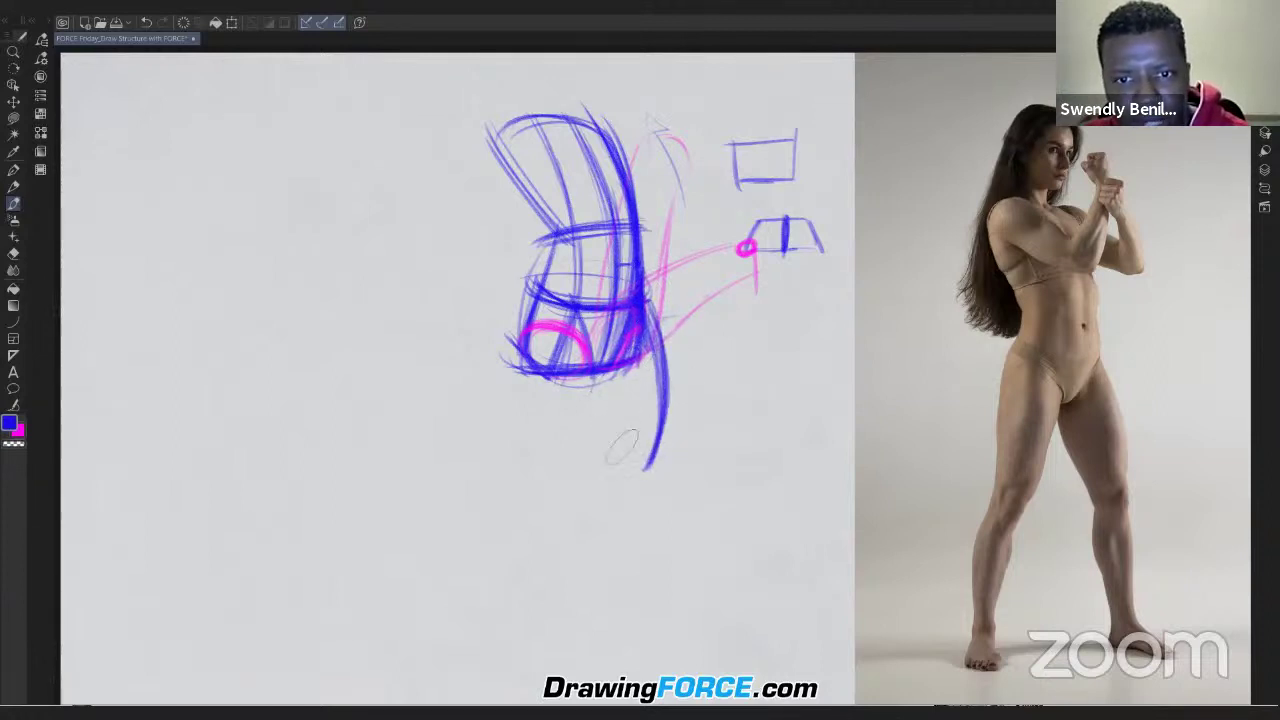
pyautogui.moveTo(590, 378); pyautogui.dragTo(631, 478)
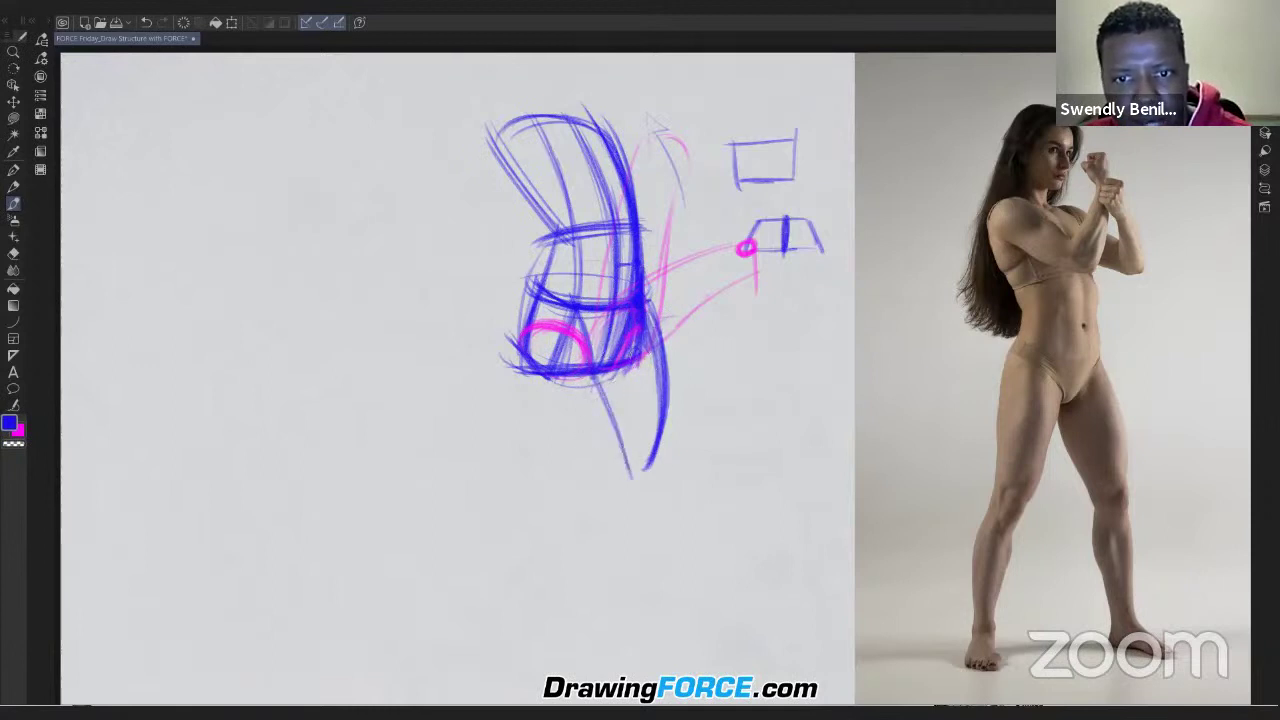
pyautogui.moveTo(650, 303); pyautogui.dragTo(661, 421)
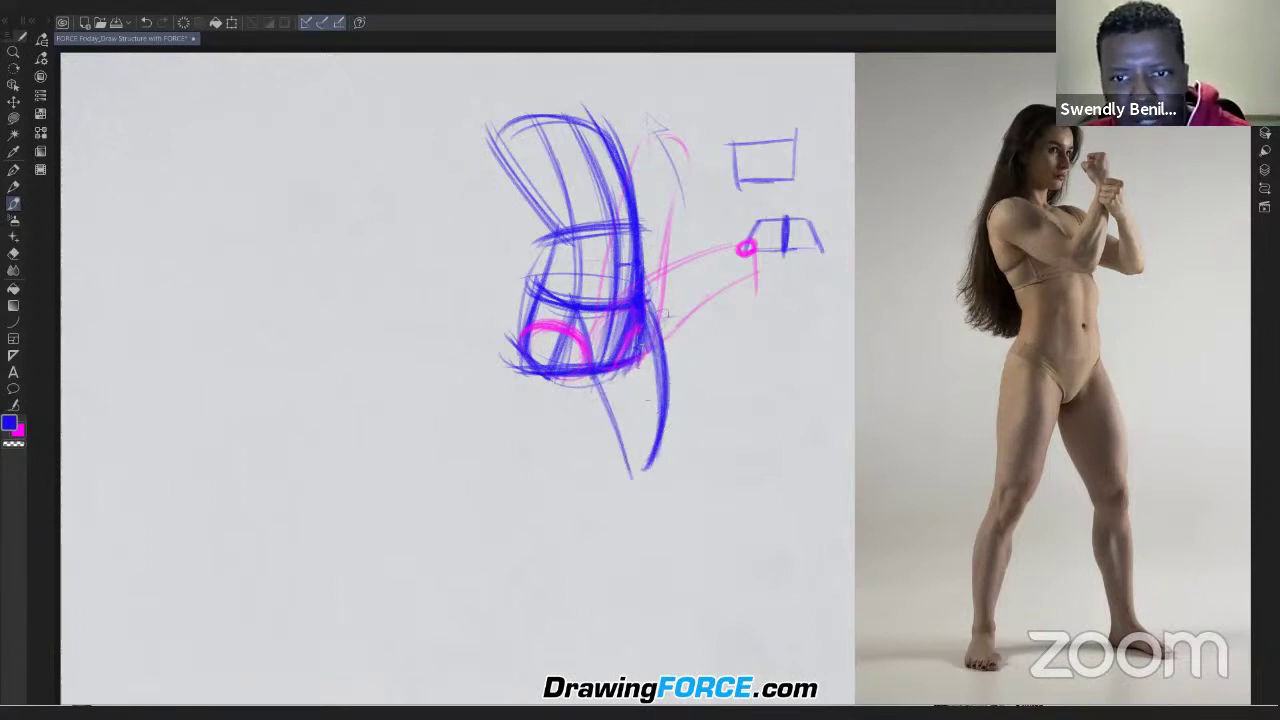
pyautogui.moveTo(668, 352); pyautogui.dragTo(648, 472)
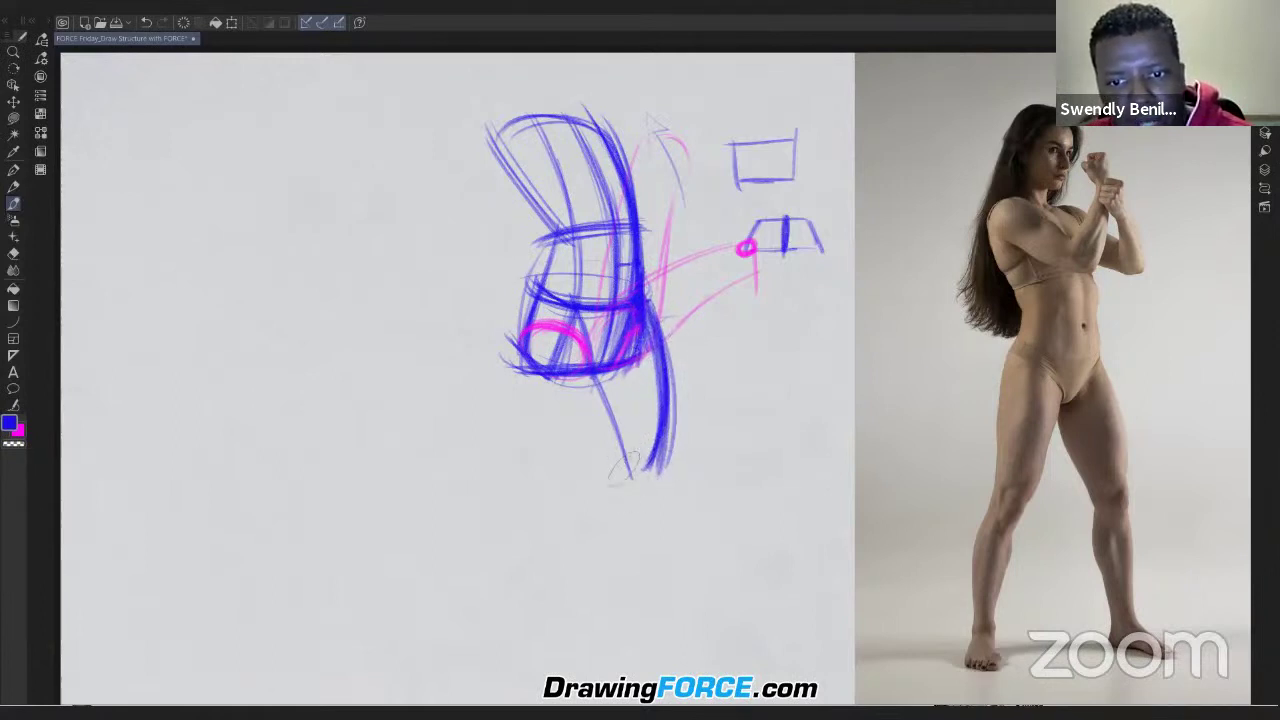
# Step: Extend the leg past the knee with a curved front contour and straighter back line, closing it with an ellipse at the ankle
pyautogui.moveTo(618, 450); pyautogui.dragTo(638, 502)
pyautogui.moveTo(659, 452); pyautogui.dragTo(648, 600)
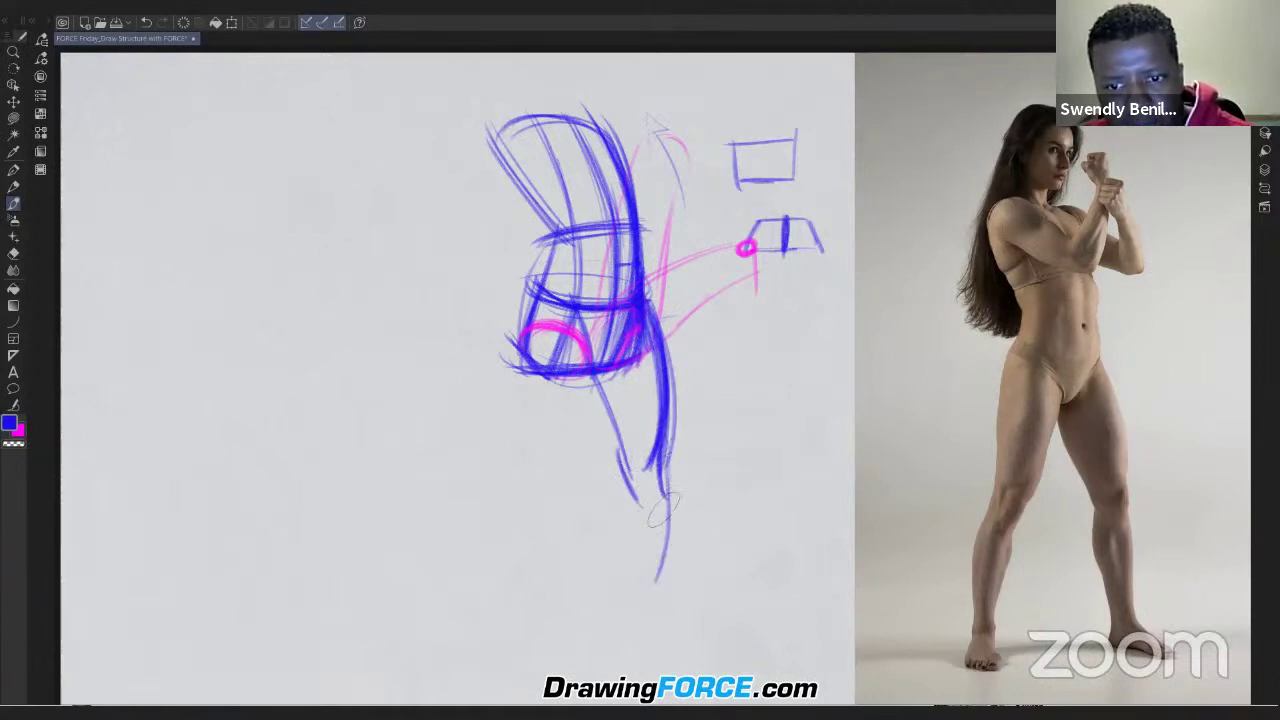
pyautogui.moveTo(668, 482); pyautogui.dragTo(645, 626)
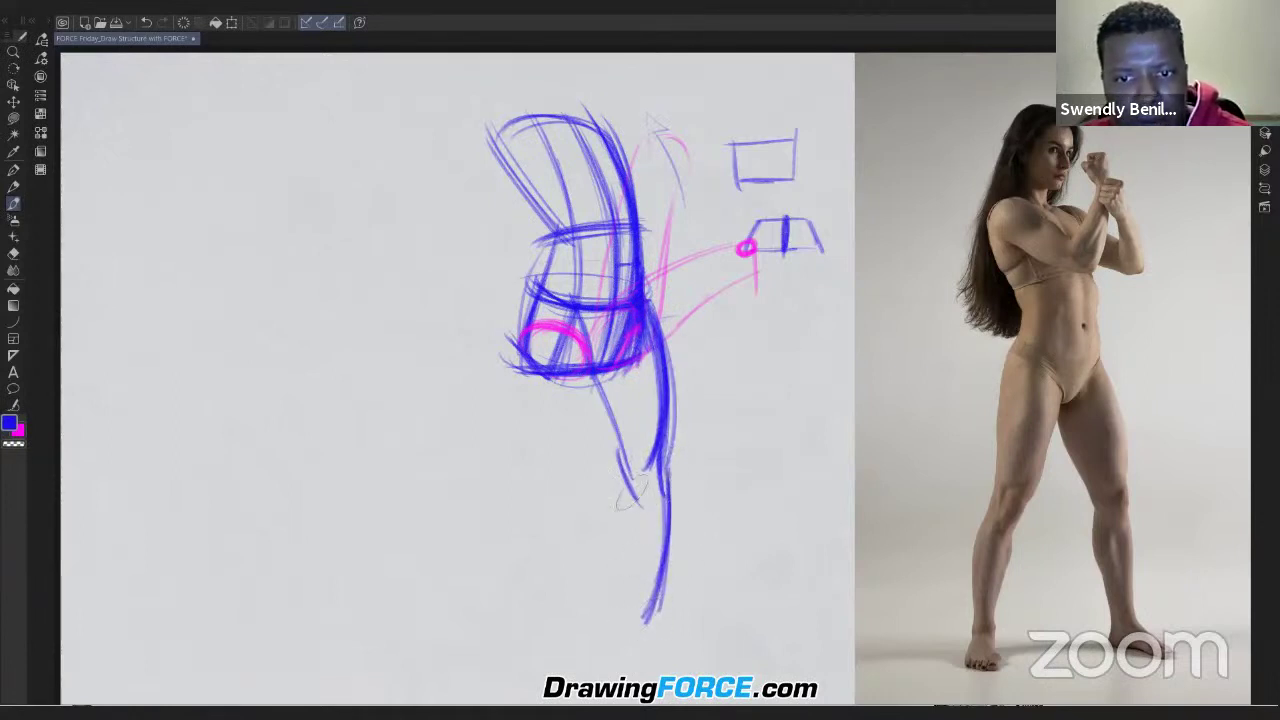
pyautogui.moveTo(618, 440); pyautogui.dragTo(647, 616)
pyautogui.moveTo(667, 485); pyautogui.dragTo(646, 624)
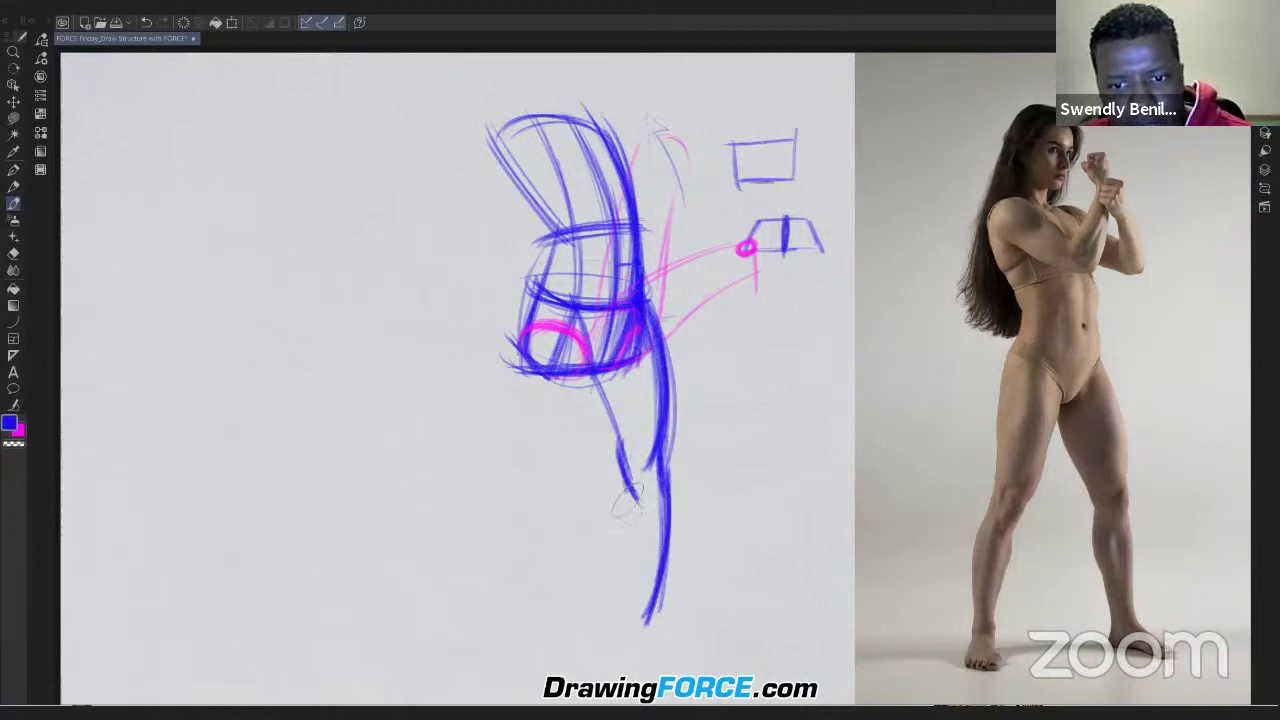
pyautogui.moveTo(624, 486); pyautogui.dragTo(639, 630)
pyautogui.moveTo(667, 512)
pyautogui.mouseDown()
pyautogui.moveTo(660, 624)
pyautogui.moveTo(624, 621)
pyautogui.mouseUp()
pyautogui.moveTo(621, 466); pyautogui.dragTo(635, 514)
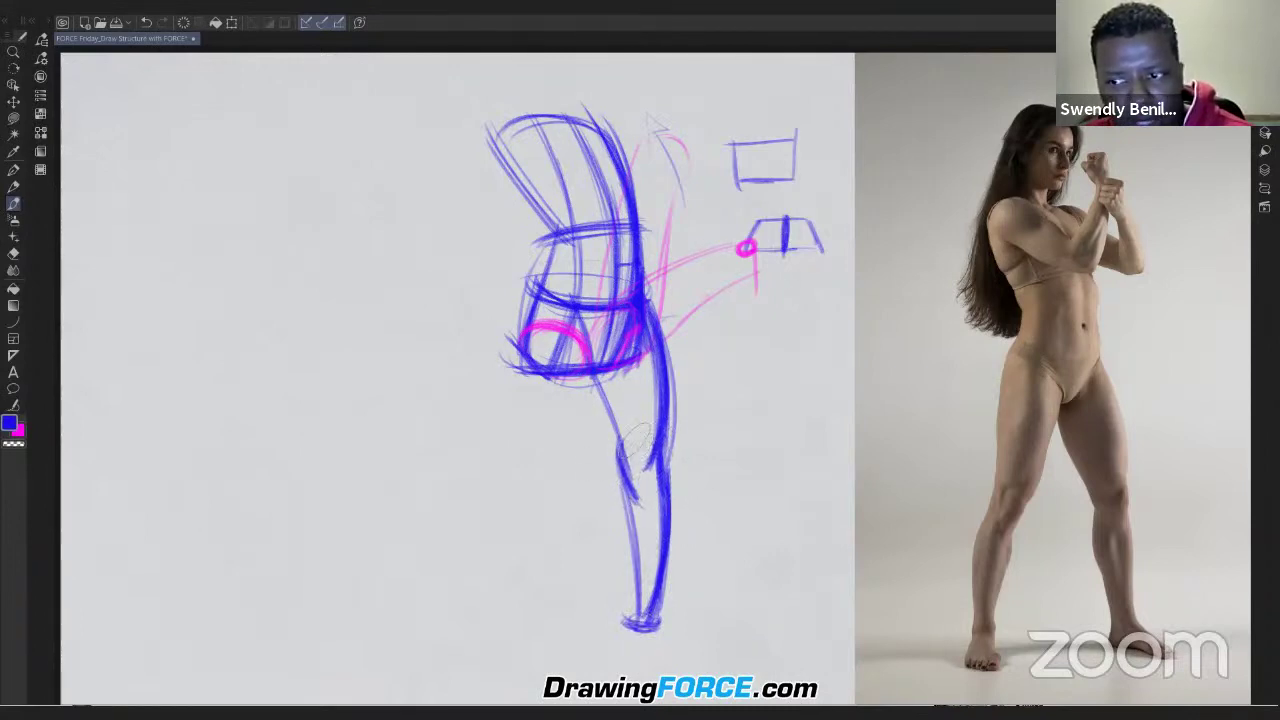
# Step: Box in the knee with cross-lines above and below it, and add small force arrows on the thigh and knee
pyautogui.moveTo(660, 449)
pyautogui.mouseDown()
pyautogui.moveTo(616, 443)
pyautogui.moveTo(664, 445)
pyautogui.mouseUp()
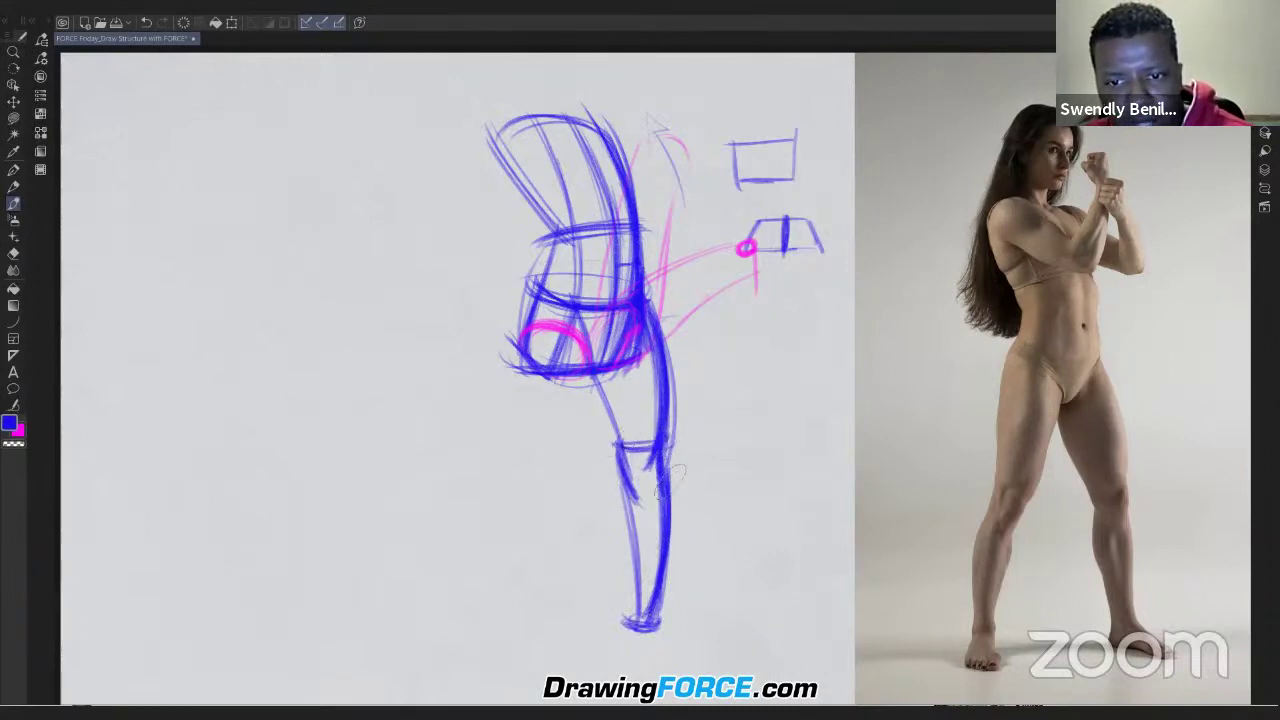
pyautogui.moveTo(616, 490); pyautogui.dragTo(670, 490)
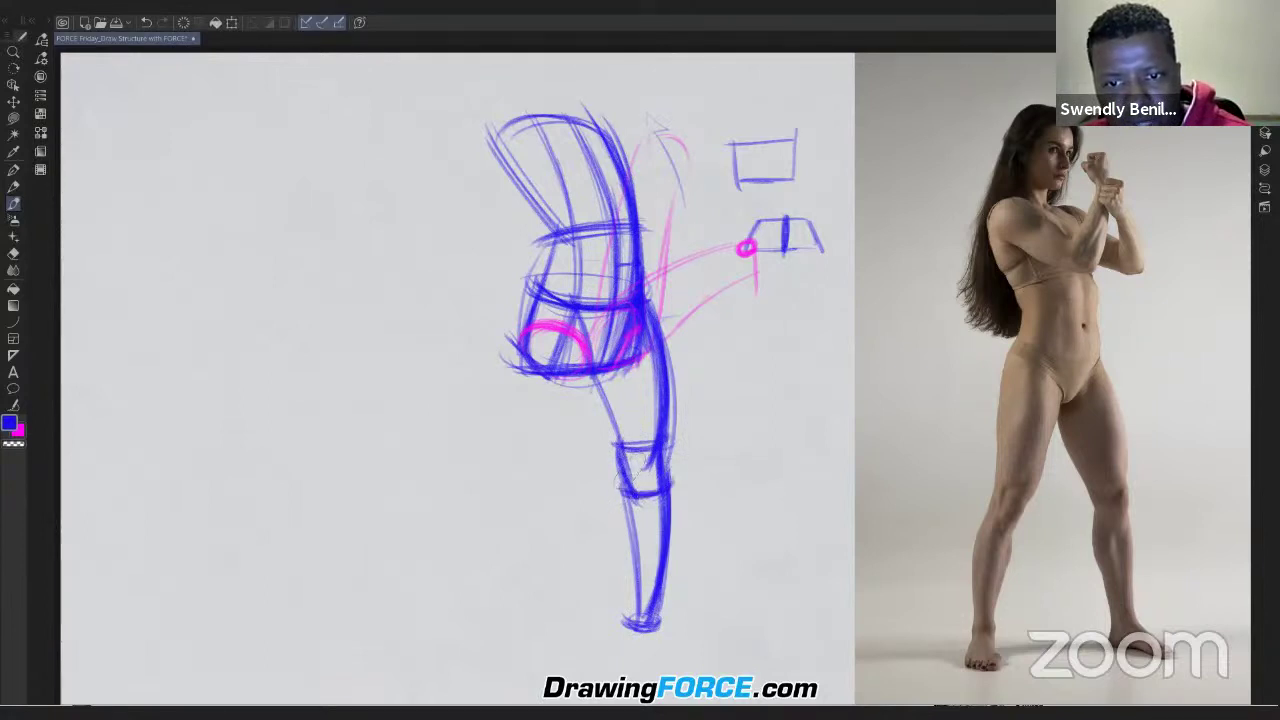
pyautogui.moveTo(616, 446); pyautogui.dragTo(620, 490)
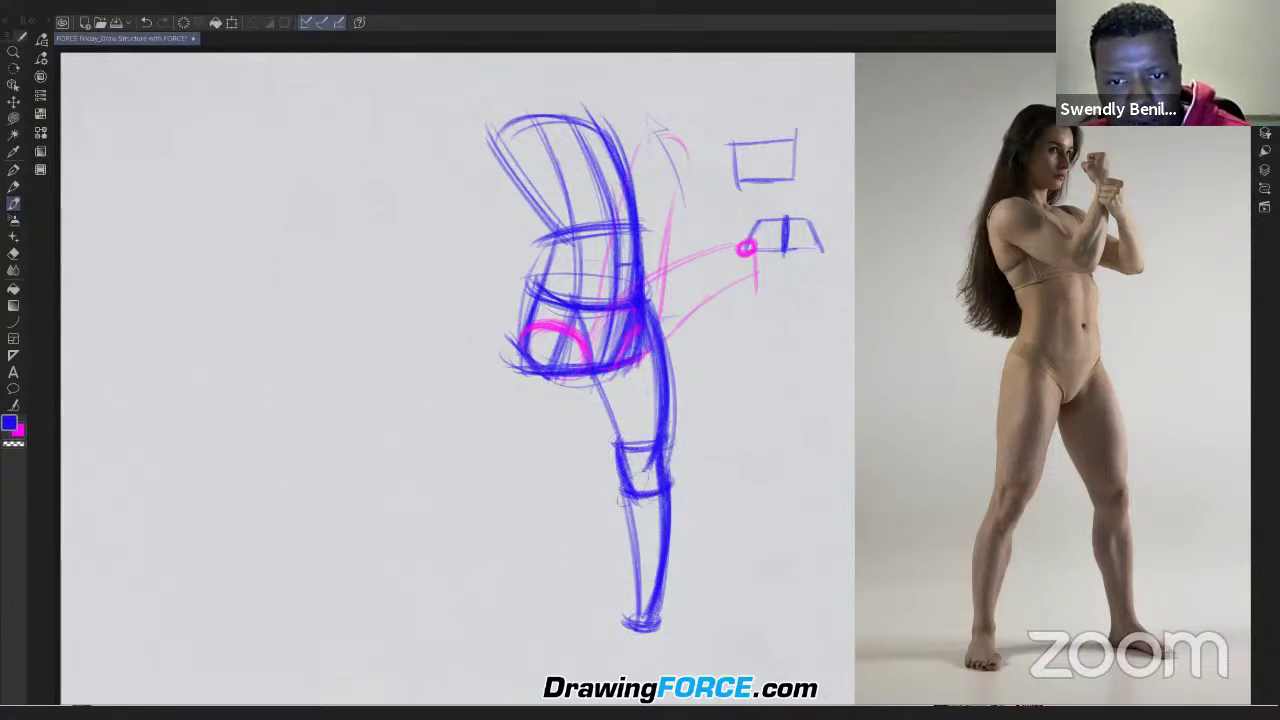
pyautogui.moveTo(664, 316)
pyautogui.mouseDown()
pyautogui.moveTo(650, 404)
pyautogui.moveTo(619, 440)
pyautogui.mouseUp()
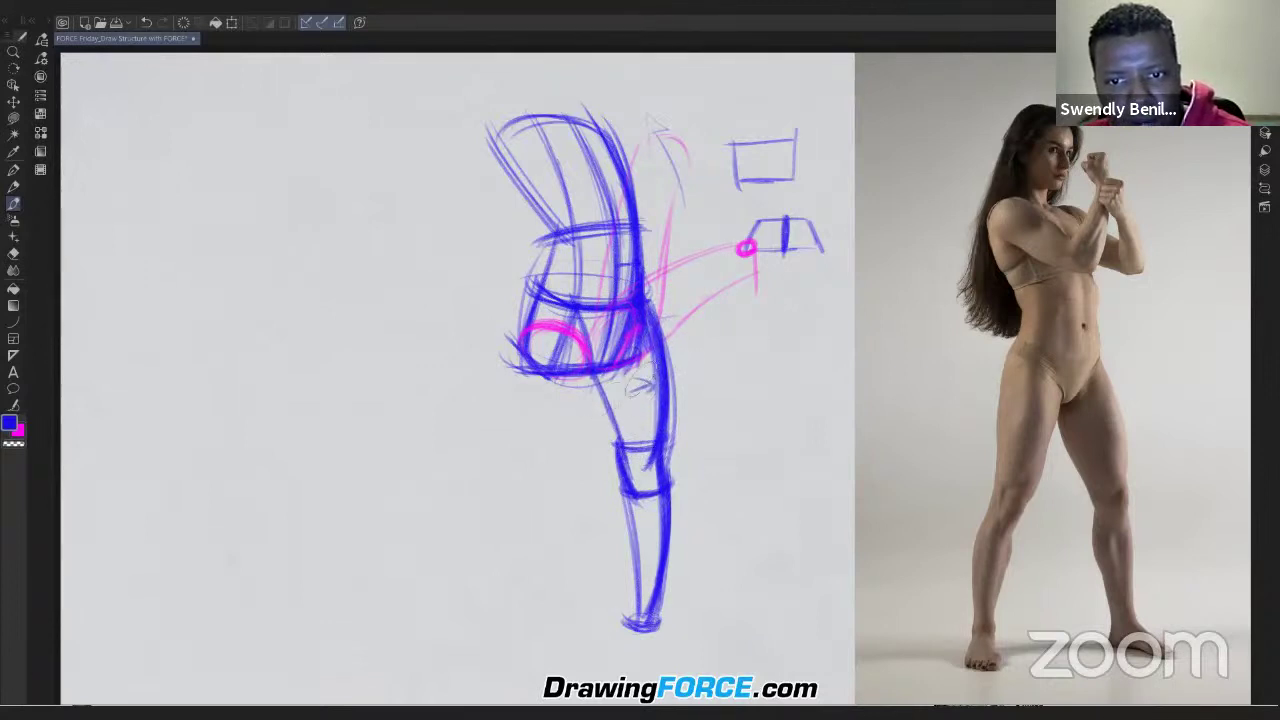
pyautogui.moveTo(634, 388); pyautogui.dragTo(653, 385)
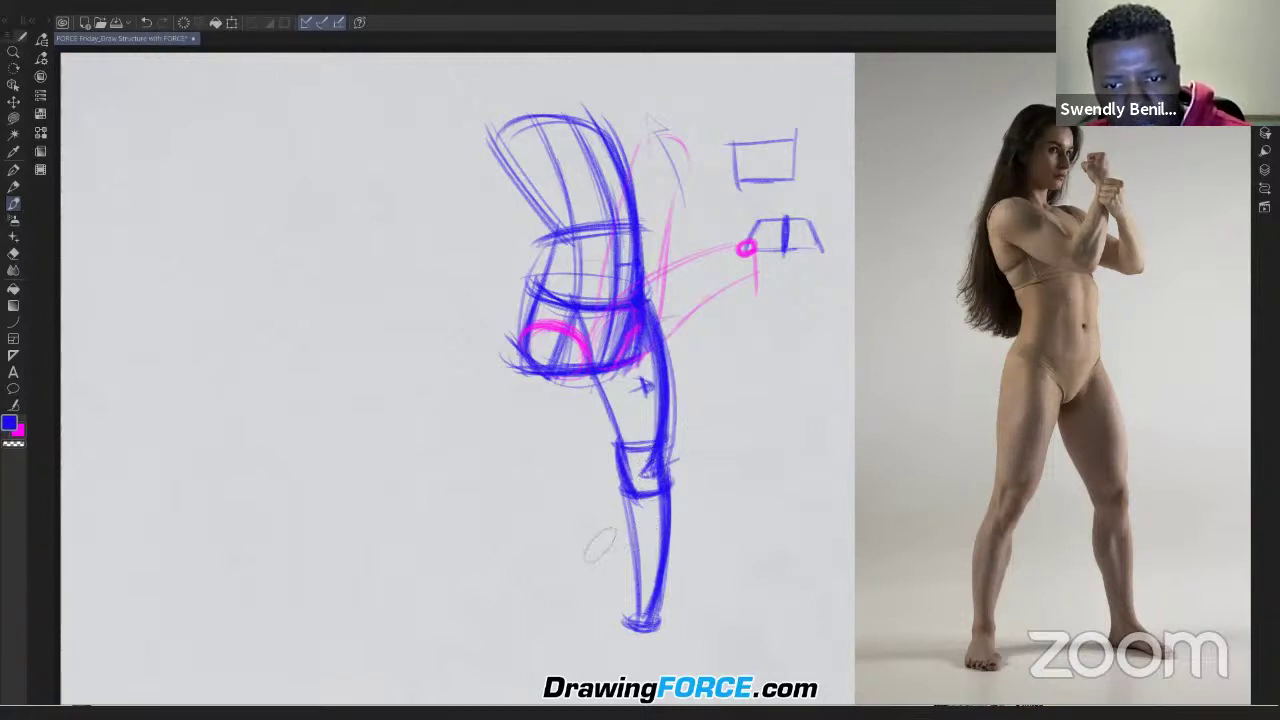
# Step: Add a blue force arrow across the supporting lower leg and reinforce the outer curves of its thigh and shin
pyautogui.moveTo(602, 545)
pyautogui.mouseDown()
pyautogui.moveTo(658, 530)
pyautogui.moveTo(650, 545)
pyautogui.mouseUp()
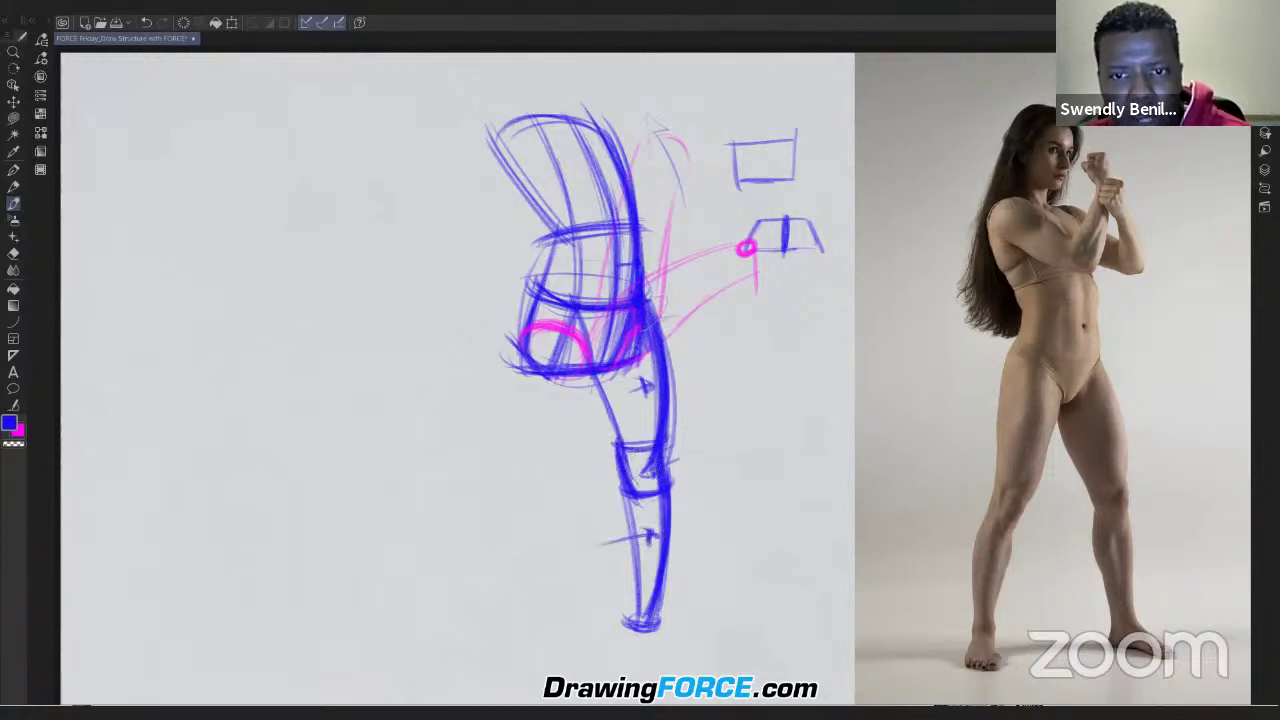
pyautogui.moveTo(664, 508); pyautogui.dragTo(656, 598)
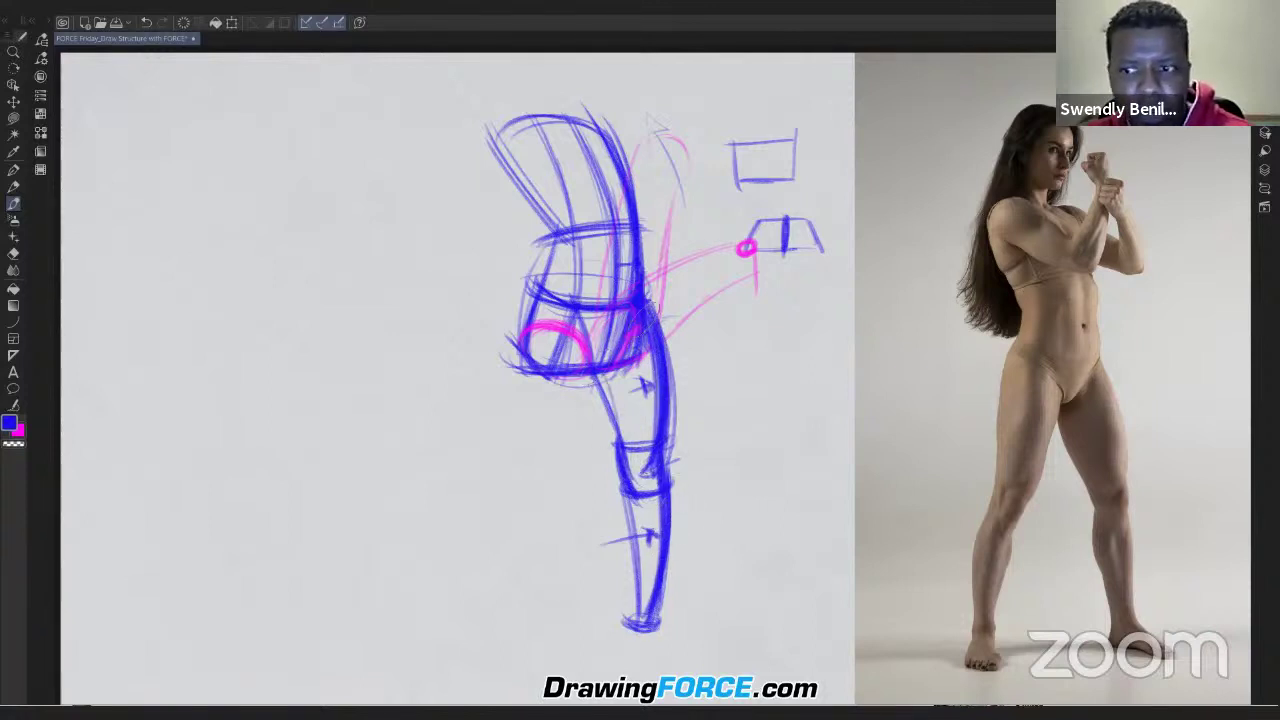
pyautogui.moveTo(652, 302); pyautogui.dragTo(666, 474)
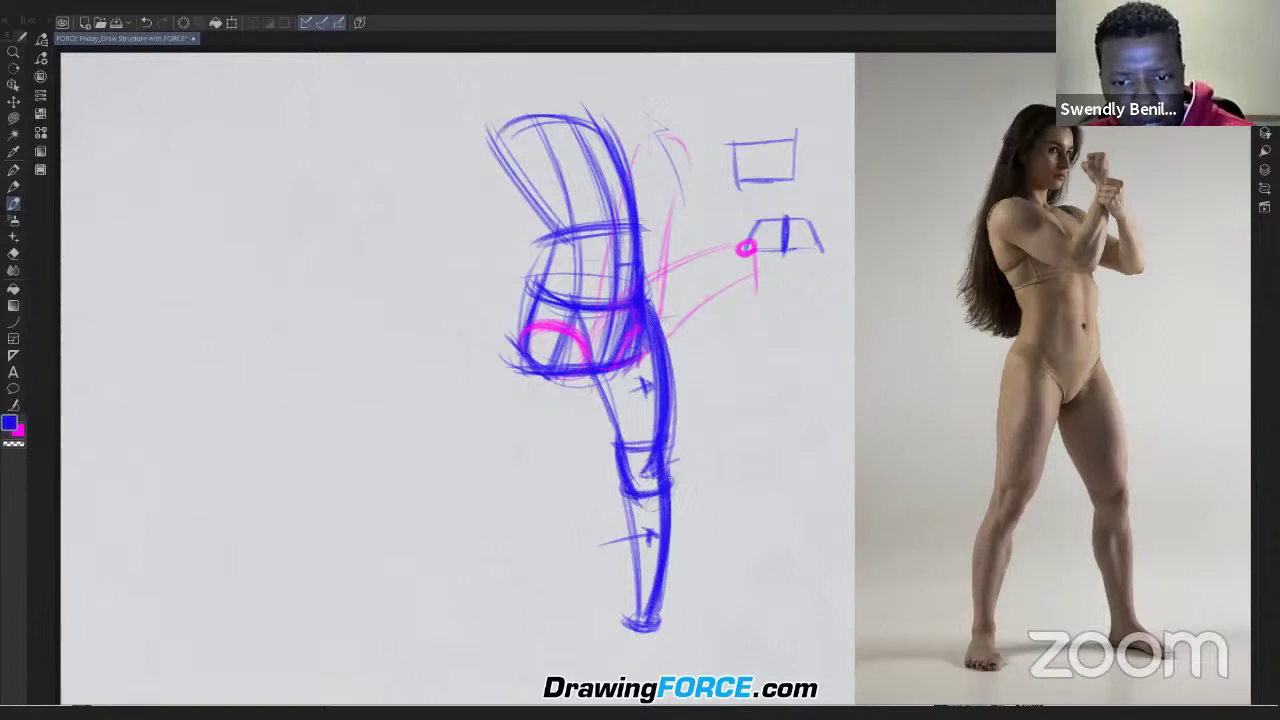
pyautogui.moveTo(668, 482); pyautogui.dragTo(653, 616)
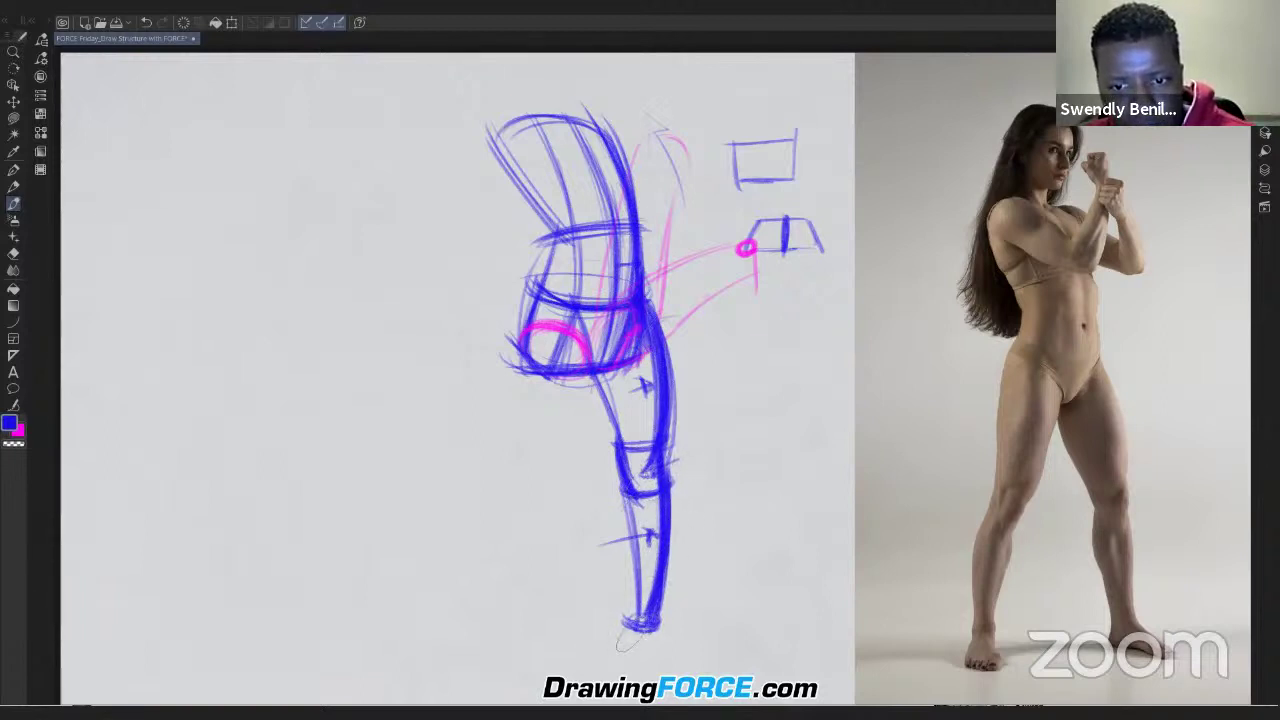
# Step: Sketch the supporting leg's foot in blue as a wedge with a heel, a sloping instep and extended toes
pyautogui.moveTo(634, 624); pyautogui.dragTo(626, 649)
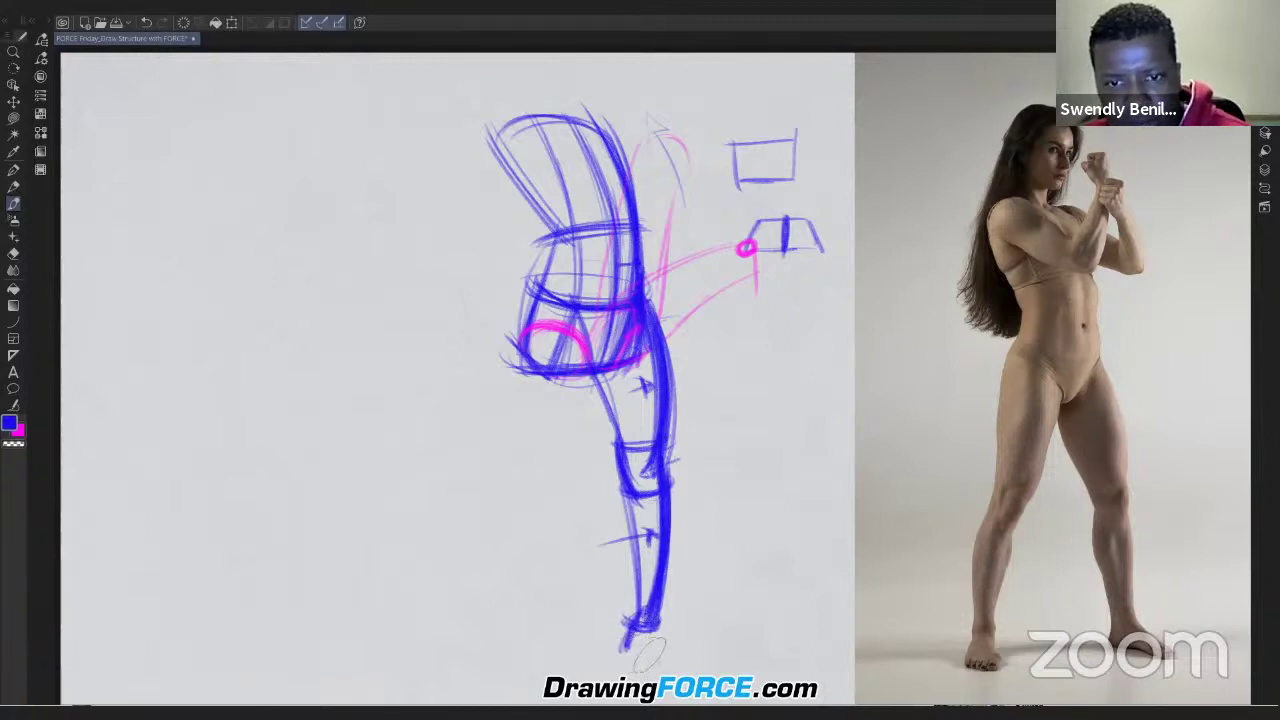
pyautogui.moveTo(656, 655)
pyautogui.mouseDown()
pyautogui.moveTo(615, 648)
pyautogui.moveTo(688, 657)
pyautogui.mouseUp()
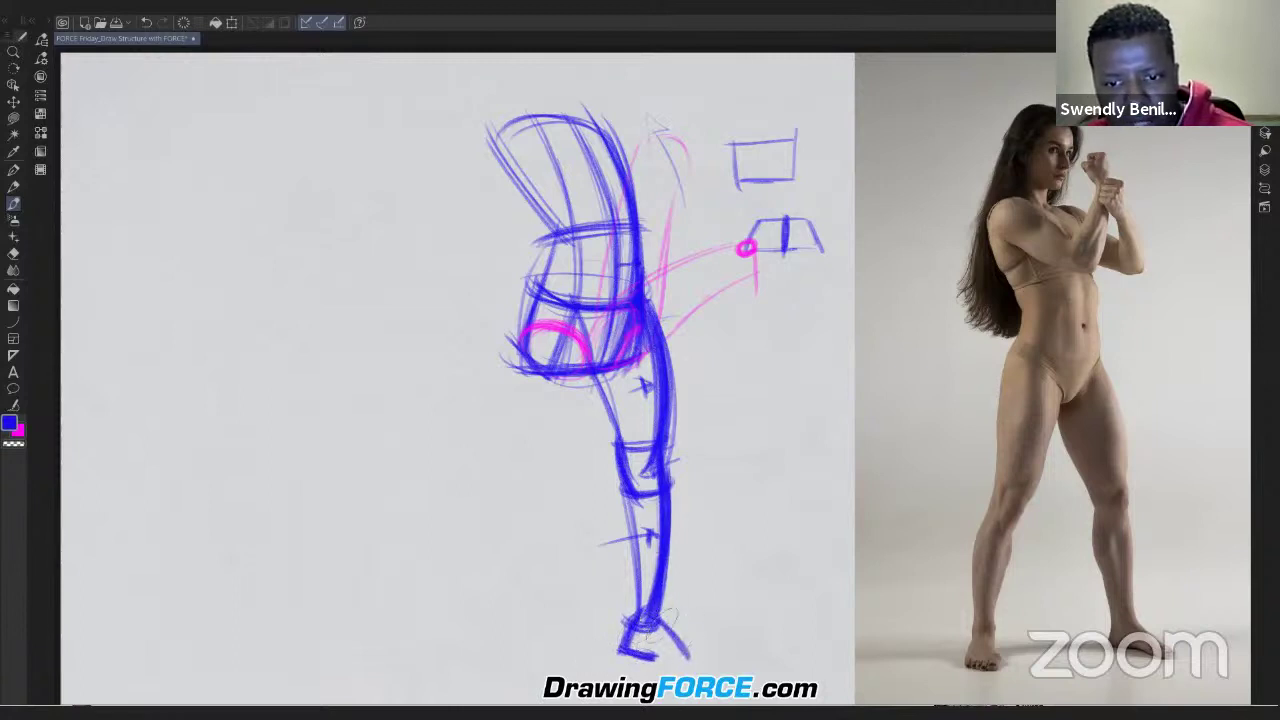
pyautogui.moveTo(645, 330); pyautogui.dragTo(656, 440)
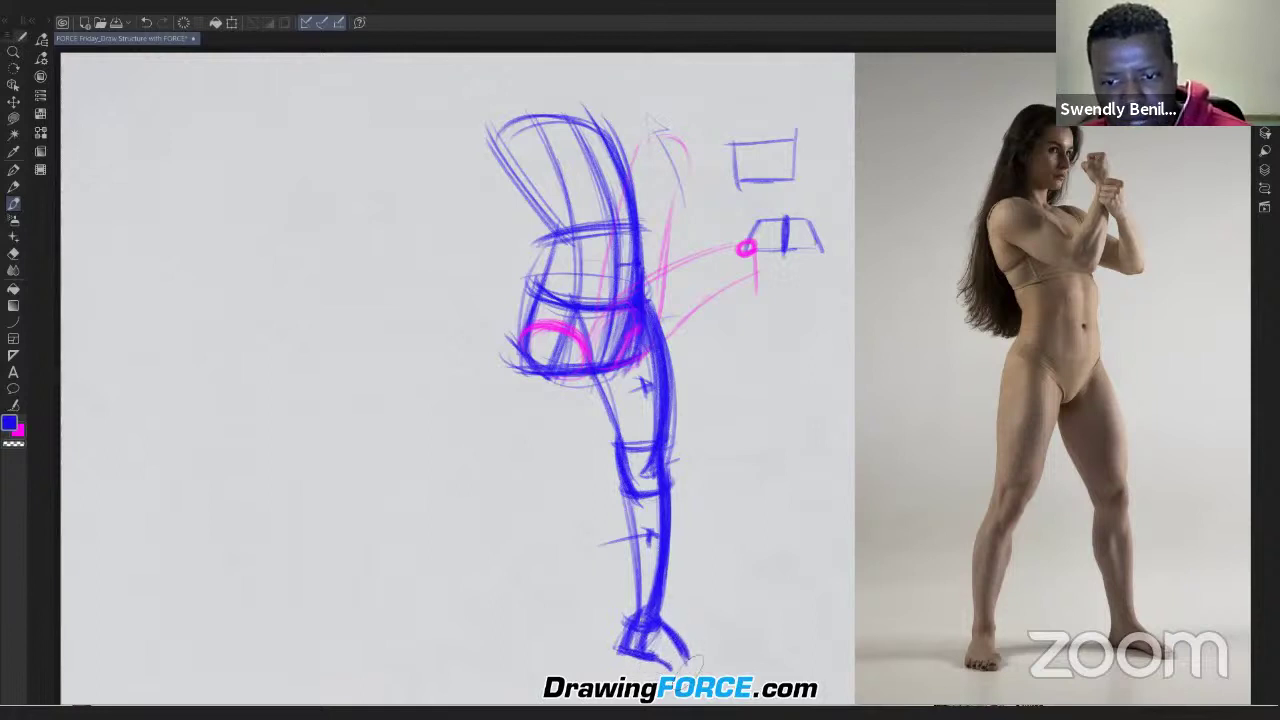
pyautogui.moveTo(662, 652)
pyautogui.mouseDown()
pyautogui.moveTo(725, 666)
pyautogui.moveTo(680, 672)
pyautogui.moveTo(698, 668)
pyautogui.moveTo(690, 676)
pyautogui.moveTo(722, 674)
pyautogui.mouseUp()
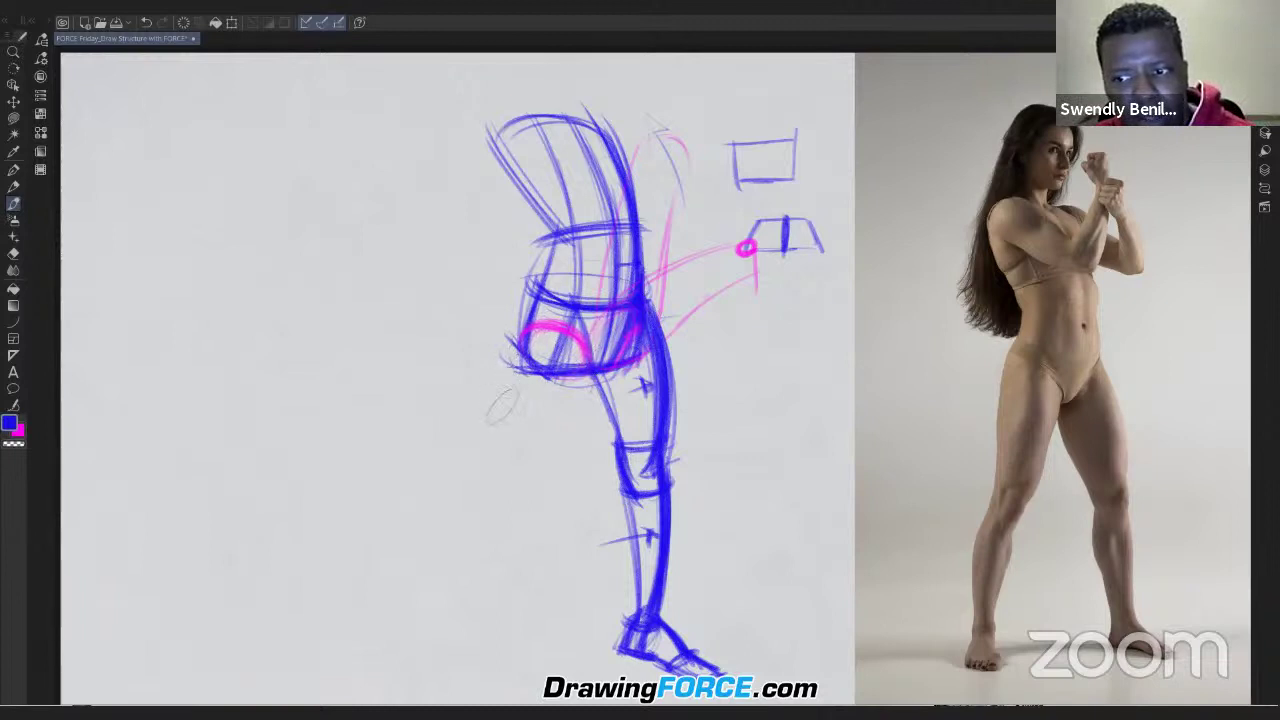
# Step: Sketch the second thigh in blue with two curved strokes tapering from the pelvis down to the knee
pyautogui.moveTo(514, 360); pyautogui.dragTo(513, 462)
pyautogui.moveTo(512, 335); pyautogui.dragTo(520, 495)
pyautogui.moveTo(570, 385); pyautogui.dragTo(532, 505)
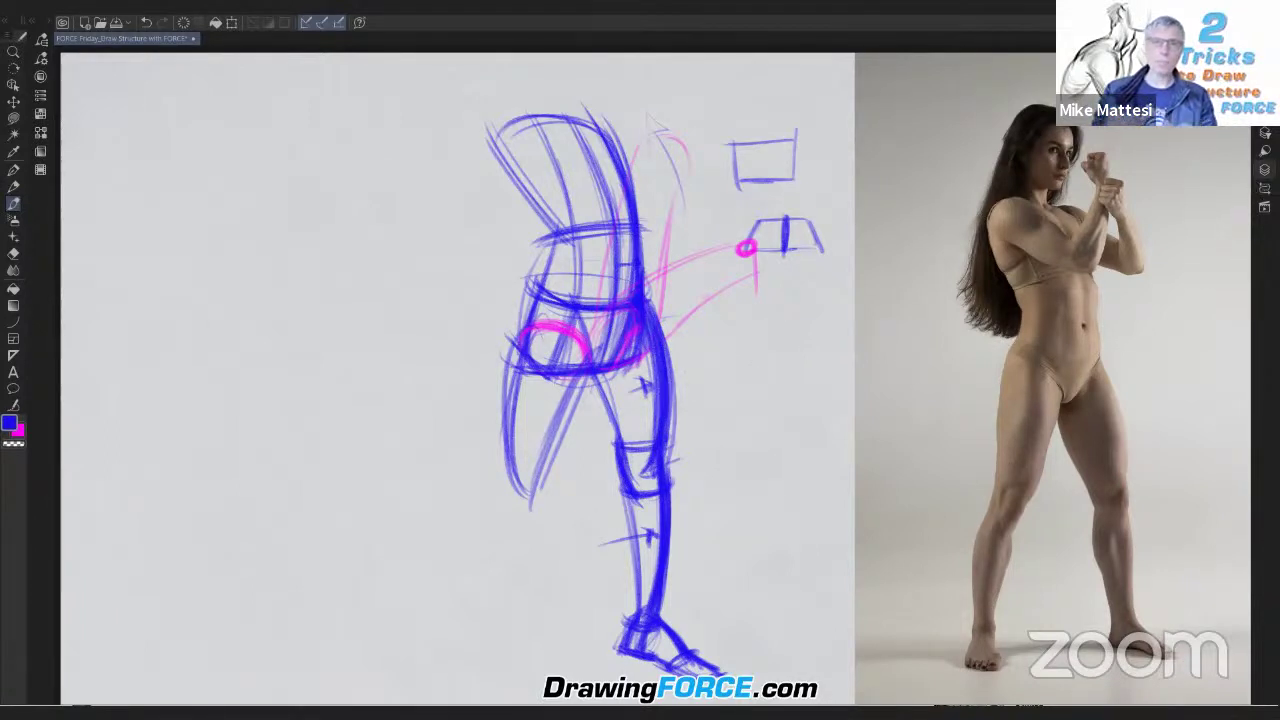
# Step: Add a new layer above the sketch, lower Layer 2's opacity to 55%, and make Layer 1 active for drawing
pyautogui.click(1264, 170)
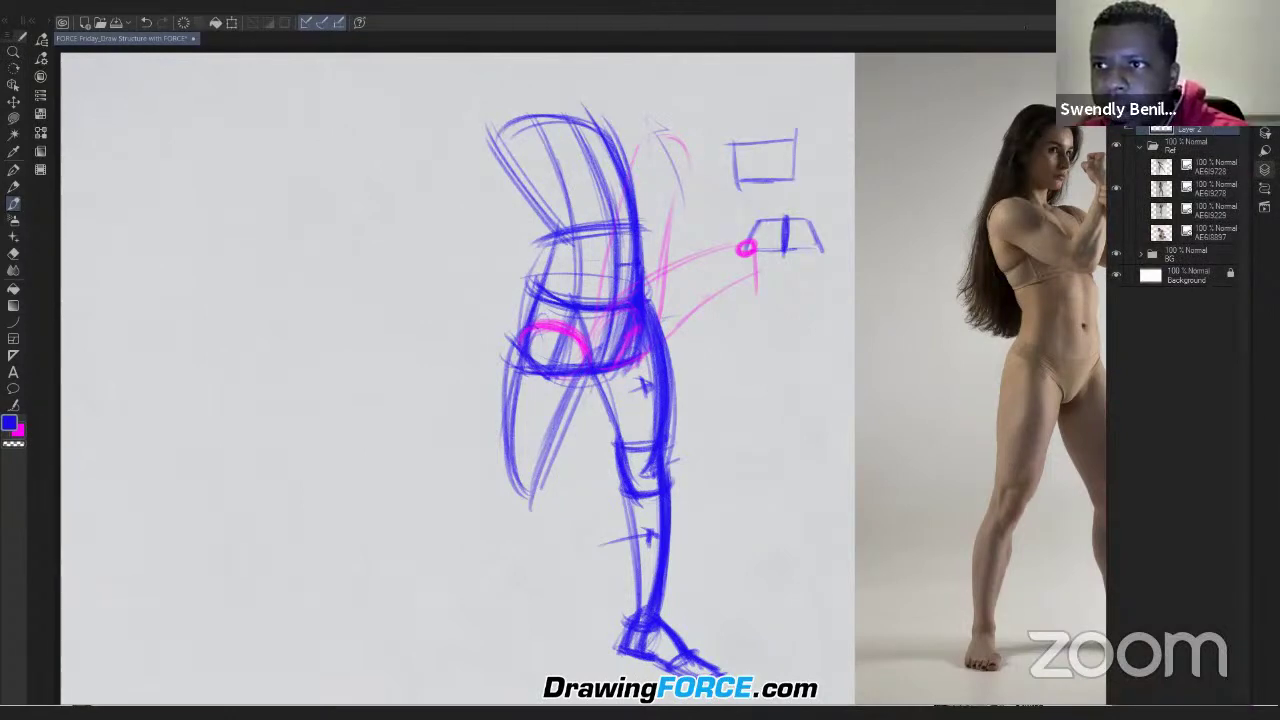
pyautogui.hotkey('ctrl', 'shift', 'n')
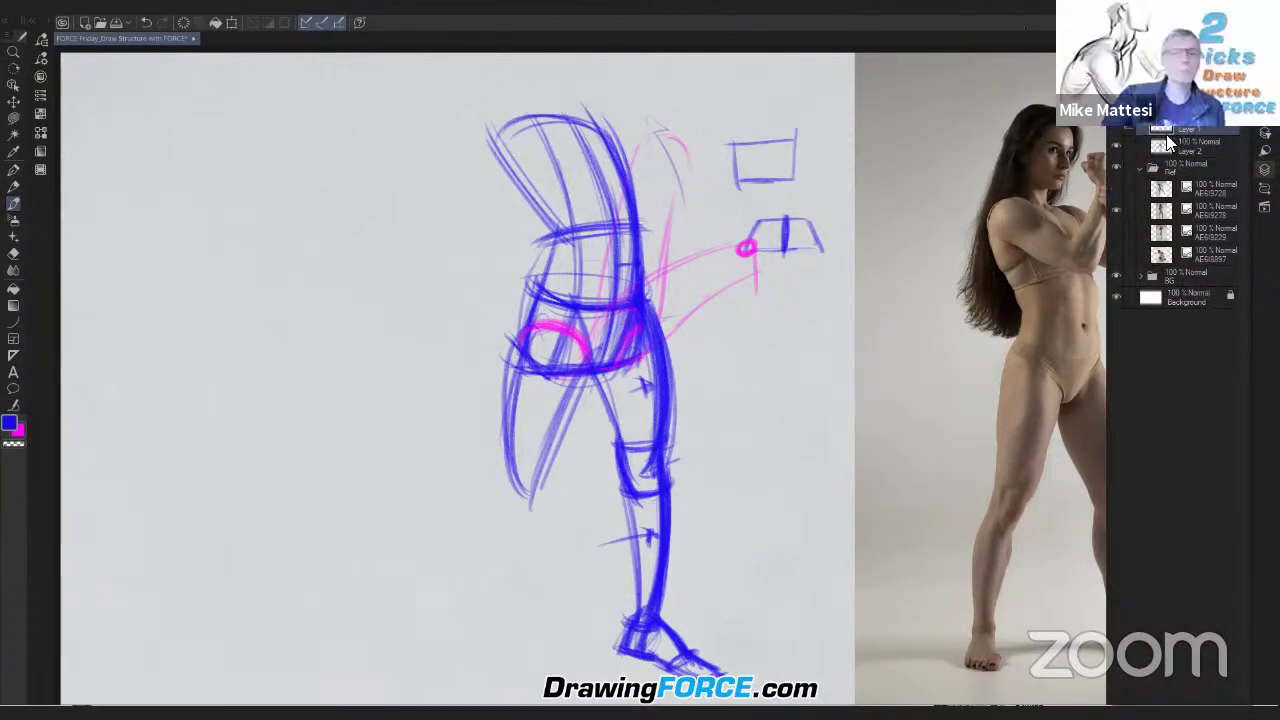
pyautogui.click(1196, 150)
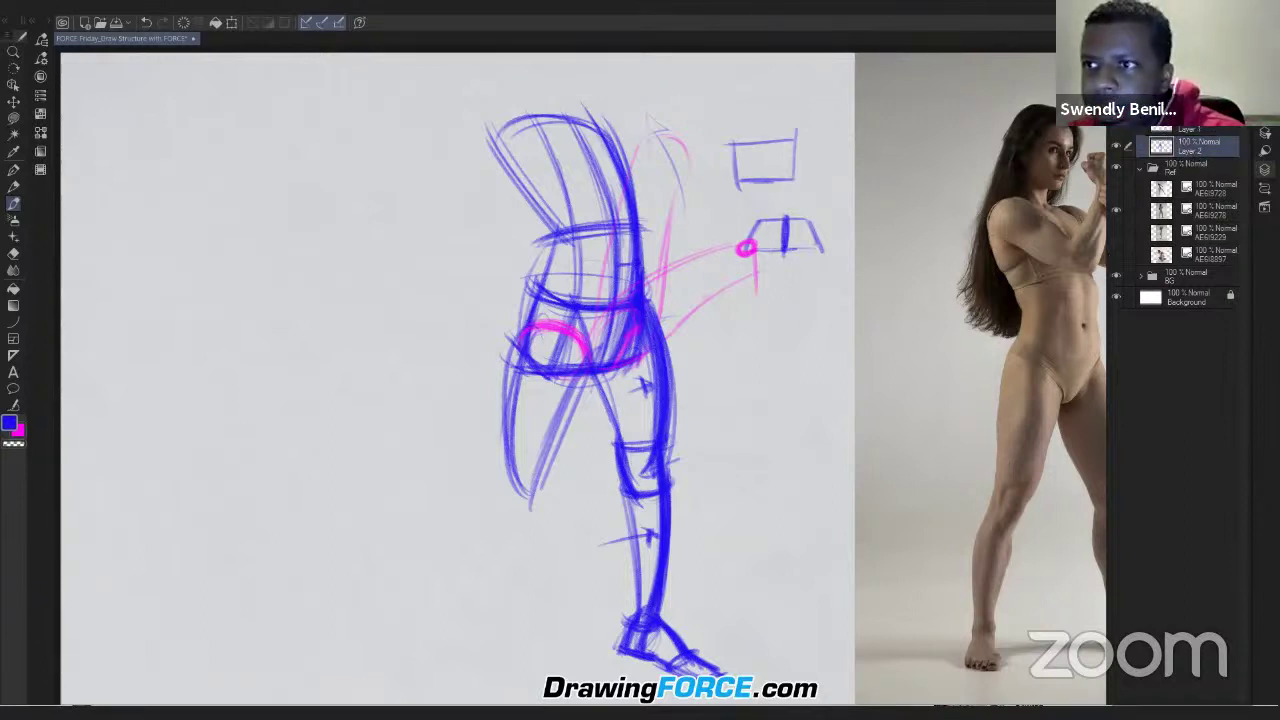
pyautogui.moveTo(1218, 92); pyautogui.dragTo(1198, 92)
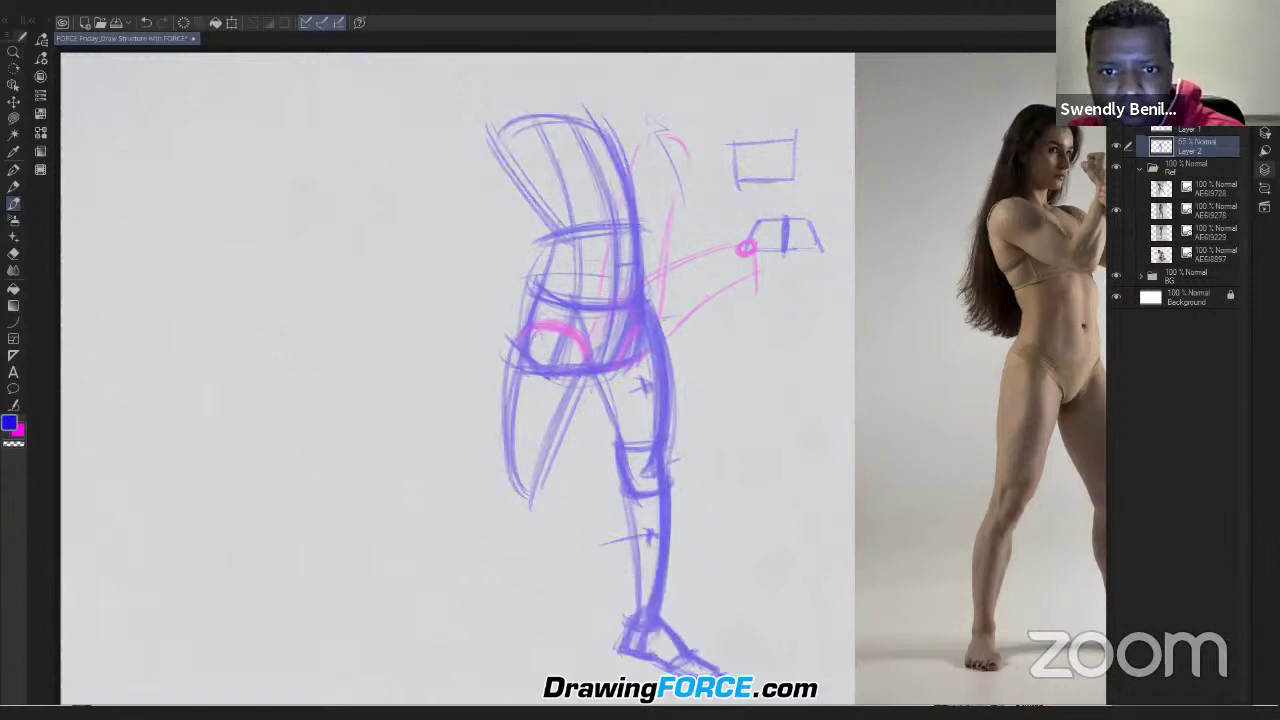
pyautogui.click(1202, 128)
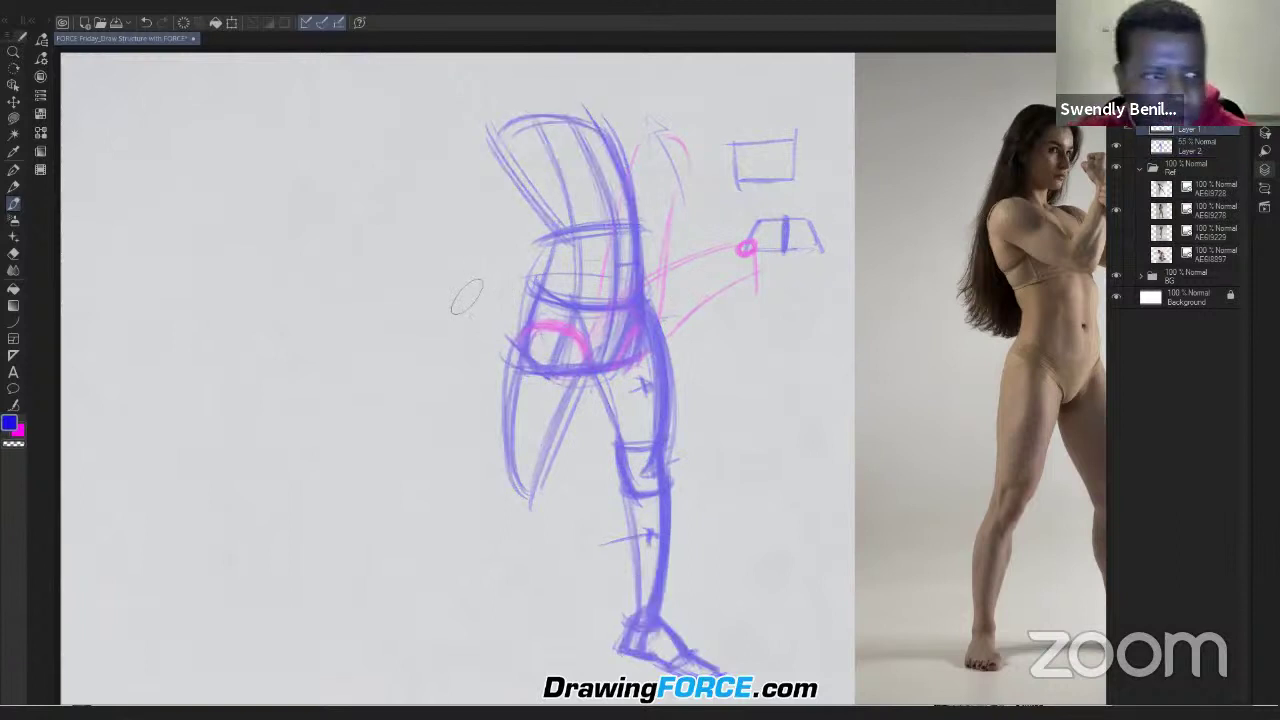
pyautogui.click(472, 362)
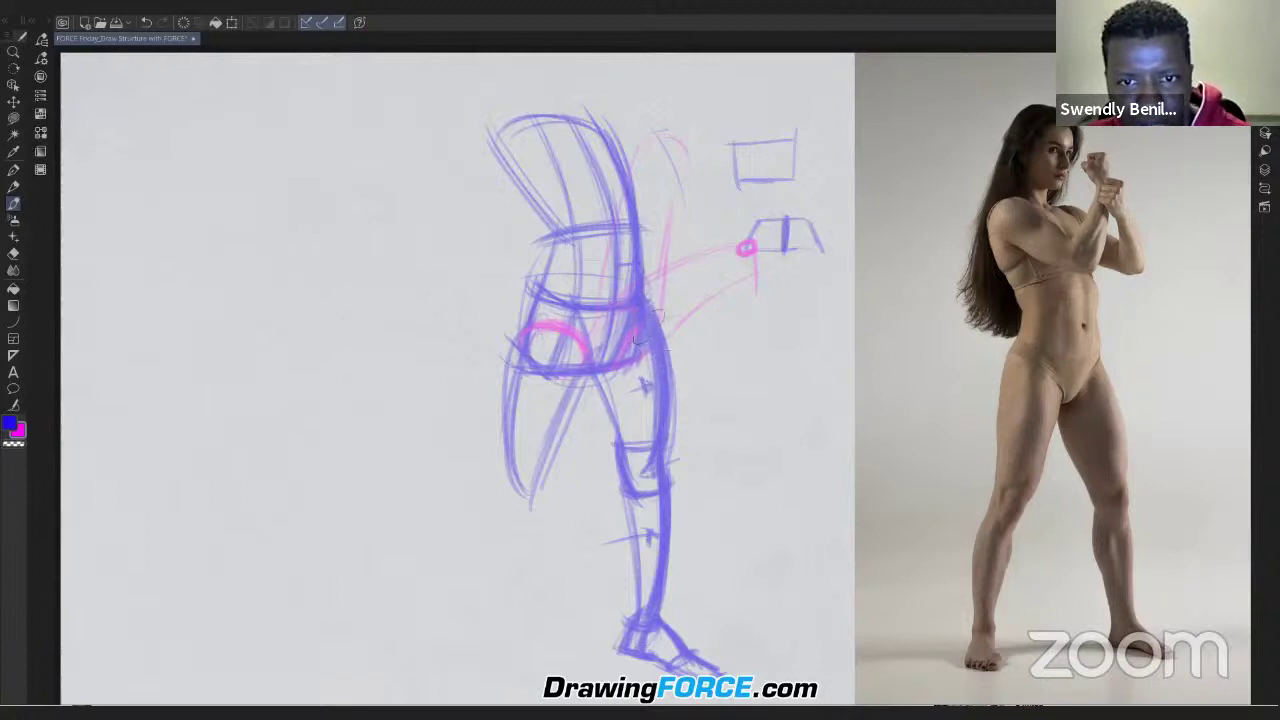
# Step: Draw the supporting leg's thigh in magenta with a strong outer line and a straight inner line, ending in a round knee
pyautogui.moveTo(648, 308); pyautogui.dragTo(671, 442)
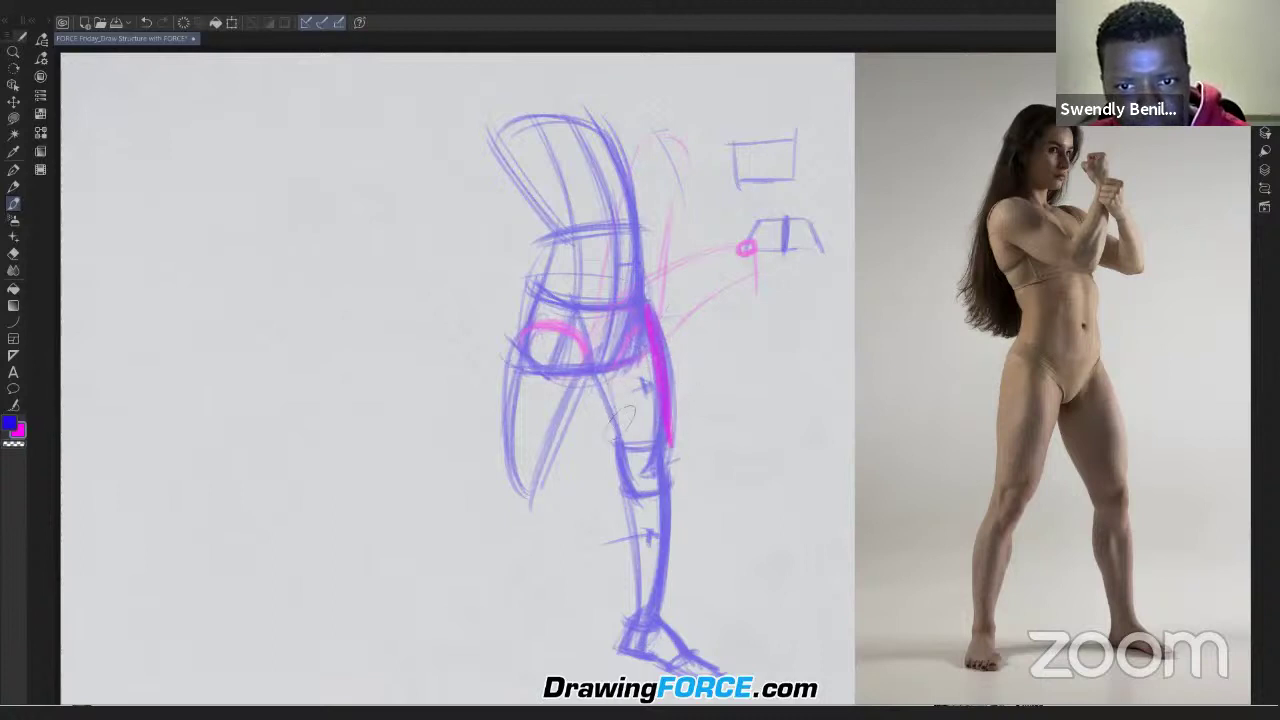
pyautogui.moveTo(604, 372); pyautogui.dragTo(625, 447)
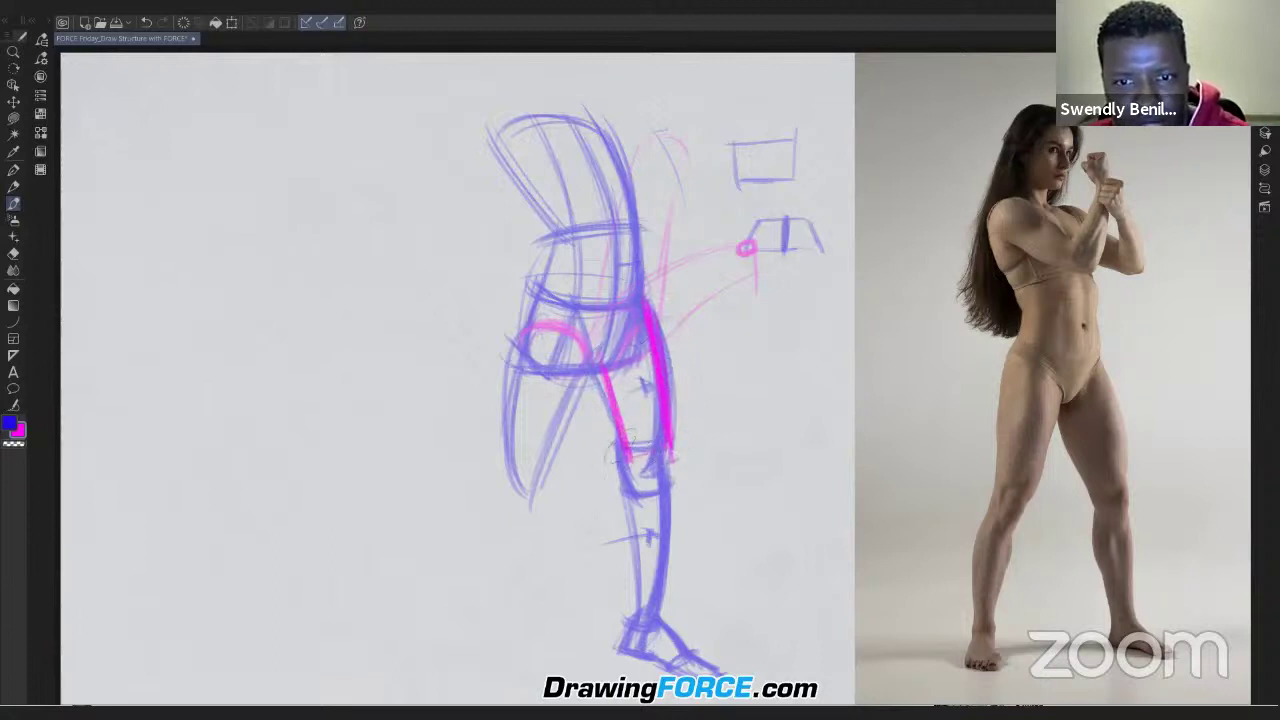
pyautogui.moveTo(638, 470)
pyautogui.mouseDown()
pyautogui.moveTo(673, 466)
pyautogui.moveTo(640, 480)
pyautogui.moveTo(672, 480)
pyautogui.moveTo(646, 468)
pyautogui.mouseUp()
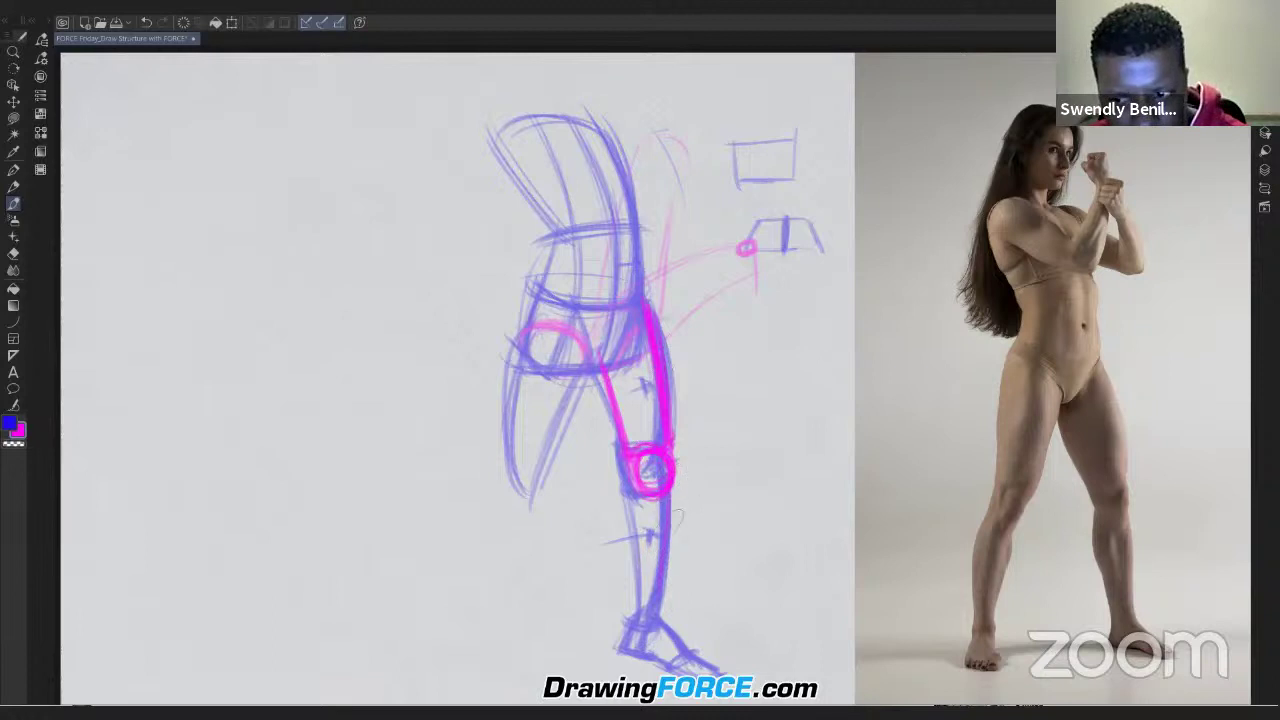
# Step: Draw both sides of the supporting lower leg in magenta from the knee circle down and close it at the ankle
pyautogui.moveTo(672, 488); pyautogui.dragTo(663, 615)
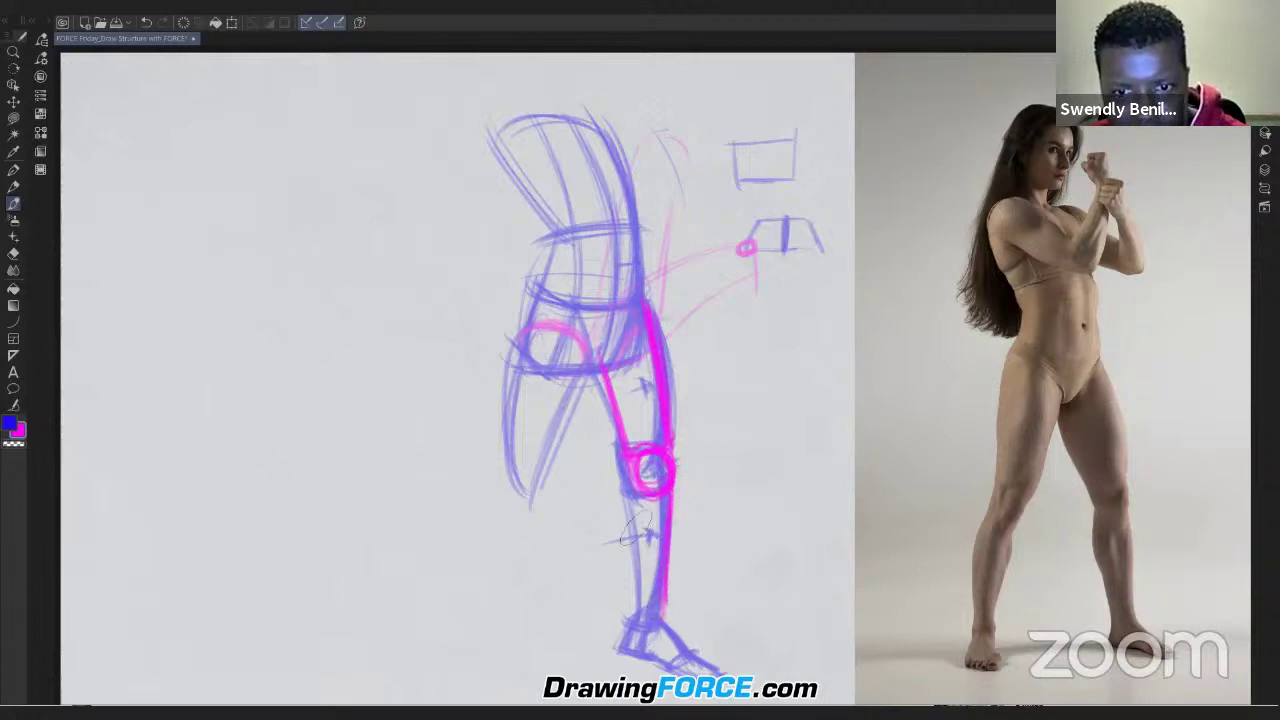
pyautogui.moveTo(630, 498)
pyautogui.mouseDown()
pyautogui.moveTo(636, 612)
pyautogui.moveTo(646, 608)
pyautogui.mouseUp()
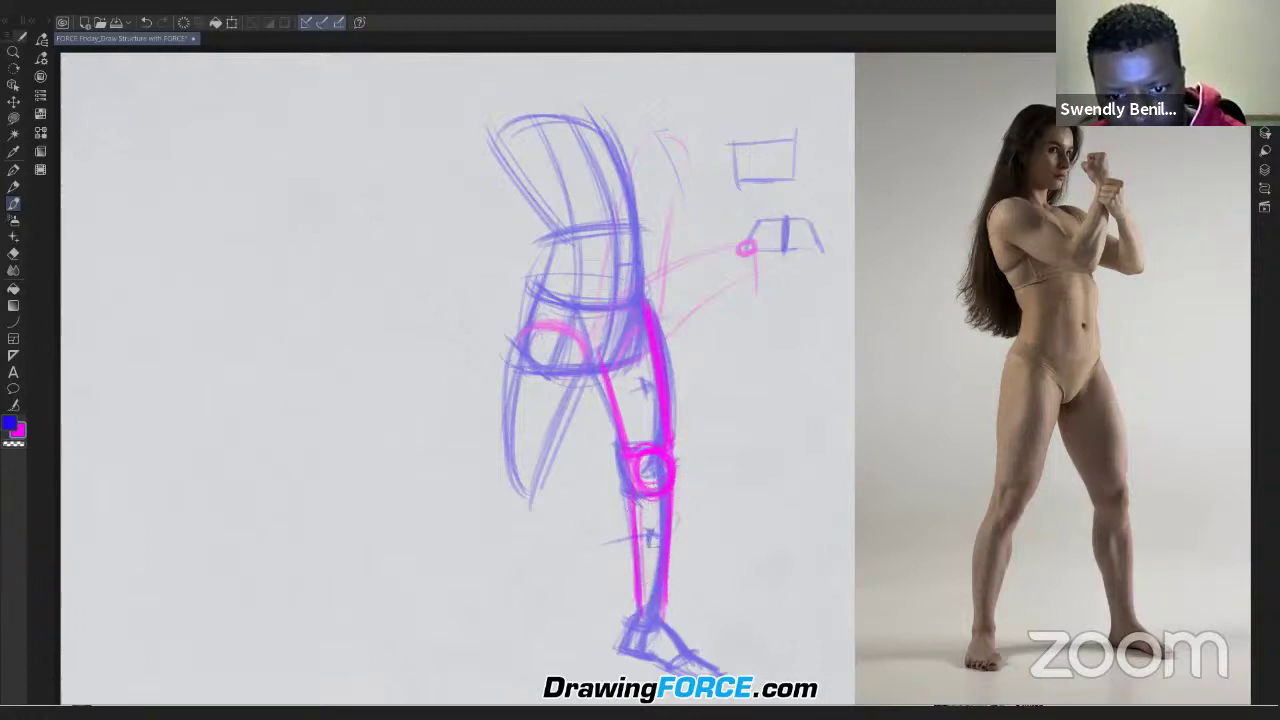
pyautogui.moveTo(636, 500); pyautogui.dragTo(643, 610)
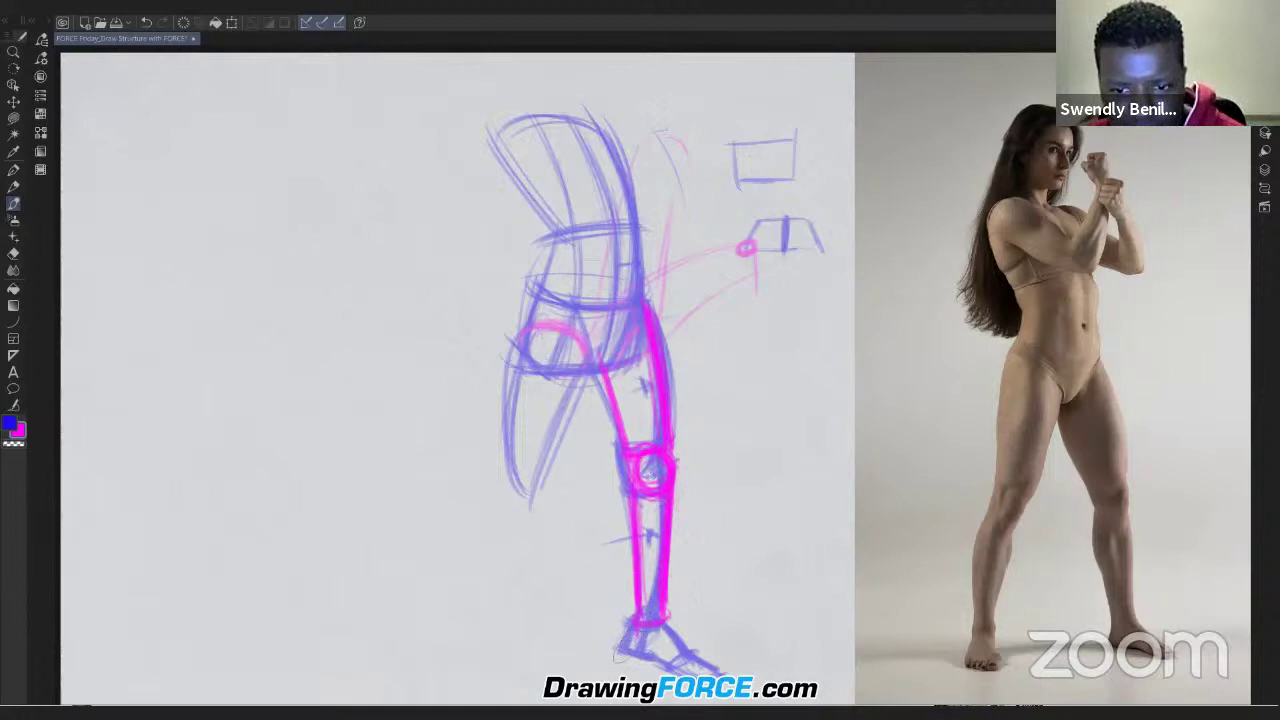
# Step: Outline the supporting foot in magenta with a short heel line and long sloping lines from ankle to toes
pyautogui.moveTo(627, 634); pyautogui.dragTo(623, 651)
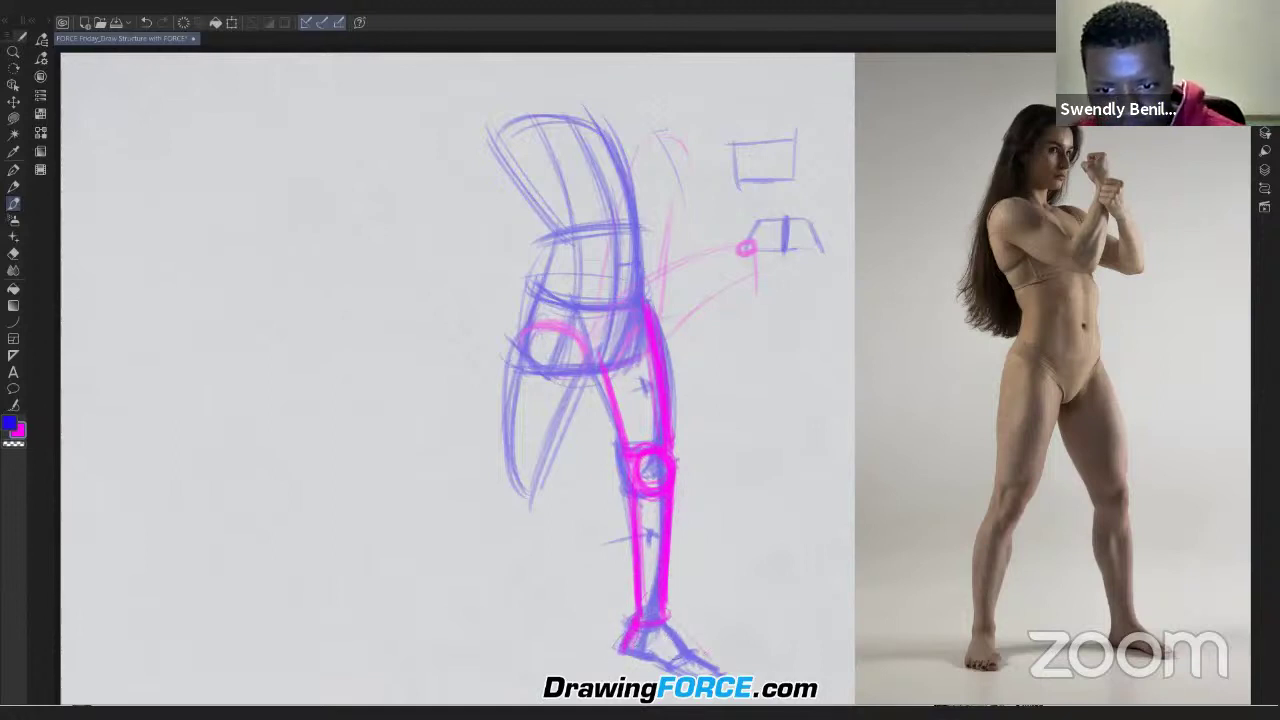
pyautogui.moveTo(667, 615); pyautogui.dragTo(722, 673)
pyautogui.moveTo(658, 627); pyautogui.dragTo(701, 674)
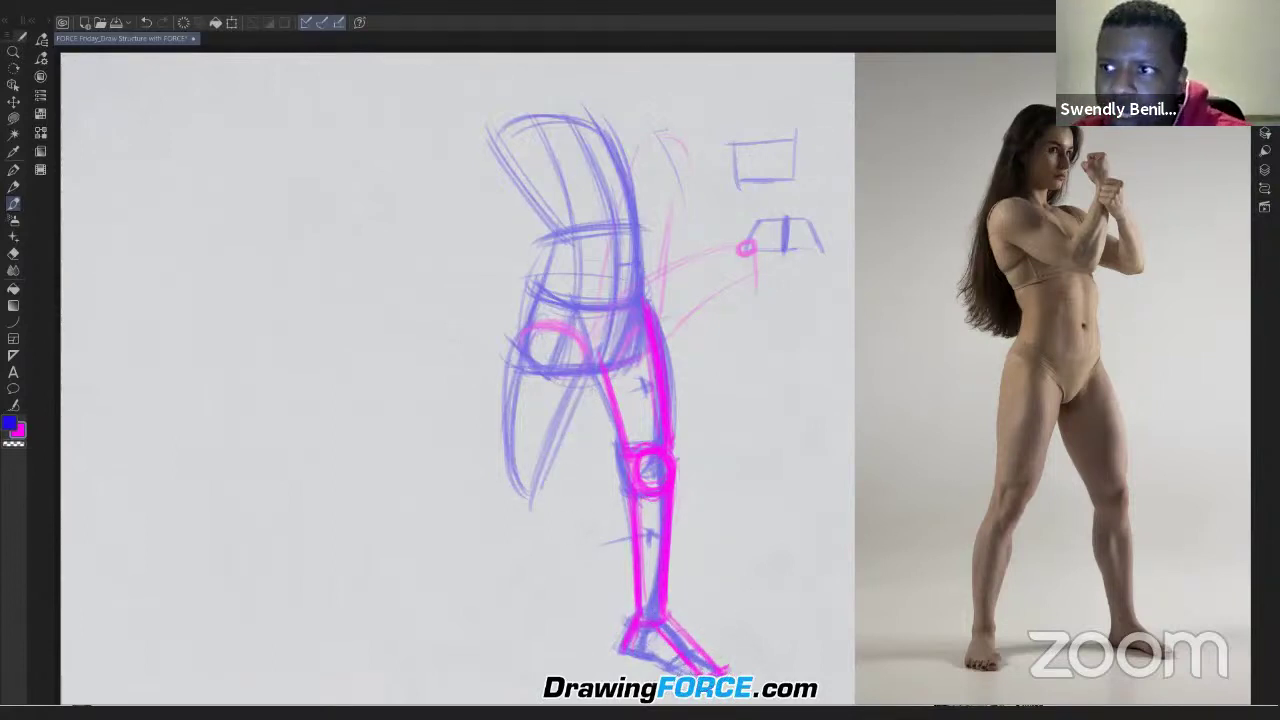
pyautogui.click(1265, 170)
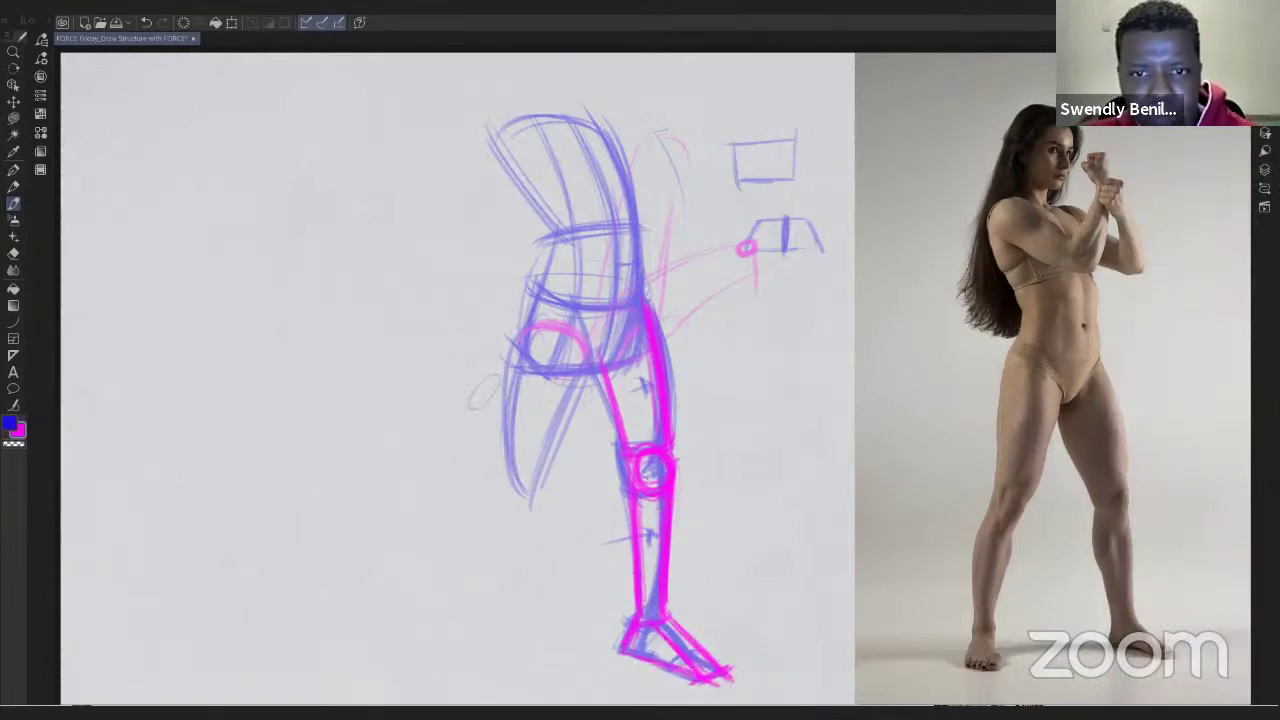
# Step: Draw the second thigh in magenta with straight tapering sides and a closed lower end, and add a knee circle below it
pyautogui.moveTo(557, 352)
pyautogui.mouseDown()
pyautogui.moveTo(522, 398)
pyautogui.moveTo(503, 483)
pyautogui.mouseUp()
pyautogui.moveTo(598, 348)
pyautogui.mouseDown()
pyautogui.moveTo(534, 503)
pyautogui.moveTo(590, 378)
pyautogui.mouseUp()
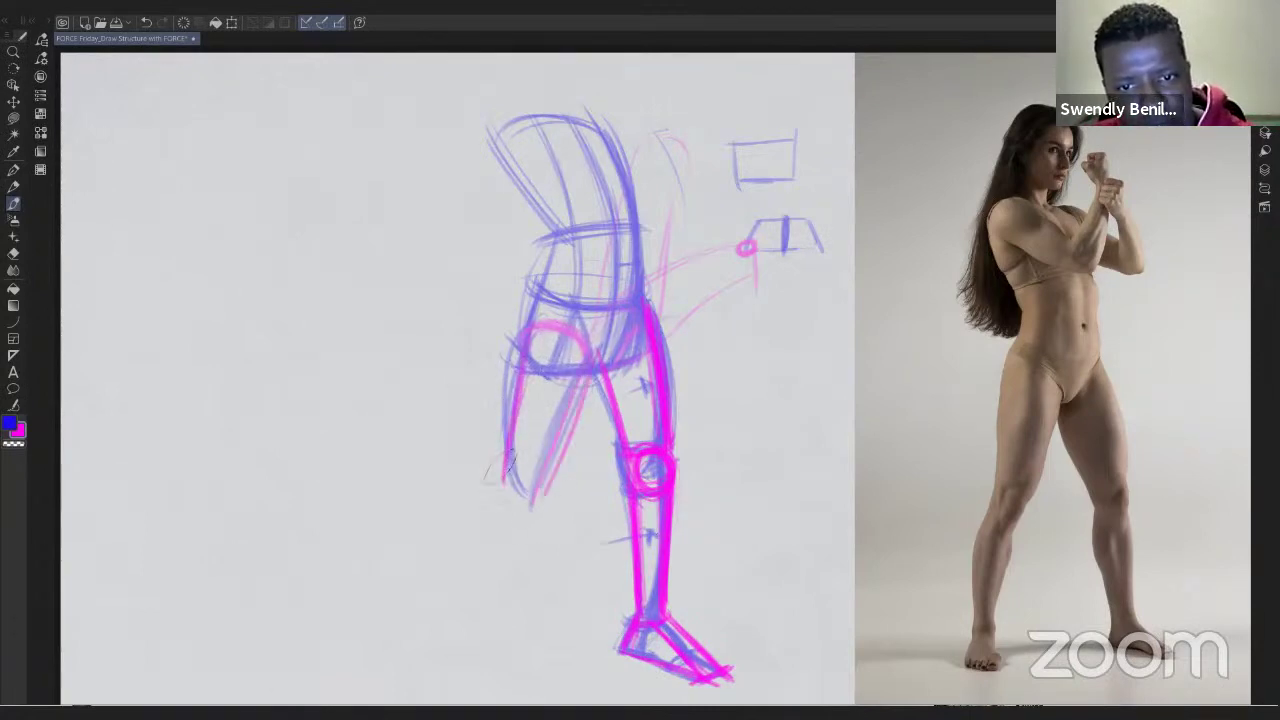
pyautogui.moveTo(528, 348)
pyautogui.mouseDown()
pyautogui.moveTo(502, 481)
pyautogui.moveTo(502, 440)
pyautogui.mouseUp()
pyautogui.moveTo(539, 488); pyautogui.dragTo(588, 368)
pyautogui.moveTo(588, 368); pyautogui.dragTo(537, 500)
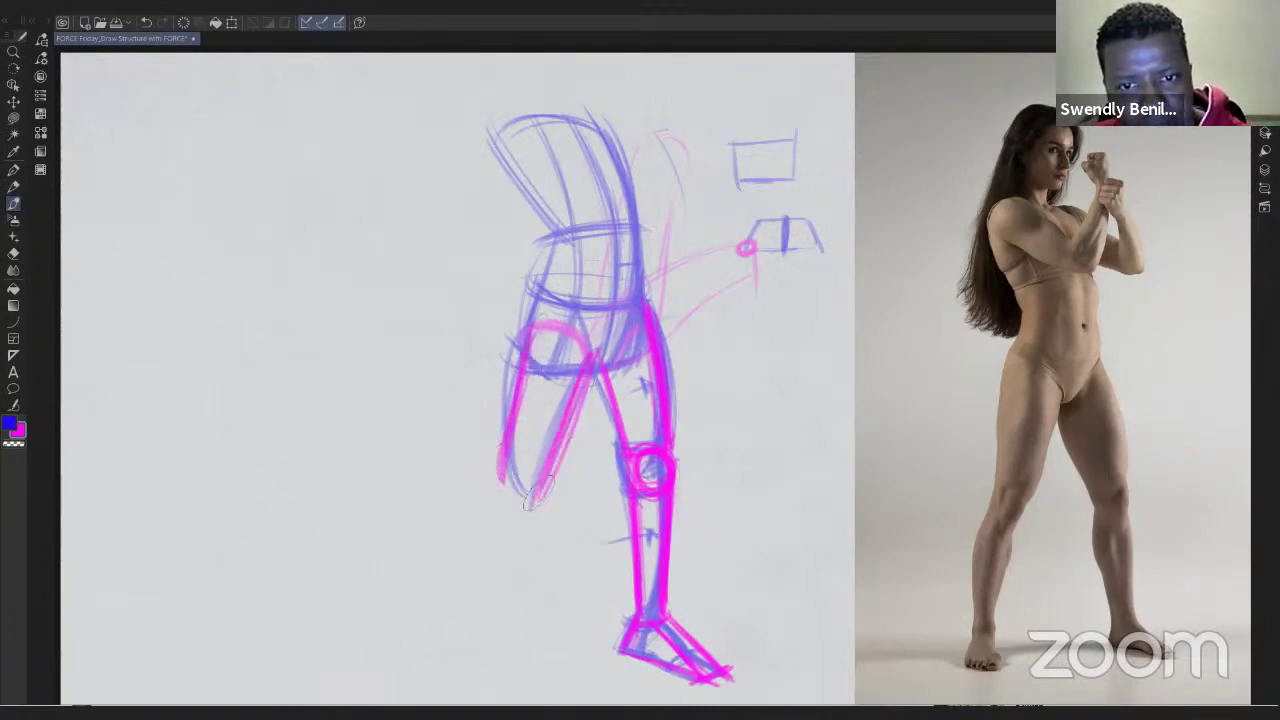
pyautogui.moveTo(532, 340); pyautogui.dragTo(490, 478)
pyautogui.moveTo(520, 376); pyautogui.dragTo(490, 476)
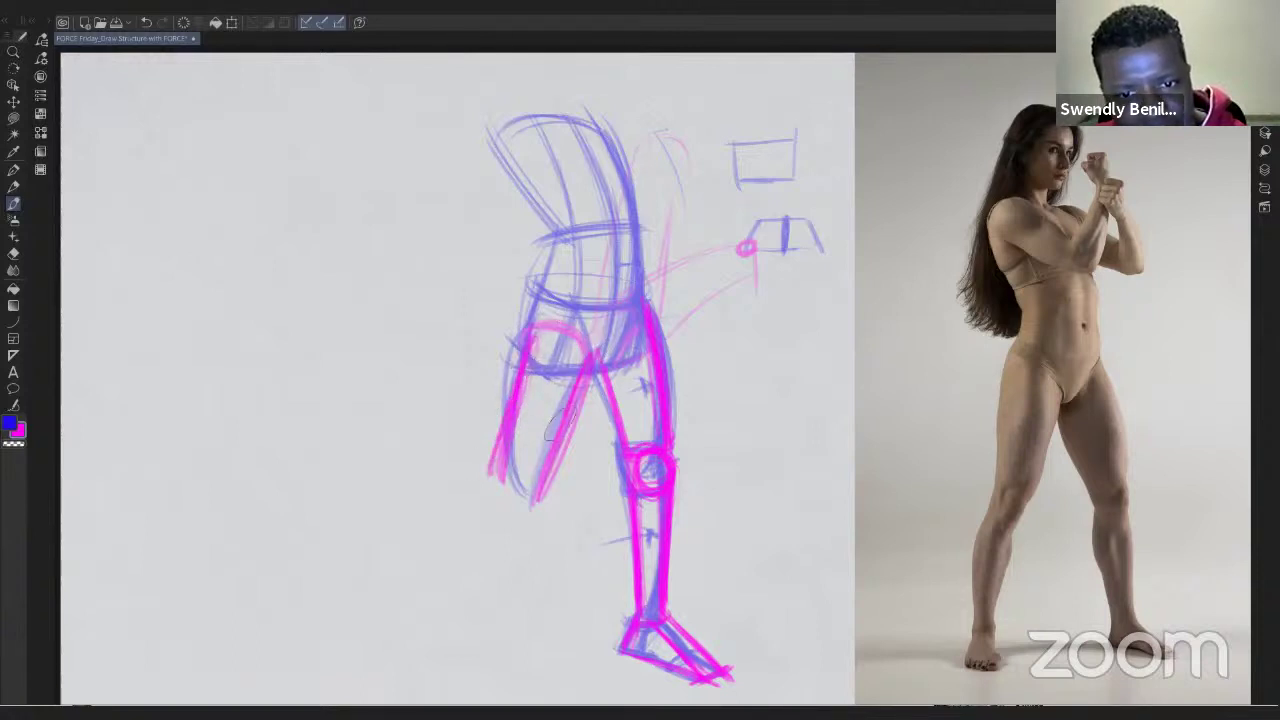
pyautogui.moveTo(572, 402)
pyautogui.mouseDown()
pyautogui.moveTo(534, 488)
pyautogui.moveTo(530, 420)
pyautogui.mouseUp()
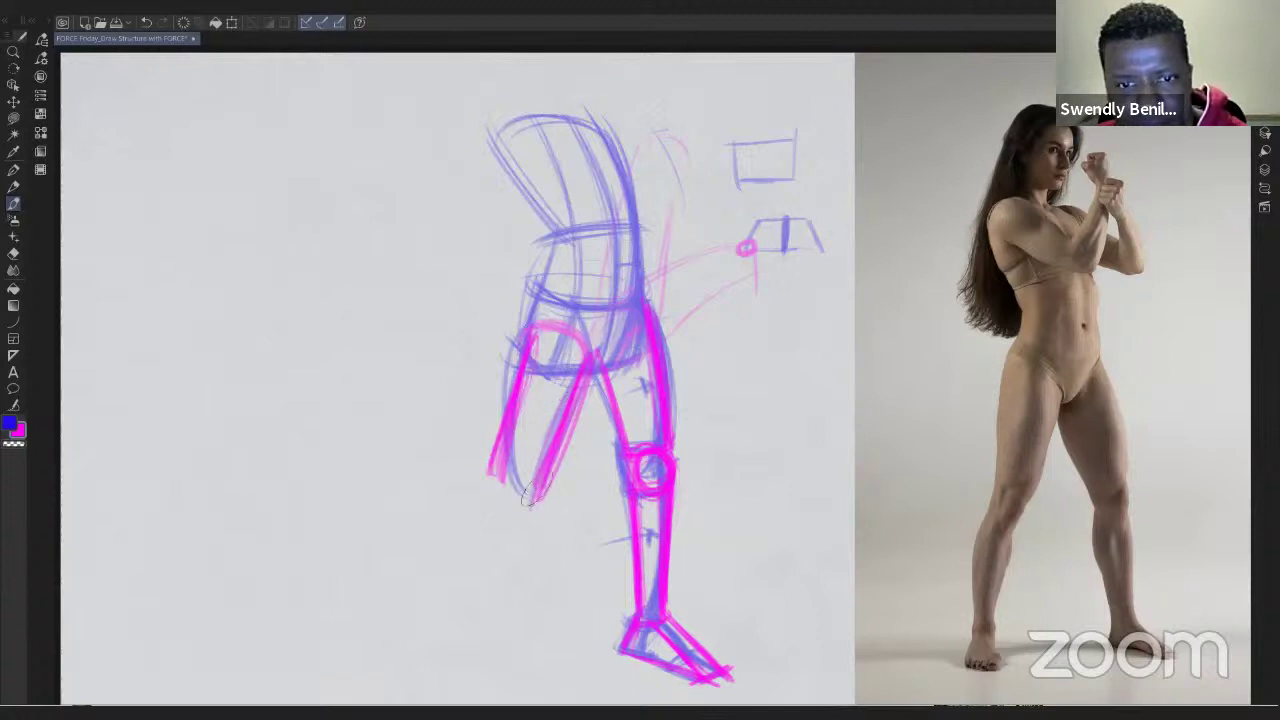
pyautogui.moveTo(528, 500); pyautogui.dragTo(487, 472)
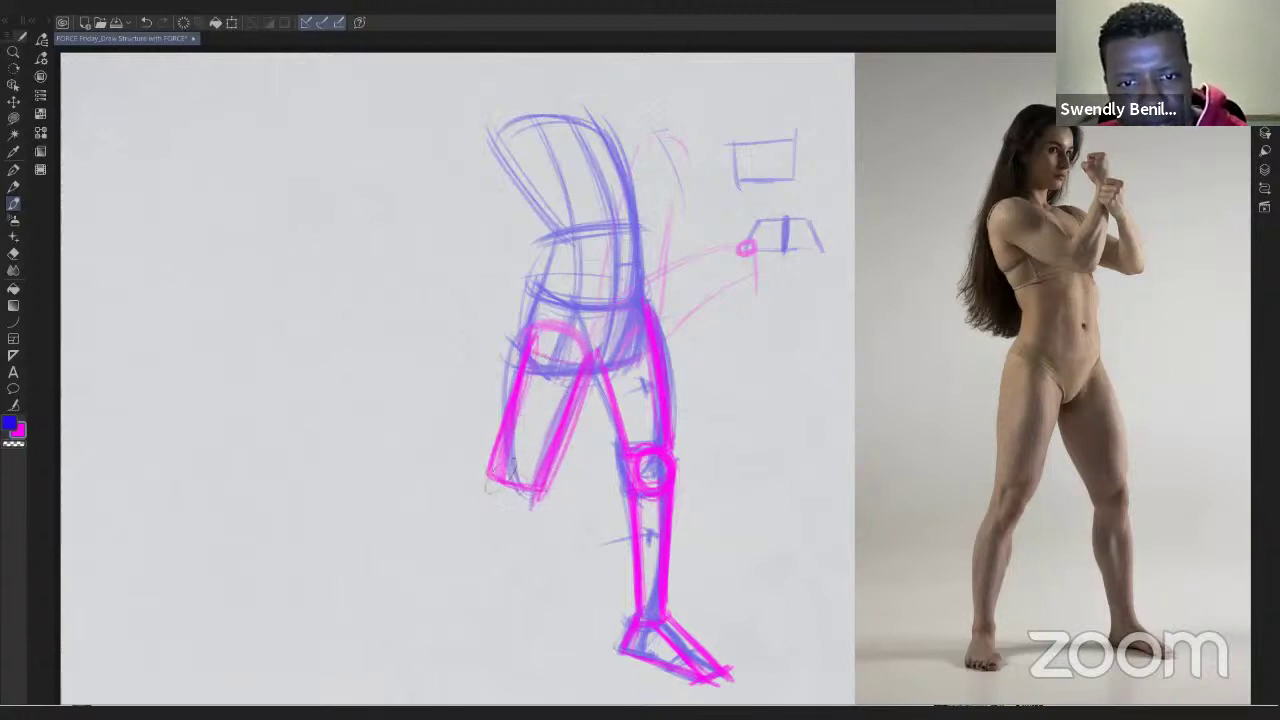
pyautogui.moveTo(512, 468)
pyautogui.mouseDown()
pyautogui.moveTo(488, 505)
pyautogui.moveTo(530, 495)
pyautogui.moveTo(495, 490)
pyautogui.moveTo(515, 484)
pyautogui.mouseUp()
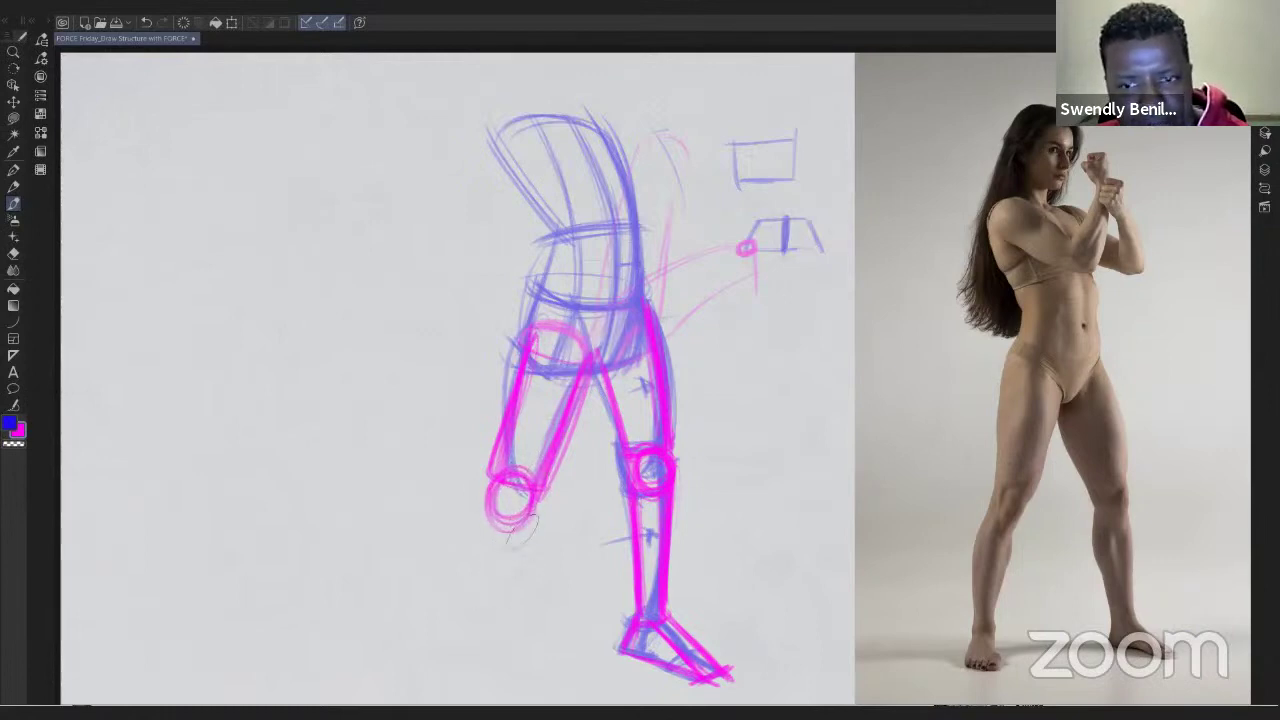
# Step: Draw the second lower leg in magenta from the knee to an ankle oval and attach a triangular foot
pyautogui.moveTo(524, 520); pyautogui.dragTo(481, 638)
pyautogui.moveTo(491, 514)
pyautogui.mouseDown()
pyautogui.moveTo(459, 646)
pyautogui.moveTo(477, 650)
pyautogui.moveTo(460, 646)
pyautogui.moveTo(478, 626)
pyautogui.moveTo(450, 640)
pyautogui.moveTo(428, 692)
pyautogui.mouseUp()
pyautogui.moveTo(488, 628); pyautogui.dragTo(475, 696)
pyautogui.moveTo(422, 539); pyautogui.dragTo(423, 528)
pyautogui.moveTo(480, 628); pyautogui.dragTo(478, 688)
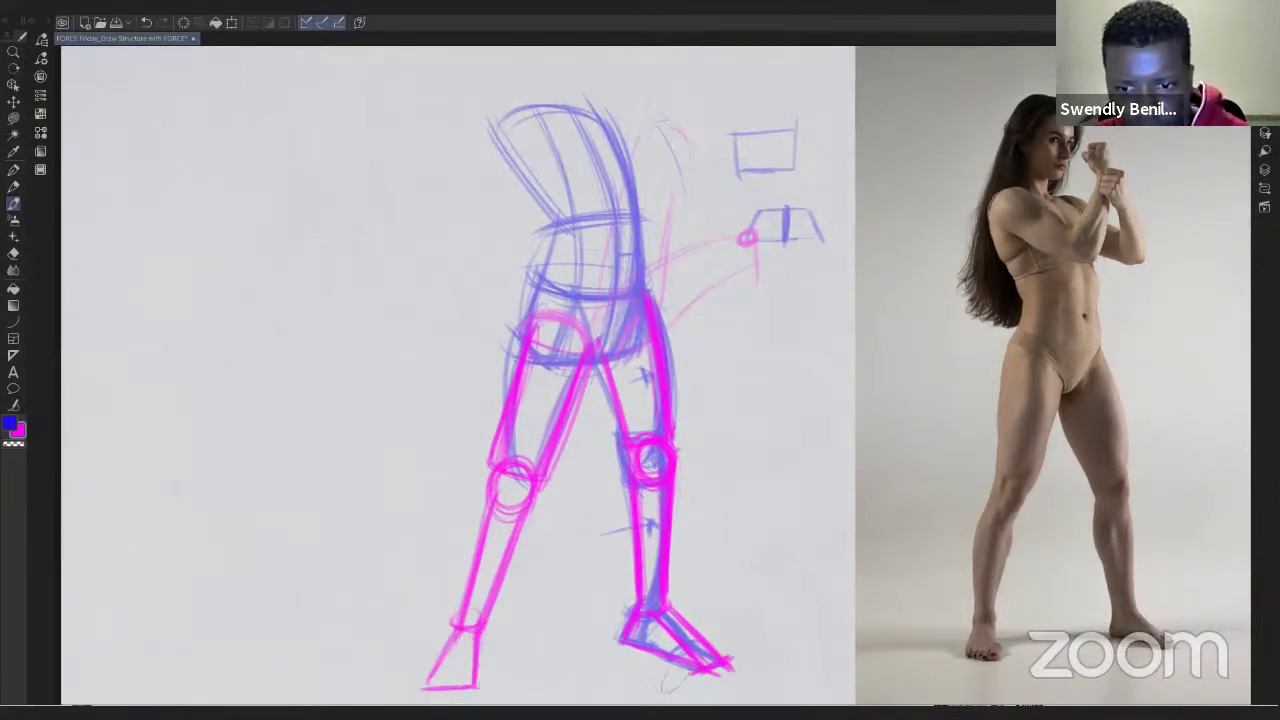
# Step: Link the two feet with a magenta ground line and reinforce the outlines of the second leg's foot and shin
pyautogui.moveTo(690, 674)
pyautogui.mouseDown()
pyautogui.moveTo(420, 690)
pyautogui.moveTo(456, 689)
pyautogui.mouseUp()
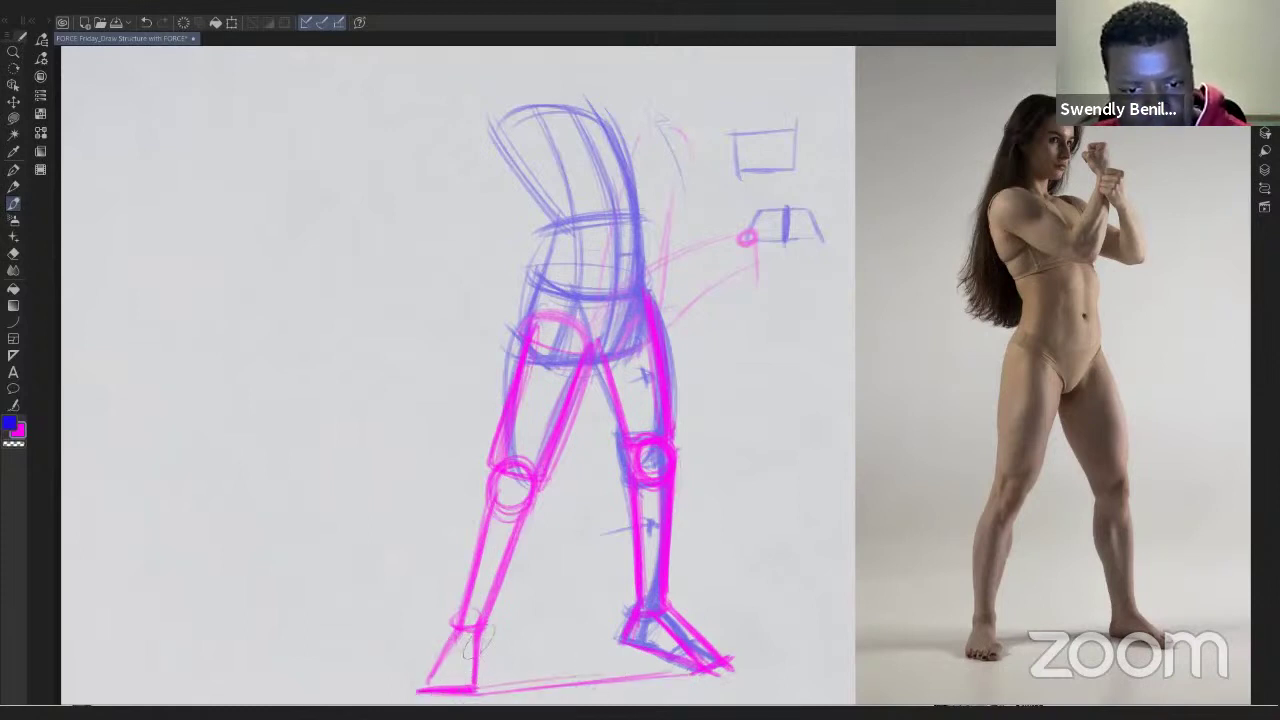
pyautogui.moveTo(461, 634)
pyautogui.mouseDown()
pyautogui.moveTo(434, 683)
pyautogui.moveTo(462, 634)
pyautogui.mouseUp()
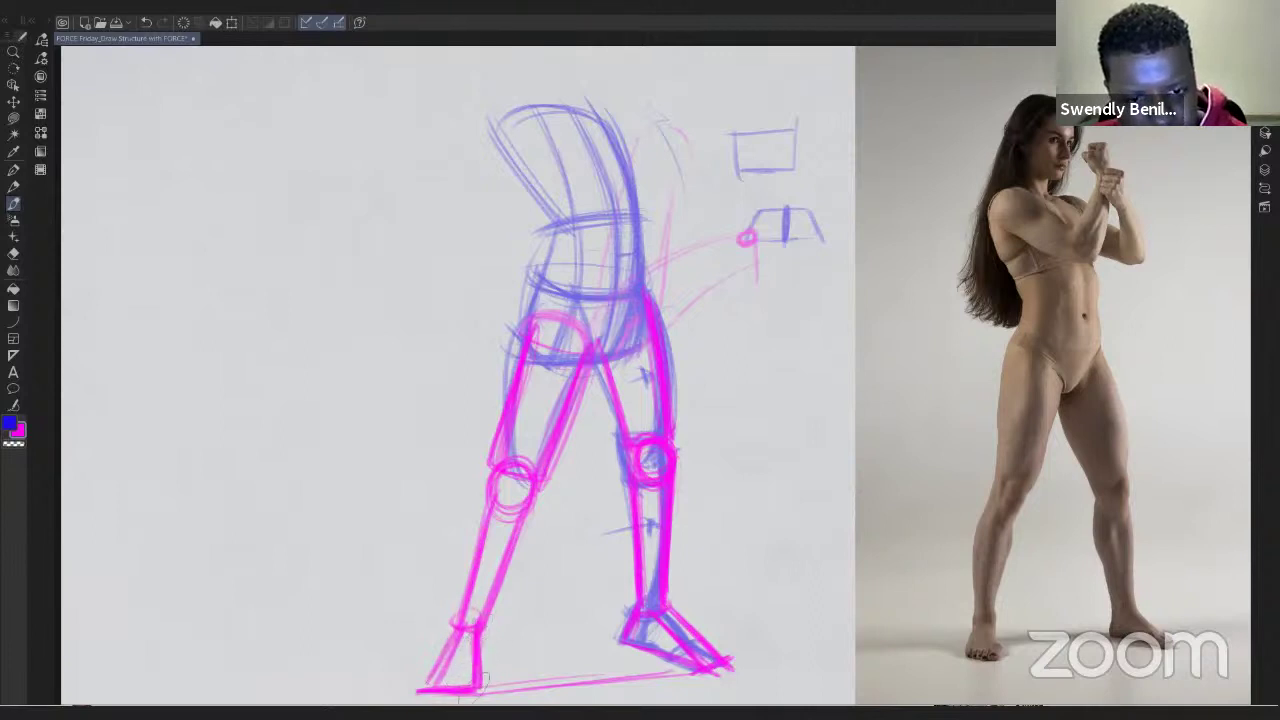
pyautogui.moveTo(451, 642); pyautogui.dragTo(428, 687)
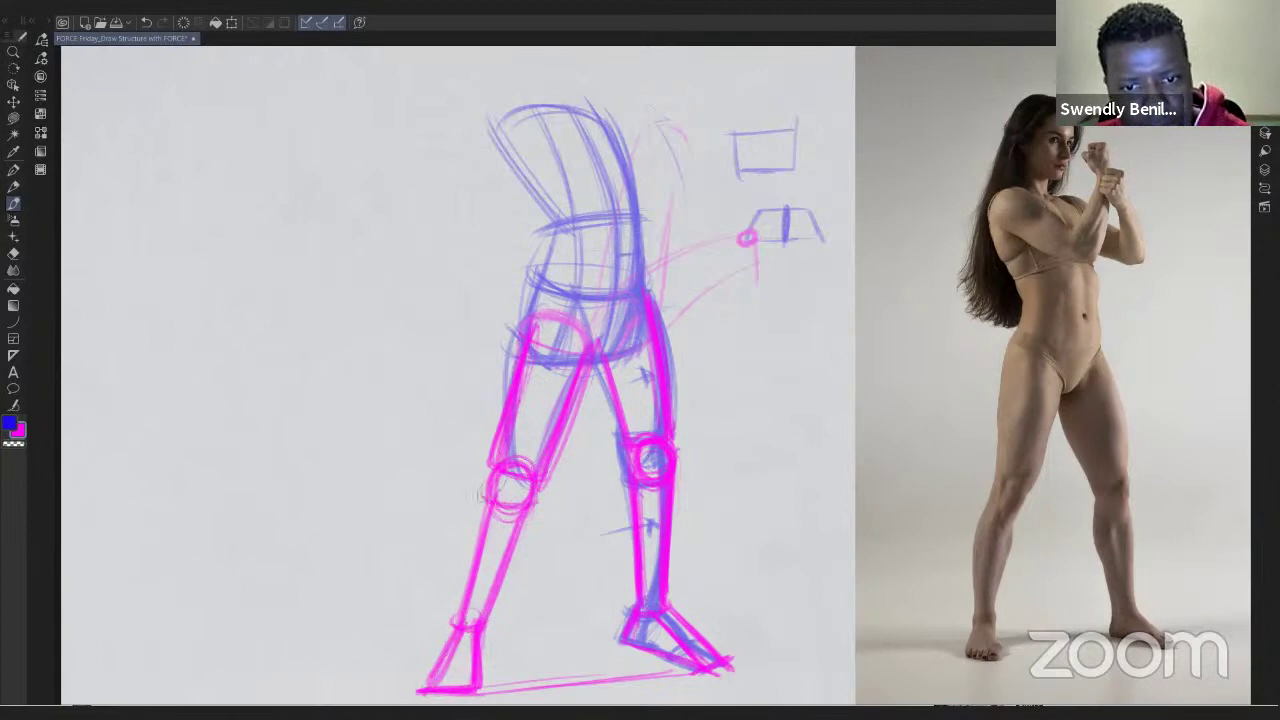
pyautogui.moveTo(480, 497); pyautogui.dragTo(455, 615)
pyautogui.moveTo(528, 508); pyautogui.dragTo(492, 618)
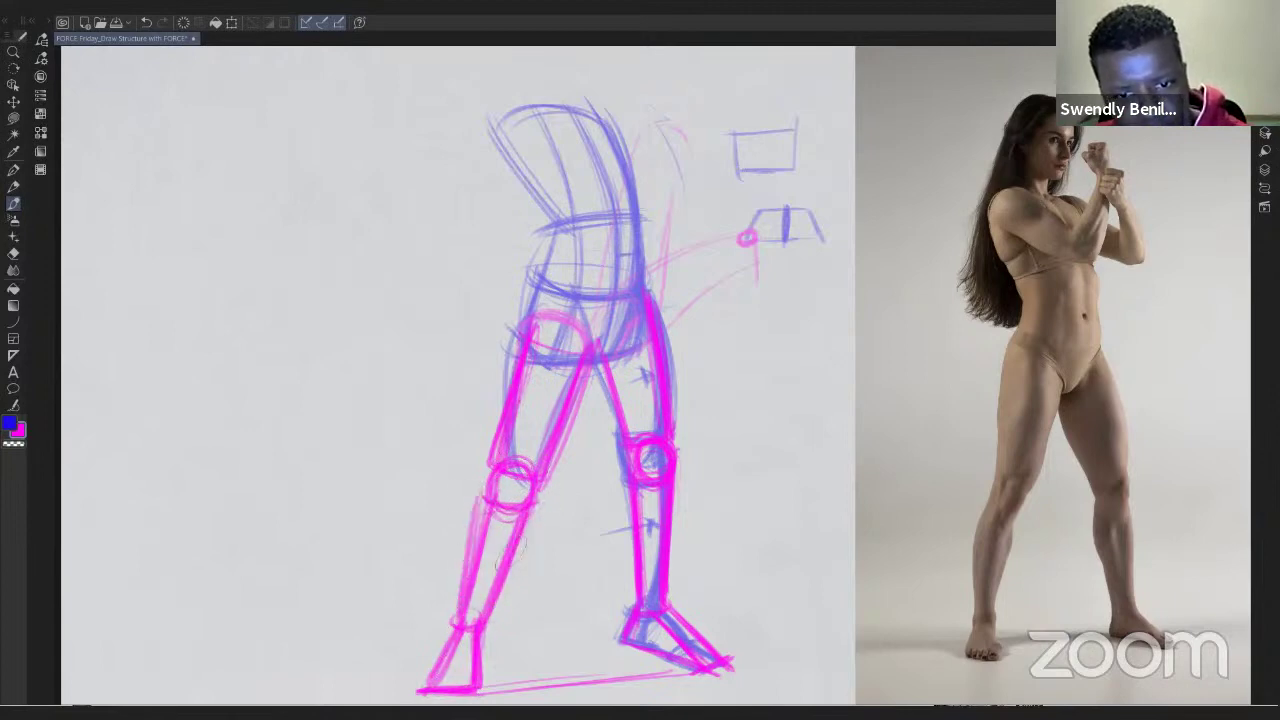
# Step: Reinforce the magenta outer contours of the second leg's thigh and shin
pyautogui.moveTo(485, 504); pyautogui.dragTo(470, 617)
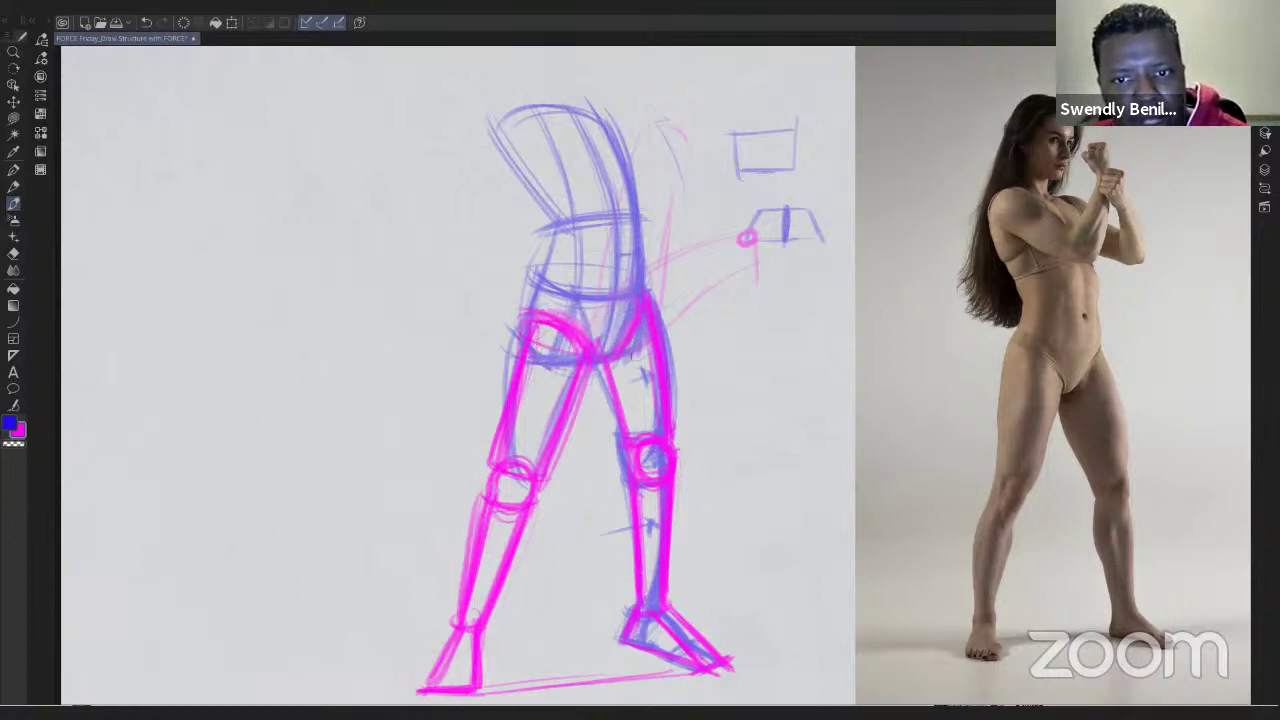
pyautogui.moveTo(521, 338); pyautogui.dragTo(492, 448)
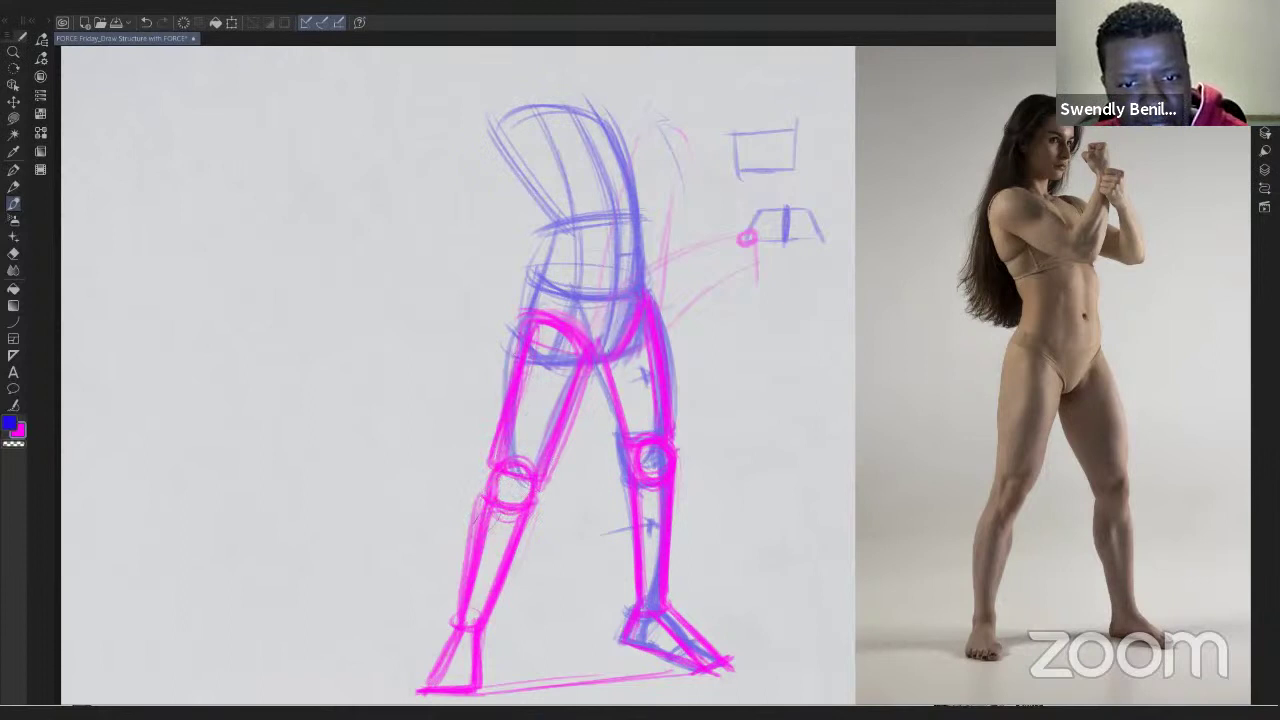
pyautogui.moveTo(475, 515); pyautogui.dragTo(458, 620)
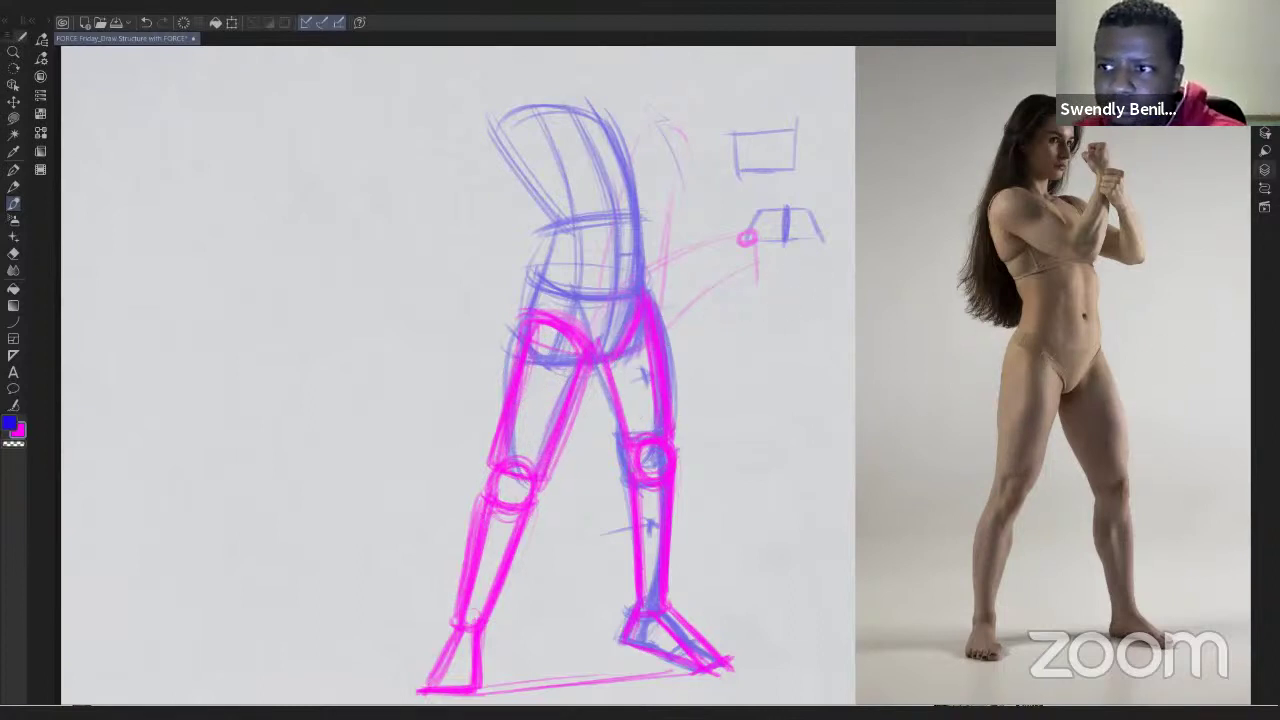
# Step: Create a new layer above the leg sketch, lower Layer 1's opacity to 43%, and make the new layer active
pyautogui.click(1265, 170)
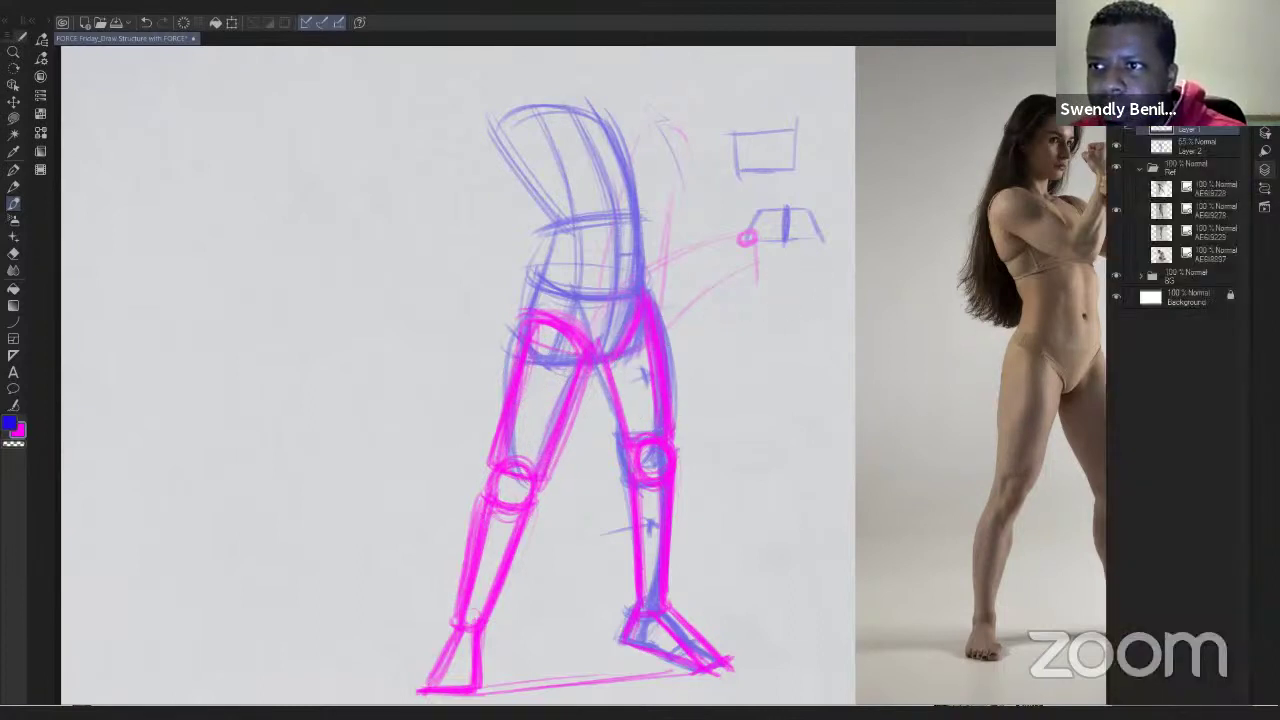
pyautogui.hotkey('ctrl', 'shift', 'n')
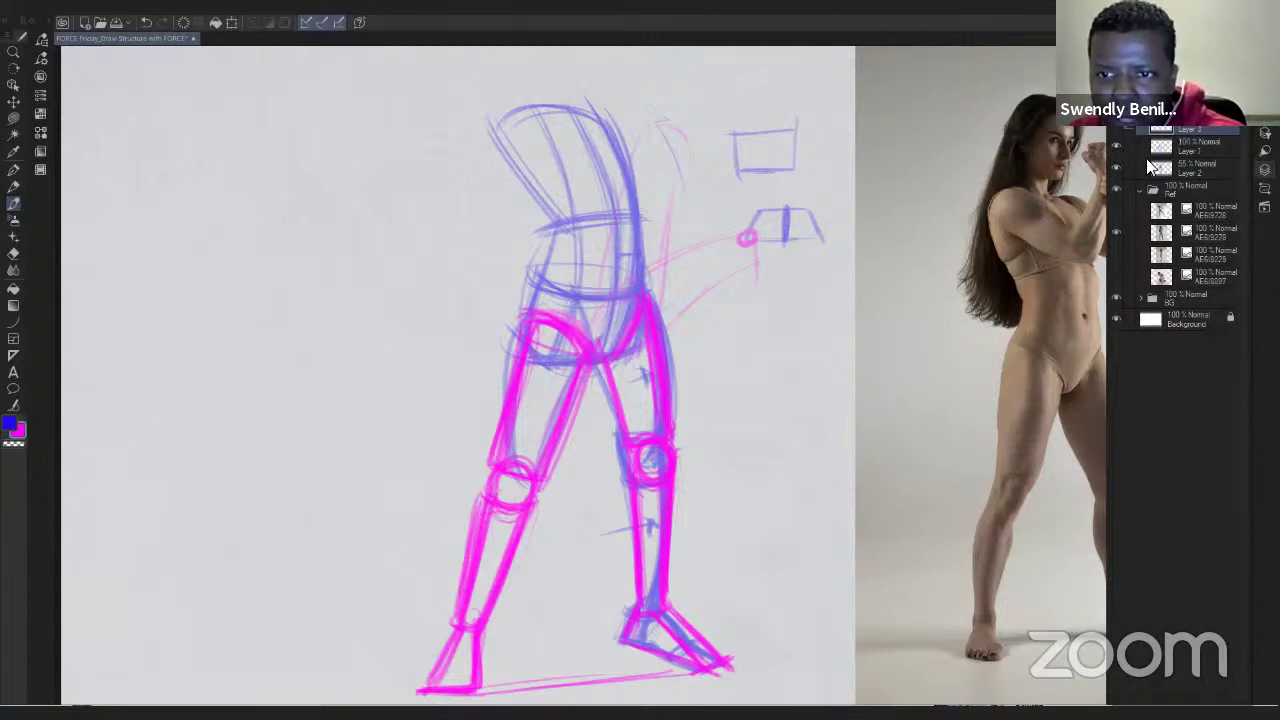
pyautogui.click(1208, 150)
pyautogui.moveTo(1222, 84); pyautogui.dragTo(1190, 84)
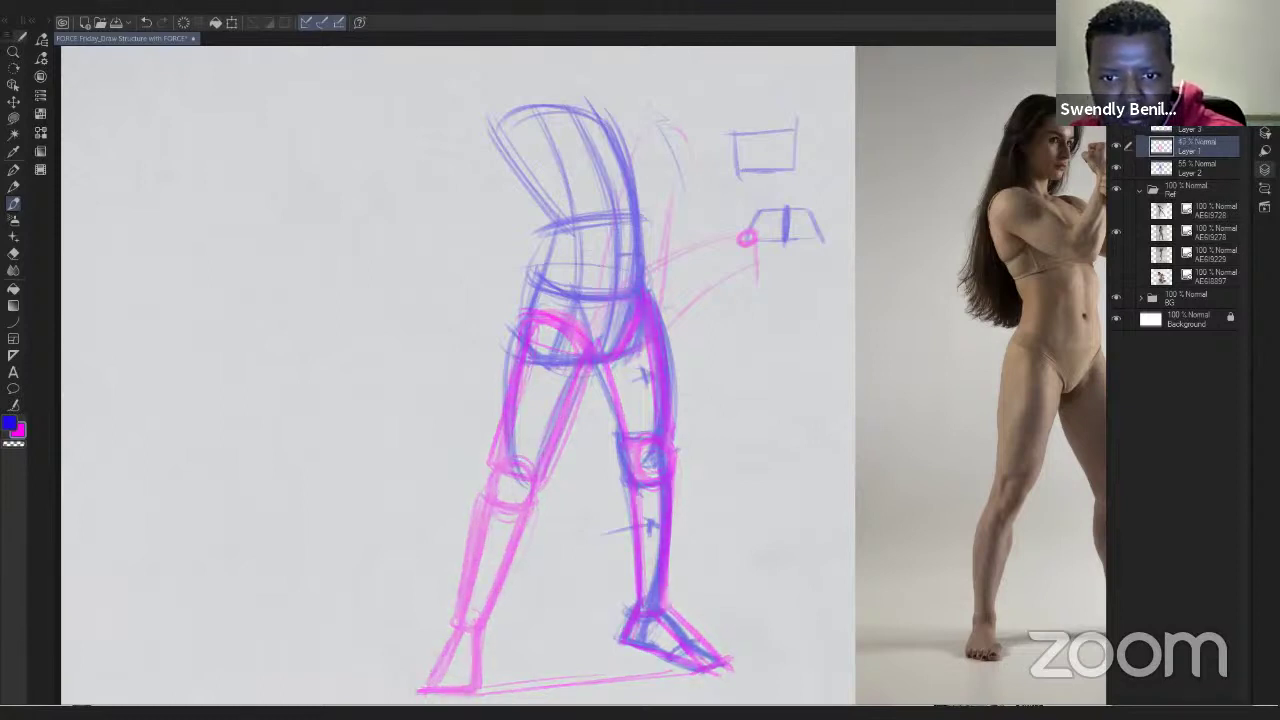
pyautogui.click(1199, 130)
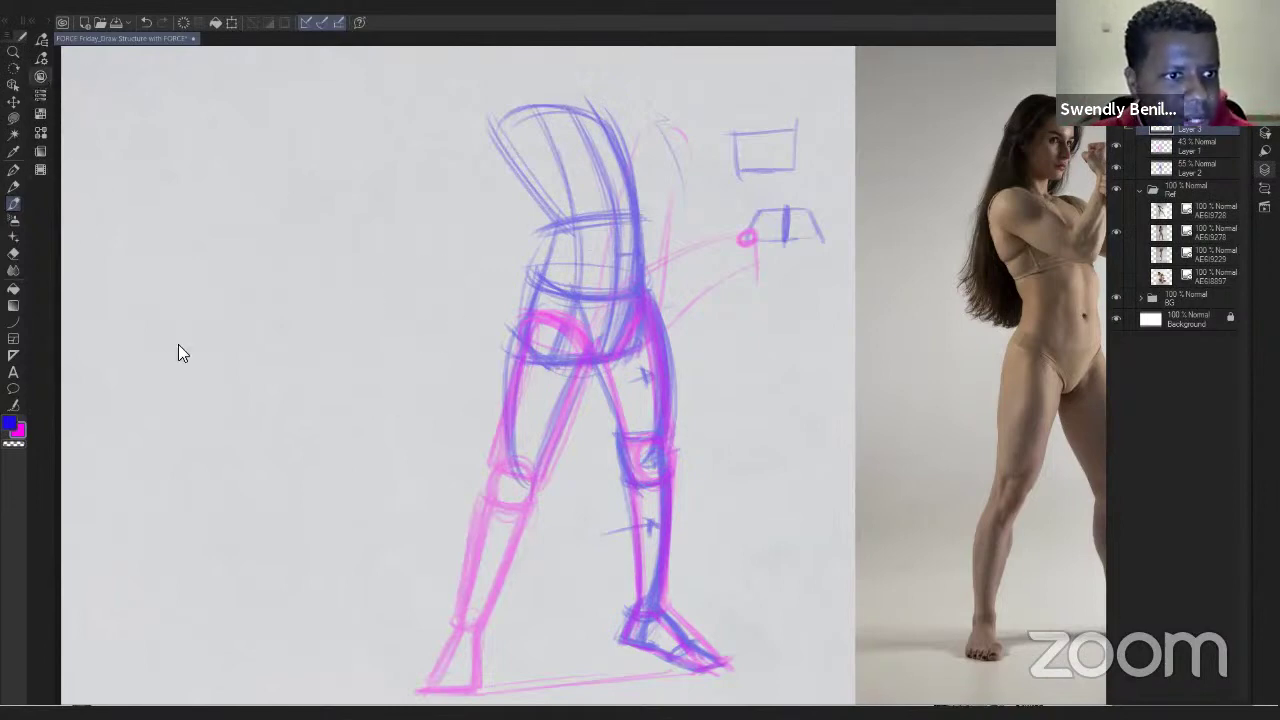
# Step: Draw the supporting leg in red with curved thigh sides, a knee block and a curved lower leg down to the ankle
pyautogui.moveTo(68, 356)
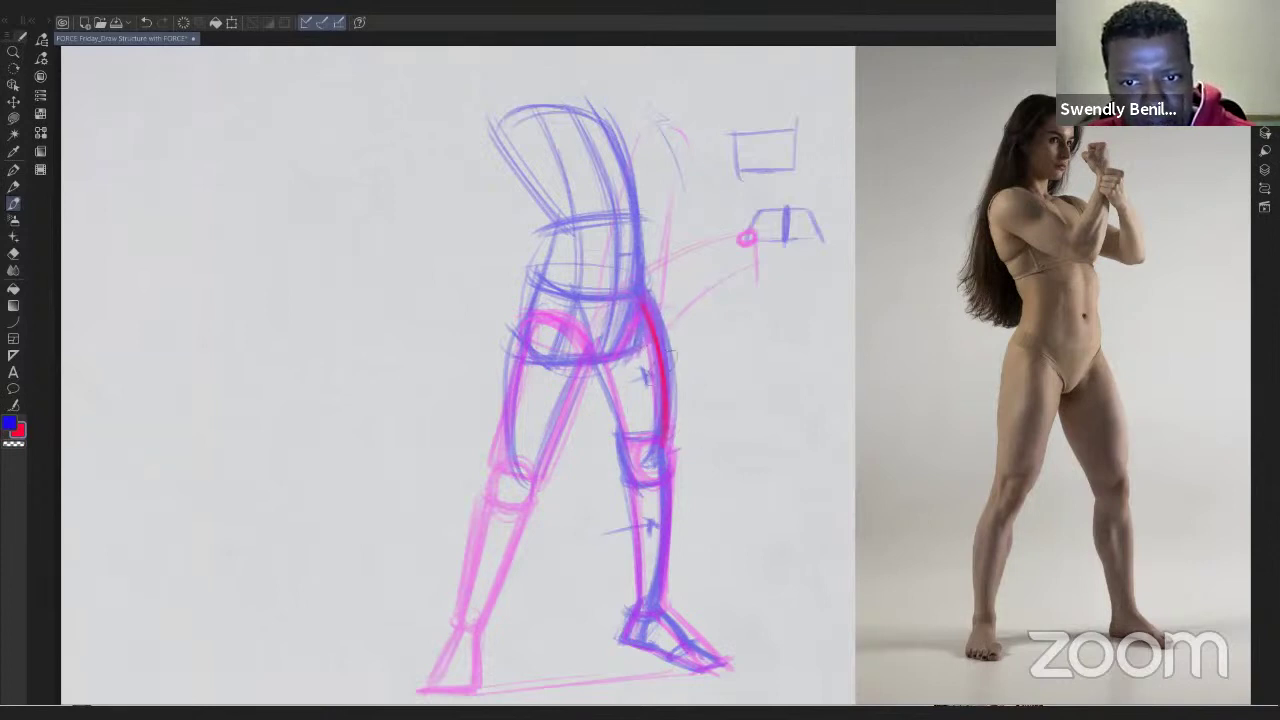
pyautogui.moveTo(599, 362); pyautogui.dragTo(628, 452)
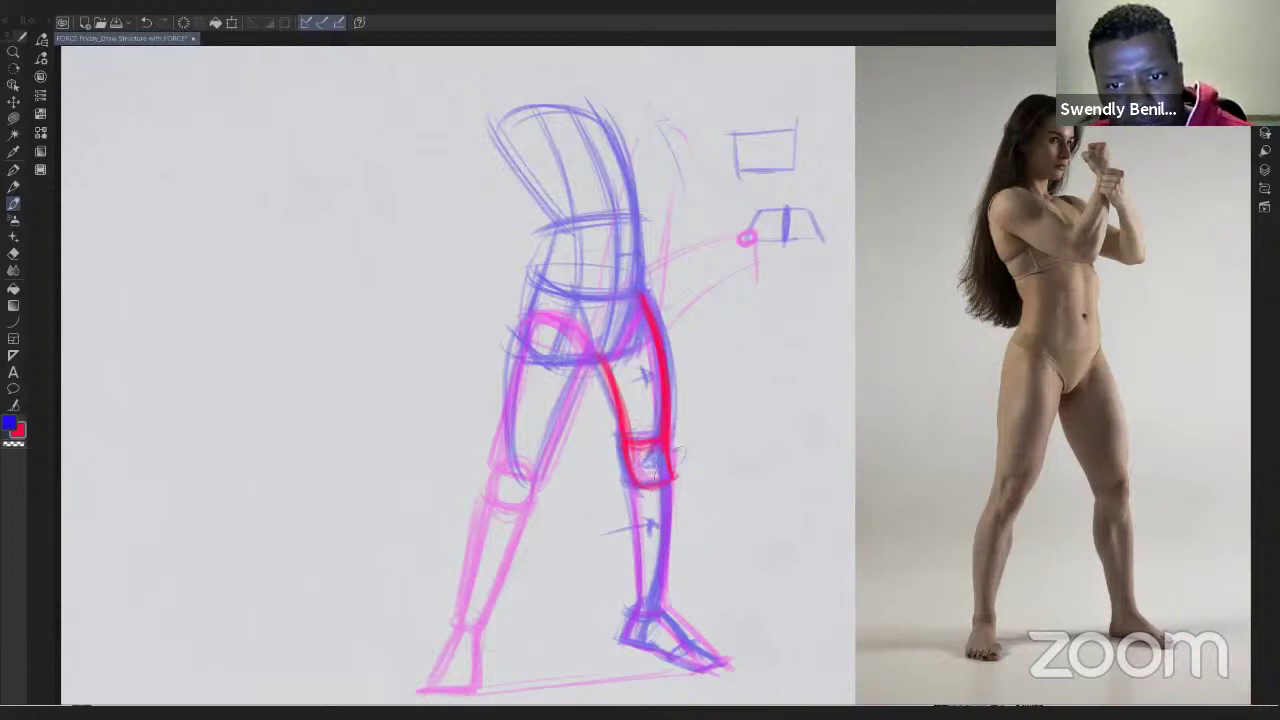
pyautogui.moveTo(674, 470); pyautogui.dragTo(664, 606)
pyautogui.moveTo(672, 492); pyautogui.dragTo(664, 612)
pyautogui.moveTo(638, 472)
pyautogui.mouseDown()
pyautogui.moveTo(632, 600)
pyautogui.moveTo(640, 590)
pyautogui.mouseUp()
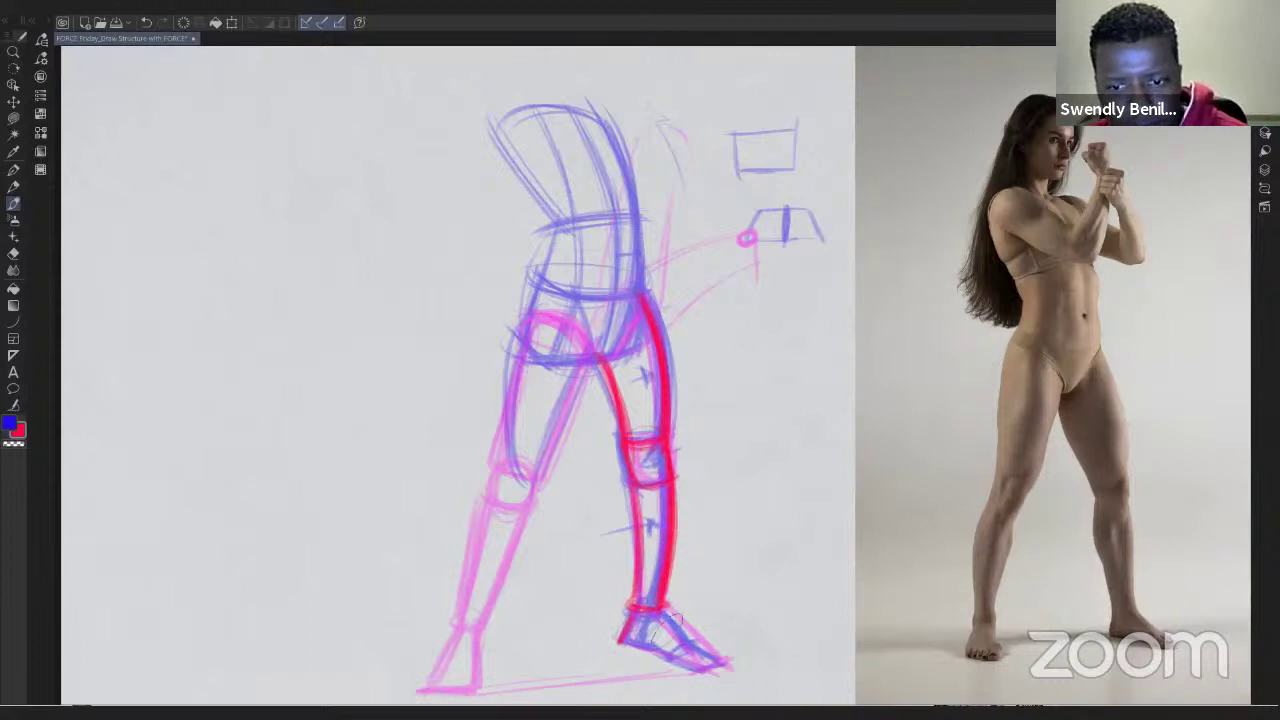
# Step: Outline the supporting foot as a red wedge from heel to toes and close the top of its thigh with a curve
pyautogui.moveTo(636, 636); pyautogui.dragTo(708, 679)
pyautogui.moveTo(672, 601); pyautogui.dragTo(732, 682)
pyautogui.moveTo(686, 601); pyautogui.dragTo(728, 664)
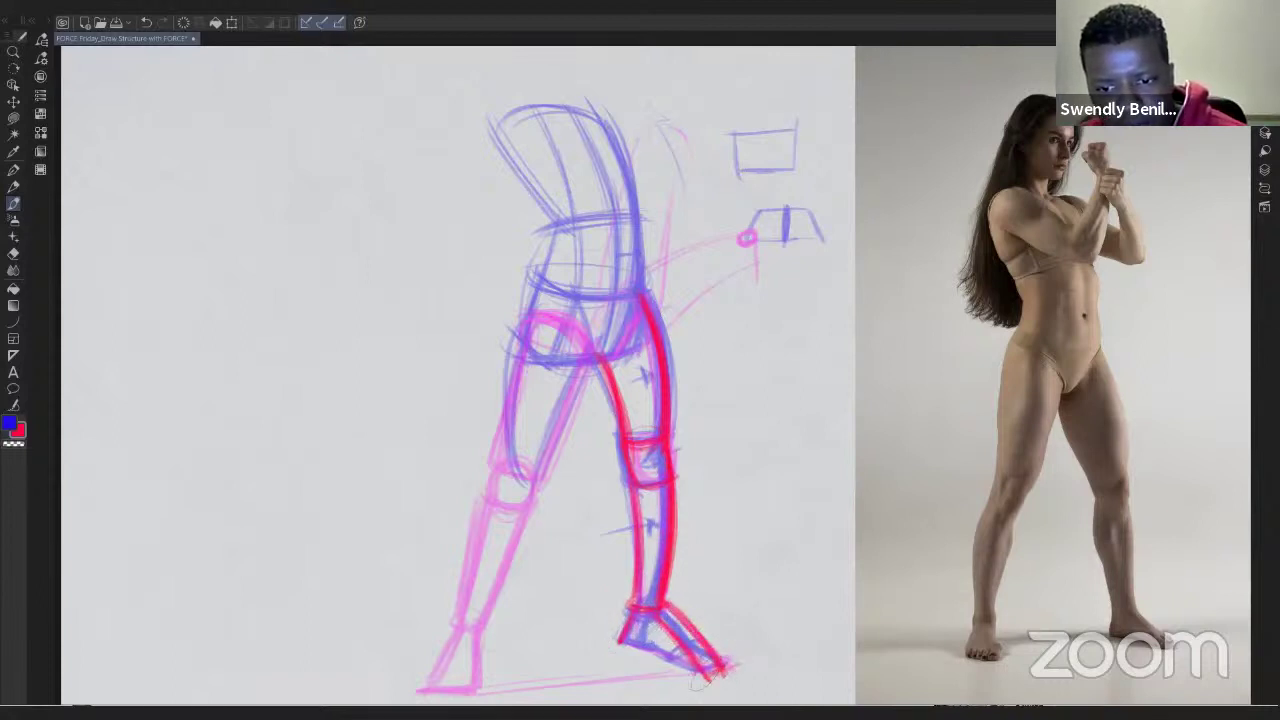
pyautogui.moveTo(621, 641); pyautogui.dragTo(709, 680)
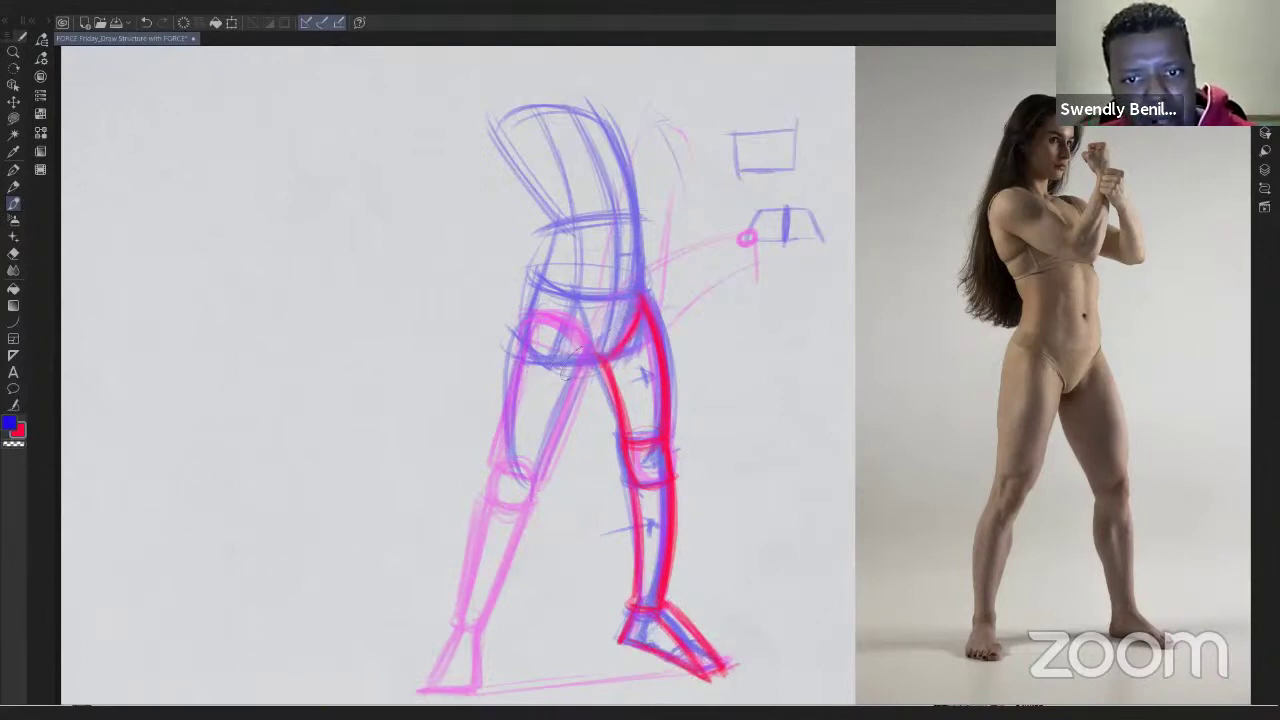
# Step: Draw the second thigh in red with curved sides, close it above the knee, and extend its inner contour past the knee
pyautogui.moveTo(568, 349)
pyautogui.mouseDown()
pyautogui.moveTo(533, 336)
pyautogui.moveTo(500, 460)
pyautogui.moveTo(512, 472)
pyautogui.mouseUp()
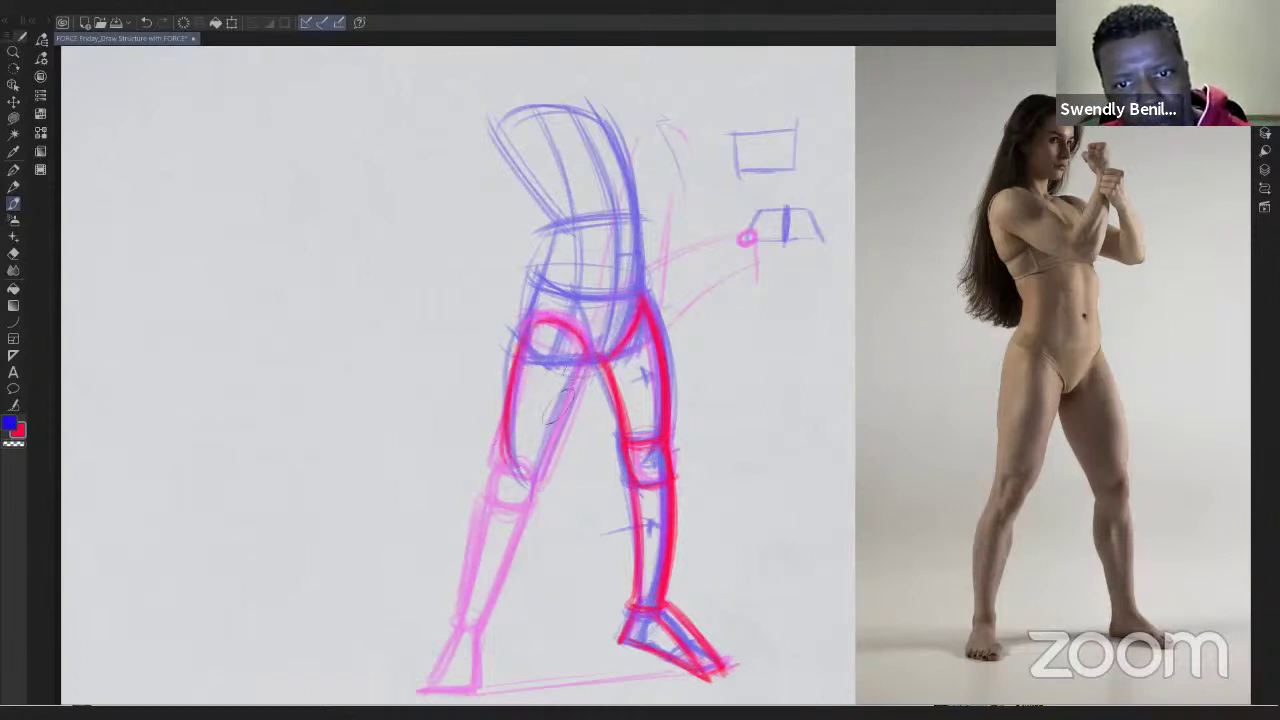
pyautogui.moveTo(588, 364); pyautogui.dragTo(544, 468)
pyautogui.moveTo(574, 402); pyautogui.dragTo(543, 470)
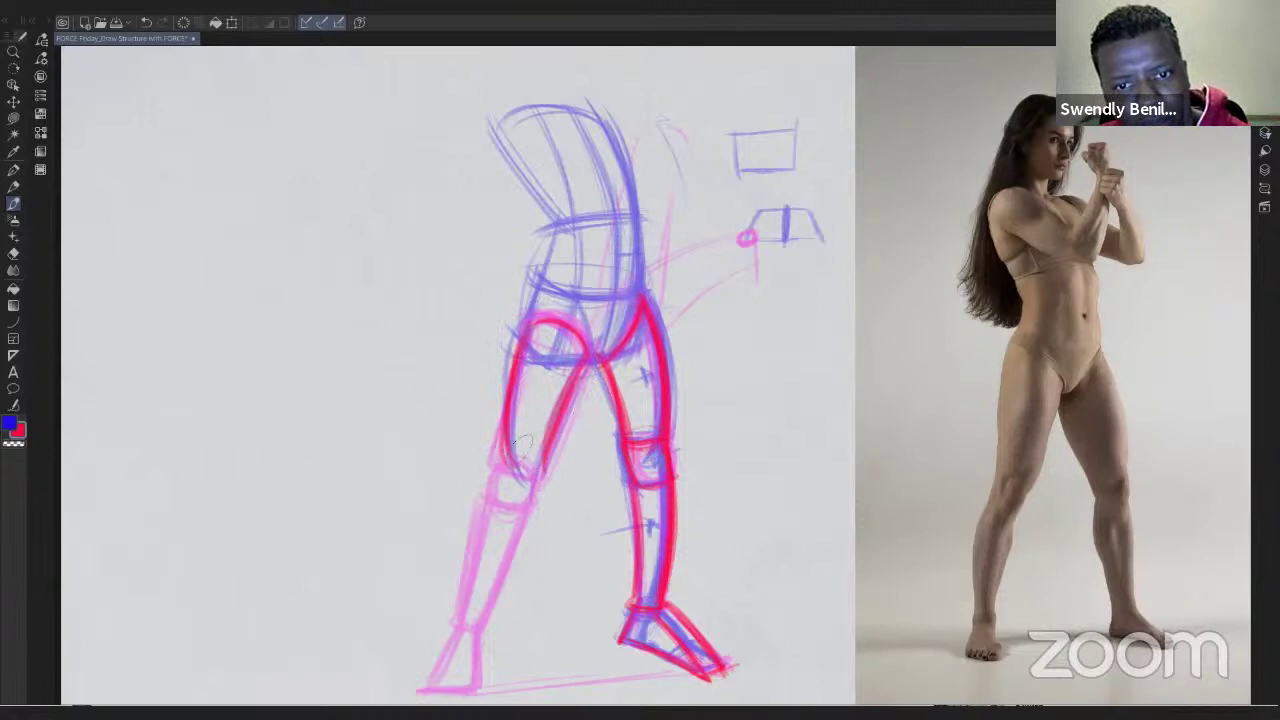
pyautogui.moveTo(517, 345)
pyautogui.mouseDown()
pyautogui.moveTo(503, 388)
pyautogui.moveTo(508, 466)
pyautogui.mouseUp()
pyautogui.moveTo(574, 372)
pyautogui.mouseDown()
pyautogui.moveTo(543, 471)
pyautogui.moveTo(503, 465)
pyautogui.moveTo(508, 518)
pyautogui.mouseUp()
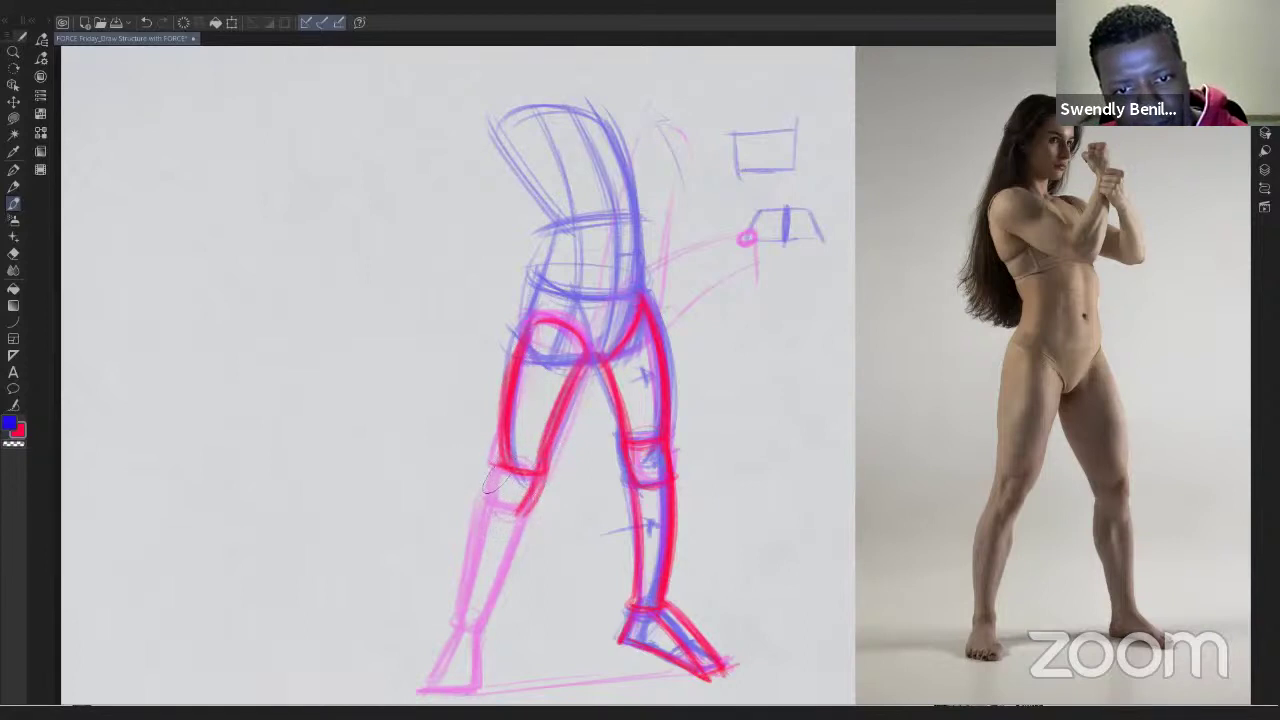
# Step: Draw the second leg's curved shin and triangular foot in red, and add a curved downward arrow beside the supporting thigh
pyautogui.moveTo(498, 472); pyautogui.dragTo(462, 628)
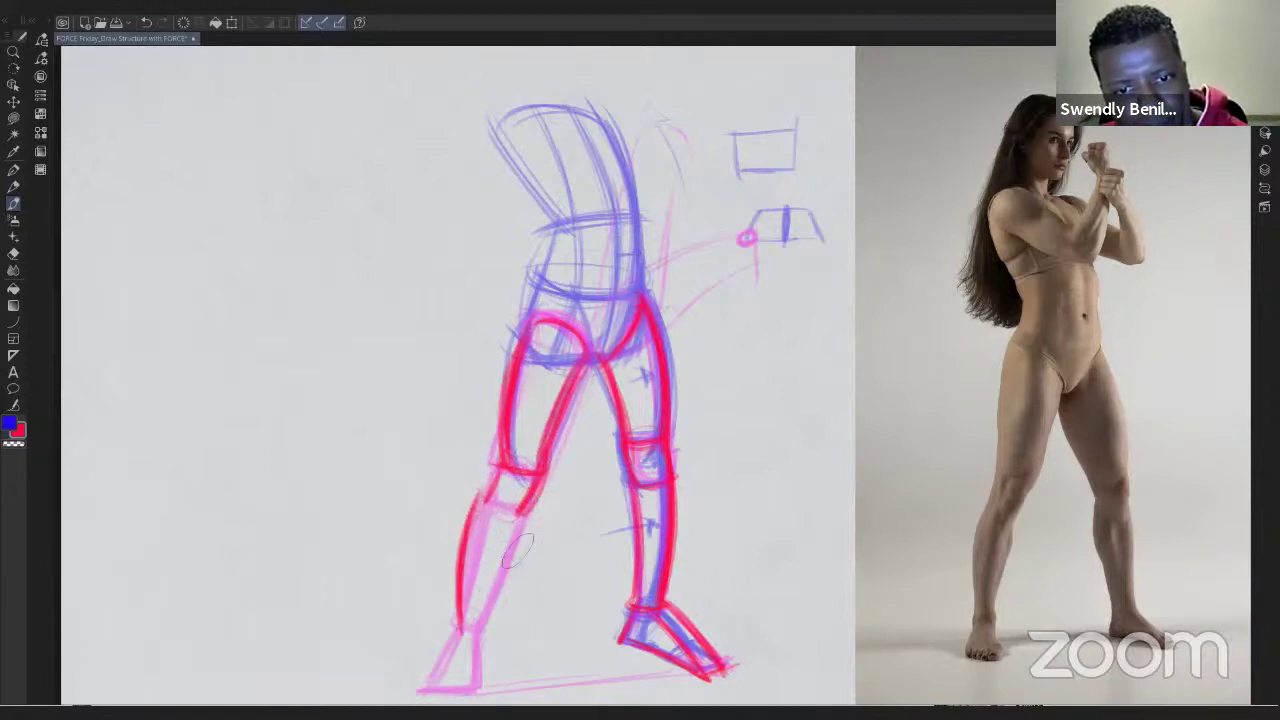
pyautogui.moveTo(524, 518); pyautogui.dragTo(483, 628)
pyautogui.moveTo(523, 518); pyautogui.dragTo(483, 630)
pyautogui.moveTo(488, 497); pyautogui.dragTo(455, 635)
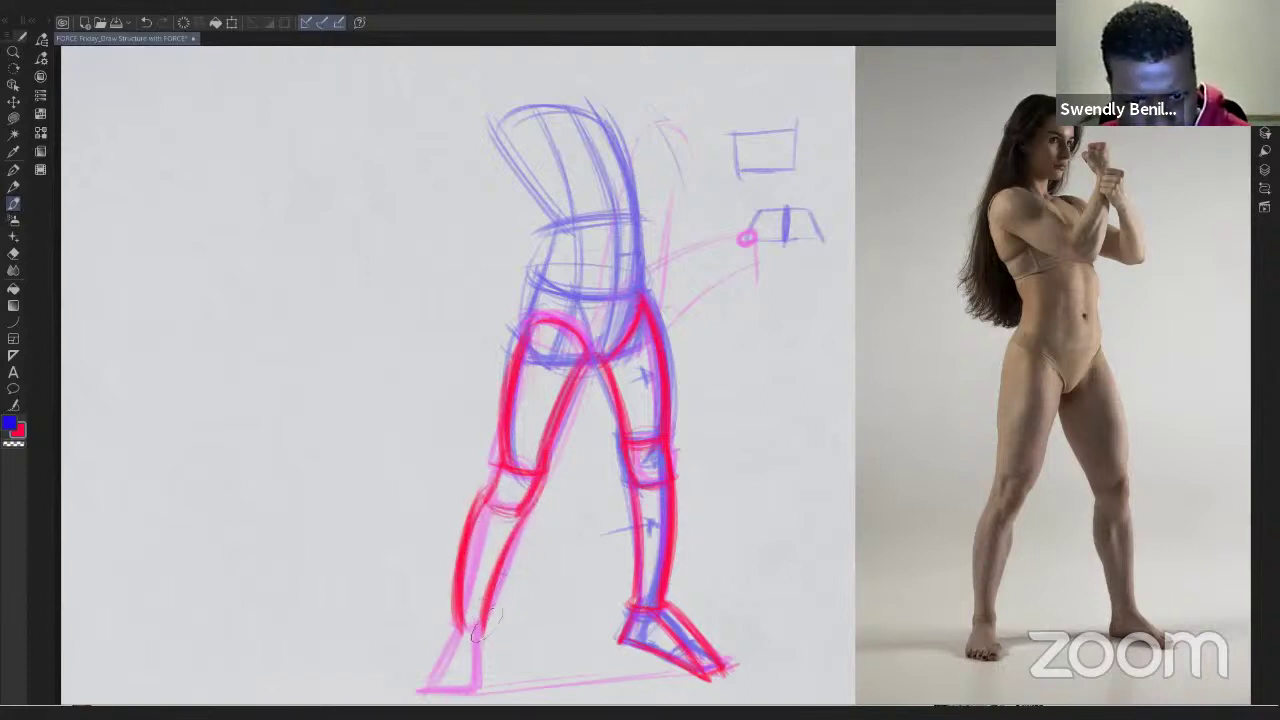
pyautogui.moveTo(490, 614)
pyautogui.mouseDown()
pyautogui.moveTo(463, 640)
pyautogui.moveTo(478, 690)
pyautogui.moveTo(422, 690)
pyautogui.mouseUp()
pyautogui.moveTo(455, 632)
pyautogui.mouseDown()
pyautogui.moveTo(420, 690)
pyautogui.moveTo(479, 688)
pyautogui.mouseUp()
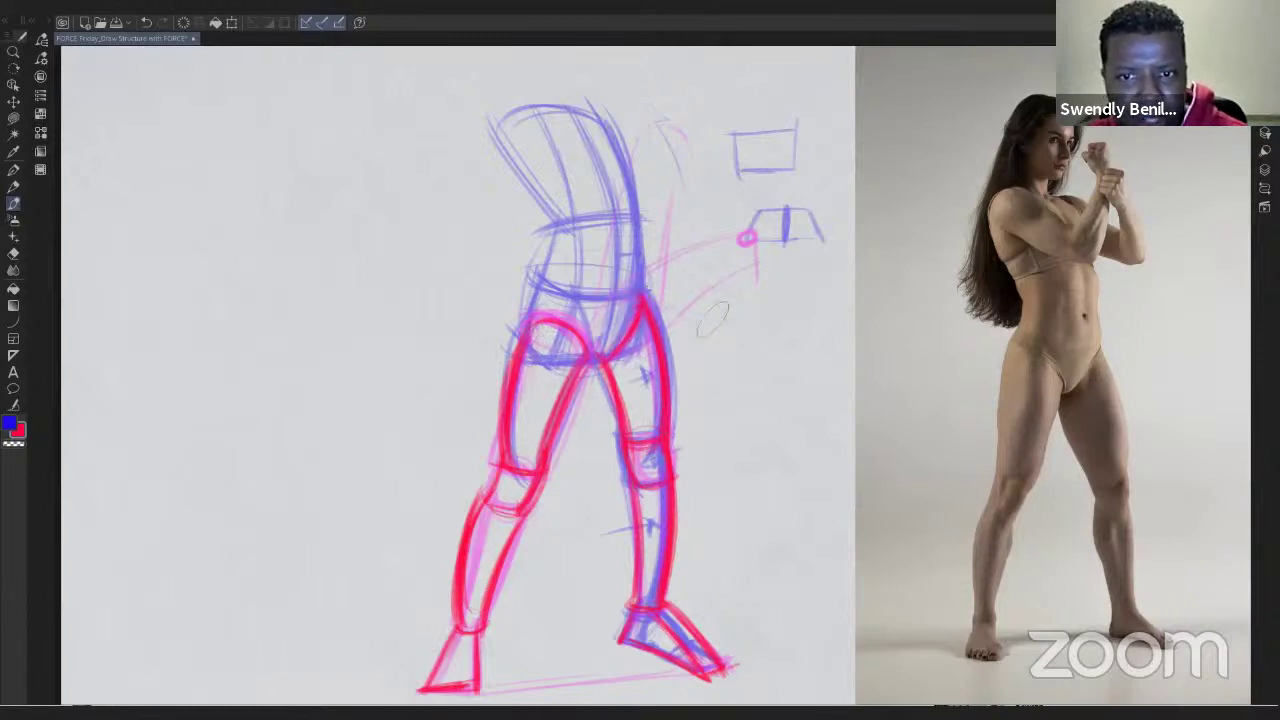
pyautogui.moveTo(706, 288); pyautogui.dragTo(728, 410)
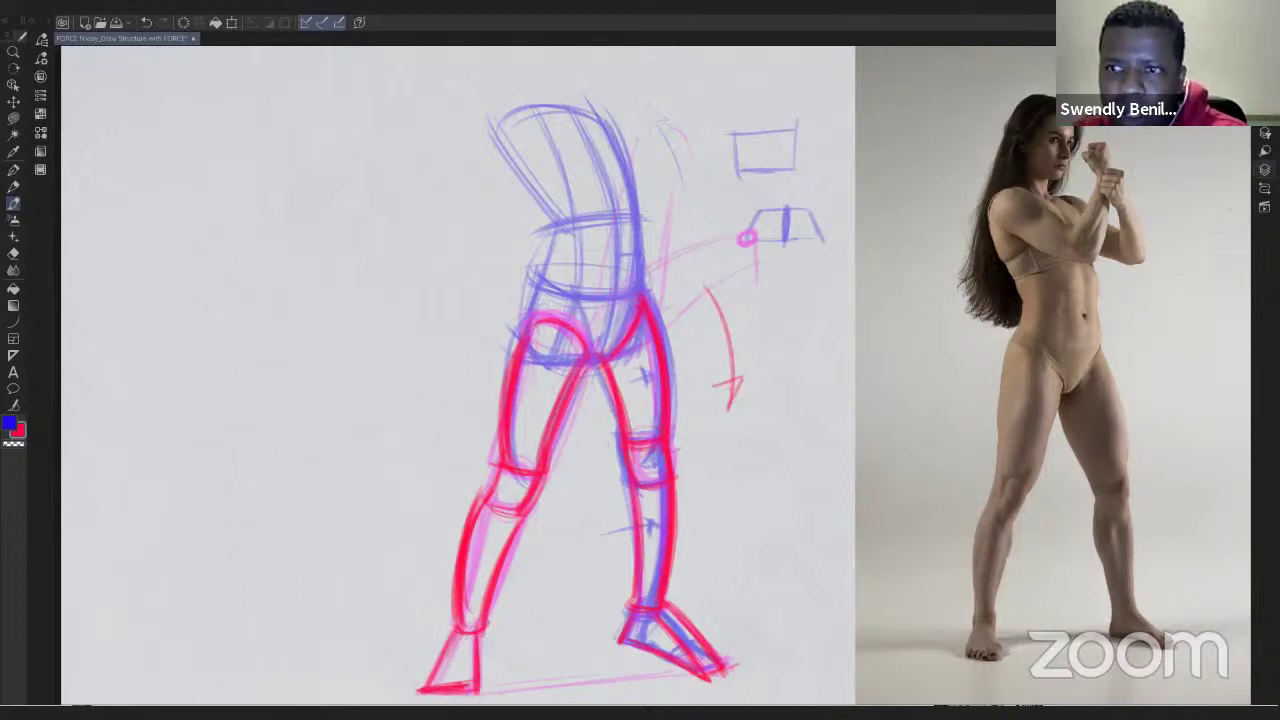
# Step: Hide Layer 3 and Layer 1, set Layer 2's opacity to 100%, and switch the drawing color to blue
pyautogui.click(1265, 169)
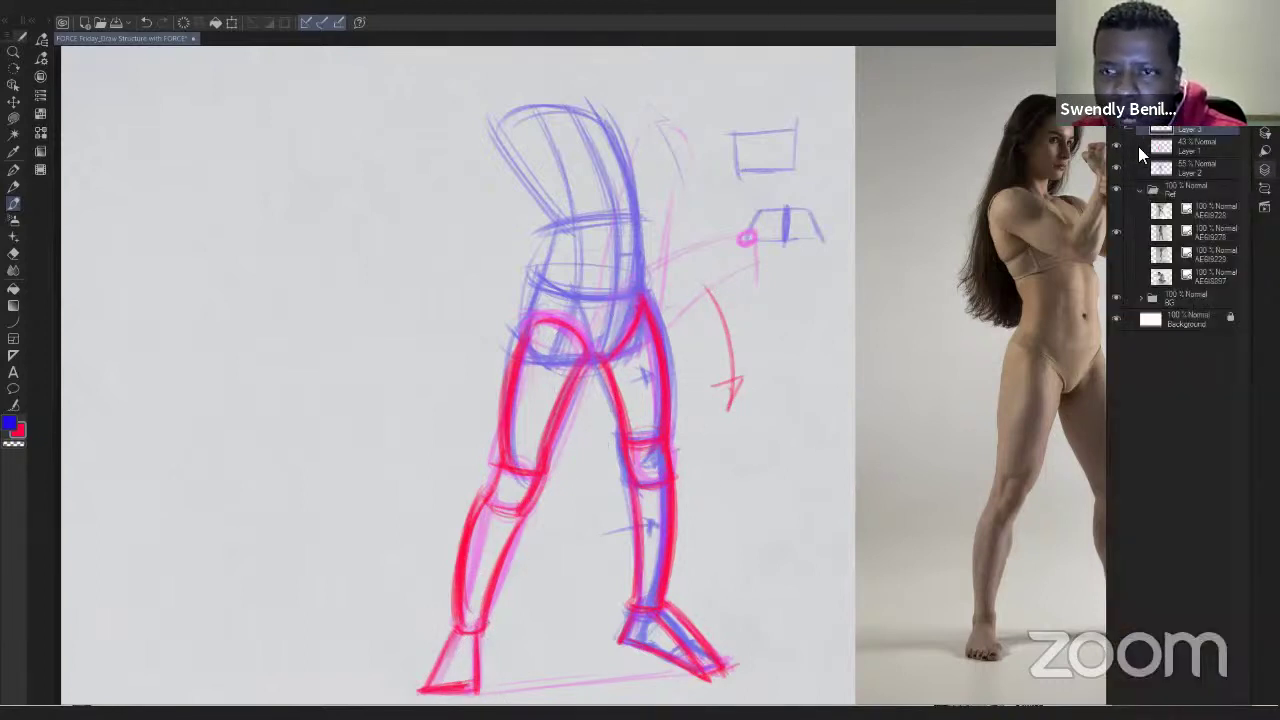
pyautogui.click(1116, 145)
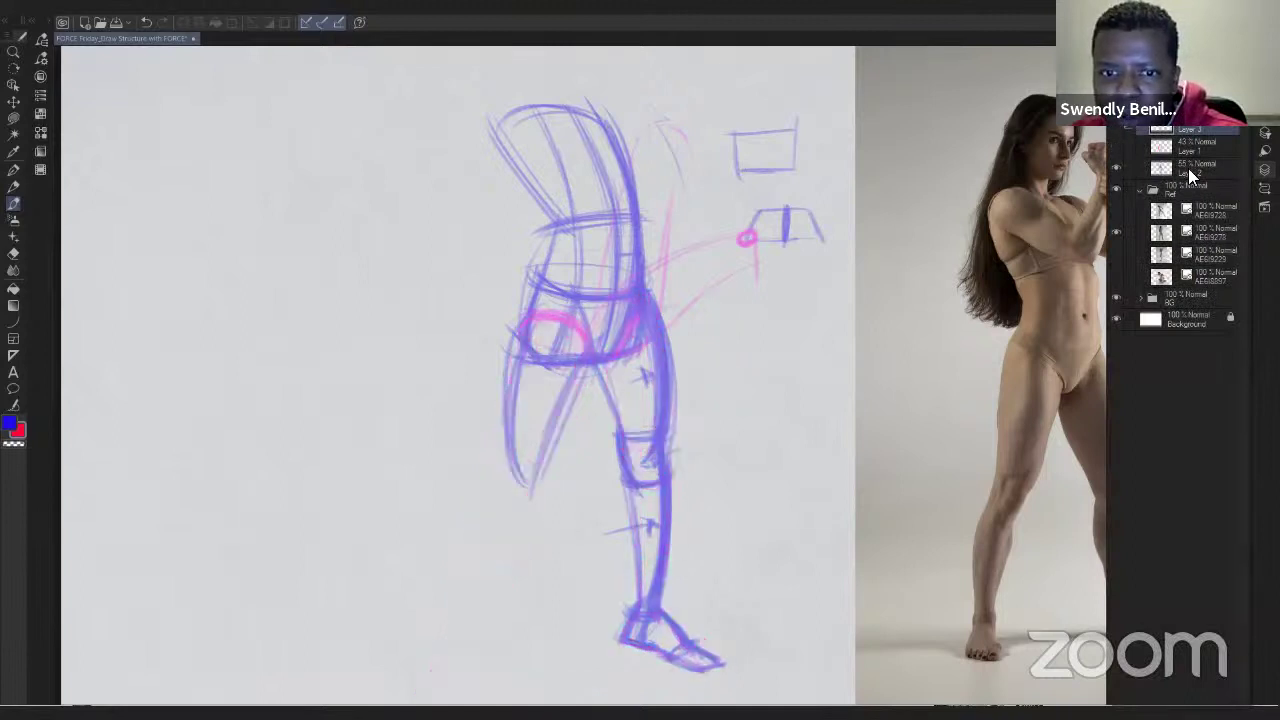
pyautogui.click(1189, 170)
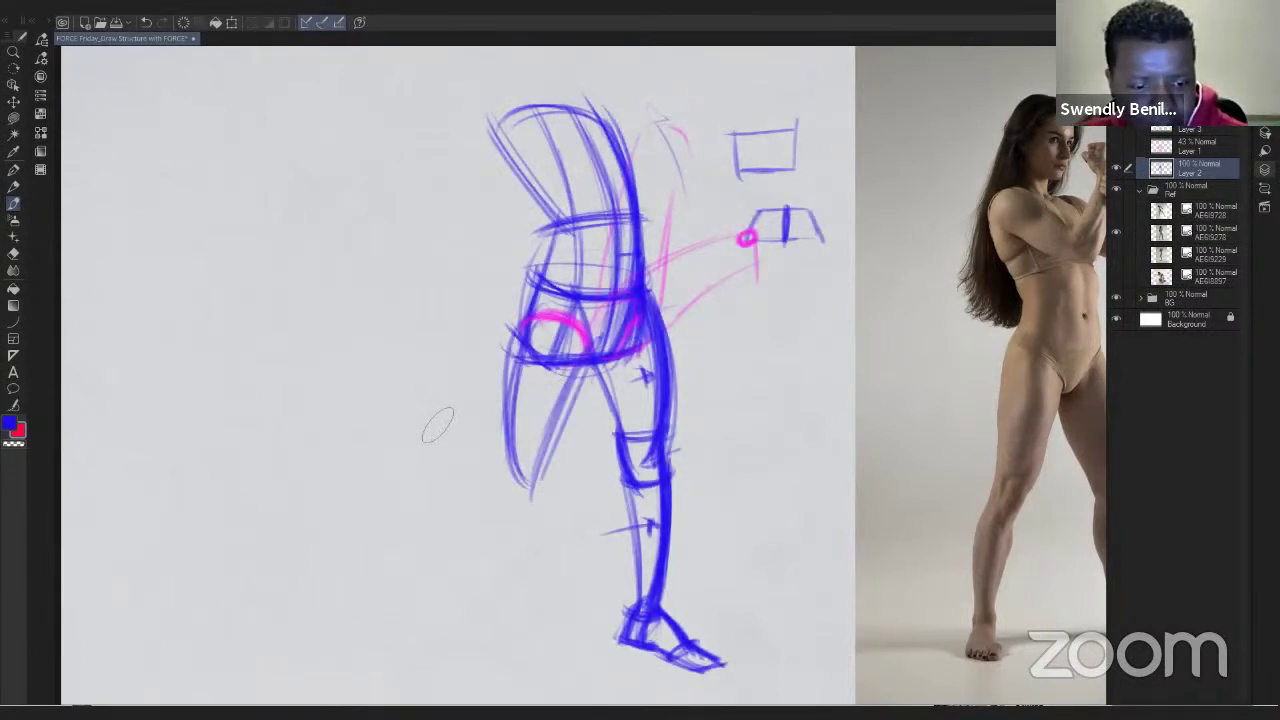
pyautogui.press('x')
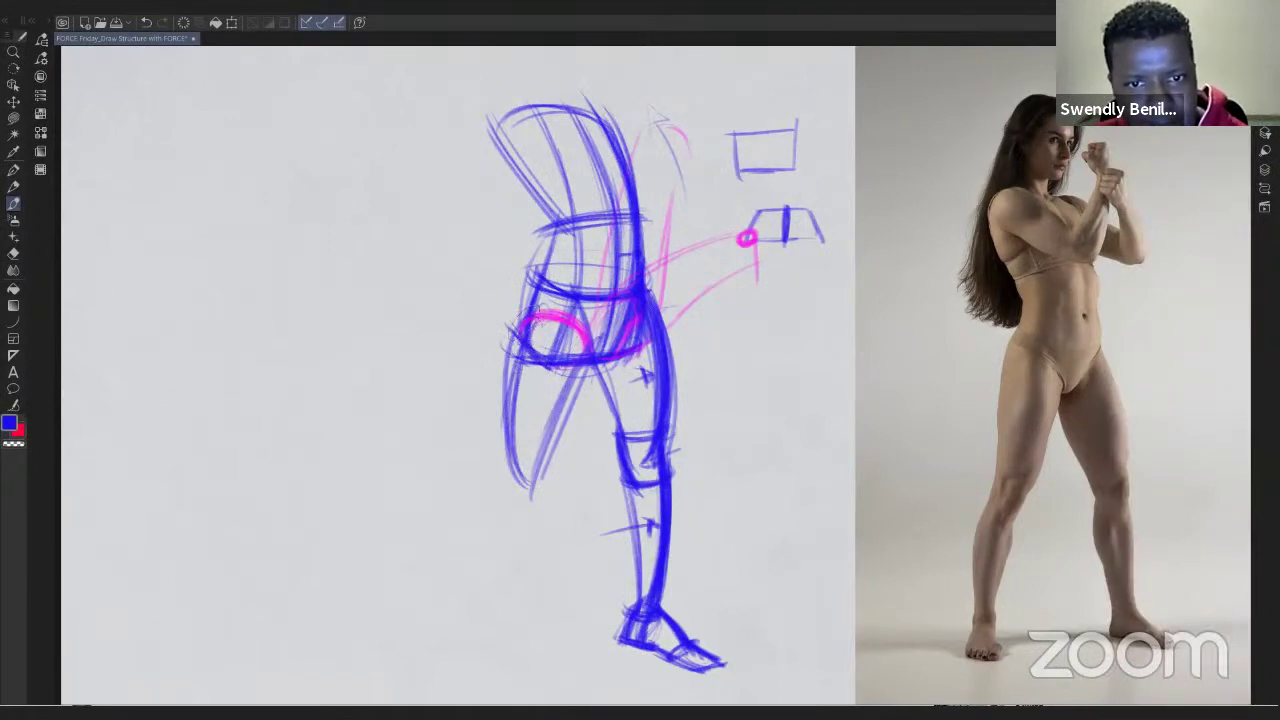
# Step: Extend the second thigh's sides in blue into a tapered knee block, with cross lines above and below the knee
pyautogui.moveTo(517, 355); pyautogui.dragTo(517, 479)
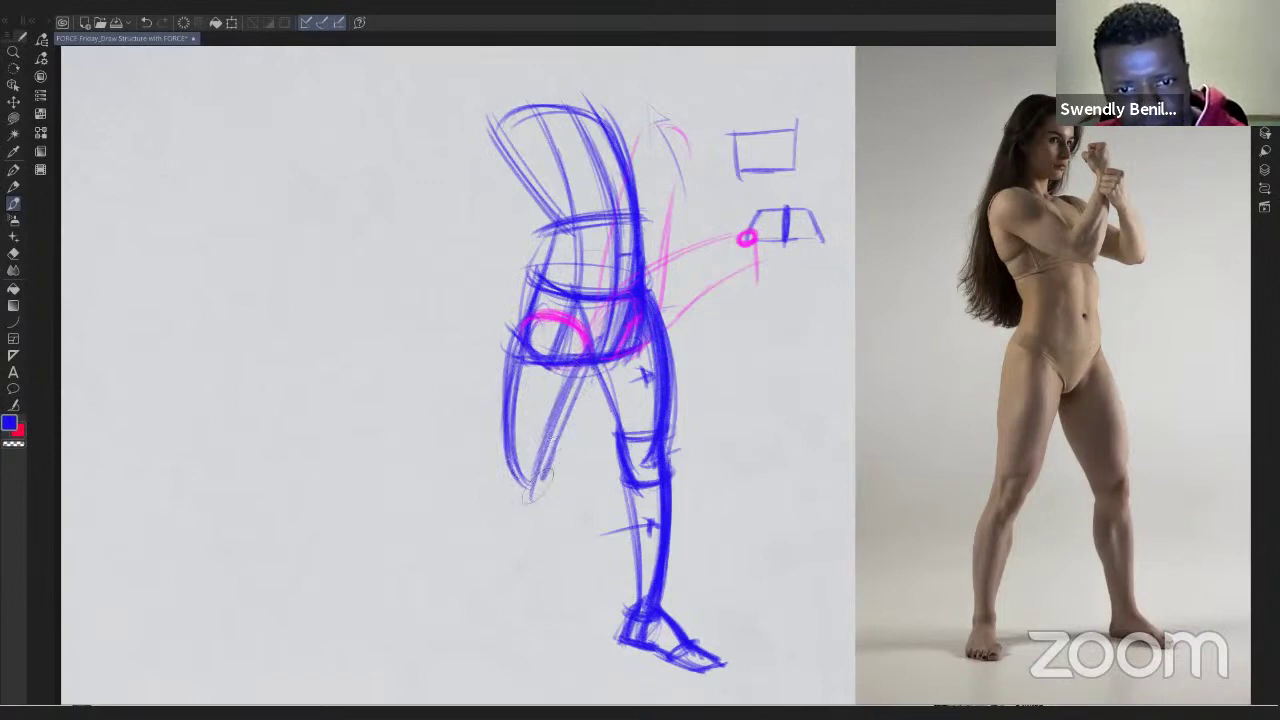
pyautogui.moveTo(547, 472); pyautogui.dragTo(520, 512)
pyautogui.moveTo(505, 434); pyautogui.dragTo(500, 508)
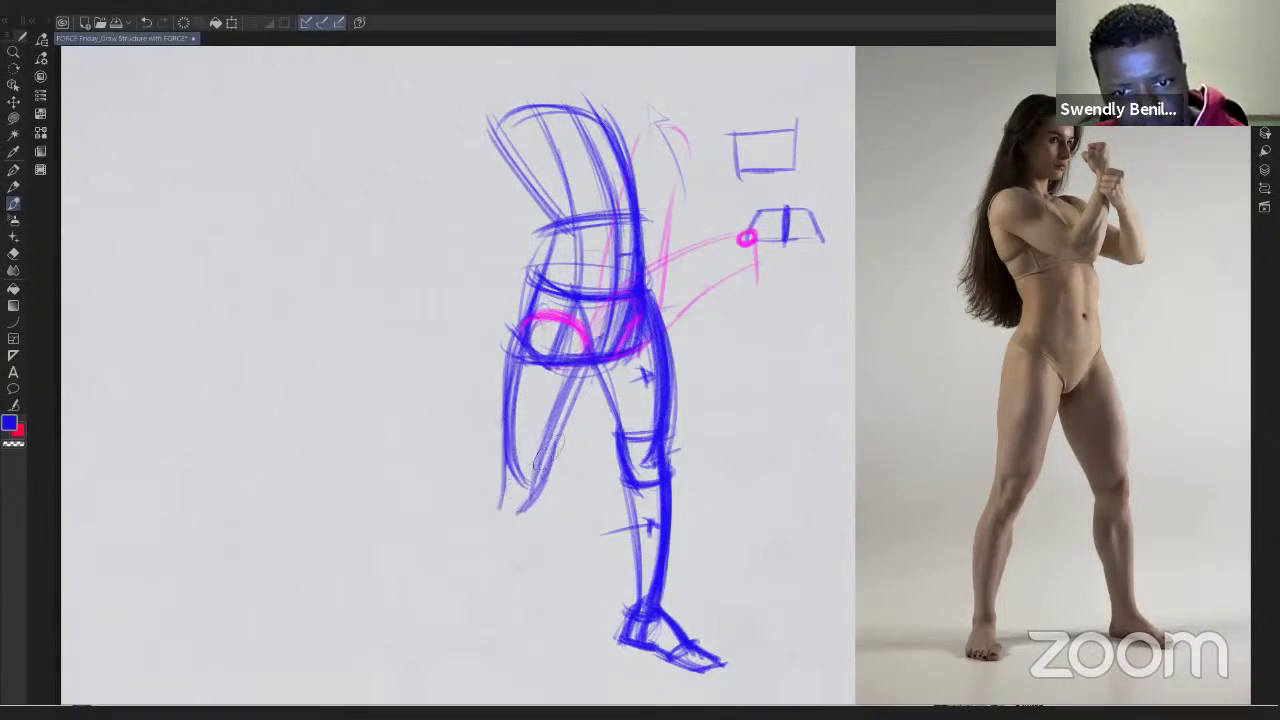
pyautogui.moveTo(558, 440); pyautogui.dragTo(506, 514)
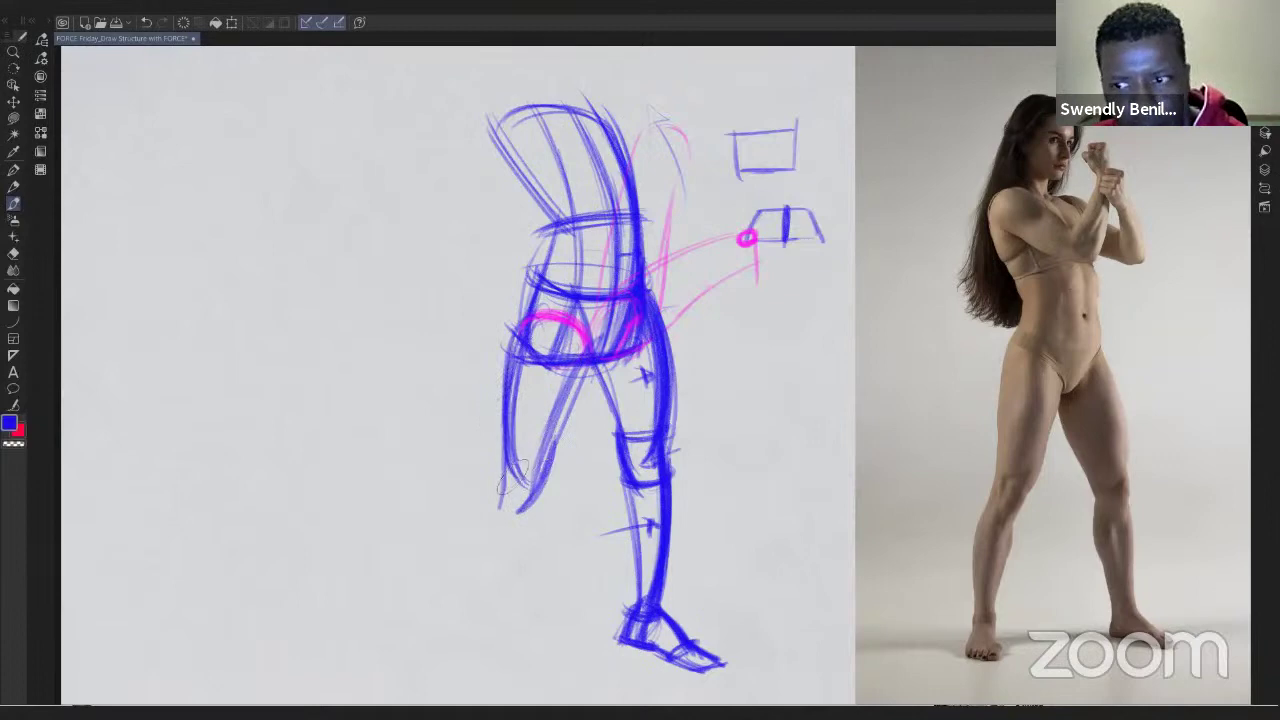
pyautogui.moveTo(538, 505); pyautogui.dragTo(492, 503)
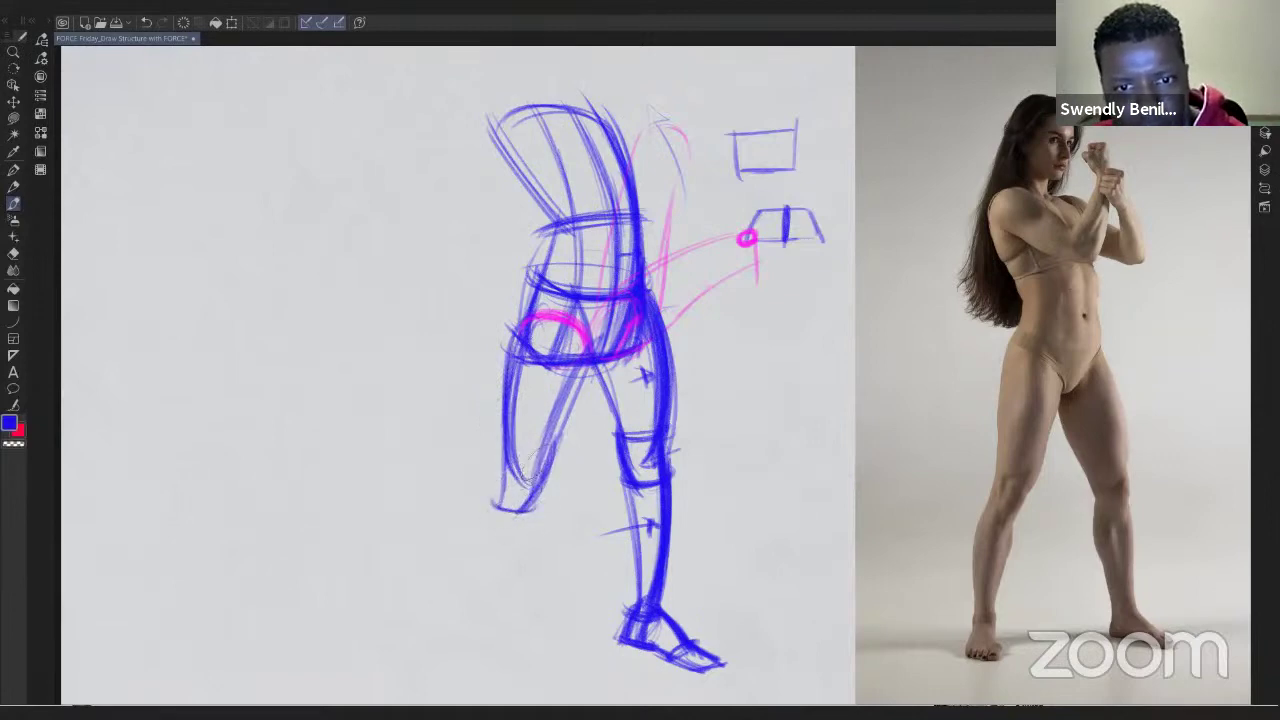
pyautogui.moveTo(558, 450); pyautogui.dragTo(506, 452)
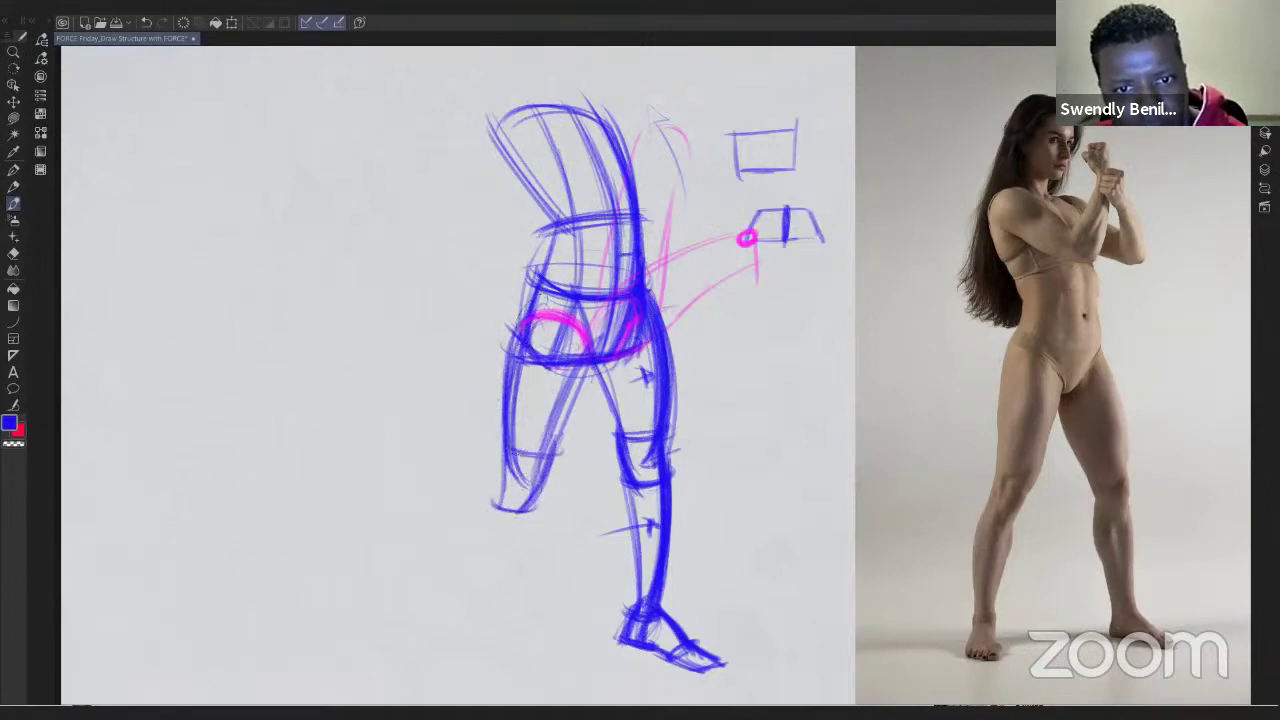
# Step: Reinforce the second leg's blue thigh and knee contours, and start the outer curve of the lower leg
pyautogui.moveTo(524, 326); pyautogui.dragTo(508, 444)
pyautogui.moveTo(578, 370); pyautogui.dragTo(546, 482)
pyautogui.moveTo(558, 438); pyautogui.dragTo(525, 508)
pyautogui.moveTo(511, 452); pyautogui.dragTo(460, 588)
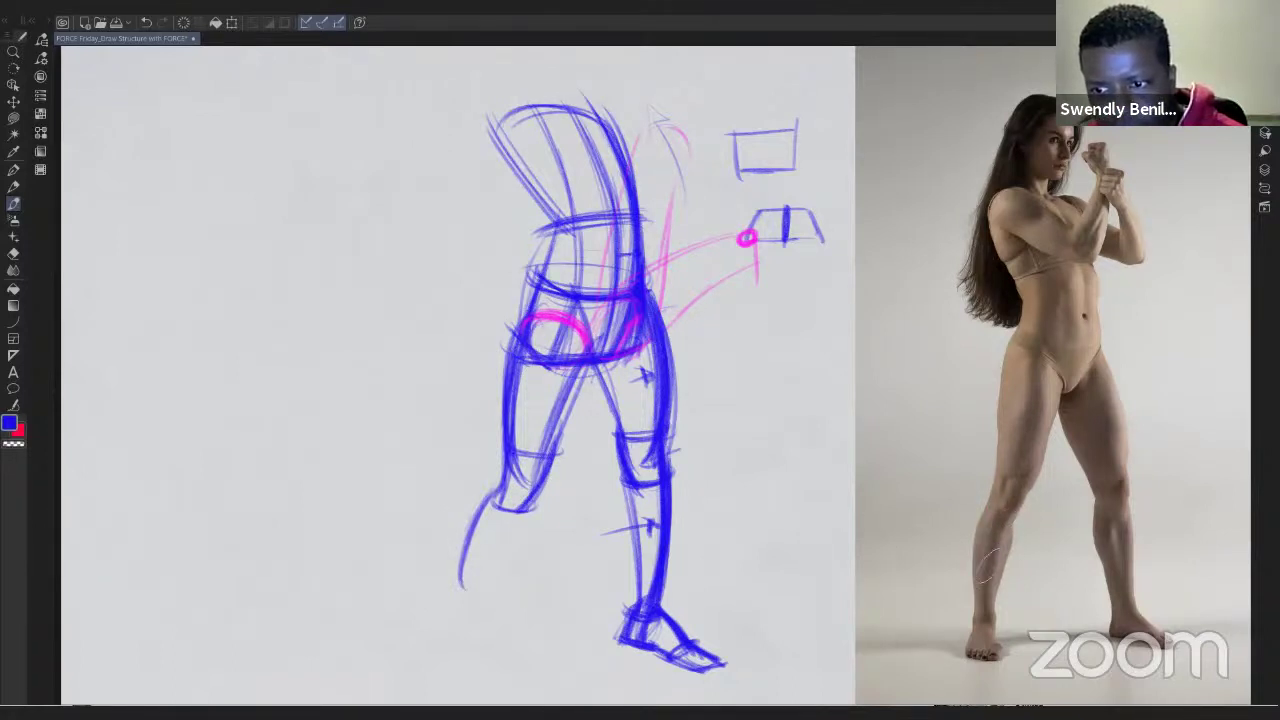
# Step: Sketch a tapered blue box over the model's shin in the reference photo to study its form, and undo those strokes
pyautogui.moveTo(996, 530)
pyautogui.mouseDown()
pyautogui.moveTo(977, 610)
pyautogui.moveTo(994, 578)
pyautogui.mouseUp()
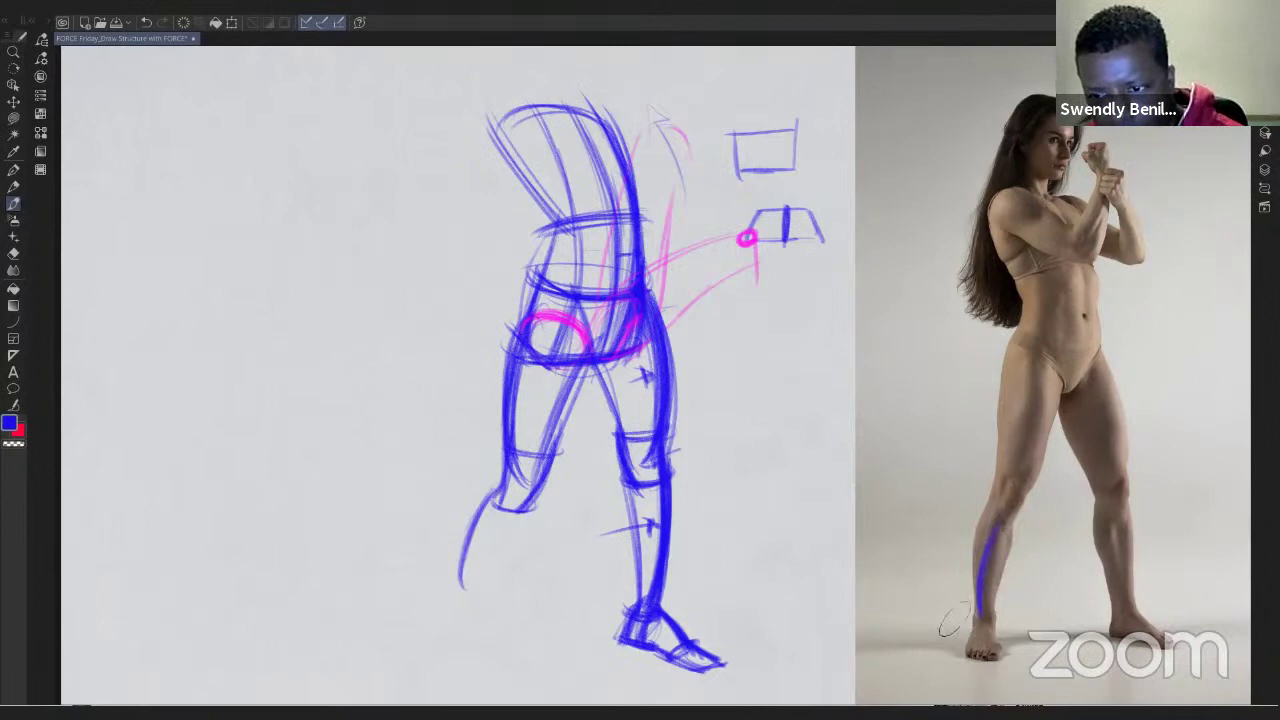
pyautogui.hotkey('ctrl', 'z')
pyautogui.hotkey('ctrl', 'z')
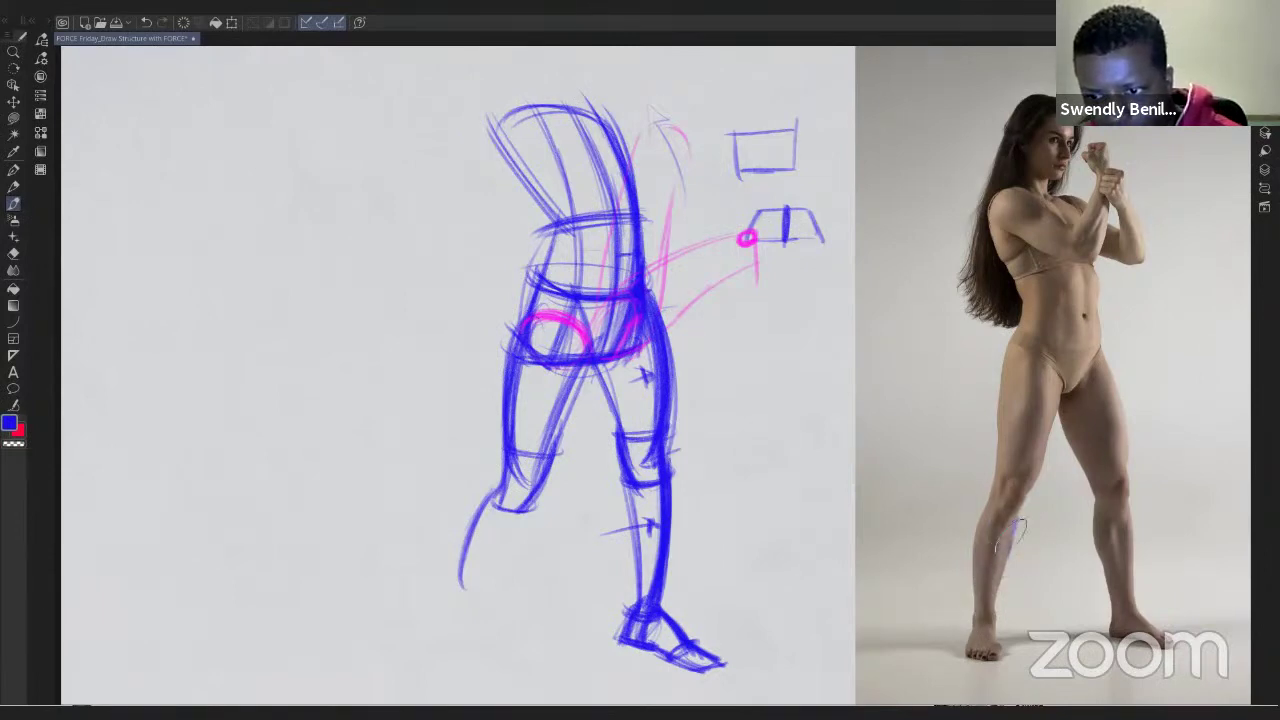
pyautogui.moveTo(1013, 528); pyautogui.dragTo(989, 617)
pyautogui.moveTo(988, 520)
pyautogui.mouseDown()
pyautogui.moveTo(972, 610)
pyautogui.moveTo(994, 615)
pyautogui.mouseUp()
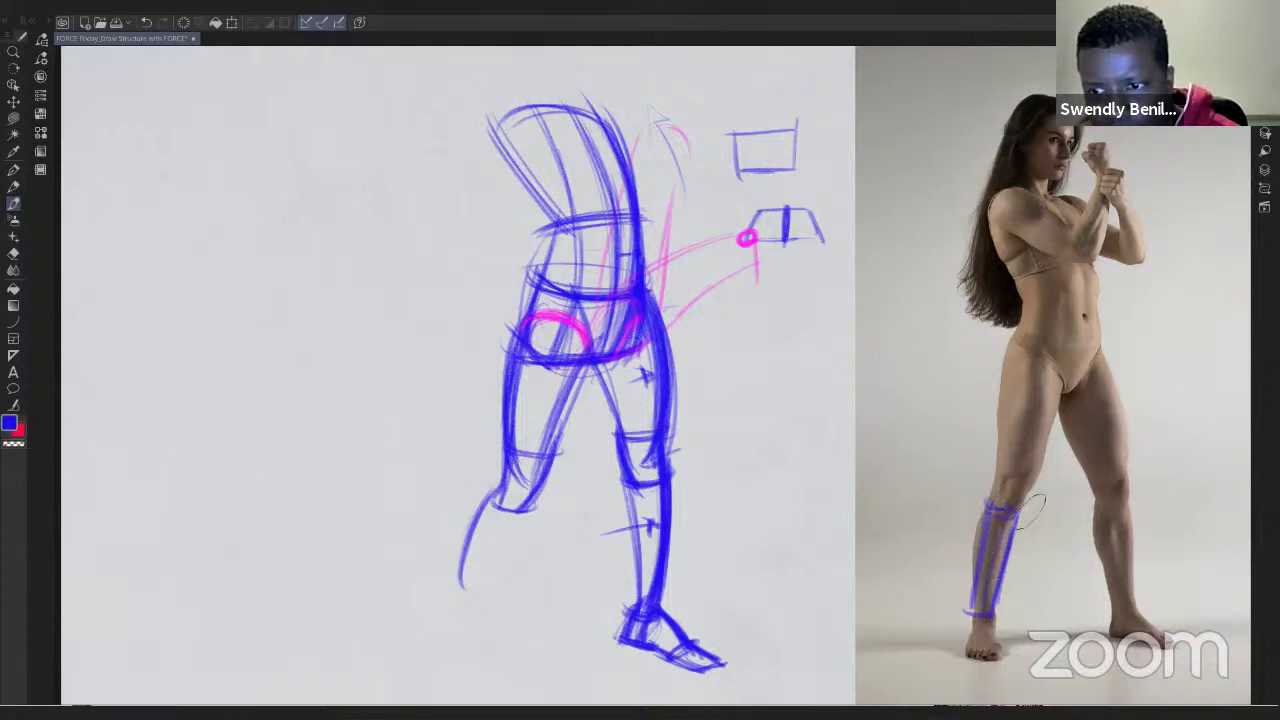
pyautogui.hotkey('ctrl', 'z')
pyautogui.hotkey('ctrl', 'z')
pyautogui.hotkey('ctrl', 'z')
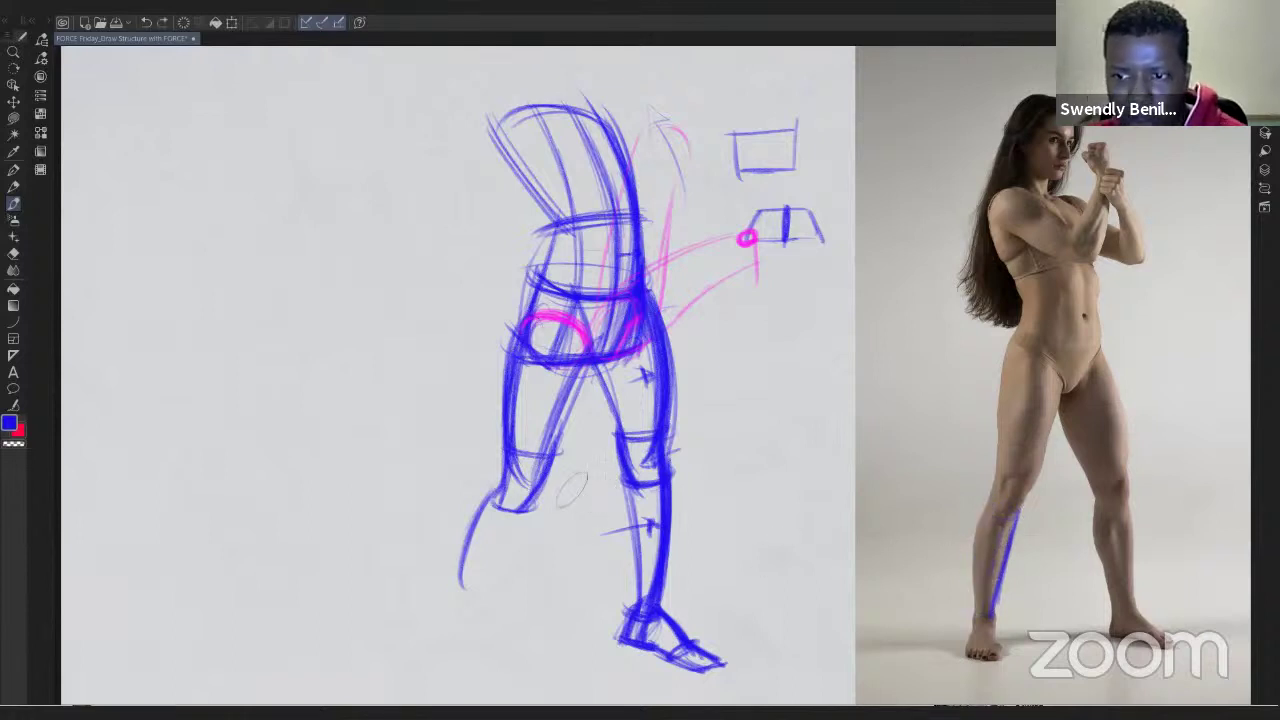
pyautogui.hotkey('ctrl', 'z')
pyautogui.hotkey('ctrl', 'z')
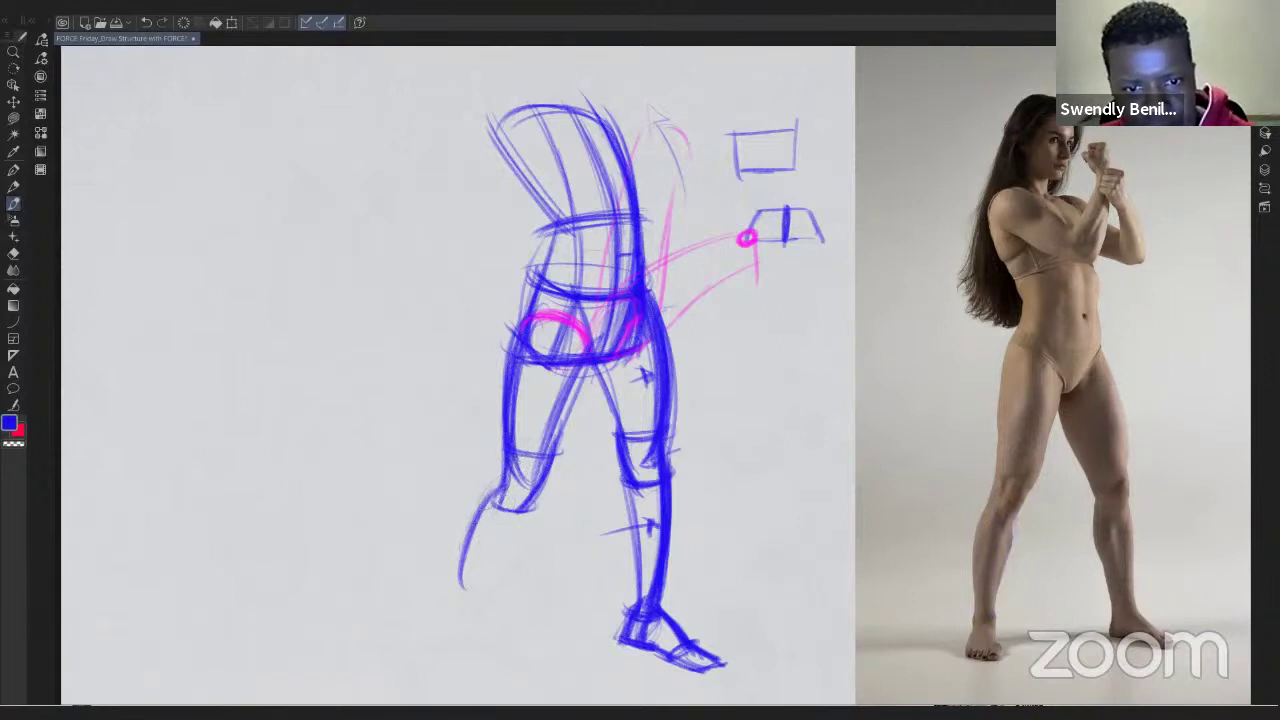
# Step: Draw the second leg's tapered lower leg in blue, close it at the ankle, and add a guideline to the other ankle
pyautogui.moveTo(484, 505)
pyautogui.mouseDown()
pyautogui.moveTo(460, 612)
pyautogui.moveTo(468, 650)
pyautogui.moveTo(472, 630)
pyautogui.mouseUp()
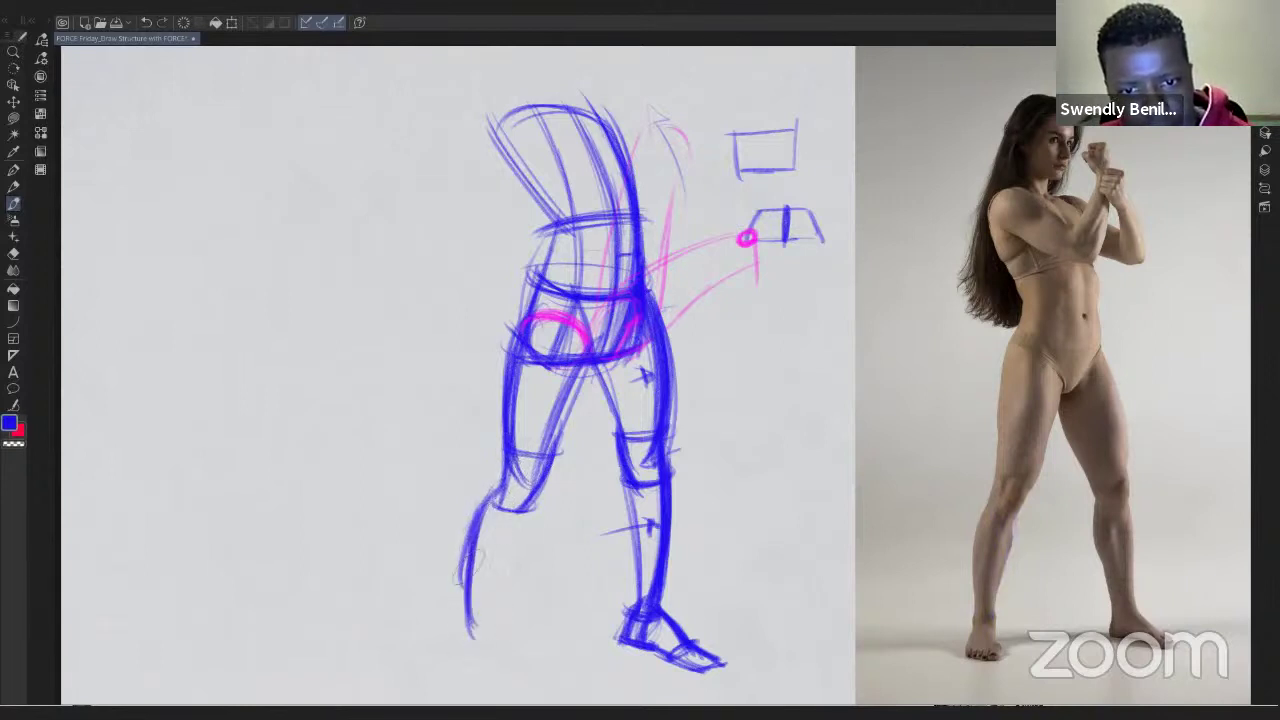
pyautogui.moveTo(528, 500); pyautogui.dragTo(480, 642)
pyautogui.moveTo(492, 492); pyautogui.dragTo(474, 645)
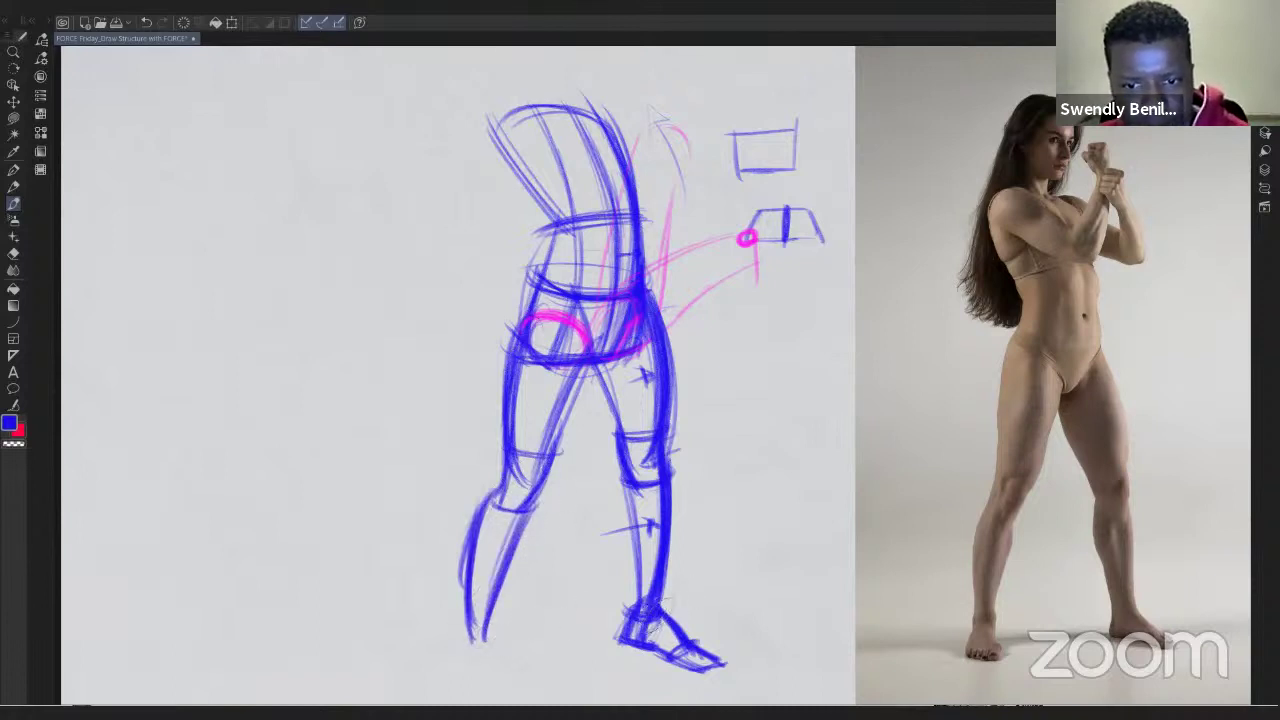
pyautogui.moveTo(615, 616)
pyautogui.mouseDown()
pyautogui.moveTo(483, 642)
pyautogui.moveTo(505, 640)
pyautogui.mouseUp()
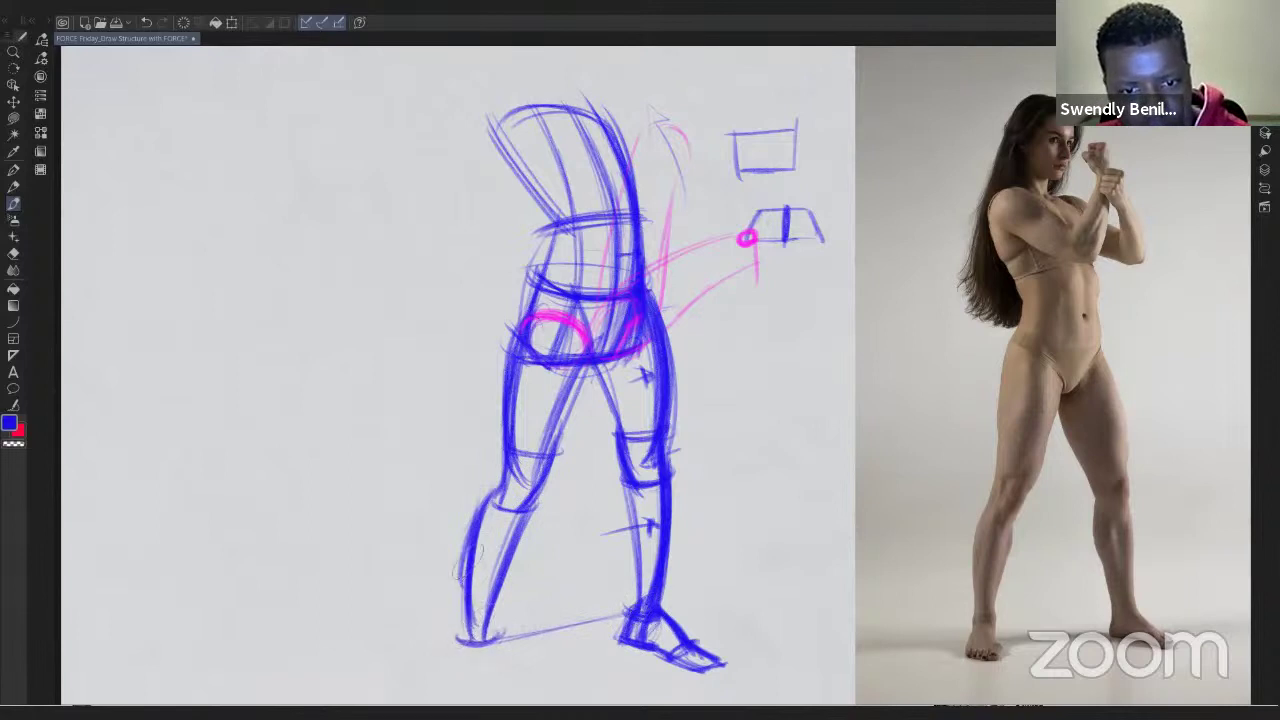
pyautogui.moveTo(518, 516); pyautogui.dragTo(495, 606)
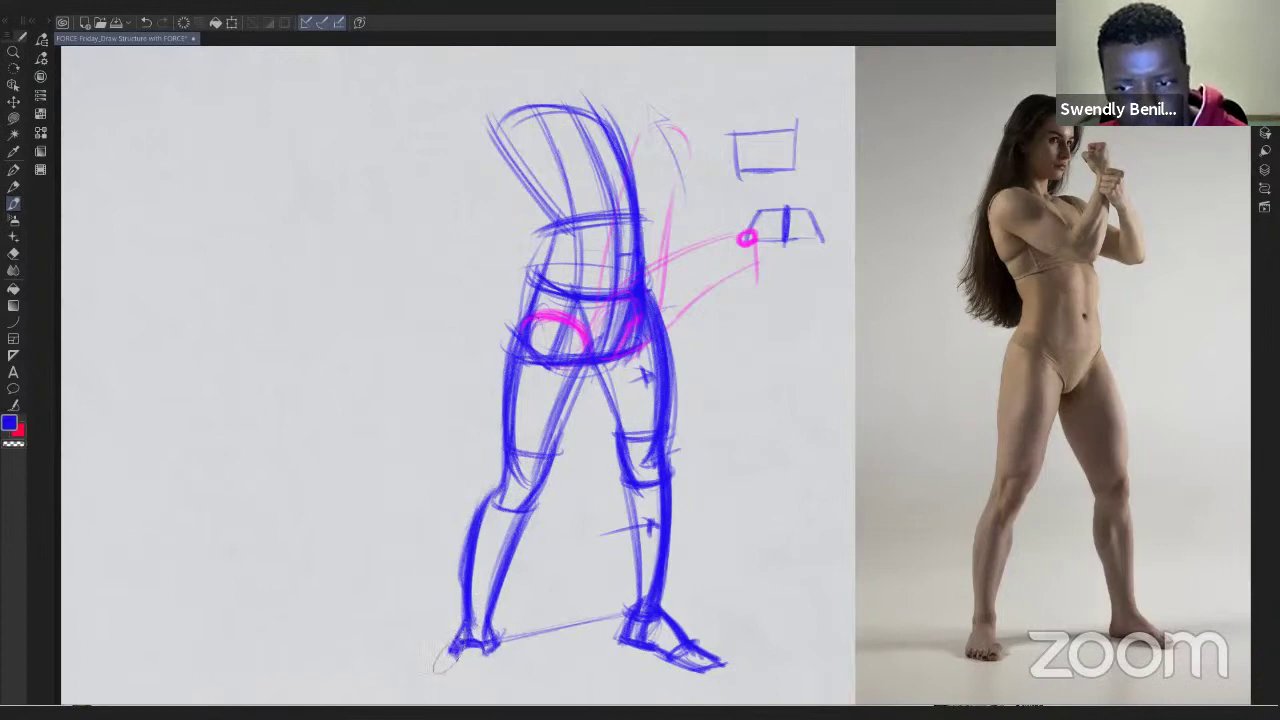
# Step: Draw the second foot as a blue wedge widening from the ankle, with a cross line marking off the toes
pyautogui.moveTo(448, 676)
pyautogui.mouseDown()
pyautogui.moveTo(438, 692)
pyautogui.moveTo(466, 678)
pyautogui.mouseUp()
pyautogui.moveTo(432, 525); pyautogui.dragTo(443, 491)
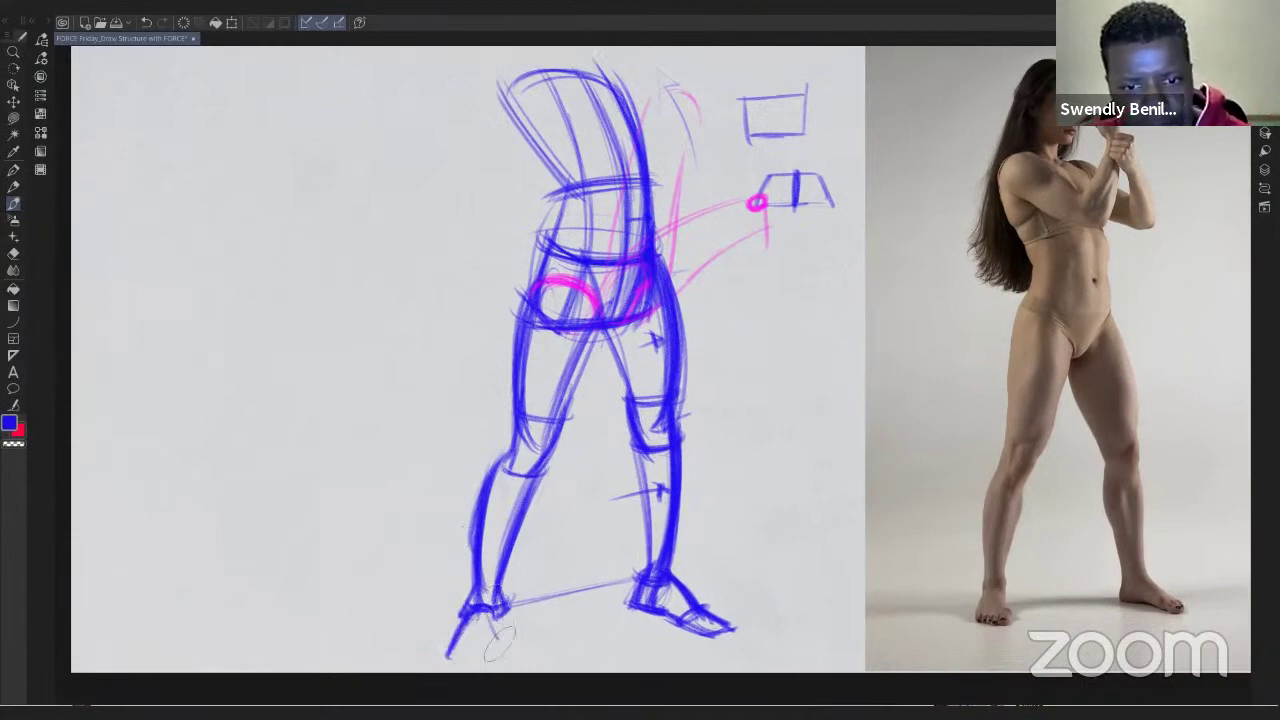
pyautogui.moveTo(490, 613)
pyautogui.mouseDown()
pyautogui.moveTo(508, 657)
pyautogui.moveTo(506, 600)
pyautogui.moveTo(495, 676)
pyautogui.moveTo(490, 660)
pyautogui.moveTo(455, 672)
pyautogui.moveTo(440, 648)
pyautogui.moveTo(470, 668)
pyautogui.moveTo(490, 650)
pyautogui.mouseUp()
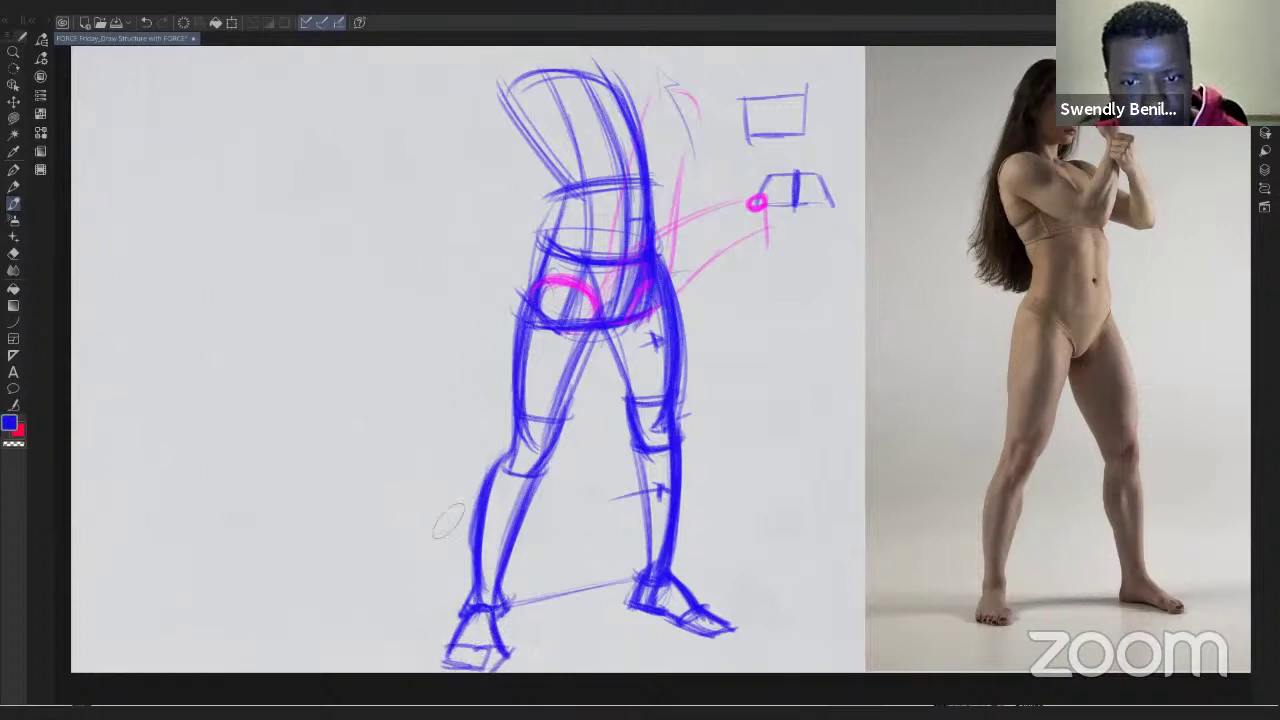
# Step: Reinforce the second leg's calf curve and both sides of its thigh with blue strokes
pyautogui.moveTo(514, 446)
pyautogui.mouseDown()
pyautogui.moveTo(482, 482)
pyautogui.moveTo(508, 530)
pyautogui.moveTo(495, 560)
pyautogui.mouseUp()
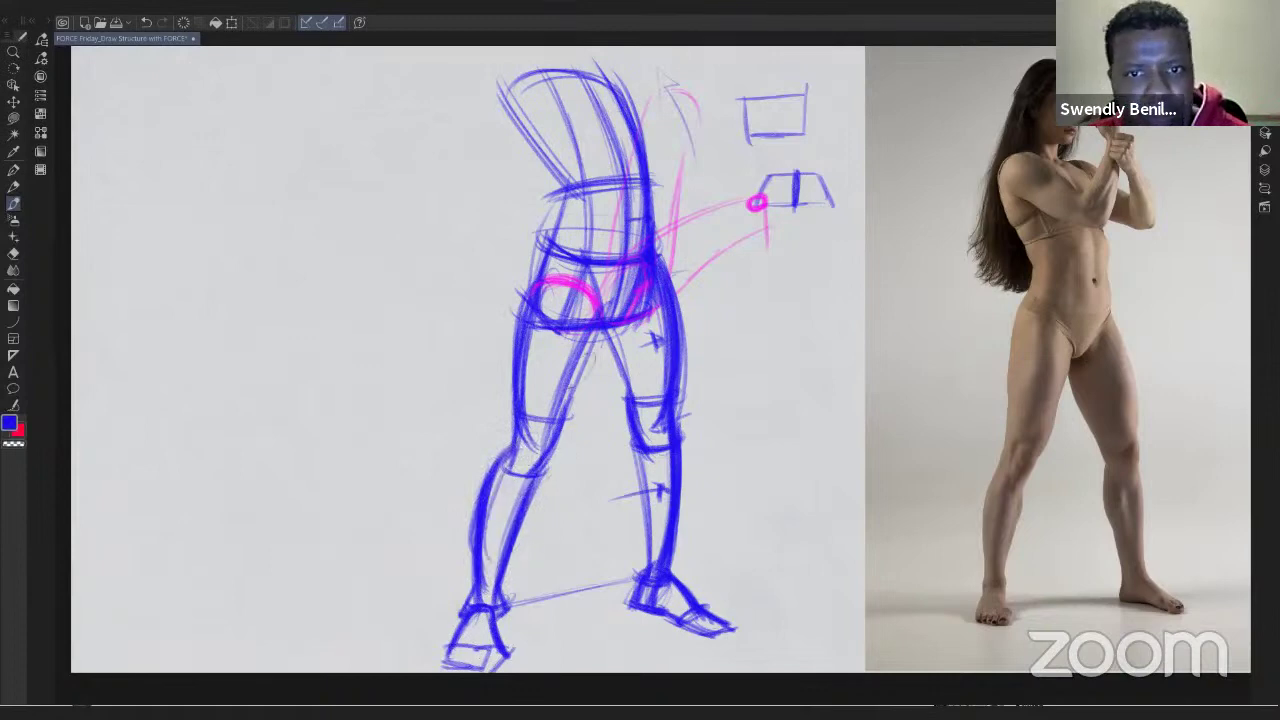
pyautogui.moveTo(600, 318); pyautogui.dragTo(580, 385)
pyautogui.moveTo(511, 318); pyautogui.dragTo(516, 398)
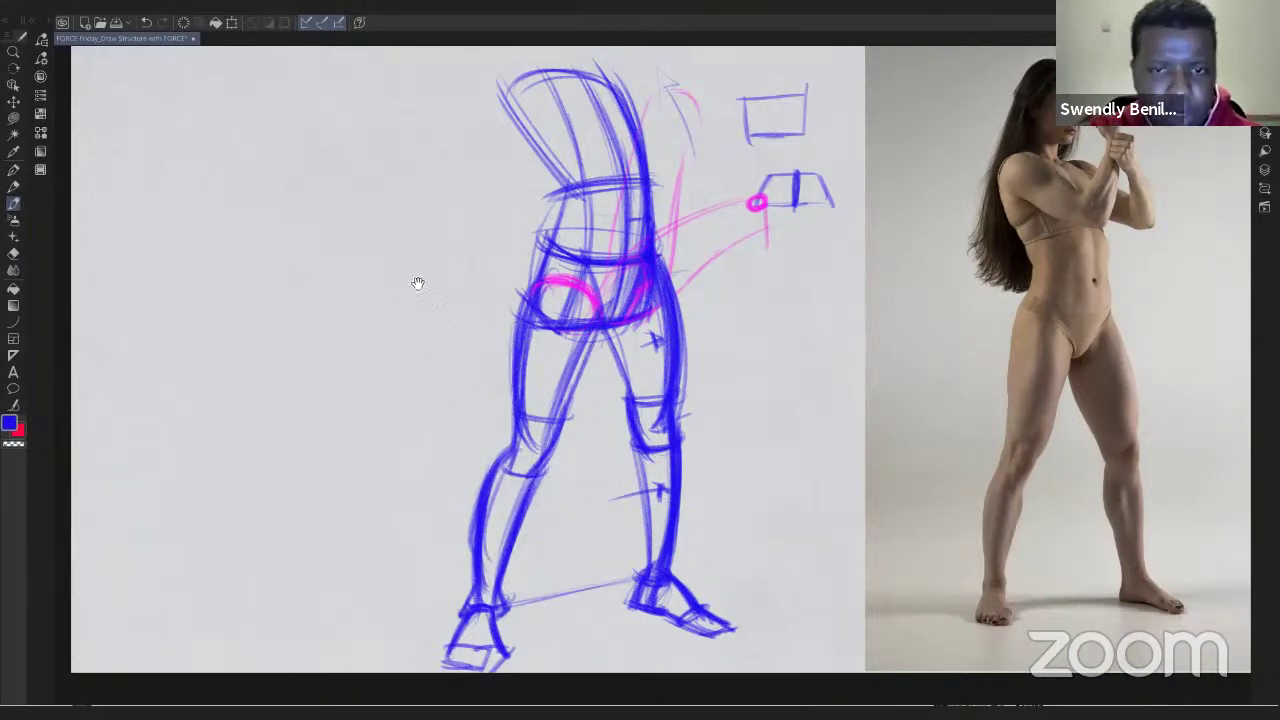
# Step: Draw a separate tapered blue thigh block in the empty space beside the figure, with darkened sides and closed ends
pyautogui.moveTo(435, 269)
pyautogui.mouseDown()
pyautogui.moveTo(416, 314)
pyautogui.moveTo(431, 271)
pyautogui.mouseUp()
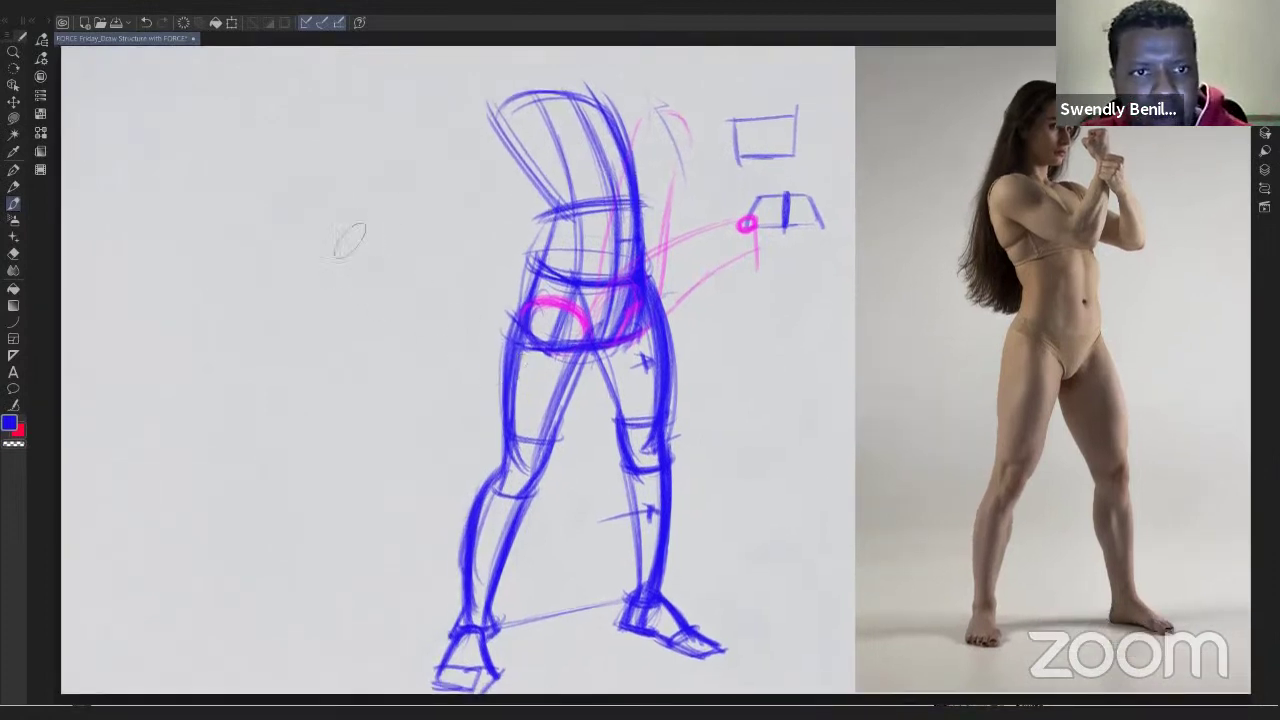
pyautogui.moveTo(355, 176)
pyautogui.mouseDown()
pyautogui.moveTo(326, 308)
pyautogui.moveTo(414, 205)
pyautogui.moveTo(352, 302)
pyautogui.mouseUp()
pyautogui.moveTo(408, 208)
pyautogui.mouseDown()
pyautogui.moveTo(350, 300)
pyautogui.moveTo(318, 302)
pyautogui.mouseUp()
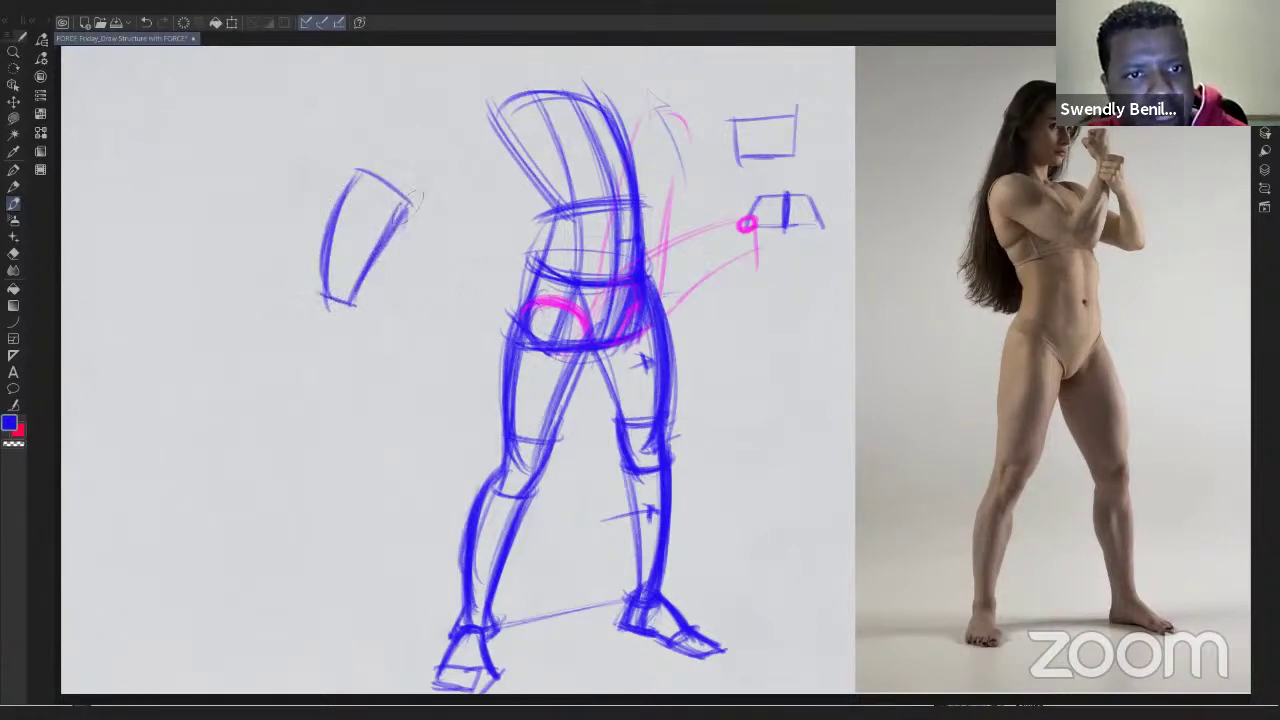
pyautogui.moveTo(410, 205); pyautogui.dragTo(354, 300)
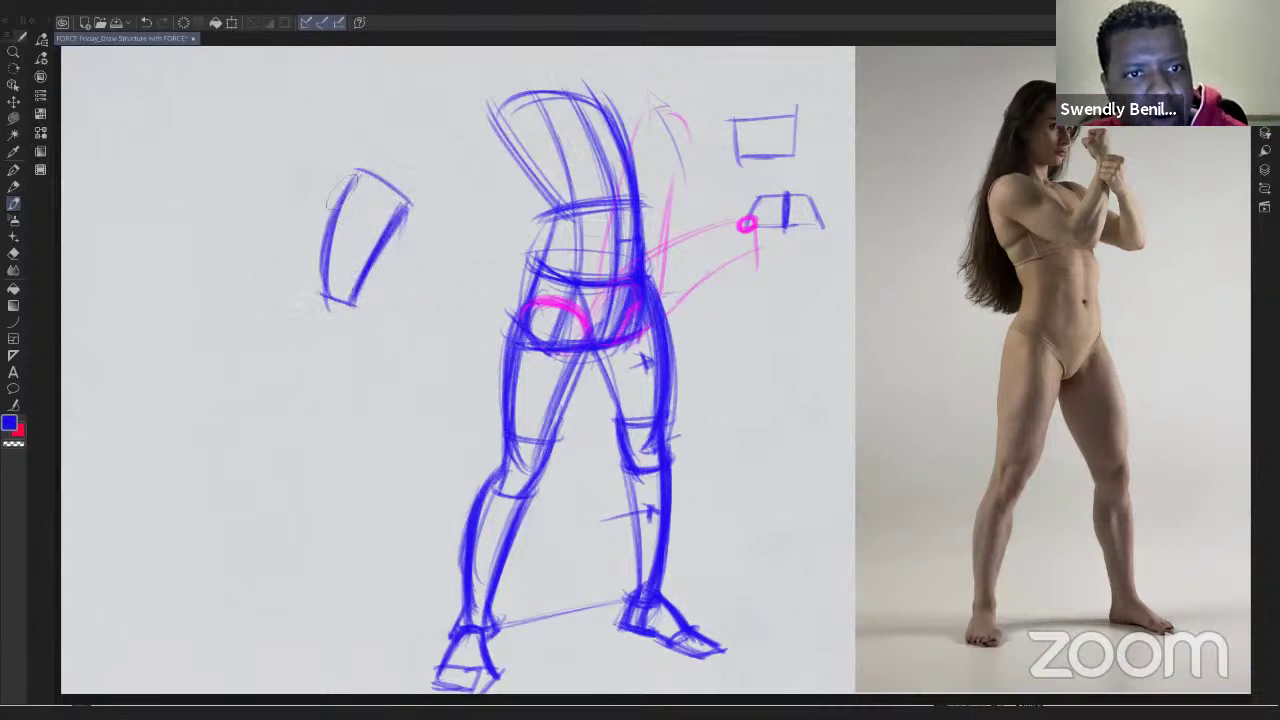
pyautogui.moveTo(354, 174); pyautogui.dragTo(326, 302)
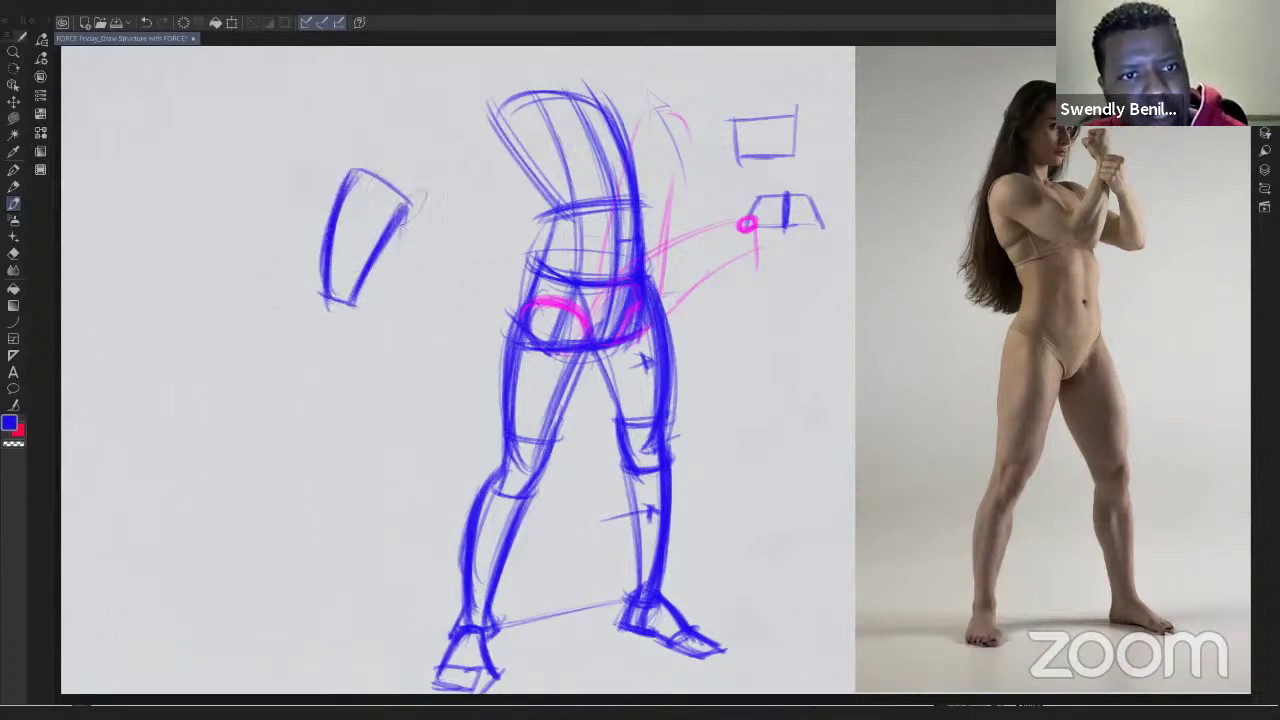
pyautogui.moveTo(408, 204); pyautogui.dragTo(354, 172)
# Step: Extend the separate thigh study with a short knee block and a tapered lower leg, one side curved and the other straighter
pyautogui.moveTo(326, 296)
pyautogui.mouseDown()
pyautogui.moveTo(354, 304)
pyautogui.moveTo(333, 340)
pyautogui.moveTo(314, 340)
pyautogui.mouseUp()
pyautogui.moveTo(366, 300); pyautogui.dragTo(304, 372)
pyautogui.moveTo(324, 330)
pyautogui.mouseDown()
pyautogui.moveTo(296, 374)
pyautogui.moveTo(312, 462)
pyautogui.moveTo(318, 412)
pyautogui.moveTo(322, 458)
pyautogui.mouseUp()
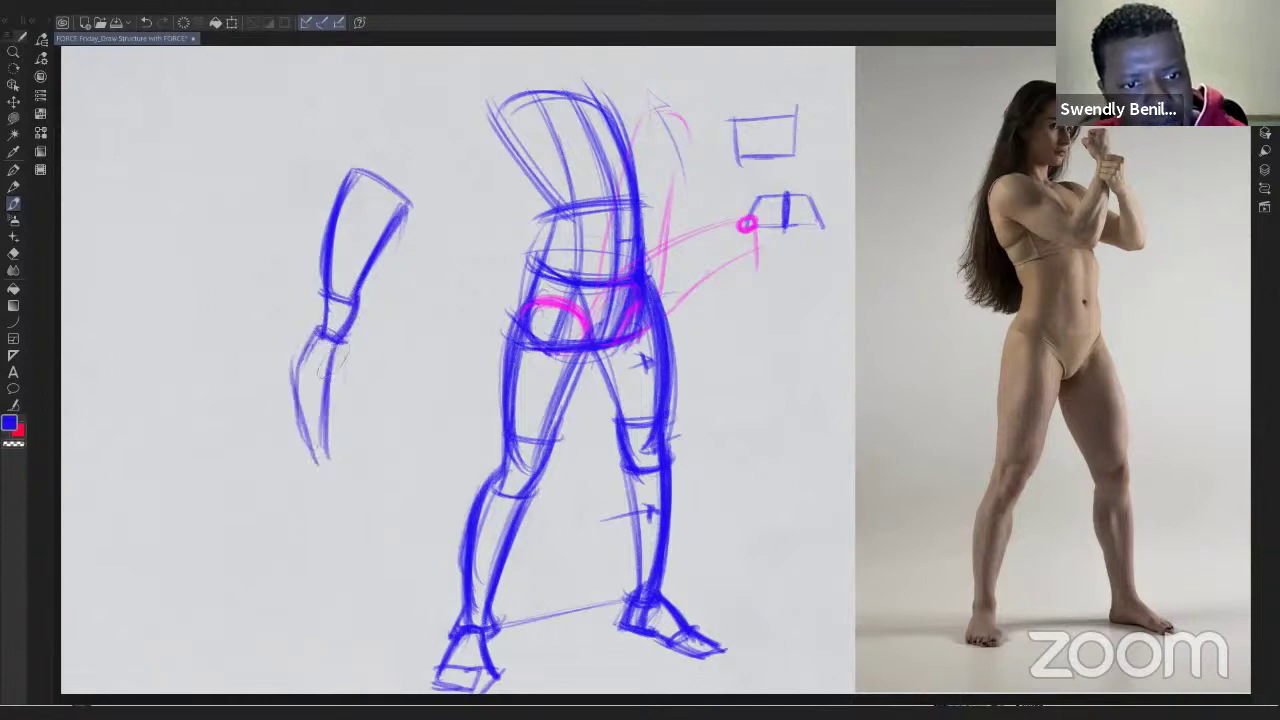
pyautogui.moveTo(332, 366); pyautogui.dragTo(322, 456)
pyautogui.moveTo(306, 446); pyautogui.dragTo(330, 446)
pyautogui.moveTo(324, 332)
pyautogui.mouseDown()
pyautogui.moveTo(296, 378)
pyautogui.moveTo(304, 432)
pyautogui.mouseUp()
pyautogui.moveTo(338, 344); pyautogui.dragTo(326, 454)
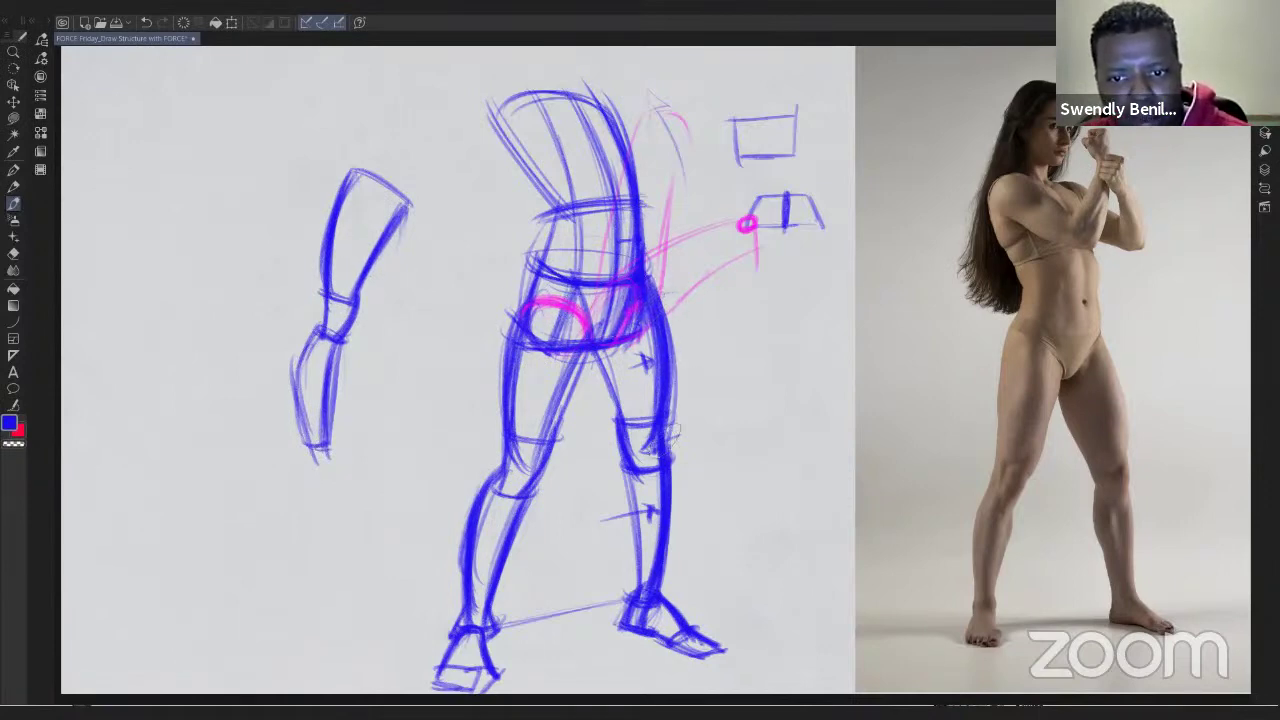
pyautogui.moveTo(671, 460); pyautogui.dragTo(667, 552)
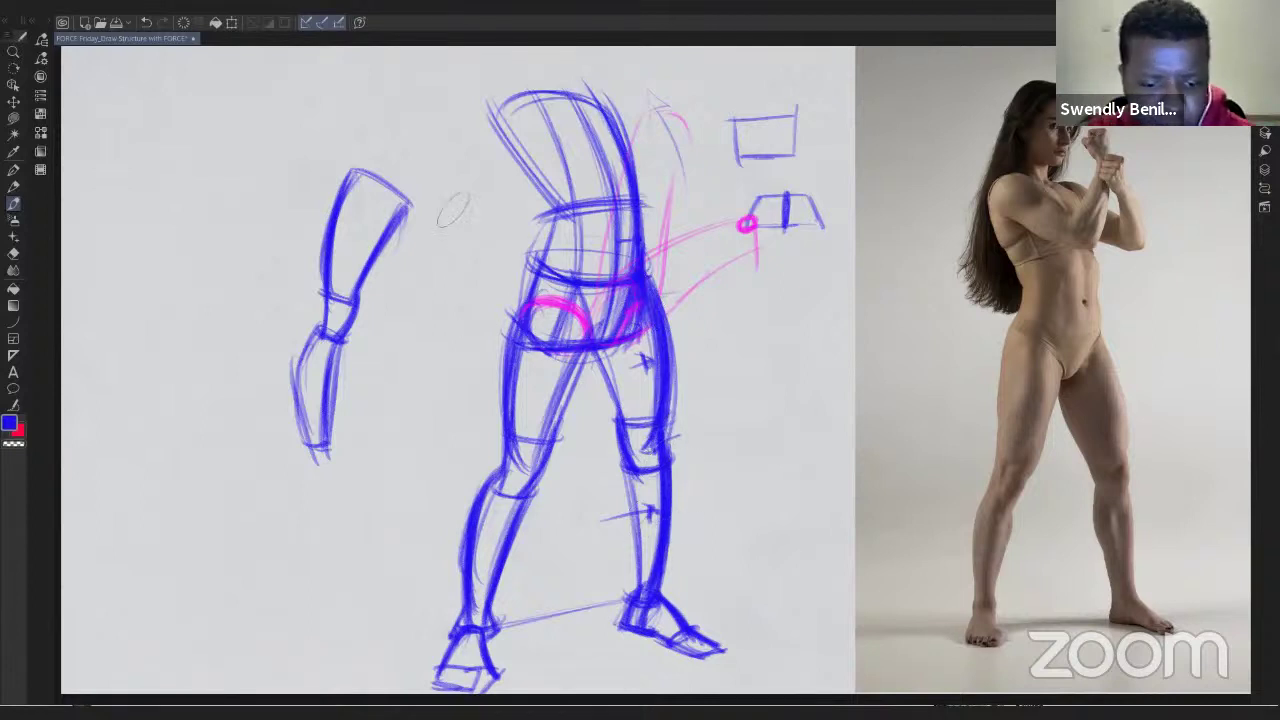
# Step: Scale the whole drawing down and reposition it so that both feet fit on the canvas
pyautogui.moveTo(426, 197)
pyautogui.mouseDown()
pyautogui.moveTo(436, 208)
pyautogui.moveTo(442, 178)
pyautogui.moveTo(439, 207)
pyautogui.mouseUp()
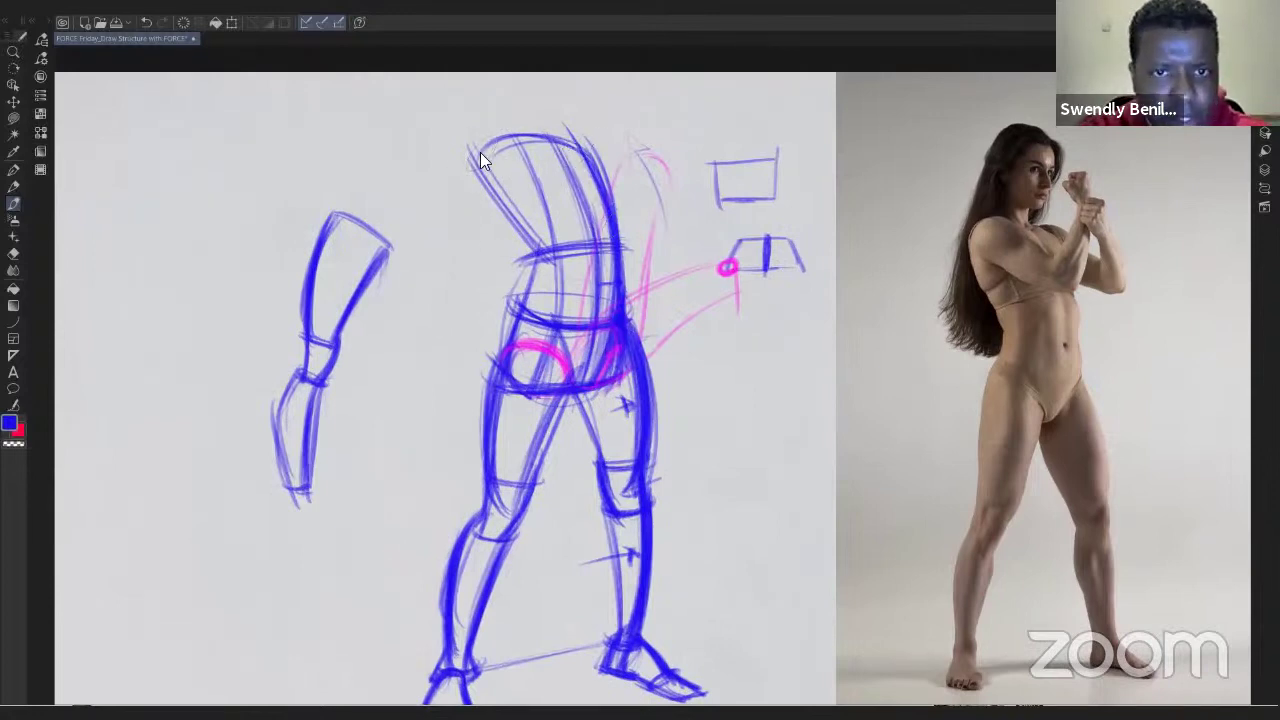
pyautogui.hotkey('ctrl', 't')
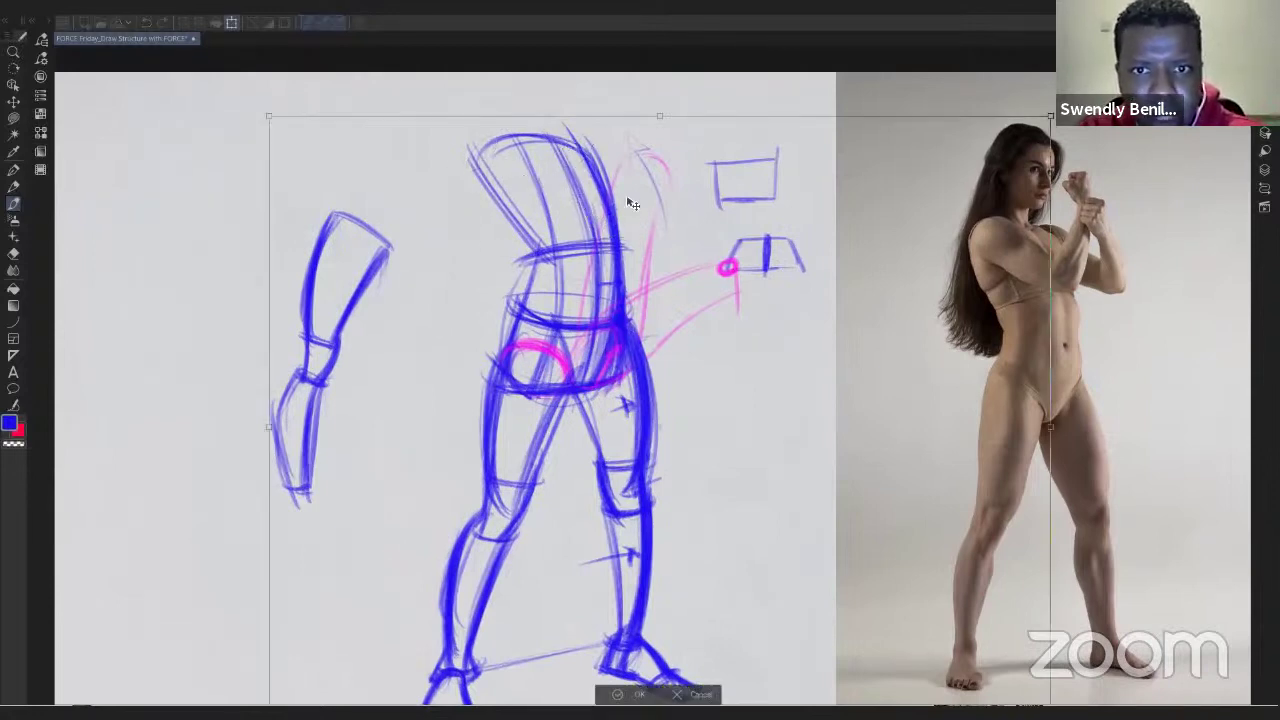
pyautogui.moveTo(1048, 118); pyautogui.dragTo(969, 180)
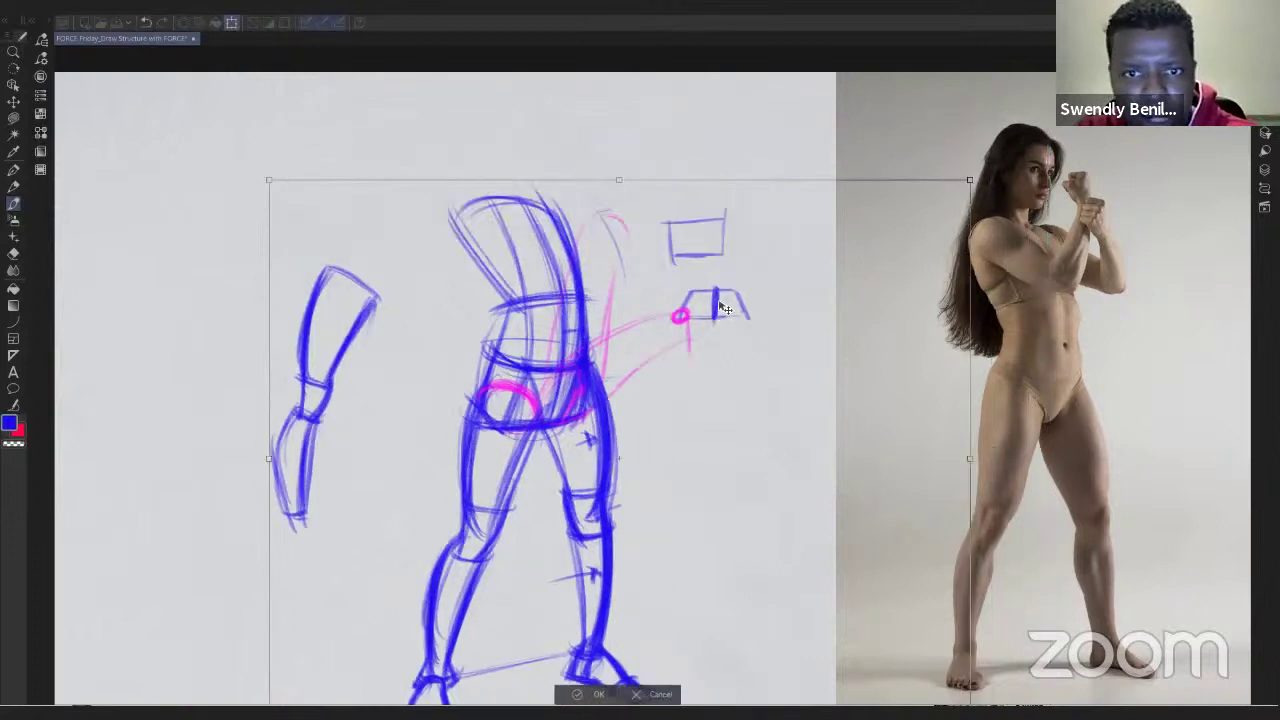
pyautogui.moveTo(725, 310); pyautogui.dragTo(727, 293)
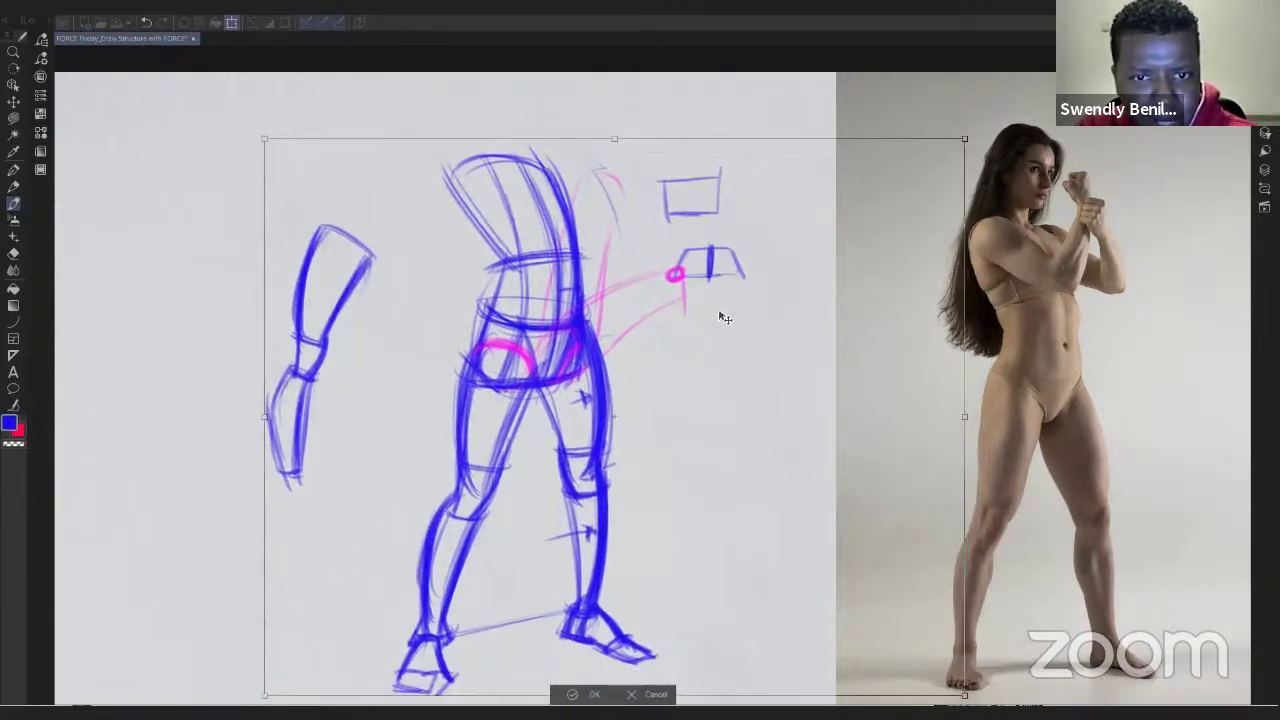
pyautogui.press('Return')
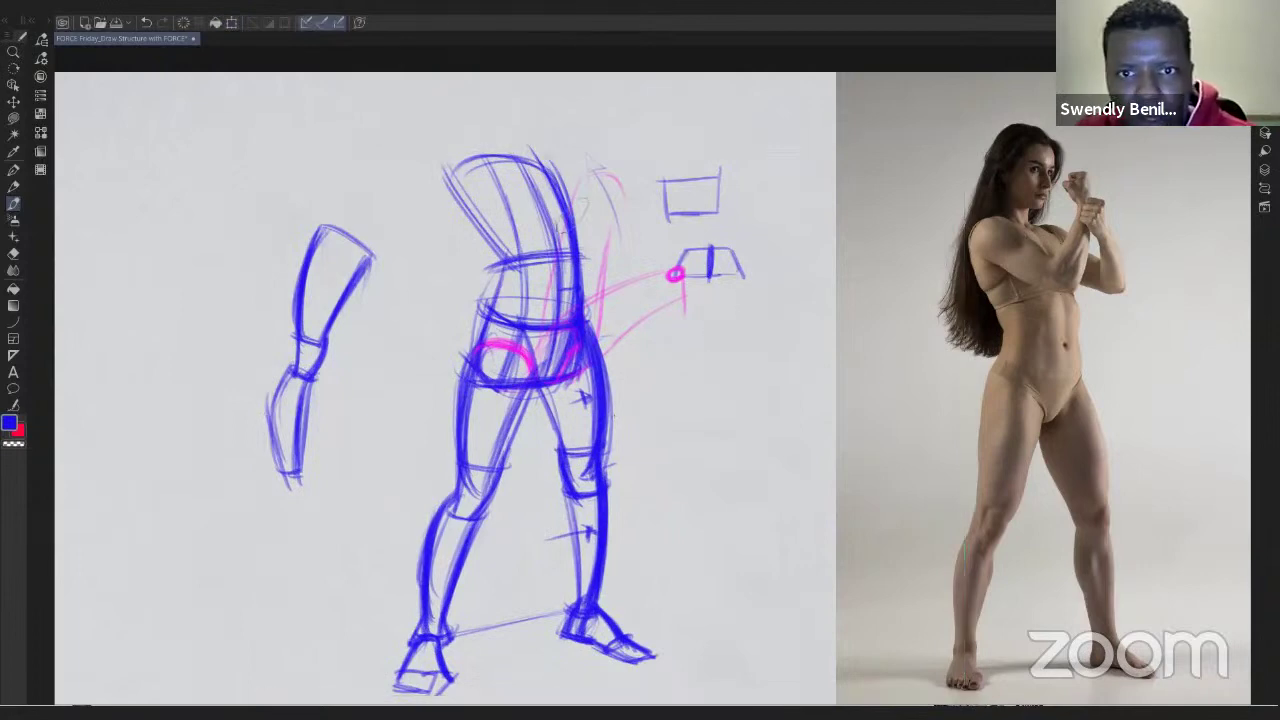
# Step: Sketch a small blue study of a tapered neck cylinder set into a slanted shoulder plane above the separate leg study
pyautogui.moveTo(532, 160); pyautogui.dragTo(551, 358)
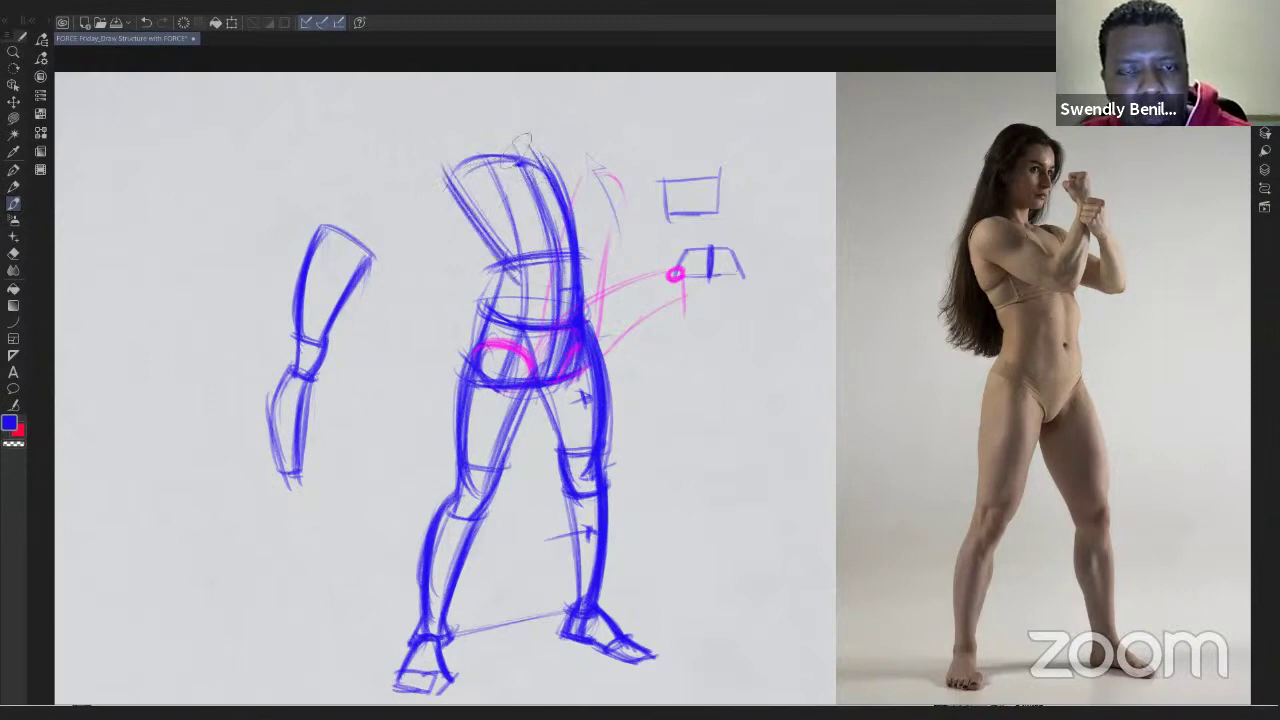
pyautogui.moveTo(223, 140)
pyautogui.mouseDown()
pyautogui.moveTo(306, 120)
pyautogui.moveTo(326, 145)
pyautogui.moveTo(235, 165)
pyautogui.moveTo(245, 170)
pyautogui.moveTo(270, 125)
pyautogui.moveTo(280, 150)
pyautogui.moveTo(300, 124)
pyautogui.moveTo(245, 150)
pyautogui.moveTo(268, 121)
pyautogui.moveTo(305, 140)
pyautogui.moveTo(278, 158)
pyautogui.moveTo(250, 122)
pyautogui.moveTo(266, 160)
pyautogui.moveTo(288, 152)
pyautogui.moveTo(272, 128)
pyautogui.moveTo(252, 133)
pyautogui.moveTo(298, 148)
pyautogui.moveTo(257, 101)
pyautogui.mouseUp()
pyautogui.moveTo(297, 146)
pyautogui.mouseDown()
pyautogui.moveTo(294, 102)
pyautogui.moveTo(262, 105)
pyautogui.mouseUp()
pyautogui.moveTo(252, 98)
pyautogui.mouseDown()
pyautogui.moveTo(296, 97)
pyautogui.moveTo(254, 102)
pyautogui.moveTo(292, 146)
pyautogui.mouseUp()
pyautogui.moveTo(300, 124); pyautogui.dragTo(268, 152)
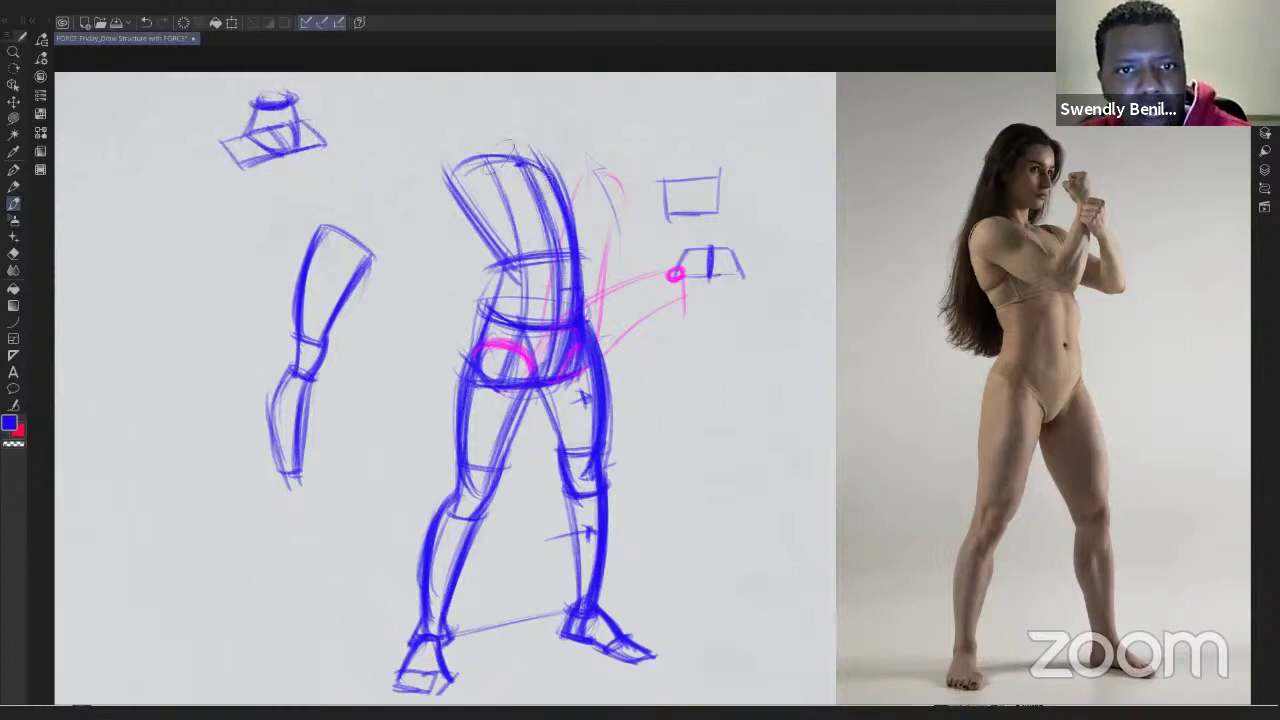
# Step: Draw the neck base as an ellipse on top of the torso and build a closed, tapered neck cylinder from it
pyautogui.moveTo(522, 160)
pyautogui.mouseDown()
pyautogui.moveTo(533, 169)
pyautogui.moveTo(491, 163)
pyautogui.moveTo(491, 177)
pyautogui.moveTo(535, 174)
pyautogui.moveTo(449, 180)
pyautogui.moveTo(467, 216)
pyautogui.mouseUp()
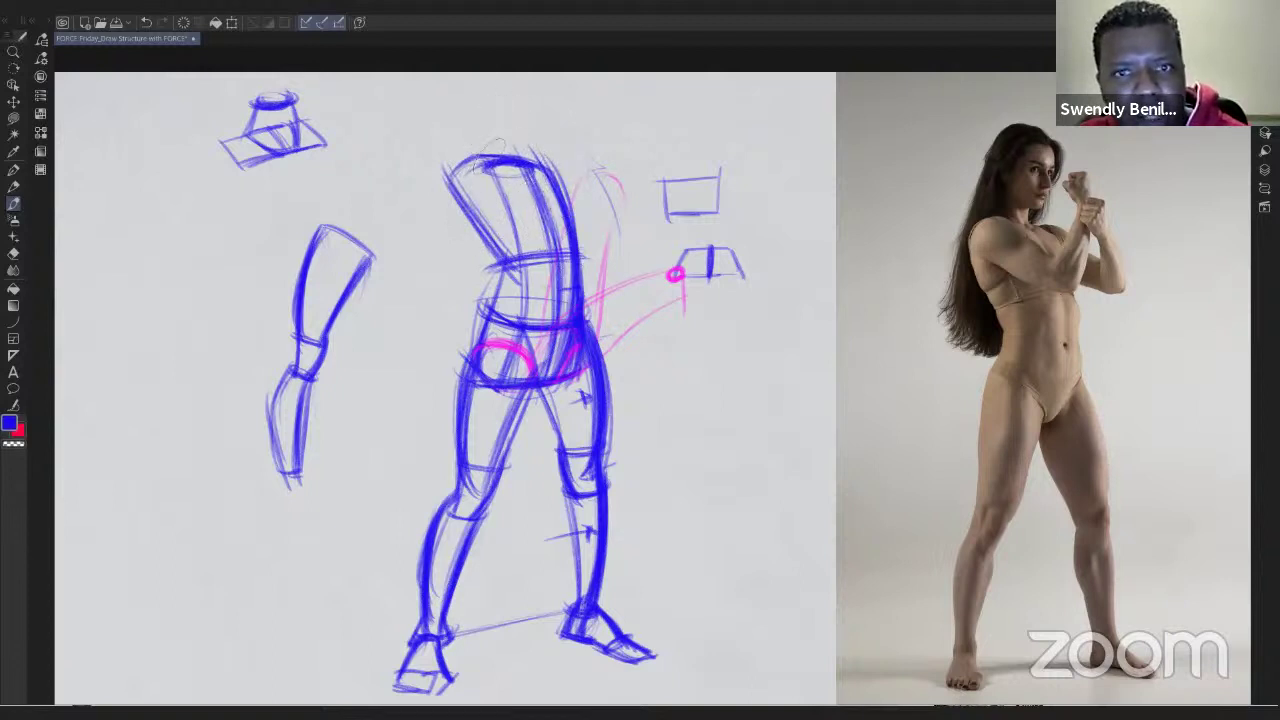
pyautogui.moveTo(492, 106)
pyautogui.mouseDown()
pyautogui.moveTo(496, 156)
pyautogui.moveTo(485, 154)
pyautogui.moveTo(530, 146)
pyautogui.moveTo(532, 160)
pyautogui.moveTo(483, 154)
pyautogui.mouseUp()
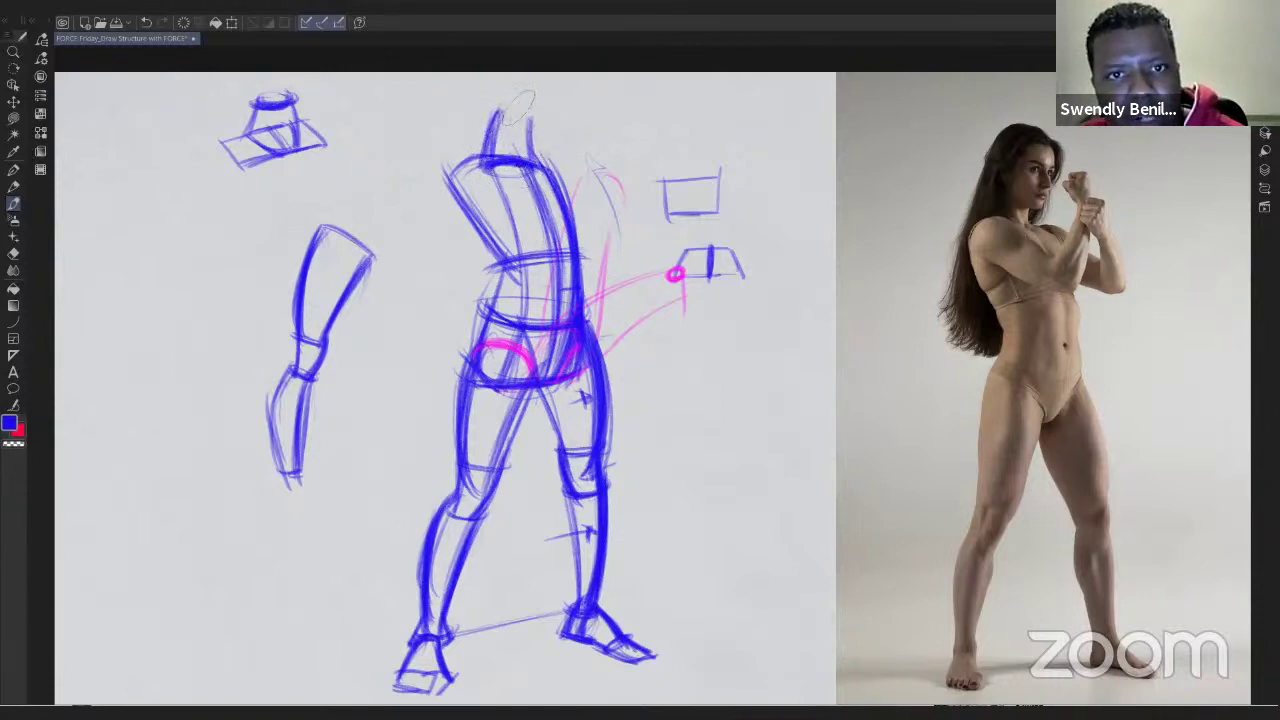
pyautogui.moveTo(497, 109); pyautogui.dragTo(533, 117)
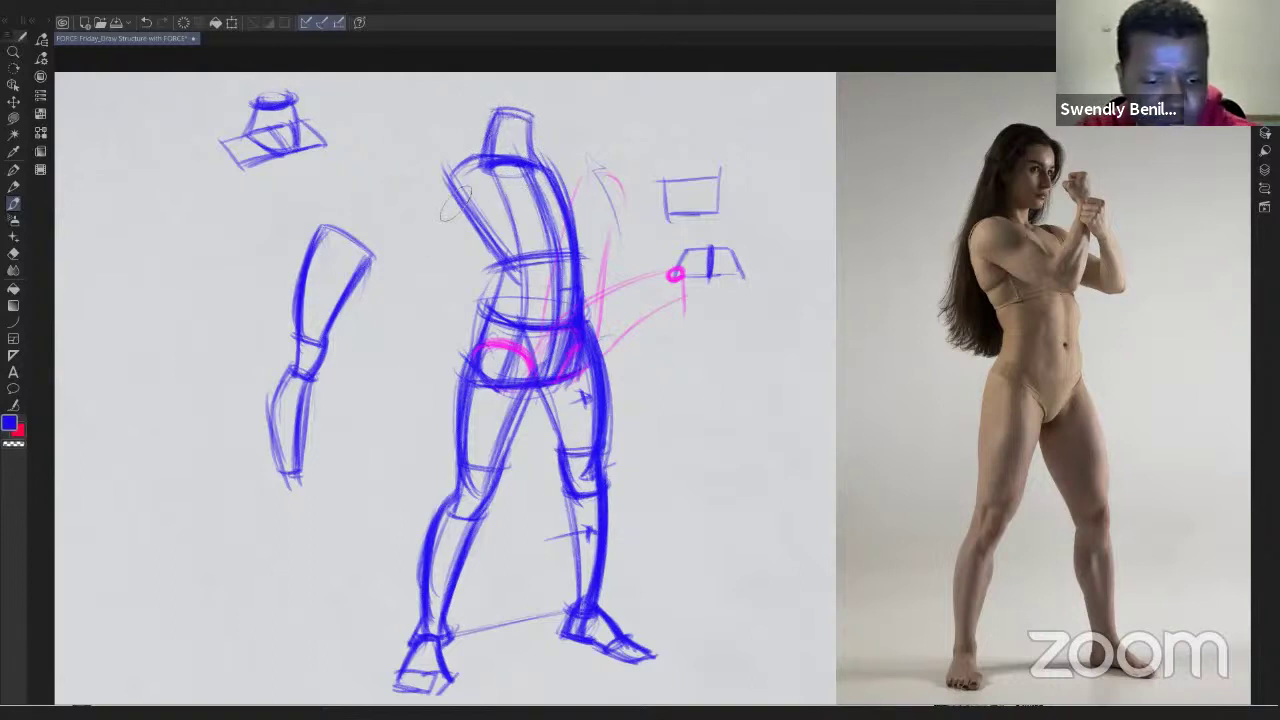
# Step: Scale the drawing down again and shift it to make room for the head above the neck
pyautogui.hotkey('ctrl', 't')
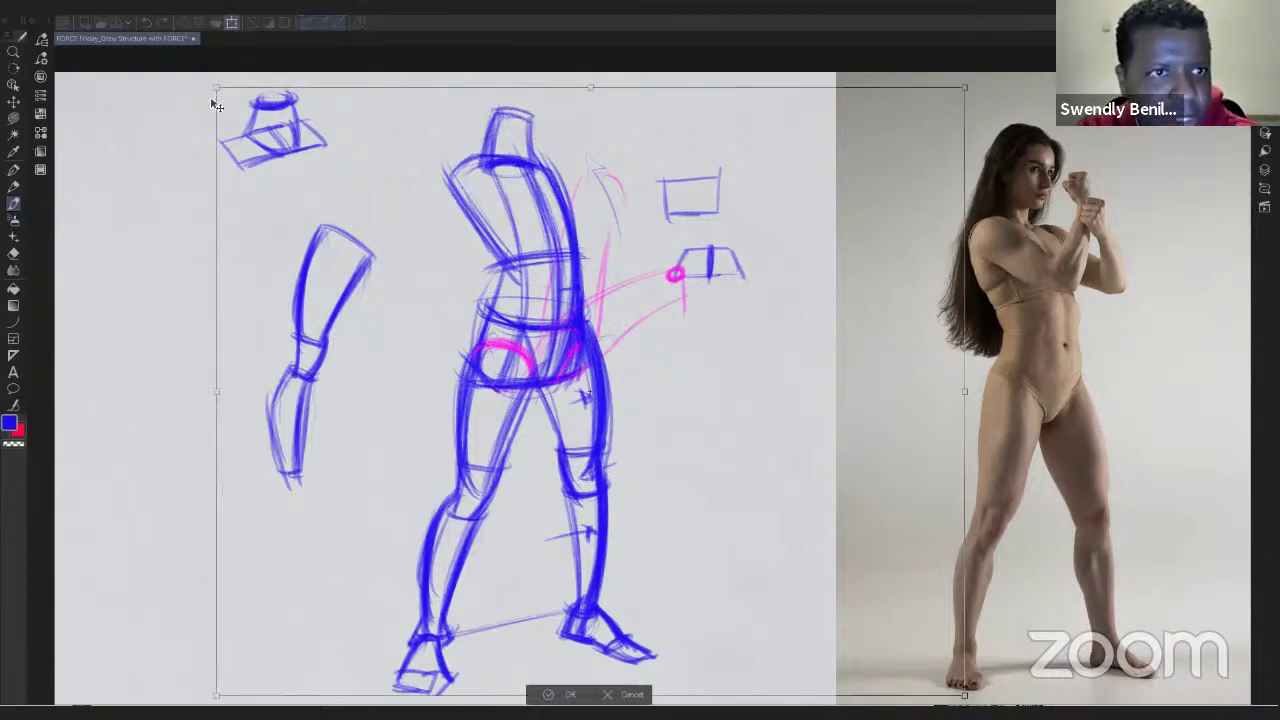
pyautogui.moveTo(215, 88); pyautogui.dragTo(257, 133)
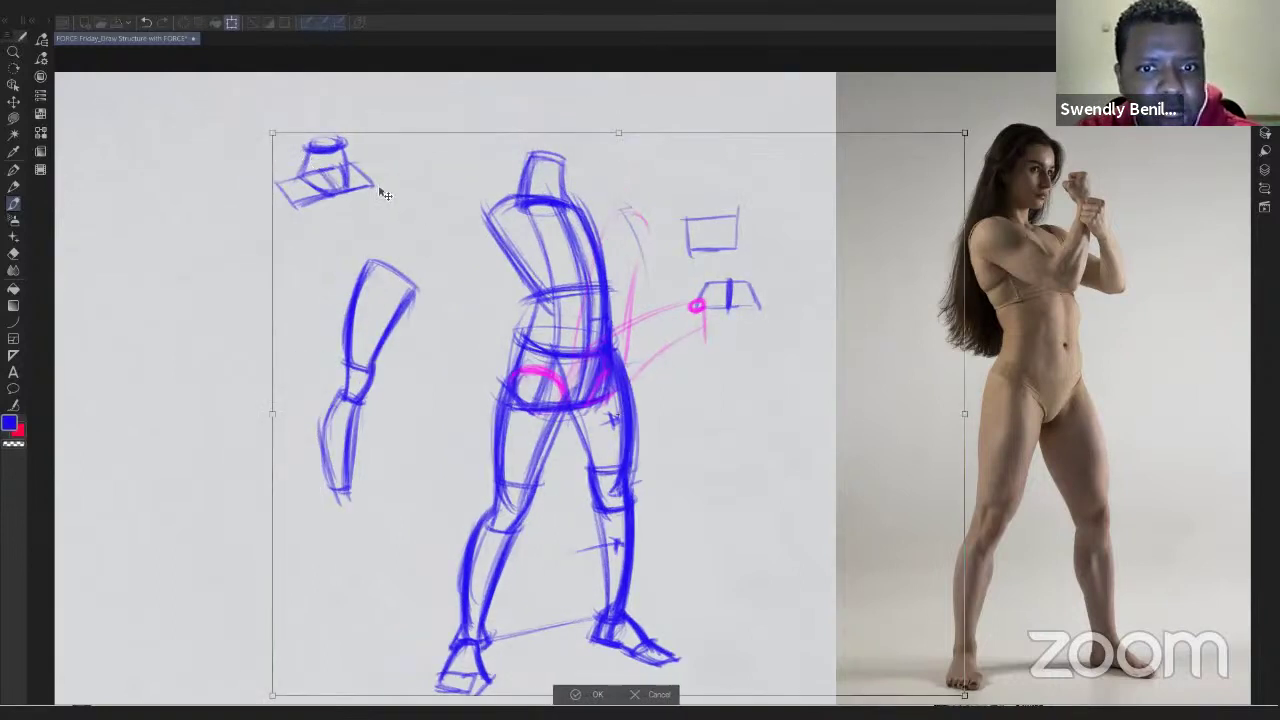
pyautogui.moveTo(455, 186); pyautogui.dragTo(427, 183)
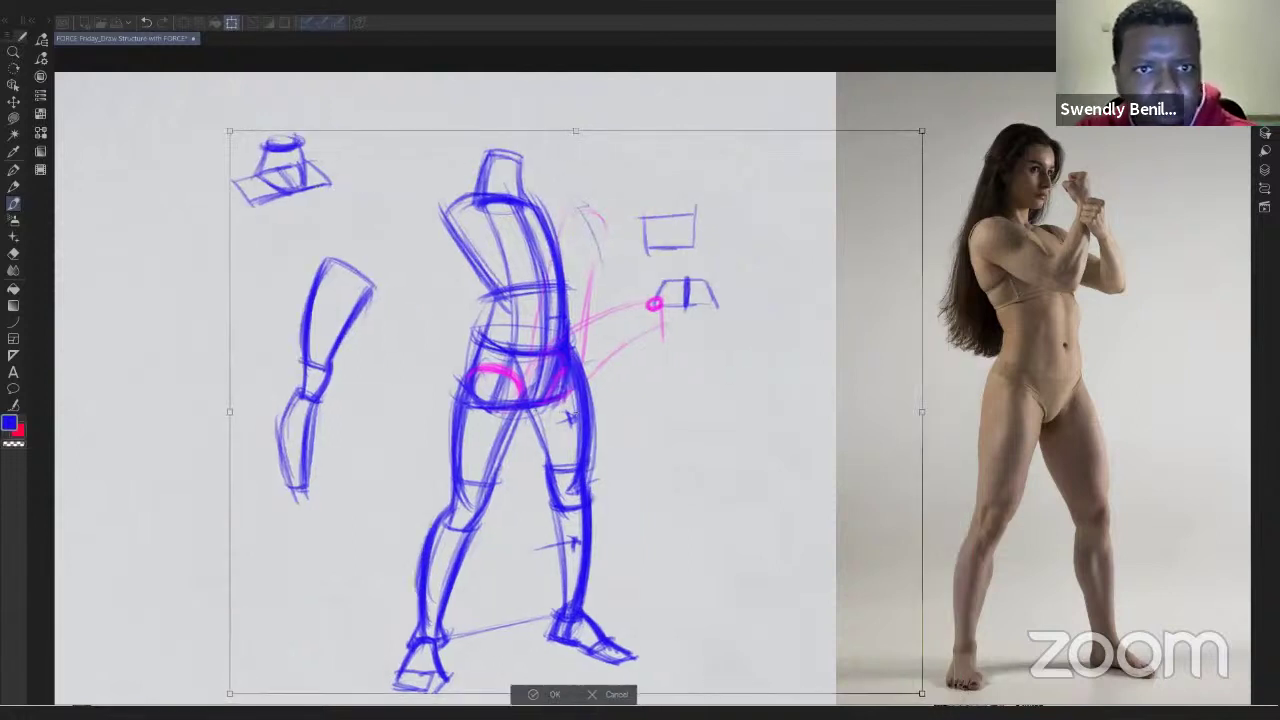
pyautogui.press('Return')
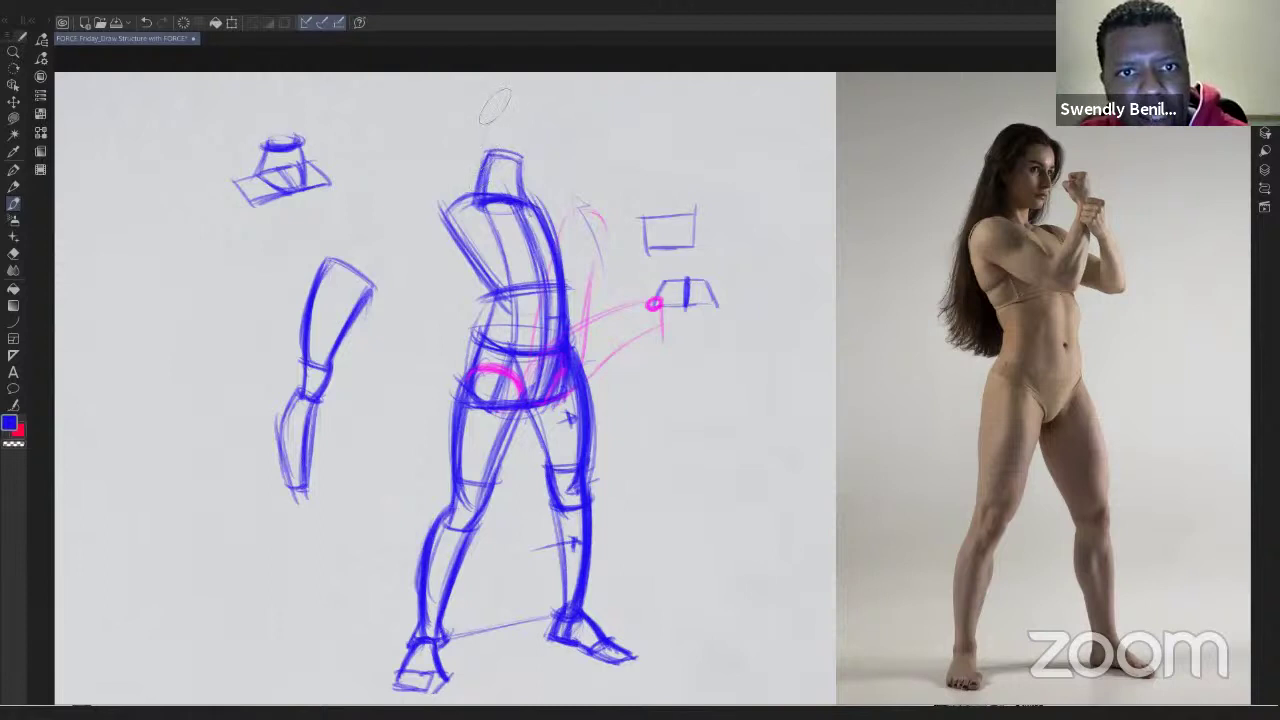
# Step: Draw a blocky blue head over the neck with side-plane and face lines, plus a curved arrow showing its turn
pyautogui.moveTo(491, 112)
pyautogui.mouseDown()
pyautogui.moveTo(484, 151)
pyautogui.moveTo(528, 112)
pyautogui.moveTo(550, 132)
pyautogui.moveTo(532, 186)
pyautogui.mouseUp()
pyautogui.moveTo(510, 119)
pyautogui.mouseDown()
pyautogui.moveTo(499, 152)
pyautogui.moveTo(552, 122)
pyautogui.moveTo(487, 133)
pyautogui.mouseUp()
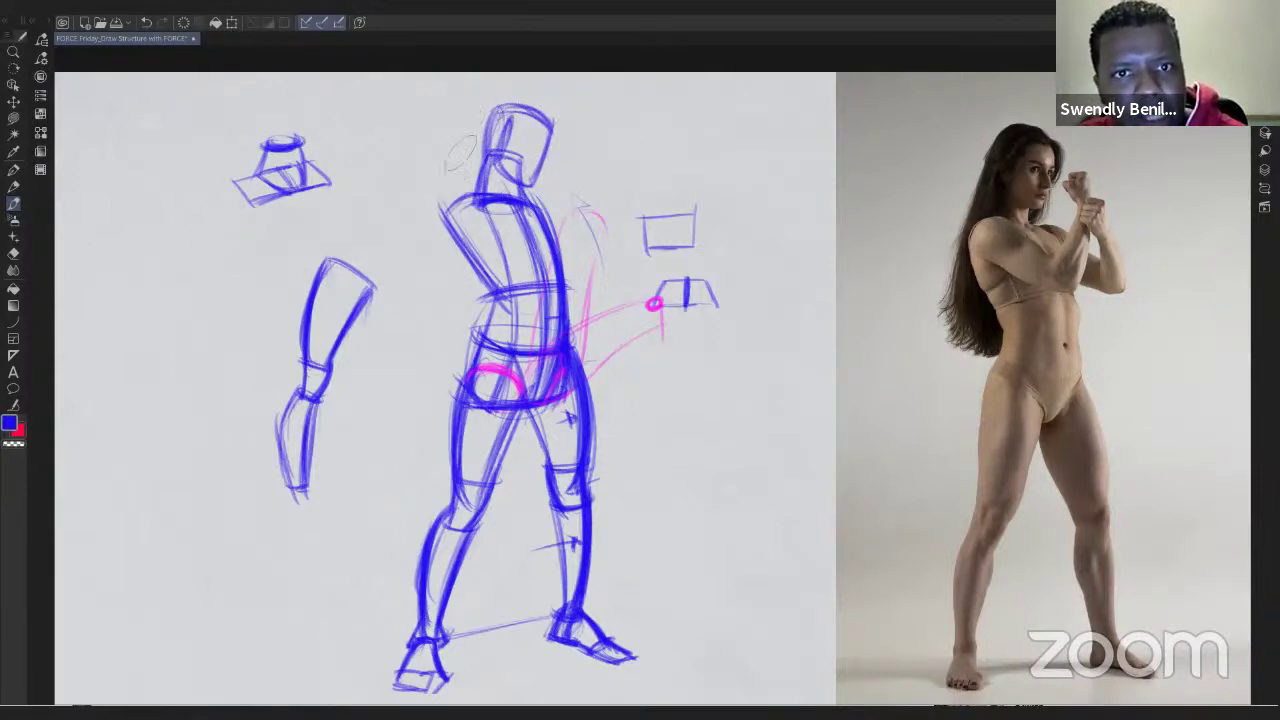
pyautogui.moveTo(452, 185)
pyautogui.mouseDown()
pyautogui.moveTo(495, 80)
pyautogui.moveTo(566, 136)
pyautogui.mouseUp()
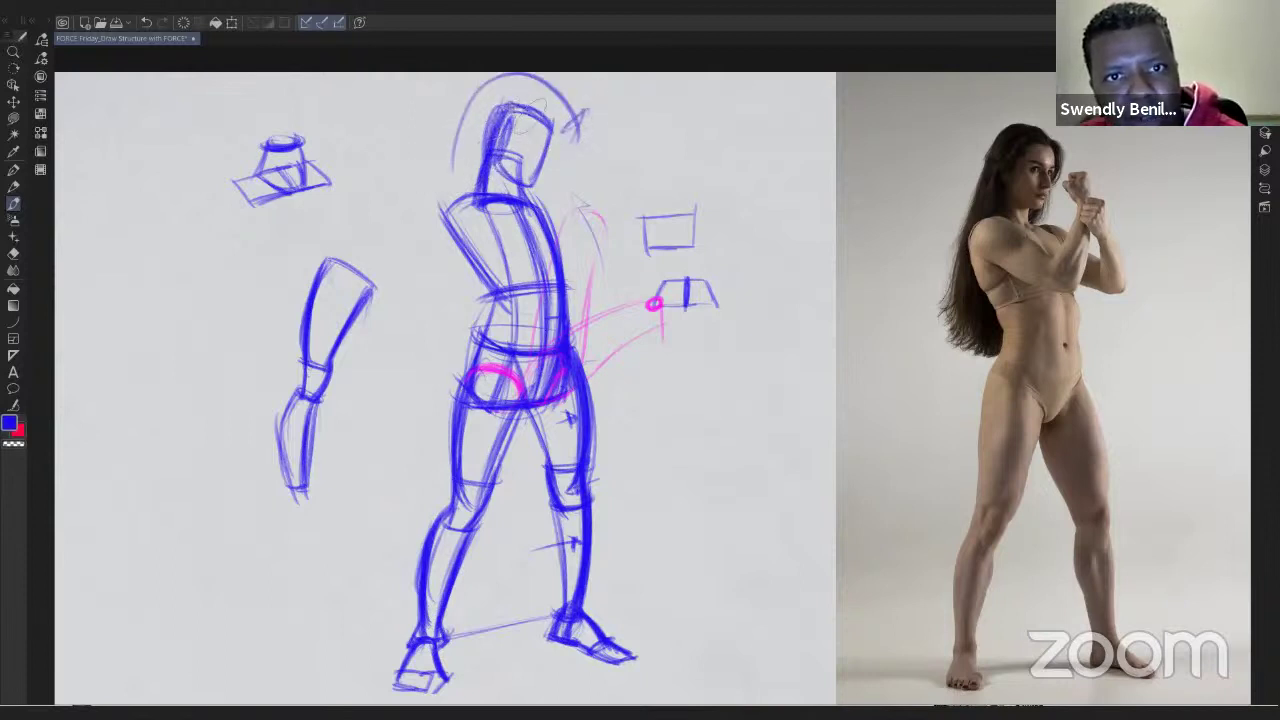
pyautogui.moveTo(551, 124); pyautogui.dragTo(530, 187)
pyautogui.moveTo(528, 107); pyautogui.dragTo(552, 132)
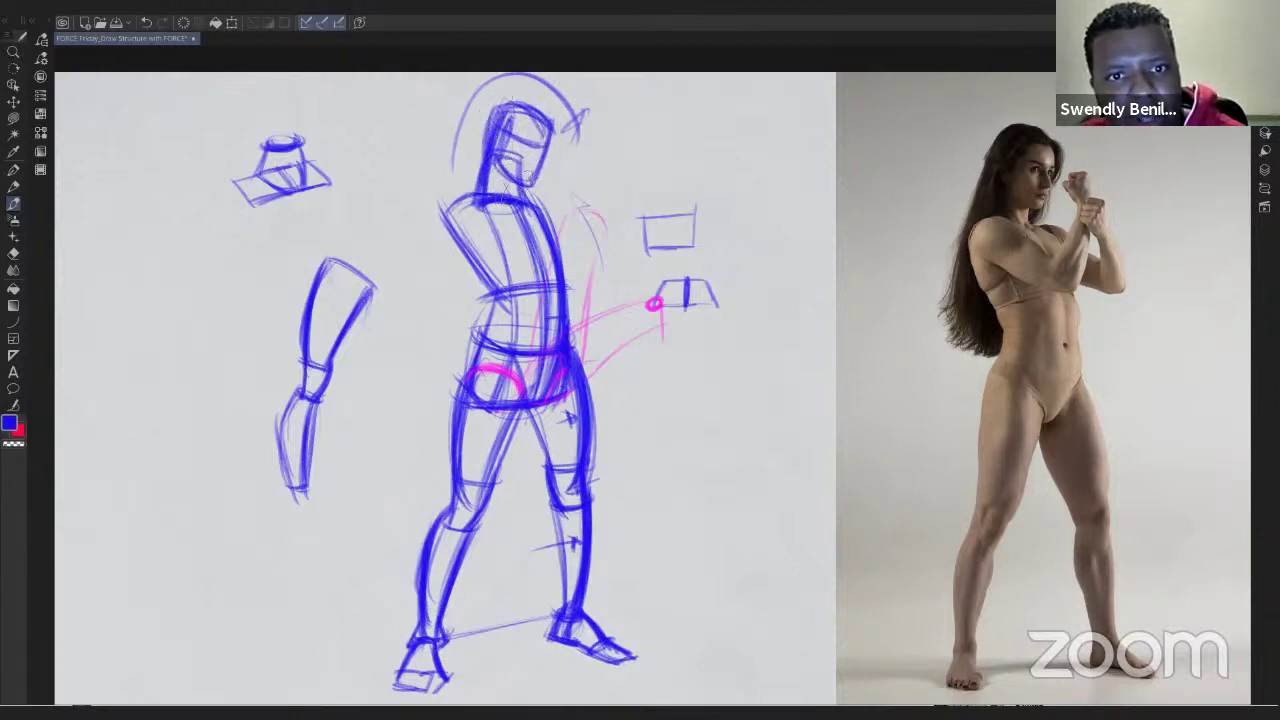
# Step: Mark the neck muscle in red on both the figure and the reference photo, and switch the drawing color back to blue
pyautogui.press('x')
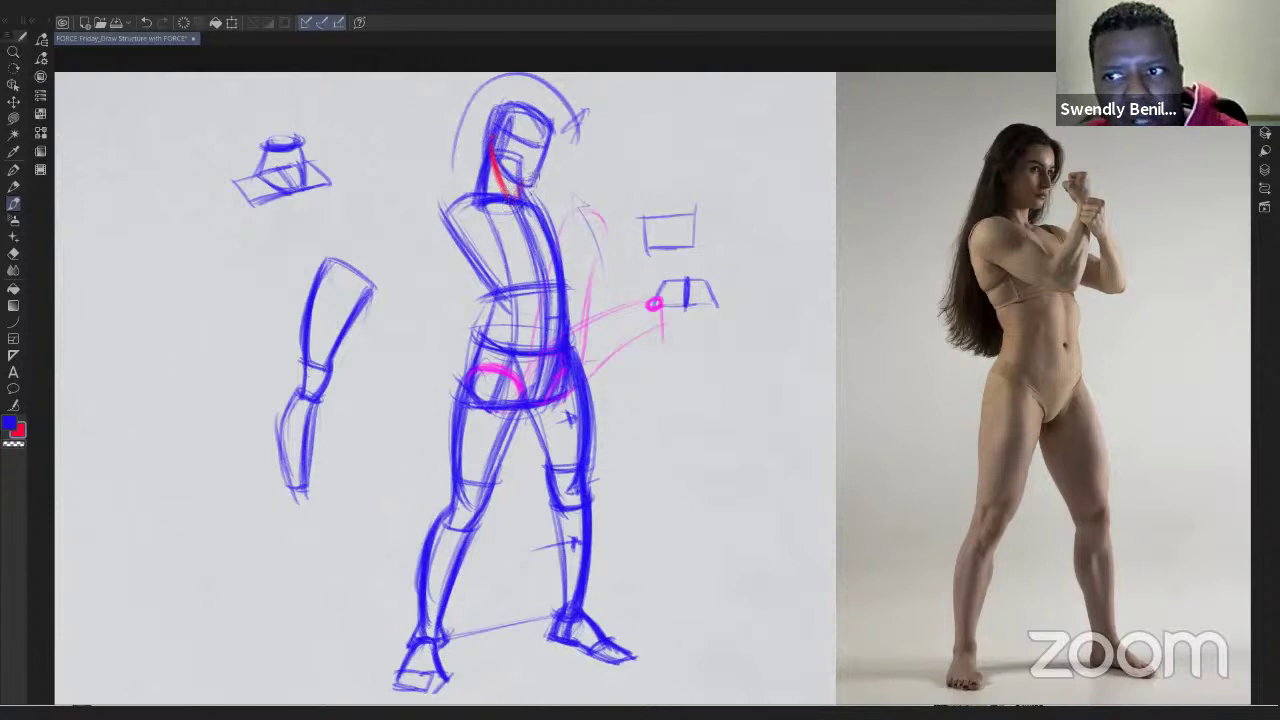
pyautogui.moveTo(1012, 200); pyautogui.dragTo(1023, 226)
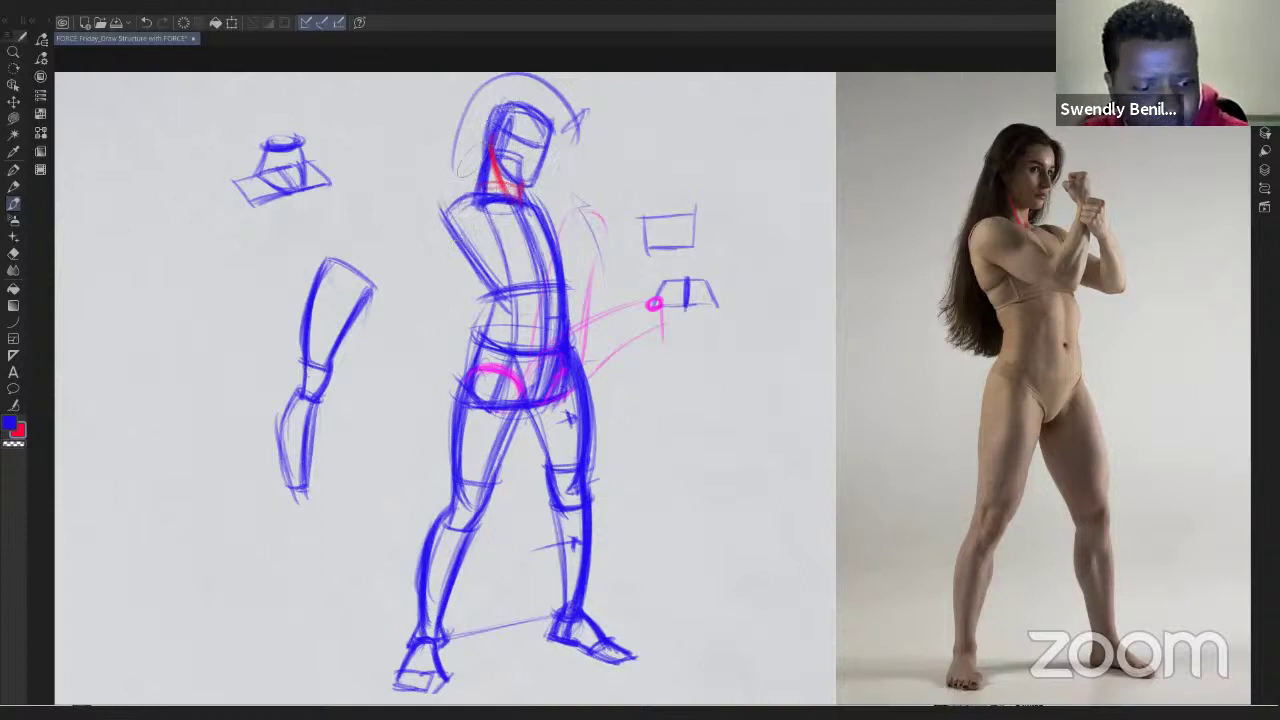
pyautogui.press('x')
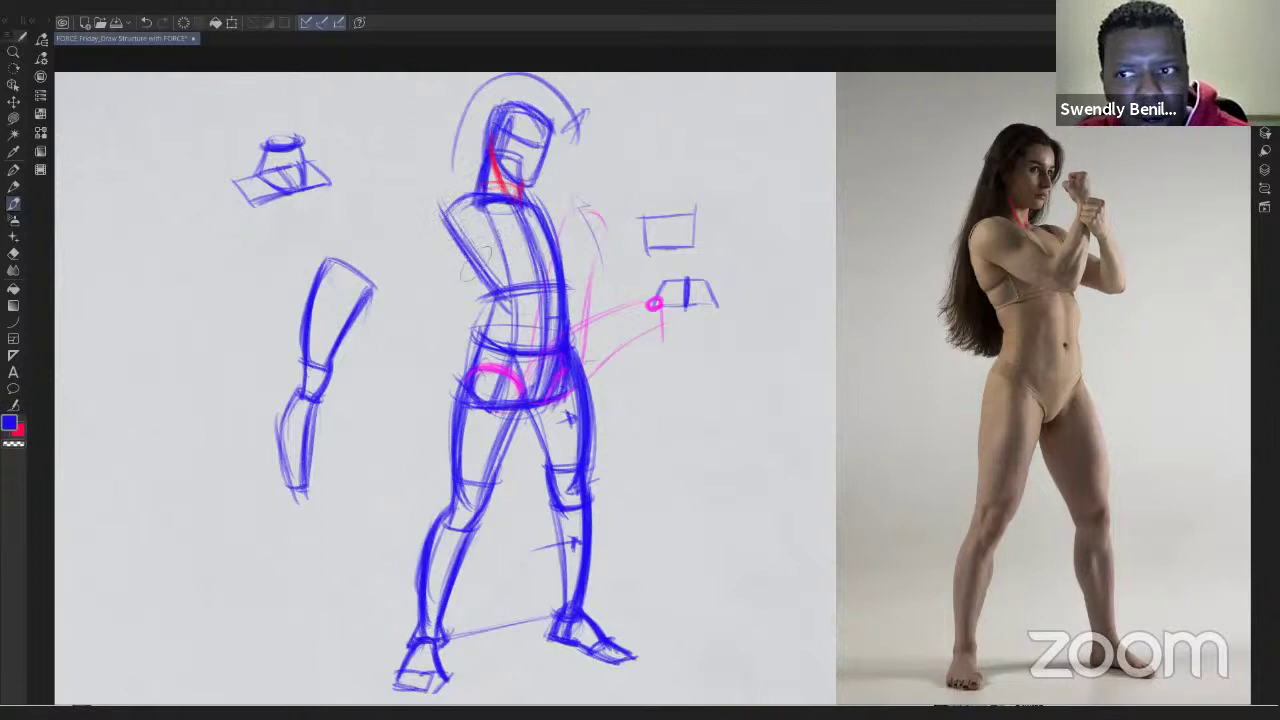
# Step: Draw the near arm in blue on the figure, with the upper arm crossing the chest and the bent forearm rising from the elbow
pyautogui.moveTo(442, 220)
pyautogui.mouseDown()
pyautogui.moveTo(452, 192)
pyautogui.moveTo(482, 188)
pyautogui.mouseUp()
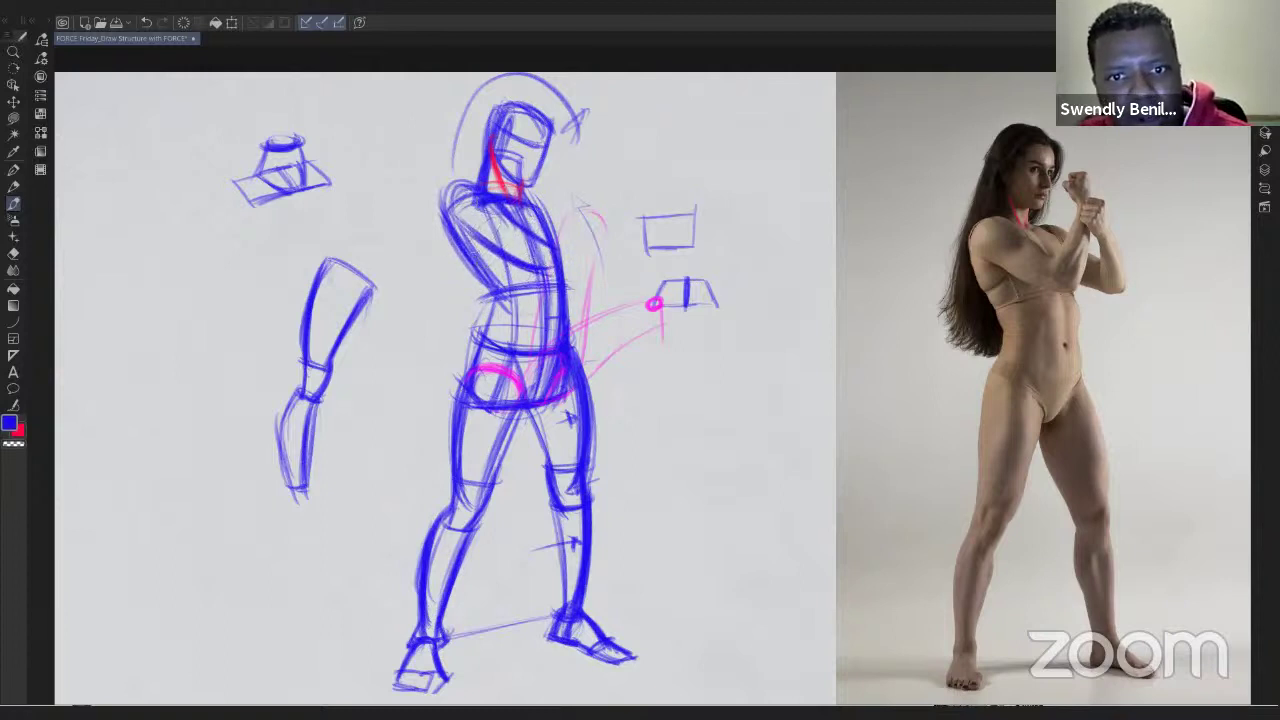
pyautogui.moveTo(567, 267)
pyautogui.mouseDown()
pyautogui.moveTo(589, 158)
pyautogui.moveTo(569, 267)
pyautogui.mouseUp()
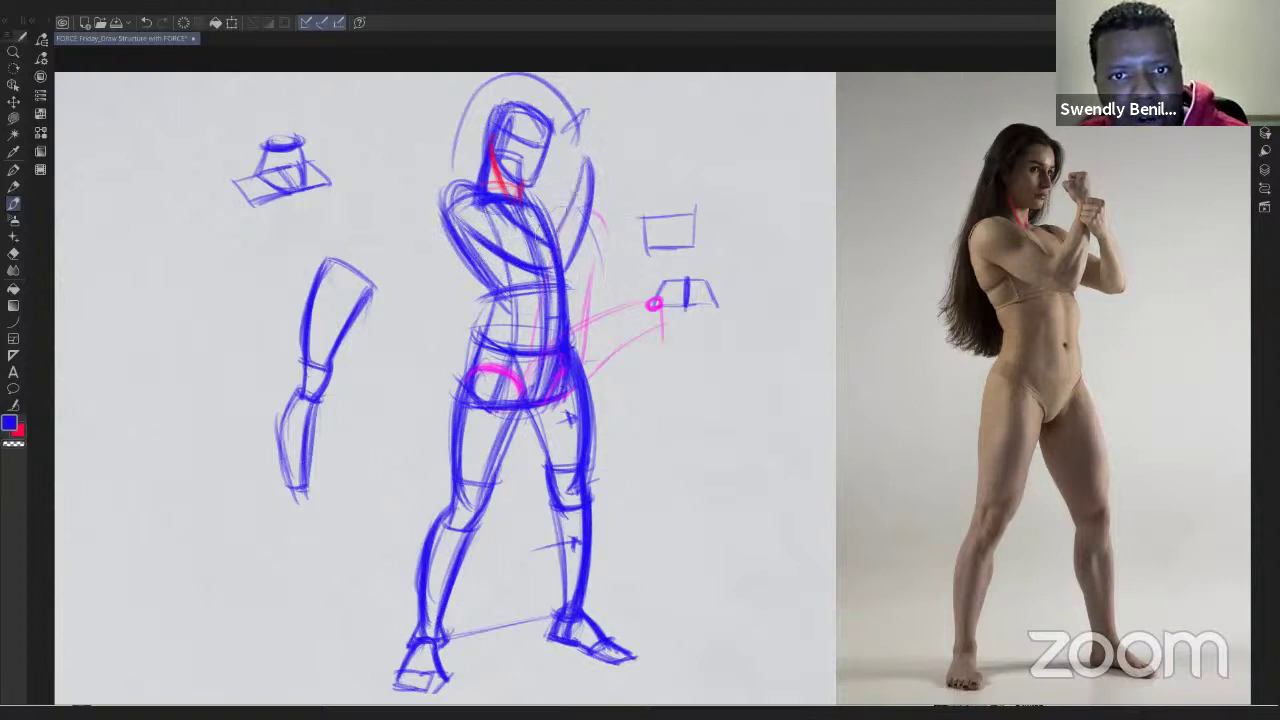
pyautogui.moveTo(582, 154)
pyautogui.mouseDown()
pyautogui.moveTo(562, 246)
pyautogui.moveTo(584, 158)
pyautogui.moveTo(560, 190)
pyautogui.moveTo(600, 198)
pyautogui.moveTo(570, 272)
pyautogui.mouseUp()
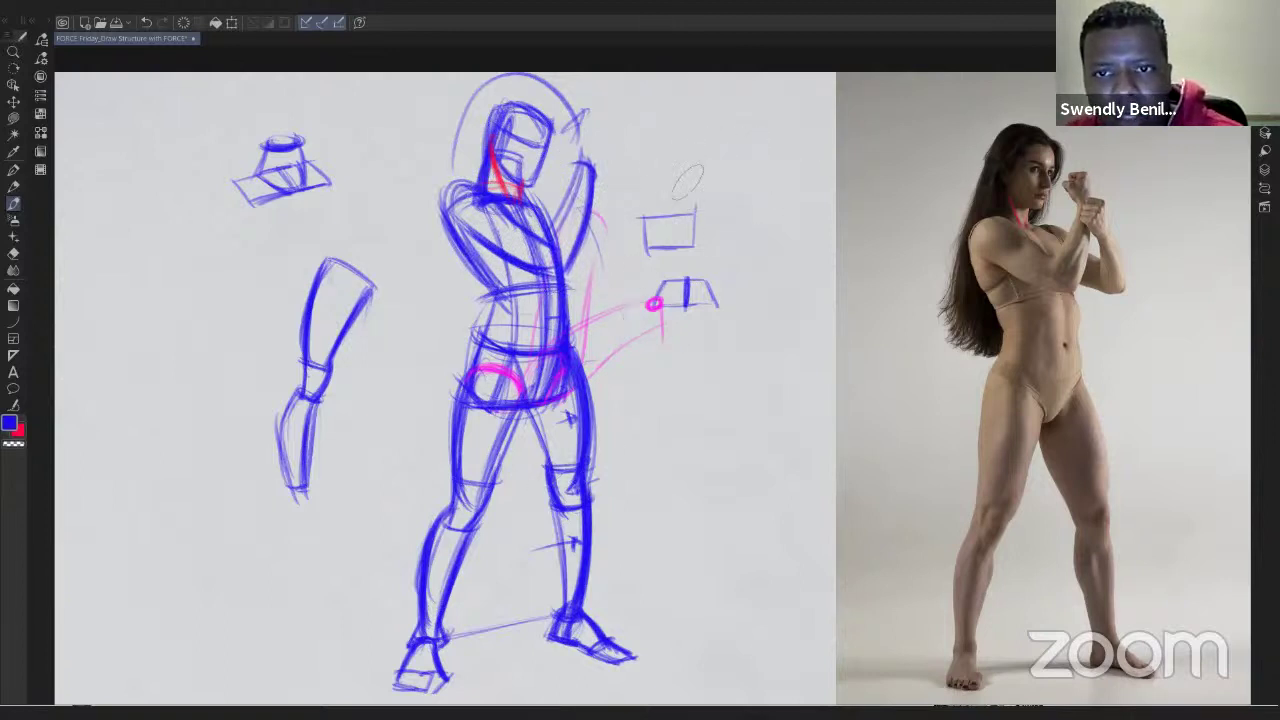
# Step: Start an enlarged arm study beside the figure with a tapered upper arm, an elbow block, a forearm guide line and a small arrow
pyautogui.moveTo(668, 166); pyautogui.dragTo(752, 244)
pyautogui.moveTo(705, 148)
pyautogui.mouseDown()
pyautogui.moveTo(780, 225)
pyautogui.moveTo(676, 180)
pyautogui.moveTo(705, 142)
pyautogui.mouseUp()
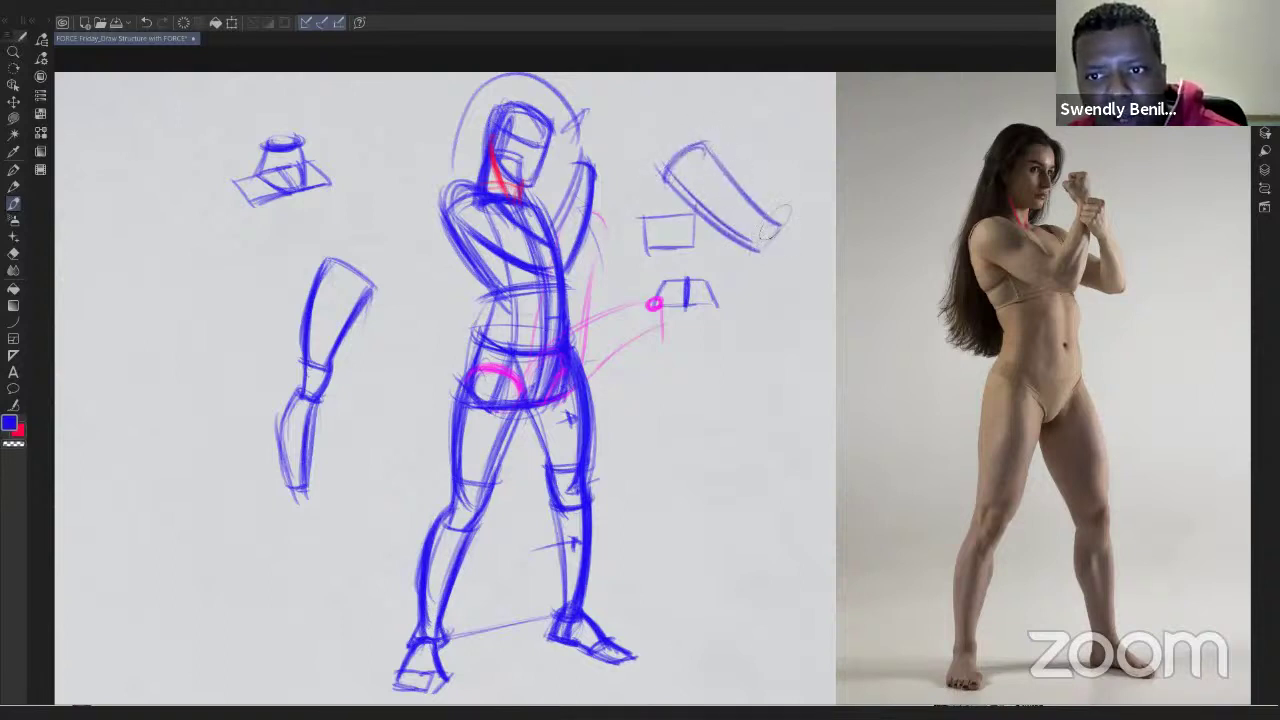
pyautogui.moveTo(775, 221); pyautogui.dragTo(756, 249)
pyautogui.moveTo(778, 215)
pyautogui.mouseDown()
pyautogui.moveTo(753, 250)
pyautogui.moveTo(786, 262)
pyautogui.moveTo(827, 155)
pyautogui.mouseUp()
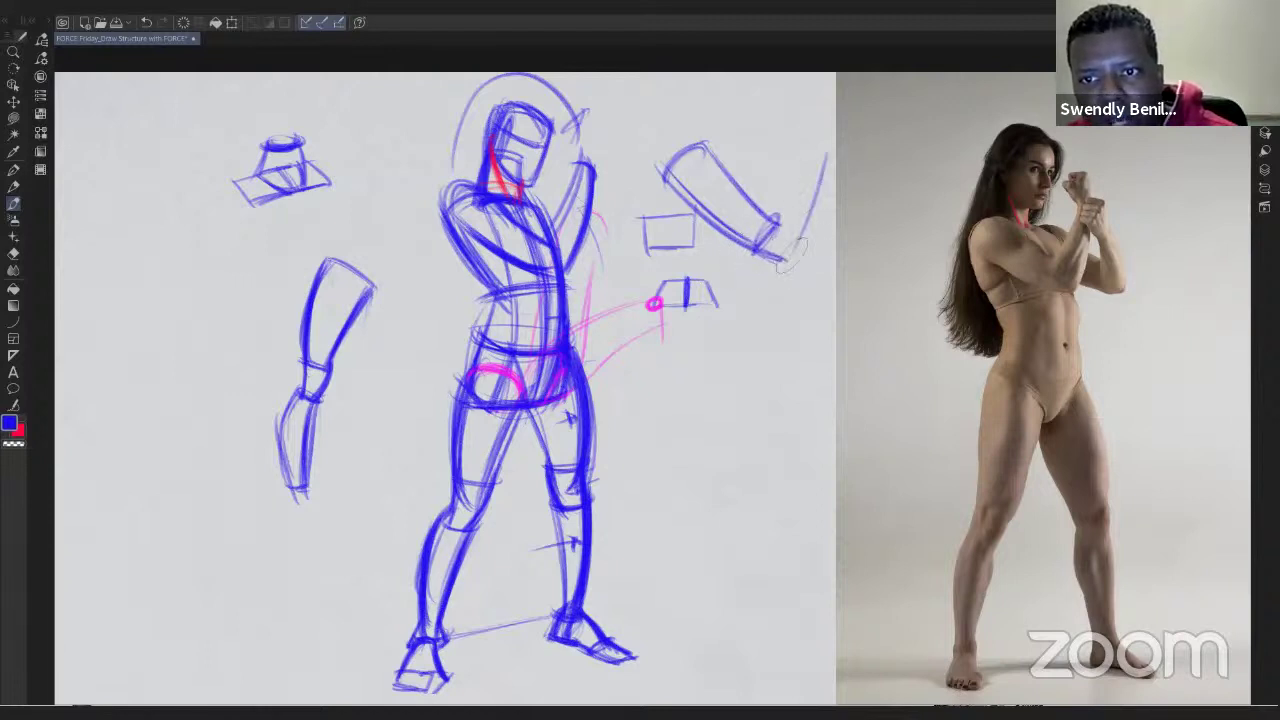
pyautogui.moveTo(818, 215)
pyautogui.mouseDown()
pyautogui.moveTo(795, 255)
pyautogui.moveTo(744, 247)
pyautogui.moveTo(820, 278)
pyautogui.moveTo(818, 266)
pyautogui.moveTo(817, 284)
pyautogui.mouseUp()
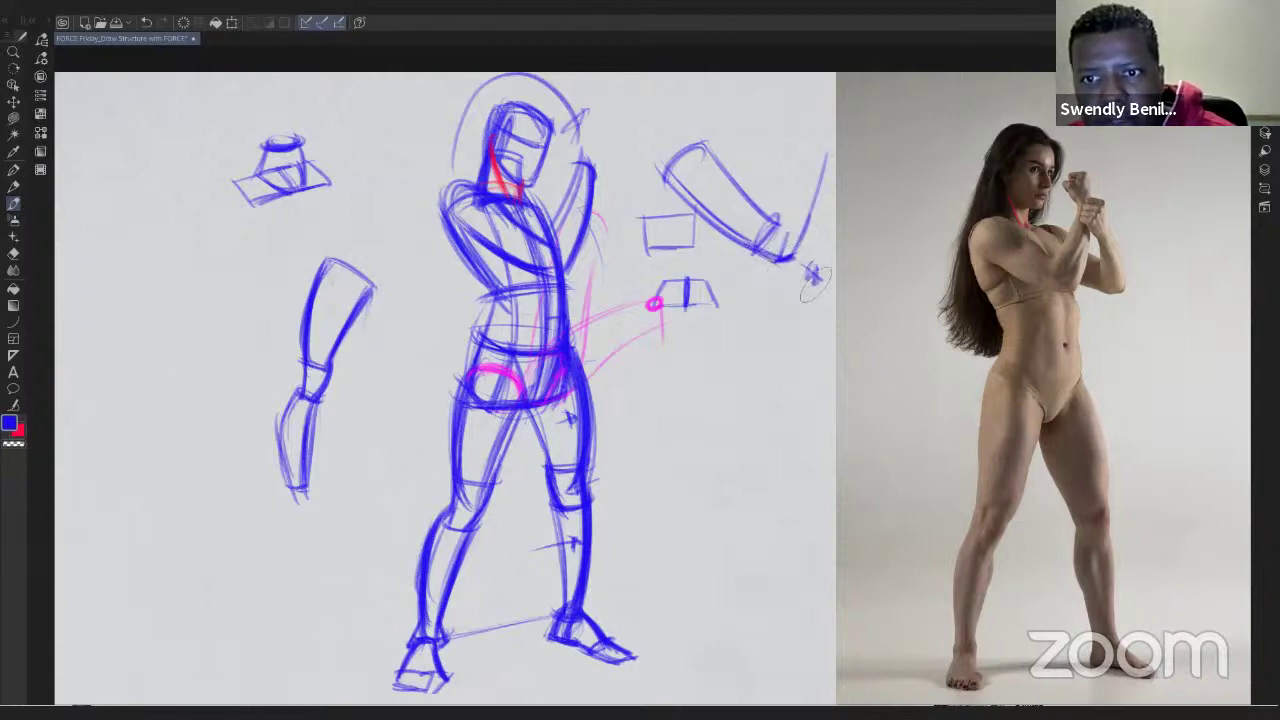
# Step: Build the forearm of the arm study as a tapered form, closing it at the elbow and wrist
pyautogui.moveTo(796, 224)
pyautogui.mouseDown()
pyautogui.moveTo(826, 154)
pyautogui.moveTo(792, 248)
pyautogui.mouseUp()
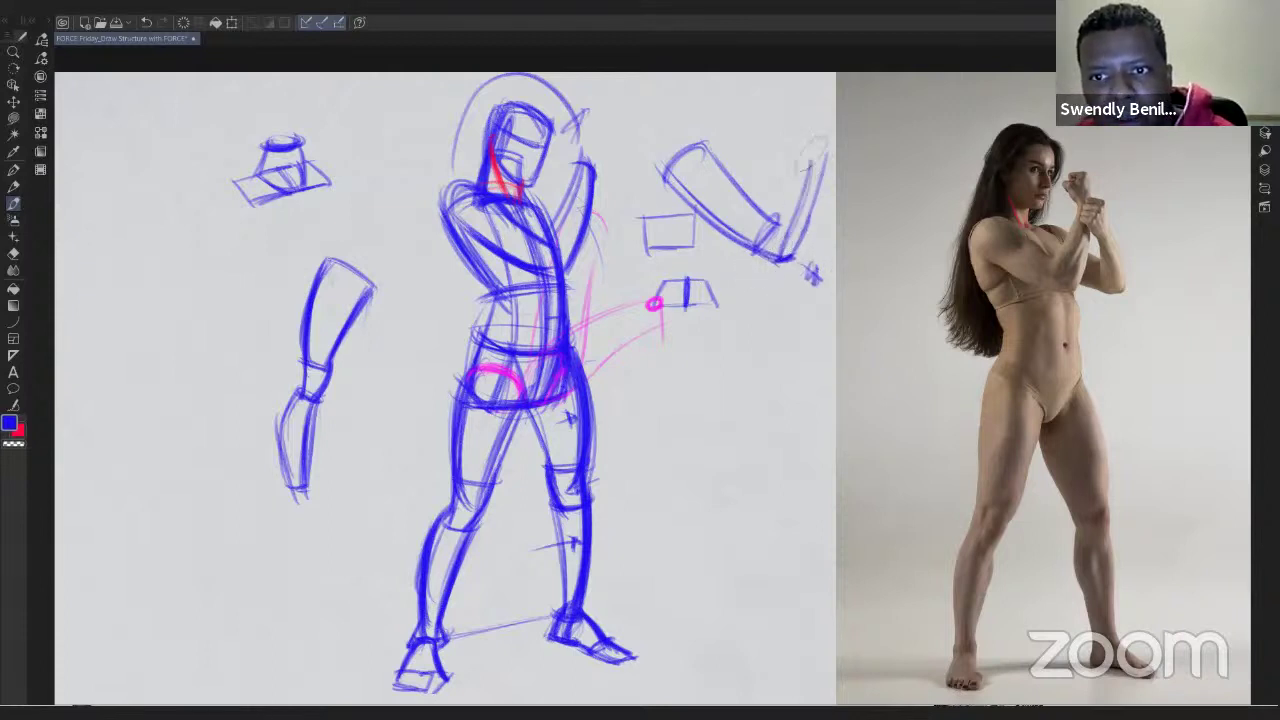
pyautogui.moveTo(813, 138)
pyautogui.mouseDown()
pyautogui.moveTo(788, 252)
pyautogui.moveTo(828, 124)
pyautogui.mouseUp()
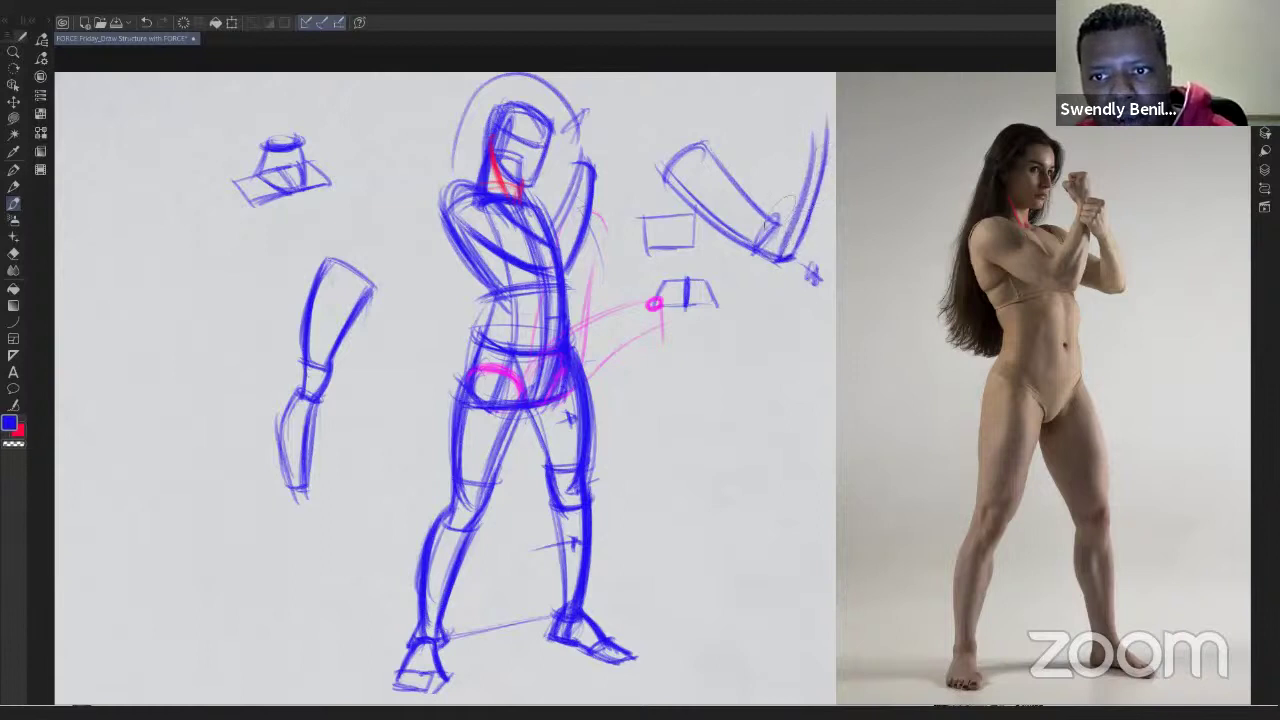
pyautogui.moveTo(770, 216); pyautogui.dragTo(806, 126)
pyautogui.moveTo(804, 128)
pyautogui.mouseDown()
pyautogui.moveTo(768, 220)
pyautogui.moveTo(825, 140)
pyautogui.mouseUp()
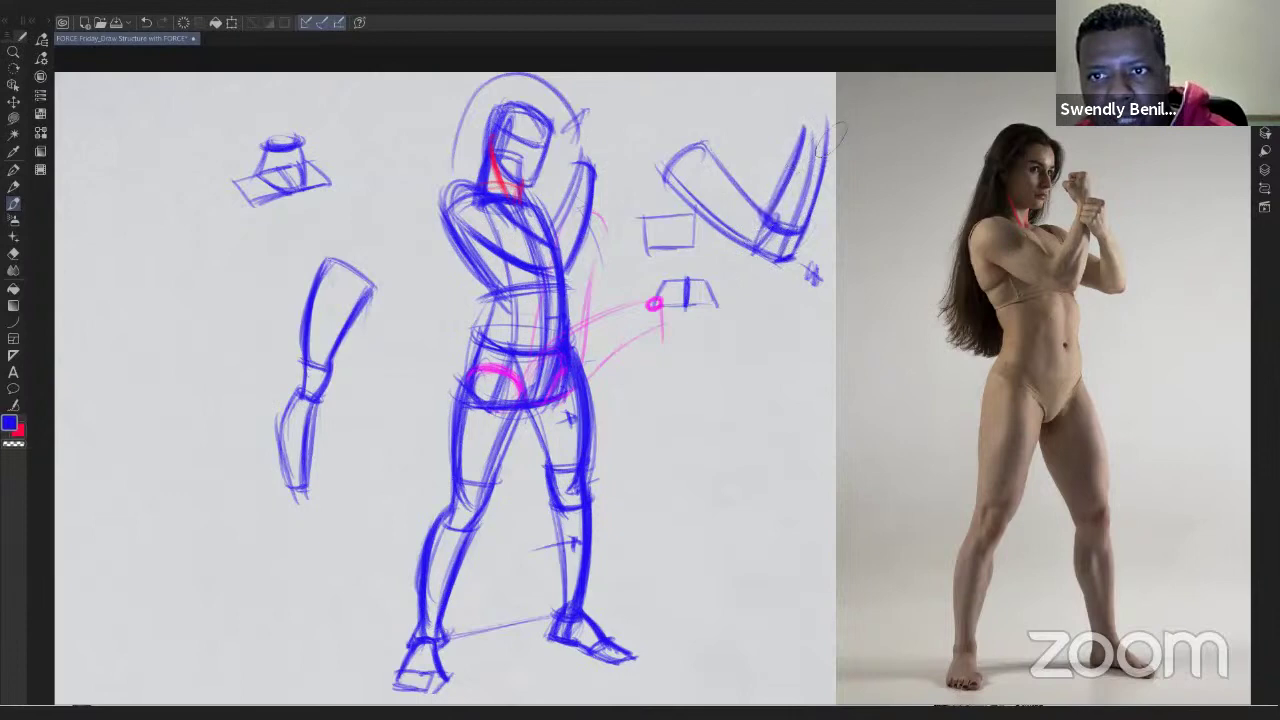
pyautogui.moveTo(806, 228)
pyautogui.mouseDown()
pyautogui.moveTo(826, 122)
pyautogui.moveTo(804, 226)
pyautogui.mouseUp()
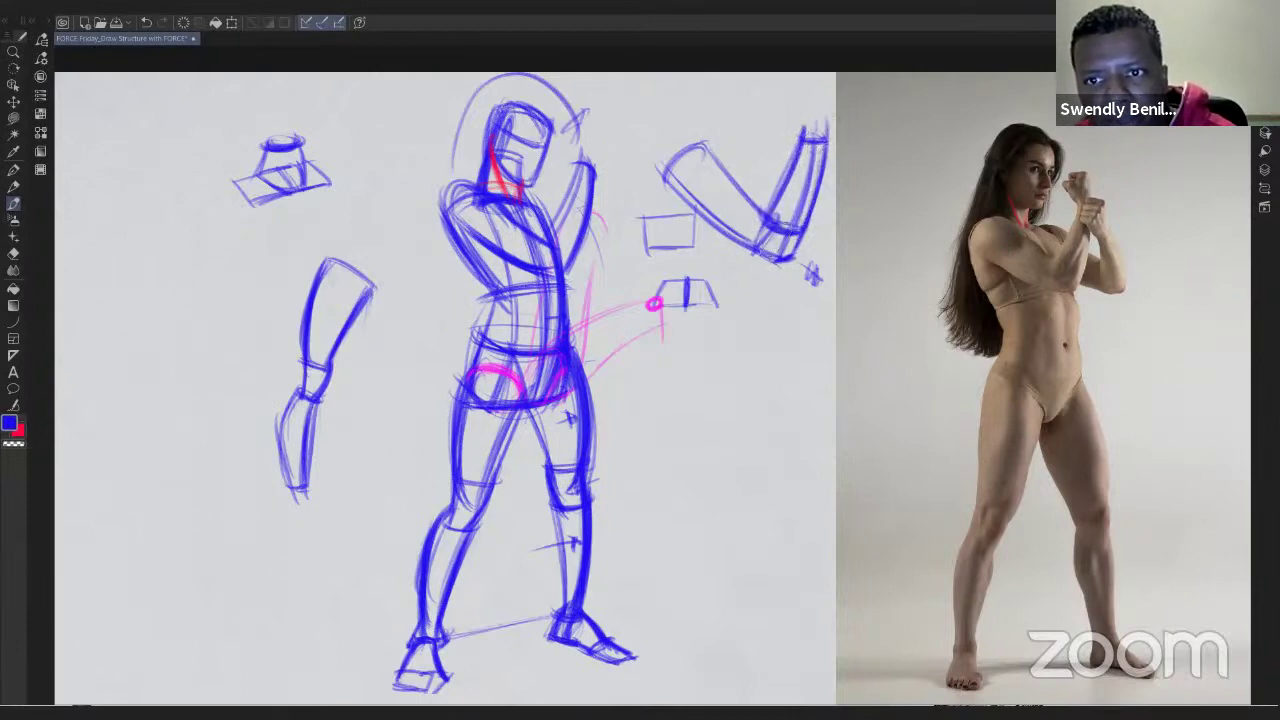
# Step: Add lengthwise plane lines and a bulging muscle shape to the upper arm of the arm study
pyautogui.moveTo(664, 182); pyautogui.dragTo(750, 250)
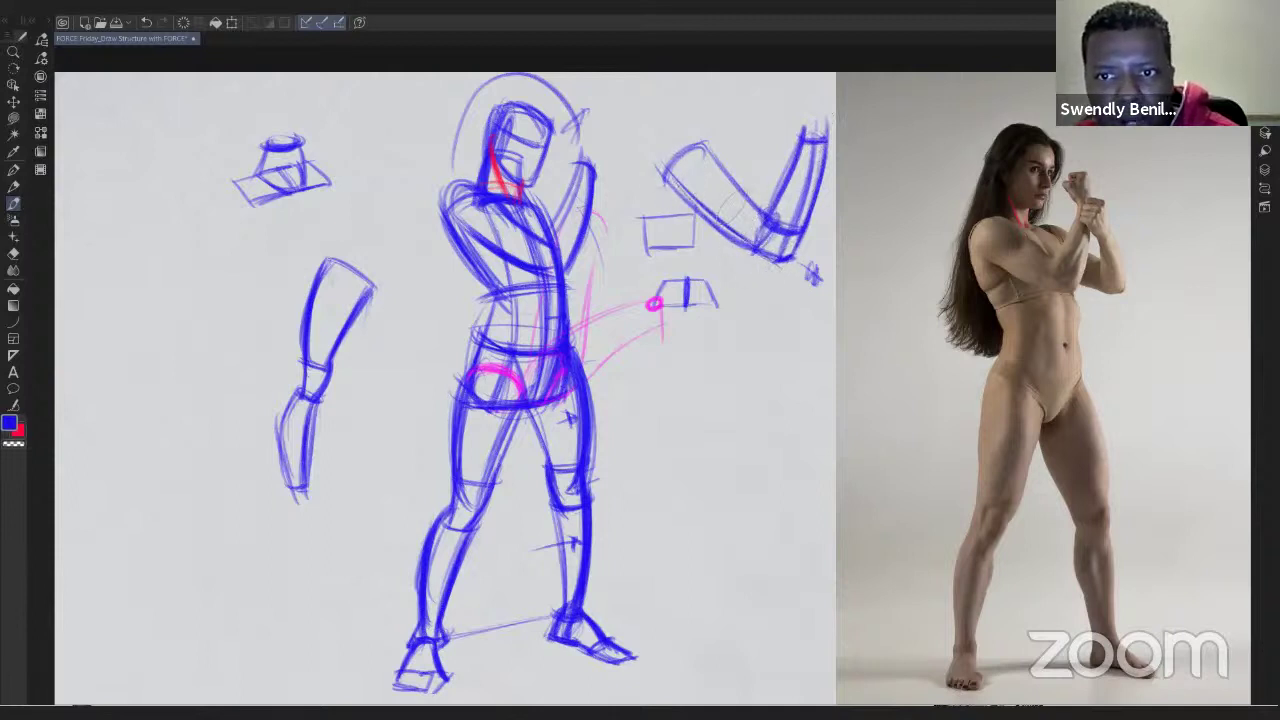
pyautogui.moveTo(684, 158)
pyautogui.mouseDown()
pyautogui.moveTo(754, 236)
pyautogui.moveTo(726, 165)
pyautogui.moveTo(768, 226)
pyautogui.mouseUp()
pyautogui.moveTo(682, 190)
pyautogui.mouseDown()
pyautogui.moveTo(756, 249)
pyautogui.moveTo(745, 243)
pyautogui.mouseUp()
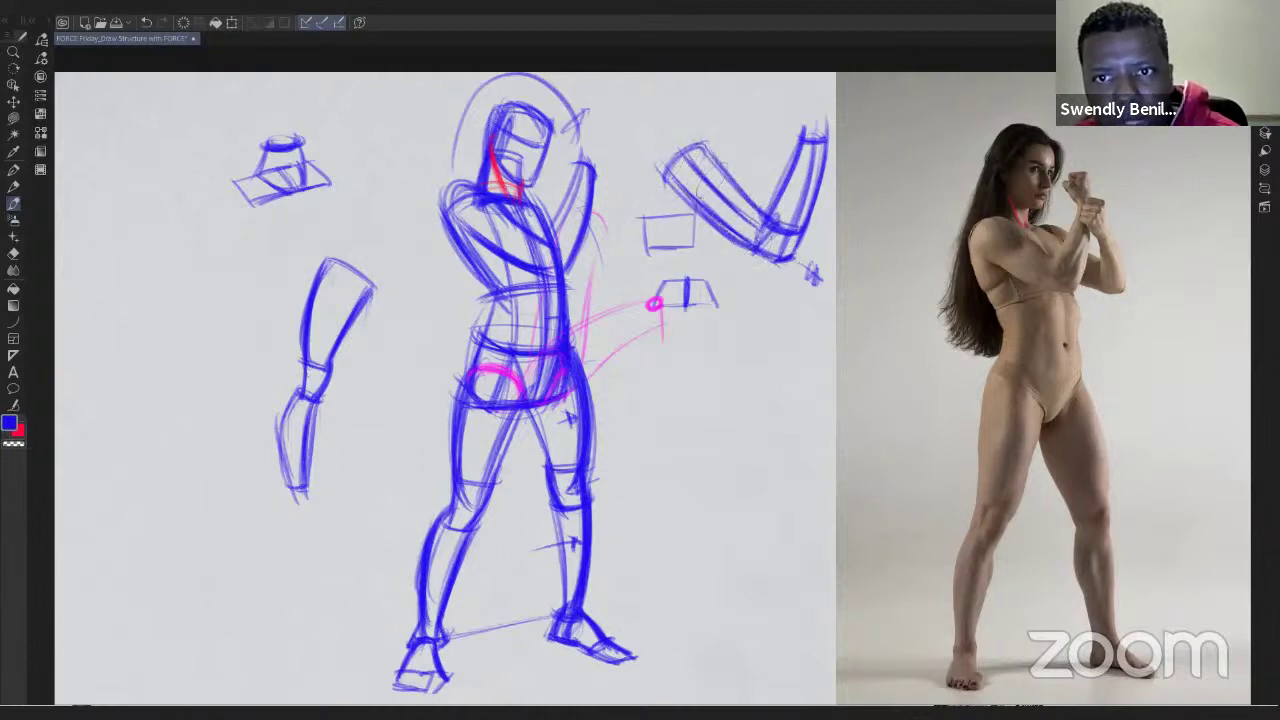
pyautogui.moveTo(716, 164)
pyautogui.mouseDown()
pyautogui.moveTo(680, 220)
pyautogui.moveTo(694, 184)
pyautogui.mouseUp()
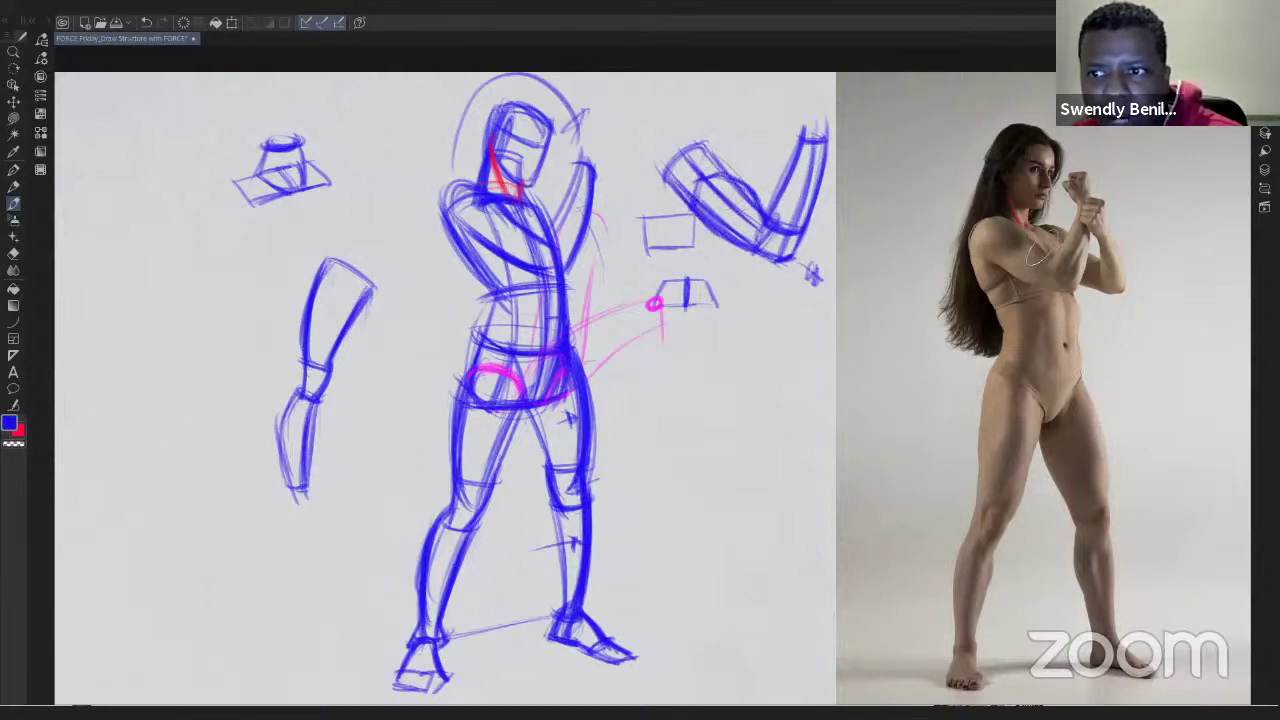
# Step: Mark the muscle forms of the upper arm in blue on the reference photo, undoing and redrawing the first attempt
pyautogui.moveTo(1020, 238); pyautogui.dragTo(1050, 258)
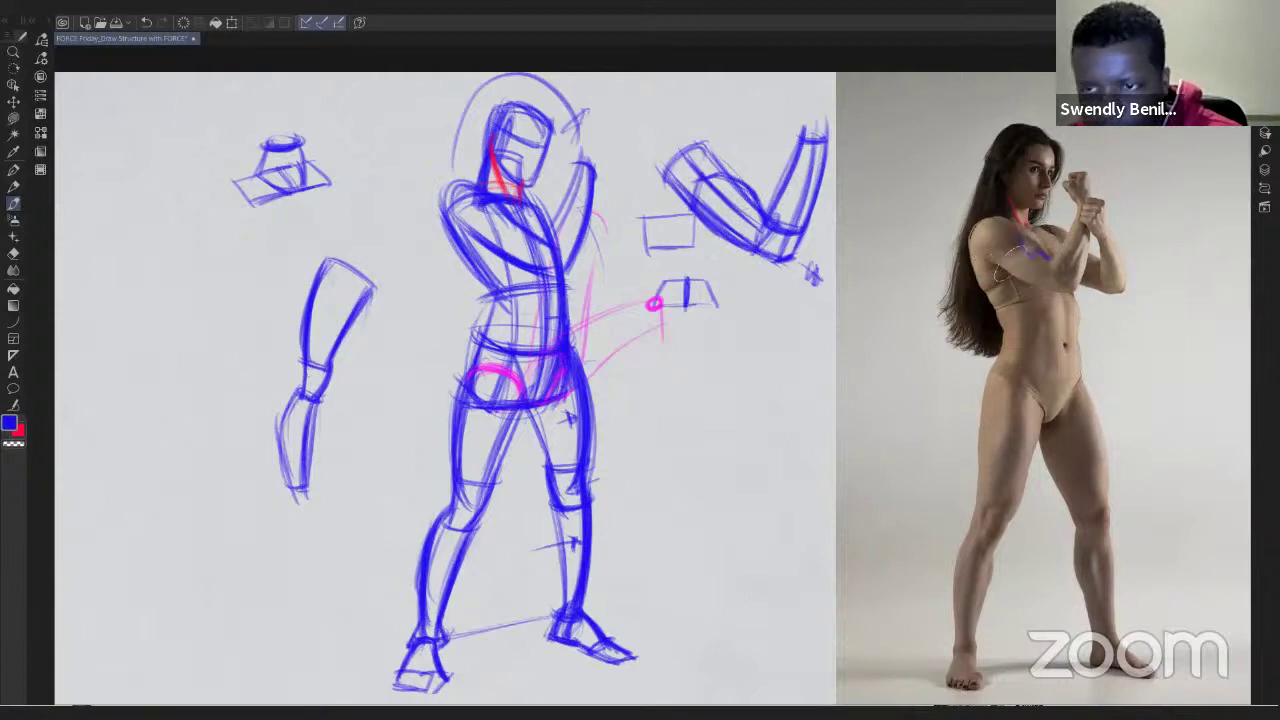
pyautogui.hotkey('ctrl', 'z')
pyautogui.moveTo(1040, 230)
pyautogui.mouseDown()
pyautogui.moveTo(1034, 250)
pyautogui.moveTo(1024, 243)
pyautogui.moveTo(1042, 262)
pyautogui.moveTo(1019, 240)
pyautogui.moveTo(1037, 284)
pyautogui.mouseUp()
pyautogui.moveTo(1011, 243); pyautogui.dragTo(1009, 267)
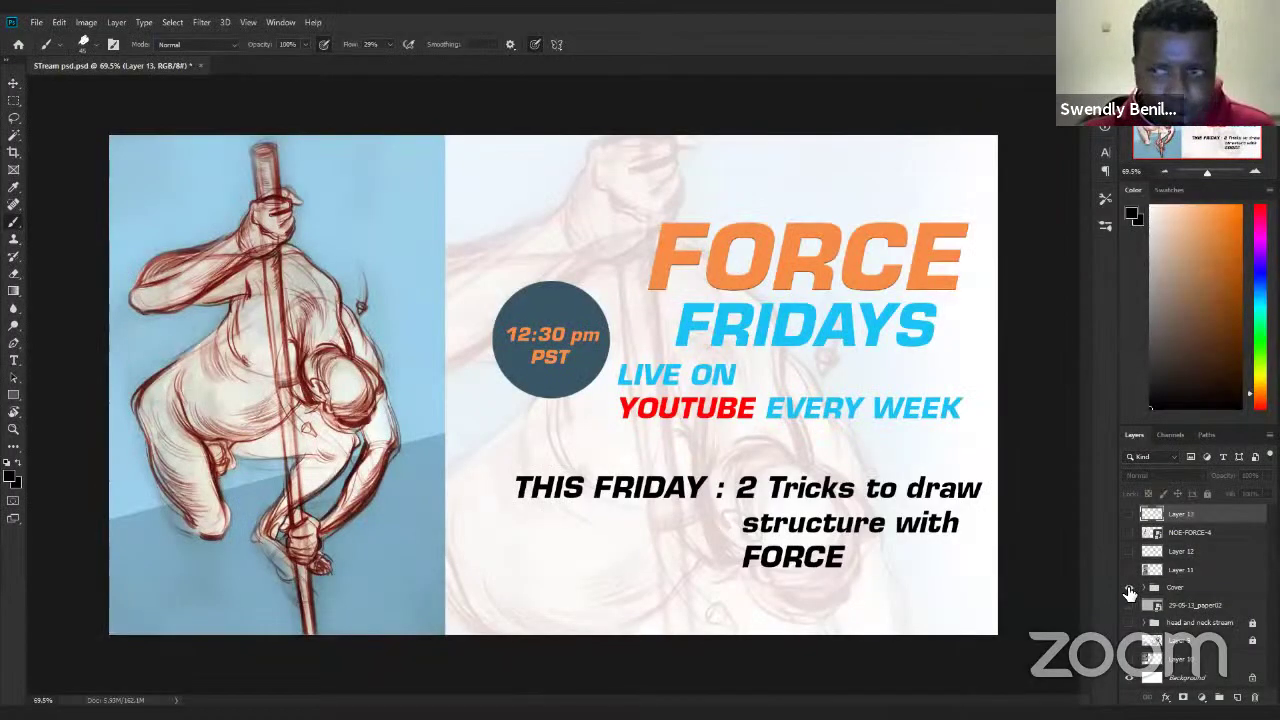
# Step: Switch to Photoshop, hide the Cover group, show Layer 11 and Layer 12, and make Layer 11 active
pyautogui.click(1129, 588)
pyautogui.click(1130, 570)
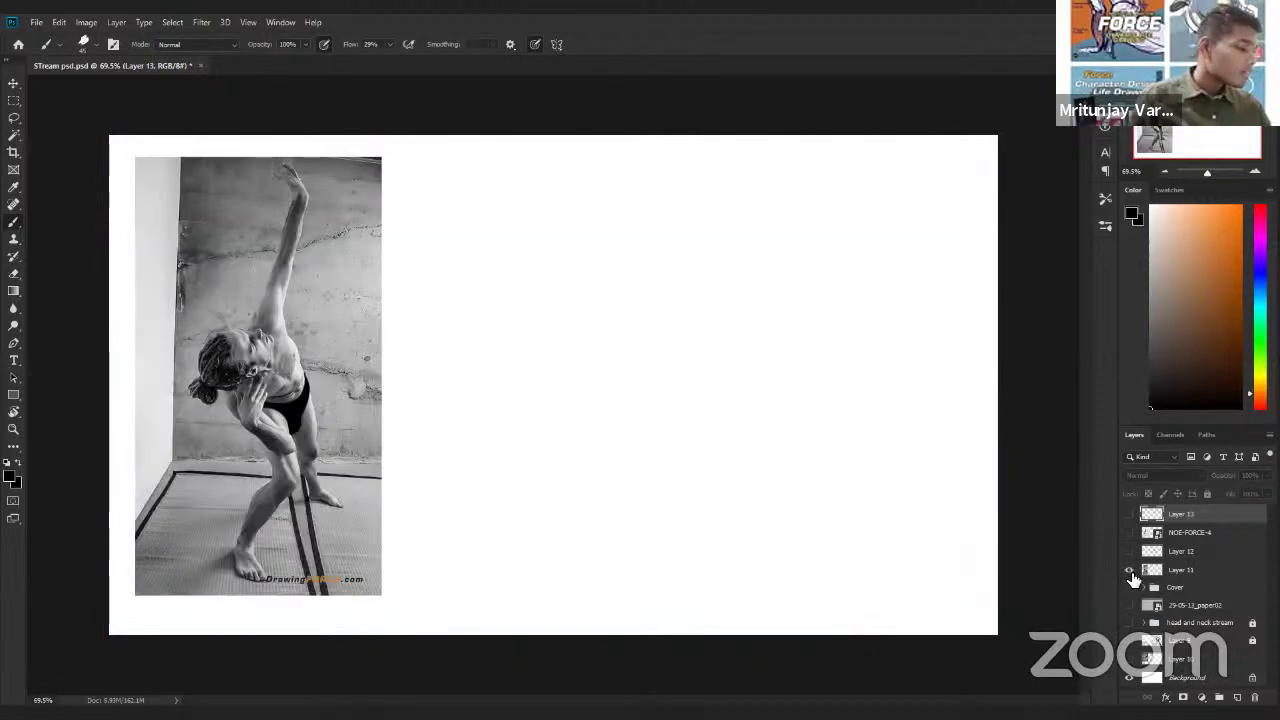
pyautogui.click(1189, 570)
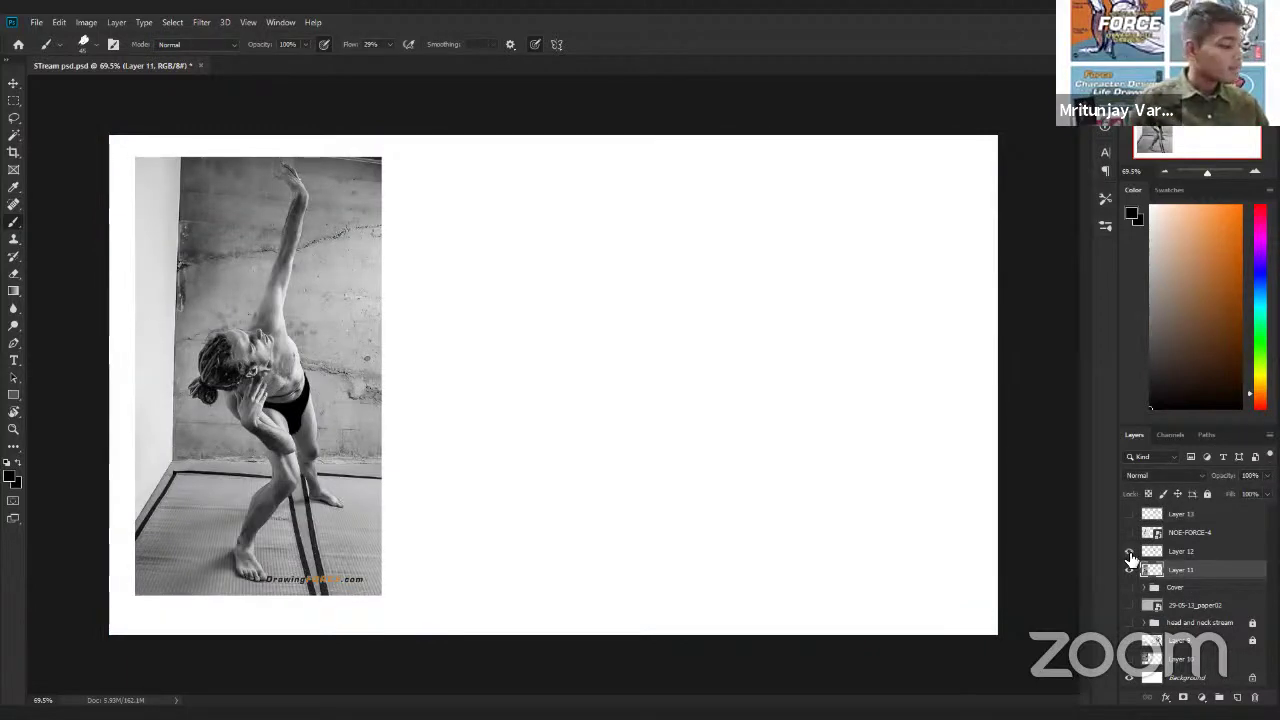
pyautogui.click(1129, 552)
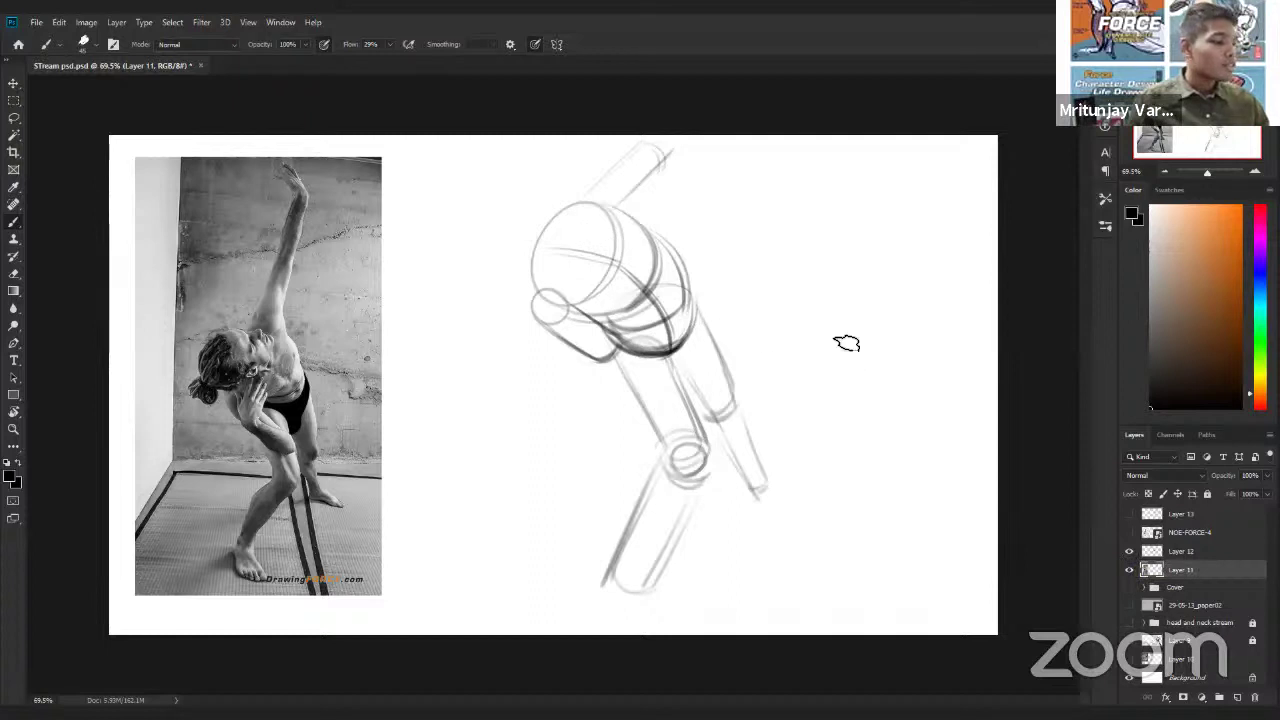
# Step: Sketch a cup-shaped form beside the figure with an elliptical top, rounded sides and a curved center line
pyautogui.moveTo(800, 254)
pyautogui.mouseDown()
pyautogui.moveTo(763, 281)
pyautogui.moveTo(855, 407)
pyautogui.mouseUp()
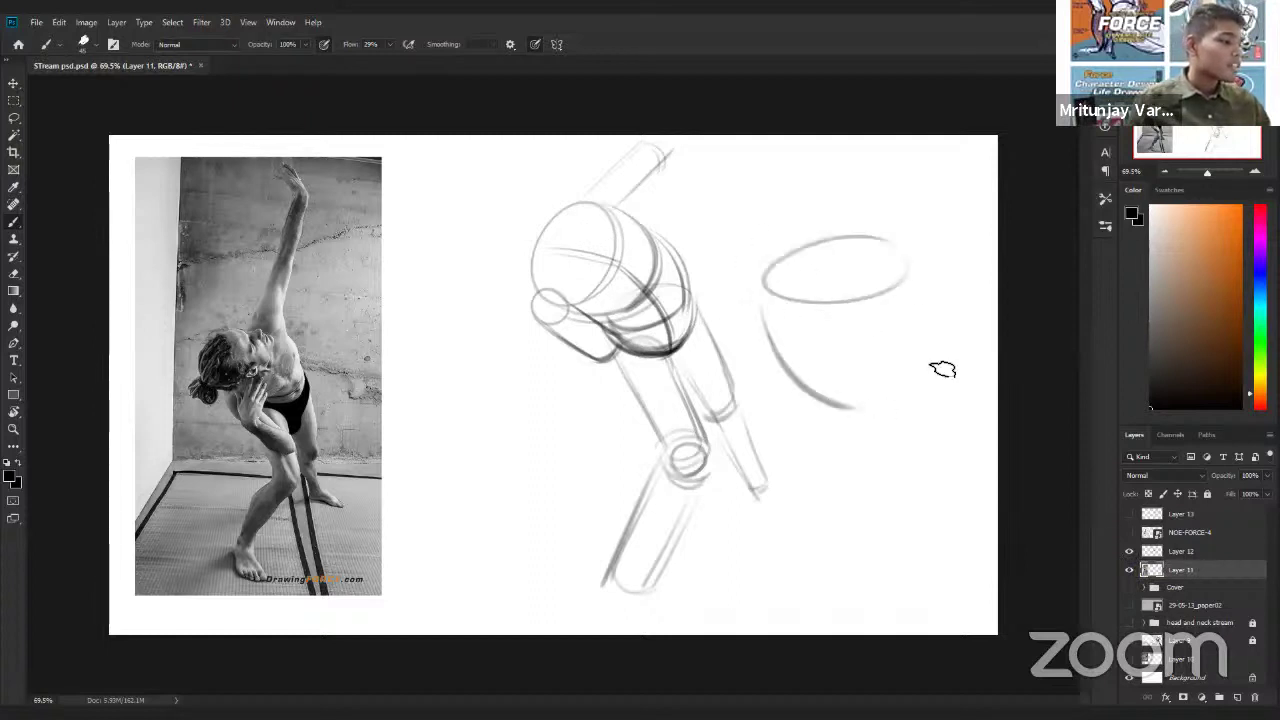
pyautogui.moveTo(763, 304); pyautogui.dragTo(906, 400)
pyautogui.moveTo(918, 280); pyautogui.dragTo(866, 407)
pyautogui.moveTo(921, 308); pyautogui.dragTo(865, 419)
pyautogui.moveTo(863, 320); pyautogui.dragTo(869, 410)
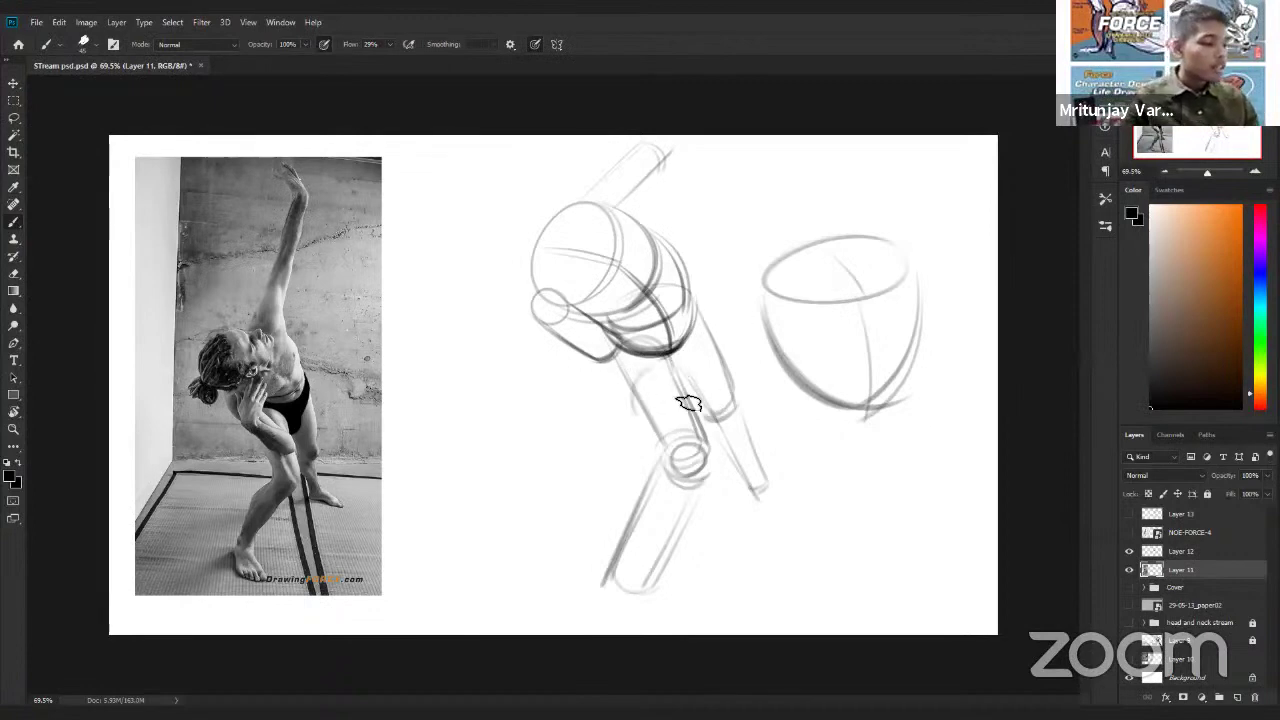
# Step: Draw curved cross-contour lines down both thighs of the structural figure sketch
pyautogui.moveTo(689, 403); pyautogui.dragTo(675, 459)
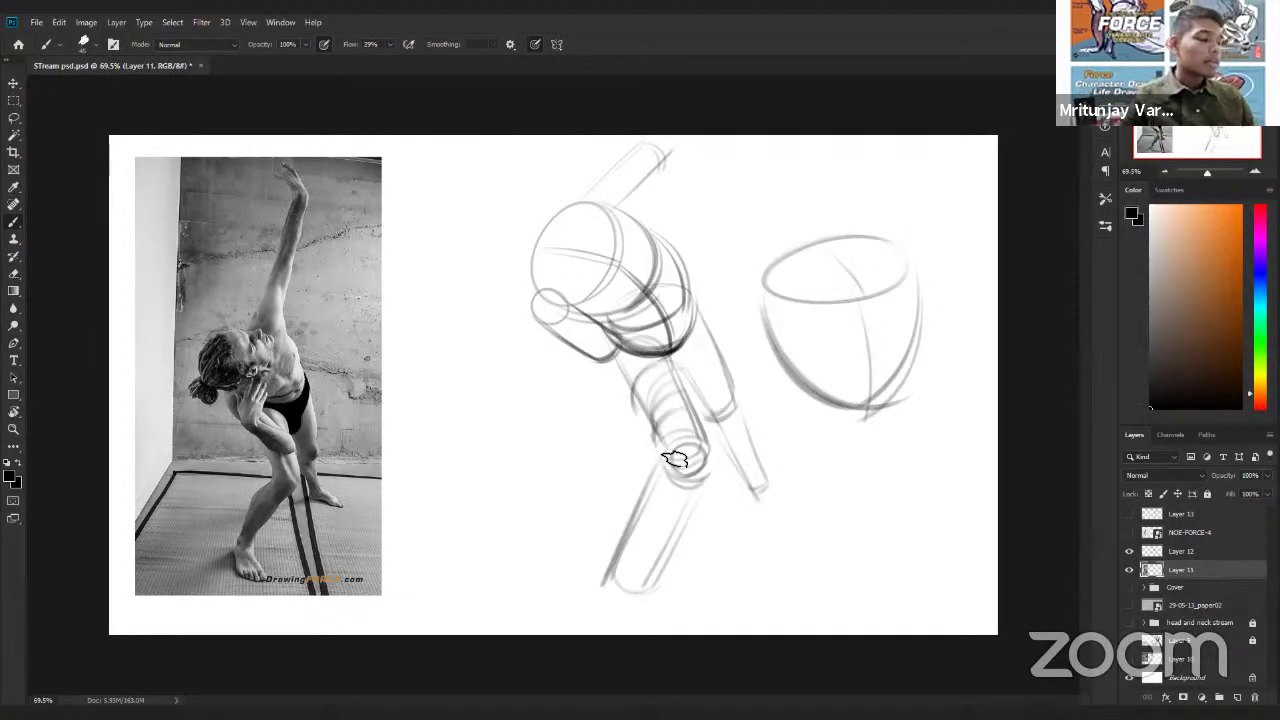
pyautogui.moveTo(700, 340)
pyautogui.mouseDown()
pyautogui.moveTo(696, 395)
pyautogui.moveTo(684, 400)
pyautogui.mouseUp()
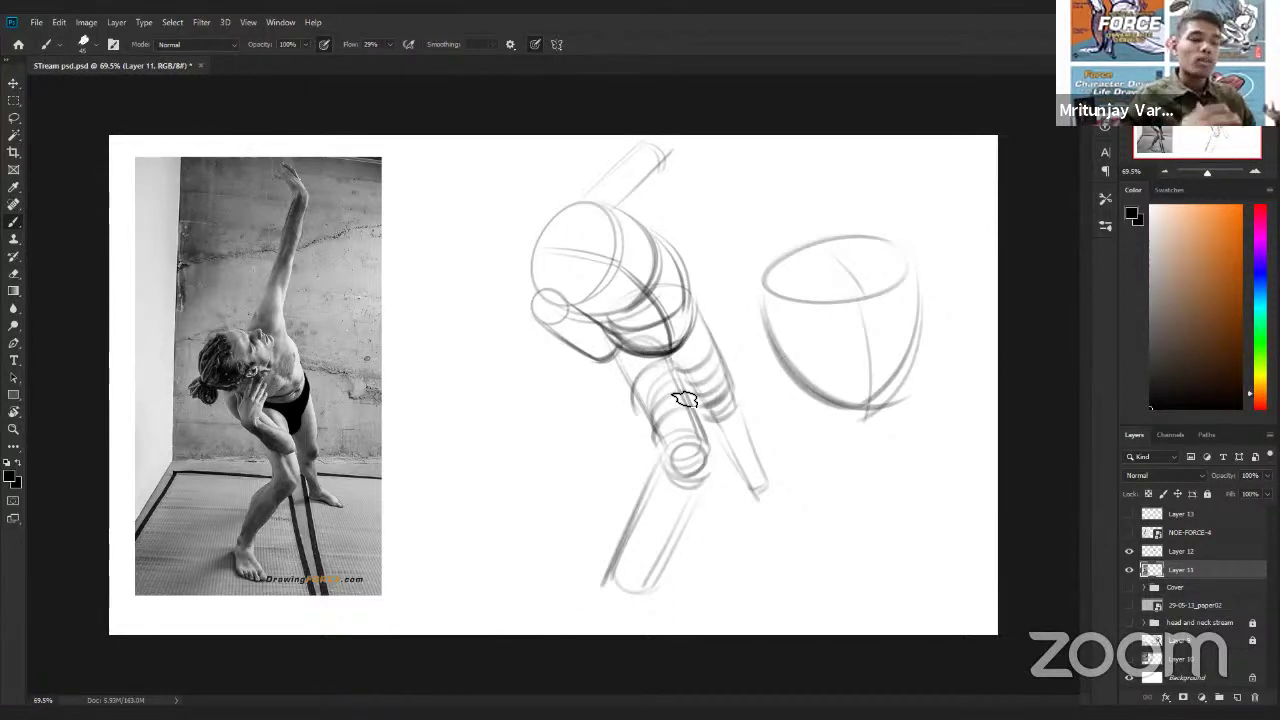
# Step: Hide Layer 12 and toggle Layer 11 off and on to check which strokes it contains
pyautogui.click(1130, 569)
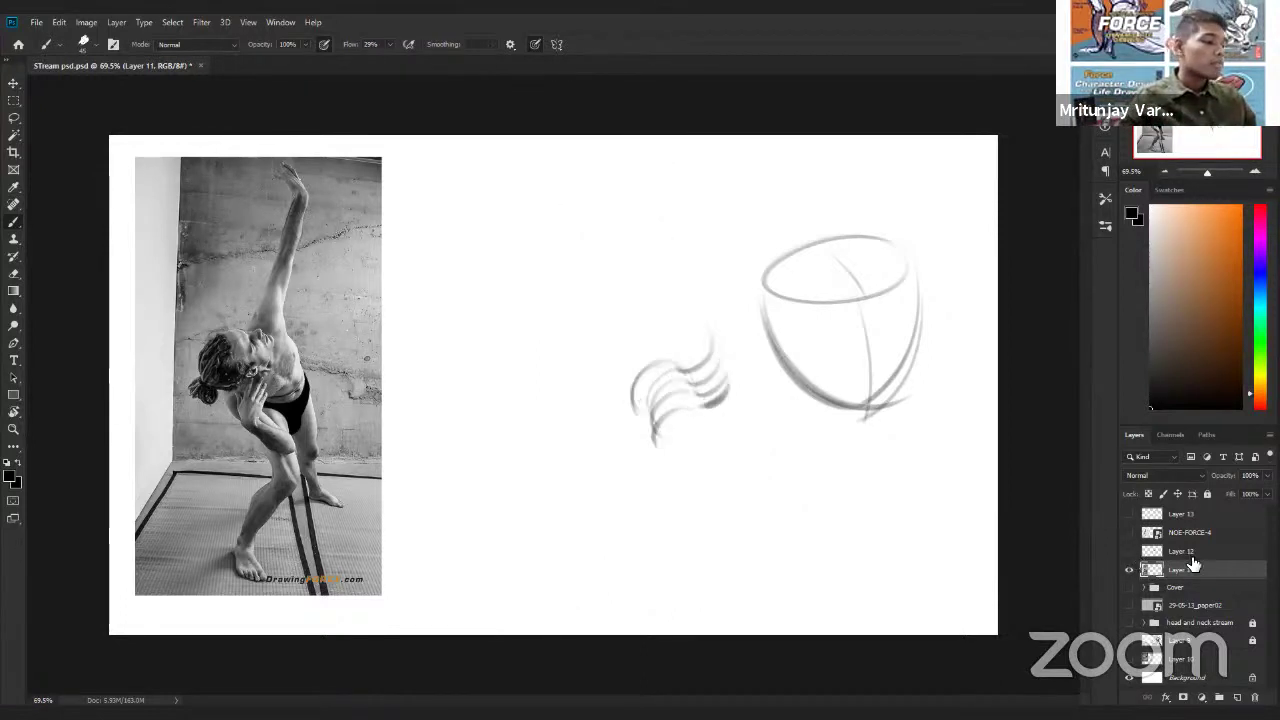
pyautogui.click(1129, 575)
pyautogui.click(1129, 575)
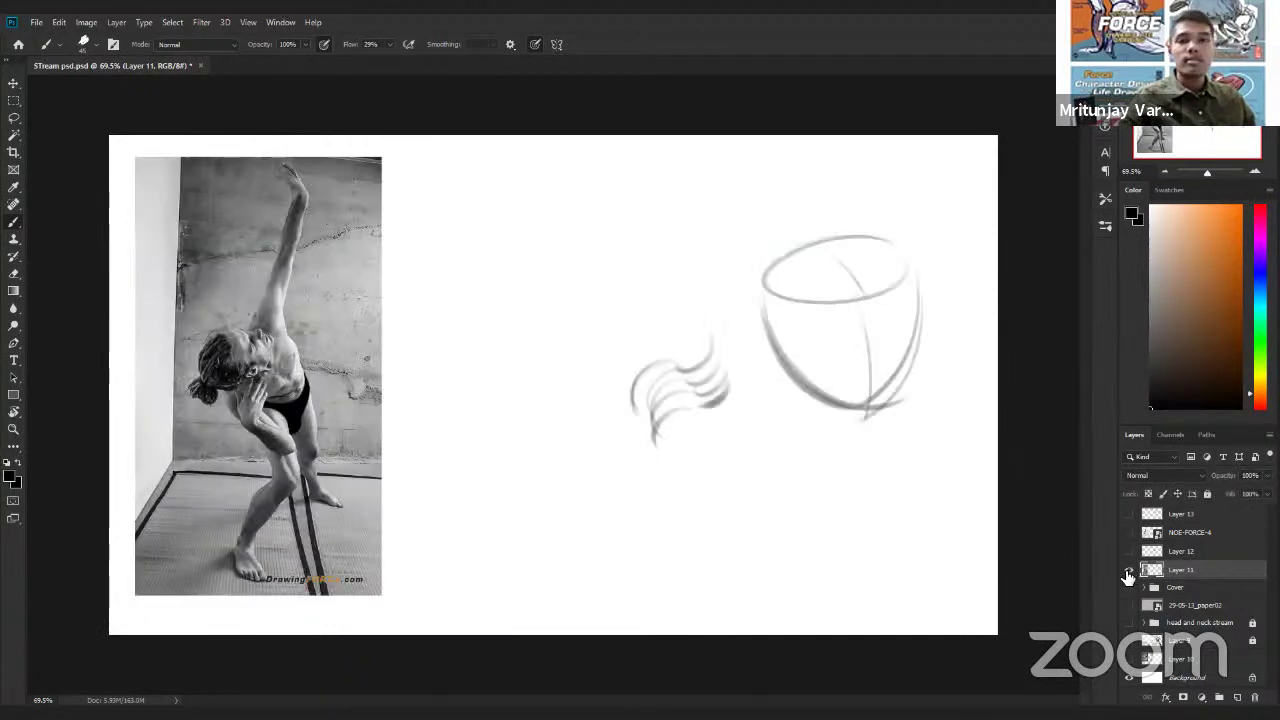
pyautogui.click(1129, 575)
pyautogui.click(1129, 574)
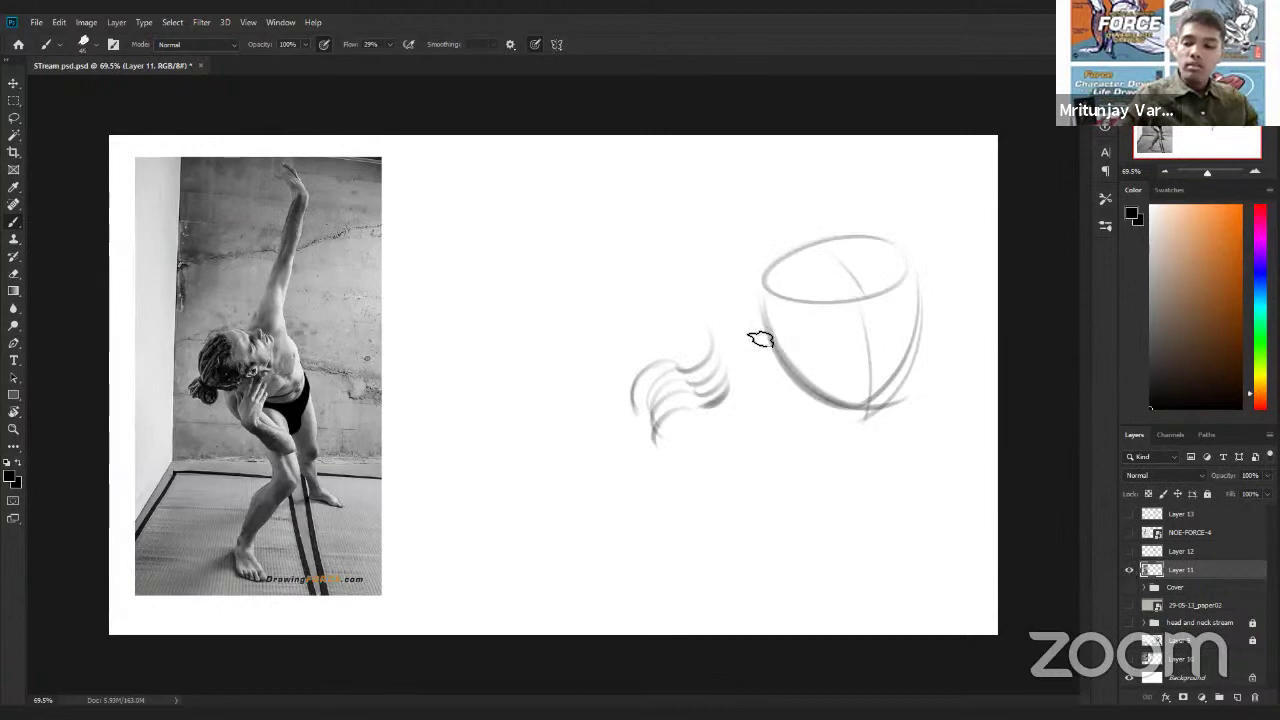
# Step: Select the cup sketch and the contour strokes on Layer 11 with the Lasso tool, delete them and deselect
pyautogui.press('l')
pyautogui.moveTo(672, 234)
pyautogui.mouseDown()
pyautogui.moveTo(954, 334)
pyautogui.moveTo(674, 232)
pyautogui.mouseUp()
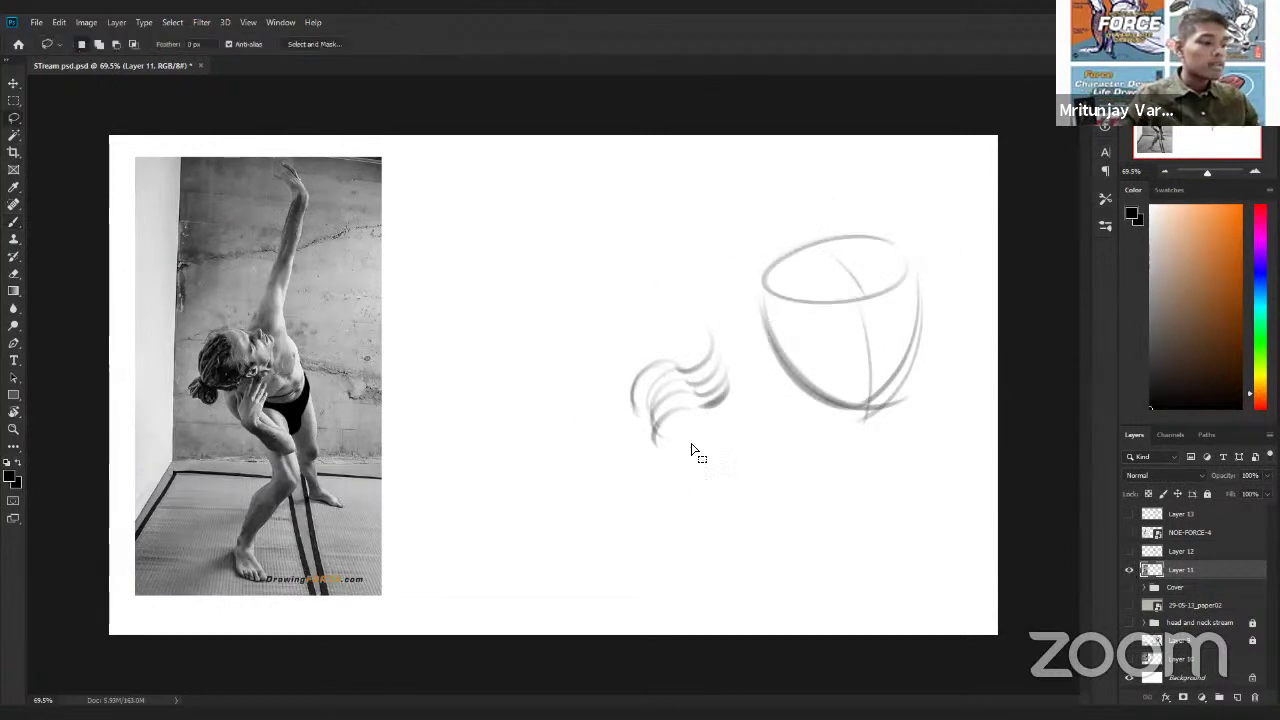
pyautogui.press('Delete')
pyautogui.hotkey('ctrl', 'd')
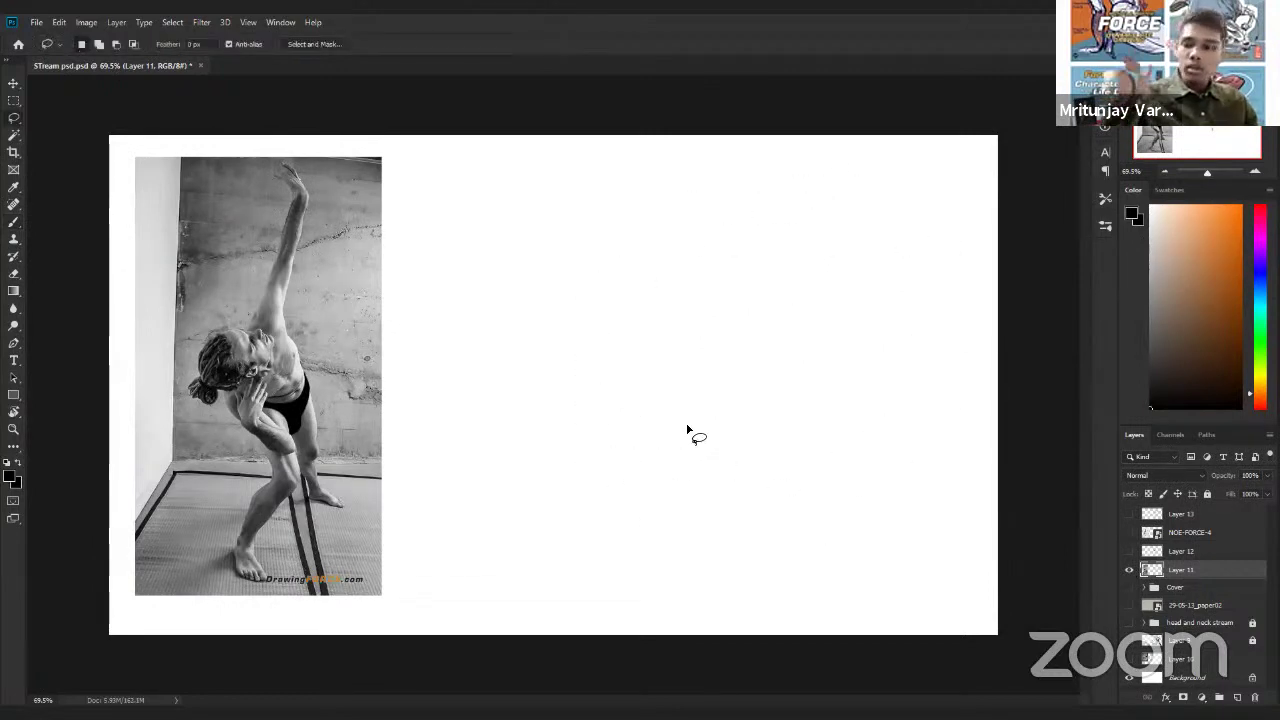
# Step: With the Brush tool, draw a large arched upper edge and a curved side edge beside the reference photo
pyautogui.press('b')
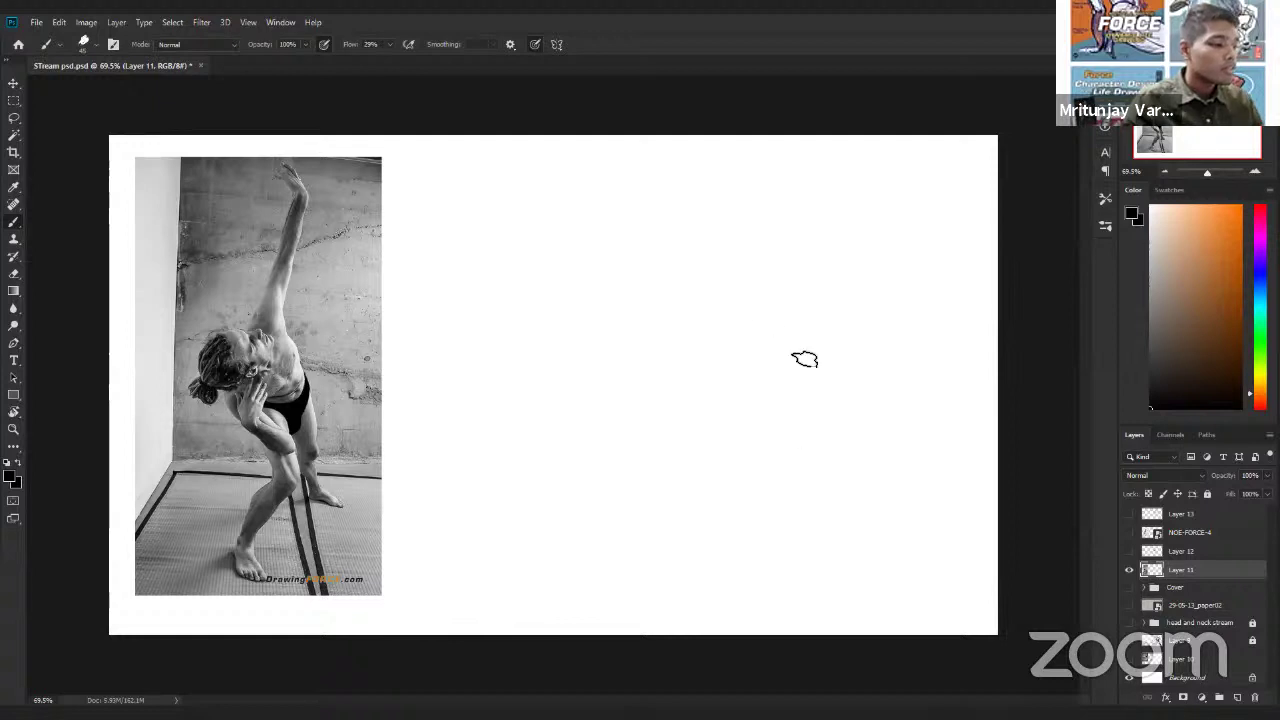
pyautogui.moveTo(798, 348); pyautogui.dragTo(510, 283)
pyautogui.moveTo(740, 302)
pyautogui.mouseDown()
pyautogui.moveTo(523, 277)
pyautogui.moveTo(744, 284)
pyautogui.mouseUp()
pyautogui.moveTo(512, 274)
pyautogui.mouseDown()
pyautogui.moveTo(764, 332)
pyautogui.moveTo(790, 326)
pyautogui.mouseUp()
pyautogui.moveTo(512, 274); pyautogui.dragTo(498, 479)
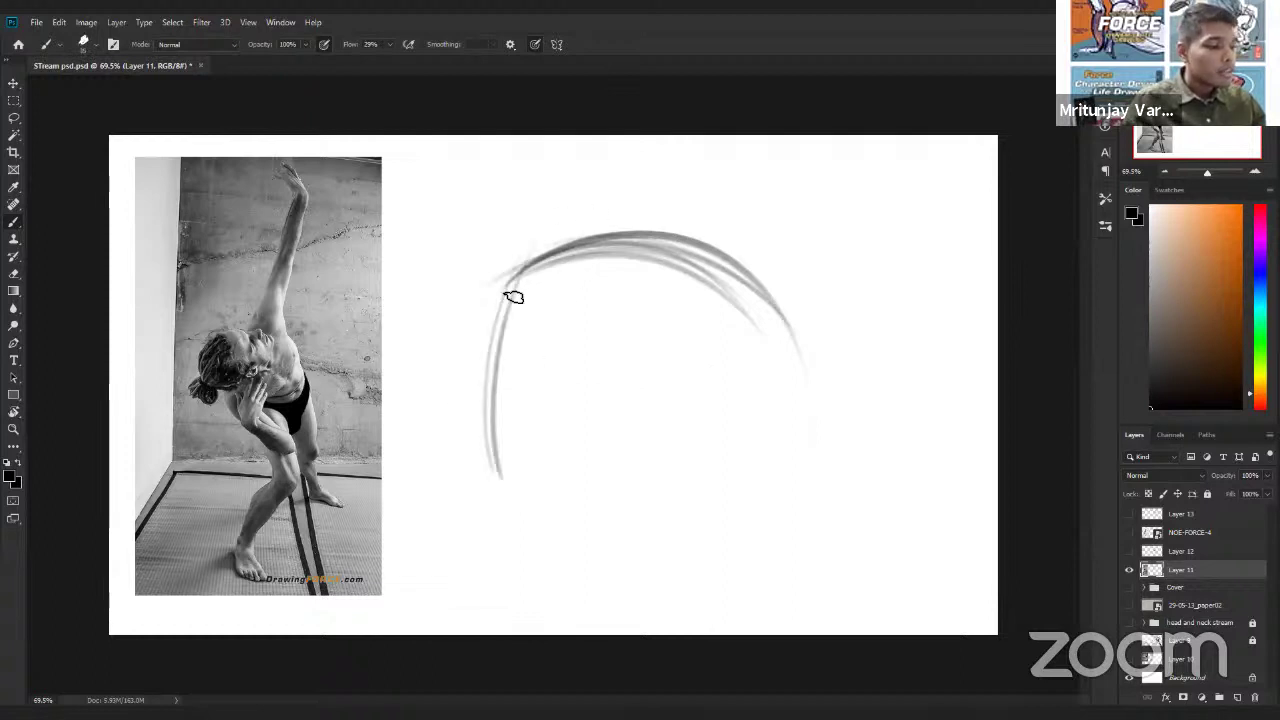
pyautogui.moveTo(540, 236); pyautogui.dragTo(502, 496)
# Step: Extend the large form with a slanted lower line, inner and outer curves opposite the first side, and a rounded base joining them
pyautogui.moveTo(710, 482)
pyautogui.mouseDown()
pyautogui.moveTo(548, 447)
pyautogui.moveTo(558, 452)
pyautogui.mouseUp()
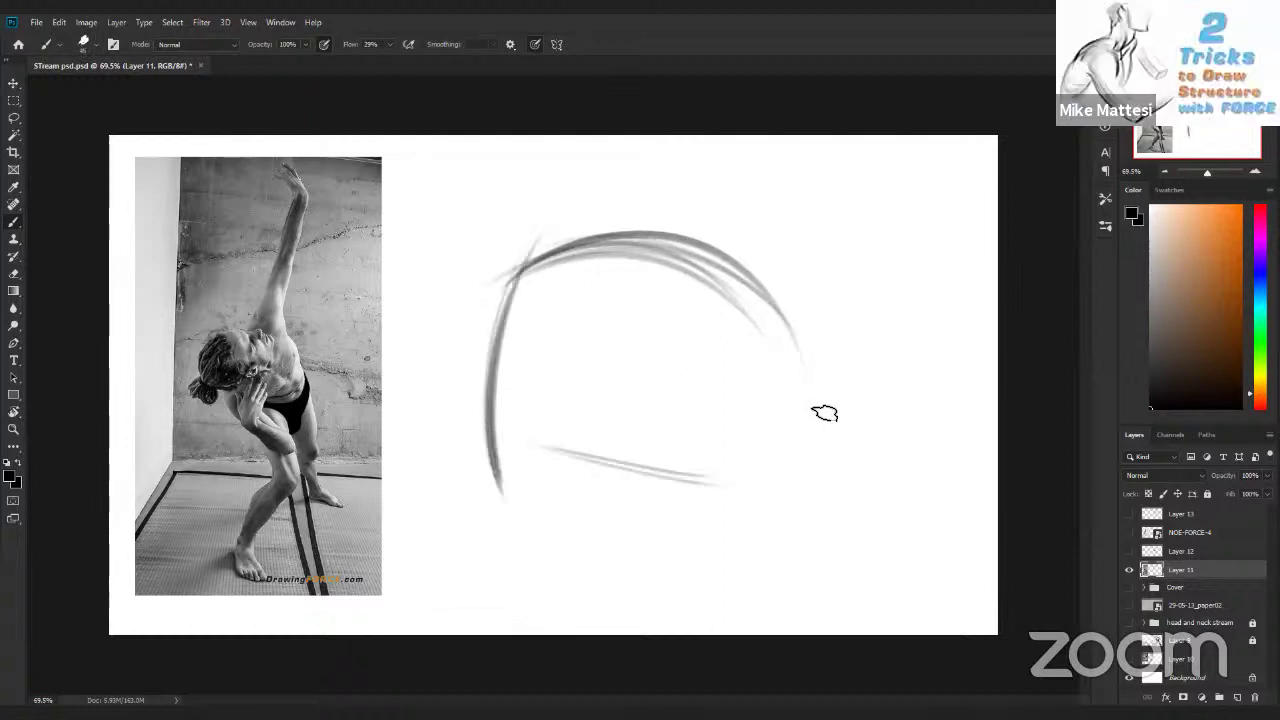
pyautogui.moveTo(752, 325); pyautogui.dragTo(652, 488)
pyautogui.moveTo(757, 362)
pyautogui.mouseDown()
pyautogui.moveTo(664, 483)
pyautogui.moveTo(756, 418)
pyautogui.mouseUp()
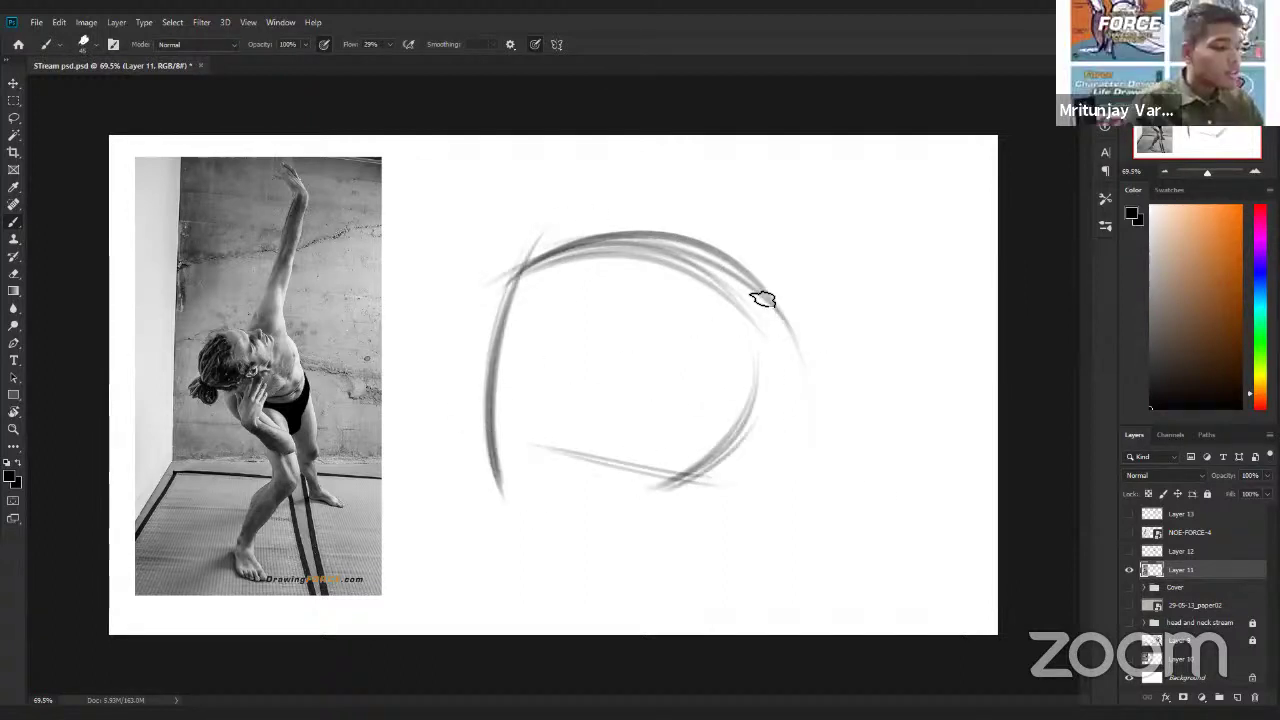
pyautogui.moveTo(768, 301)
pyautogui.mouseDown()
pyautogui.moveTo(810, 478)
pyautogui.moveTo(771, 514)
pyautogui.mouseUp()
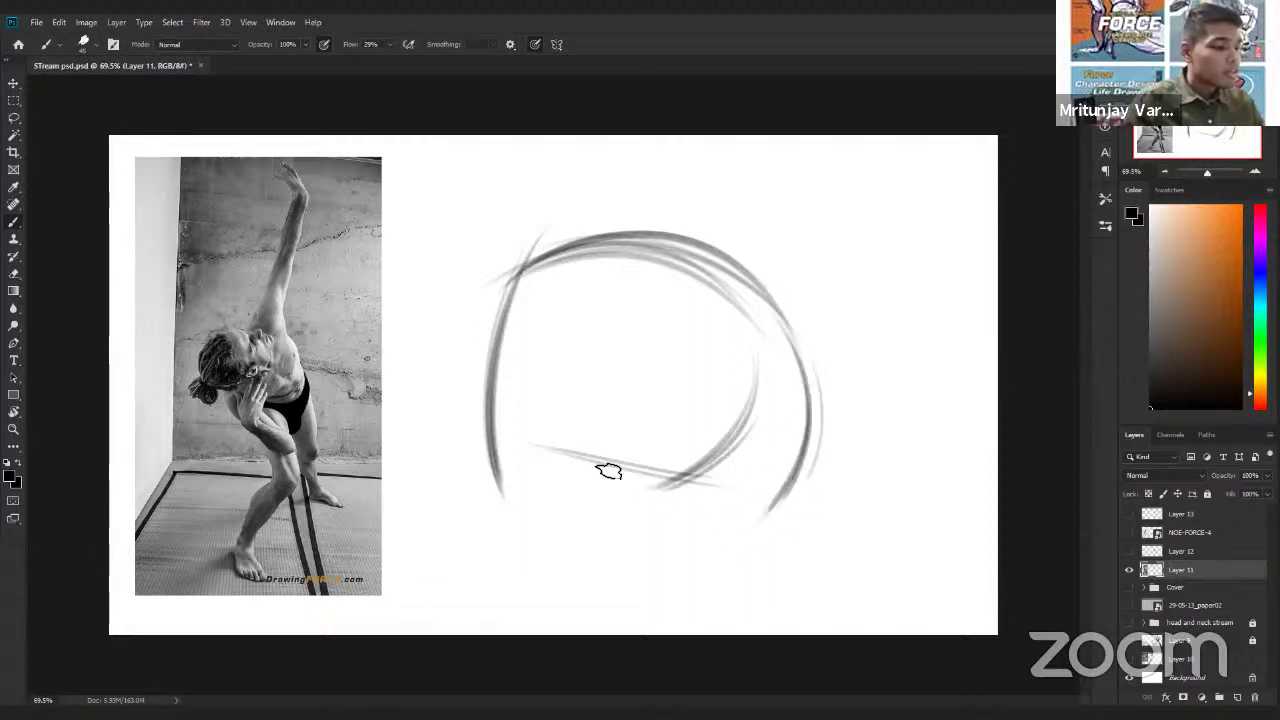
pyautogui.moveTo(655, 512)
pyautogui.mouseDown()
pyautogui.moveTo(826, 490)
pyautogui.moveTo(660, 503)
pyautogui.mouseUp()
pyautogui.moveTo(815, 482); pyautogui.dragTo(645, 486)
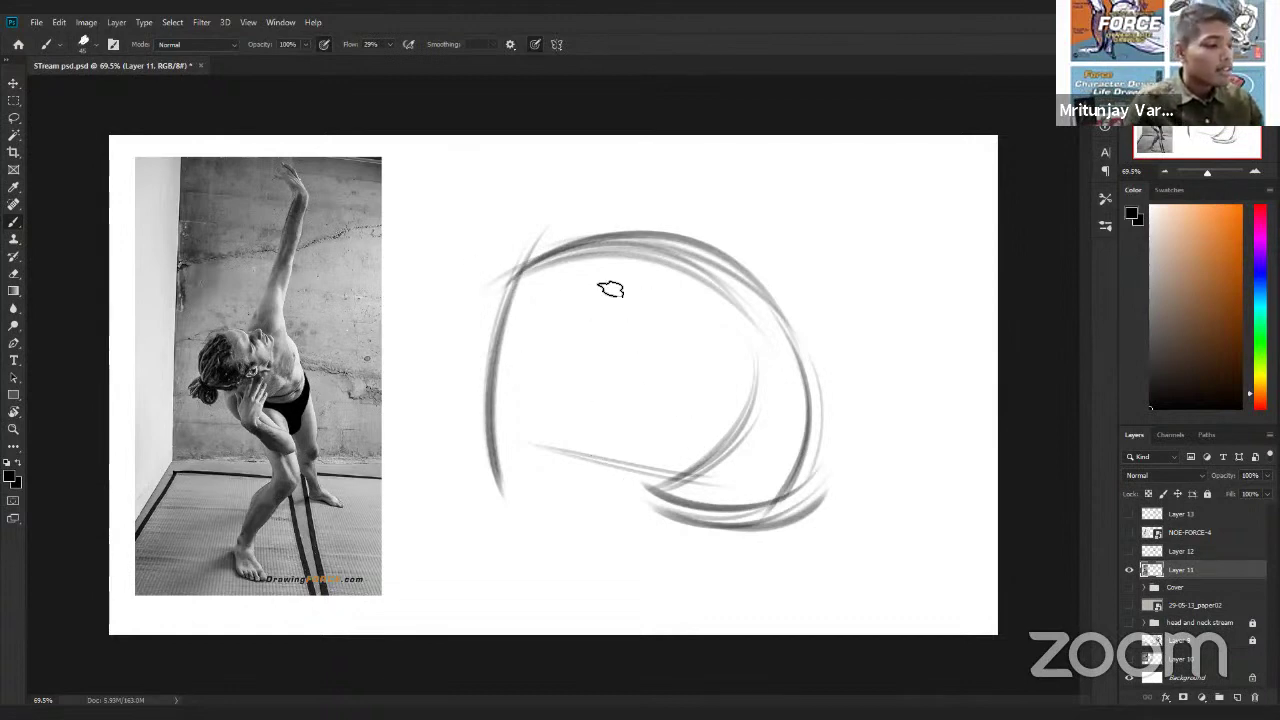
# Step: Divide the large form with a short upper edge, a slanted double divider, a lower line and an inner curve near the rounded end
pyautogui.moveTo(622, 280)
pyautogui.mouseDown()
pyautogui.moveTo(545, 257)
pyautogui.moveTo(640, 286)
pyautogui.mouseUp()
pyautogui.moveTo(566, 504); pyautogui.dragTo(624, 278)
pyautogui.moveTo(634, 292)
pyautogui.mouseDown()
pyautogui.moveTo(576, 490)
pyautogui.moveTo(612, 346)
pyautogui.mouseUp()
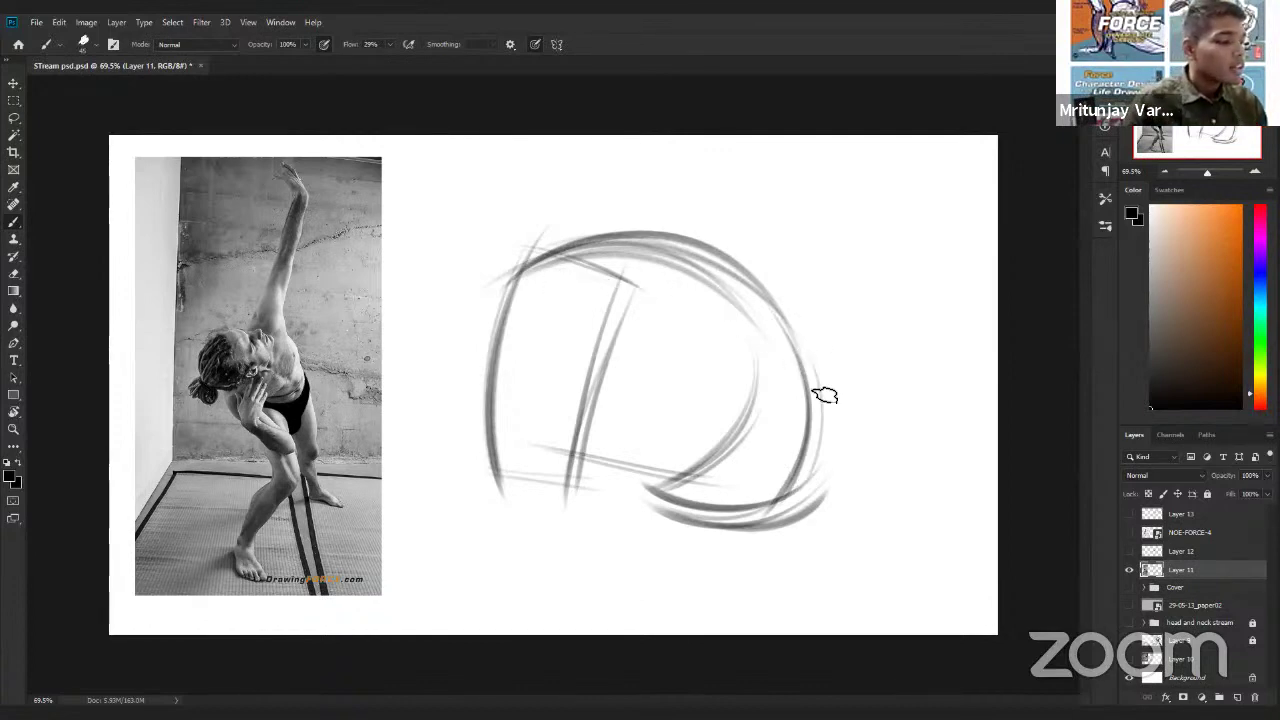
pyautogui.moveTo(642, 280)
pyautogui.mouseDown()
pyautogui.moveTo(790, 336)
pyautogui.moveTo(660, 469)
pyautogui.mouseUp()
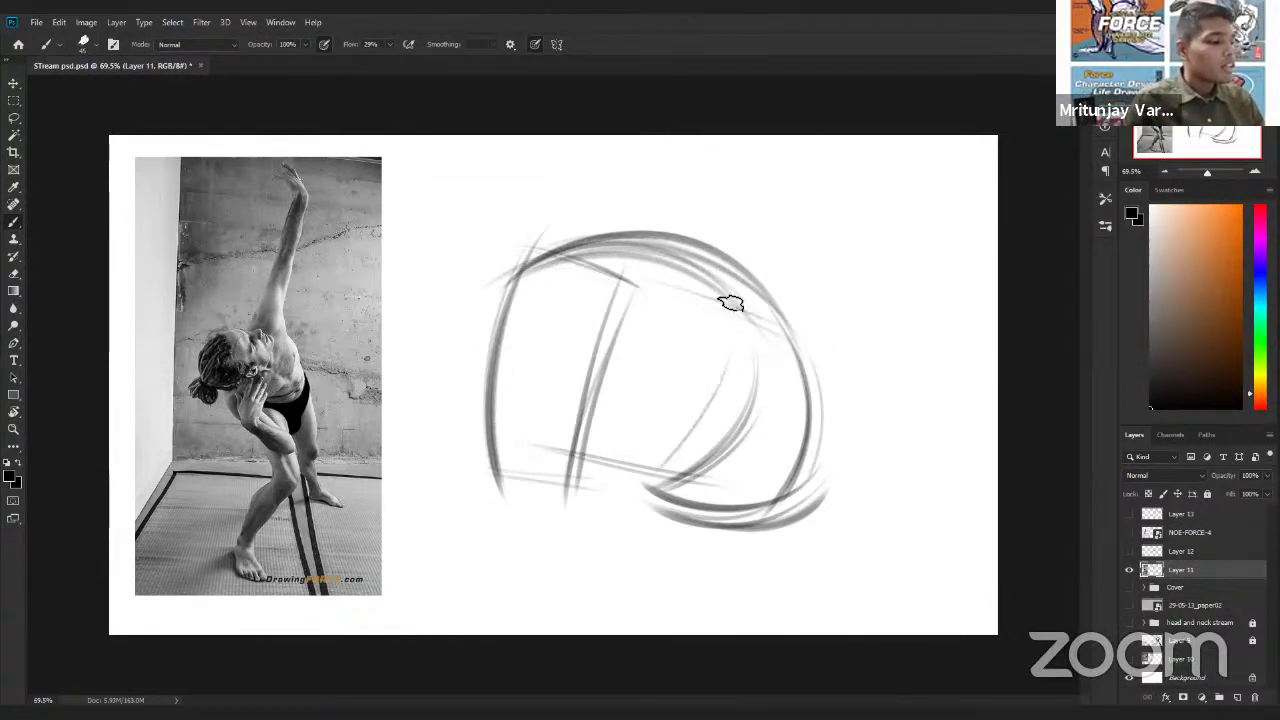
pyautogui.moveTo(732, 338); pyautogui.dragTo(638, 491)
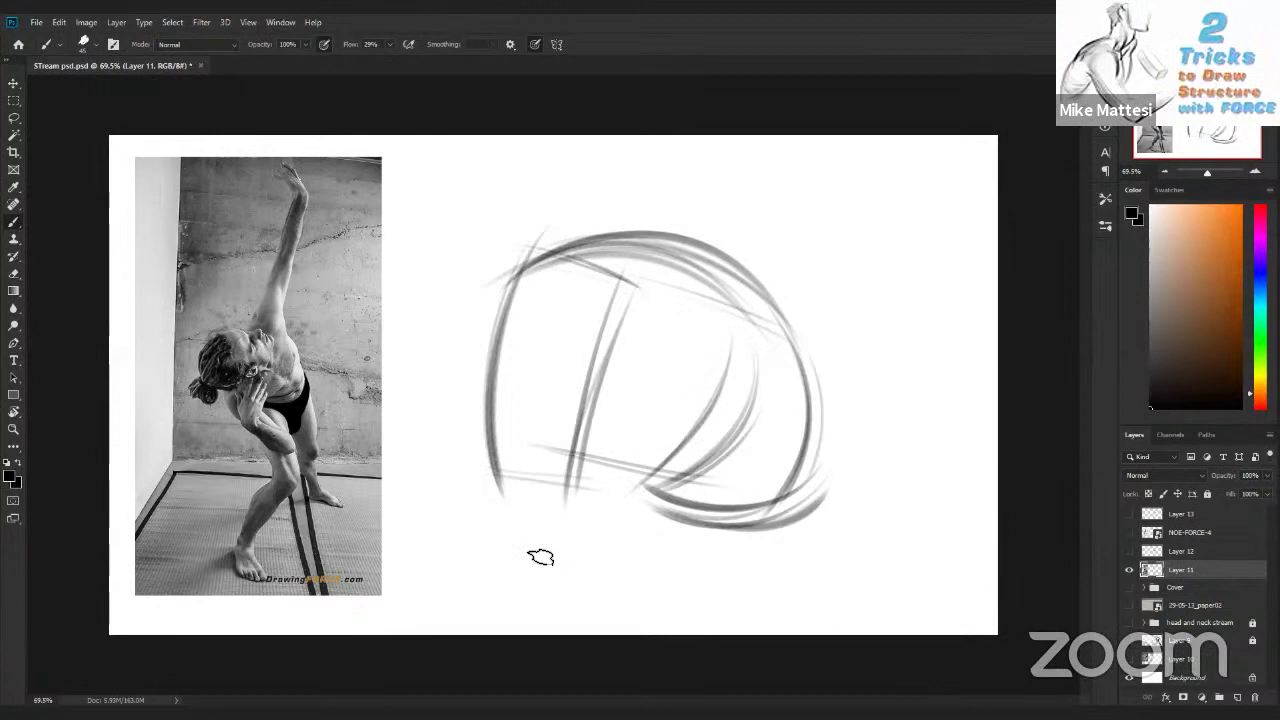
# Step: Draw a small upright box outline with a curved top edge in the empty area beside the large form
pyautogui.moveTo(852, 340)
pyautogui.mouseDown()
pyautogui.moveTo(840, 190)
pyautogui.moveTo(936, 184)
pyautogui.mouseUp()
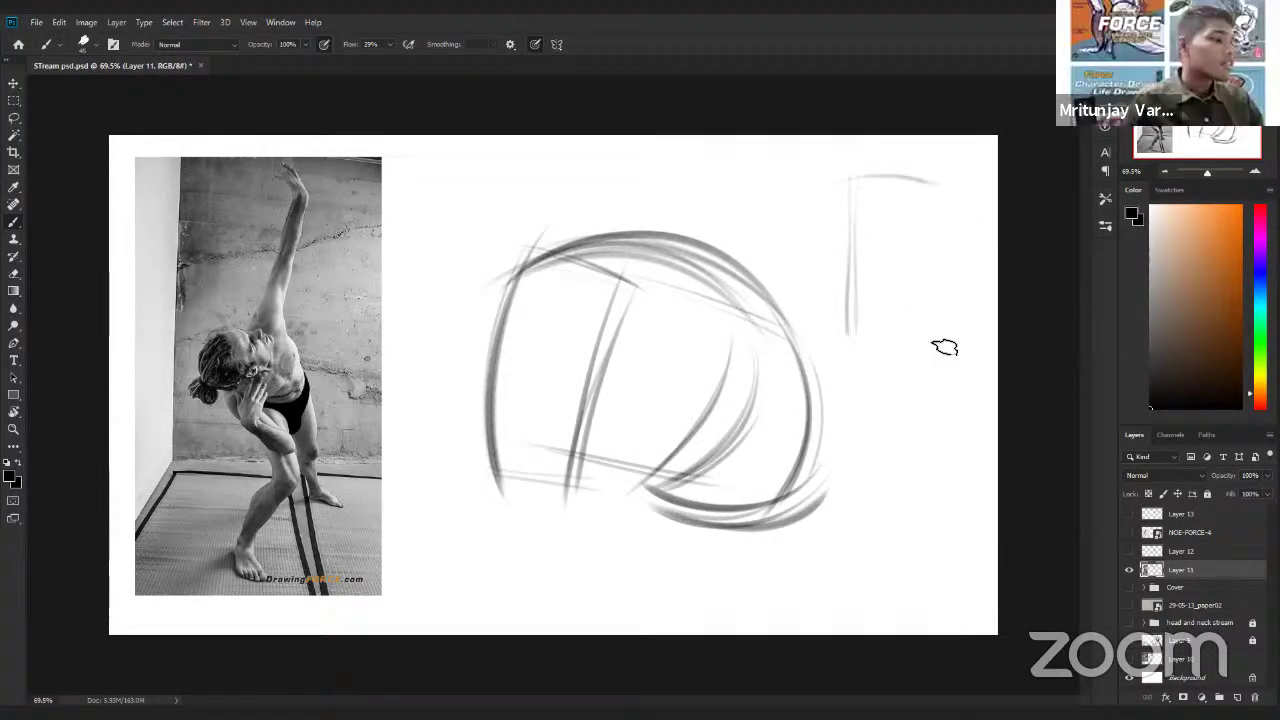
pyautogui.moveTo(946, 330); pyautogui.dragTo(946, 180)
pyautogui.moveTo(848, 300); pyautogui.dragTo(958, 306)
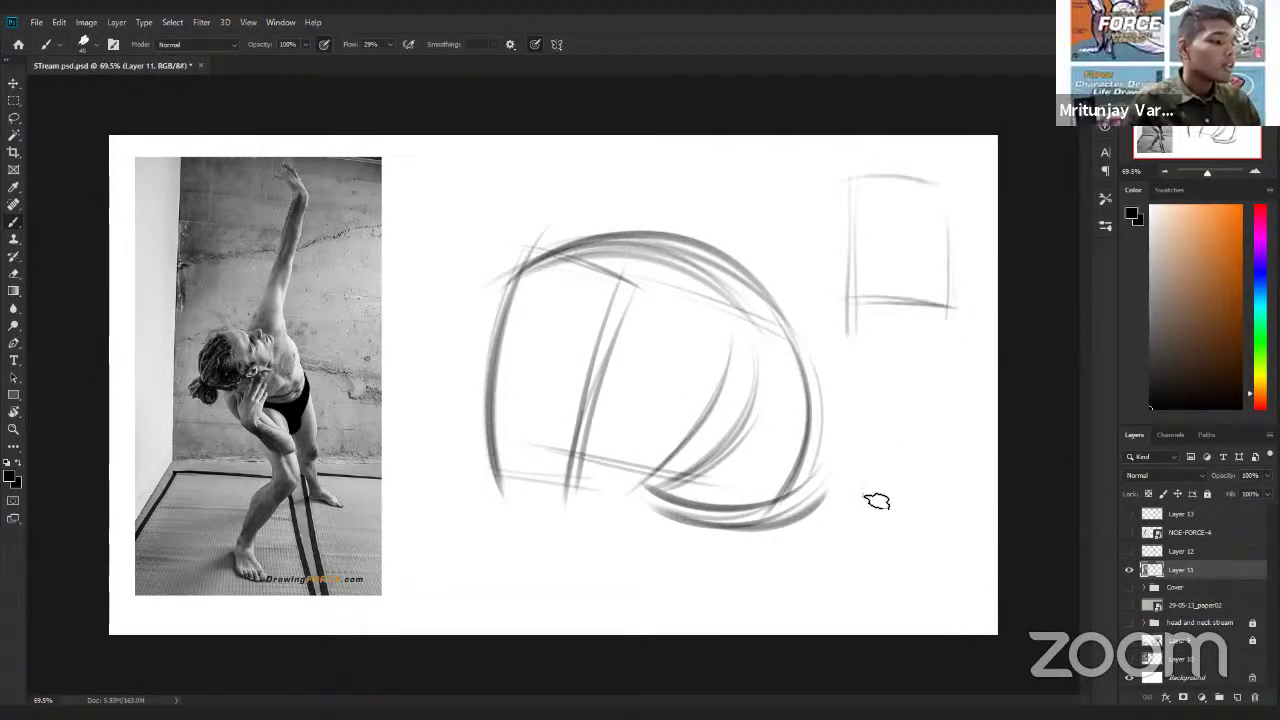
pyautogui.moveTo(870, 495); pyautogui.dragTo(893, 343)
pyautogui.moveTo(893, 343); pyautogui.dragTo(970, 358)
pyautogui.moveTo(952, 490)
pyautogui.mouseDown()
pyautogui.moveTo(976, 380)
pyautogui.moveTo(952, 488)
pyautogui.mouseUp()
pyautogui.moveTo(853, 470); pyautogui.dragTo(956, 475)
pyautogui.moveTo(864, 480); pyautogui.dragTo(961, 479)
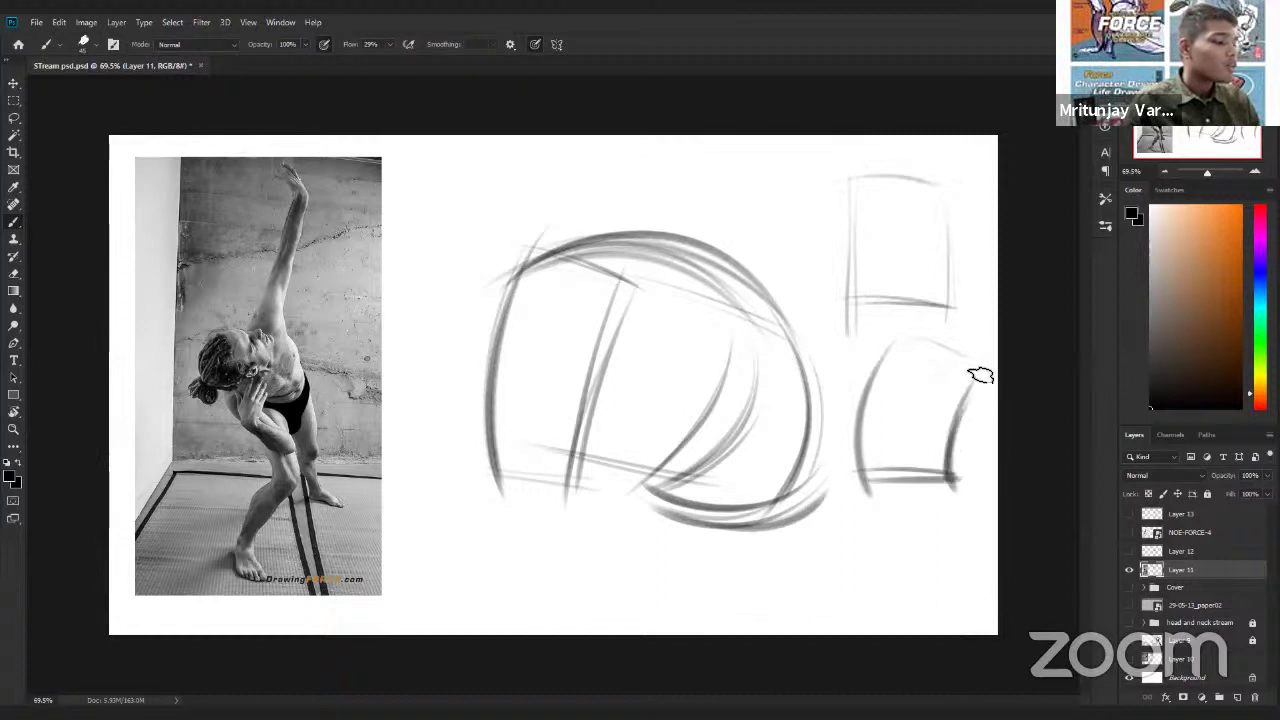
pyautogui.moveTo(981, 376); pyautogui.dragTo(968, 483)
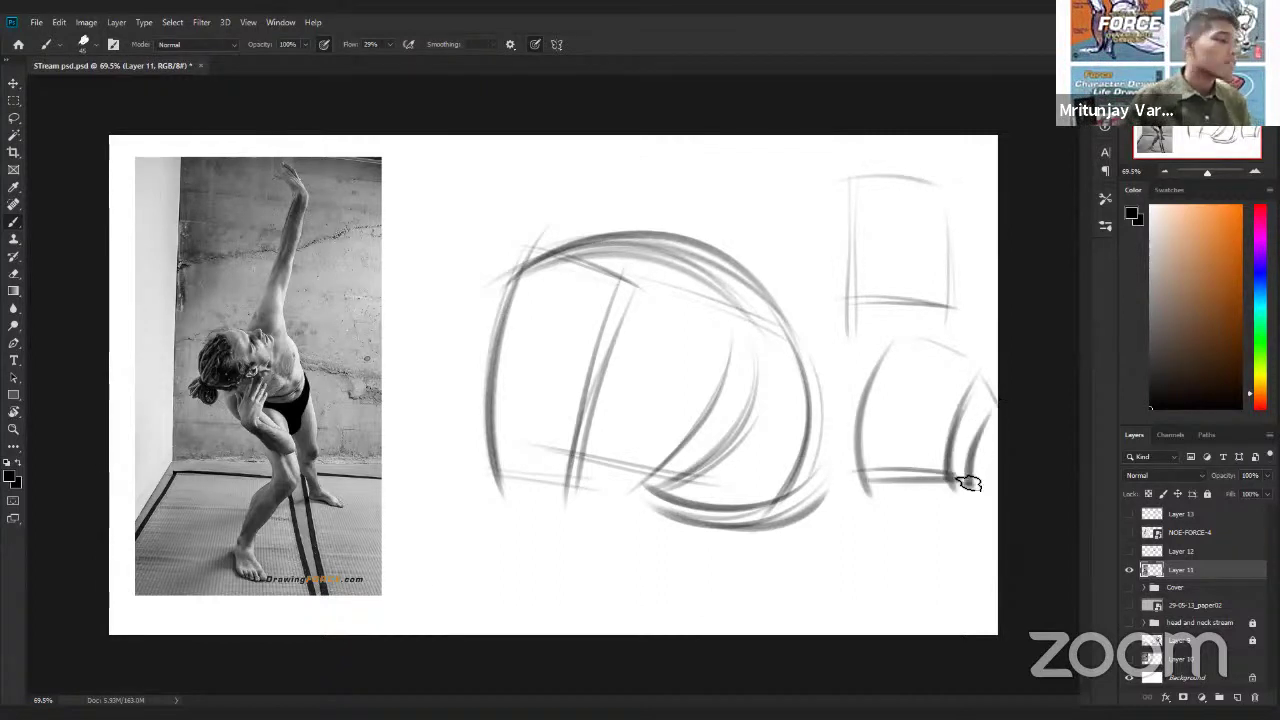
pyautogui.hotkey('ctrl', 'z')
pyautogui.hotkey('ctrl', 'z')
pyautogui.hotkey('ctrl', 'z')
pyautogui.hotkey('ctrl', 'z')
pyautogui.hotkey('ctrl', 'z')
pyautogui.hotkey('ctrl', 'z')
pyautogui.hotkey('ctrl', 'z')
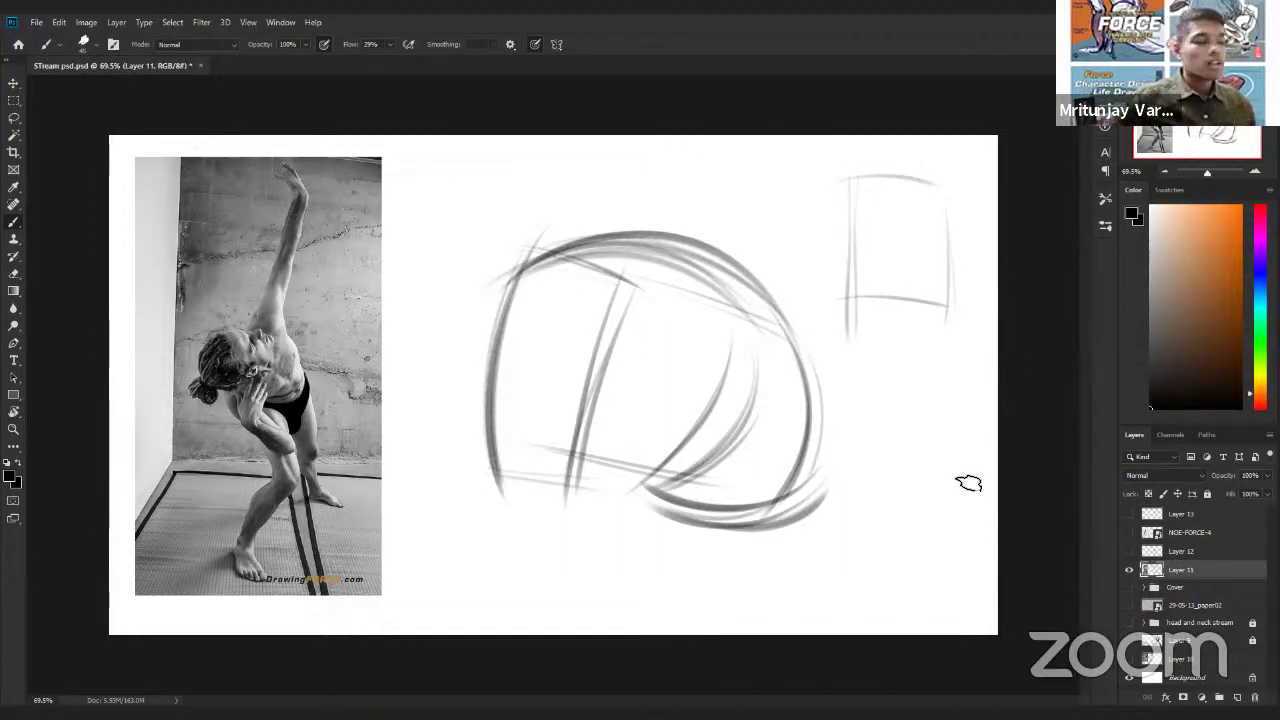
# Step: Draw a flat trapezoid block with a heavy base line below the small box
pyautogui.moveTo(862, 381)
pyautogui.mouseDown()
pyautogui.moveTo(972, 382)
pyautogui.moveTo(952, 425)
pyautogui.mouseUp()
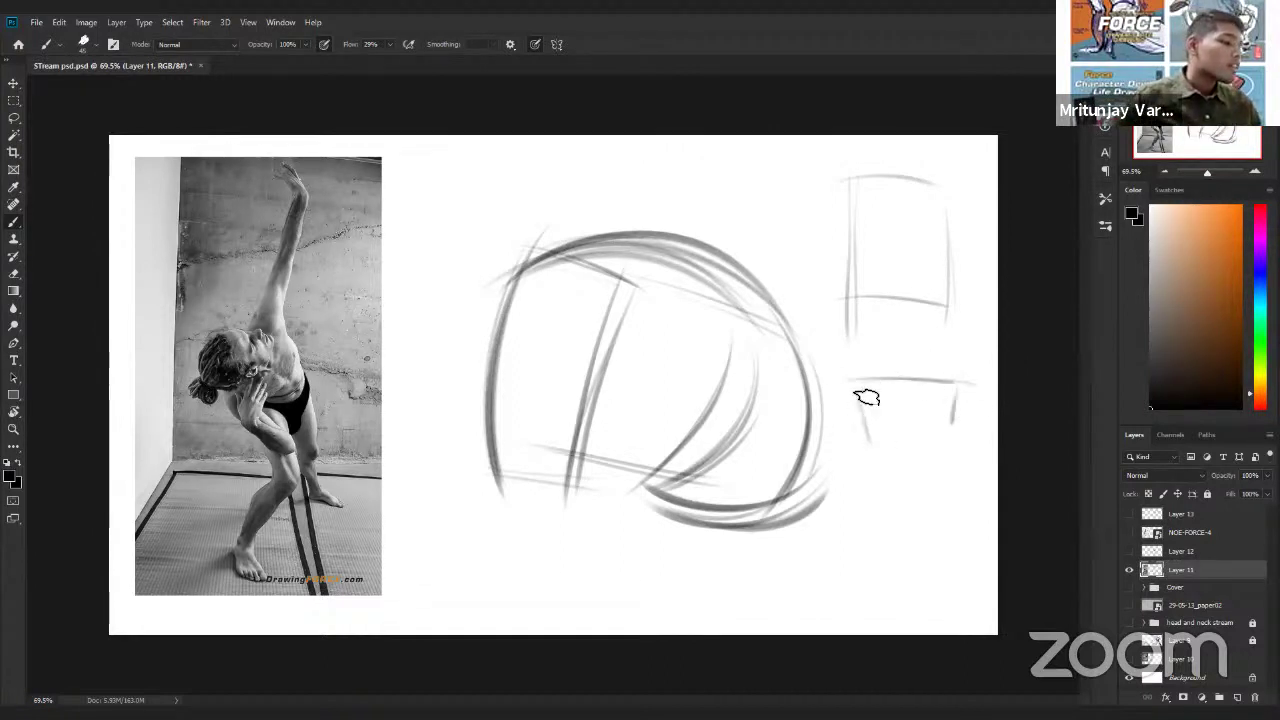
pyautogui.moveTo(862, 390); pyautogui.dragTo(850, 437)
pyautogui.moveTo(968, 430)
pyautogui.mouseDown()
pyautogui.moveTo(852, 431)
pyautogui.moveTo(968, 430)
pyautogui.mouseUp()
pyautogui.moveTo(948, 385); pyautogui.dragTo(966, 432)
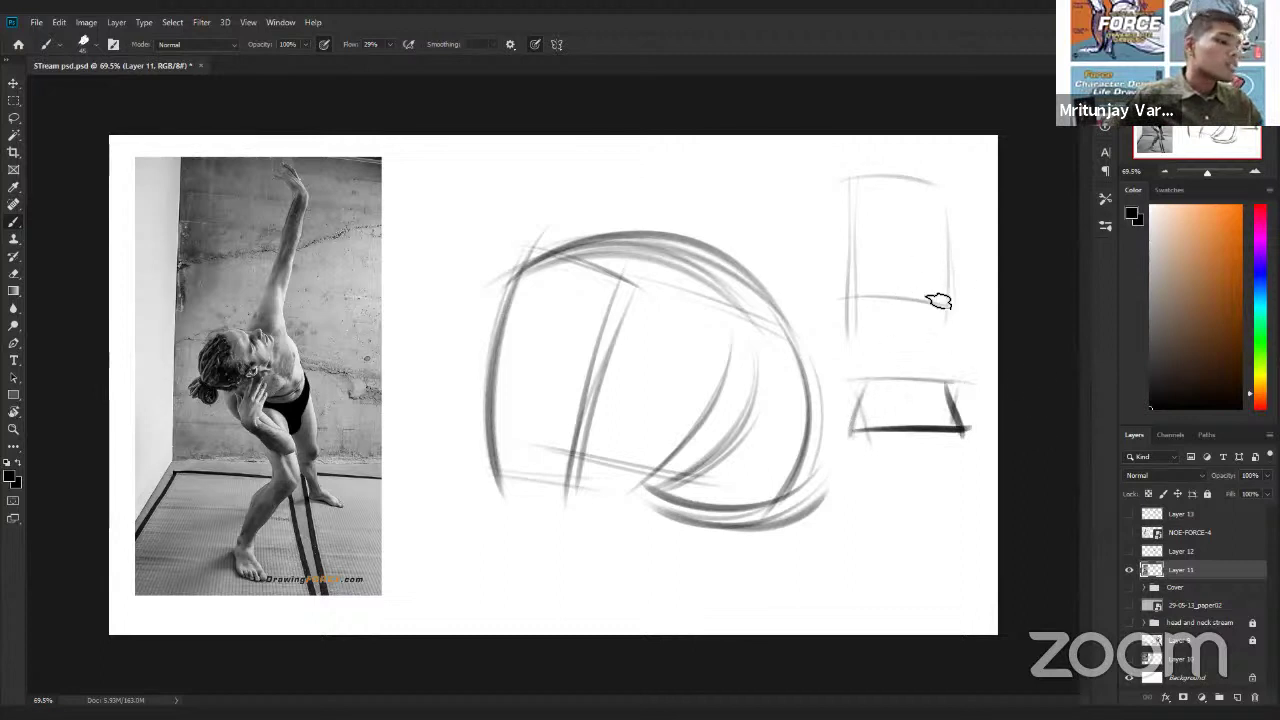
# Step: Draw a circle between the small box and the trapezoid, fill it with vertical and slanted hatching, and label both blocks "S"
pyautogui.moveTo(935, 390); pyautogui.dragTo(943, 351)
pyautogui.moveTo(905, 283); pyautogui.dragTo(906, 389)
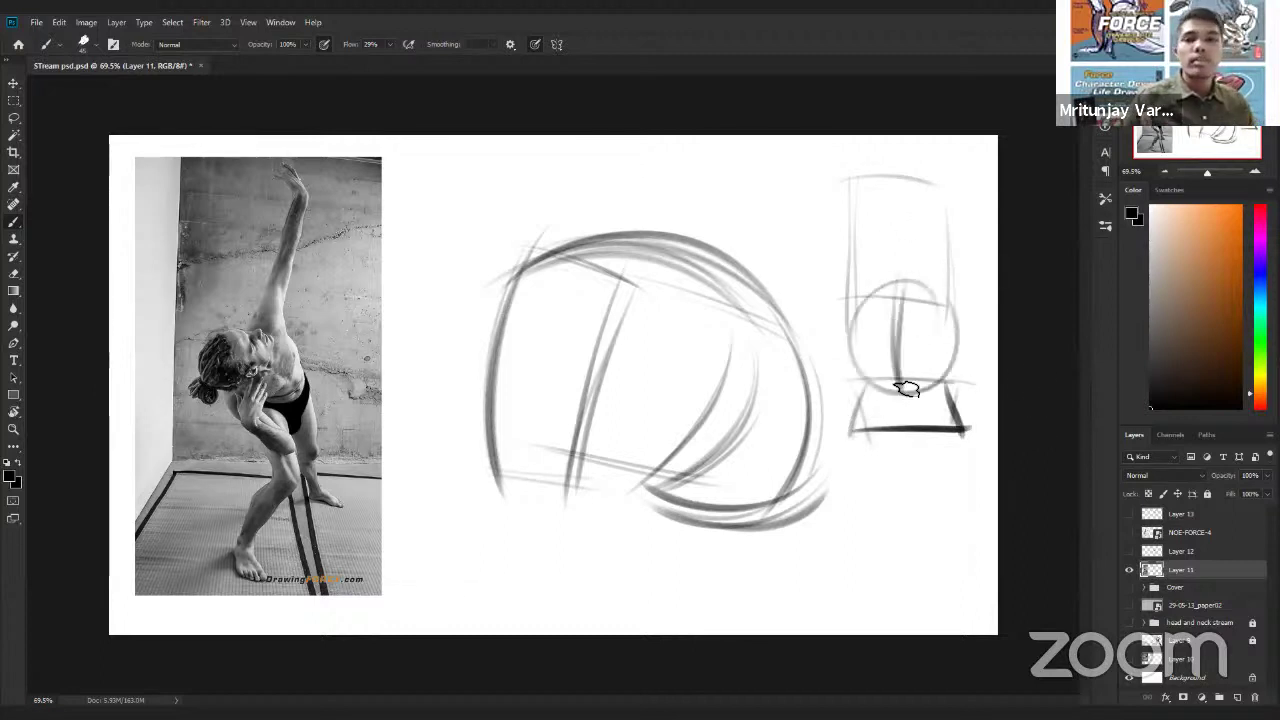
pyautogui.moveTo(868, 297); pyautogui.dragTo(869, 398)
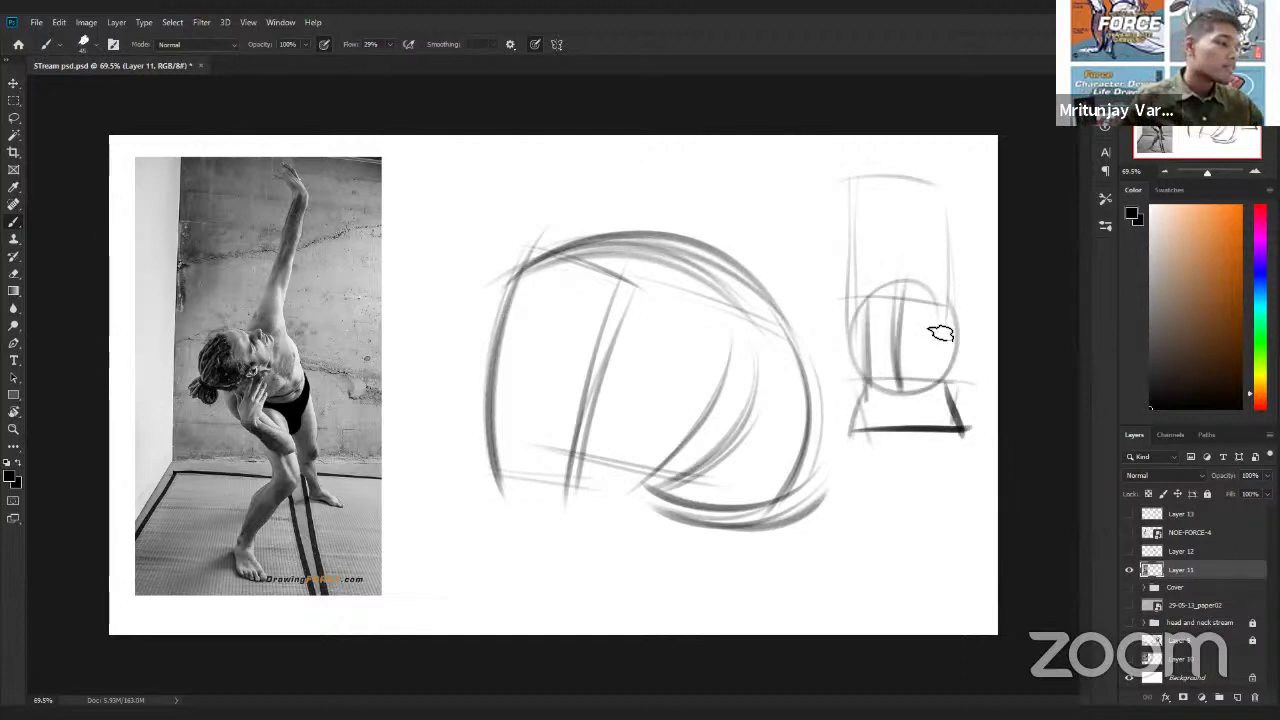
pyautogui.moveTo(941, 310); pyautogui.dragTo(941, 382)
pyautogui.moveTo(863, 338); pyautogui.dragTo(938, 305)
pyautogui.moveTo(938, 305)
pyautogui.mouseDown()
pyautogui.moveTo(856, 352)
pyautogui.moveTo(946, 362)
pyautogui.mouseUp()
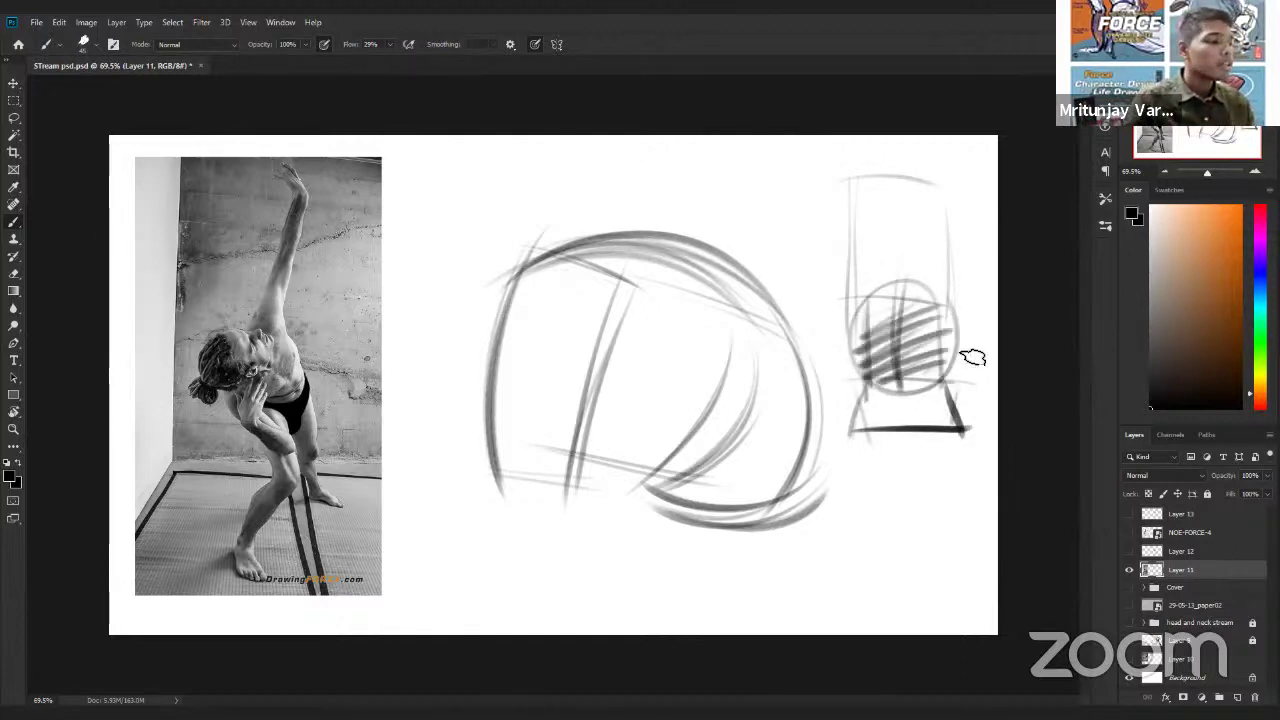
pyautogui.moveTo(900, 235); pyautogui.dragTo(891, 253)
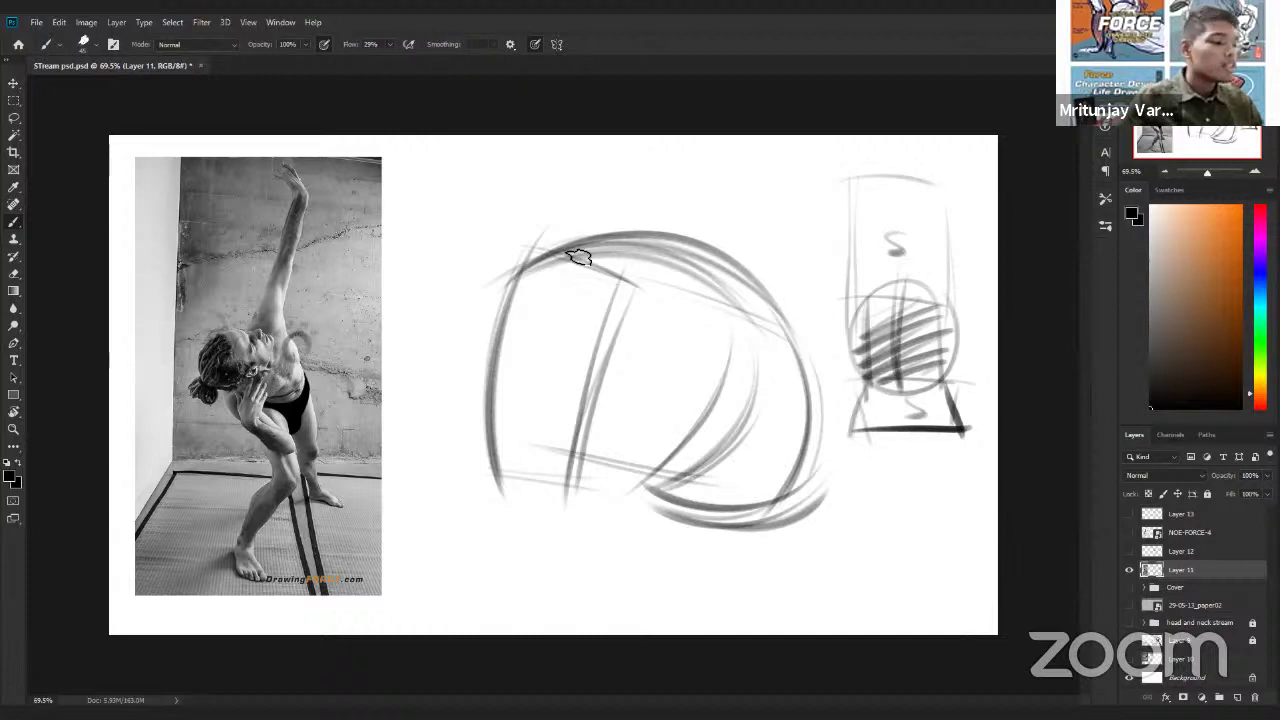
# Step: Strengthen the two slanted lines beneath the large form's arch and retrace the arch above them
pyautogui.moveTo(575, 255); pyautogui.dragTo(784, 310)
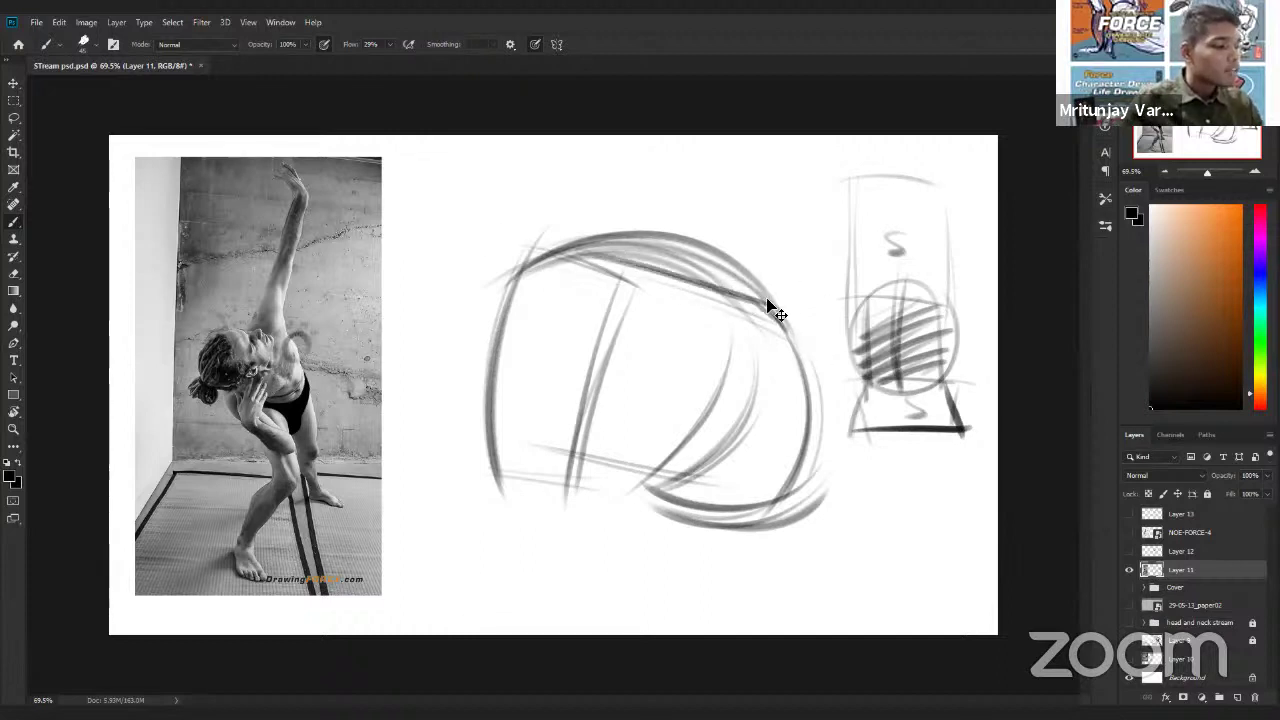
pyautogui.moveTo(602, 270); pyautogui.dragTo(797, 335)
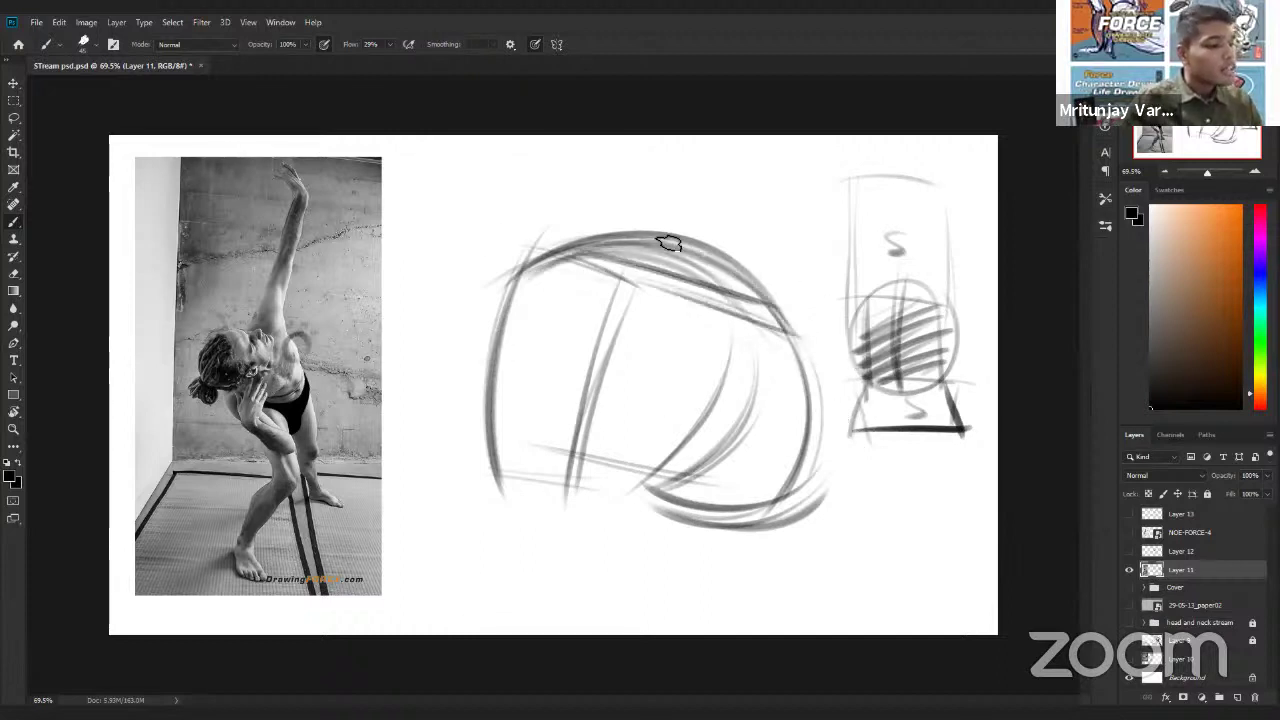
pyautogui.moveTo(668, 243)
pyautogui.mouseDown()
pyautogui.moveTo(583, 271)
pyautogui.moveTo(686, 263)
pyautogui.moveTo(686, 277)
pyautogui.moveTo(773, 303)
pyautogui.mouseUp()
pyautogui.hotkey('ctrl', 'z')
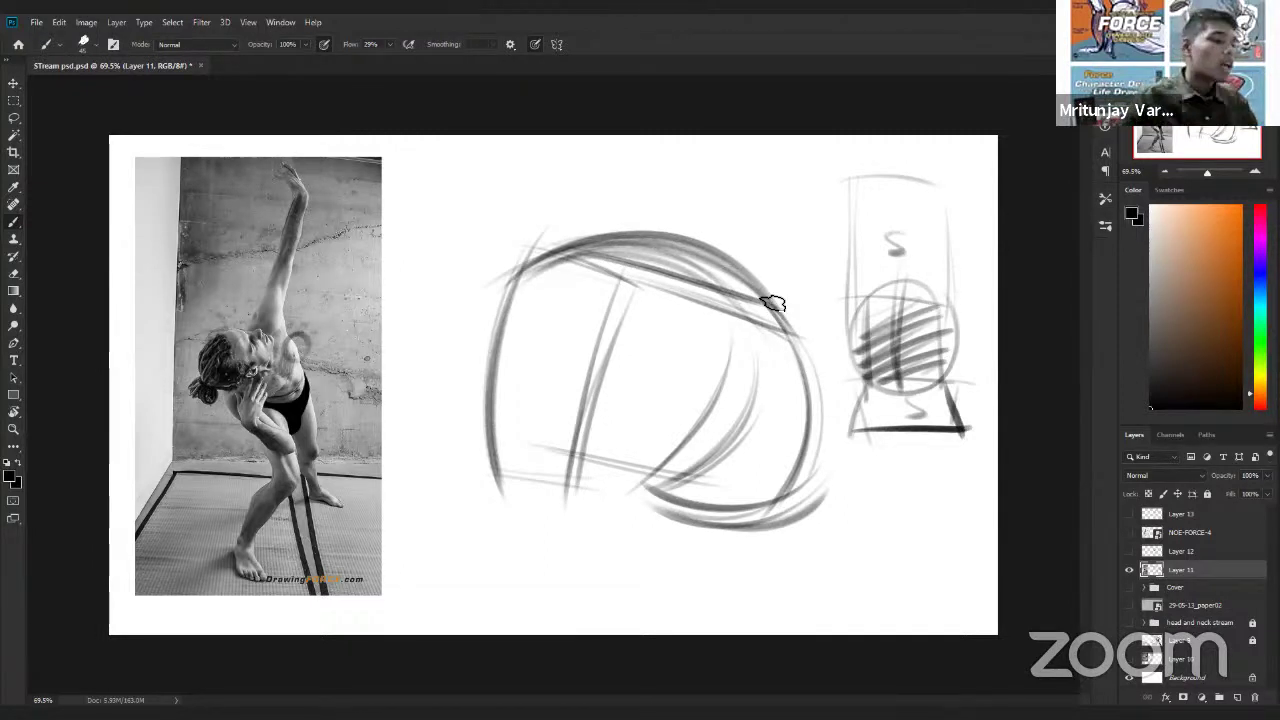
# Step: Select the small box, circle and trapezoid diagram with the Lasso tool, delete it and deselect
pyautogui.press('l')
pyautogui.moveTo(994, 240)
pyautogui.mouseDown()
pyautogui.moveTo(888, 136)
pyautogui.moveTo(1002, 335)
pyautogui.moveTo(977, 274)
pyautogui.moveTo(960, 286)
pyautogui.mouseUp()
pyautogui.press('Delete')
pyautogui.hotkey('ctrl', 'd')
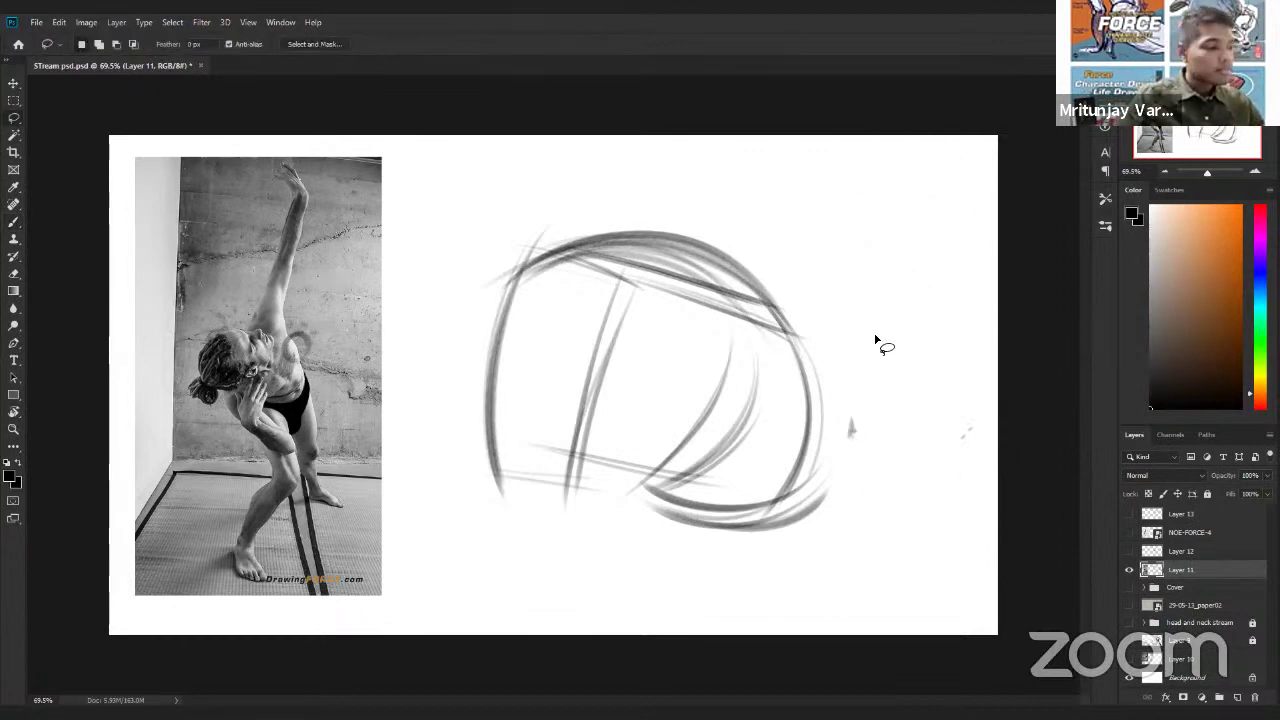
# Step: Scale down the photo and large form on Layer 11 together with Free Transform
pyautogui.hotkey('ctrl', 't')
pyautogui.moveTo(983, 151); pyautogui.dragTo(933, 191)
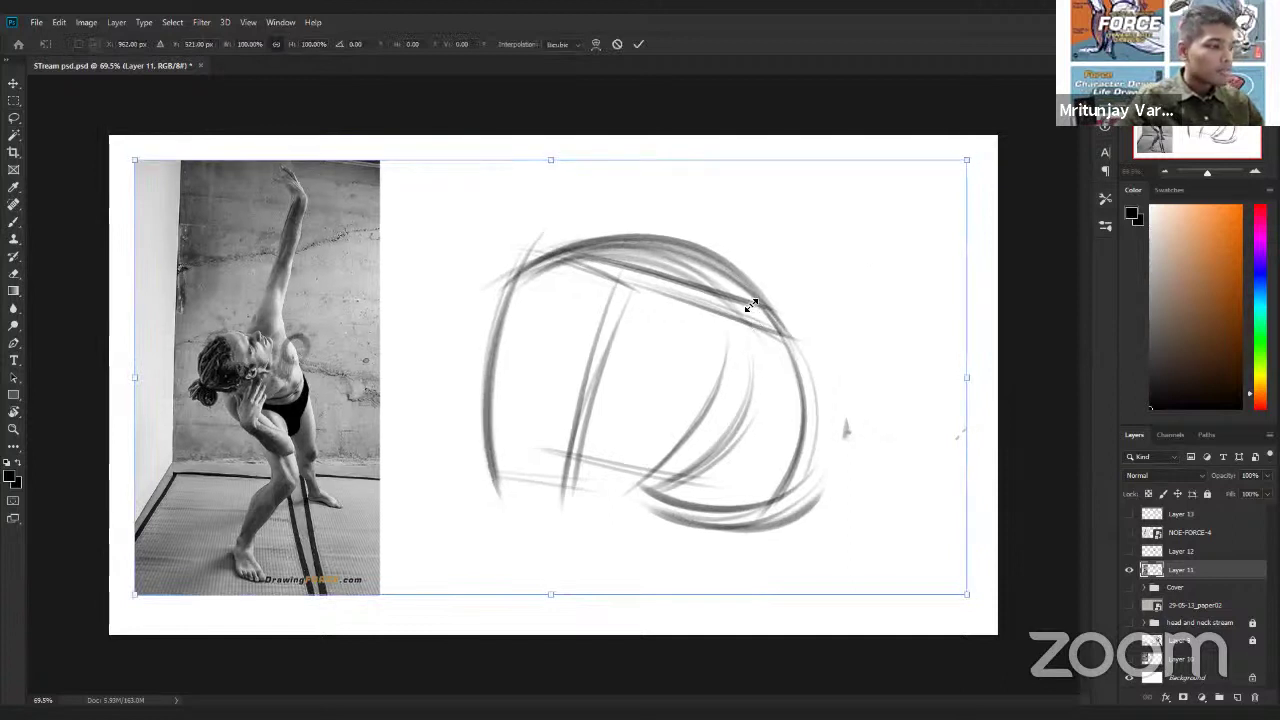
pyautogui.press('Return')
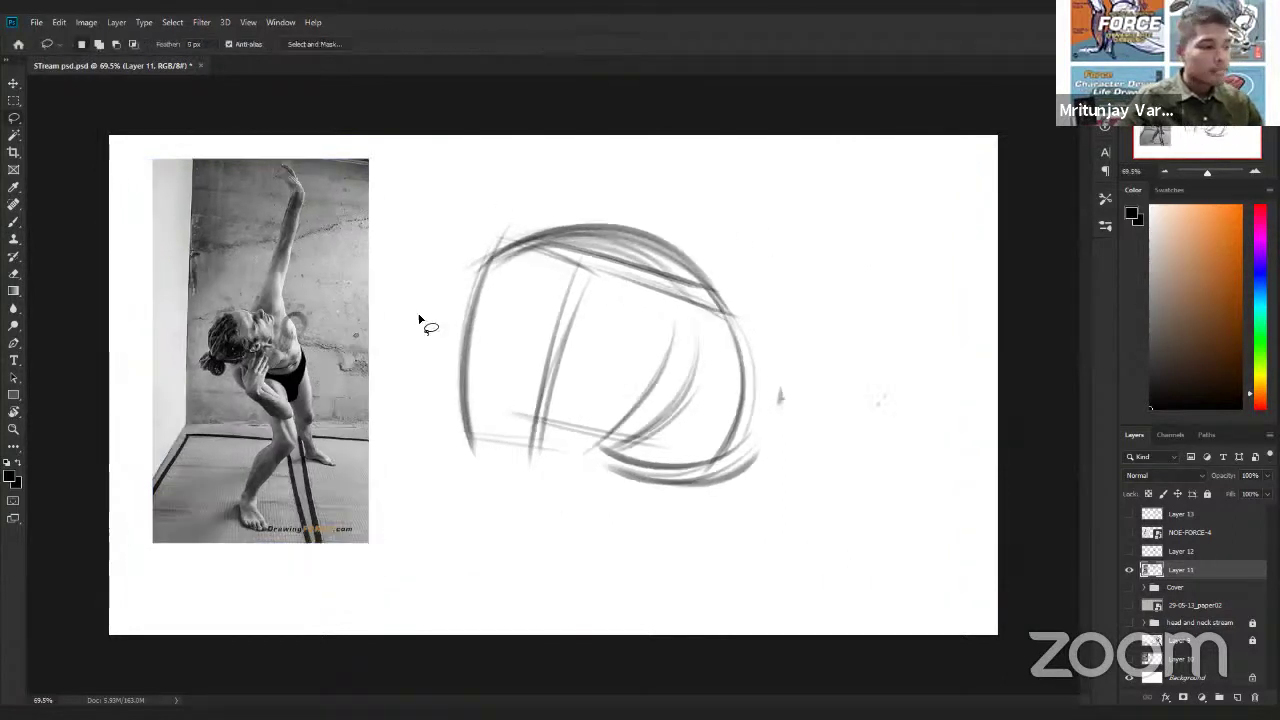
# Step: Cut the lassoed large form out of Layer 11, paste it onto its own layer, scale it down and move it higher
pyautogui.moveTo(640, 165)
pyautogui.mouseDown()
pyautogui.moveTo(918, 325)
pyautogui.moveTo(657, 150)
pyautogui.mouseUp()
pyautogui.hotkey('ctrl', 'x')
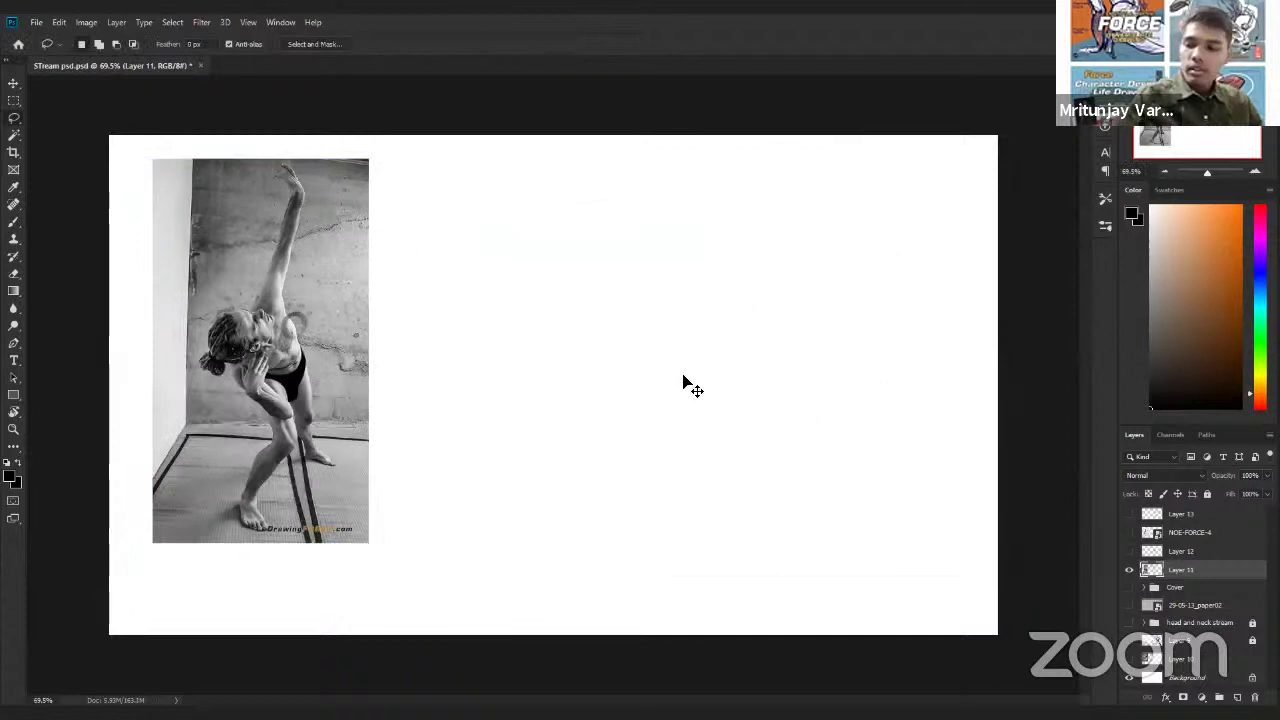
pyautogui.hotkey('ctrl', 'v')
pyautogui.hotkey('ctrl', 't')
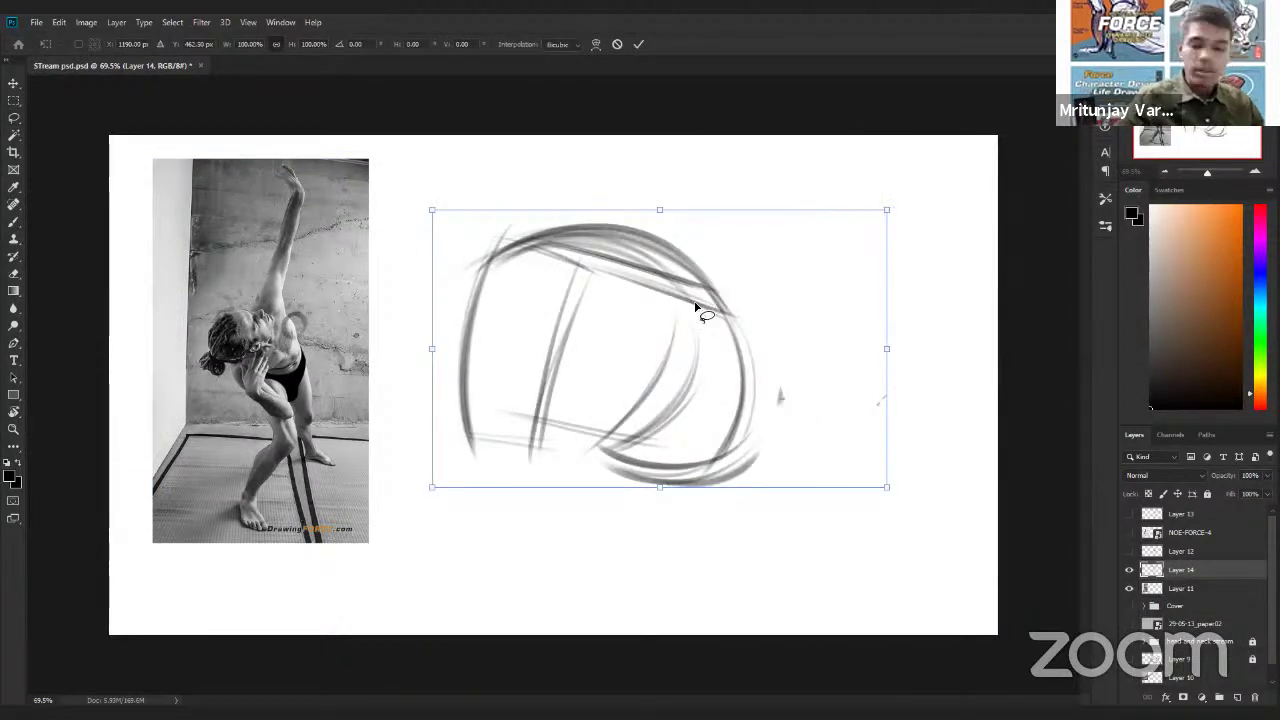
pyautogui.press('Return')
# Step: With the Brush tool, darken the form's inner and outer curves and add cross and base lines around its rounded lower end
pyautogui.press('b')
pyautogui.moveTo(688, 262)
pyautogui.mouseDown()
pyautogui.moveTo(632, 368)
pyautogui.moveTo(641, 363)
pyautogui.mouseUp()
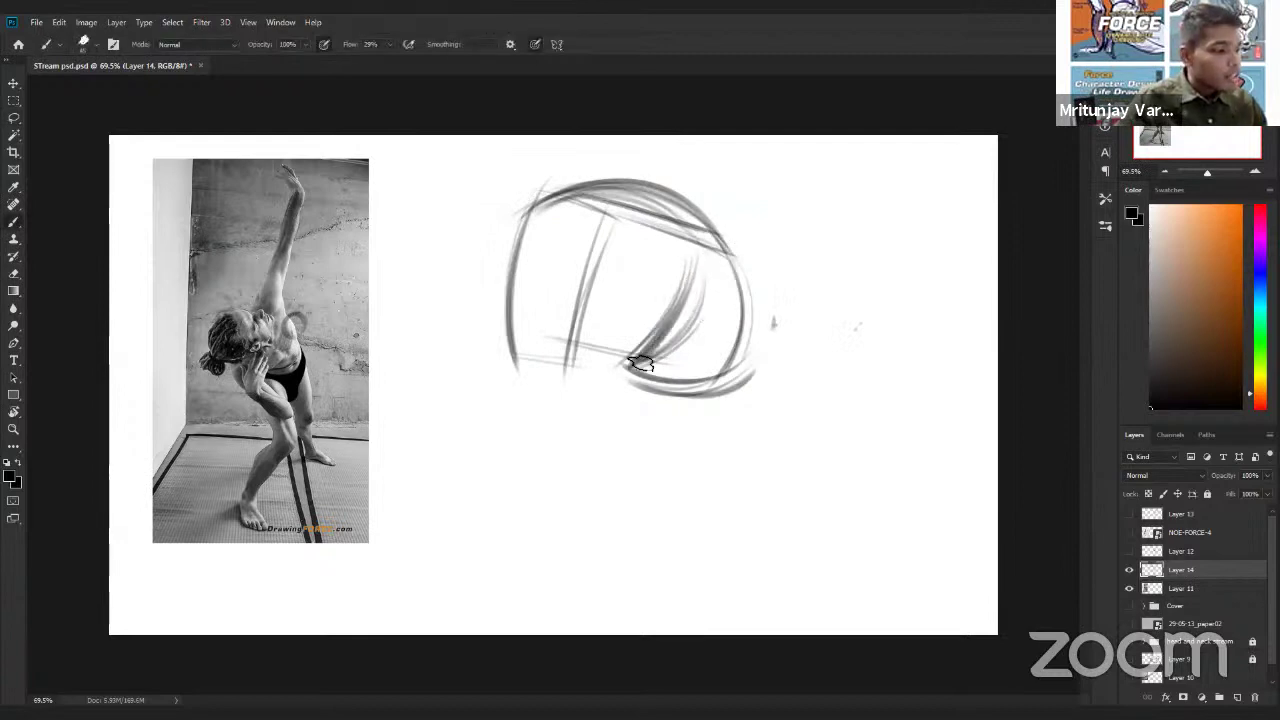
pyautogui.moveTo(758, 339)
pyautogui.mouseDown()
pyautogui.moveTo(651, 344)
pyautogui.moveTo(760, 341)
pyautogui.moveTo(732, 398)
pyautogui.mouseUp()
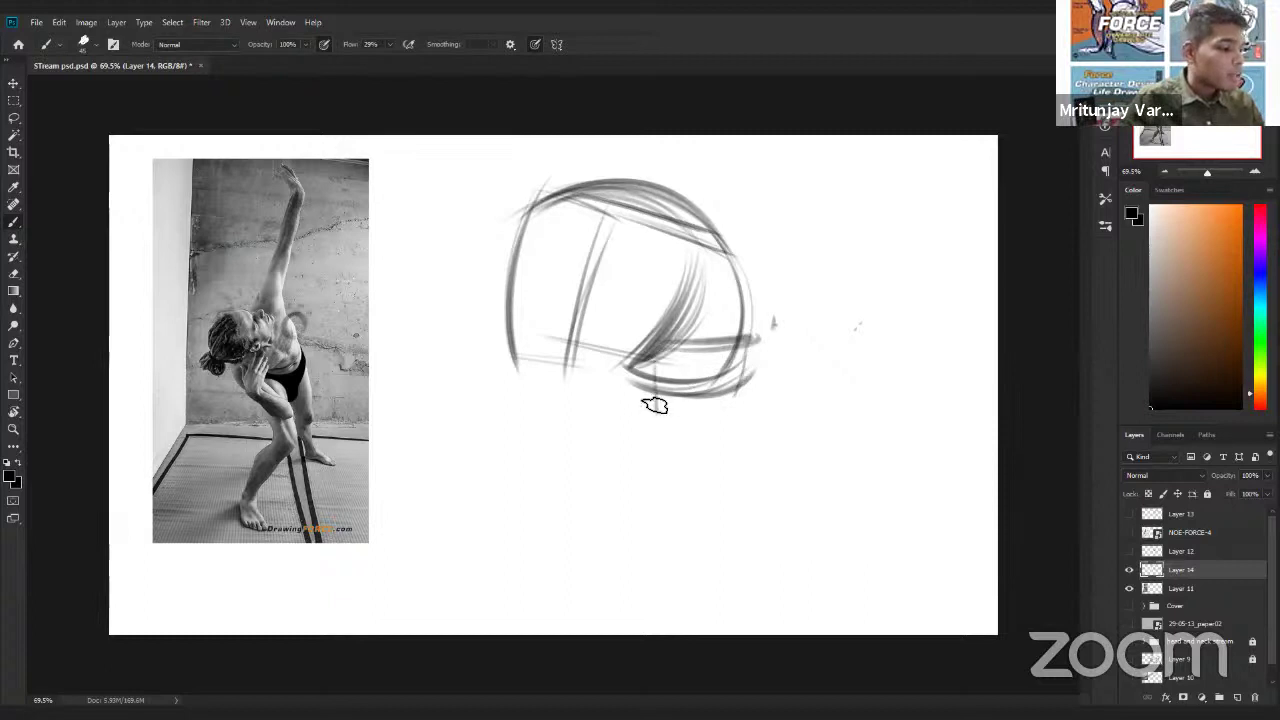
pyautogui.moveTo(655, 404)
pyautogui.mouseDown()
pyautogui.moveTo(634, 400)
pyautogui.moveTo(766, 366)
pyautogui.moveTo(640, 386)
pyautogui.mouseUp()
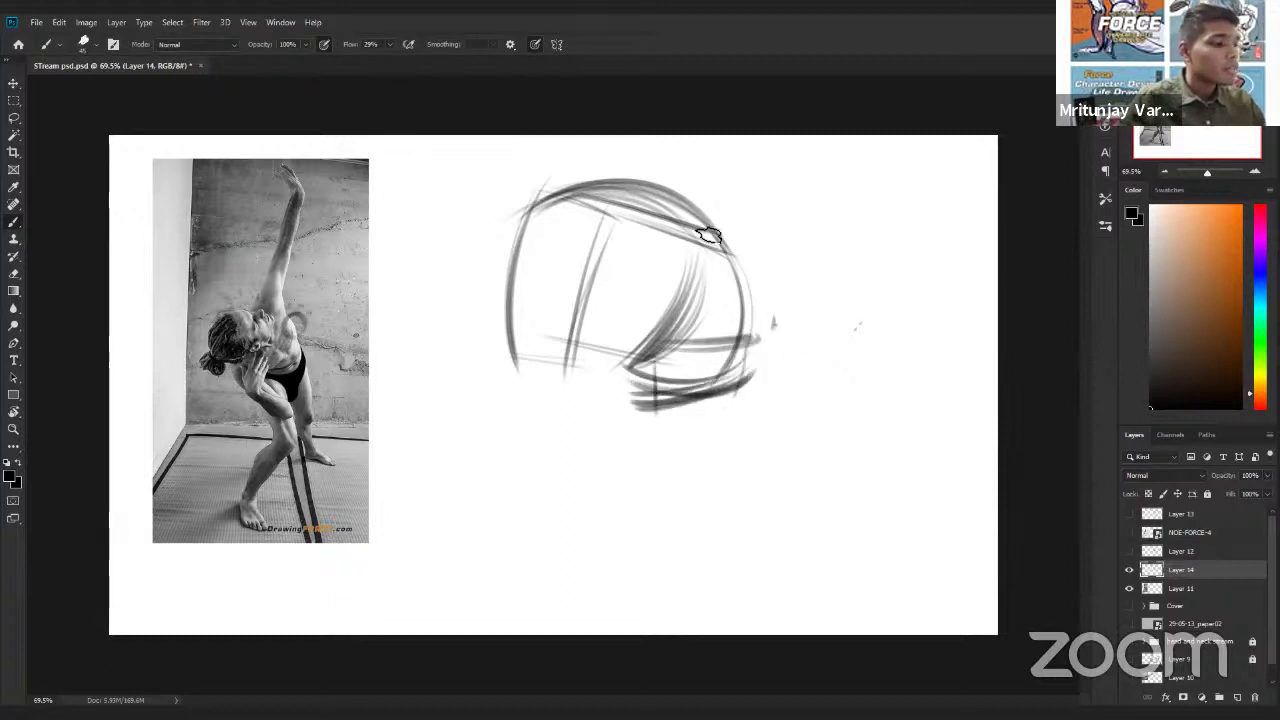
pyautogui.moveTo(700, 228)
pyautogui.mouseDown()
pyautogui.moveTo(746, 313)
pyautogui.moveTo(726, 243)
pyautogui.moveTo(757, 357)
pyautogui.mouseUp()
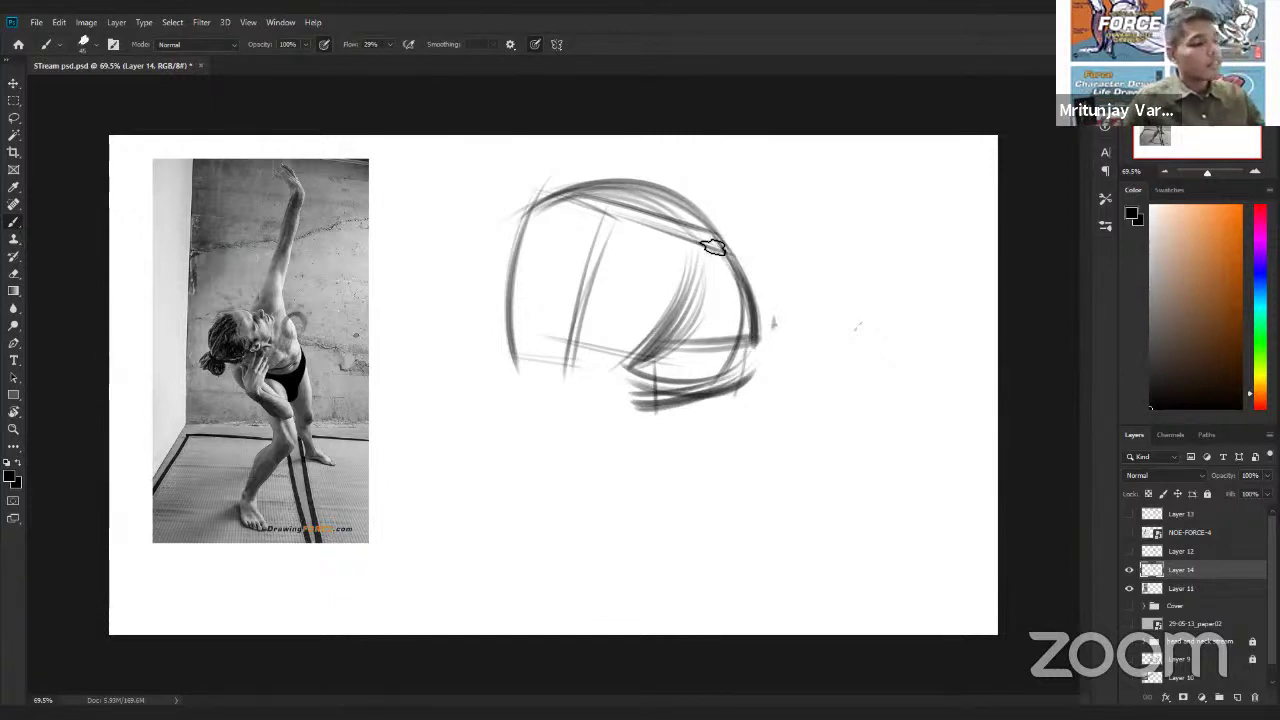
pyautogui.moveTo(706, 251)
pyautogui.mouseDown()
pyautogui.moveTo(680, 323)
pyautogui.moveTo(648, 360)
pyautogui.mouseUp()
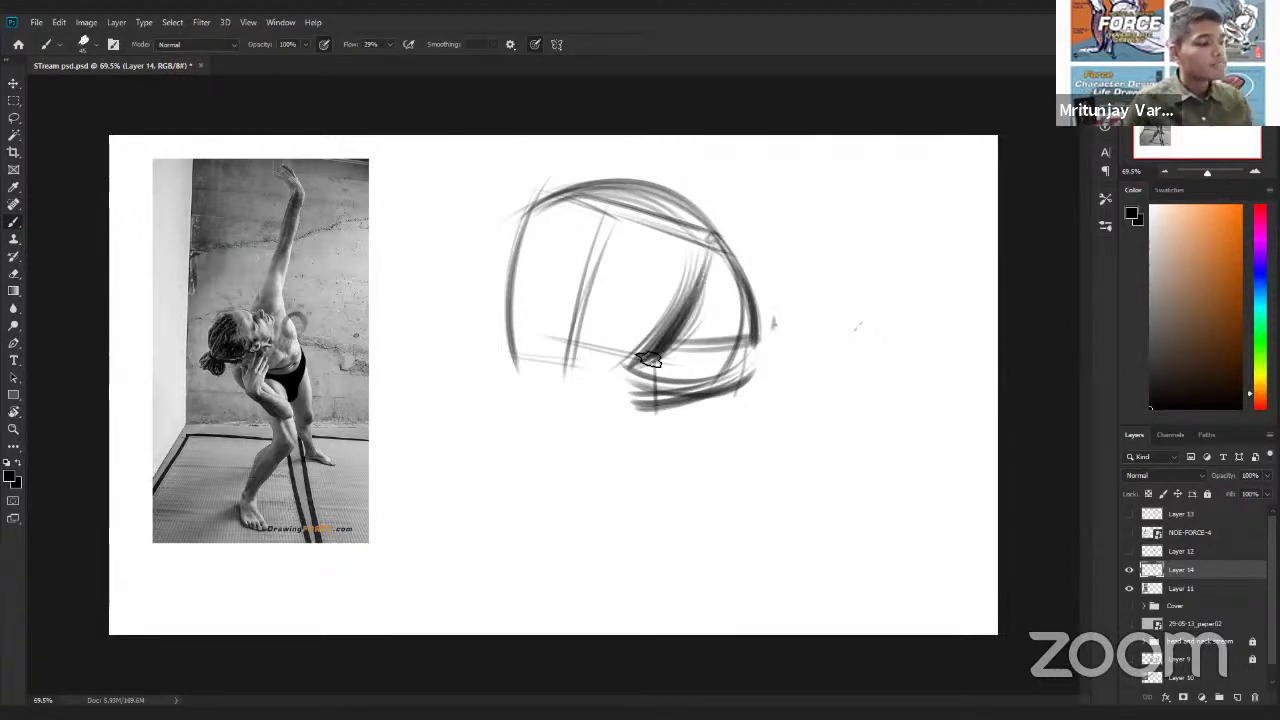
# Step: Square off the form's lower end into a block with heavy side edges and a repeatedly stroked base line
pyautogui.moveTo(713, 312)
pyautogui.mouseDown()
pyautogui.moveTo(632, 366)
pyautogui.moveTo(634, 410)
pyautogui.mouseUp()
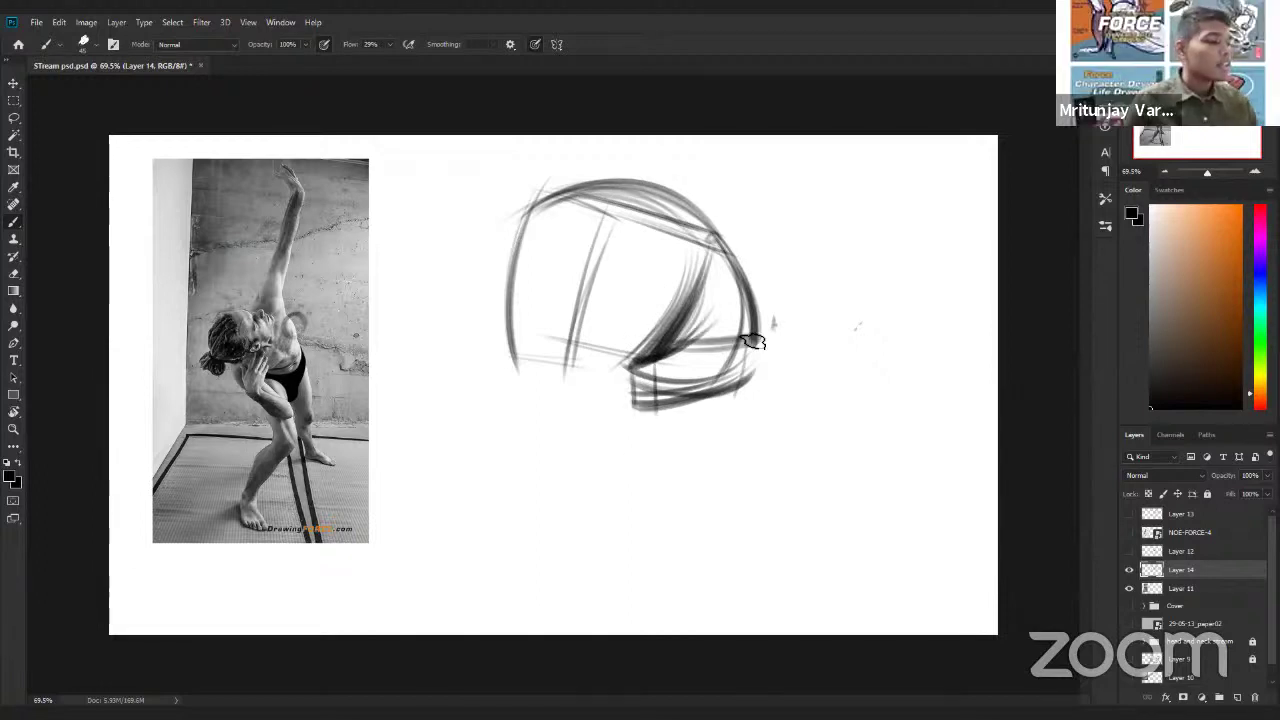
pyautogui.moveTo(751, 340); pyautogui.dragTo(746, 405)
pyautogui.moveTo(640, 403); pyautogui.dragTo(748, 405)
pyautogui.moveTo(636, 402); pyautogui.dragTo(749, 399)
pyautogui.moveTo(660, 403); pyautogui.dragTo(749, 399)
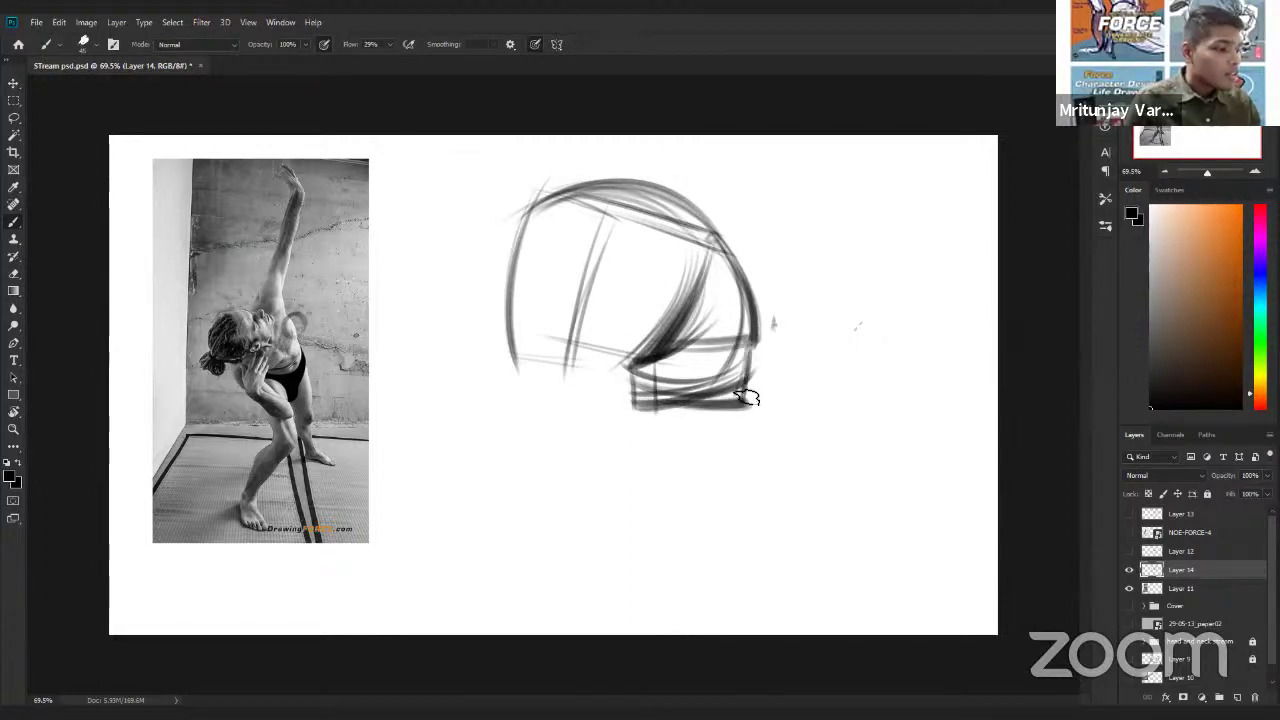
pyautogui.moveTo(641, 395)
pyautogui.mouseDown()
pyautogui.moveTo(674, 417)
pyautogui.moveTo(671, 403)
pyautogui.moveTo(757, 406)
pyautogui.moveTo(760, 335)
pyautogui.moveTo(757, 408)
pyautogui.mouseUp()
pyautogui.moveTo(757, 340); pyautogui.dragTo(738, 412)
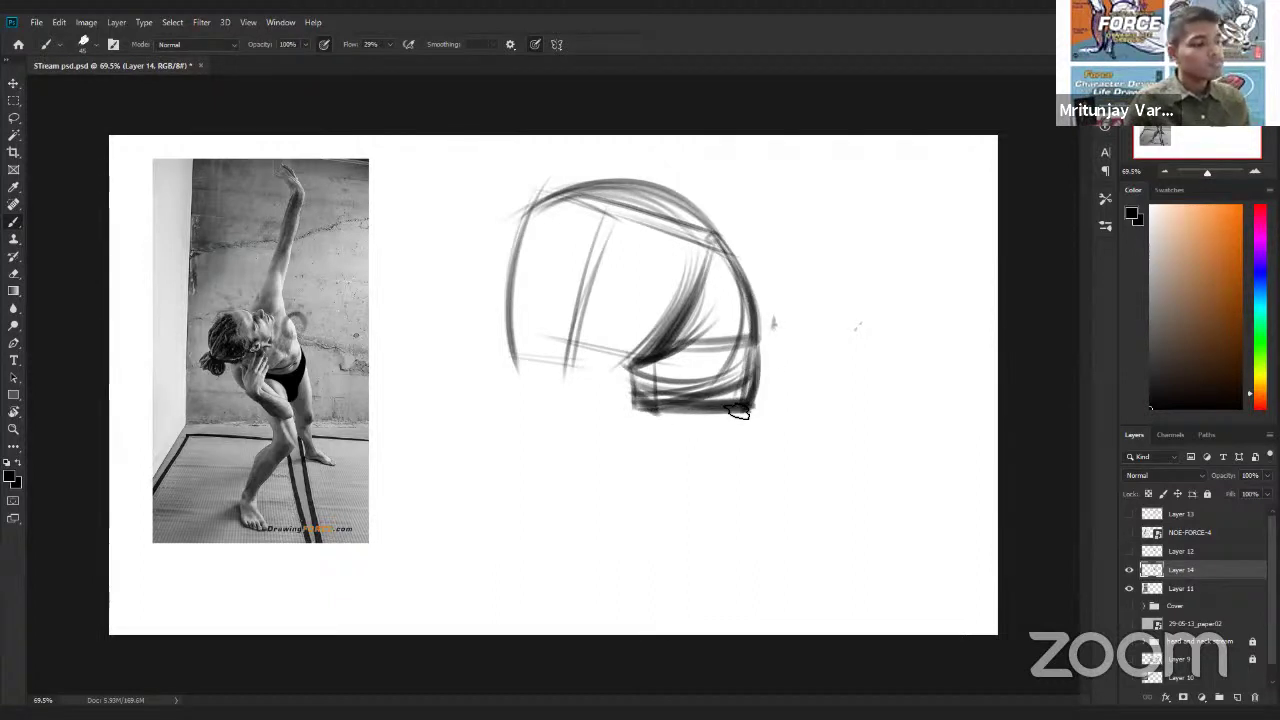
# Step: Hide Layer 14, add a new layer, and draw a long outer arc with a slanted double line opposite it
pyautogui.click(1130, 570)
pyautogui.click(1237, 697)
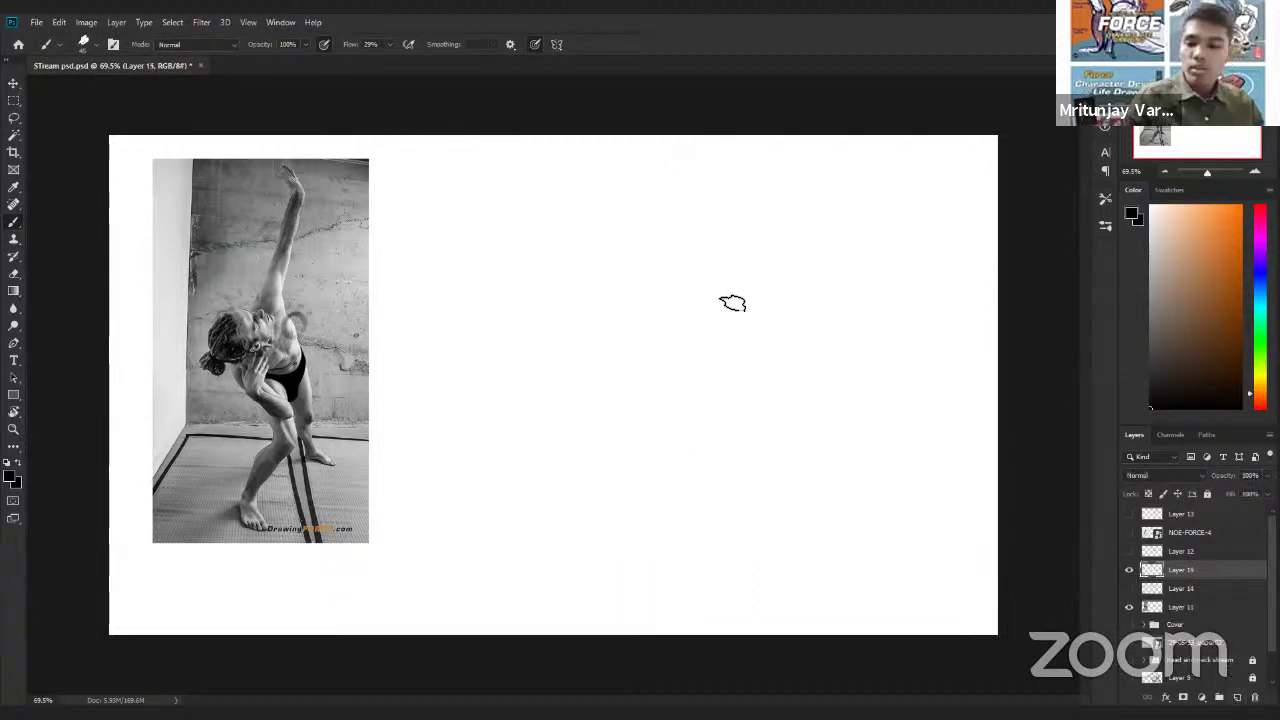
pyautogui.moveTo(737, 255); pyautogui.dragTo(784, 398)
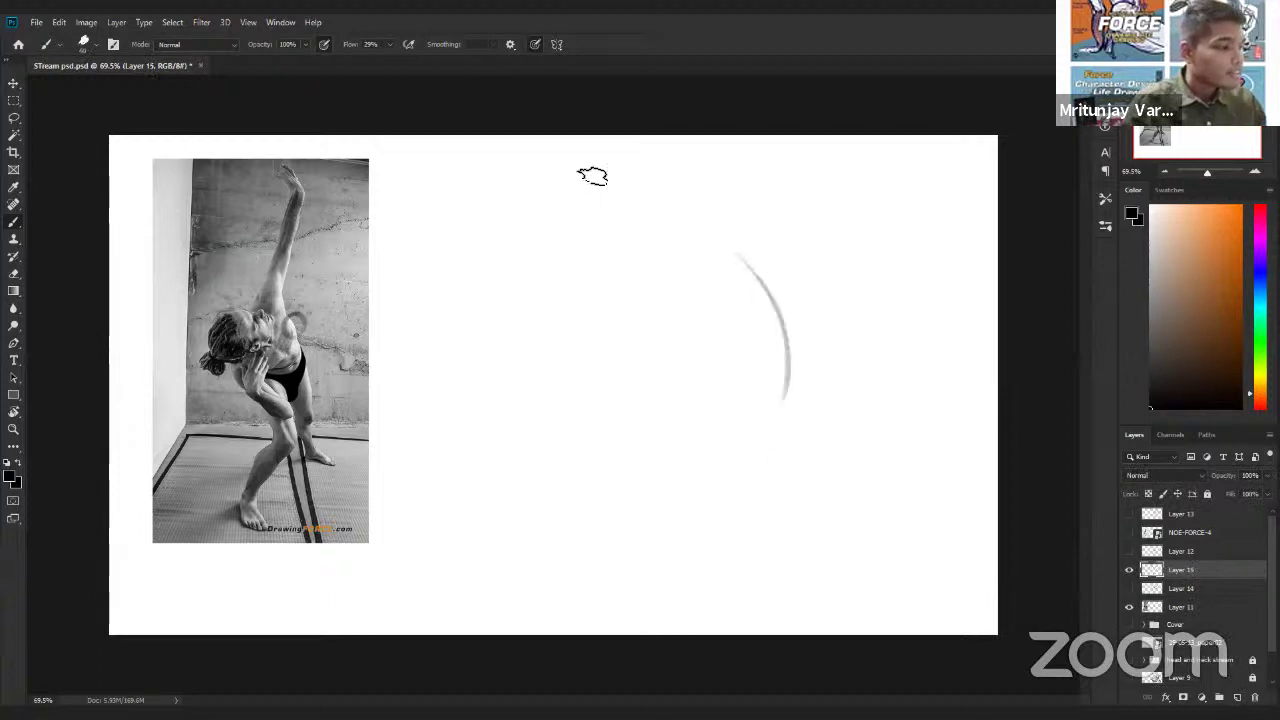
pyautogui.moveTo(610, 180); pyautogui.dragTo(784, 440)
pyautogui.moveTo(505, 390)
pyautogui.mouseDown()
pyautogui.moveTo(596, 193)
pyautogui.moveTo(505, 396)
pyautogui.mouseUp()
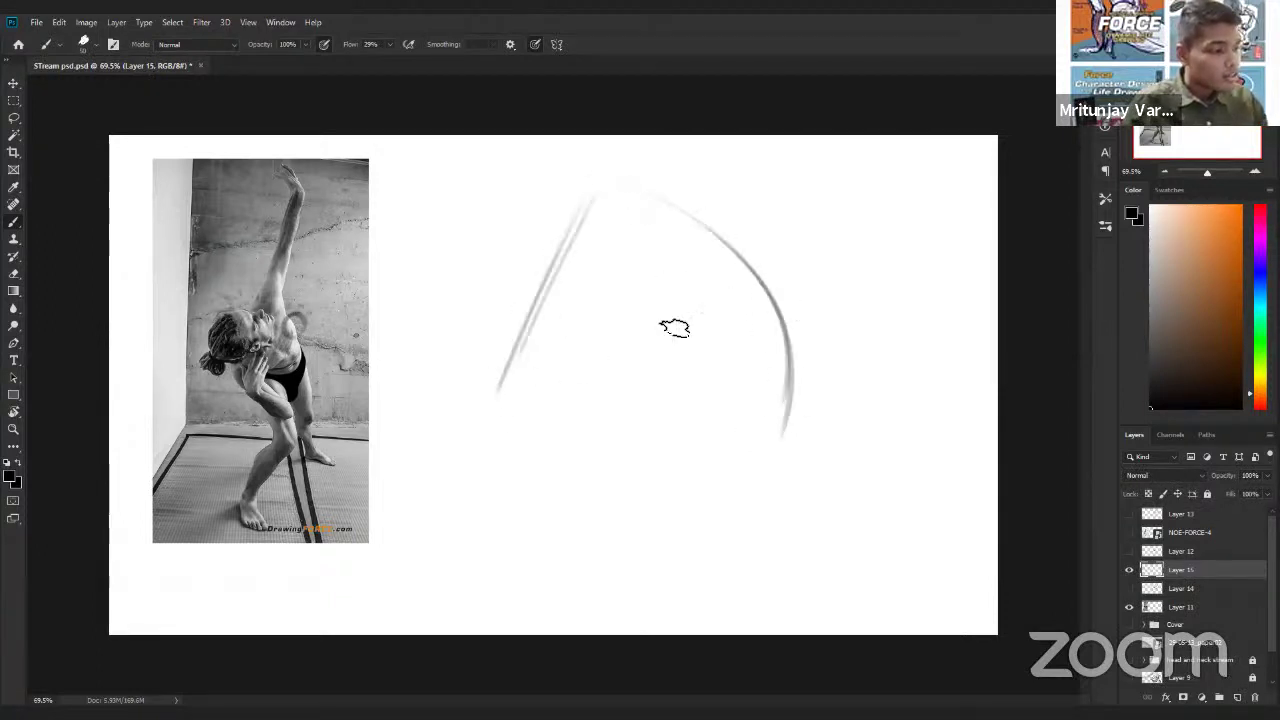
# Step: Add a heavy slanted divider, a double lower edge and a thick curve joining that edge to the outer arc
pyautogui.moveTo(668, 218)
pyautogui.mouseDown()
pyautogui.moveTo(560, 403)
pyautogui.moveTo(588, 362)
pyautogui.mouseUp()
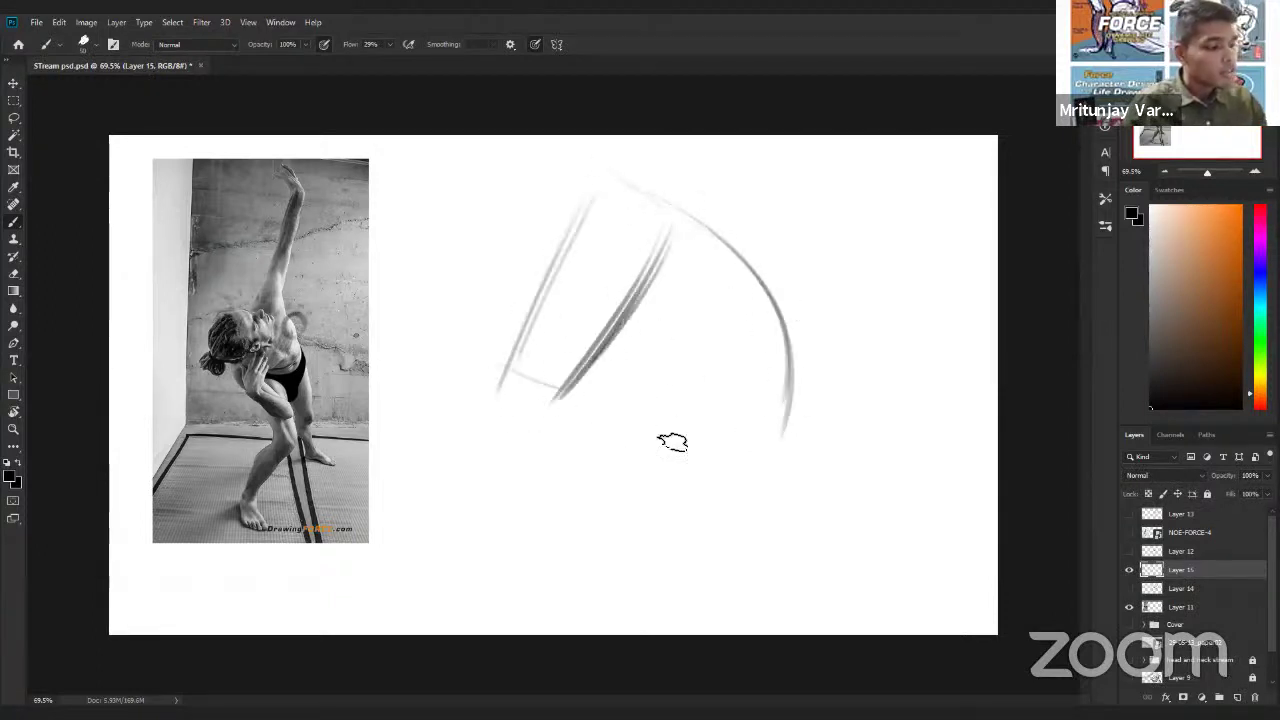
pyautogui.moveTo(490, 363); pyautogui.dragTo(712, 478)
pyautogui.moveTo(578, 398)
pyautogui.mouseDown()
pyautogui.moveTo(702, 472)
pyautogui.moveTo(785, 335)
pyautogui.moveTo(668, 448)
pyautogui.mouseUp()
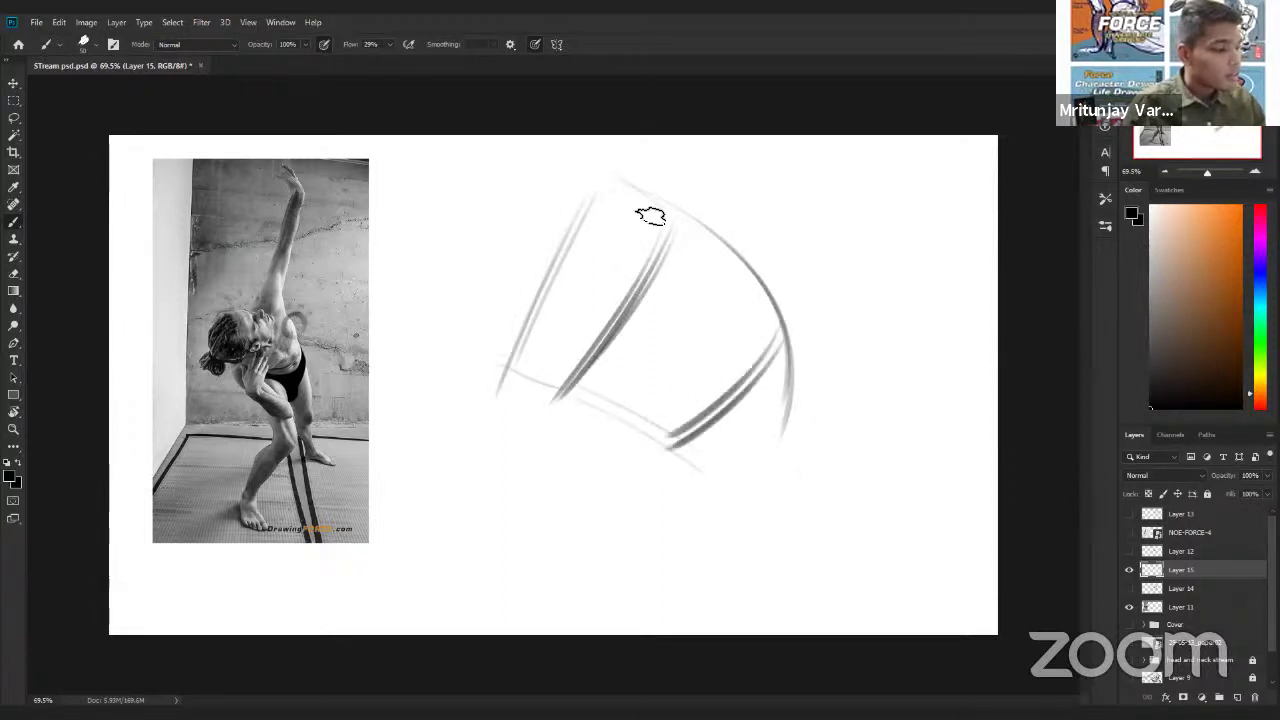
# Step: Double the ribcage block's outer arc, add a curve from its lower corner, and extend the outer edge downward
pyautogui.moveTo(652, 218); pyautogui.dragTo(790, 334)
pyautogui.moveTo(706, 240); pyautogui.dragTo(790, 332)
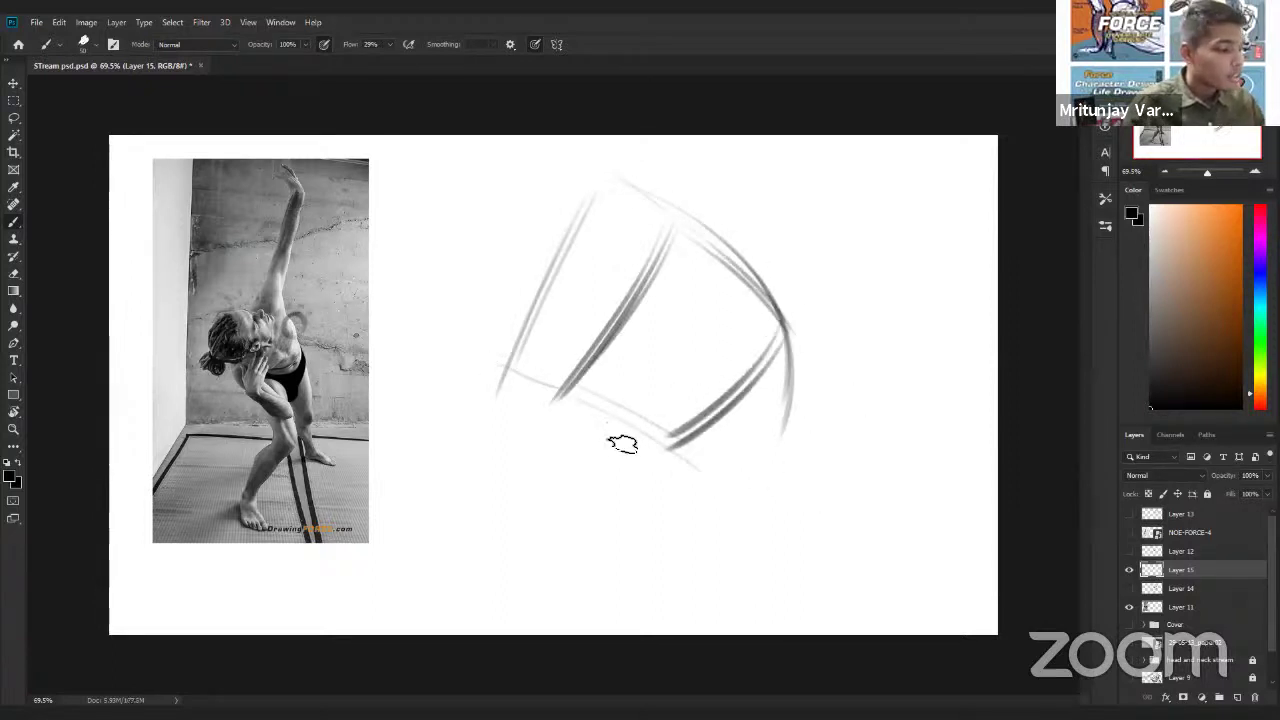
pyautogui.moveTo(668, 450); pyautogui.dragTo(784, 386)
pyautogui.moveTo(796, 308)
pyautogui.mouseDown()
pyautogui.moveTo(800, 480)
pyautogui.moveTo(778, 512)
pyautogui.mouseUp()
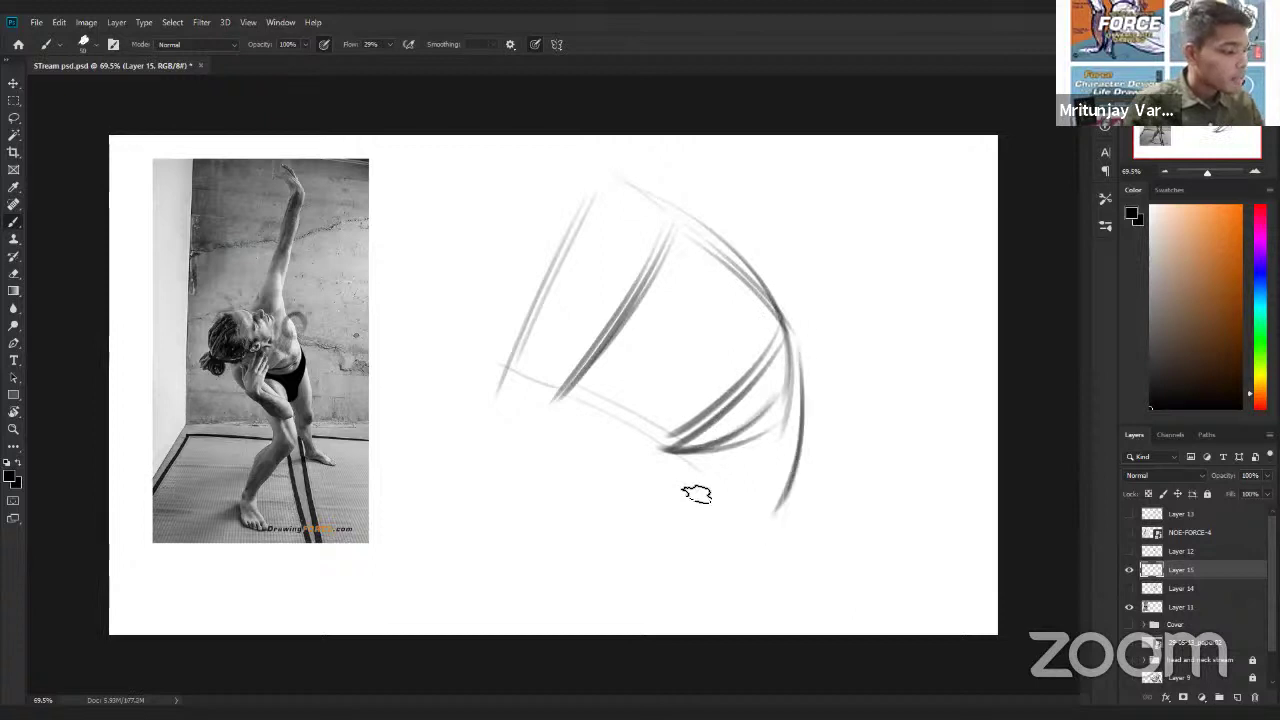
# Step: Sketch the pelvis block beneath the ribcage with doubled upper and lower edges and two short side lines
pyautogui.moveTo(647, 452)
pyautogui.mouseDown()
pyautogui.moveTo(647, 505)
pyautogui.moveTo(805, 512)
pyautogui.mouseUp()
pyautogui.moveTo(652, 528); pyautogui.dragTo(805, 526)
pyautogui.moveTo(668, 462); pyautogui.dragTo(830, 452)
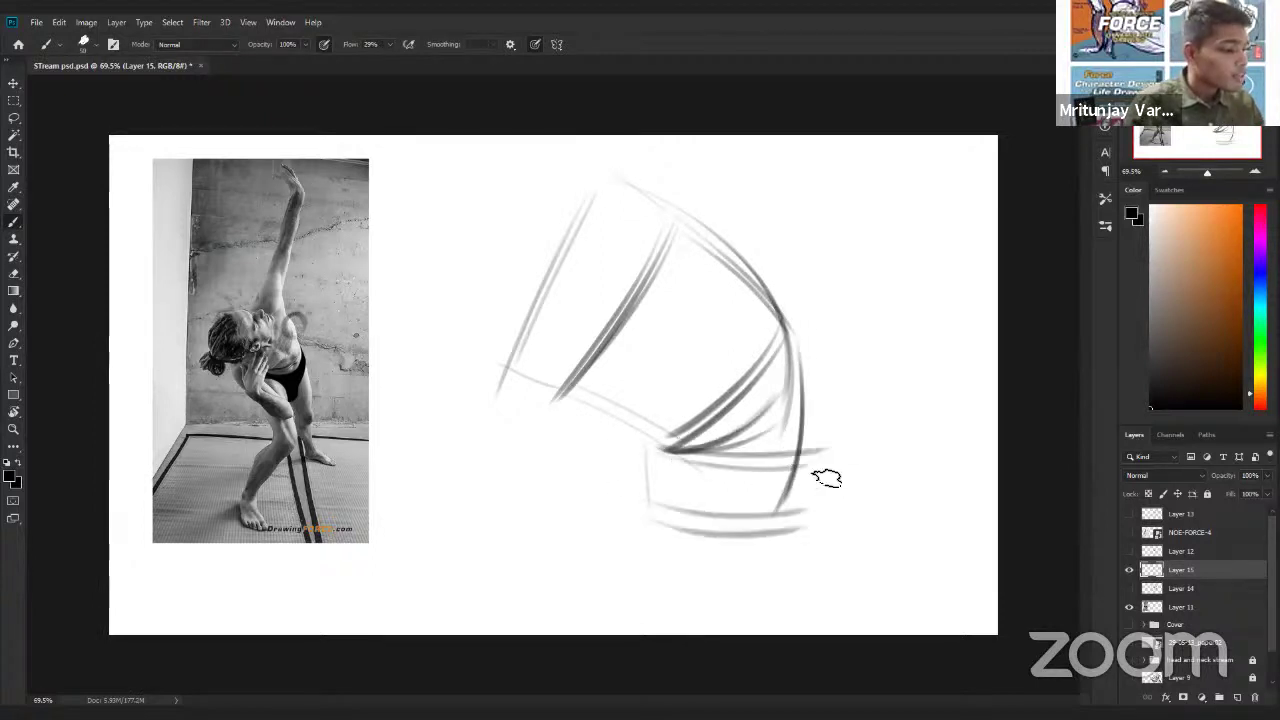
pyautogui.moveTo(662, 454); pyautogui.dragTo(656, 515)
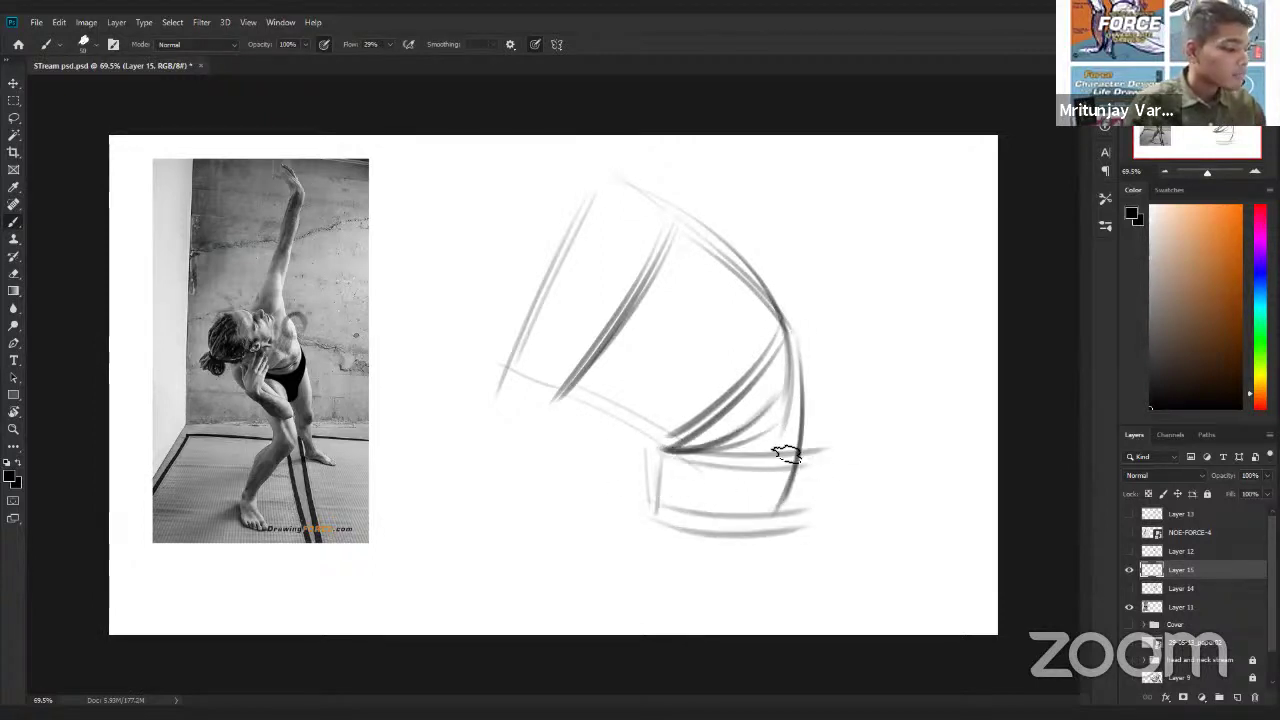
# Step: Run a heavy curved center line down both torso blocks, and add a side plane and thicker base to the pelvis block
pyautogui.moveTo(640, 300); pyautogui.dragTo(757, 420)
pyautogui.moveTo(686, 300); pyautogui.dragTo(740, 540)
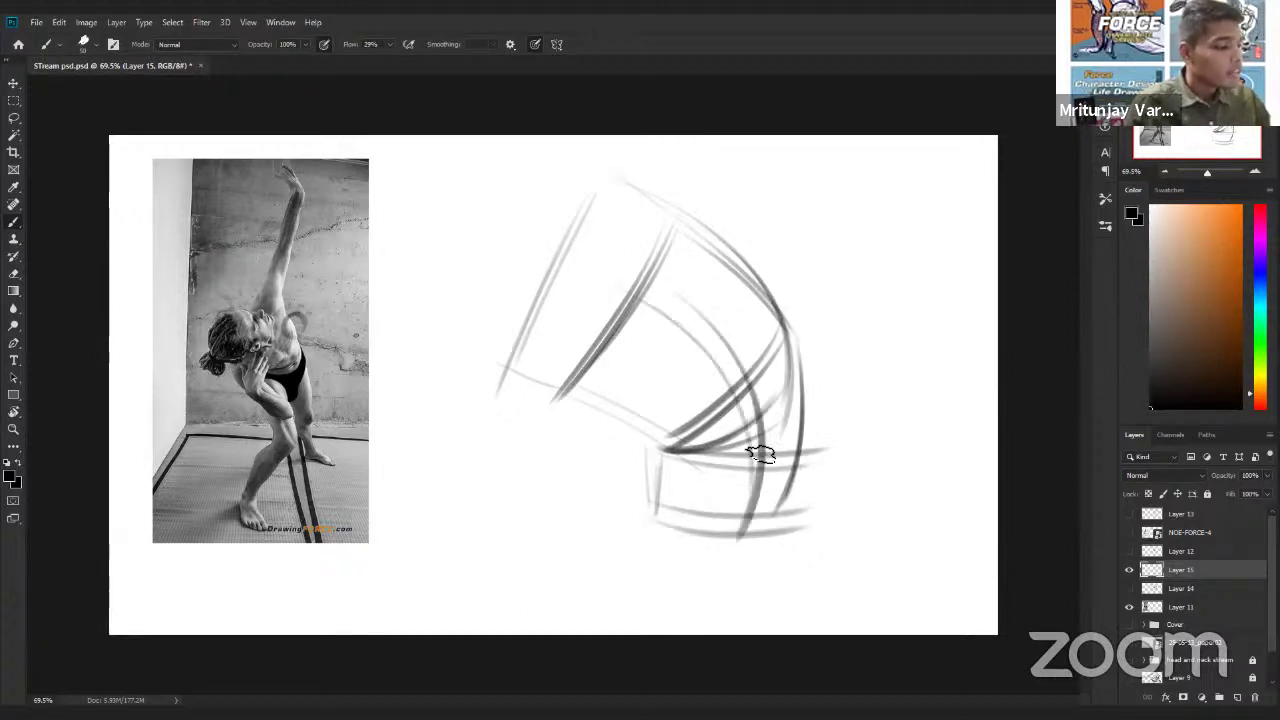
pyautogui.moveTo(742, 364); pyautogui.dragTo(748, 525)
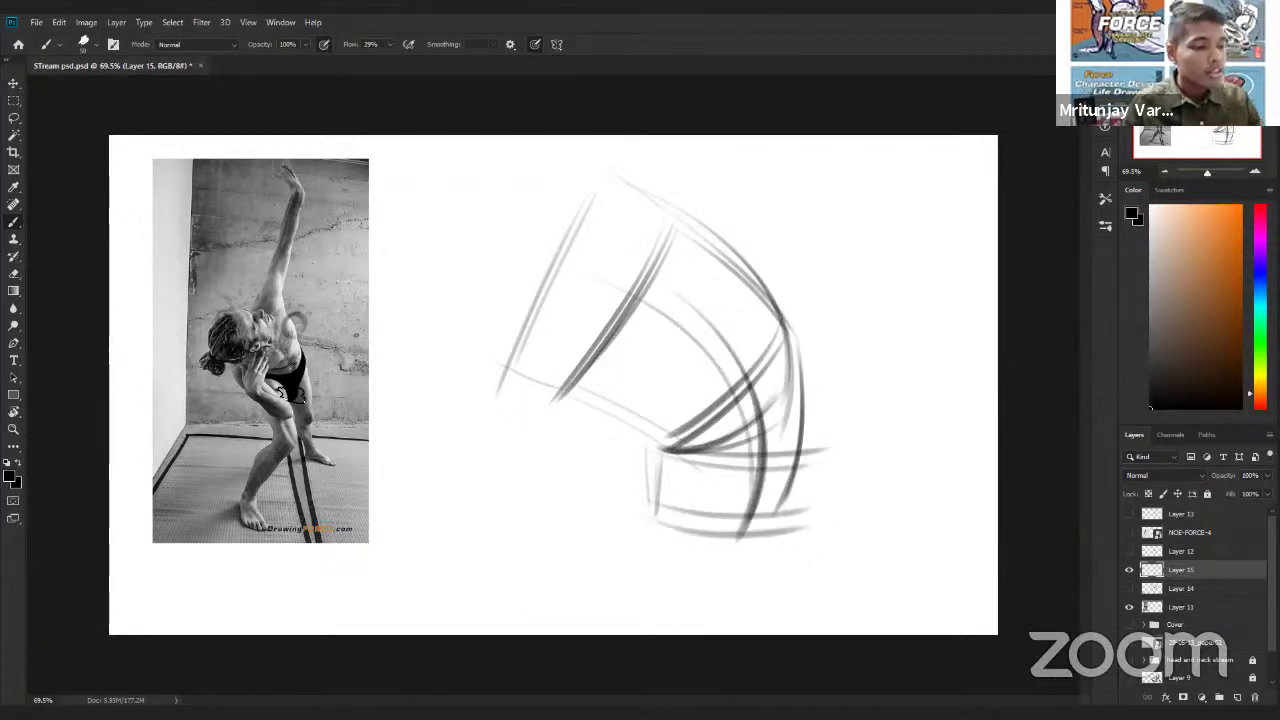
pyautogui.moveTo(690, 328); pyautogui.dragTo(748, 543)
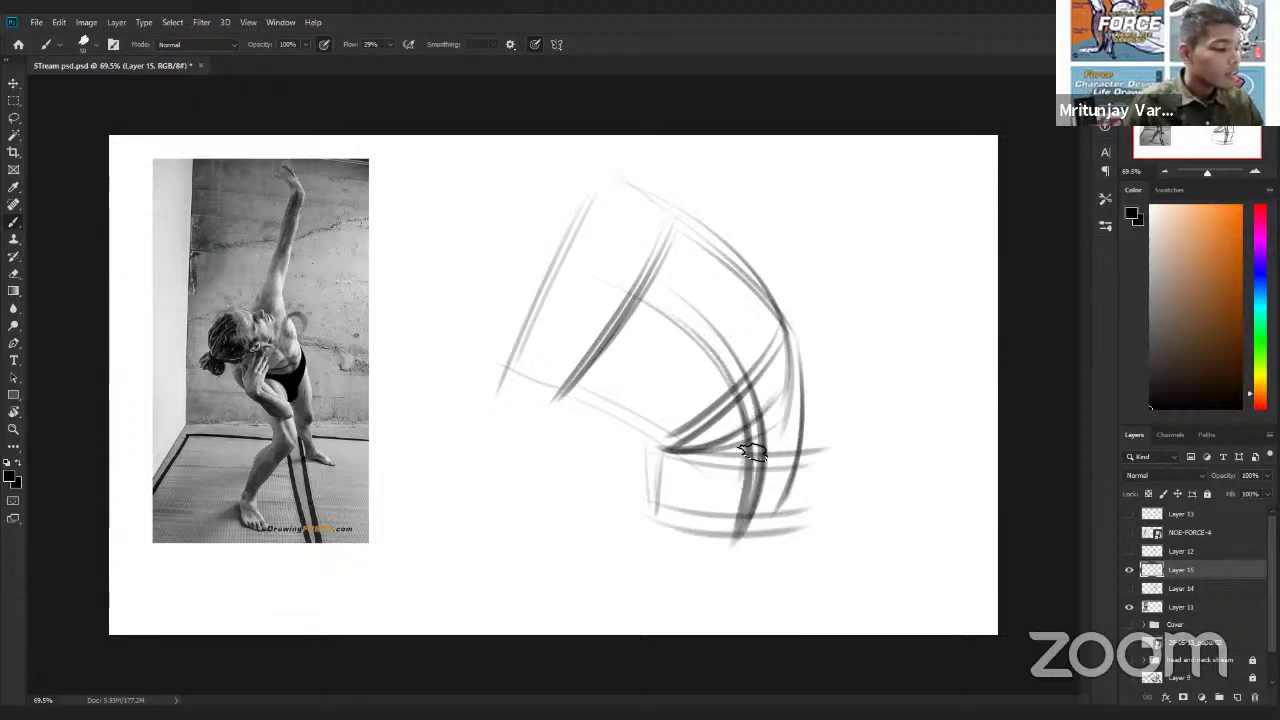
pyautogui.moveTo(640, 436)
pyautogui.mouseDown()
pyautogui.moveTo(629, 510)
pyautogui.moveTo(808, 522)
pyautogui.mouseUp()
pyautogui.moveTo(658, 522); pyautogui.dragTo(806, 520)
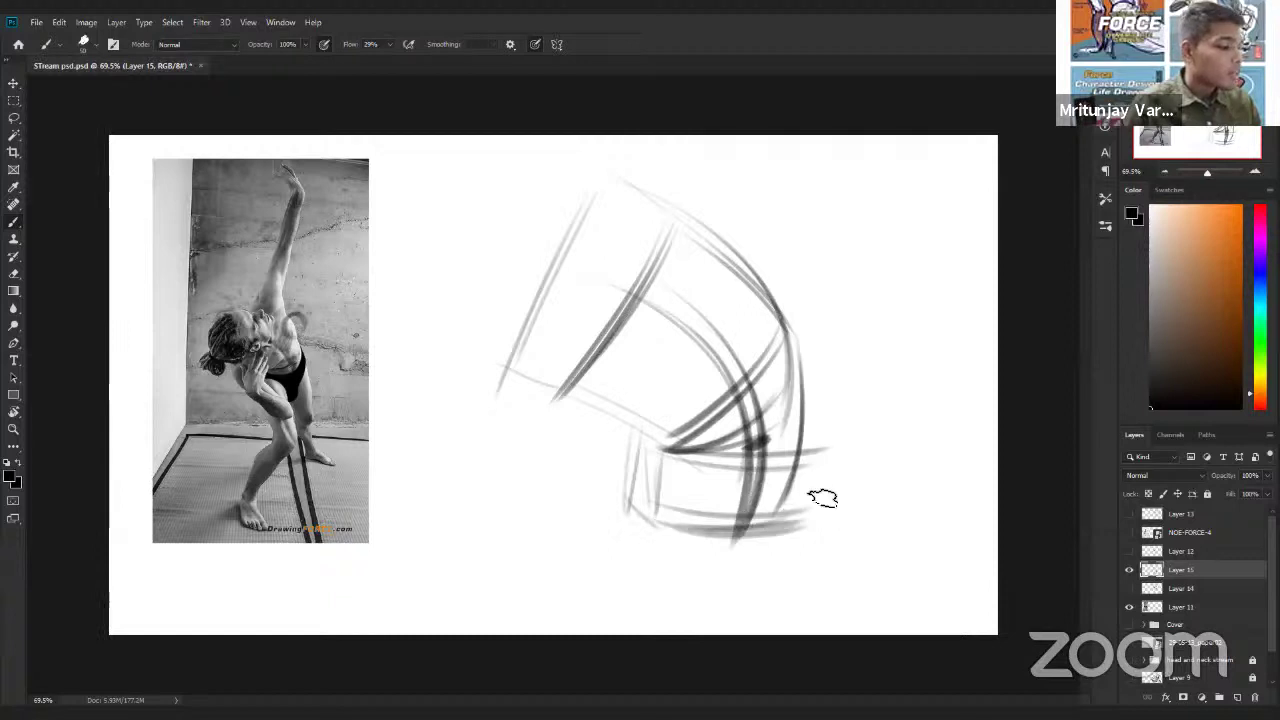
# Step: Scale the Layer 15 torso sketch down with Free Transform and reposition it to make room below
pyautogui.hotkey('ctrl', 't')
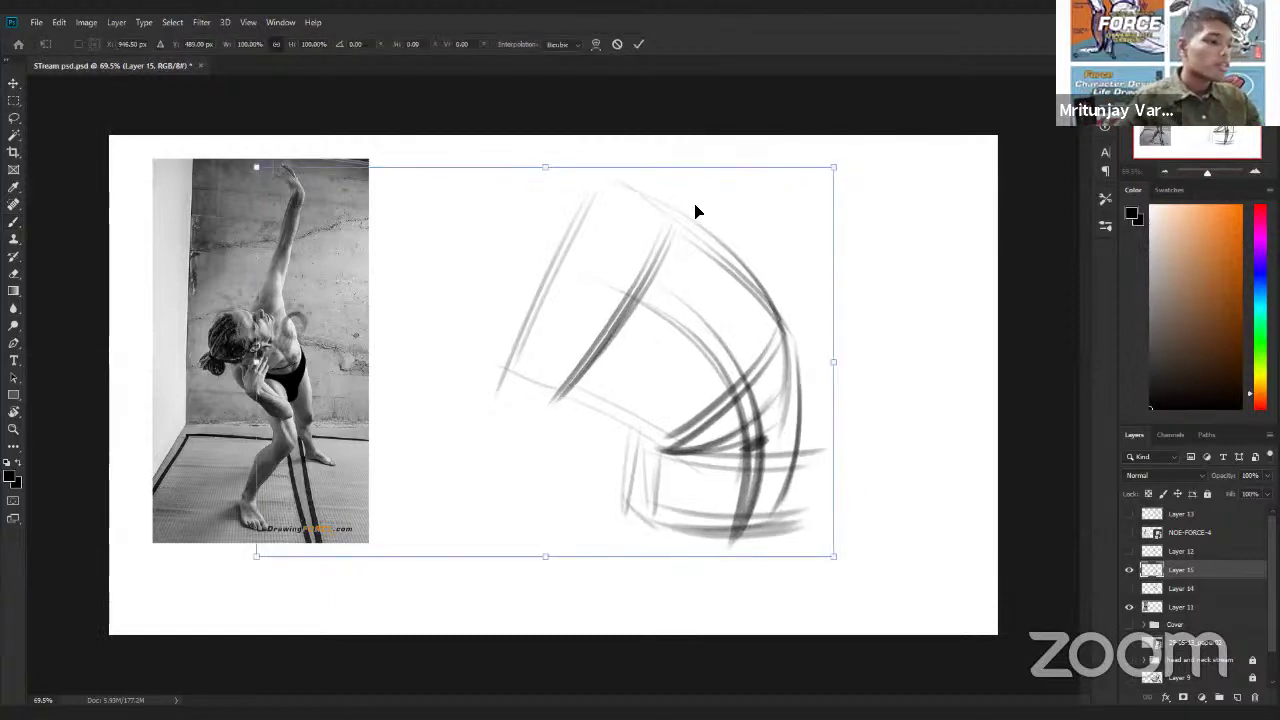
pyautogui.moveTo(834, 557); pyautogui.dragTo(711, 474)
pyautogui.moveTo(610, 300); pyautogui.dragTo(702, 300)
pyautogui.press('Return')
# Step: Restate the ribcage block's outer arc and lower edge, and scale the sketch down slightly more
pyautogui.moveTo(606, 180); pyautogui.dragTo(760, 270)
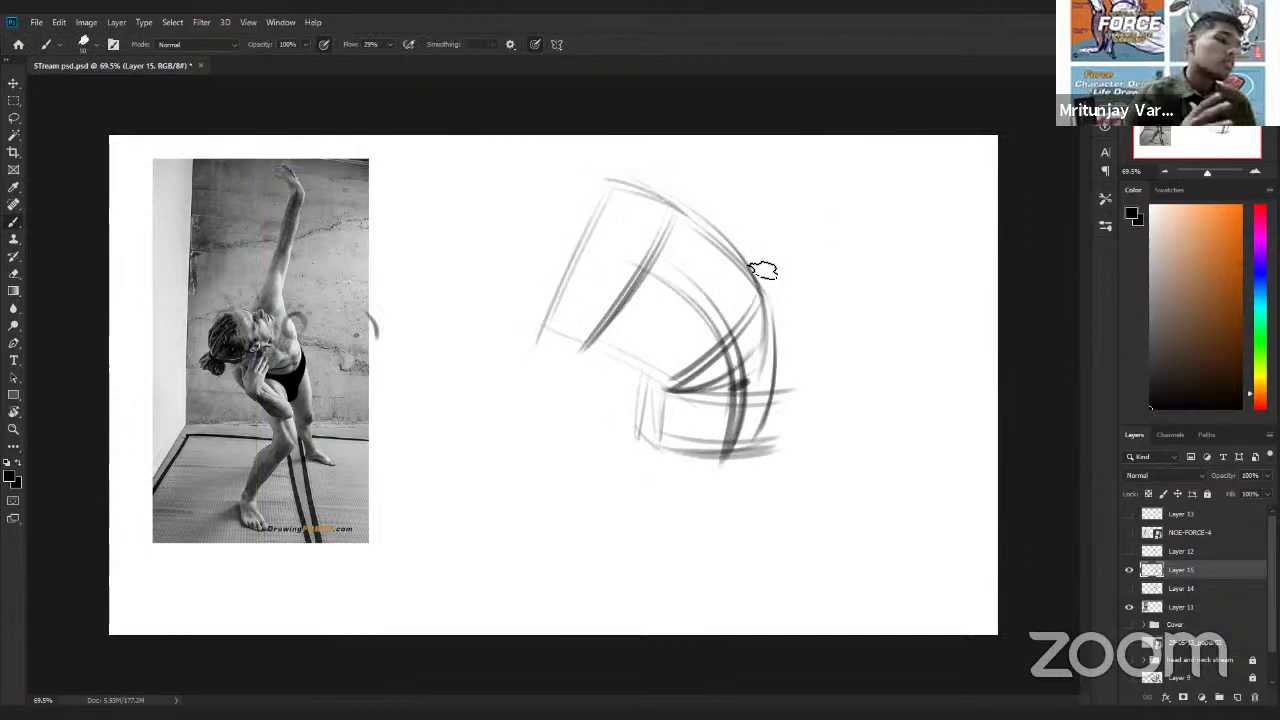
pyautogui.moveTo(582, 347); pyautogui.dragTo(674, 390)
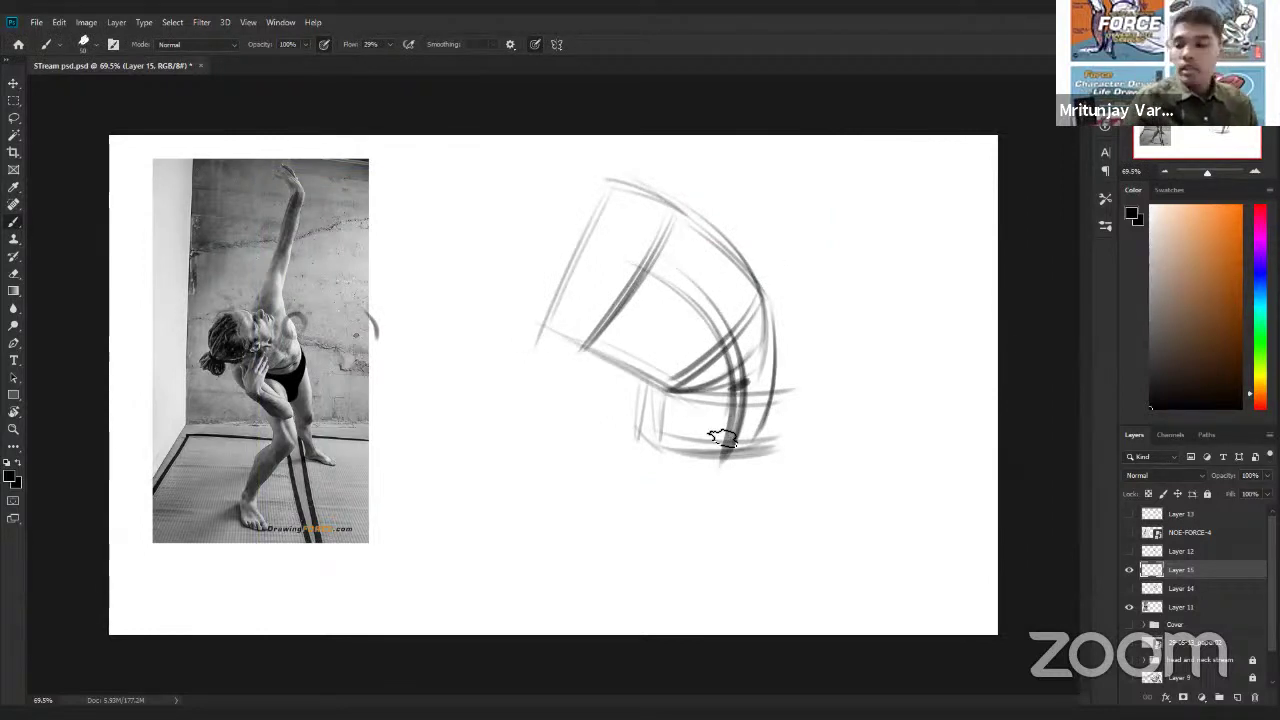
pyautogui.hotkey('ctrl', 't')
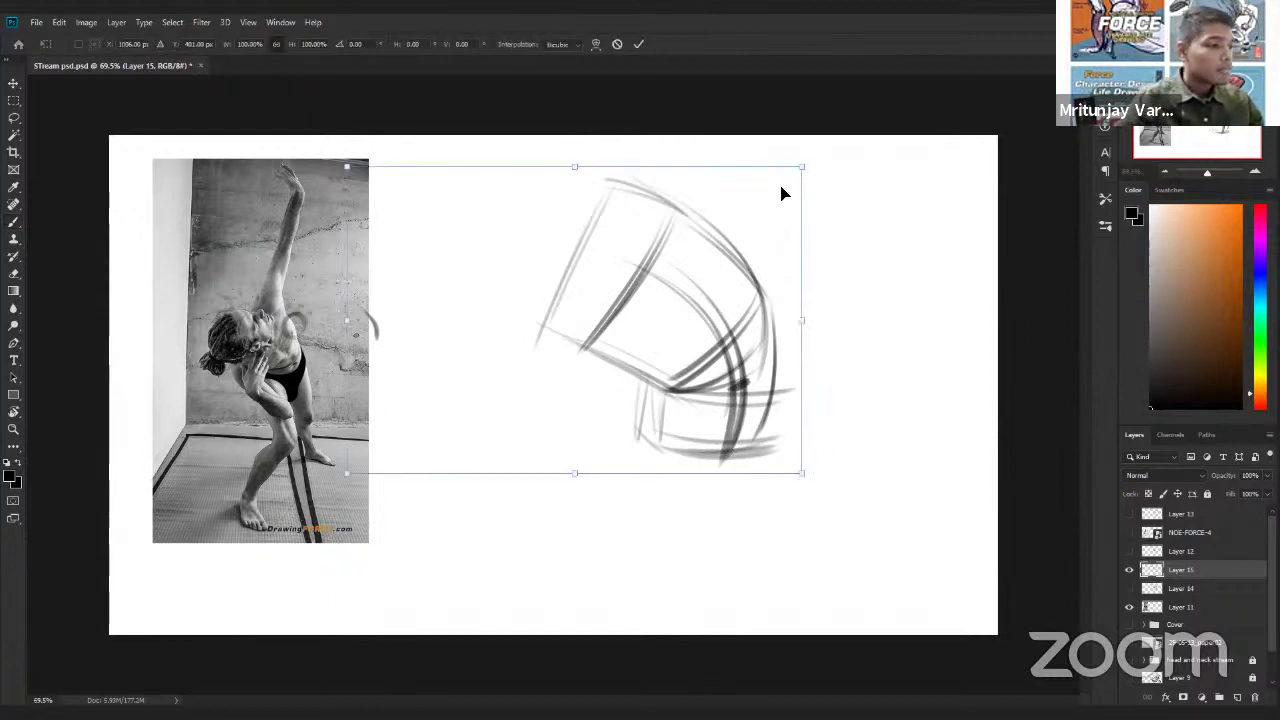
pyautogui.press('Escape')
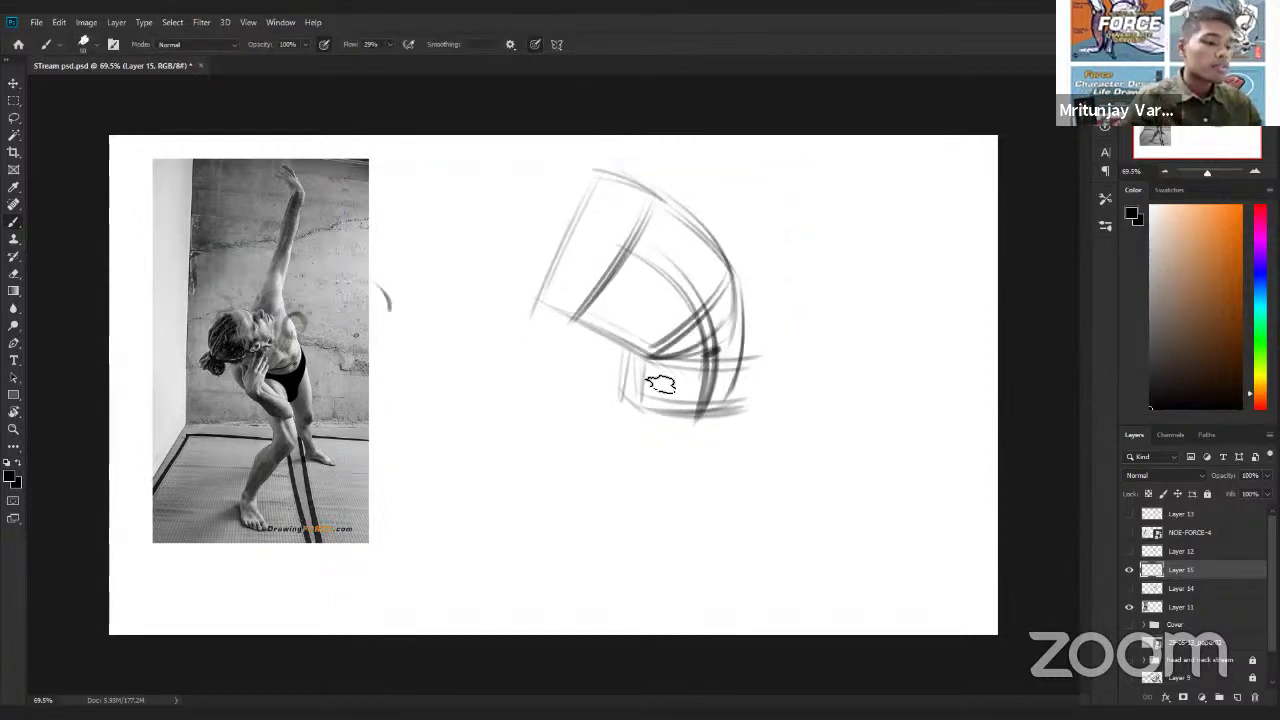
# Step: Draw the front thigh emerging from a rounded opening in the pelvis block, and sketch a separate curved cylinder study beside it
pyautogui.moveTo(626, 397)
pyautogui.mouseDown()
pyautogui.moveTo(640, 386)
pyautogui.moveTo(691, 410)
pyautogui.mouseUp()
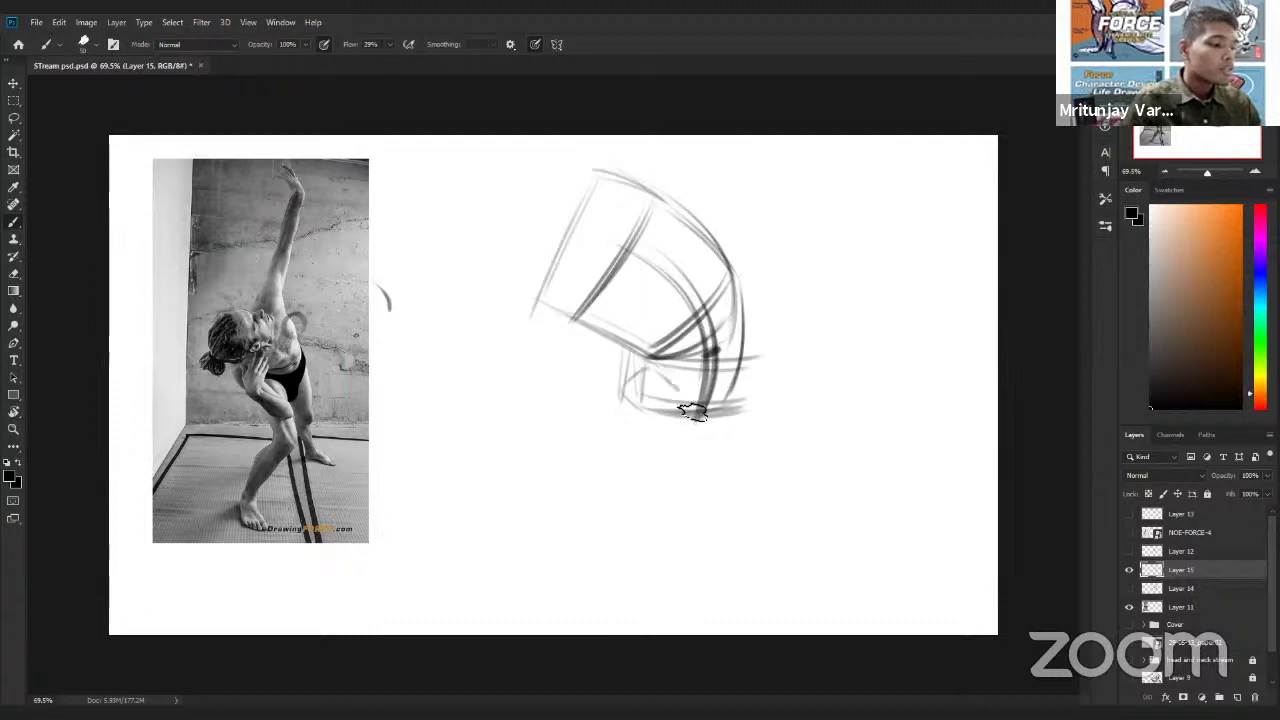
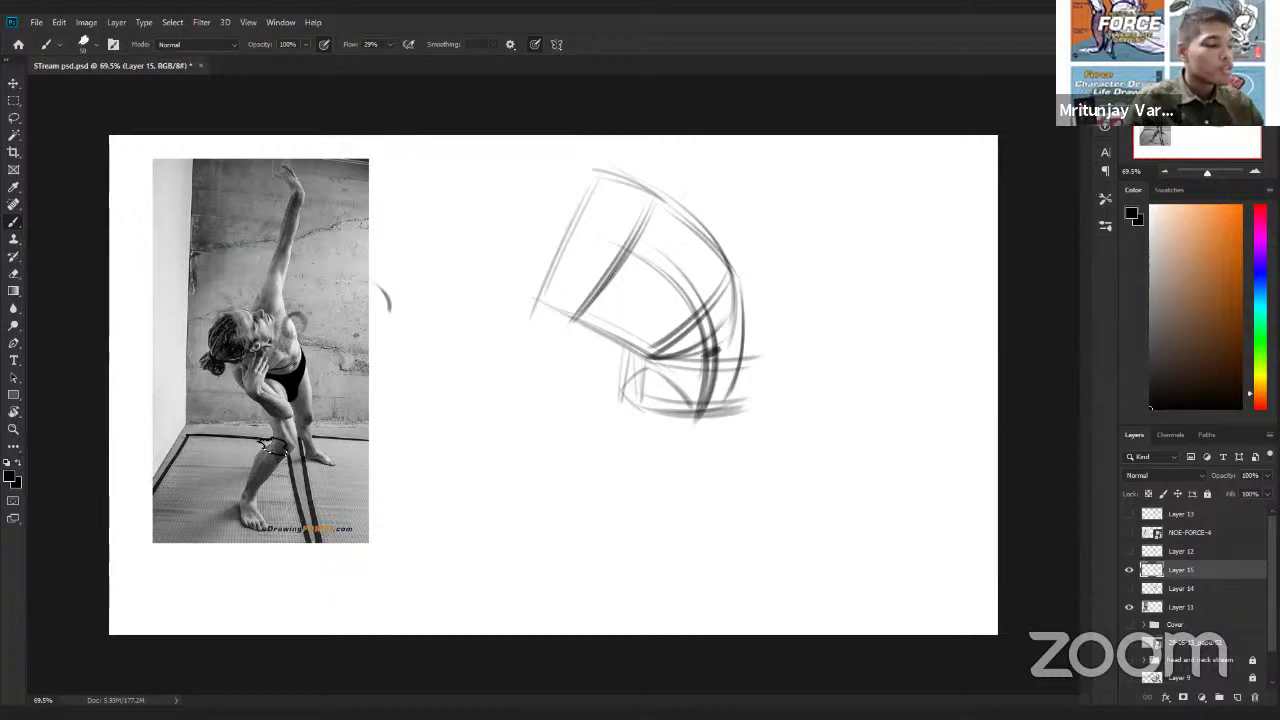
pyautogui.moveTo(626, 392)
pyautogui.mouseDown()
pyautogui.moveTo(703, 511)
pyautogui.moveTo(699, 412)
pyautogui.mouseUp()
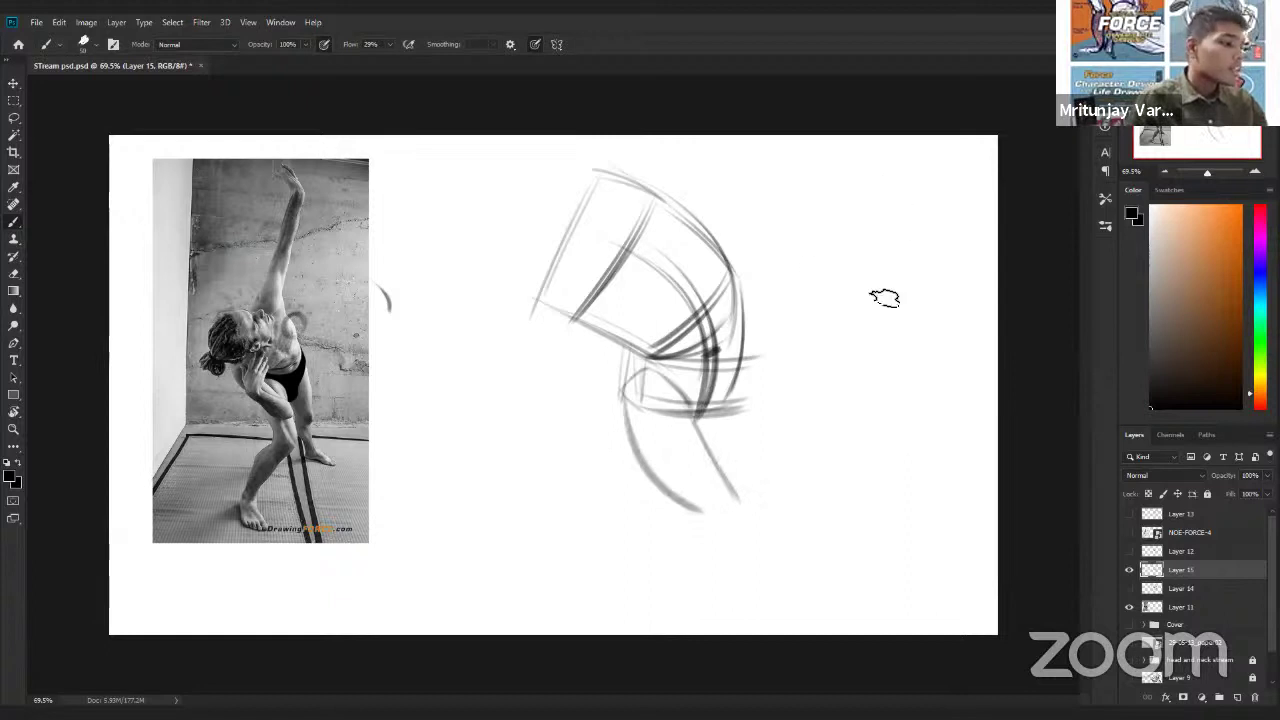
pyautogui.moveTo(843, 260)
pyautogui.mouseDown()
pyautogui.moveTo(893, 208)
pyautogui.moveTo(922, 368)
pyautogui.mouseUp()
pyautogui.moveTo(906, 226); pyautogui.dragTo(968, 345)
pyautogui.moveTo(924, 256); pyautogui.dragTo(976, 346)
pyautogui.moveTo(962, 339)
pyautogui.mouseDown()
pyautogui.moveTo(958, 382)
pyautogui.moveTo(920, 383)
pyautogui.mouseUp()
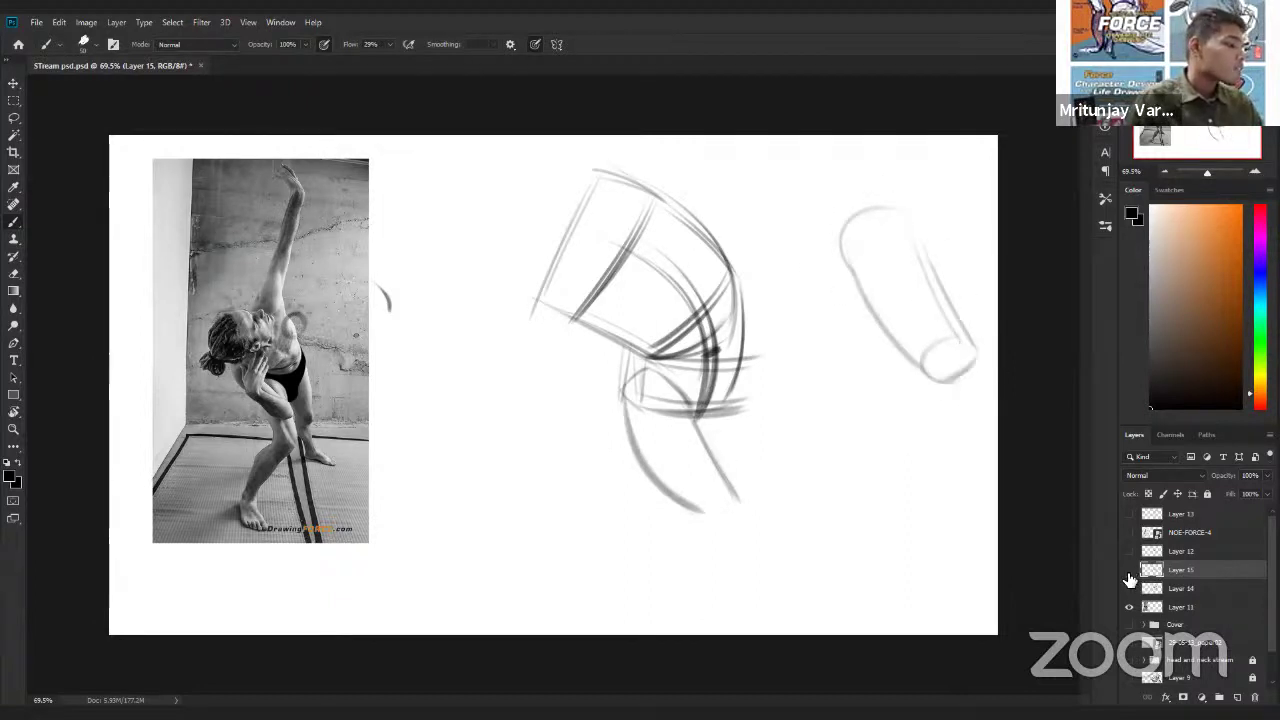
# Step: Switch layer visibility to compare the full figure on Layer 12 with the Layer 15 sketch, leaving Layer 15 shown
pyautogui.click(1129, 573)
pyautogui.click(1129, 590)
pyautogui.click(1129, 590)
pyautogui.click(1129, 608)
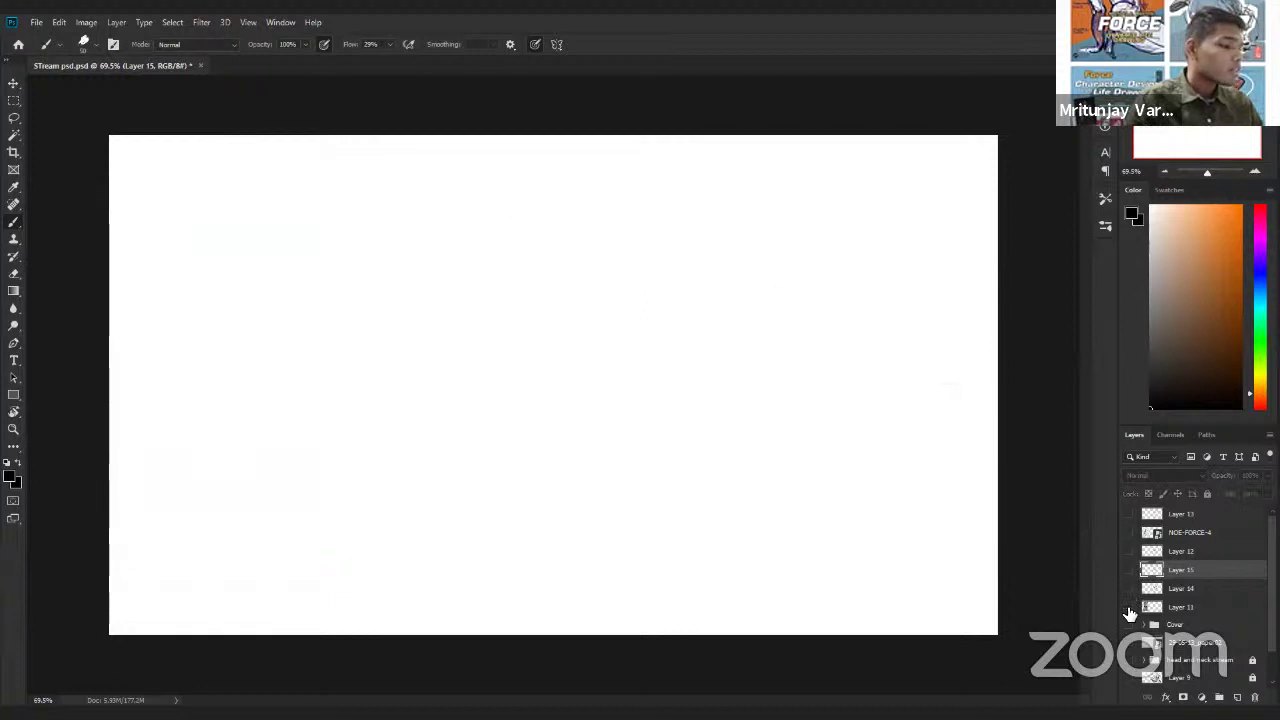
pyautogui.click(1130, 608)
pyautogui.click(1129, 553)
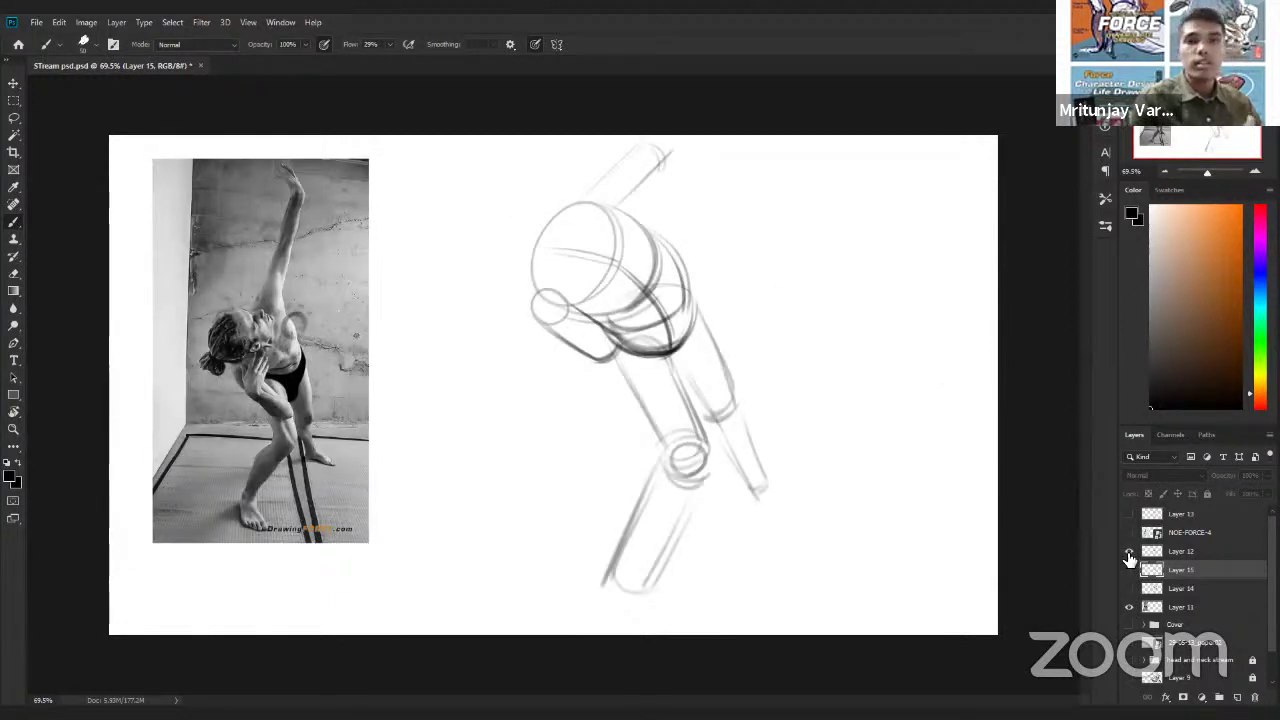
pyautogui.click(1130, 578)
pyautogui.click(1130, 569)
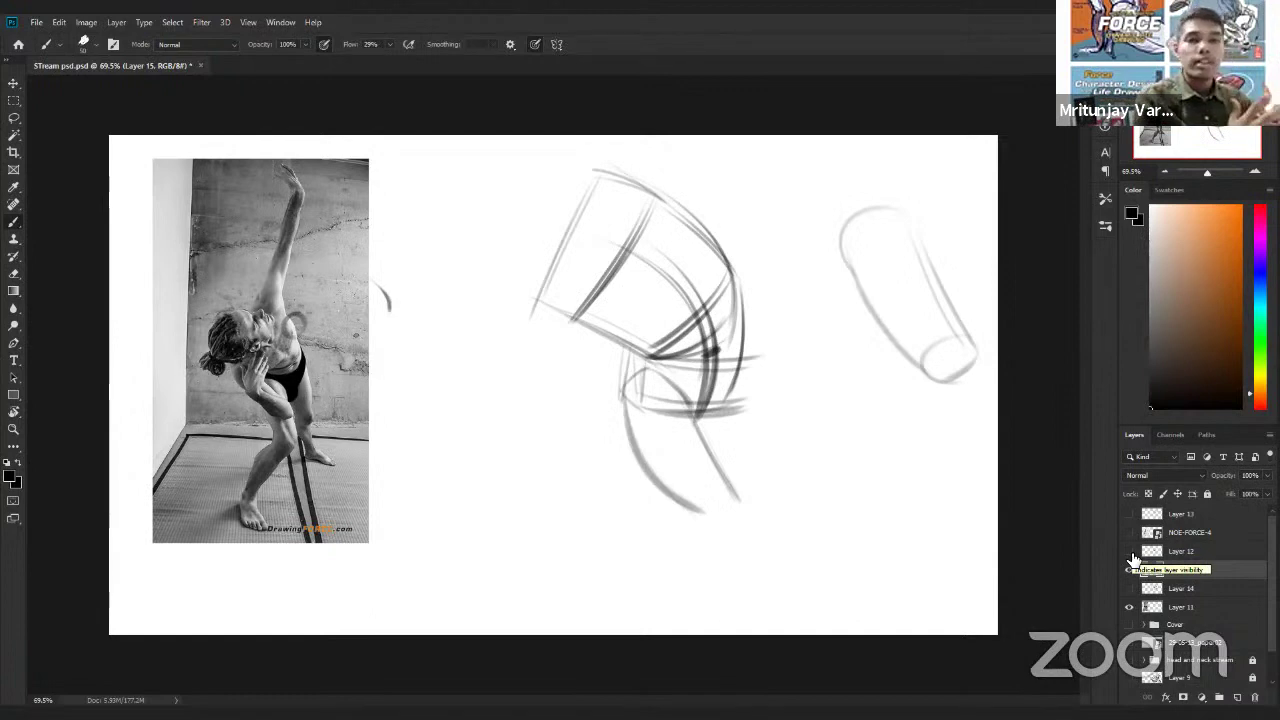
# Step: Thicken and extend the cylinder study's curved sides, and close the front thigh's lower end with an ellipse
pyautogui.moveTo(960, 362)
pyautogui.mouseDown()
pyautogui.moveTo(946, 351)
pyautogui.moveTo(965, 374)
pyautogui.mouseUp()
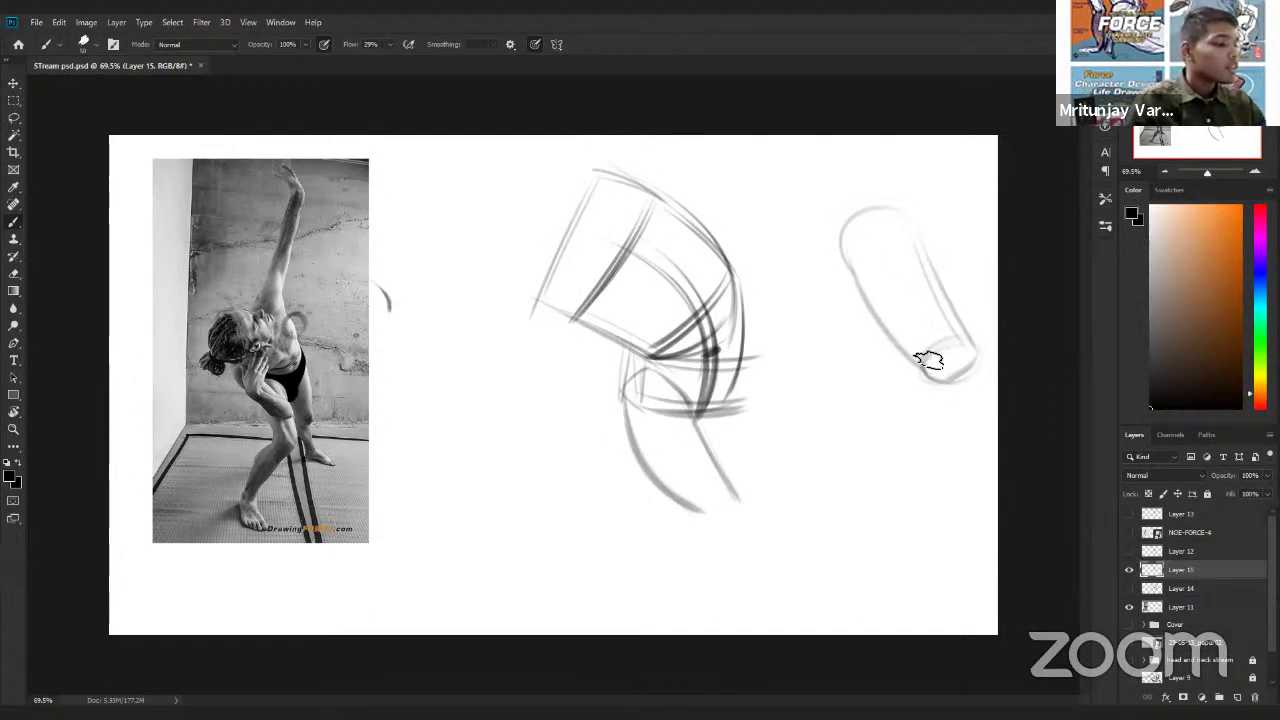
pyautogui.moveTo(850, 245)
pyautogui.mouseDown()
pyautogui.moveTo(880, 320)
pyautogui.moveTo(969, 412)
pyautogui.mouseUp()
pyautogui.moveTo(922, 236); pyautogui.dragTo(993, 375)
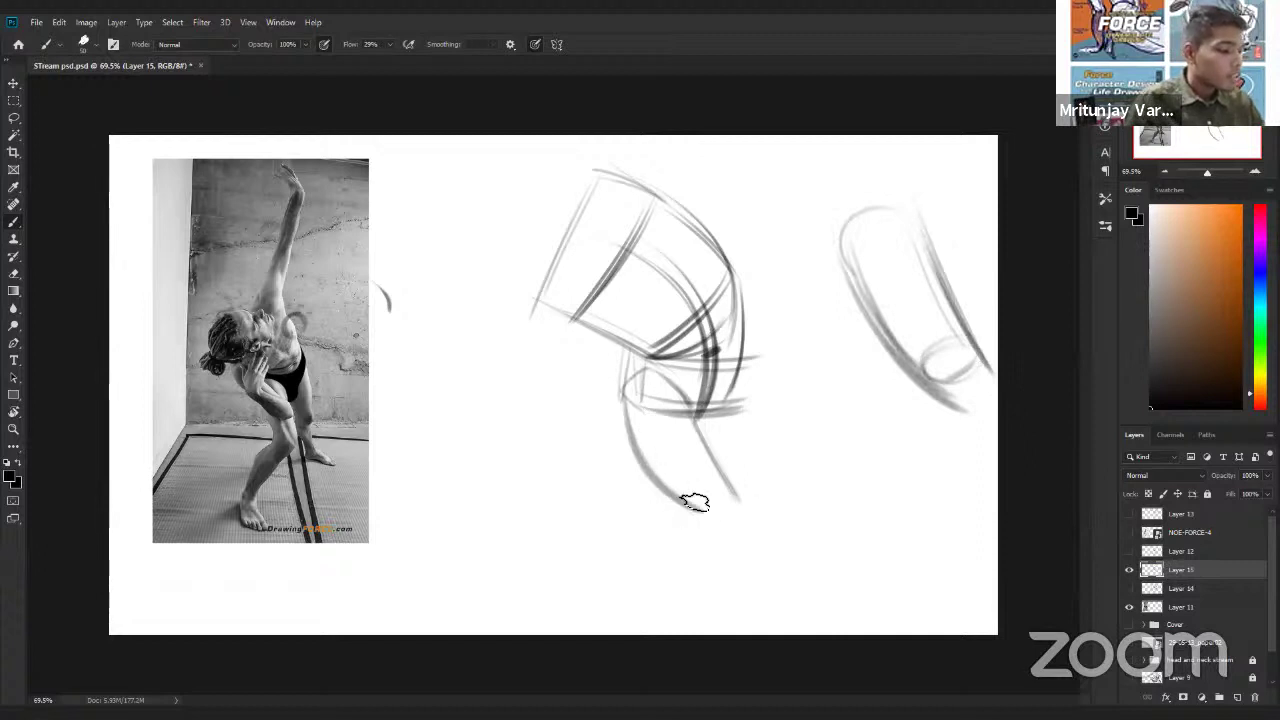
pyautogui.moveTo(733, 481); pyautogui.dragTo(723, 503)
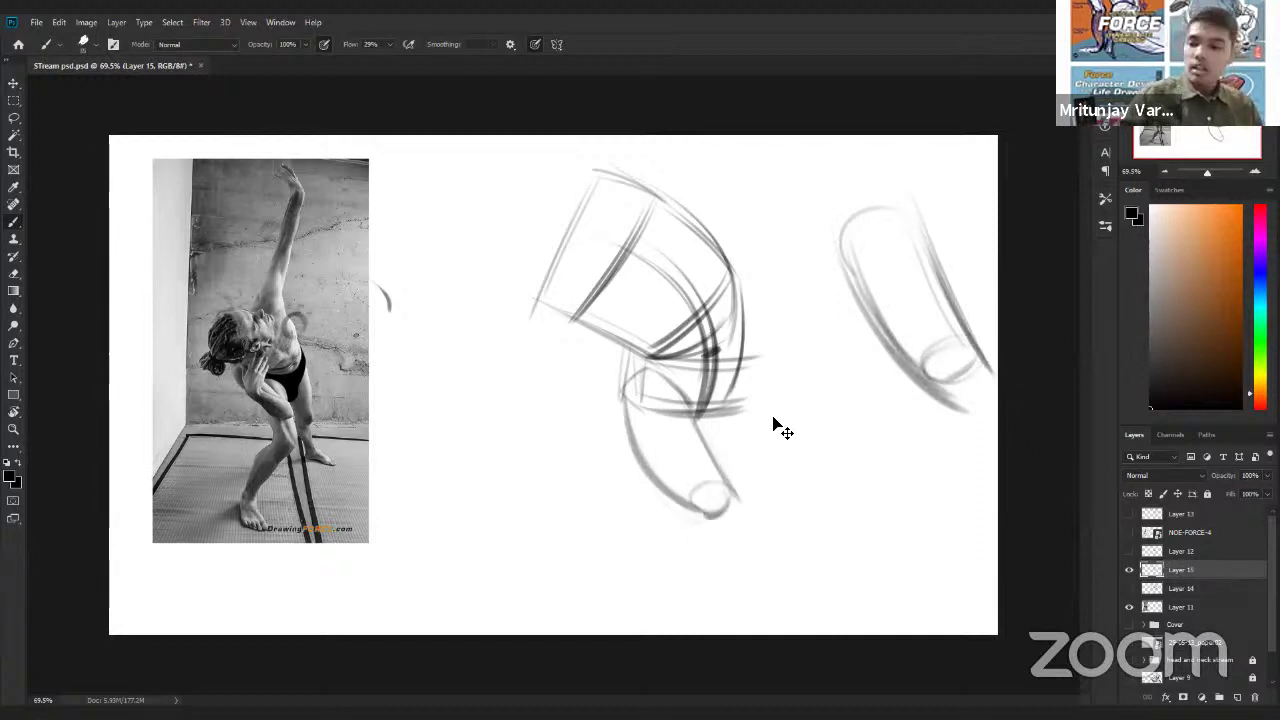
# Step: Scale the whole Layer 15 sketch down with Free Transform to leave space for the lower legs
pyautogui.hotkey('ctrl', 't')
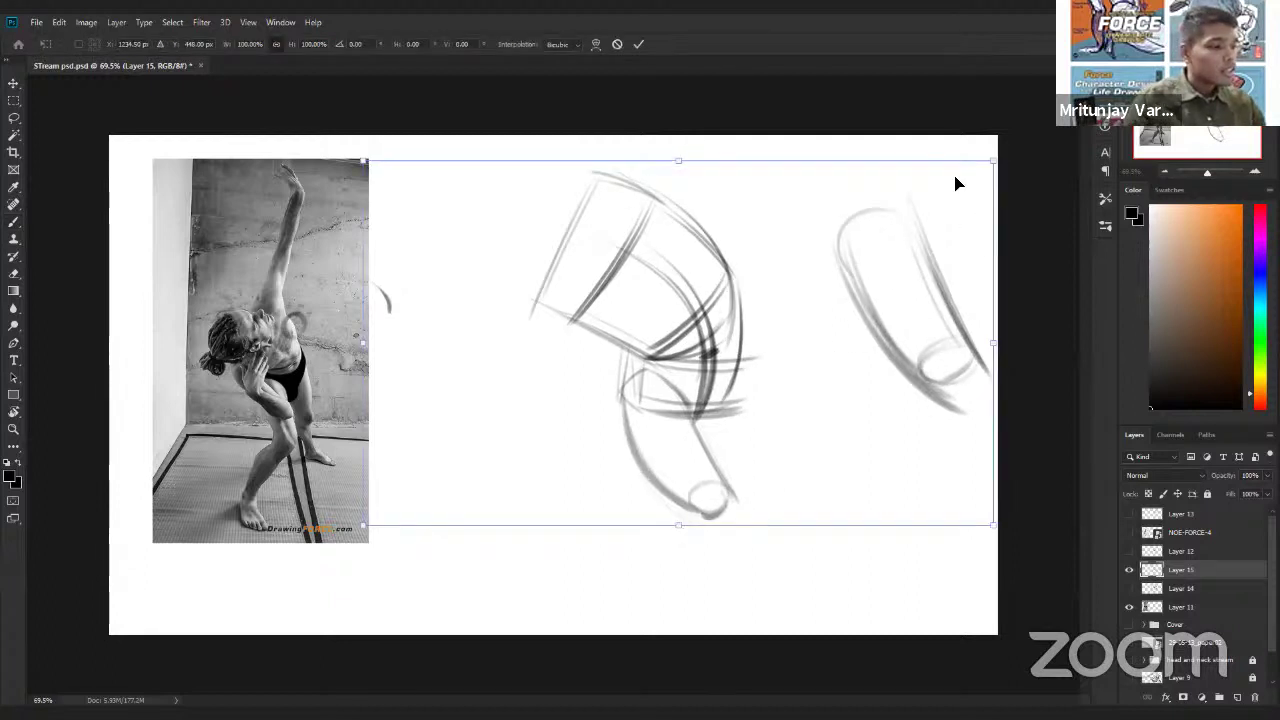
pyautogui.moveTo(955, 183); pyautogui.dragTo(871, 220)
pyautogui.press('Return')
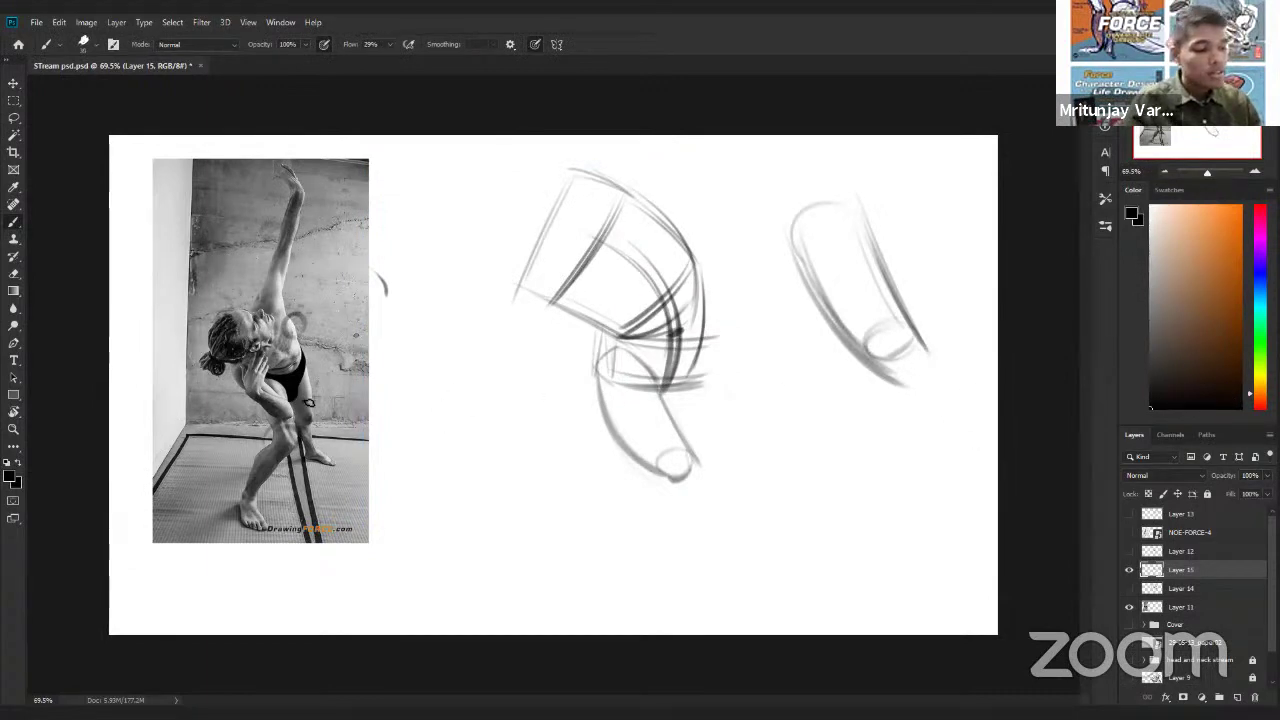
# Step: Mark the front leg's curves over the reference photo, and draw the figure's tapering lower leg with a heavy outer curve
pyautogui.moveTo(288, 398)
pyautogui.mouseDown()
pyautogui.moveTo(256, 438)
pyautogui.moveTo(296, 462)
pyautogui.mouseUp()
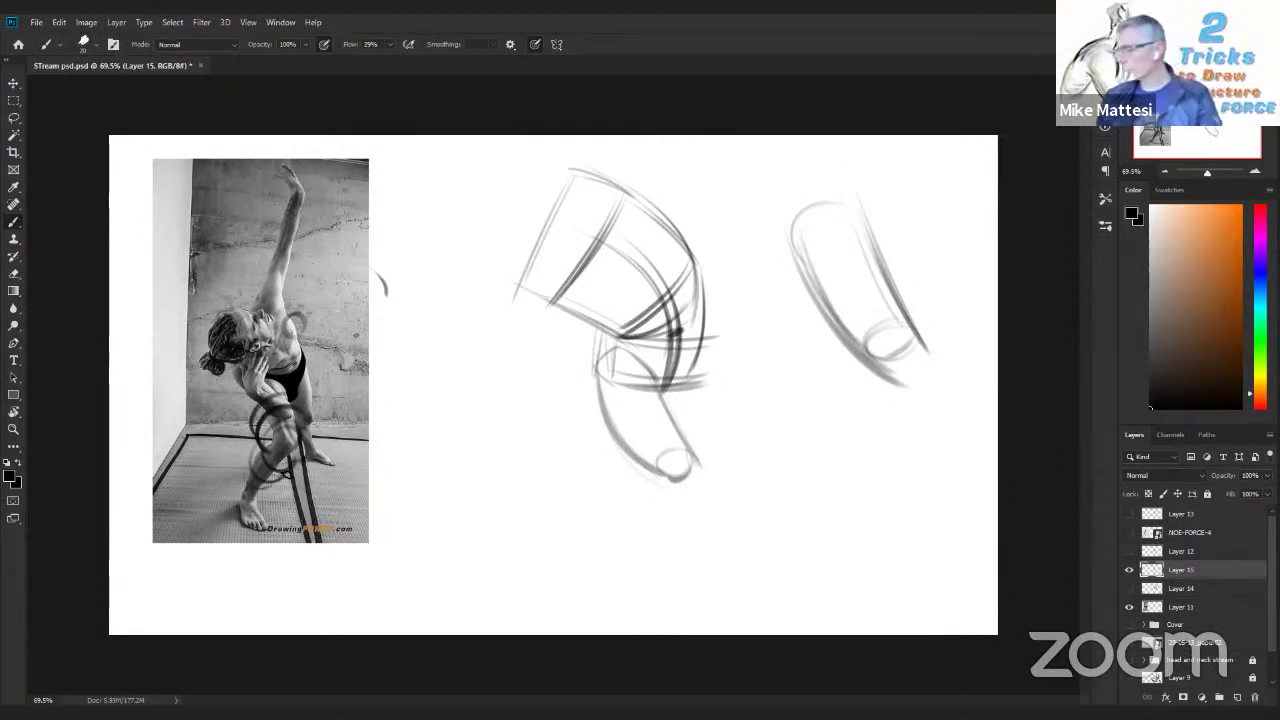
pyautogui.moveTo(645, 482); pyautogui.dragTo(618, 608)
pyautogui.moveTo(690, 484); pyautogui.dragTo(622, 608)
pyautogui.moveTo(654, 470); pyautogui.dragTo(618, 614)
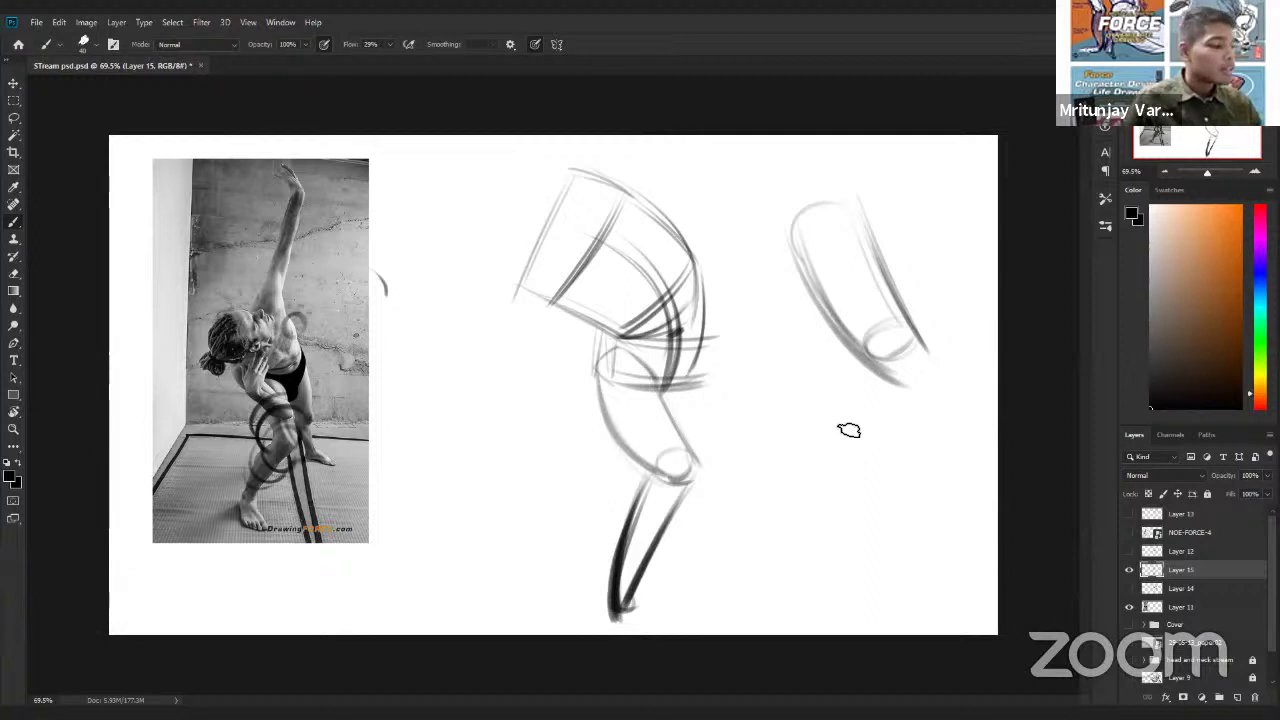
# Step: Draw a larger lower-leg study with an elliptical top and heavy tapering sides, and darken the figure's matching lower-leg curve
pyautogui.moveTo(849, 428); pyautogui.dragTo(805, 616)
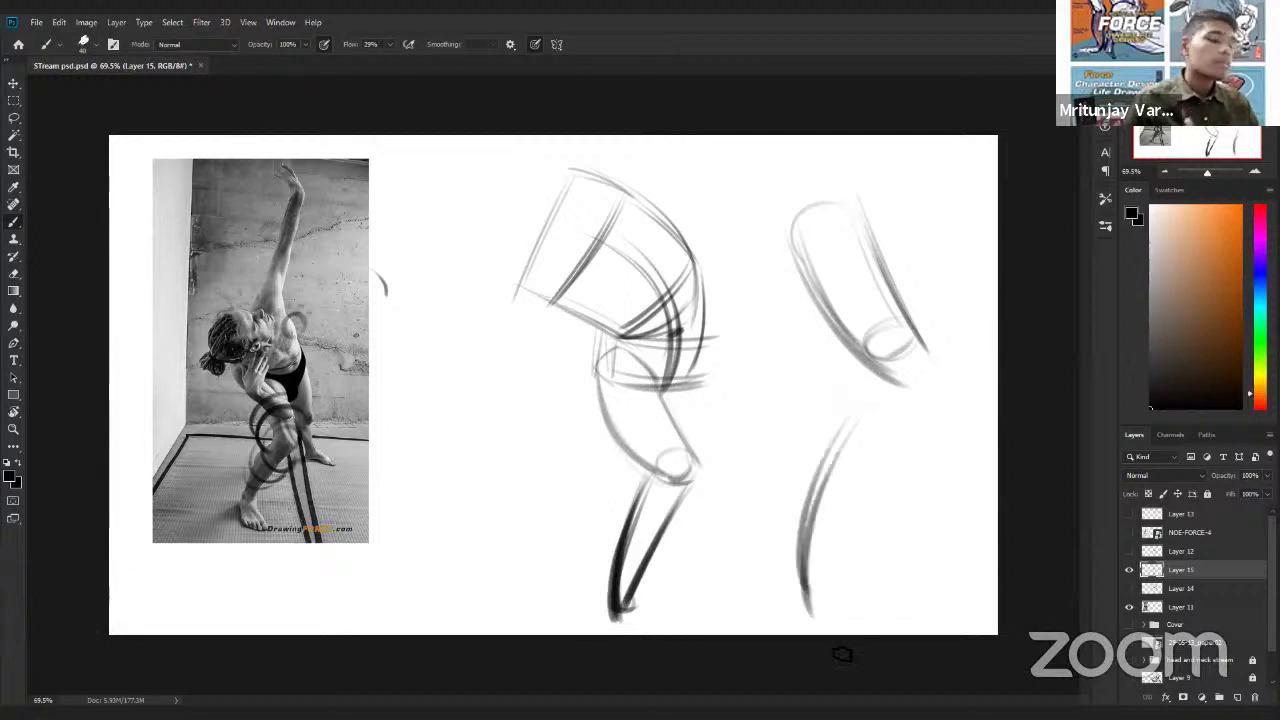
pyautogui.moveTo(856, 428)
pyautogui.mouseDown()
pyautogui.moveTo(924, 418)
pyautogui.moveTo(835, 608)
pyautogui.mouseUp()
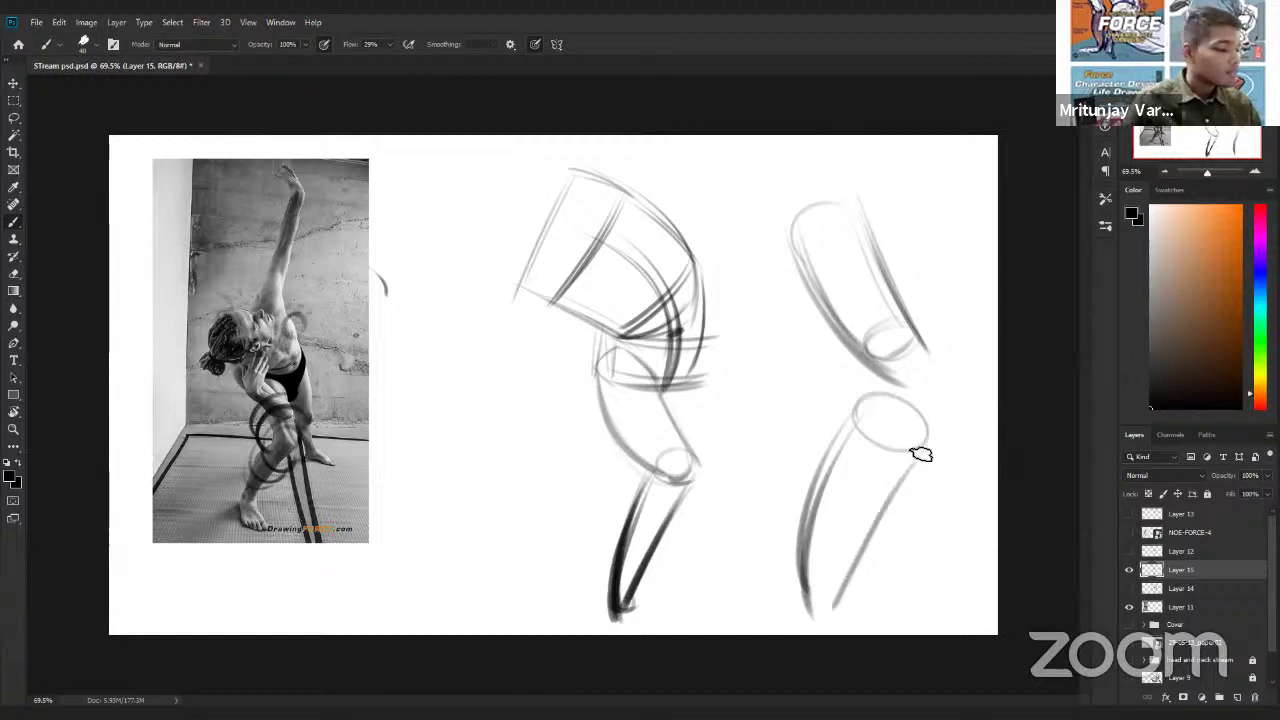
pyautogui.moveTo(926, 445); pyautogui.dragTo(837, 611)
pyautogui.moveTo(868, 399); pyautogui.dragTo(822, 624)
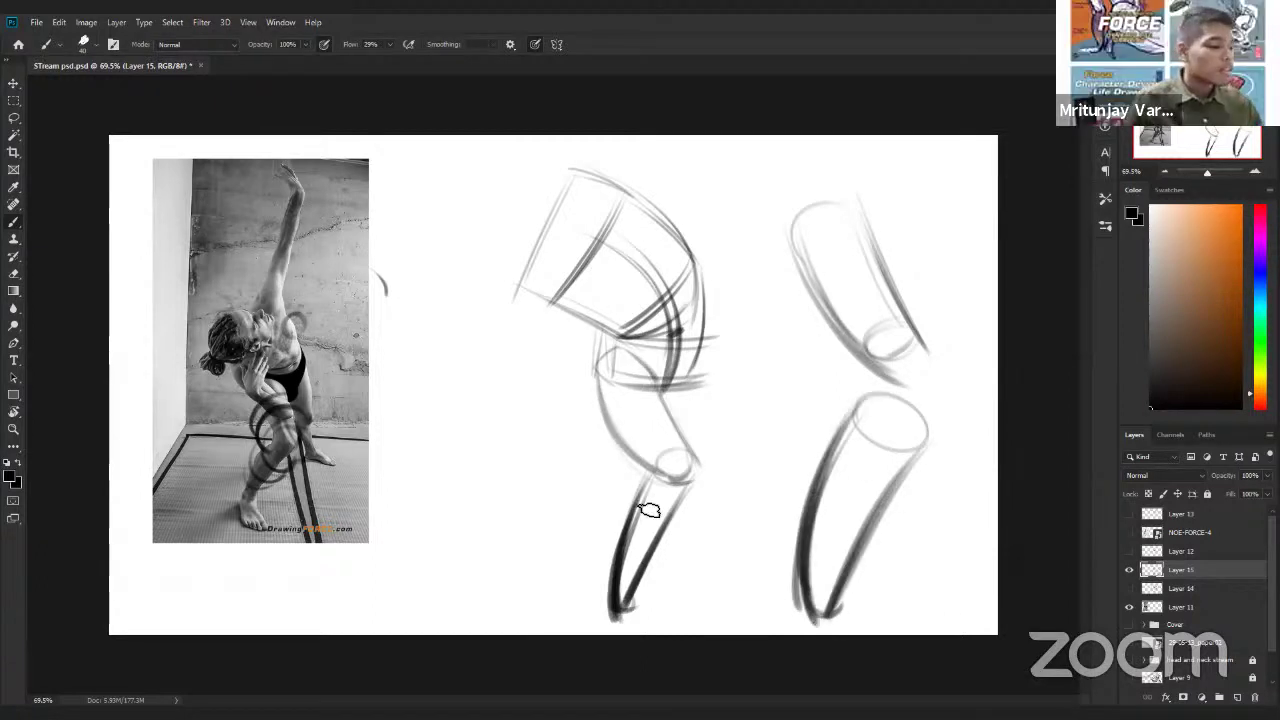
pyautogui.moveTo(666, 464); pyautogui.dragTo(610, 620)
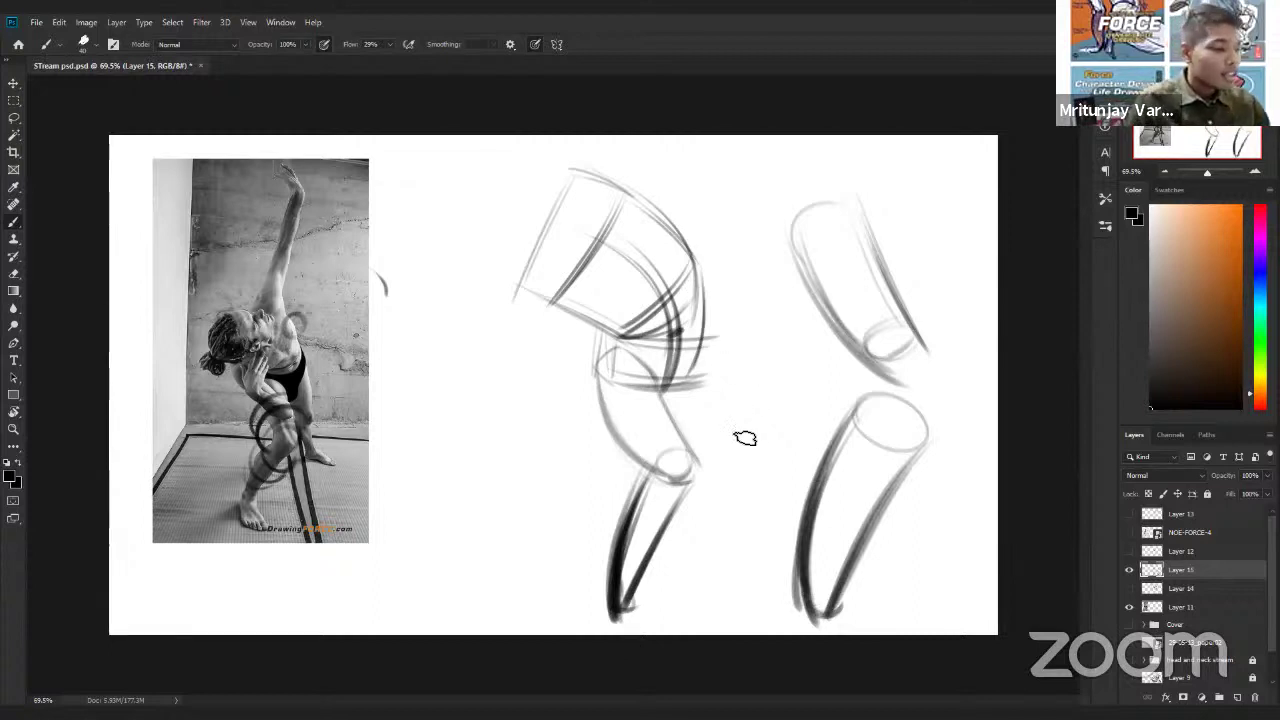
pyautogui.moveTo(701, 318); pyautogui.dragTo(750, 458)
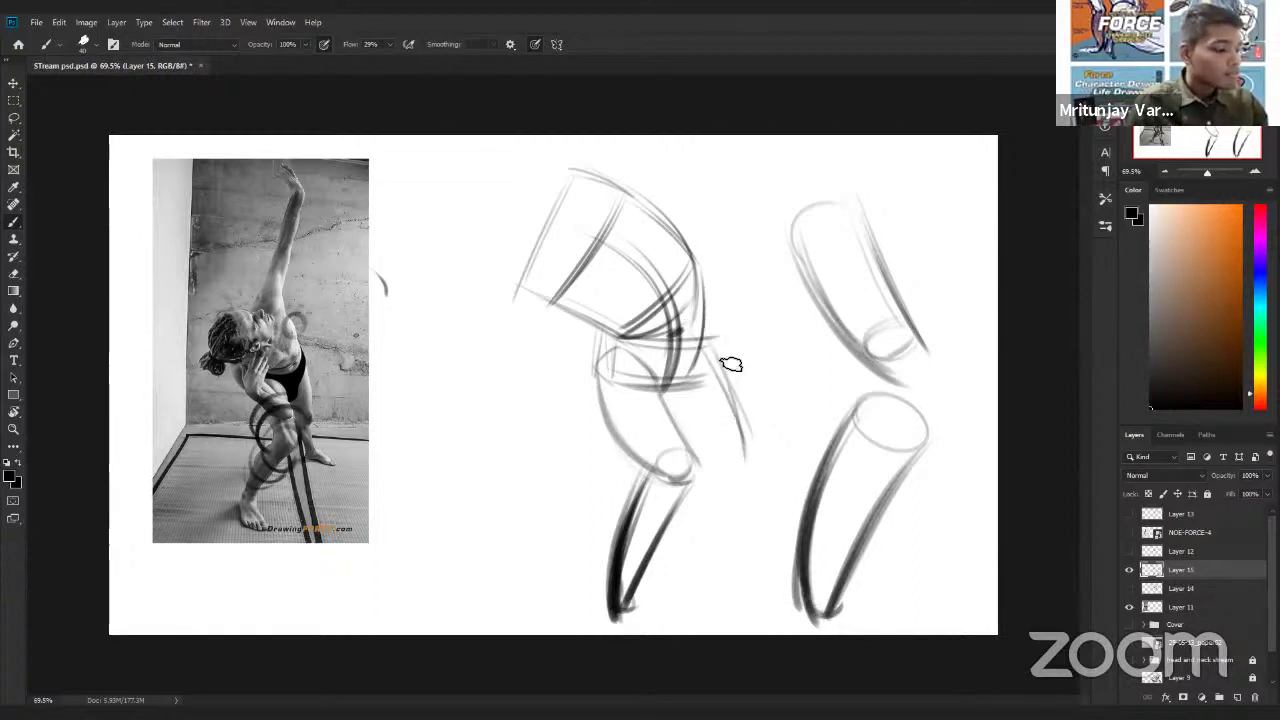
pyautogui.hotkey('ctrl', 'z')
pyautogui.hotkey('ctrl', 'z')
pyautogui.hotkey('ctrl', 'z')
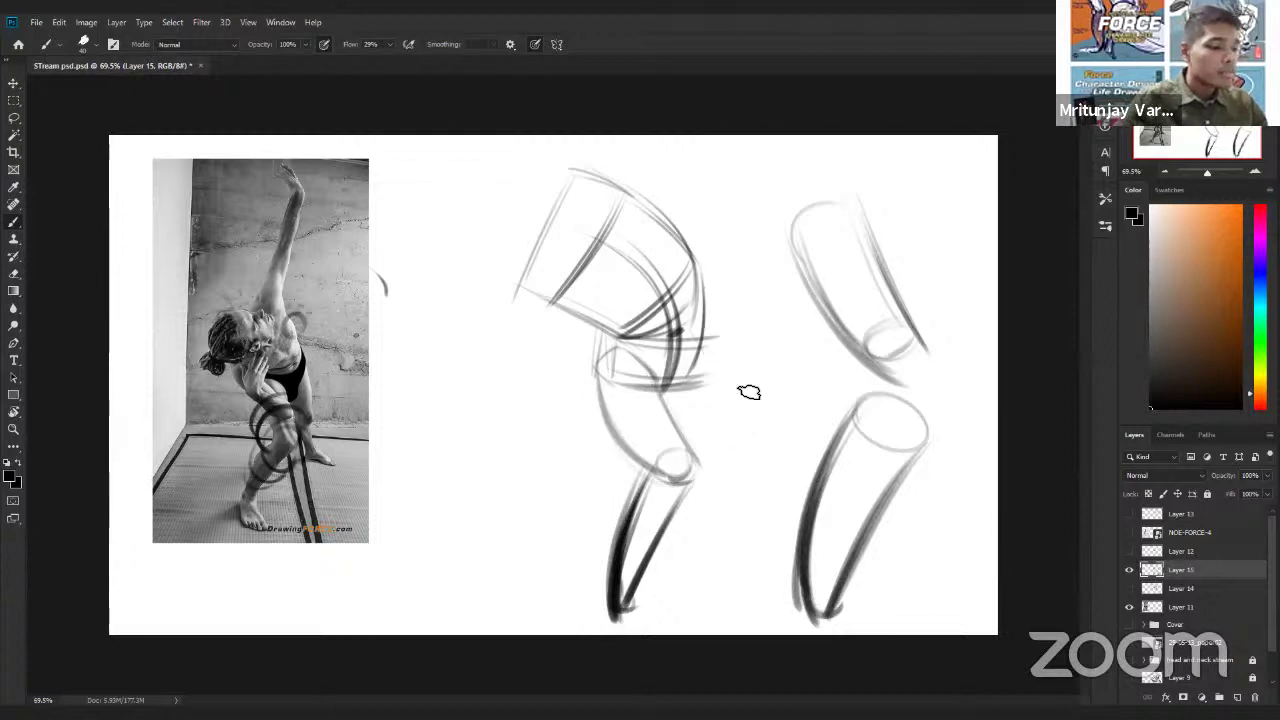
# Step: Draw the back leg behind the front thigh as a curved tapering upper form and a smaller pointed lower form
pyautogui.moveTo(709, 338)
pyautogui.mouseDown()
pyautogui.moveTo(734, 460)
pyautogui.moveTo(738, 450)
pyautogui.mouseUp()
pyautogui.moveTo(668, 392)
pyautogui.mouseDown()
pyautogui.moveTo(722, 462)
pyautogui.moveTo(741, 442)
pyautogui.mouseUp()
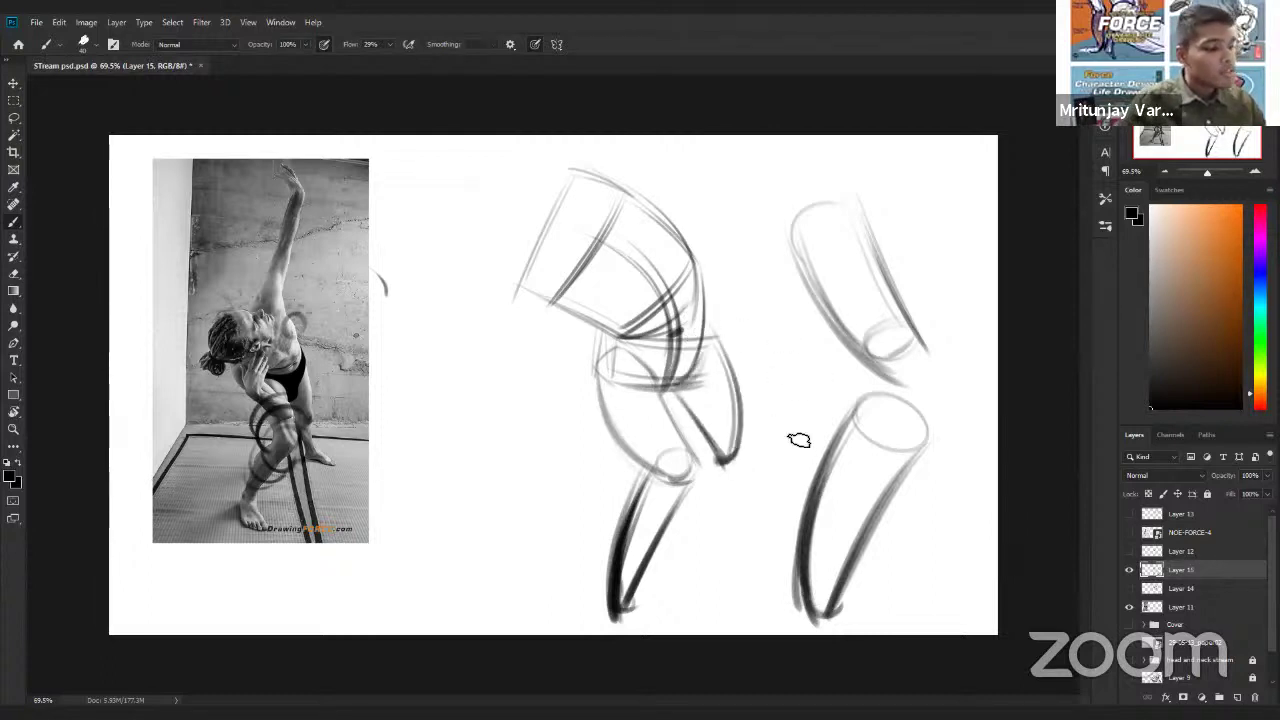
pyautogui.moveTo(706, 445)
pyautogui.mouseDown()
pyautogui.moveTo(730, 458)
pyautogui.moveTo(767, 534)
pyautogui.mouseUp()
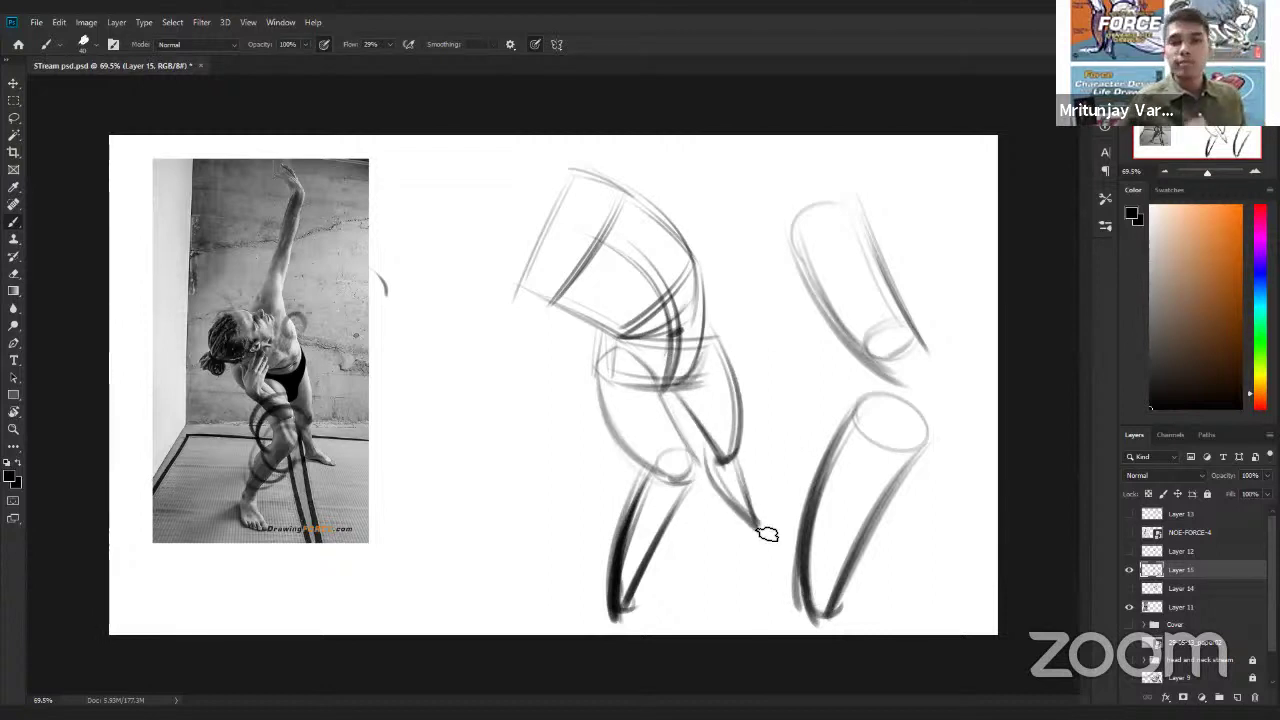
# Step: Scale the Layer 15 sketch down slightly with Free Transform, and draw a wedge-shaped front foot and a light back foot
pyautogui.hotkey('ctrl', 't')
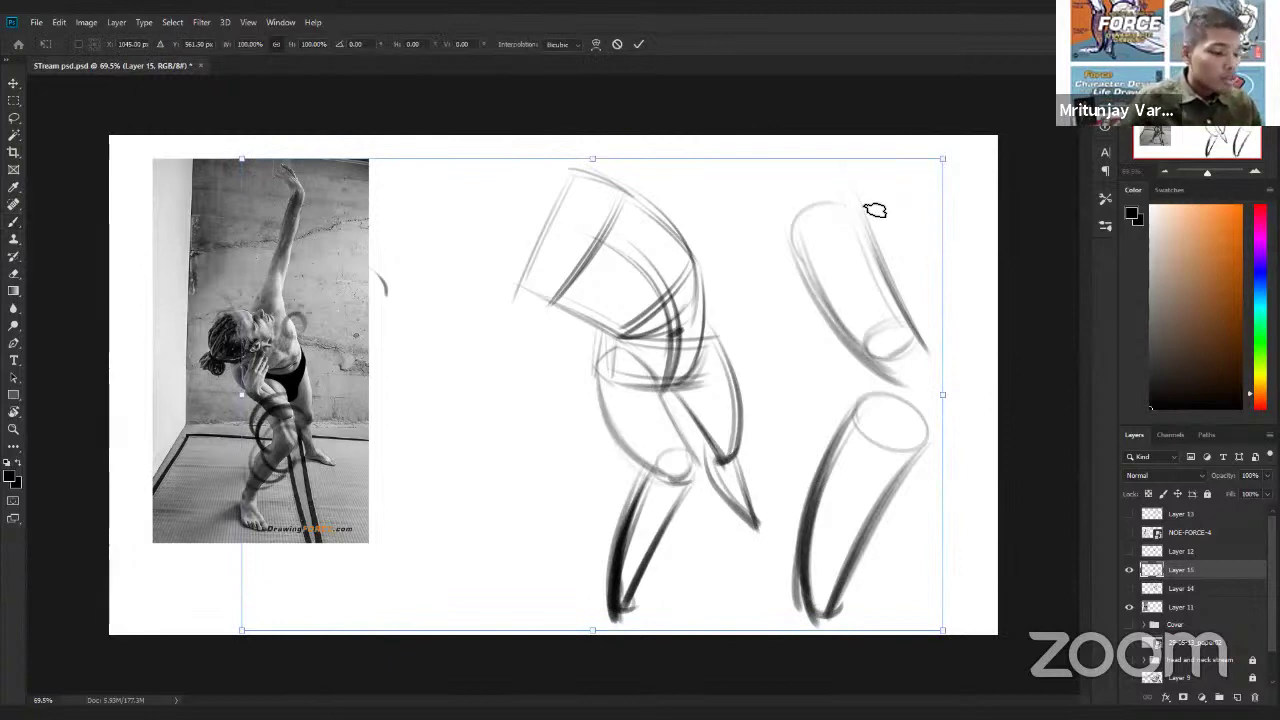
pyautogui.press('Return')
pyautogui.moveTo(593, 630)
pyautogui.mouseDown()
pyautogui.moveTo(597, 583)
pyautogui.moveTo(615, 577)
pyautogui.moveTo(611, 603)
pyautogui.moveTo(663, 606)
pyautogui.moveTo(672, 622)
pyautogui.mouseUp()
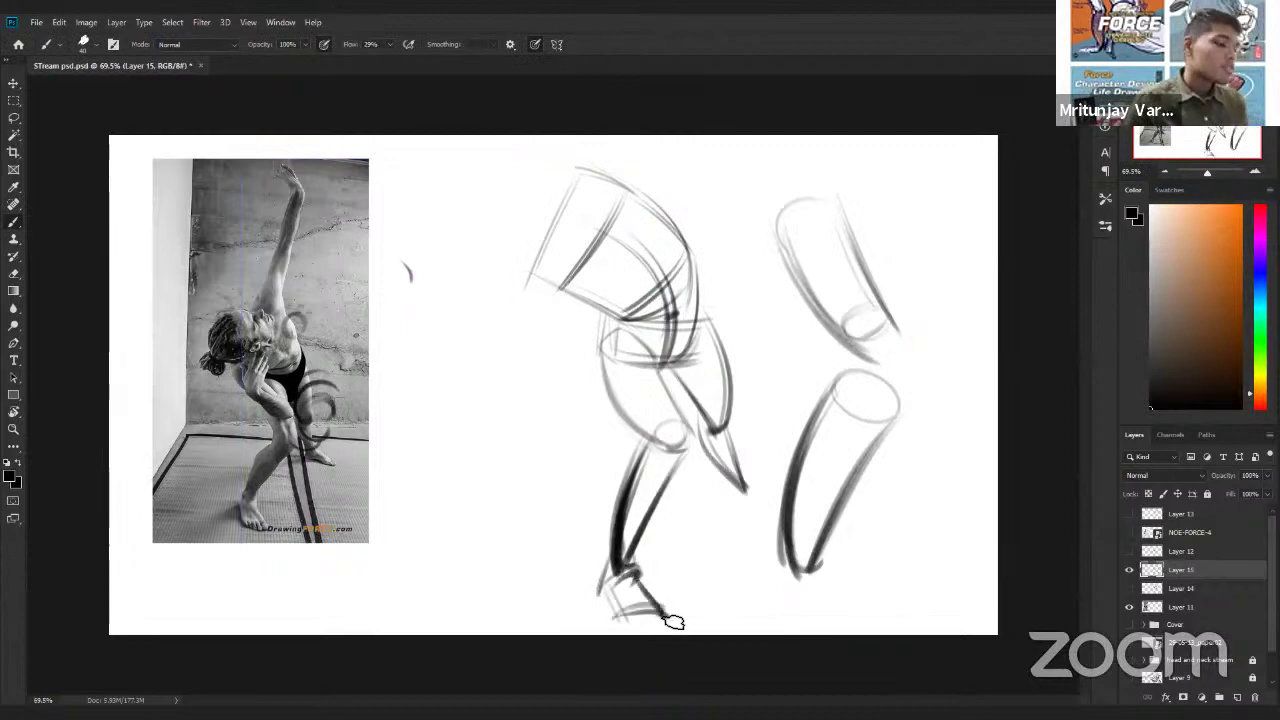
pyautogui.moveTo(722, 498); pyautogui.dragTo(789, 504)
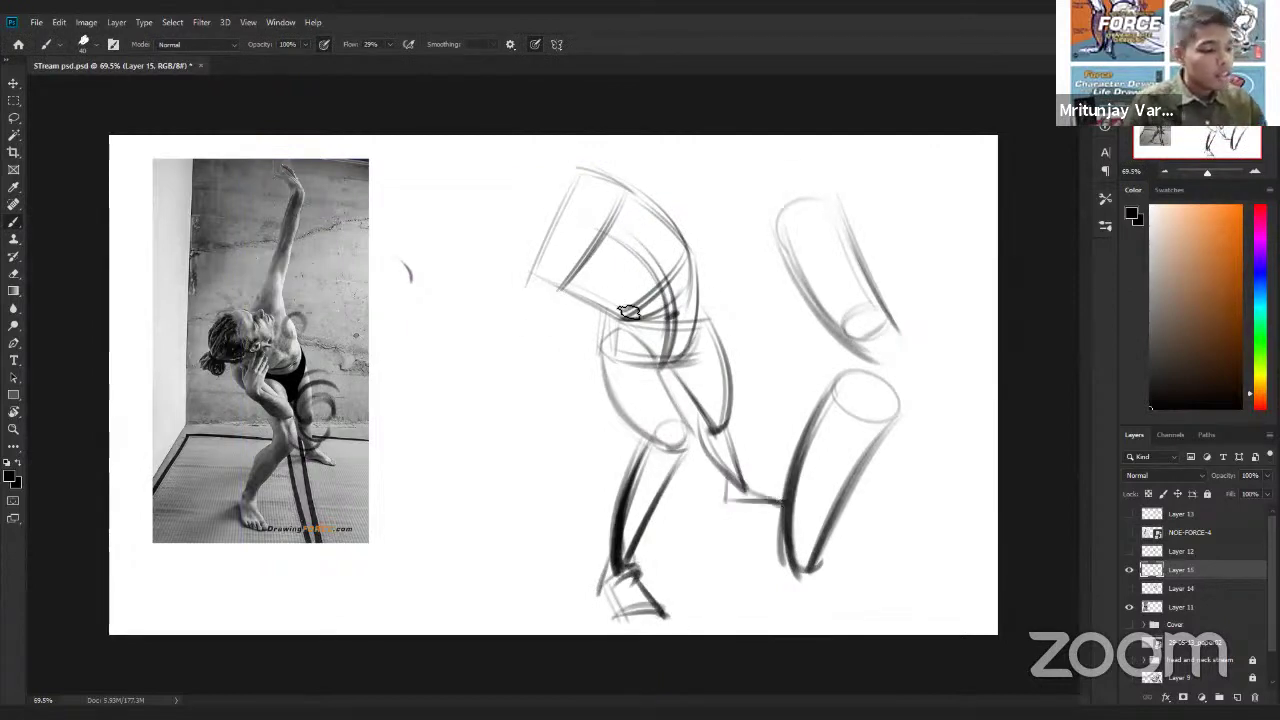
# Step: Curve the torso block's lower edge into a dark joint above the front thigh, and draw a heavy ellipse over the torso's upper end
pyautogui.moveTo(527, 258)
pyautogui.mouseDown()
pyautogui.moveTo(590, 330)
pyautogui.moveTo(604, 310)
pyautogui.moveTo(634, 350)
pyautogui.mouseUp()
pyautogui.moveTo(553, 284)
pyautogui.mouseDown()
pyautogui.moveTo(648, 330)
pyautogui.moveTo(645, 355)
pyautogui.mouseUp()
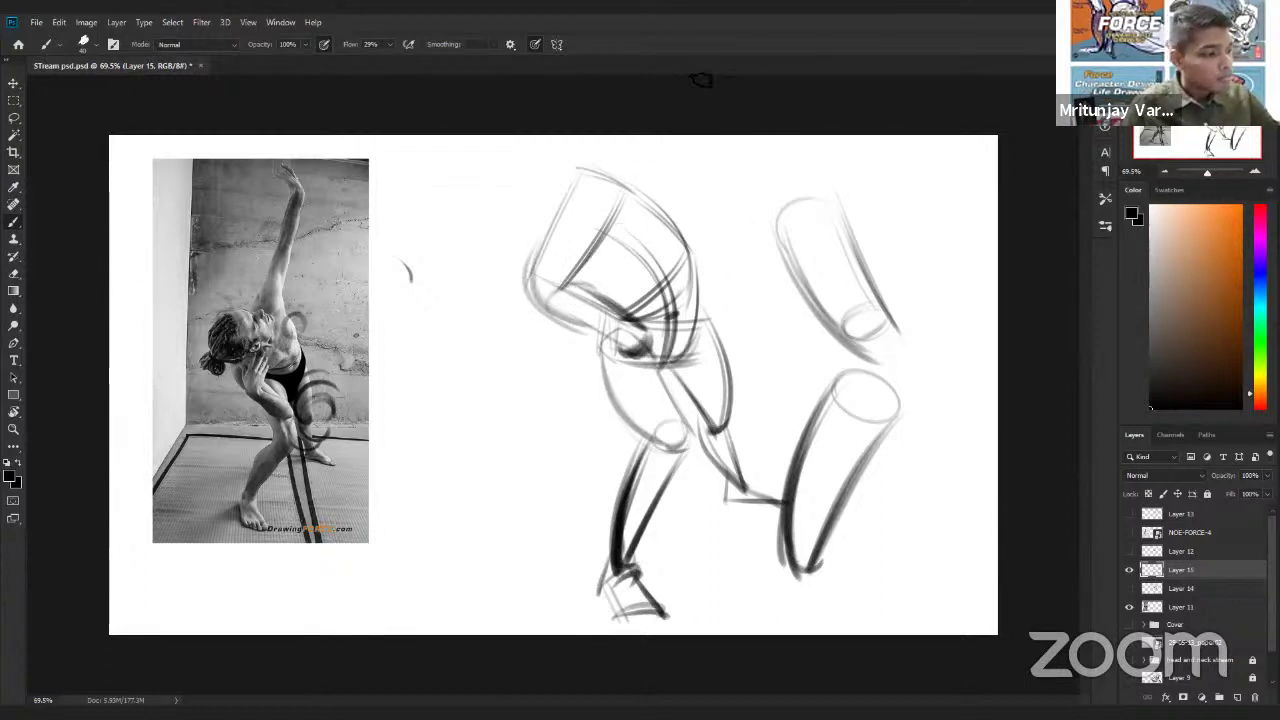
pyautogui.moveTo(520, 238)
pyautogui.mouseDown()
pyautogui.moveTo(608, 209)
pyautogui.moveTo(571, 236)
pyautogui.moveTo(512, 222)
pyautogui.moveTo(561, 236)
pyautogui.mouseUp()
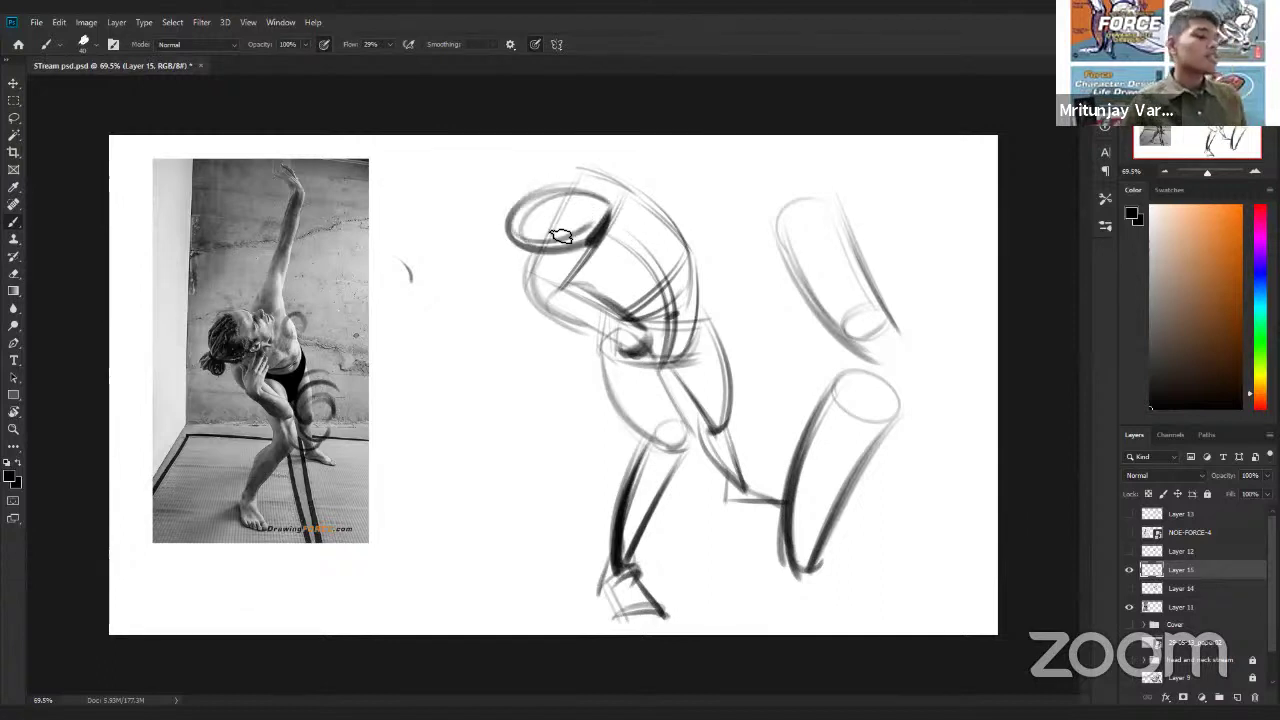
# Step: Draw a separate box study in perspective between the reference photo and the figure, with top, front and side planes
pyautogui.moveTo(437, 388)
pyautogui.mouseDown()
pyautogui.moveTo(420, 465)
pyautogui.moveTo(564, 364)
pyautogui.moveTo(572, 385)
pyautogui.moveTo(527, 447)
pyautogui.mouseUp()
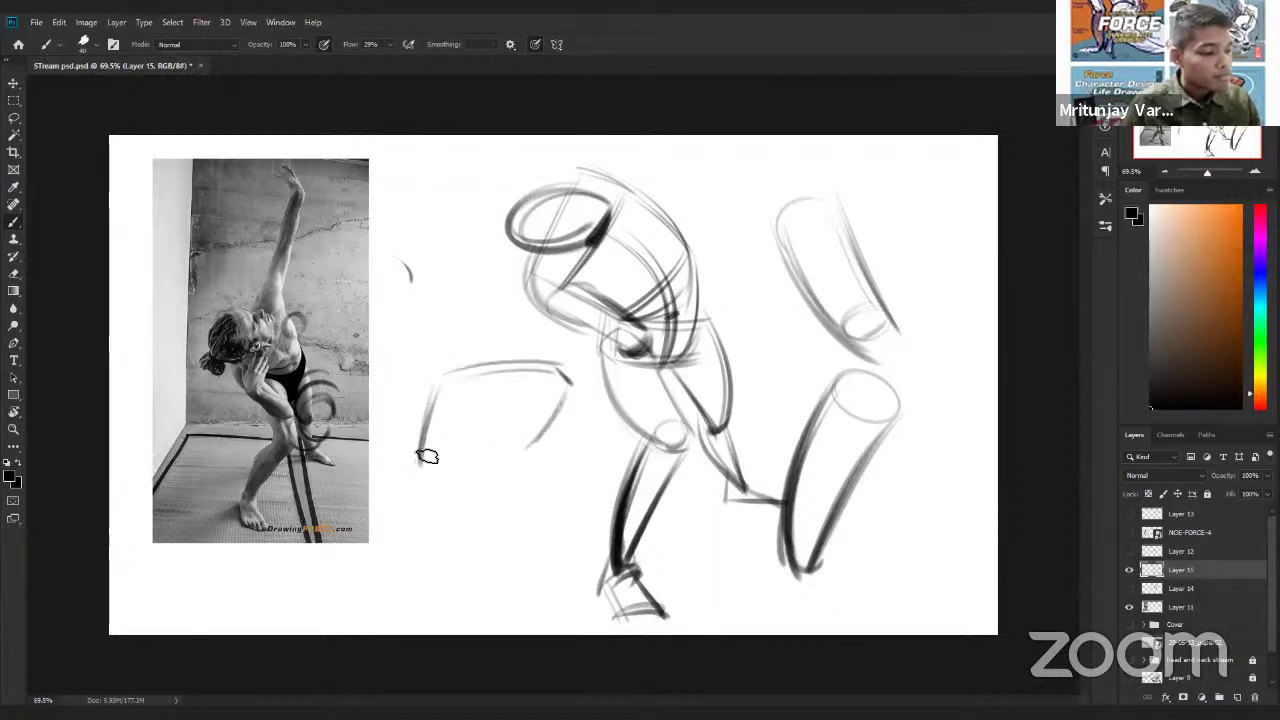
pyautogui.moveTo(423, 452); pyautogui.dragTo(463, 467)
pyautogui.moveTo(450, 372)
pyautogui.mouseDown()
pyautogui.moveTo(428, 460)
pyautogui.moveTo(486, 476)
pyautogui.mouseUp()
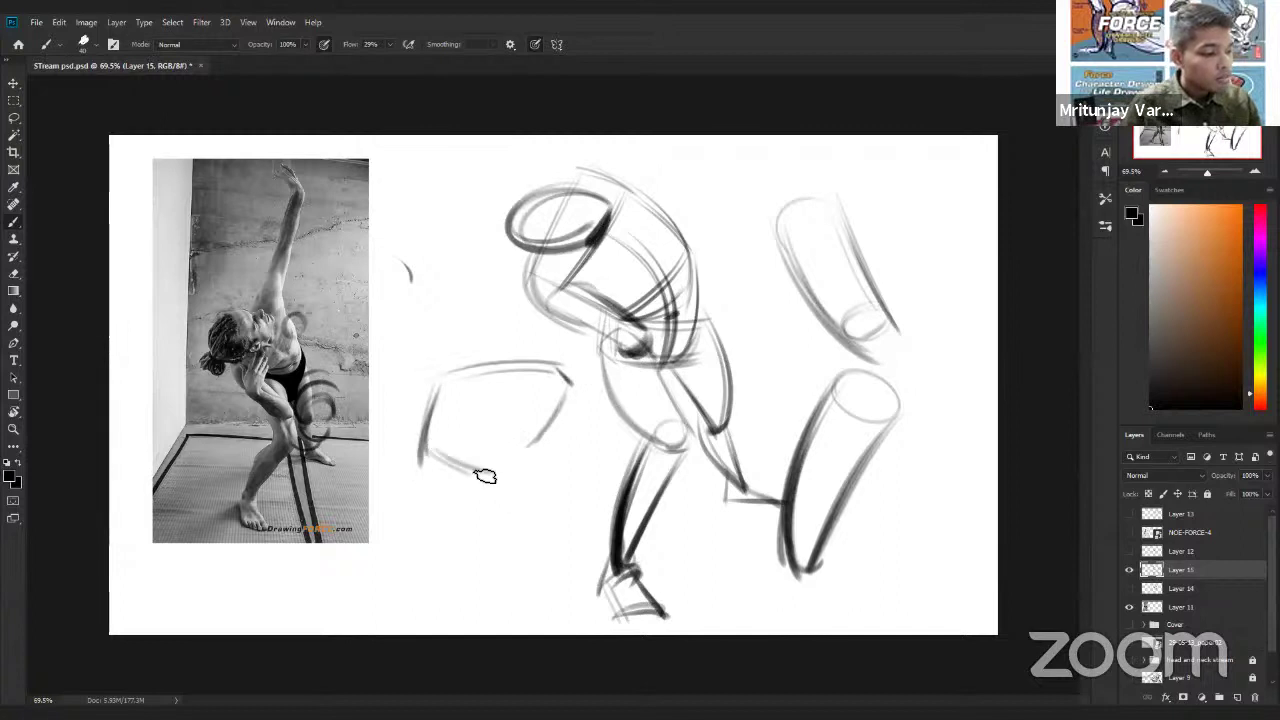
pyautogui.moveTo(442, 379); pyautogui.dragTo(520, 418)
pyautogui.moveTo(499, 424); pyautogui.dragTo(489, 483)
pyautogui.moveTo(568, 382)
pyautogui.mouseDown()
pyautogui.moveTo(496, 427)
pyautogui.moveTo(580, 379)
pyautogui.mouseUp()
pyautogui.moveTo(556, 428)
pyautogui.mouseDown()
pyautogui.moveTo(492, 474)
pyautogui.moveTo(552, 430)
pyautogui.mouseUp()
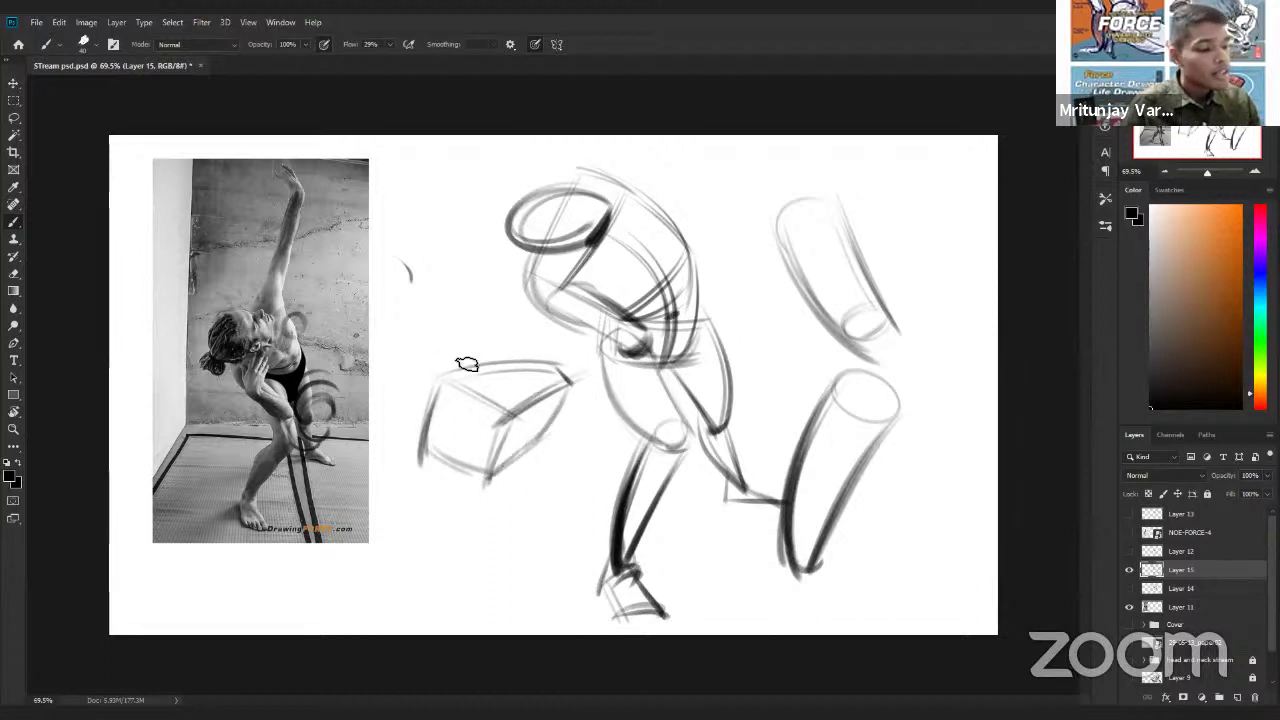
# Step: Draw a center line across the box study's top and front planes, and mark each visible plane
pyautogui.moveTo(582, 361); pyautogui.dragTo(473, 400)
pyautogui.moveTo(446, 473); pyautogui.dragTo(465, 402)
pyautogui.moveTo(465, 402); pyautogui.dragTo(453, 452)
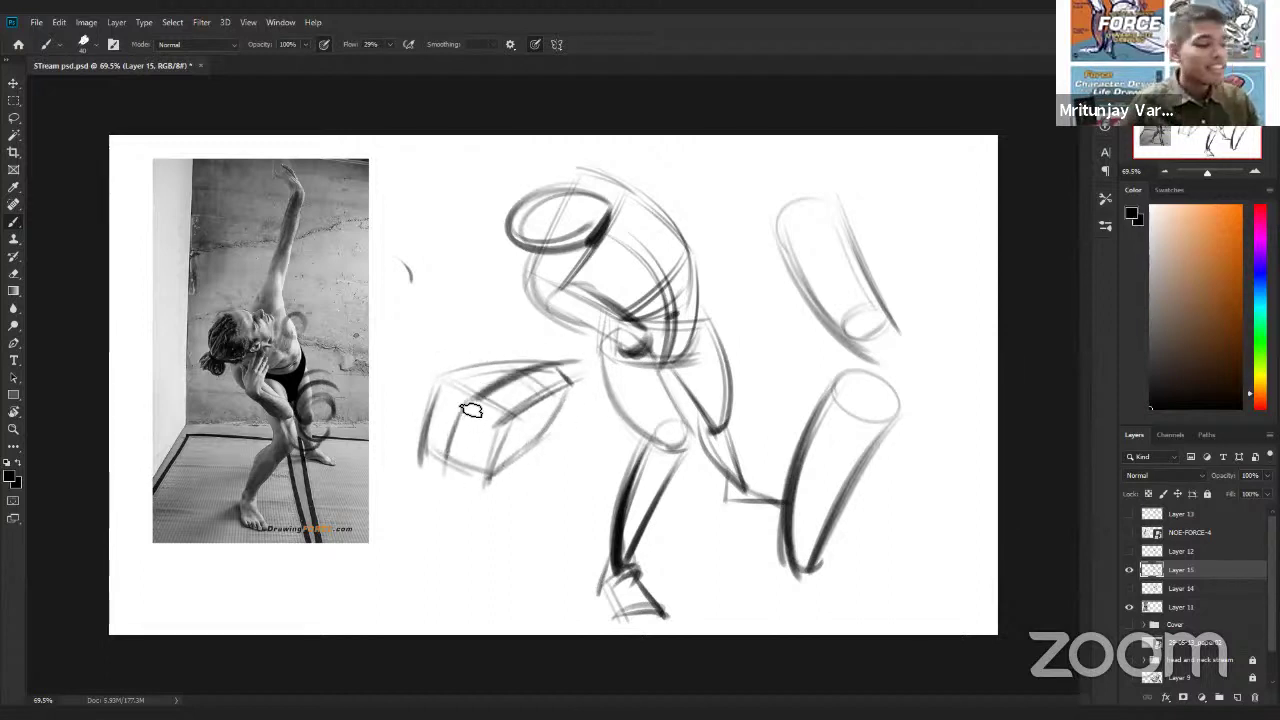
pyautogui.moveTo(471, 403)
pyautogui.mouseDown()
pyautogui.moveTo(457, 457)
pyautogui.moveTo(468, 404)
pyautogui.moveTo(526, 374)
pyautogui.mouseUp()
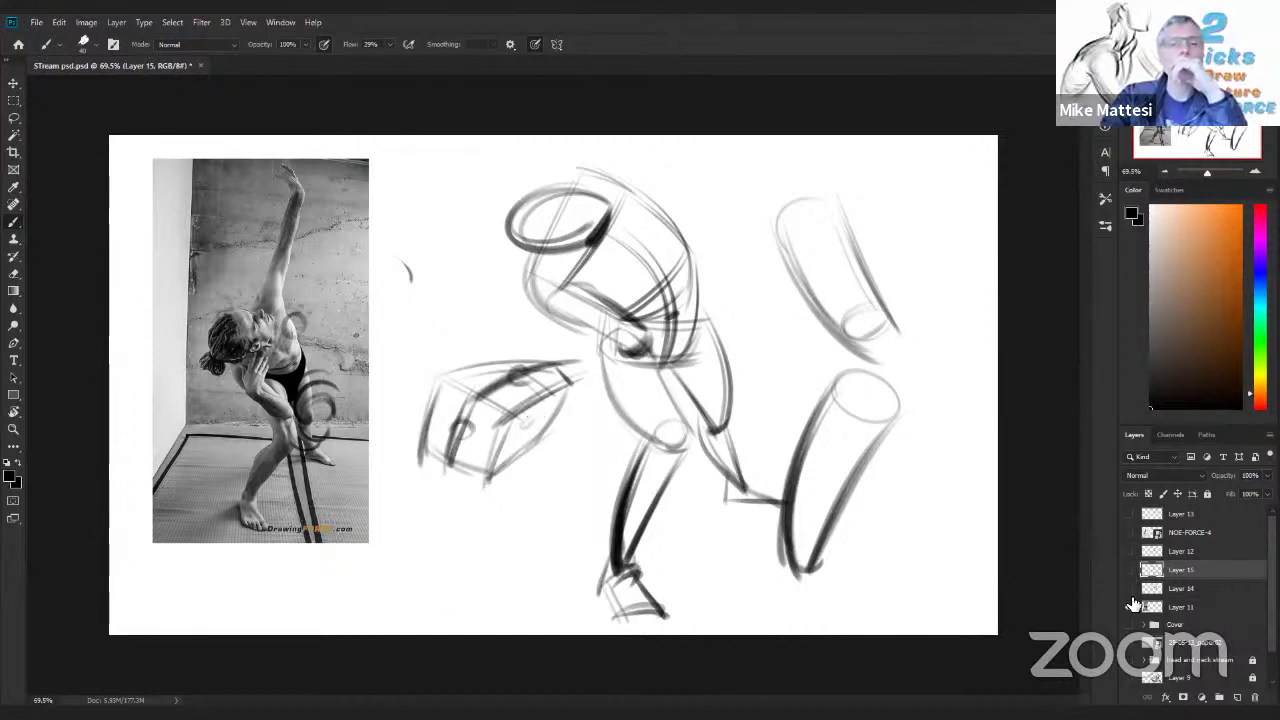
# Step: Hide Layer 15 and Layer 11, and show the NOE-FORCE-4 reference photo with the Layer 13 sketch
pyautogui.moveTo(1133, 605); pyautogui.dragTo(1133, 563)
pyautogui.click(1131, 551)
pyautogui.click(1130, 549)
pyautogui.click(1130, 535)
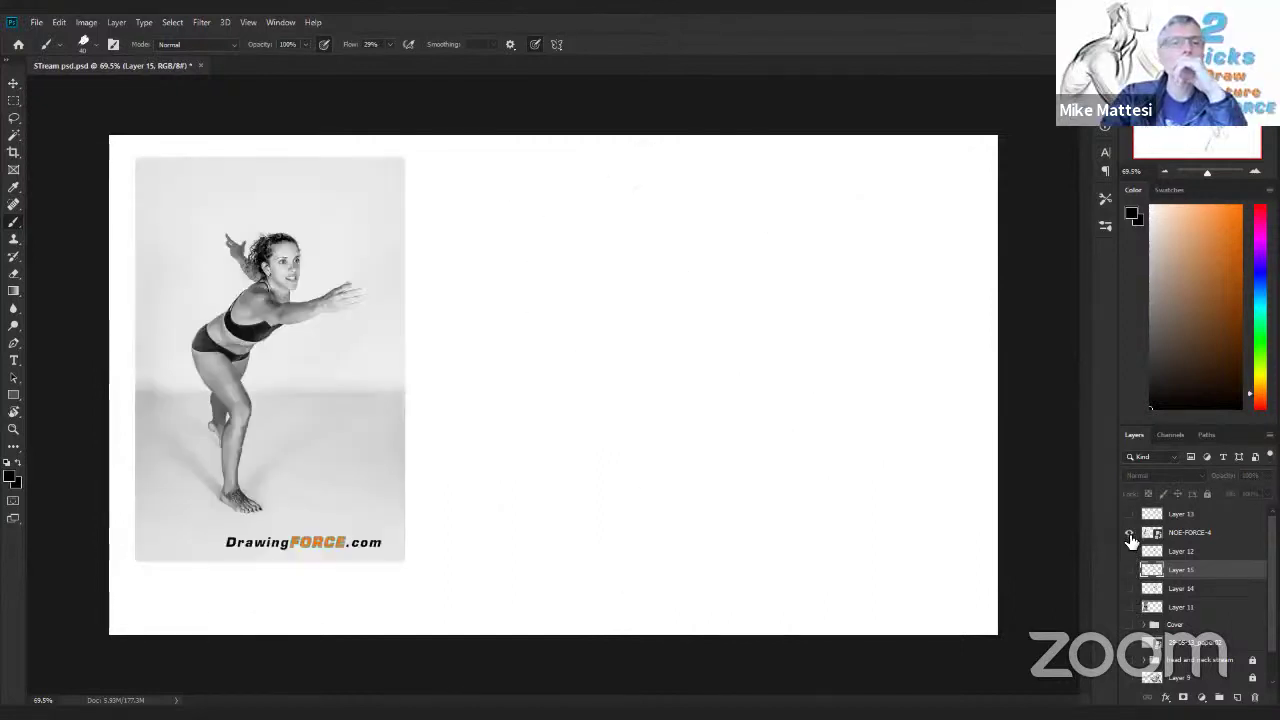
pyautogui.click(1129, 516)
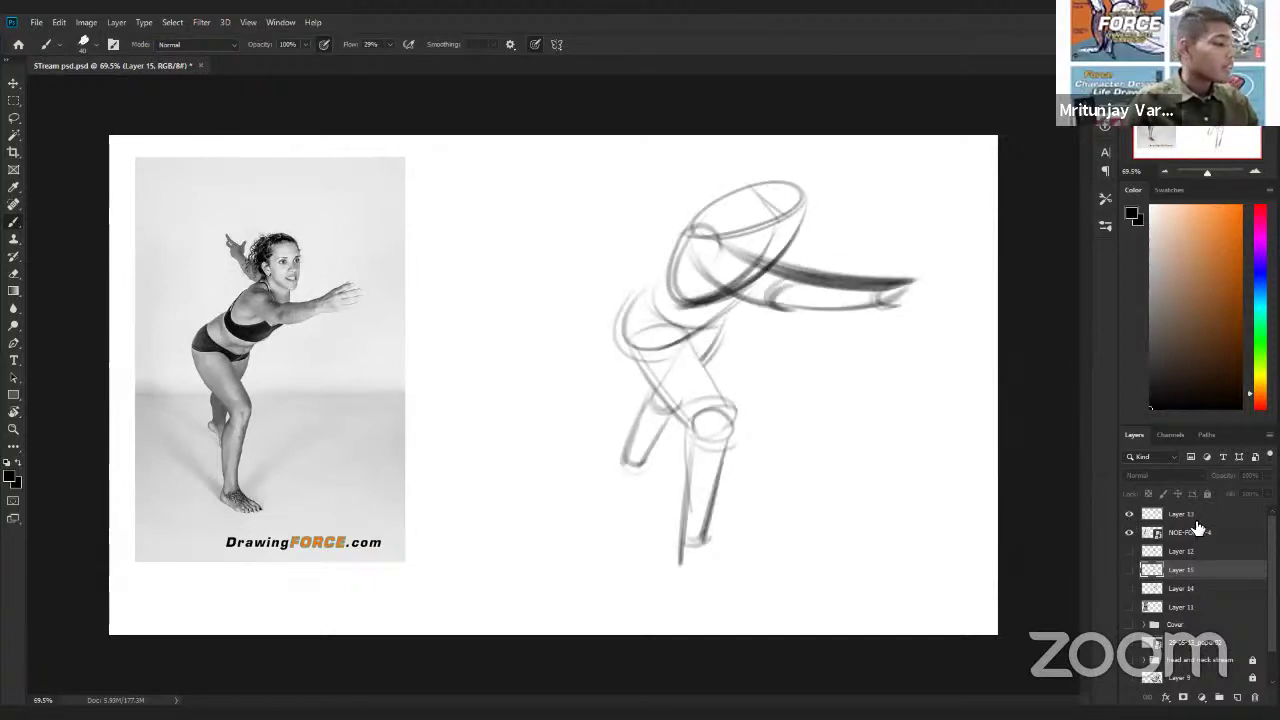
# Step: Add a new layer above Layer 13, and draw a bowl-shaped study with an elliptical rim, center lines and a second ellipse above it
pyautogui.click(1198, 516)
pyautogui.hotkey('ctrl', 'shift', 'alt', 'n')
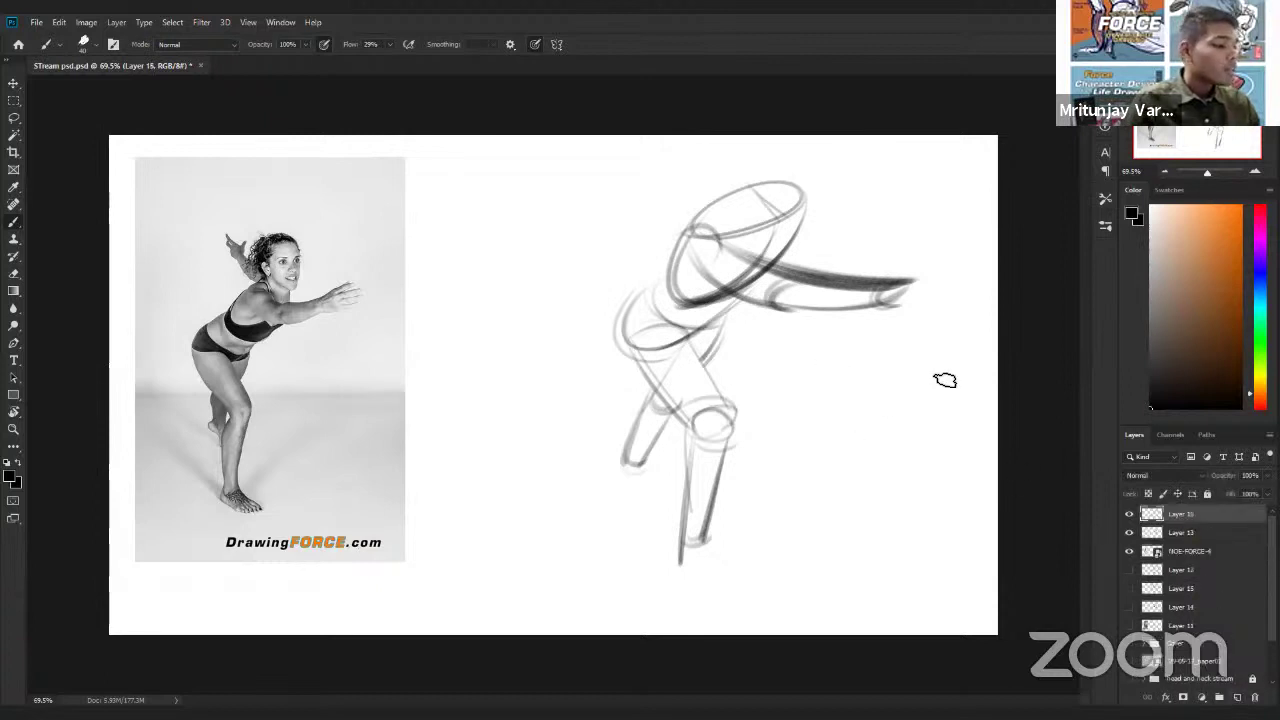
pyautogui.moveTo(811, 416)
pyautogui.mouseDown()
pyautogui.moveTo(934, 376)
pyautogui.moveTo(846, 386)
pyautogui.moveTo(908, 411)
pyautogui.mouseUp()
pyautogui.moveTo(806, 481); pyautogui.dragTo(945, 397)
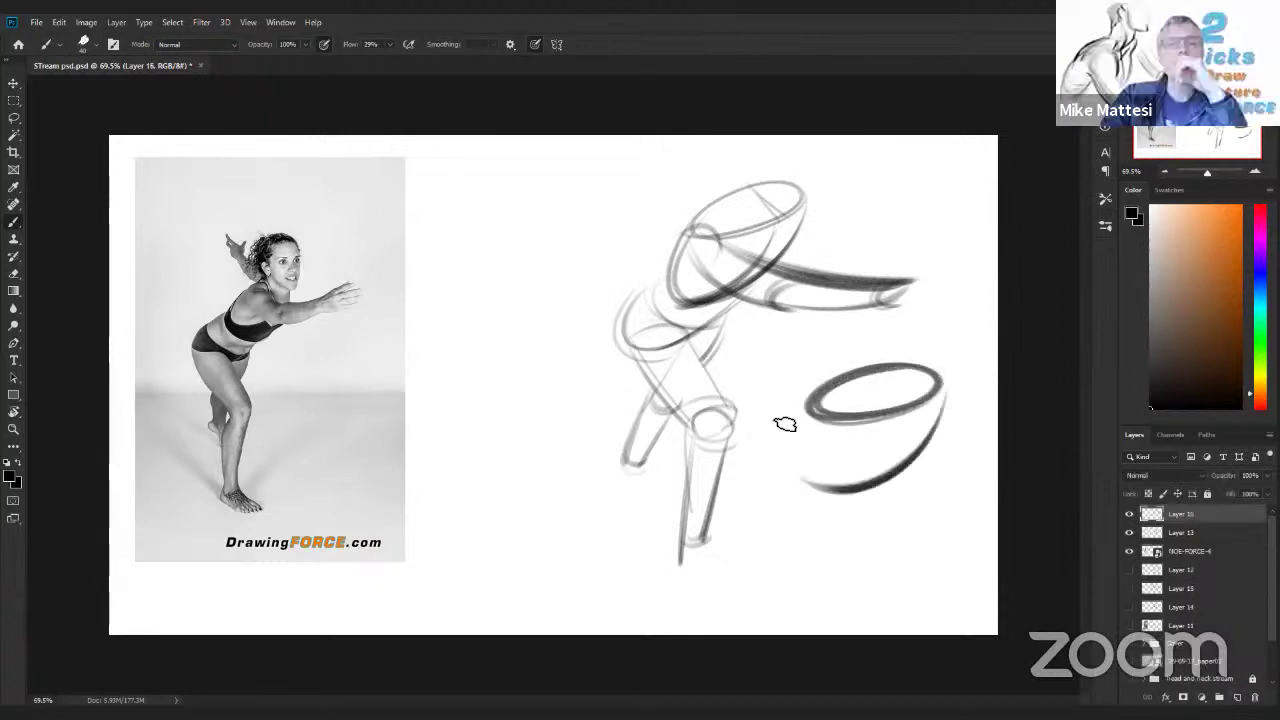
pyautogui.moveTo(806, 385)
pyautogui.mouseDown()
pyautogui.moveTo(819, 383)
pyautogui.moveTo(868, 458)
pyautogui.moveTo(855, 371)
pyautogui.moveTo(905, 405)
pyautogui.moveTo(941, 380)
pyautogui.moveTo(957, 390)
pyautogui.mouseUp()
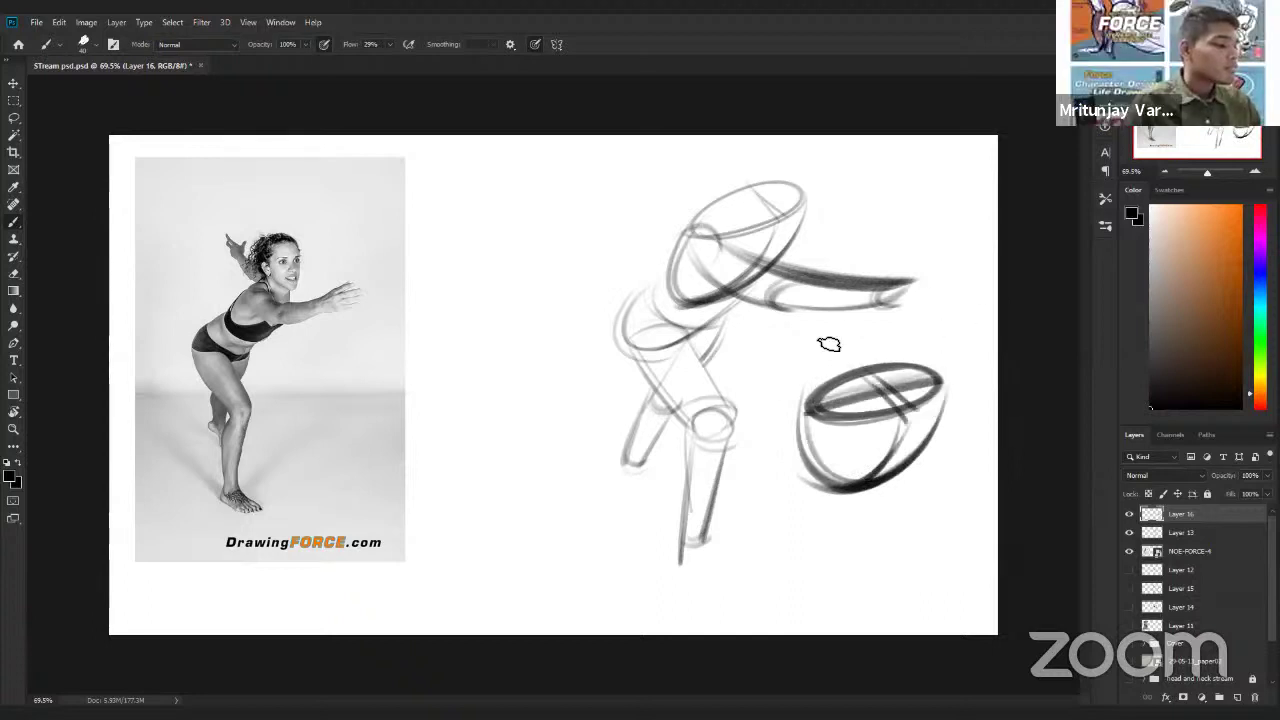
pyautogui.moveTo(829, 344); pyautogui.dragTo(855, 347)
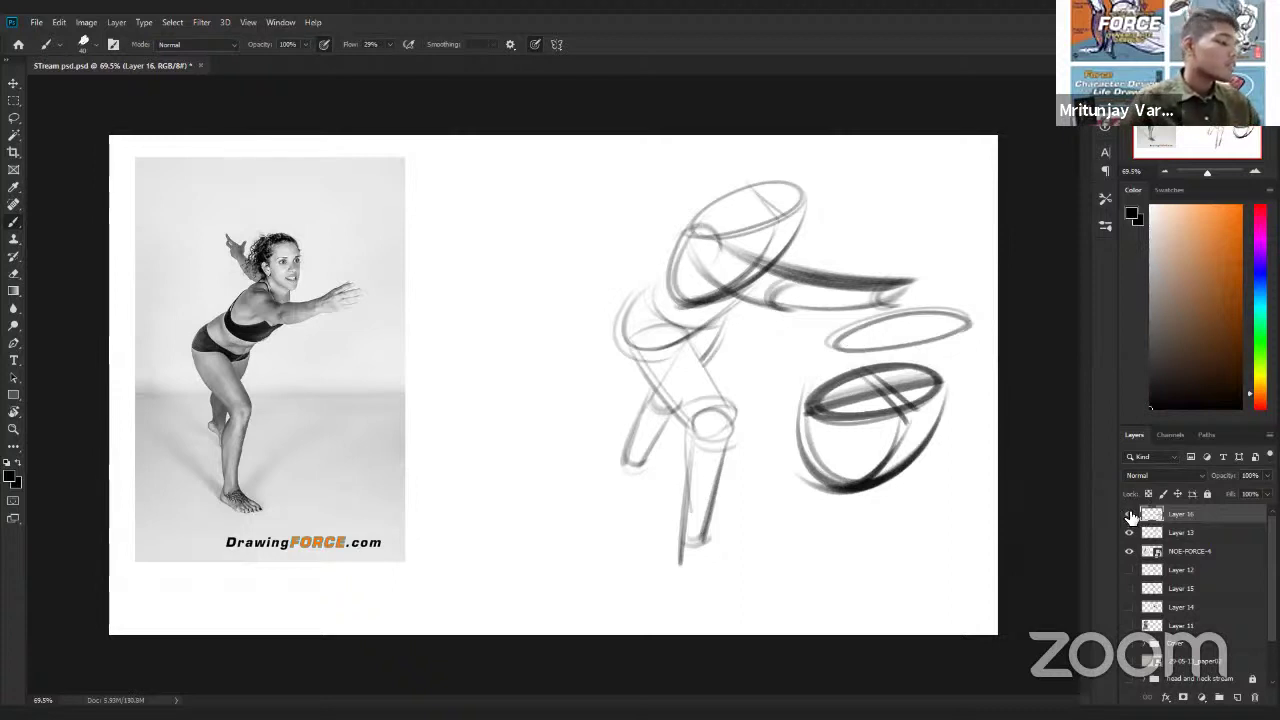
# Step: Hide the Layer 16 and Layer 13 sketches and add a new empty layer above them
pyautogui.click(1130, 514)
pyautogui.click(1130, 533)
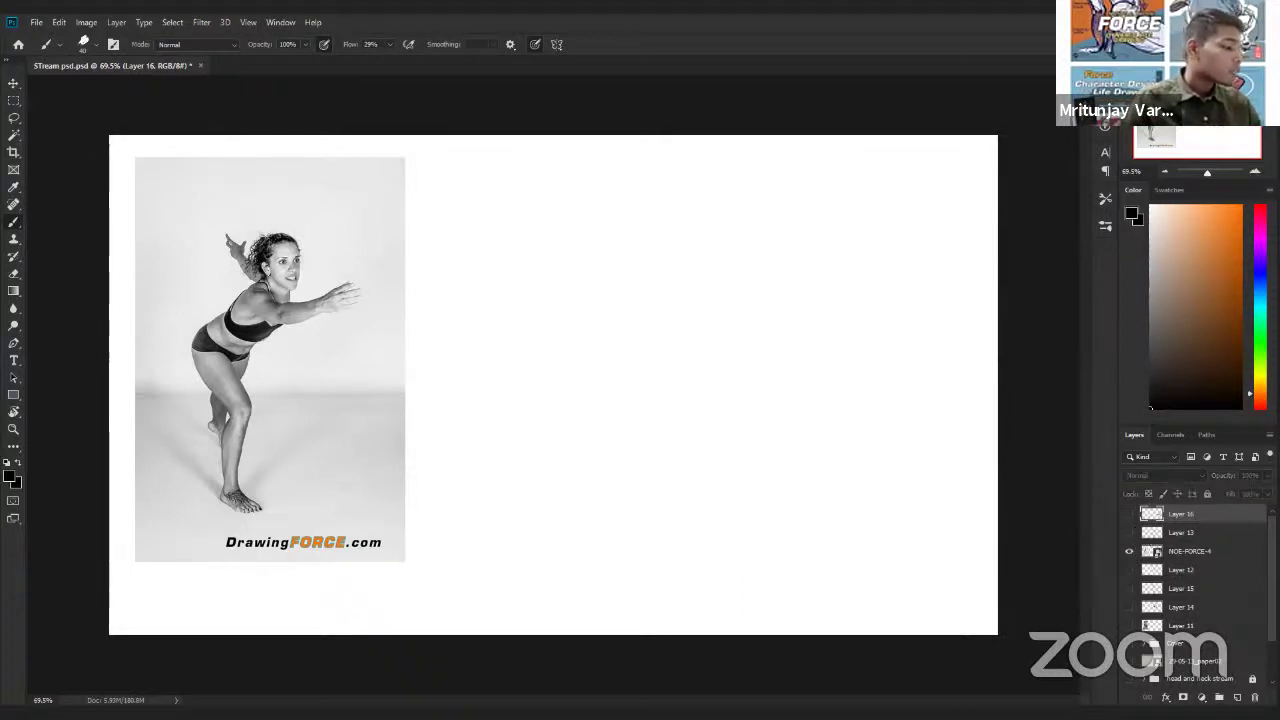
pyautogui.click(1237, 697)
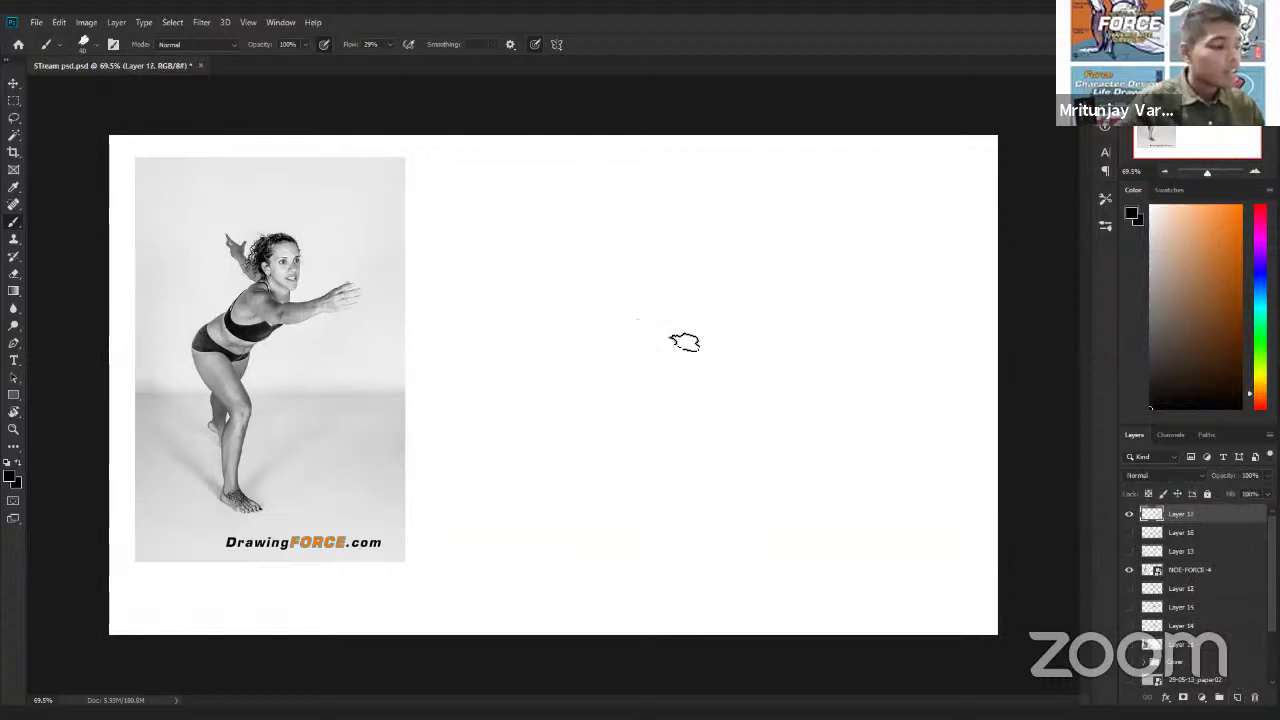
# Step: Sketch the leaning torso's long back curve, a light shoulder arc and a sweeping belly curve beside the reference photo
pyautogui.moveTo(520, 436); pyautogui.dragTo(686, 266)
pyautogui.moveTo(770, 210); pyautogui.dragTo(893, 224)
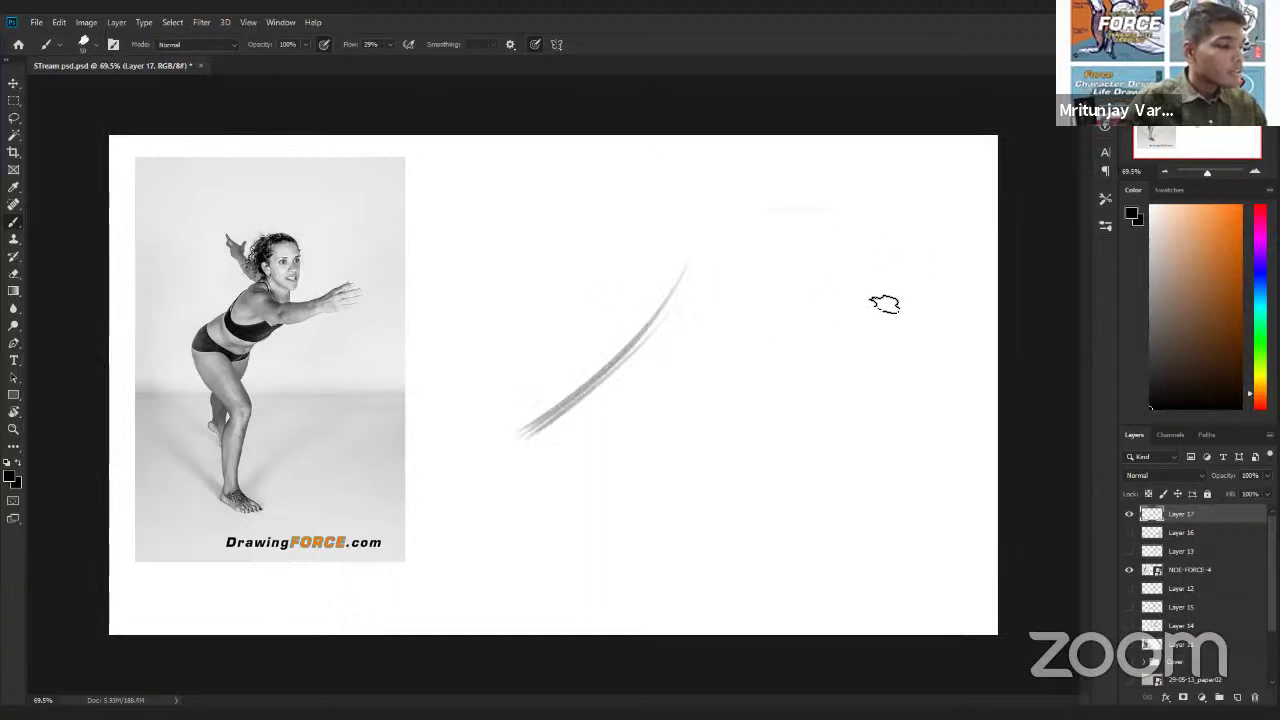
pyautogui.moveTo(888, 268); pyautogui.dragTo(656, 436)
pyautogui.moveTo(884, 312); pyautogui.dragTo(562, 452)
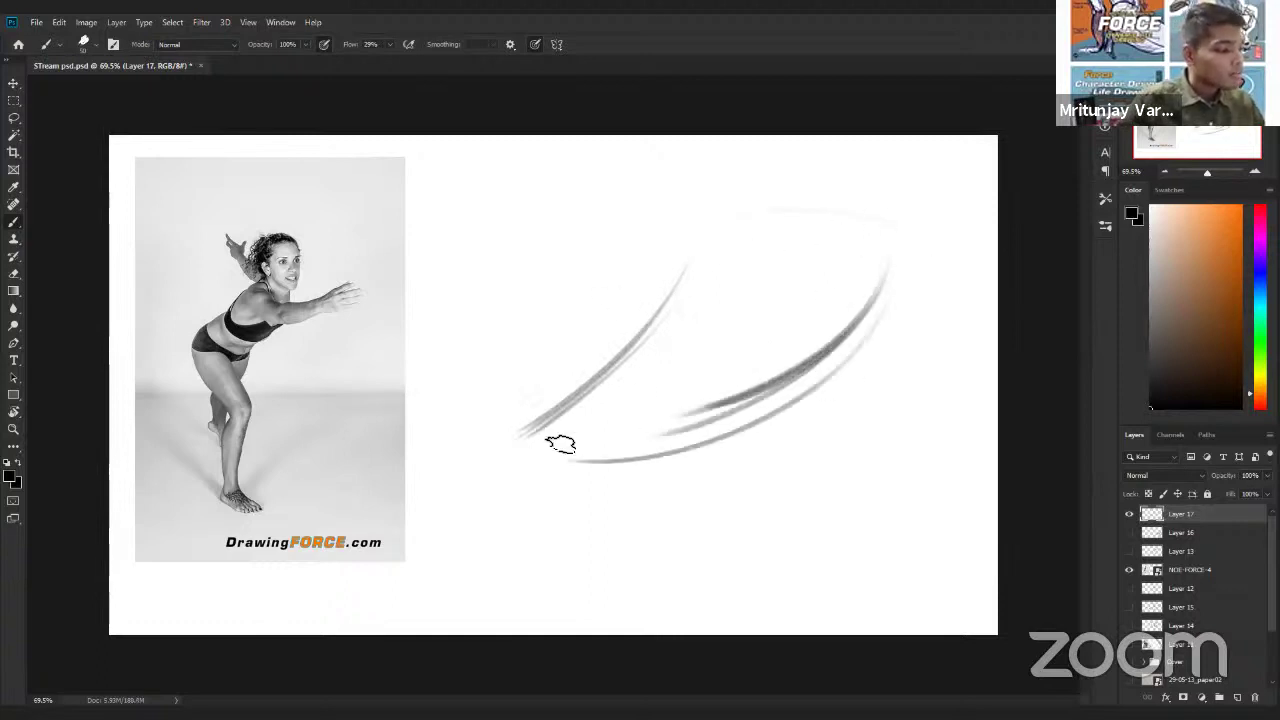
pyautogui.moveTo(915, 236); pyautogui.dragTo(599, 446)
pyautogui.moveTo(836, 294); pyautogui.dragTo(592, 446)
# Step: Extend the back curve into a rounded hip, and darken it with repeated overlapping strokes
pyautogui.moveTo(602, 357); pyautogui.dragTo(518, 496)
pyautogui.moveTo(592, 370); pyautogui.dragTo(502, 492)
pyautogui.moveTo(684, 276); pyautogui.dragTo(504, 440)
pyautogui.moveTo(688, 252); pyautogui.dragTo(484, 444)
pyautogui.moveTo(686, 262); pyautogui.dragTo(474, 460)
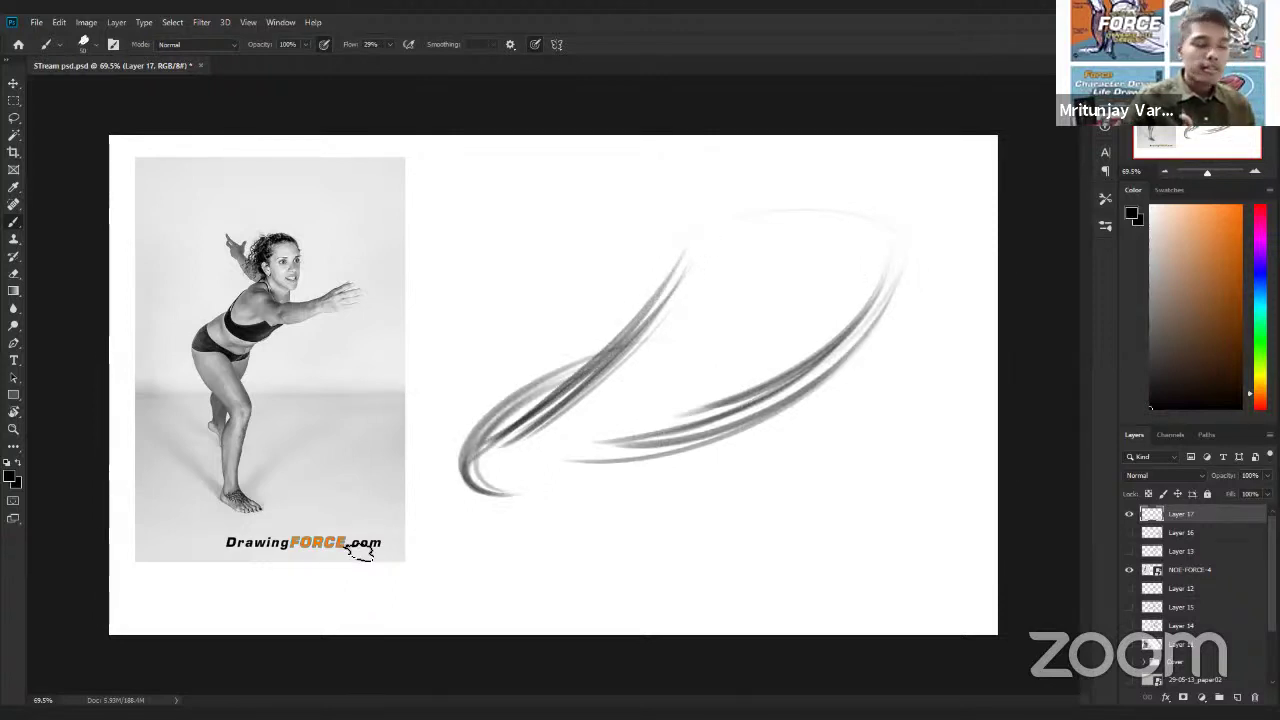
pyautogui.moveTo(585, 365); pyautogui.dragTo(550, 496)
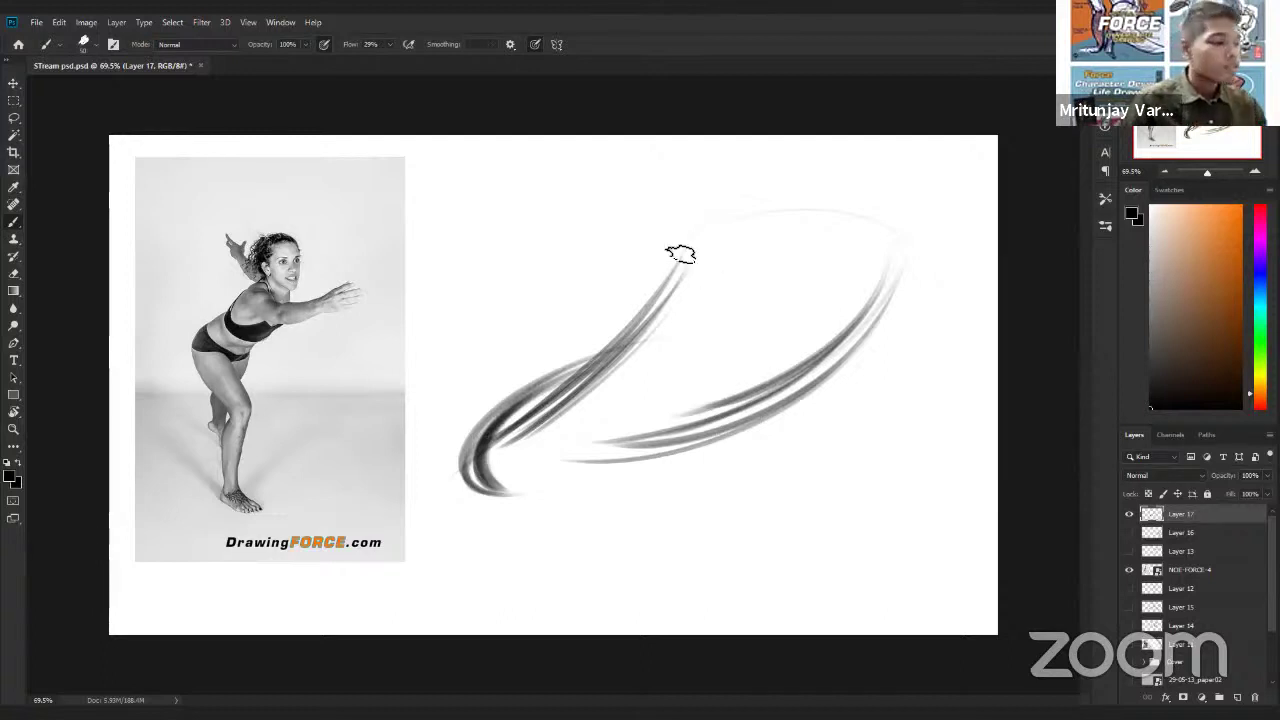
# Step: Build the torso into a block with a four-sided shoulder plane and a side edge to the hip, and darken the belly curve
pyautogui.moveTo(690, 260); pyautogui.dragTo(742, 335)
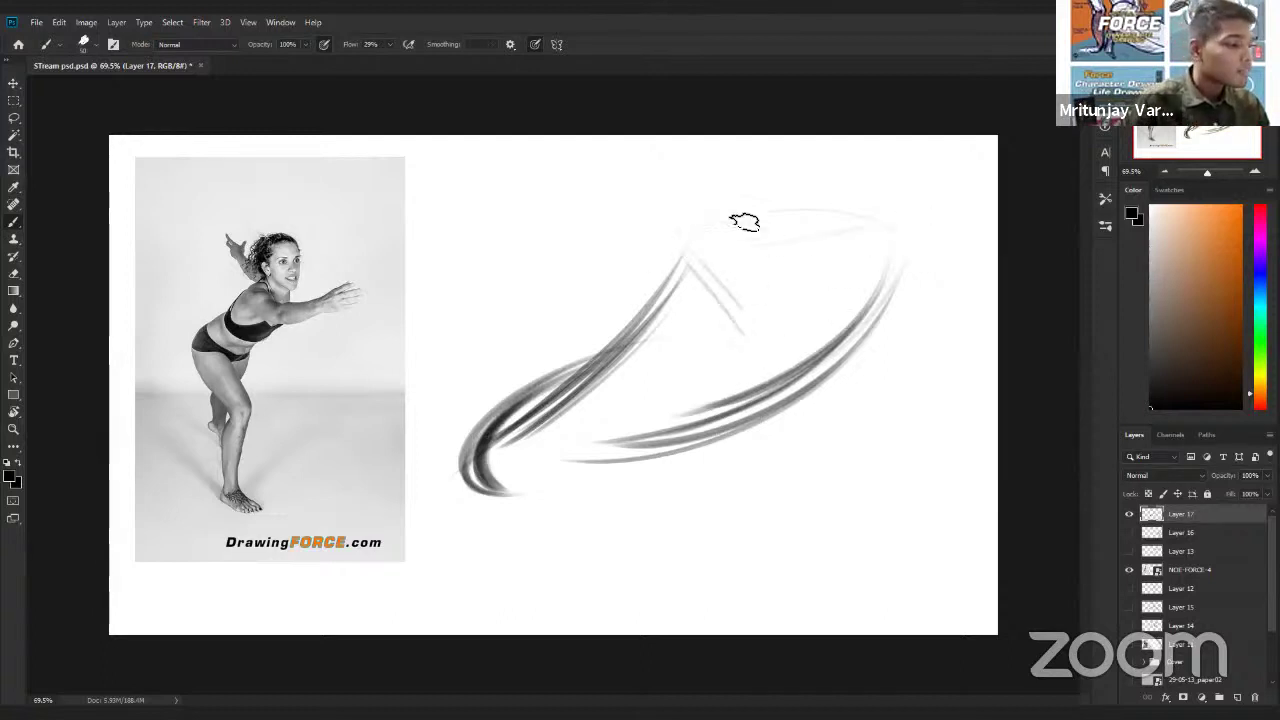
pyautogui.moveTo(686, 244)
pyautogui.mouseDown()
pyautogui.moveTo(894, 216)
pyautogui.moveTo(908, 262)
pyautogui.mouseUp()
pyautogui.moveTo(884, 219)
pyautogui.mouseDown()
pyautogui.moveTo(920, 270)
pyautogui.moveTo(718, 318)
pyautogui.mouseUp()
pyautogui.moveTo(908, 264)
pyautogui.mouseDown()
pyautogui.moveTo(731, 310)
pyautogui.moveTo(755, 311)
pyautogui.moveTo(498, 486)
pyautogui.moveTo(786, 437)
pyautogui.moveTo(654, 457)
pyautogui.moveTo(694, 480)
pyautogui.moveTo(672, 416)
pyautogui.mouseUp()
pyautogui.moveTo(853, 308)
pyautogui.mouseDown()
pyautogui.moveTo(600, 470)
pyautogui.moveTo(592, 498)
pyautogui.mouseUp()
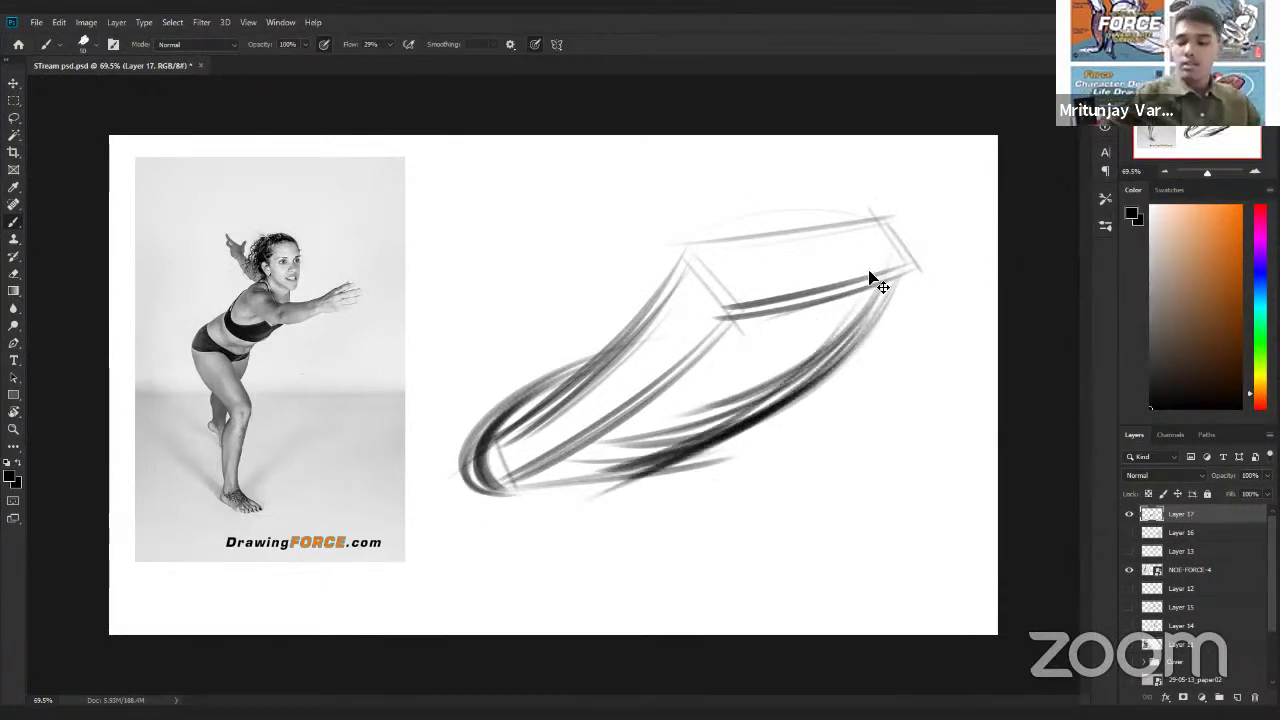
# Step: Scale the Layer 17 torso sketch down to about 73% with Free Transform and move it higher on the canvas
pyautogui.hotkey('ctrl', 't')
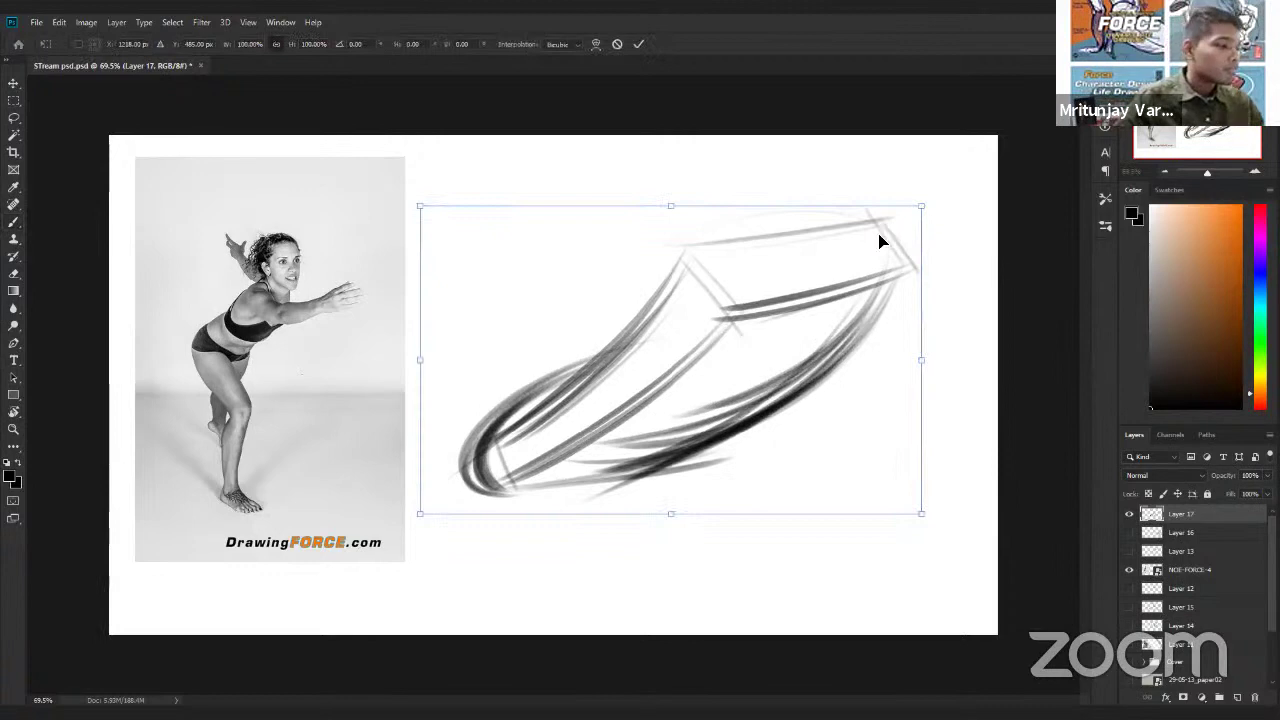
pyautogui.moveTo(922, 206); pyautogui.dragTo(790, 287)
pyautogui.moveTo(693, 391); pyautogui.dragTo(813, 294)
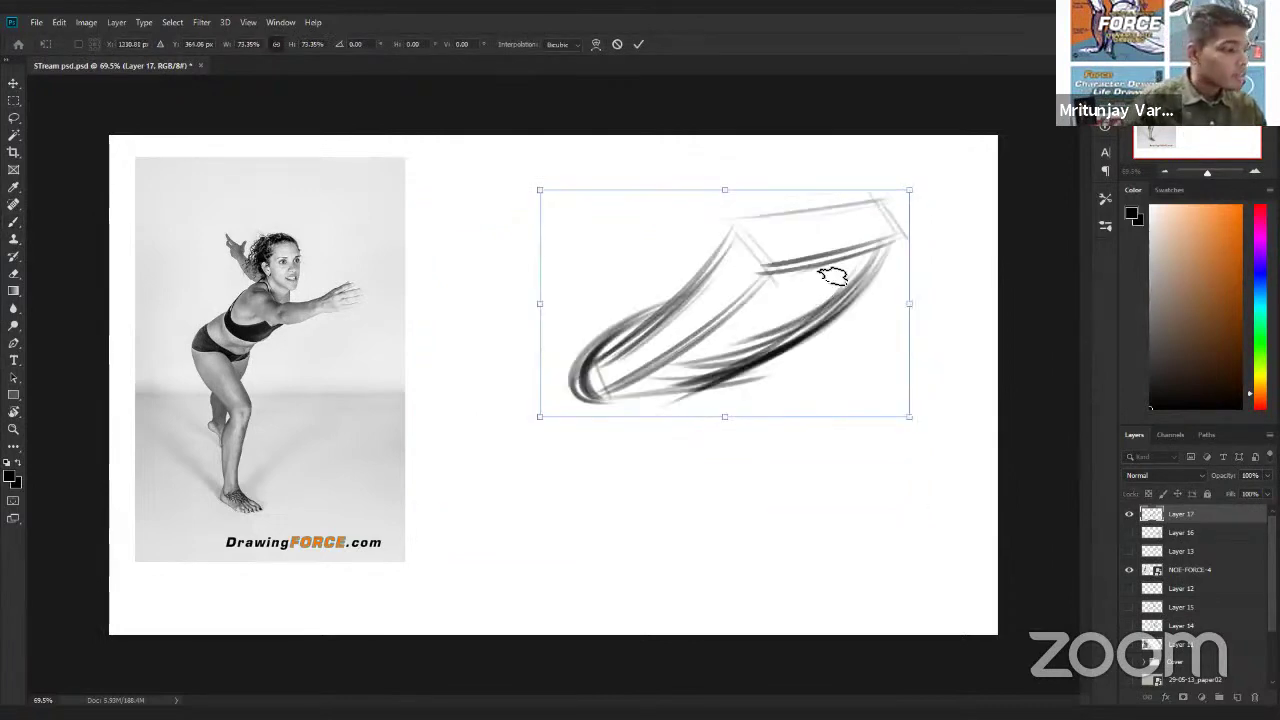
pyautogui.press('Return')
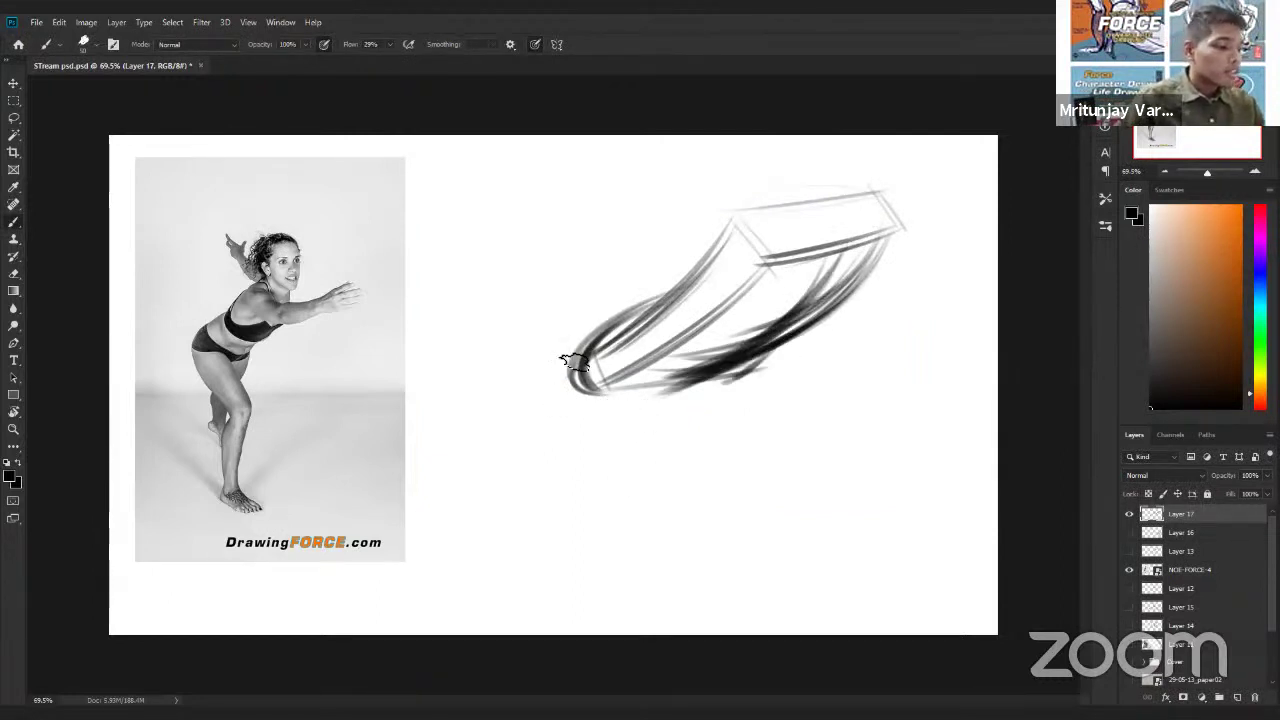
# Step: Sketch the thigh below the hip with two converging sides, and mark the hip's lower edge and a dark corner where the thigh starts
pyautogui.moveTo(578, 402); pyautogui.dragTo(686, 515)
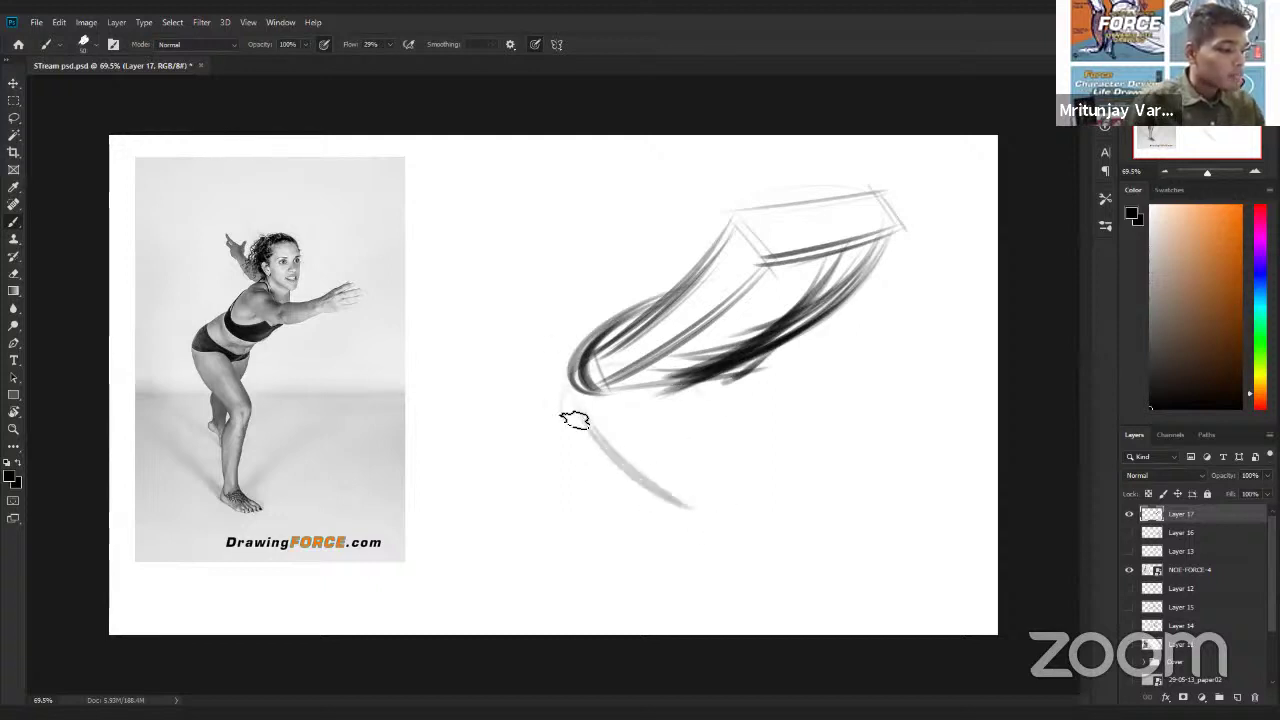
pyautogui.moveTo(720, 394)
pyautogui.mouseDown()
pyautogui.moveTo(583, 392)
pyautogui.moveTo(600, 400)
pyautogui.mouseUp()
pyautogui.moveTo(642, 333); pyautogui.dragTo(663, 361)
pyautogui.moveTo(776, 364)
pyautogui.mouseDown()
pyautogui.moveTo(592, 386)
pyautogui.moveTo(700, 405)
pyautogui.moveTo(742, 498)
pyautogui.mouseUp()
pyautogui.moveTo(682, 405); pyautogui.dragTo(743, 499)
pyautogui.moveTo(588, 392); pyautogui.dragTo(720, 523)
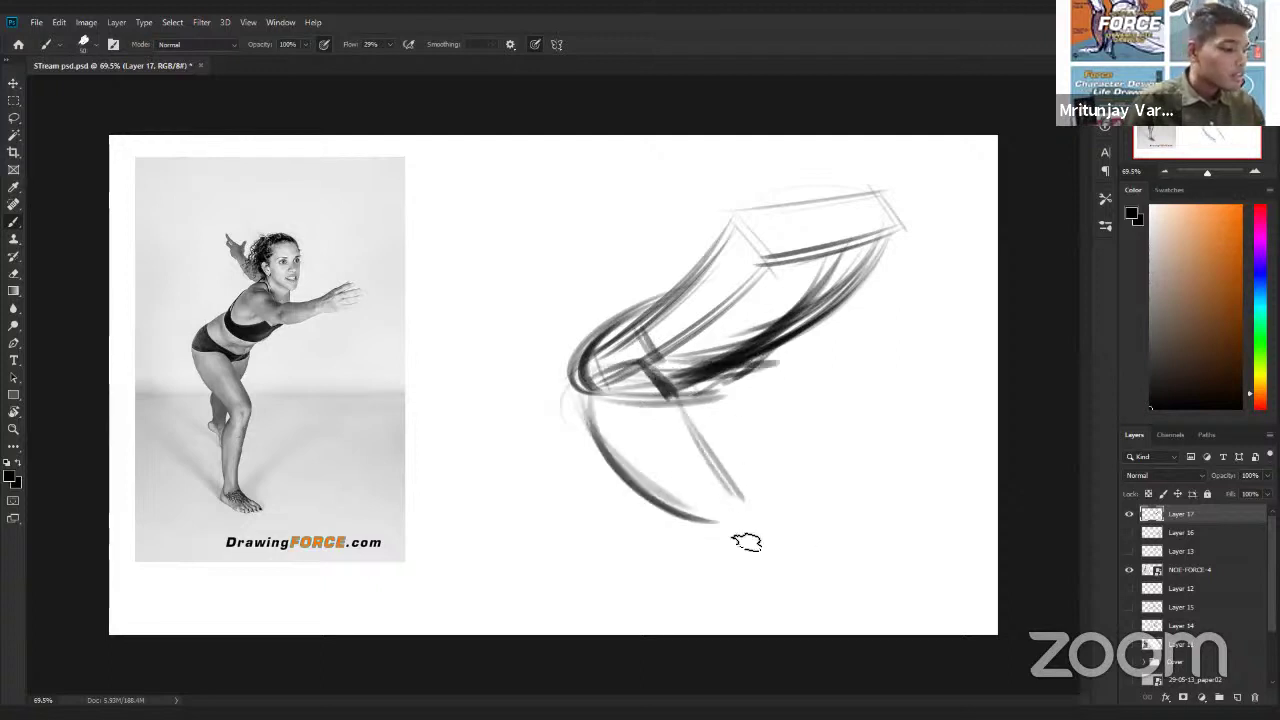
pyautogui.moveTo(672, 482); pyautogui.dragTo(722, 525)
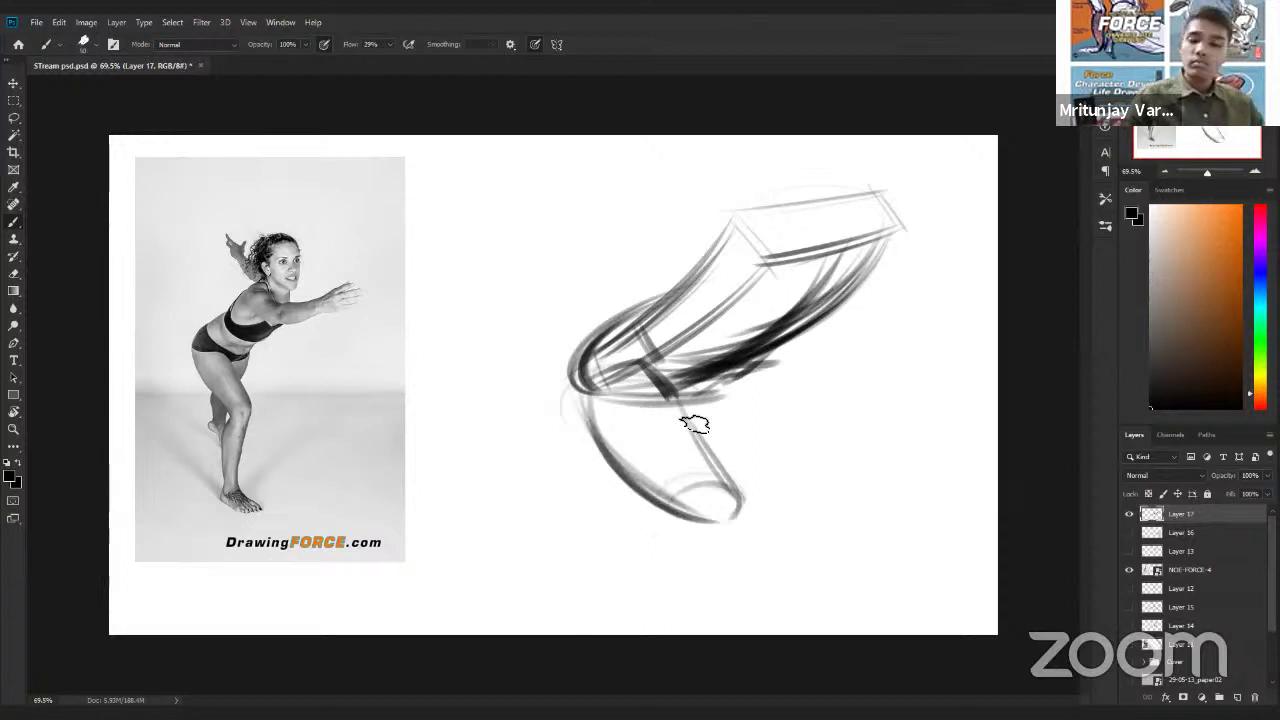
pyautogui.hotkey('ctrl', 'z')
pyautogui.hotkey('ctrl', 'z')
pyautogui.hotkey('ctrl', 'z')
pyautogui.hotkey('ctrl', 'z')
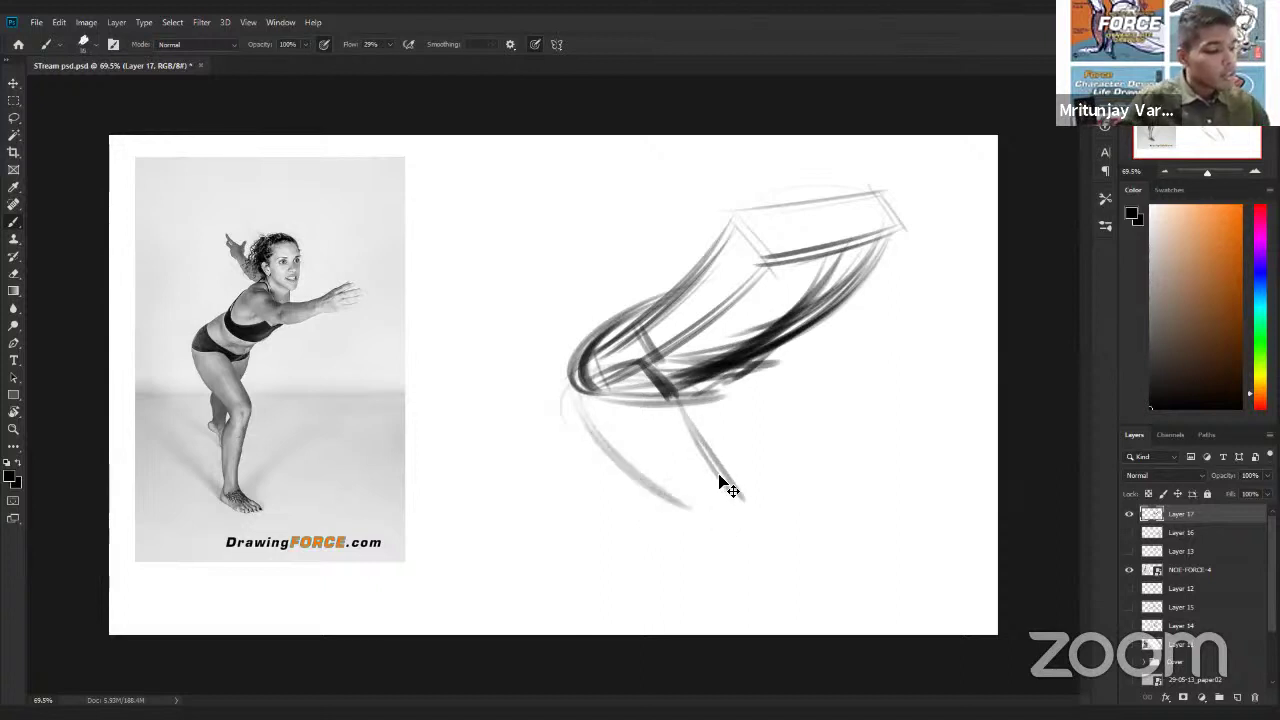
# Step: Draw the thigh's front side as a heavy outward curve, straighten its back side, and close the knee with an ellipse
pyautogui.moveTo(642, 372); pyautogui.dragTo(738, 510)
pyautogui.moveTo(664, 393); pyautogui.dragTo(745, 504)
pyautogui.moveTo(580, 396)
pyautogui.mouseDown()
pyautogui.moveTo(706, 526)
pyautogui.moveTo(750, 488)
pyautogui.mouseUp()
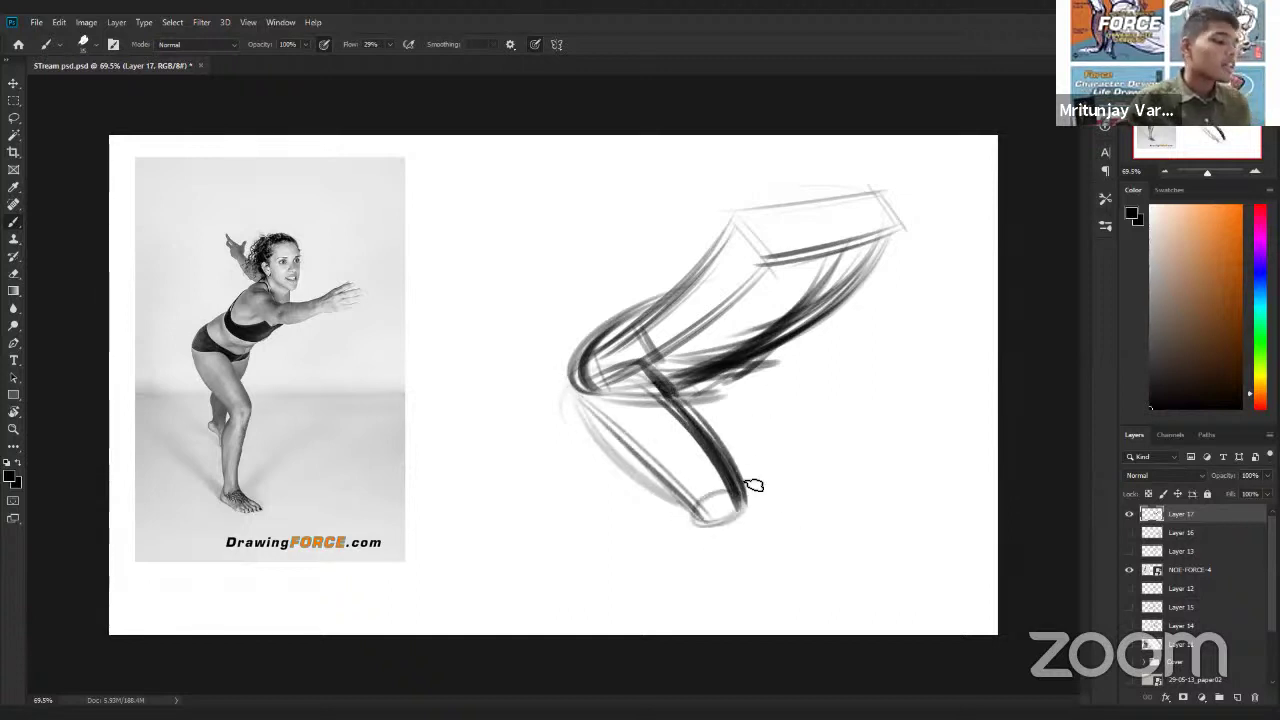
# Step: Scale the Layer 17 sketch down with Free Transform, and draw a tapering lower leg with a curved top below the knee
pyautogui.hotkey('ctrl', 't')
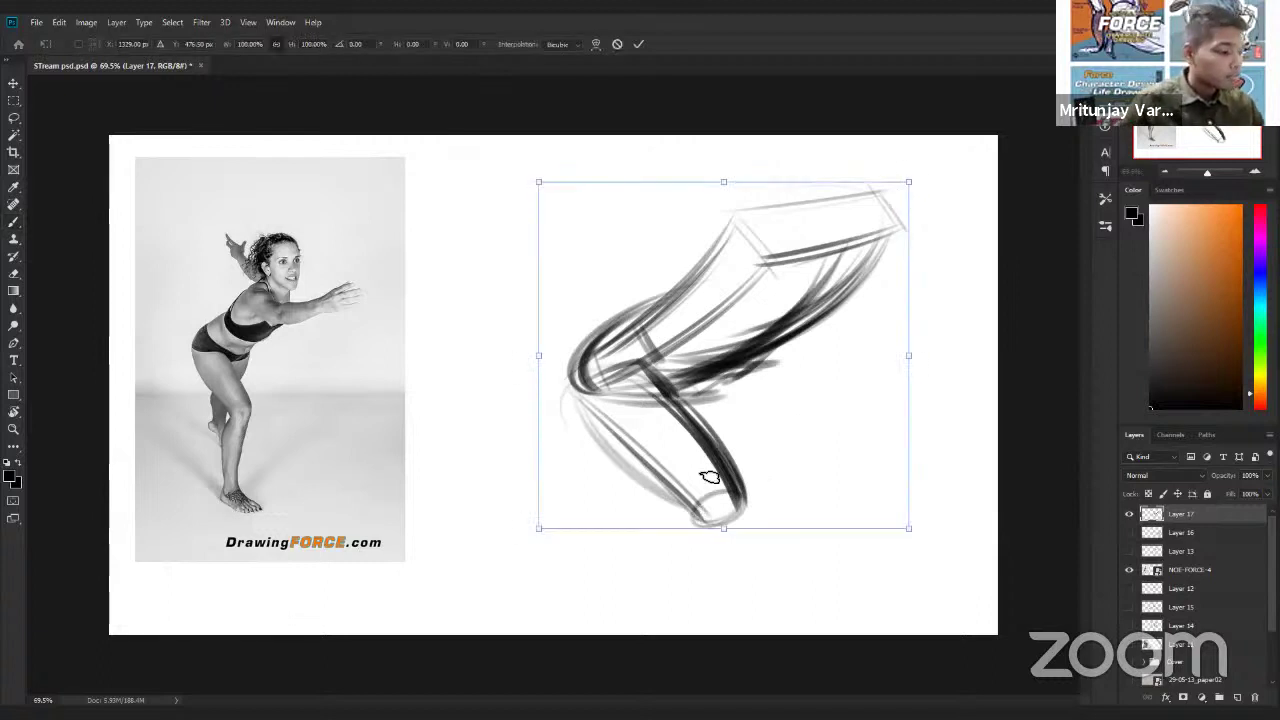
pyautogui.press('Return')
pyautogui.moveTo(709, 462); pyautogui.dragTo(684, 592)
pyautogui.moveTo(666, 464); pyautogui.dragTo(684, 600)
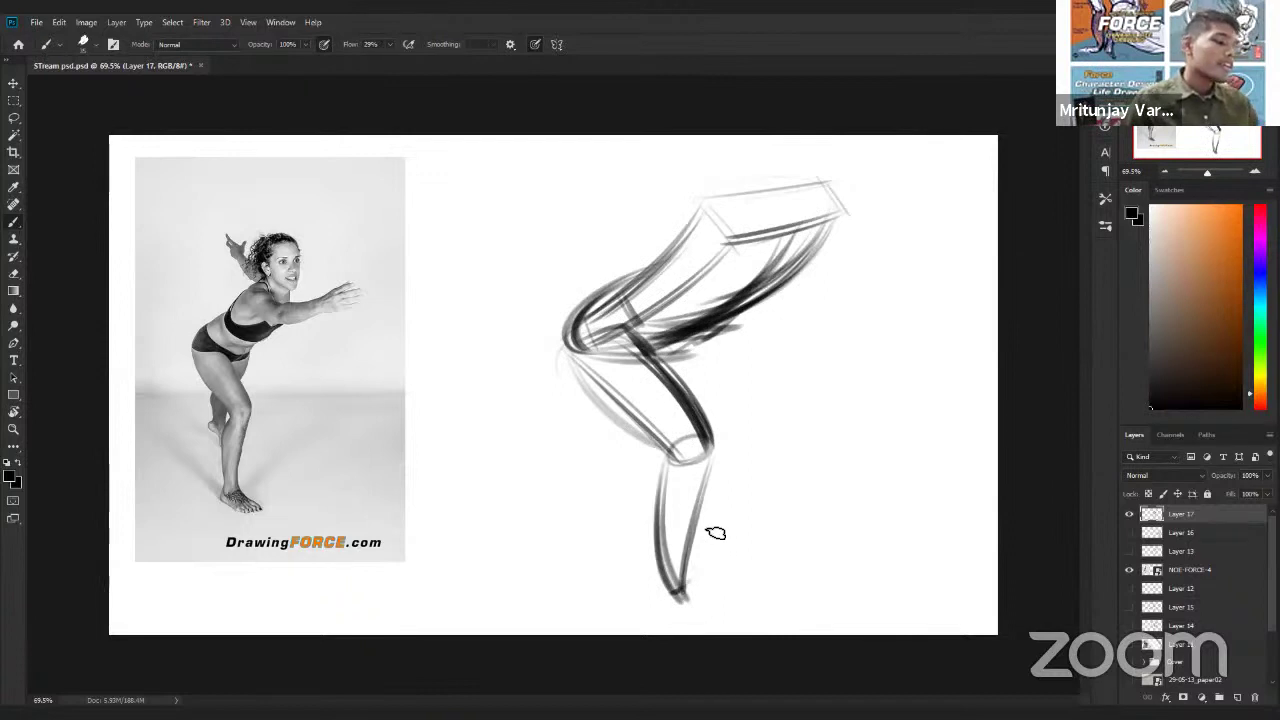
pyautogui.moveTo(705, 453); pyautogui.dragTo(710, 444)
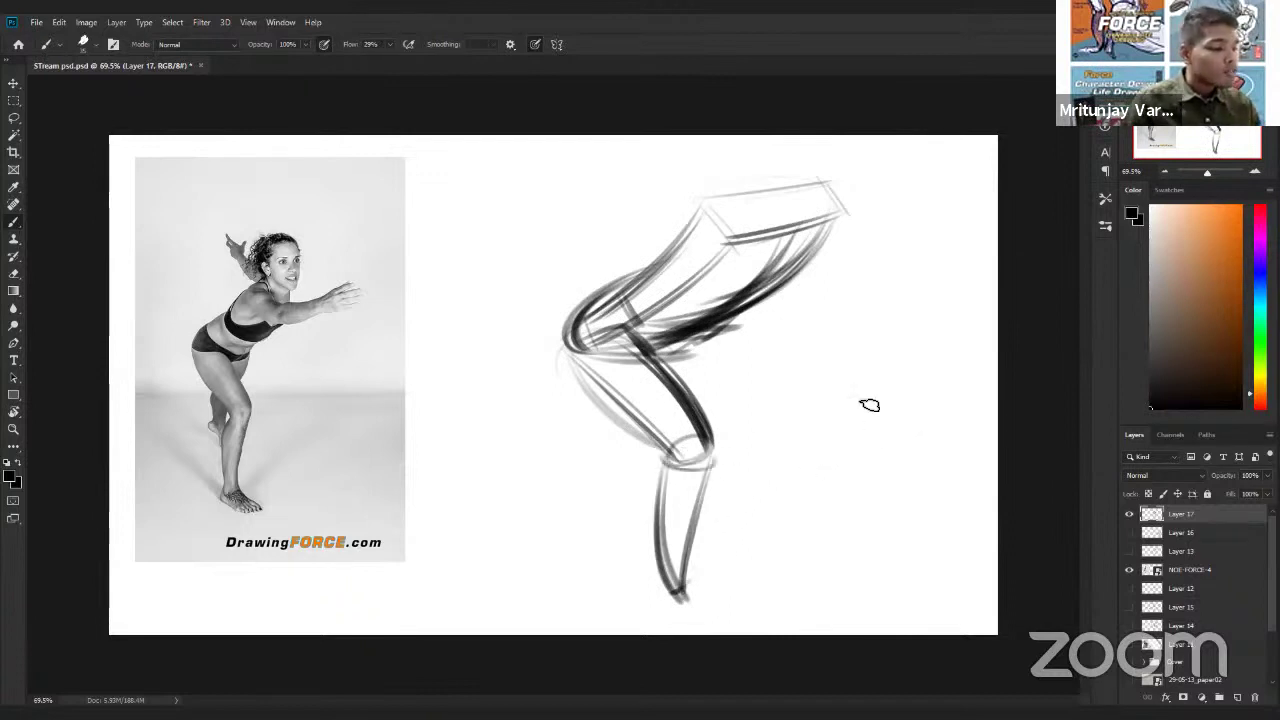
# Step: Draw a separate tapering cylinder beside the figure, with an elliptical top, one outward-curving side and one straighter, darker side
pyautogui.moveTo(893, 393); pyautogui.dragTo(866, 585)
pyautogui.moveTo(832, 390); pyautogui.dragTo(868, 588)
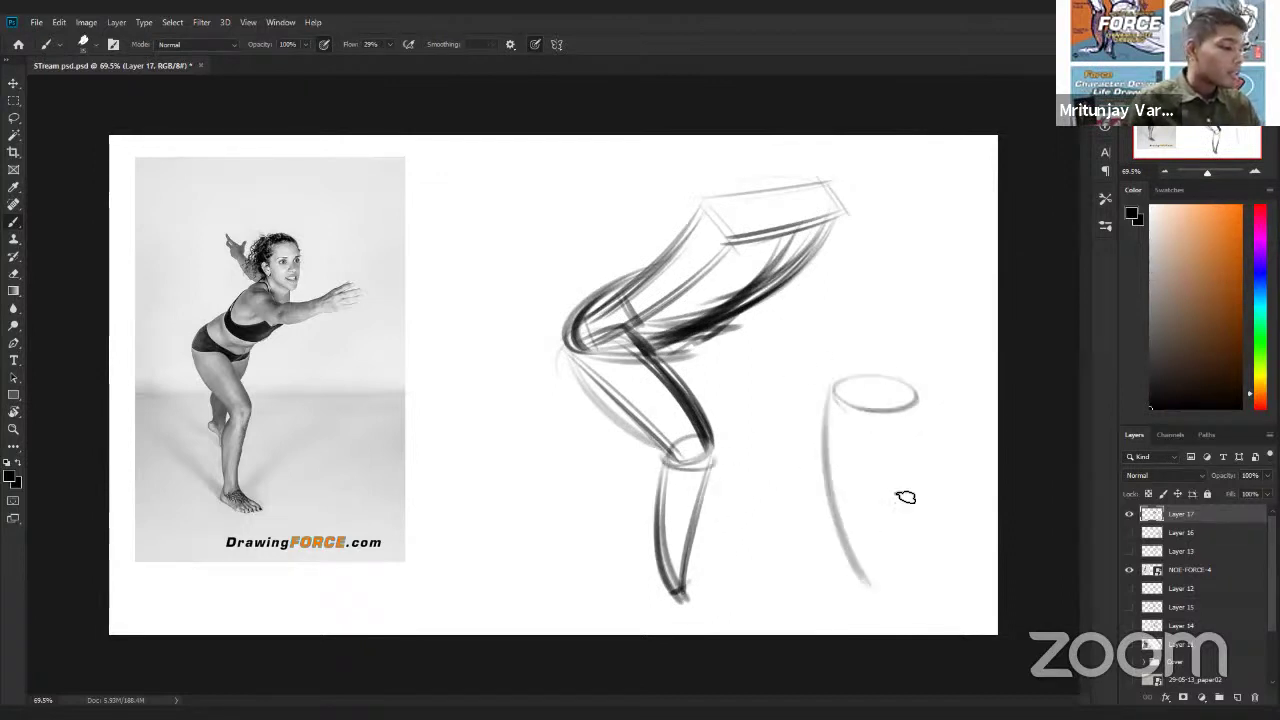
pyautogui.moveTo(903, 416); pyautogui.dragTo(899, 585)
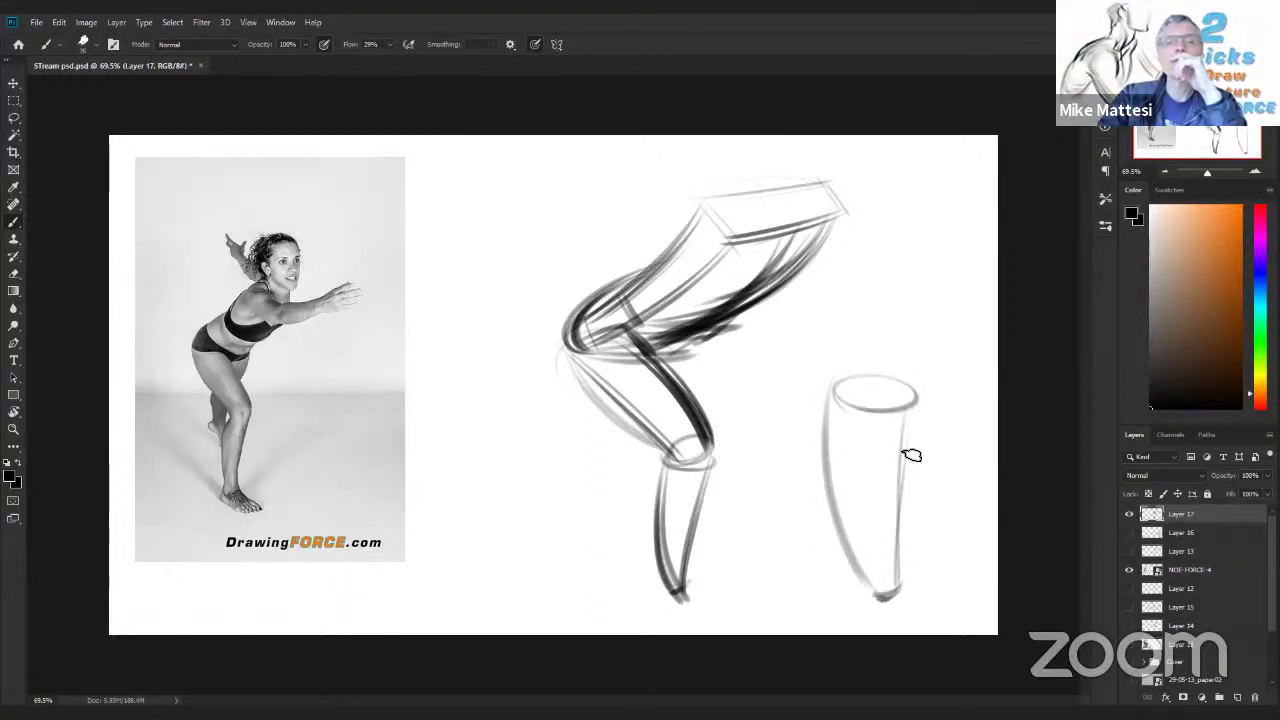
pyautogui.moveTo(912, 398); pyautogui.dragTo(905, 593)
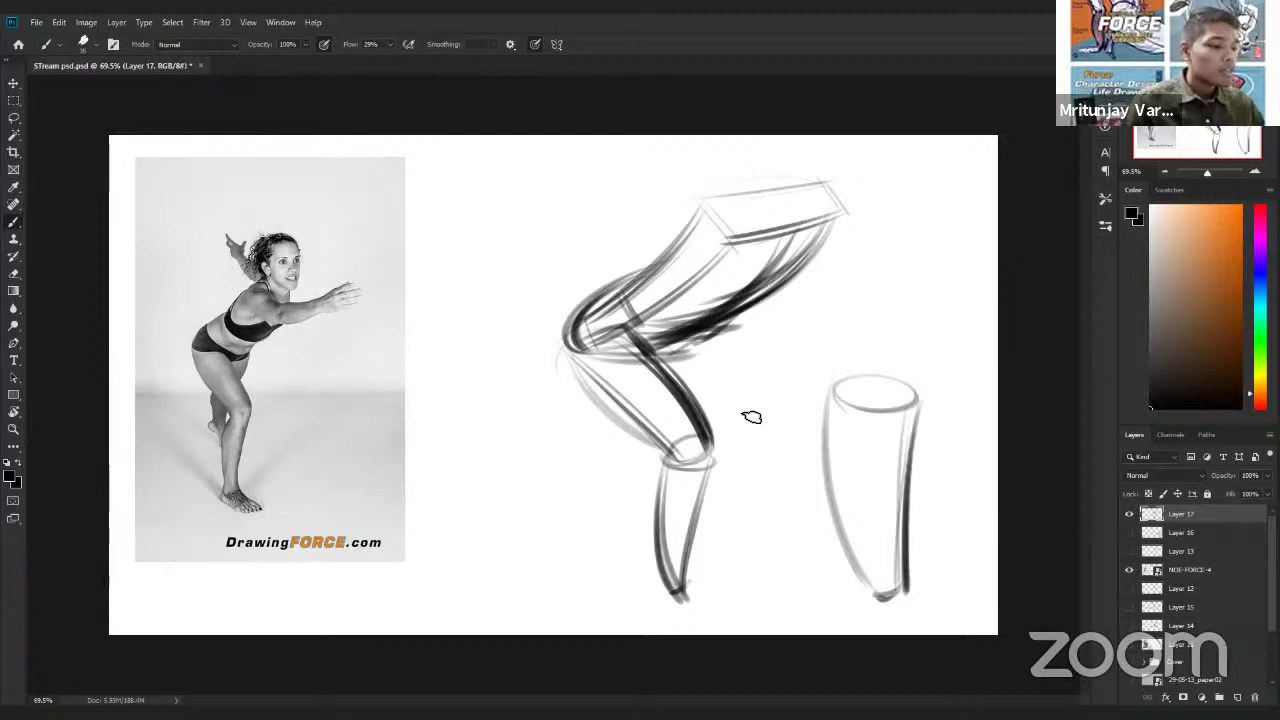
# Step: Sketch the far leg behind the front thigh, with a bent knee and a short tapering lower leg
pyautogui.moveTo(735, 320)
pyautogui.mouseDown()
pyautogui.moveTo(690, 352)
pyautogui.moveTo(652, 349)
pyautogui.moveTo(698, 352)
pyautogui.mouseUp()
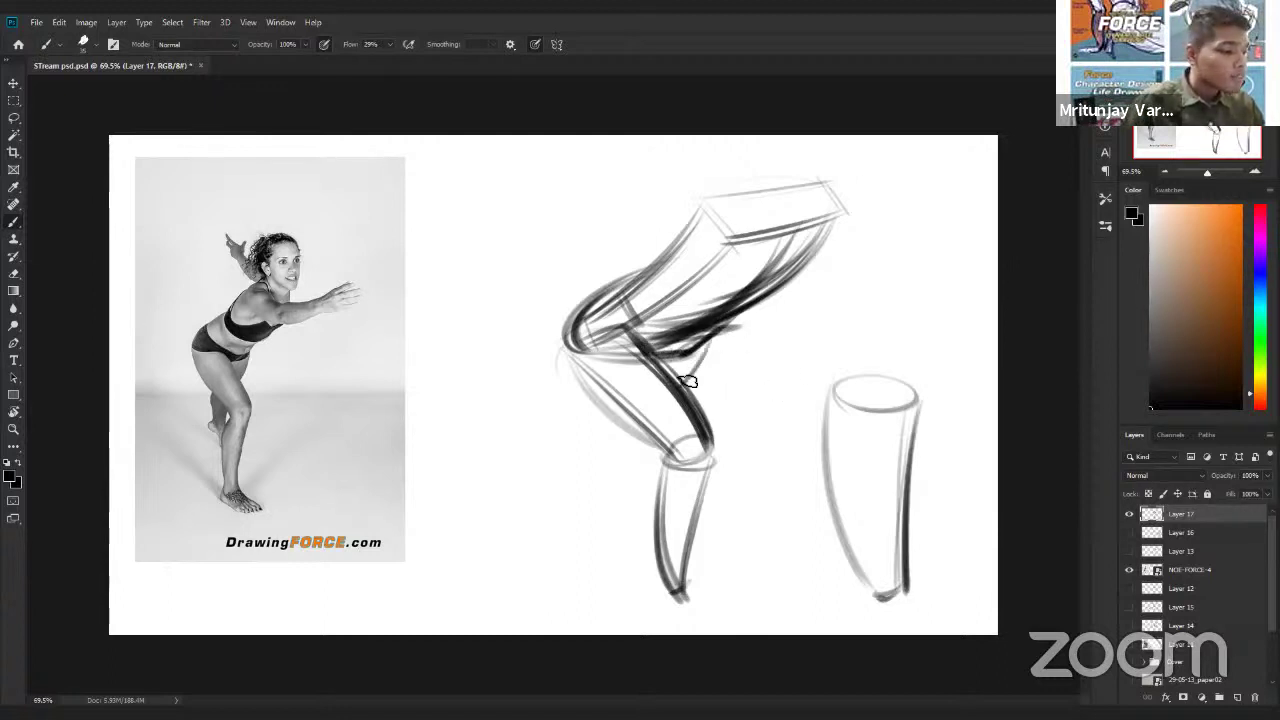
pyautogui.moveTo(608, 428); pyautogui.dragTo(650, 437)
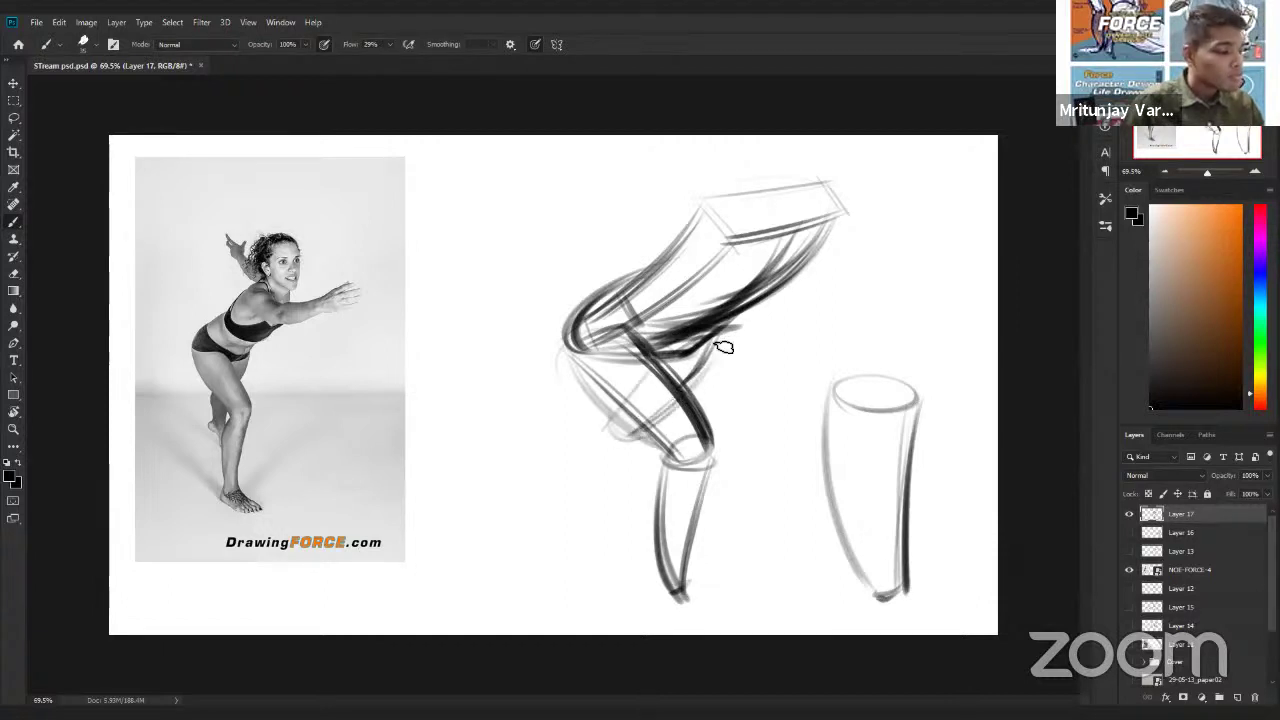
pyautogui.moveTo(644, 425)
pyautogui.mouseDown()
pyautogui.moveTo(625, 410)
pyautogui.moveTo(612, 418)
pyautogui.moveTo(631, 459)
pyautogui.moveTo(621, 478)
pyautogui.mouseUp()
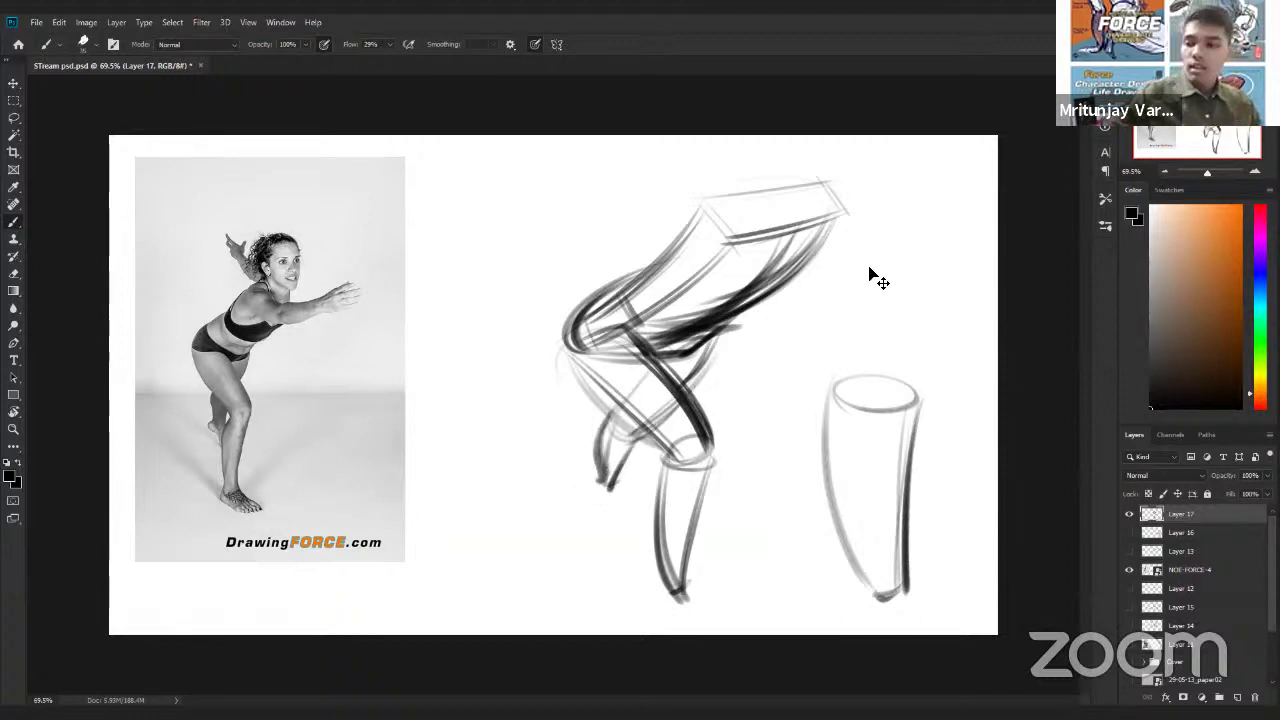
# Step: Scale the Layer 17 sketch down slightly with Free Transform to make room for the feet
pyautogui.hotkey('ctrl', 'r')
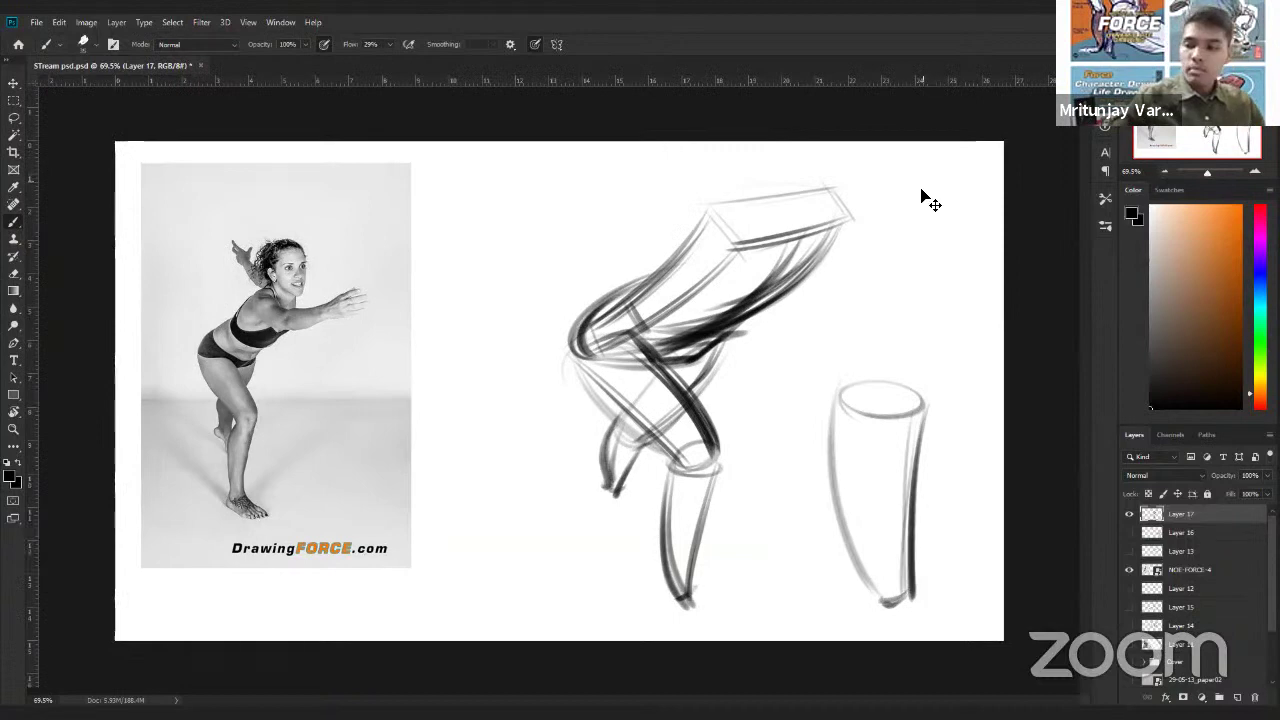
pyautogui.hotkey('ctrl', 'r')
pyautogui.hotkey('ctrl', 't')
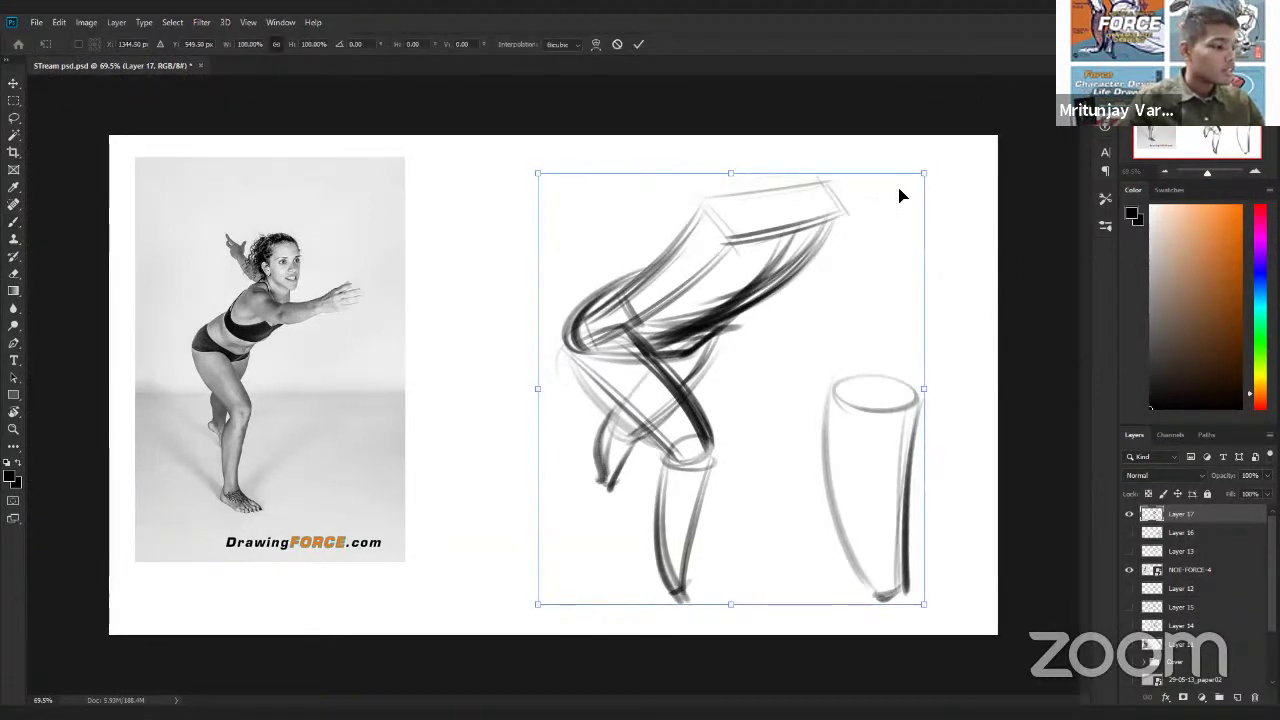
pyautogui.moveTo(924, 604); pyautogui.dragTo(885, 563)
pyautogui.press('Return')
# Step: Draw the front foot as a wedge with an ankle band, and add the far foot bent onto its toes
pyautogui.moveTo(656, 558)
pyautogui.mouseDown()
pyautogui.moveTo(671, 569)
pyautogui.moveTo(651, 577)
pyautogui.moveTo(690, 599)
pyautogui.moveTo(718, 590)
pyautogui.moveTo(682, 597)
pyautogui.moveTo(732, 598)
pyautogui.mouseUp()
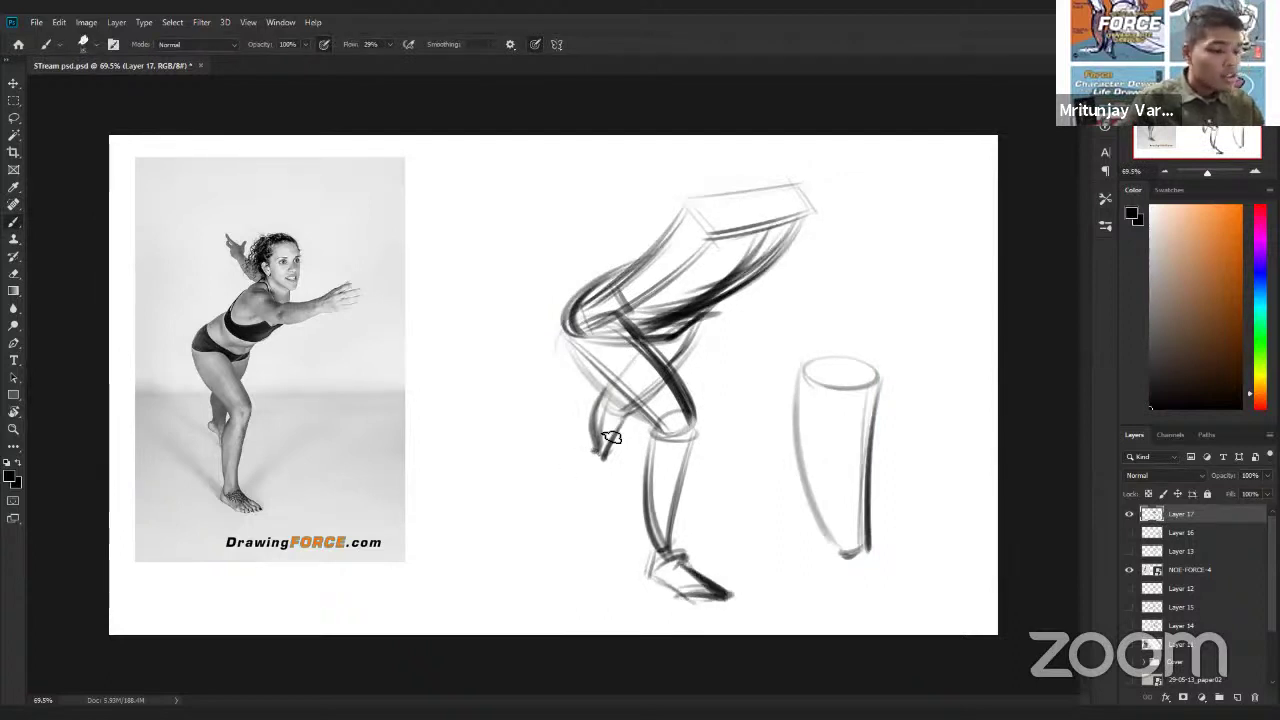
pyautogui.moveTo(602, 435); pyautogui.dragTo(616, 493)
pyautogui.moveTo(612, 493)
pyautogui.mouseDown()
pyautogui.moveTo(634, 494)
pyautogui.moveTo(581, 451)
pyautogui.moveTo(617, 491)
pyautogui.mouseUp()
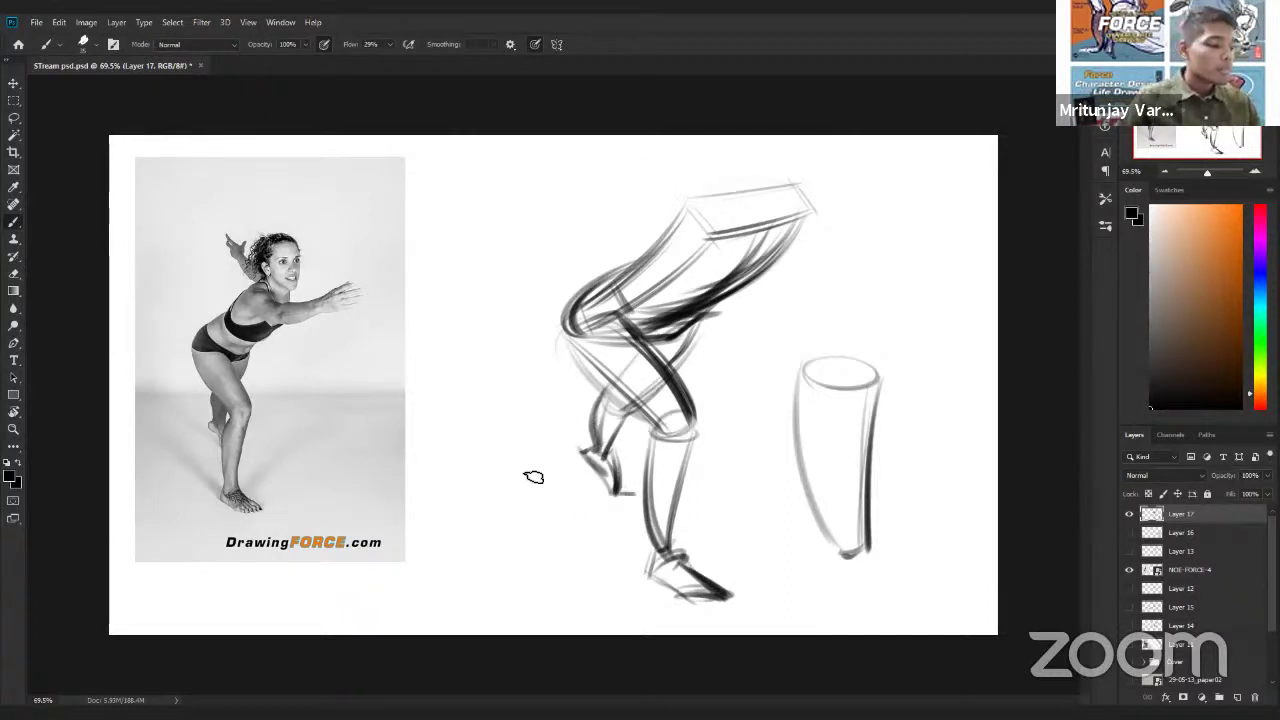
pyautogui.moveTo(606, 458)
pyautogui.mouseDown()
pyautogui.moveTo(652, 428)
pyautogui.moveTo(662, 441)
pyautogui.mouseUp()
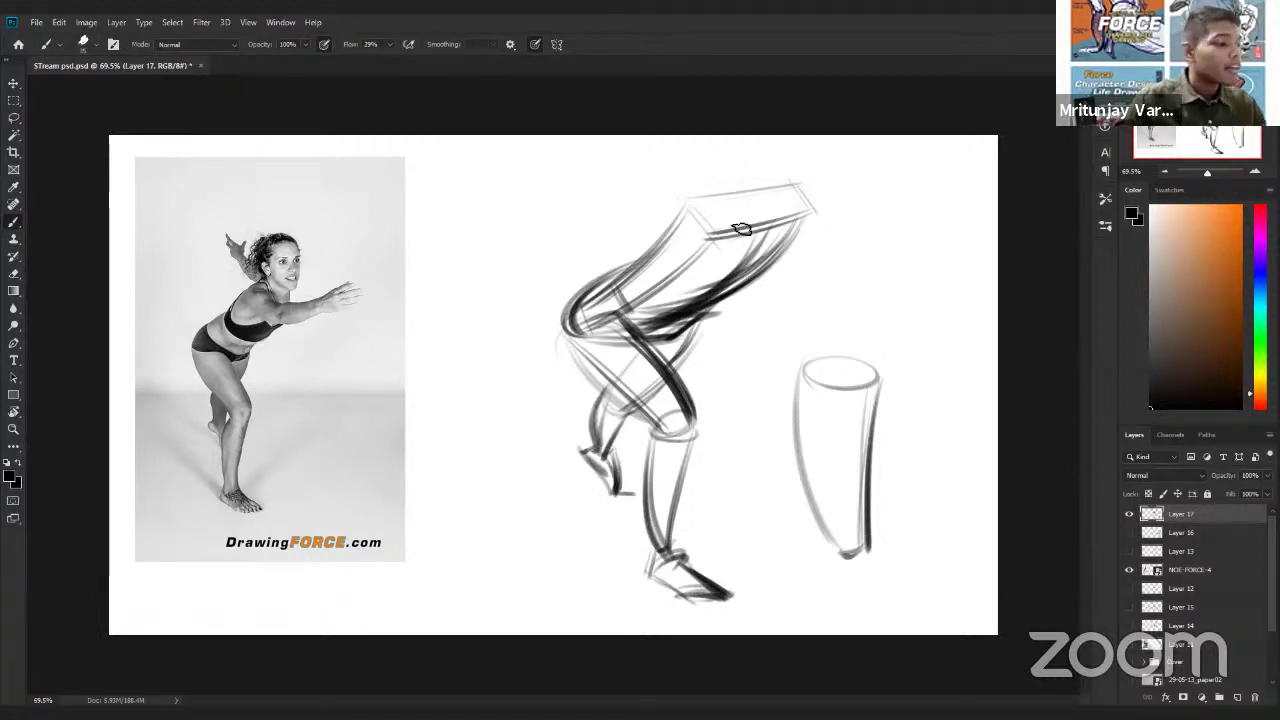
# Step: Draw the shoulder curves on the chest block and sweep a long underside curve out for the upper arm
pyautogui.moveTo(732, 236)
pyautogui.mouseDown()
pyautogui.moveTo(690, 210)
pyautogui.moveTo(679, 243)
pyautogui.mouseUp()
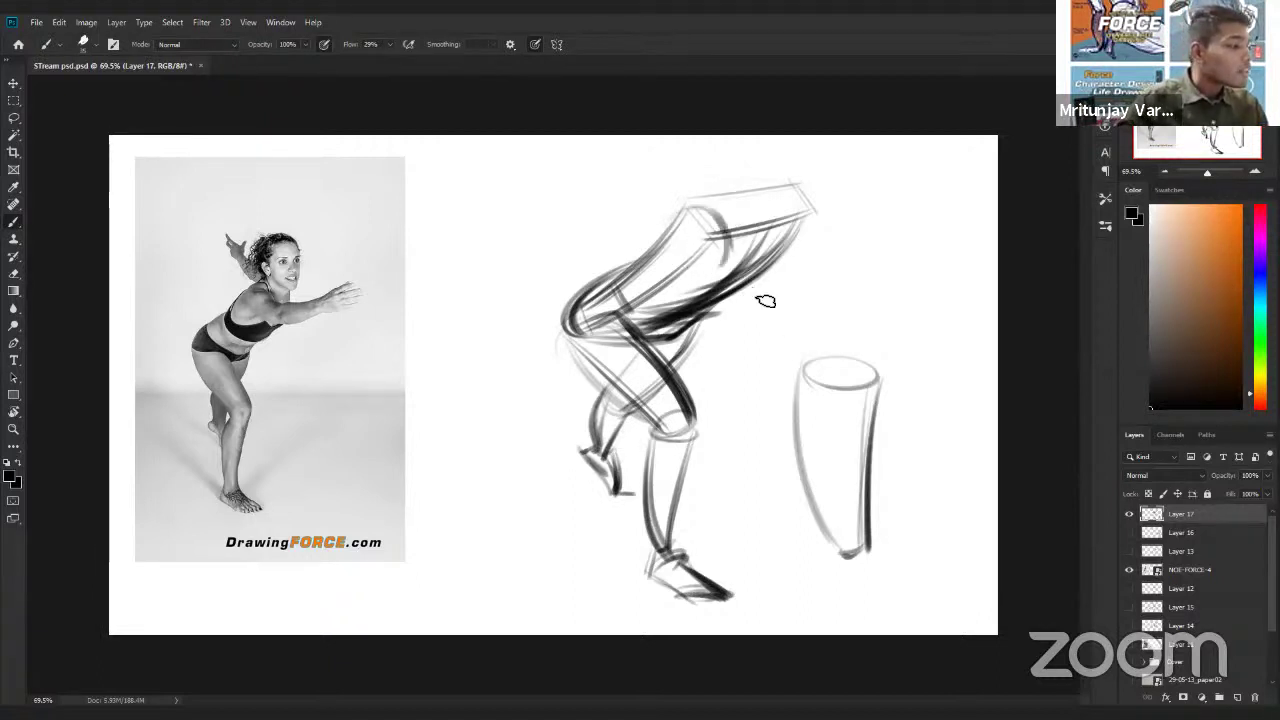
pyautogui.moveTo(722, 288); pyautogui.dragTo(852, 333)
pyautogui.moveTo(708, 236); pyautogui.dragTo(712, 270)
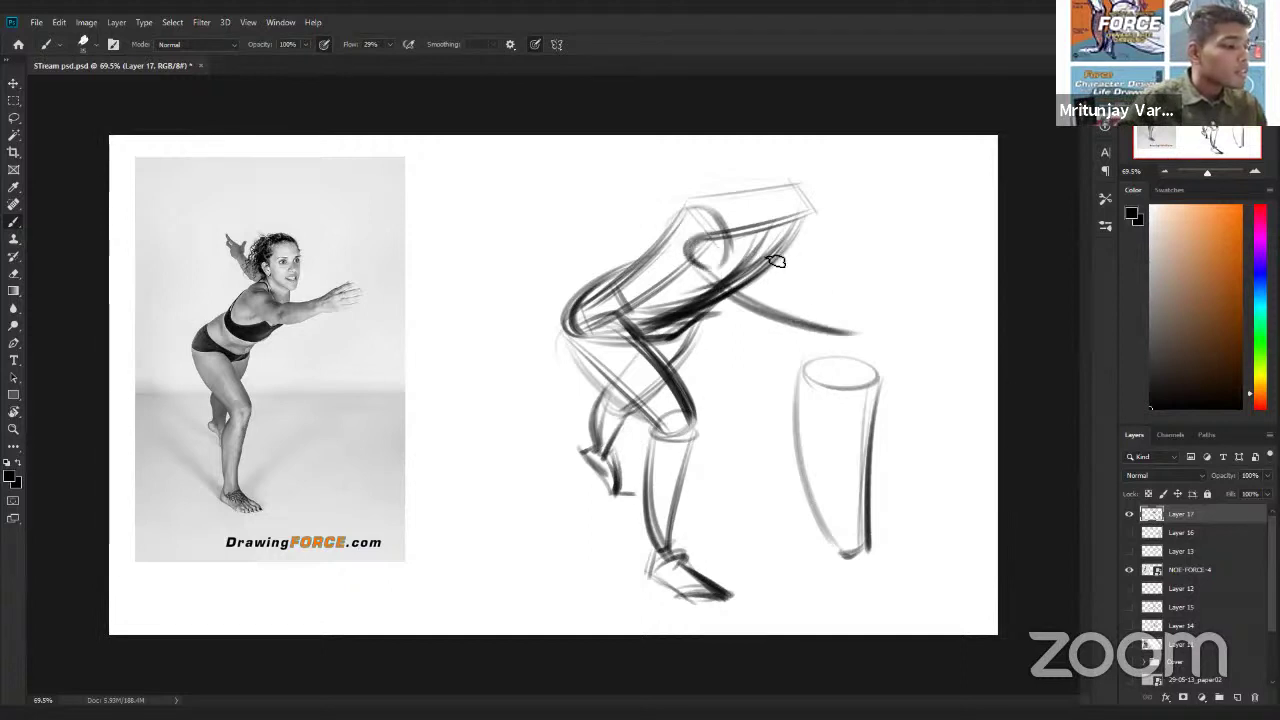
# Step: Build the outstretched arm with a straight upper side, a heavy curved underside, an elbow overlap and a tapering wrist
pyautogui.moveTo(884, 297)
pyautogui.mouseDown()
pyautogui.moveTo(730, 245)
pyautogui.moveTo(768, 312)
pyautogui.mouseUp()
pyautogui.moveTo(792, 280); pyautogui.dragTo(788, 318)
pyautogui.moveTo(694, 262)
pyautogui.mouseDown()
pyautogui.moveTo(790, 320)
pyautogui.moveTo(692, 274)
pyautogui.mouseUp()
pyautogui.moveTo(692, 274); pyautogui.dragTo(826, 318)
pyautogui.moveTo(926, 293); pyautogui.dragTo(788, 318)
pyautogui.moveTo(940, 288)
pyautogui.mouseDown()
pyautogui.moveTo(763, 314)
pyautogui.moveTo(940, 288)
pyautogui.mouseUp()
pyautogui.moveTo(780, 272)
pyautogui.mouseDown()
pyautogui.moveTo(945, 277)
pyautogui.moveTo(915, 296)
pyautogui.mouseUp()
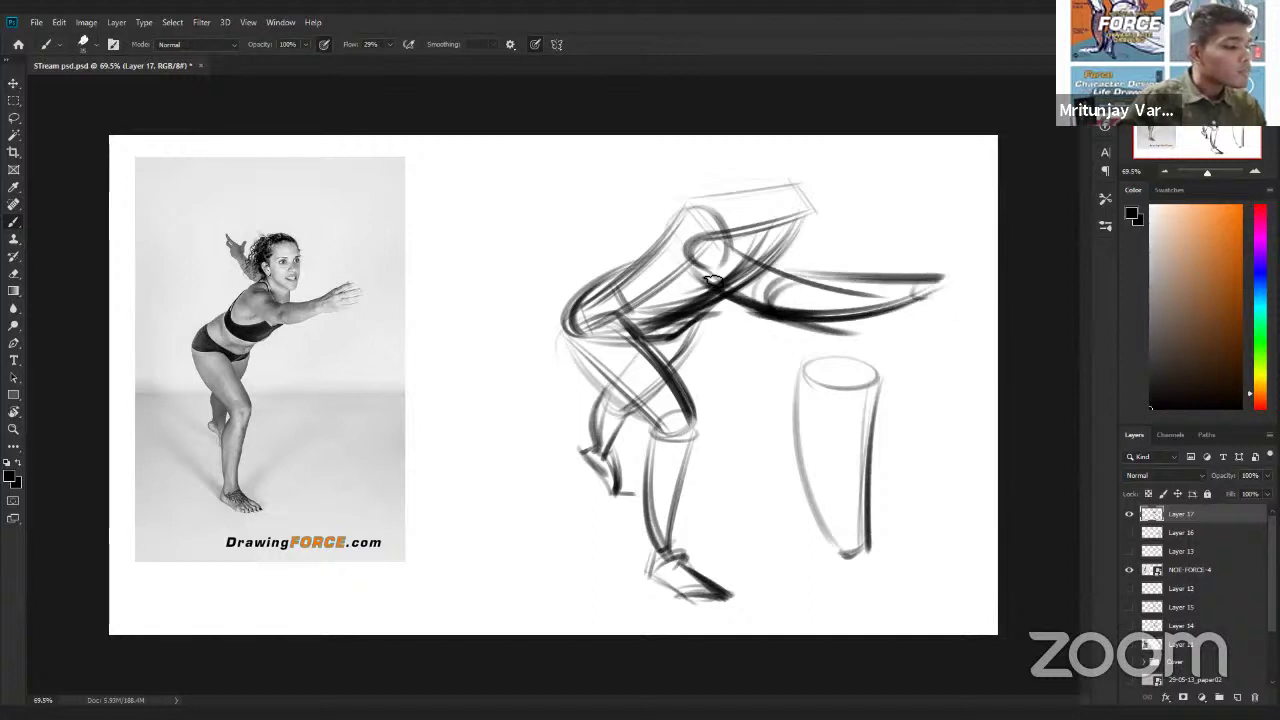
pyautogui.moveTo(387, 545); pyautogui.dragTo(697, 497)
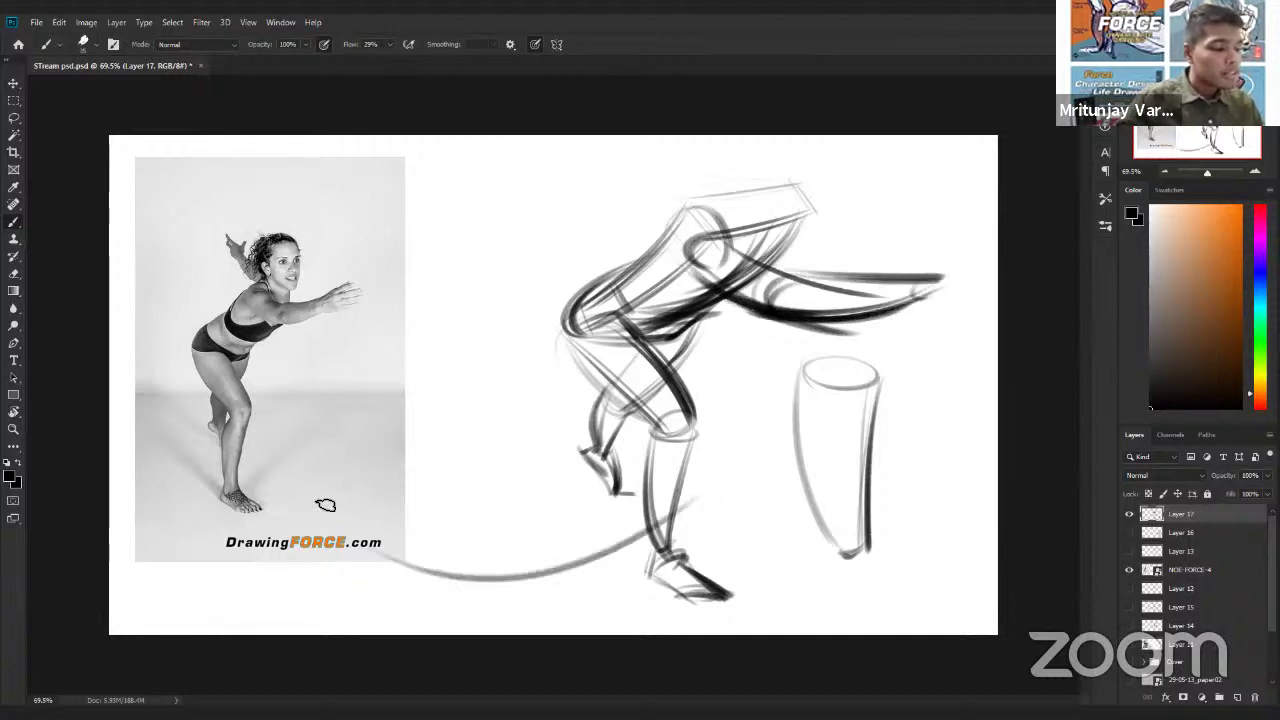
pyautogui.moveTo(385, 516); pyautogui.dragTo(730, 467)
pyautogui.moveTo(500, 517)
pyautogui.mouseDown()
pyautogui.moveTo(480, 579)
pyautogui.moveTo(508, 577)
pyautogui.mouseUp()
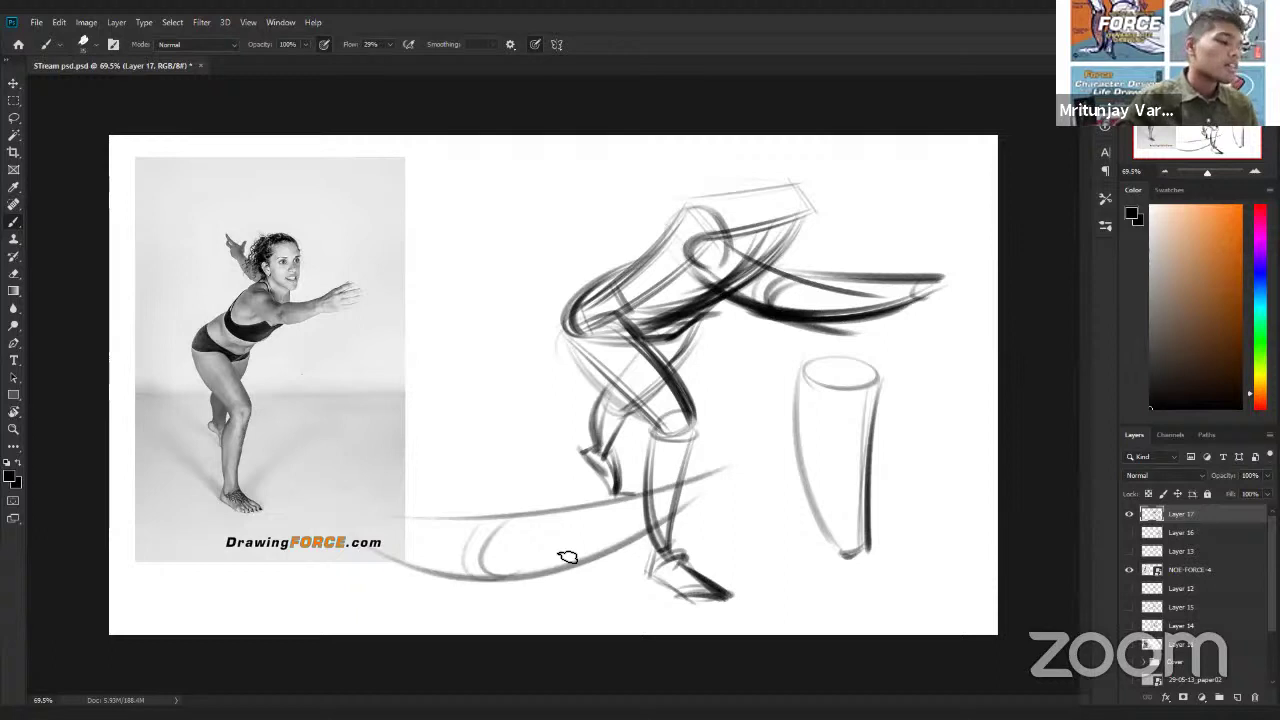
pyautogui.hotkey('ctrl', 'z')
pyautogui.hotkey('ctrl', 'z')
pyautogui.hotkey('ctrl', 'z')
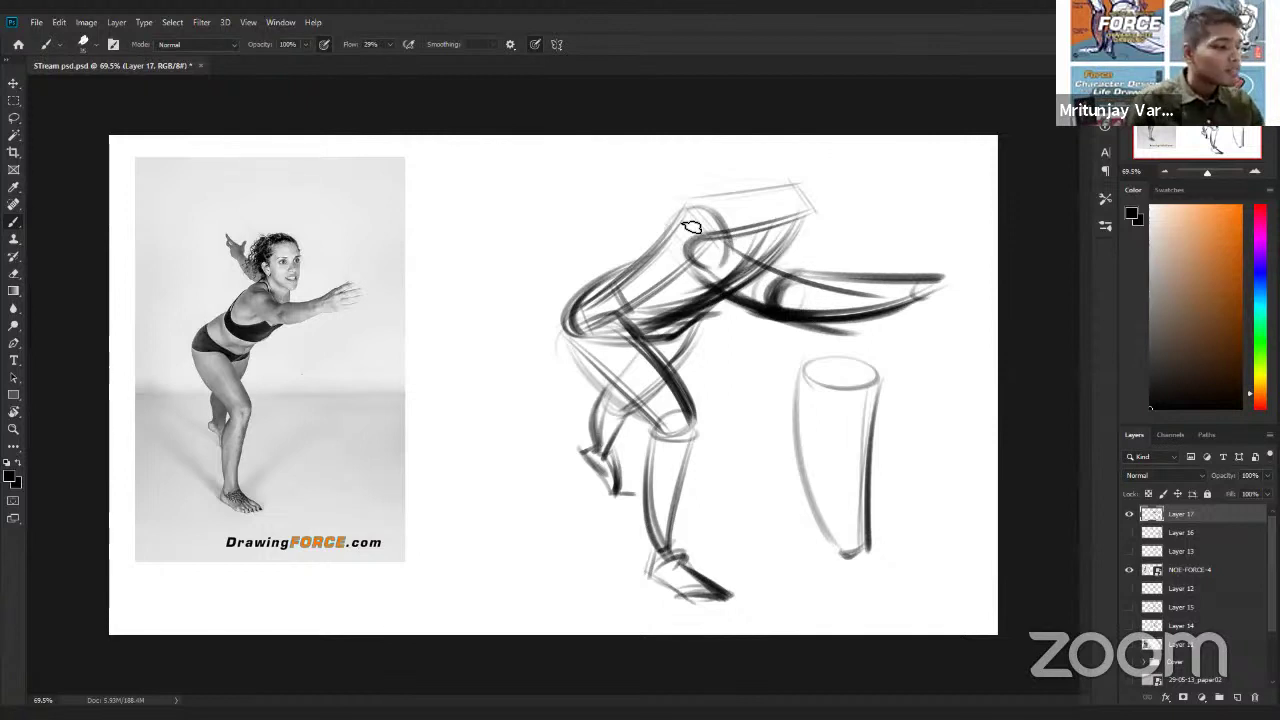
# Step: Reinforce the shoulder joint, and extend the wrist into a block for the palm with a curved front edge
pyautogui.moveTo(673, 229); pyautogui.dragTo(719, 287)
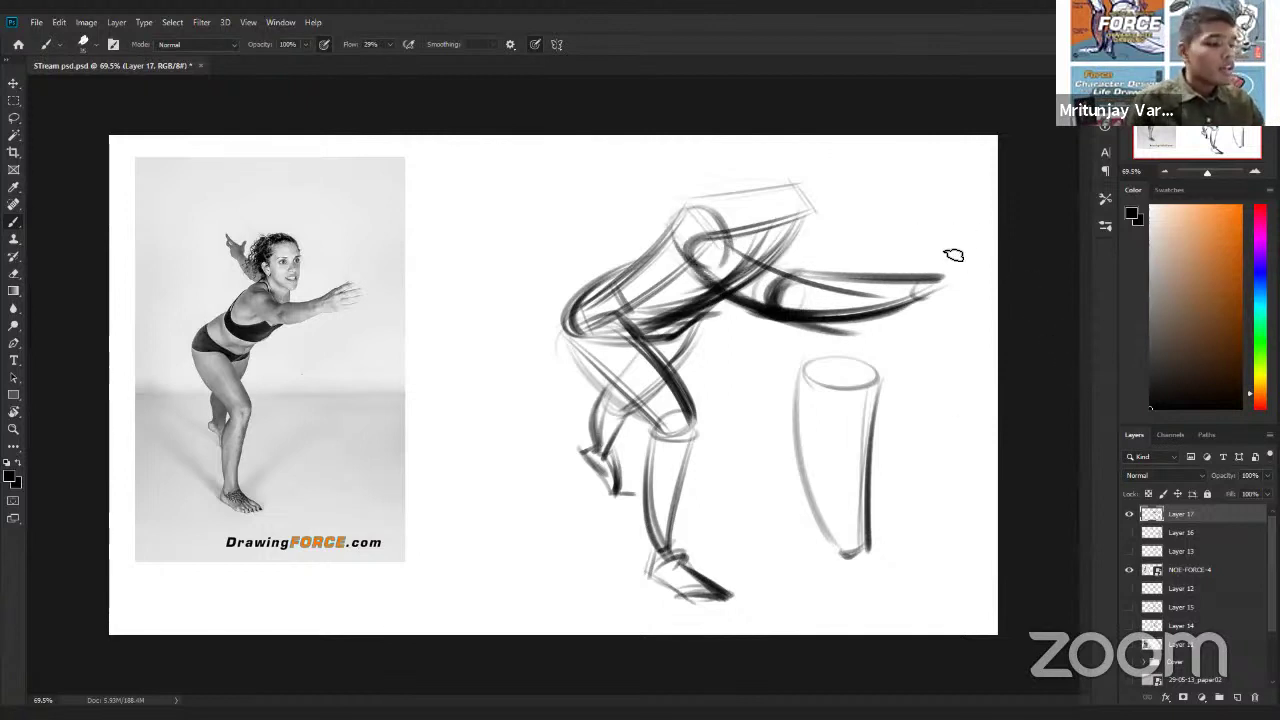
pyautogui.moveTo(905, 280)
pyautogui.mouseDown()
pyautogui.moveTo(983, 259)
pyautogui.moveTo(975, 299)
pyautogui.mouseUp()
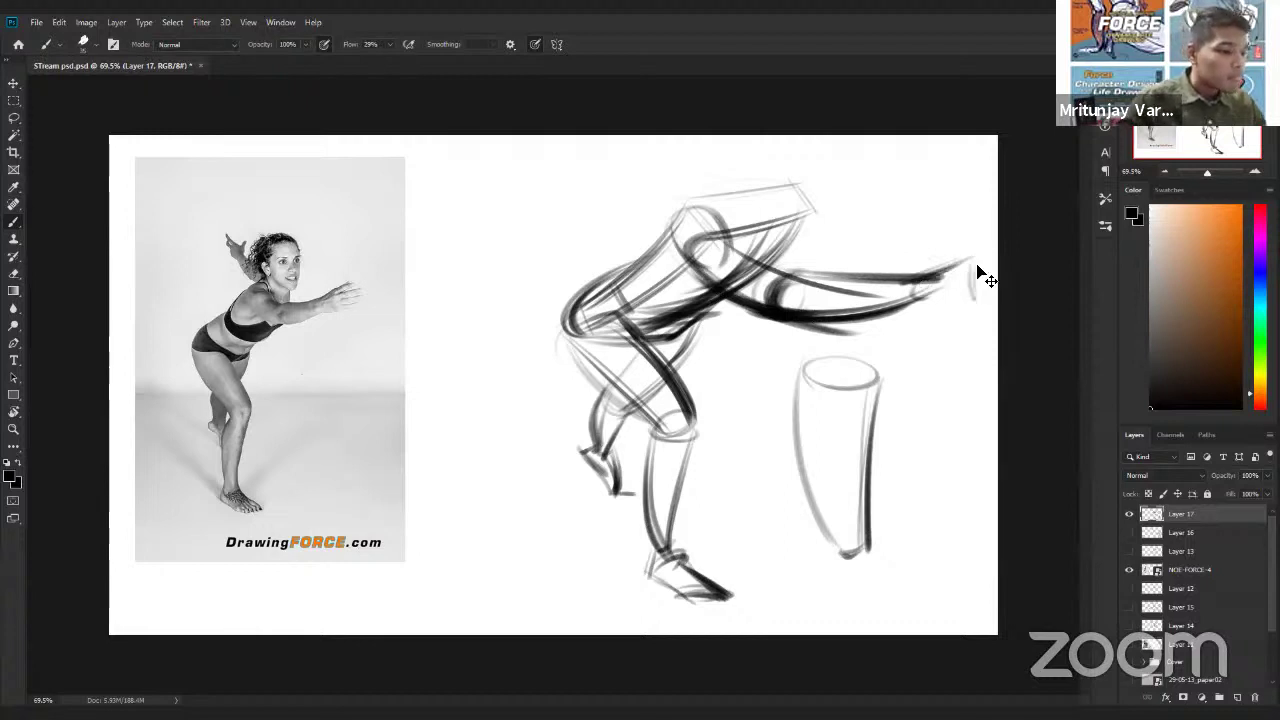
pyautogui.hotkey('ctrl', 'z')
pyautogui.moveTo(981, 253); pyautogui.dragTo(981, 290)
pyautogui.moveTo(905, 302); pyautogui.dragTo(974, 288)
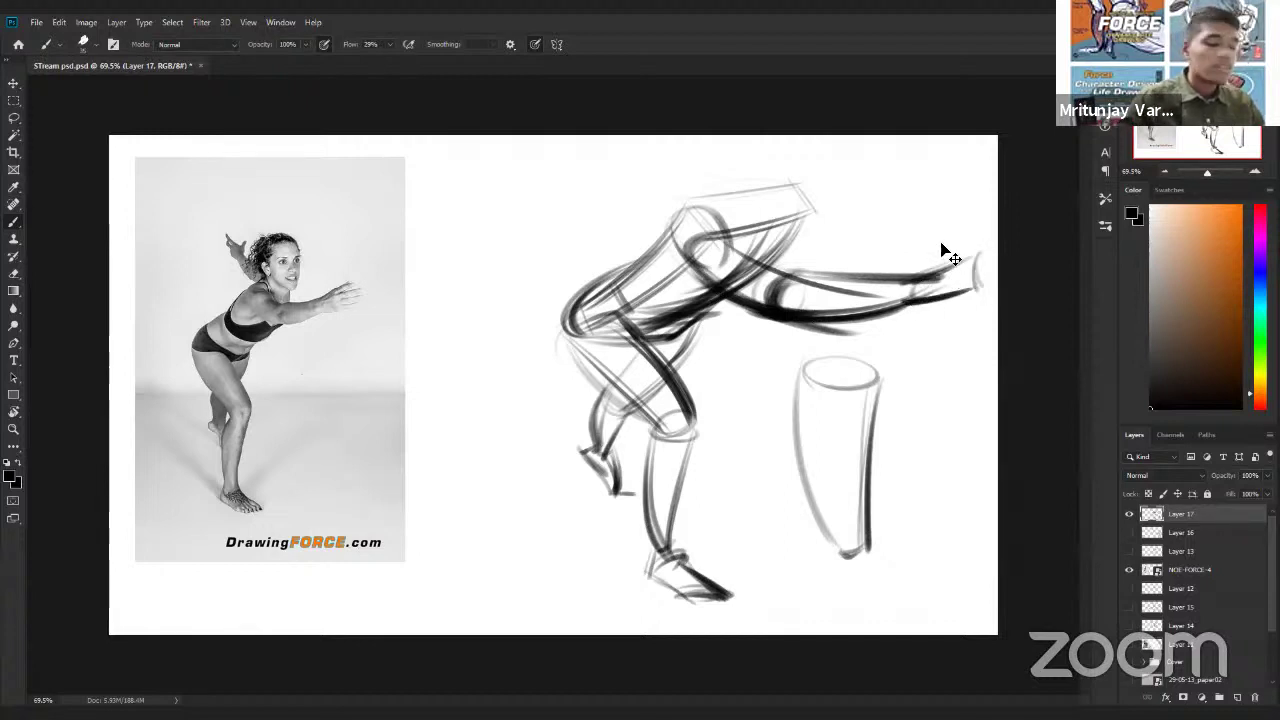
# Step: Move the Layer 17 sketch closer to the photo and shrink it with Free Transform, and draw the fingers on the outstretched hand
pyautogui.hotkey('ctrl', 't')
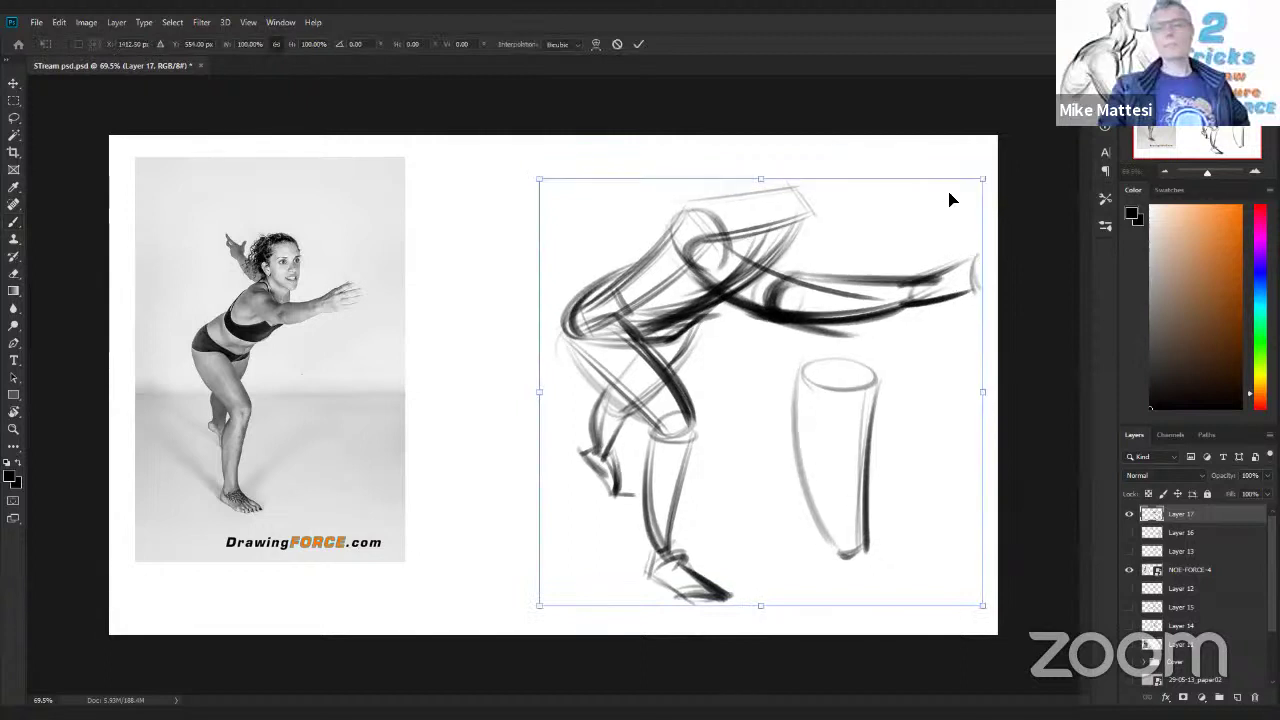
pyautogui.moveTo(897, 271); pyautogui.dragTo(819, 271)
pyautogui.keyDown('alt'); pyautogui.moveTo(905, 179); pyautogui.dragTo(889, 194); pyautogui.keyUp('alt')
pyautogui.press('Return')
pyautogui.moveTo(884, 268)
pyautogui.mouseDown()
pyautogui.moveTo(922, 260)
pyautogui.moveTo(912, 271)
pyautogui.moveTo(929, 271)
pyautogui.mouseUp()
pyautogui.moveTo(891, 283)
pyautogui.mouseDown()
pyautogui.moveTo(920, 282)
pyautogui.moveTo(882, 302)
pyautogui.mouseUp()
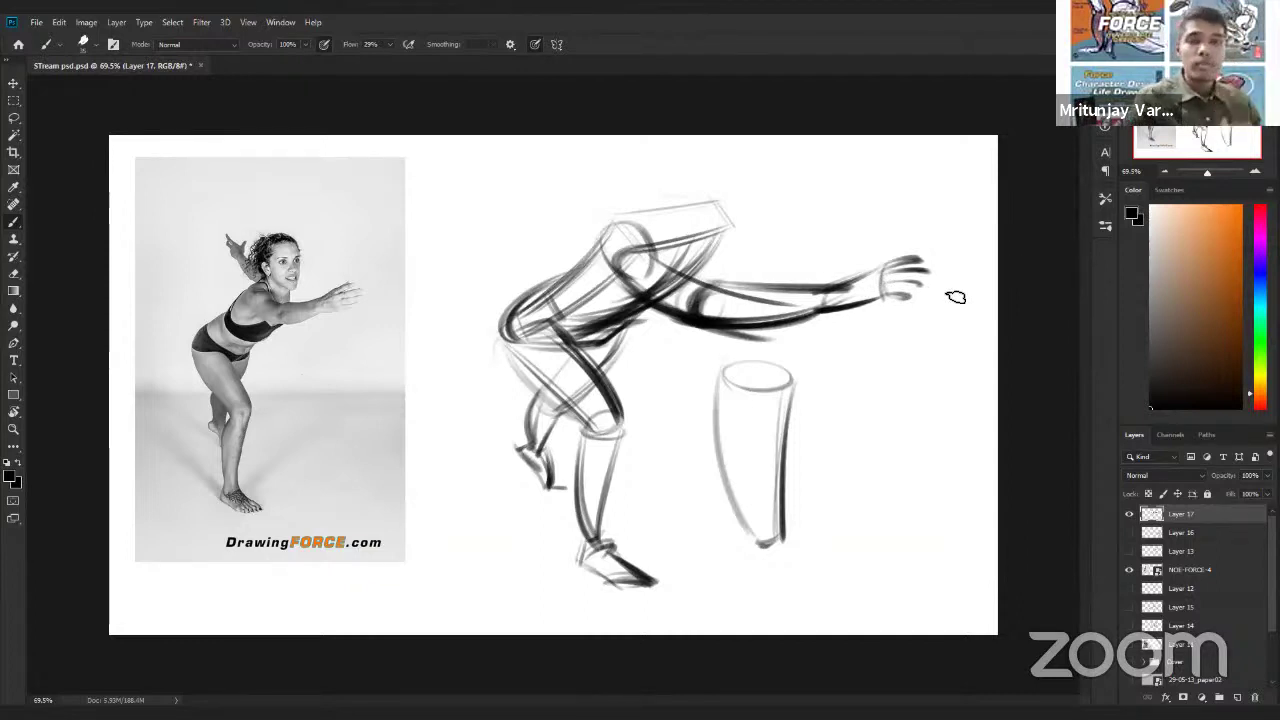
# Step: Draw the neck above the chest block and an oval head on top with a dark front curve
pyautogui.moveTo(661, 215)
pyautogui.mouseDown()
pyautogui.moveTo(673, 193)
pyautogui.moveTo(690, 232)
pyautogui.mouseUp()
pyautogui.moveTo(670, 190)
pyautogui.mouseDown()
pyautogui.moveTo(652, 218)
pyautogui.moveTo(712, 218)
pyautogui.mouseUp()
pyautogui.moveTo(700, 140)
pyautogui.mouseDown()
pyautogui.moveTo(708, 226)
pyautogui.moveTo(699, 186)
pyautogui.mouseUp()
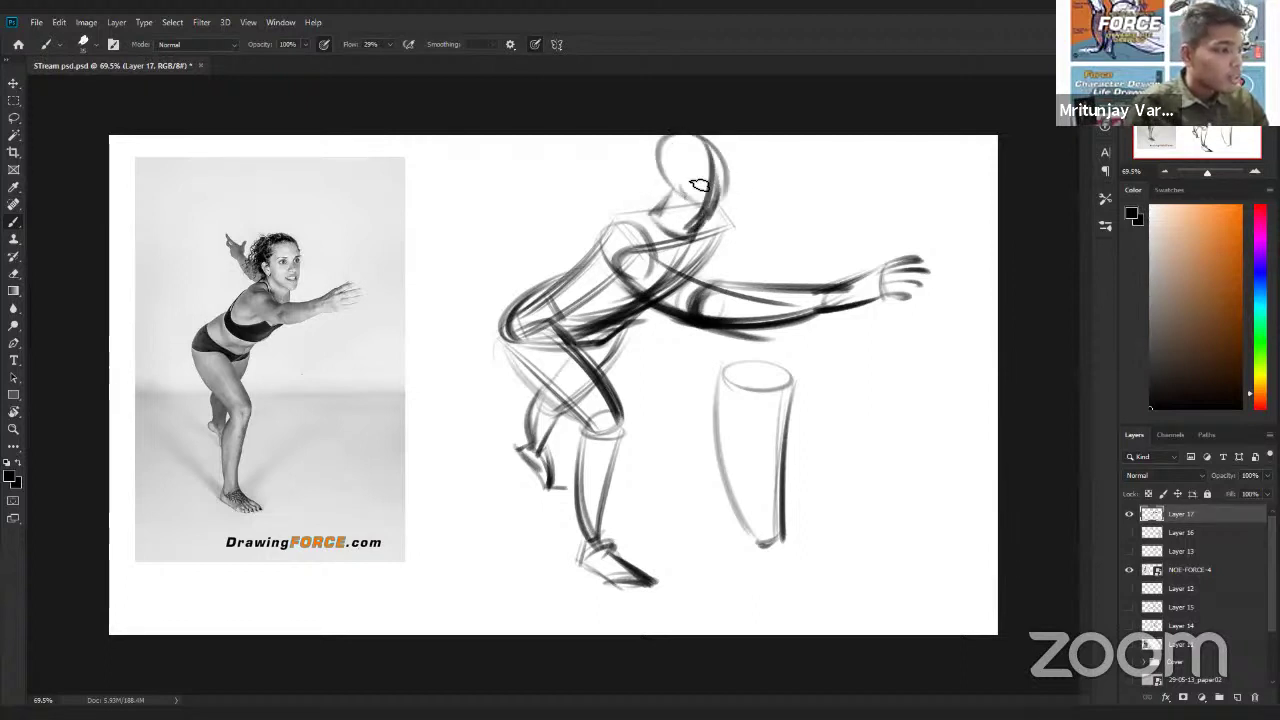
pyautogui.moveTo(659, 148)
pyautogui.mouseDown()
pyautogui.moveTo(677, 202)
pyautogui.moveTo(713, 174)
pyautogui.mouseUp()
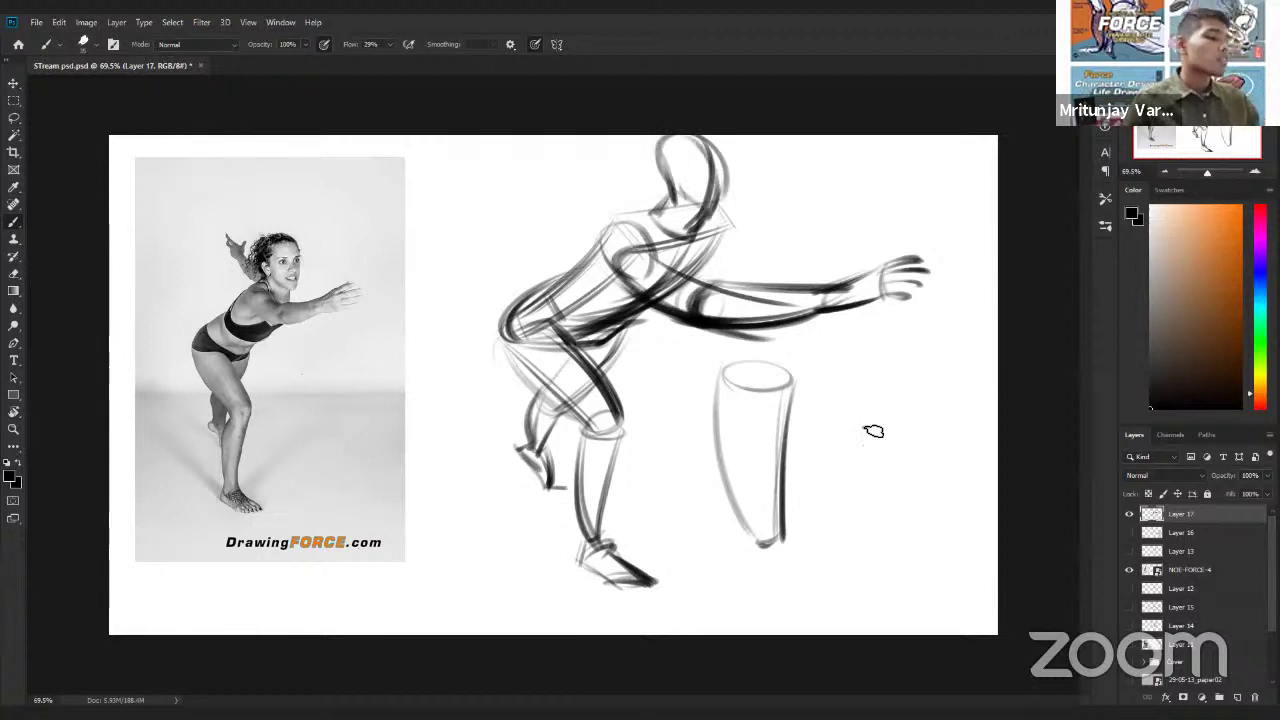
# Step: Start a separate head diagram beside the cylinder, with a heavy curved face, a rounded top and an angled jaw
pyautogui.moveTo(871, 404); pyautogui.dragTo(870, 455)
pyautogui.moveTo(866, 372); pyautogui.dragTo(930, 498)
pyautogui.moveTo(912, 380); pyautogui.dragTo(935, 502)
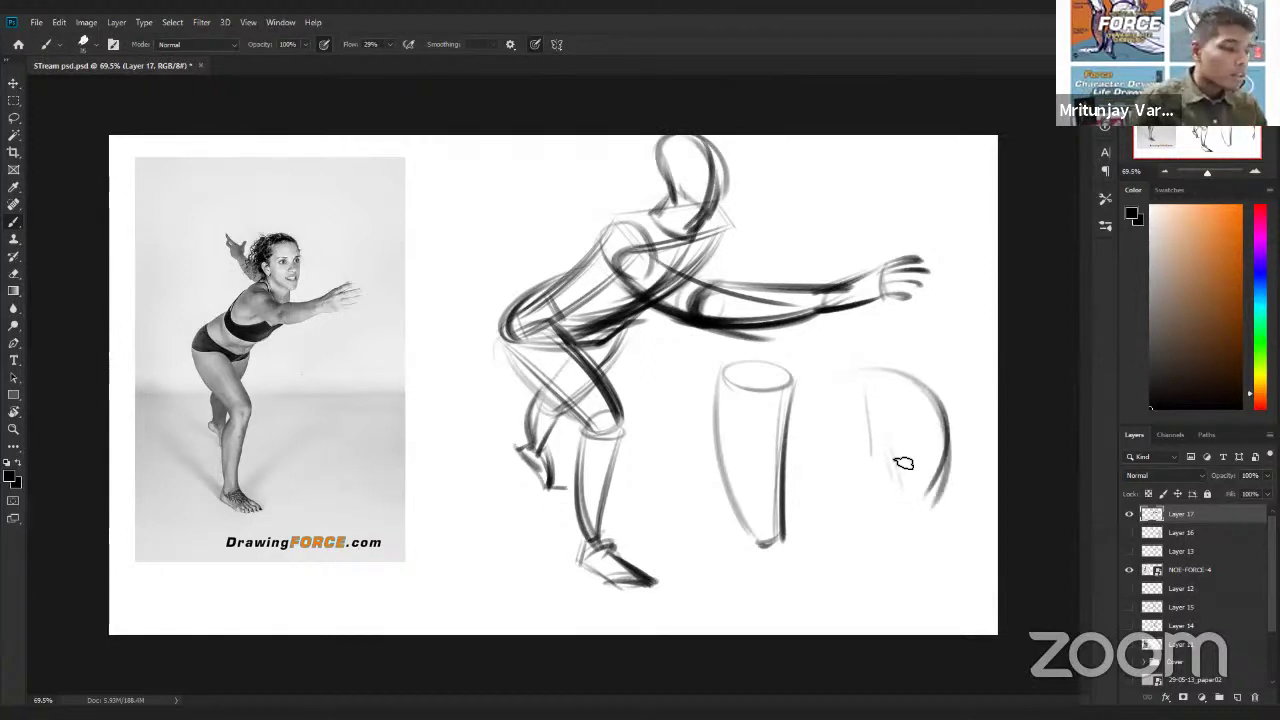
pyautogui.moveTo(888, 464); pyautogui.dragTo(926, 499)
pyautogui.moveTo(850, 374)
pyautogui.mouseDown()
pyautogui.moveTo(956, 410)
pyautogui.moveTo(941, 493)
pyautogui.mouseUp()
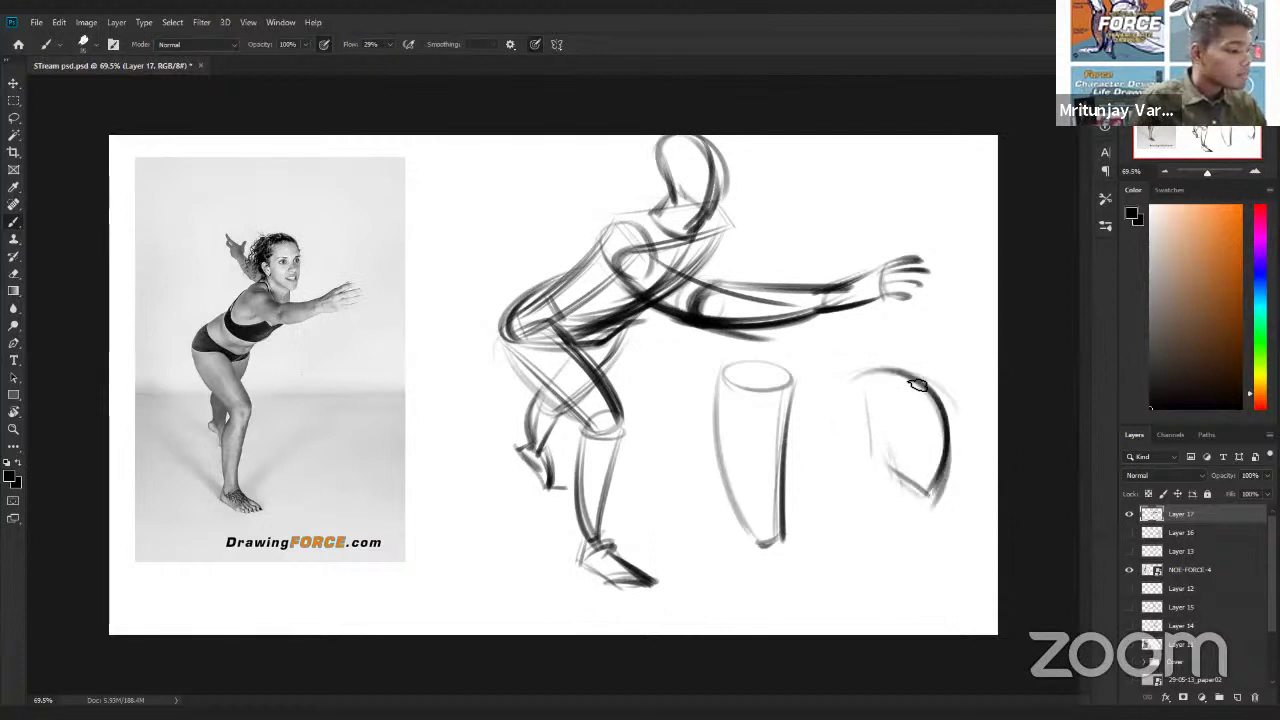
# Step: Divide the head diagram into planes, add an ear on the hatched side plane, and label the top T and front F
pyautogui.moveTo(918, 385)
pyautogui.mouseDown()
pyautogui.moveTo(922, 499)
pyautogui.moveTo(867, 392)
pyautogui.mouseUp()
pyautogui.moveTo(867, 392); pyautogui.dragTo(928, 477)
pyautogui.moveTo(888, 410)
pyautogui.mouseDown()
pyautogui.moveTo(936, 402)
pyautogui.moveTo(856, 394)
pyautogui.mouseUp()
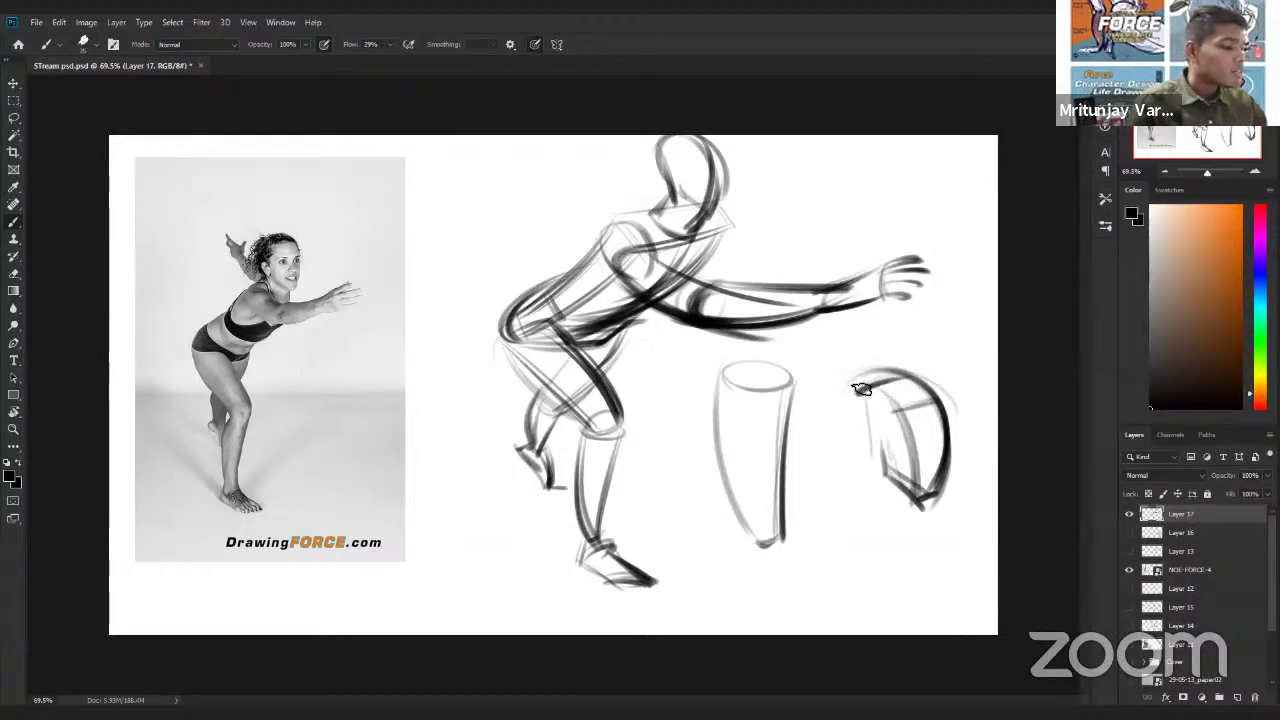
pyautogui.moveTo(876, 478); pyautogui.dragTo(865, 397)
pyautogui.moveTo(884, 457)
pyautogui.mouseDown()
pyautogui.moveTo(864, 425)
pyautogui.moveTo(906, 468)
pyautogui.mouseUp()
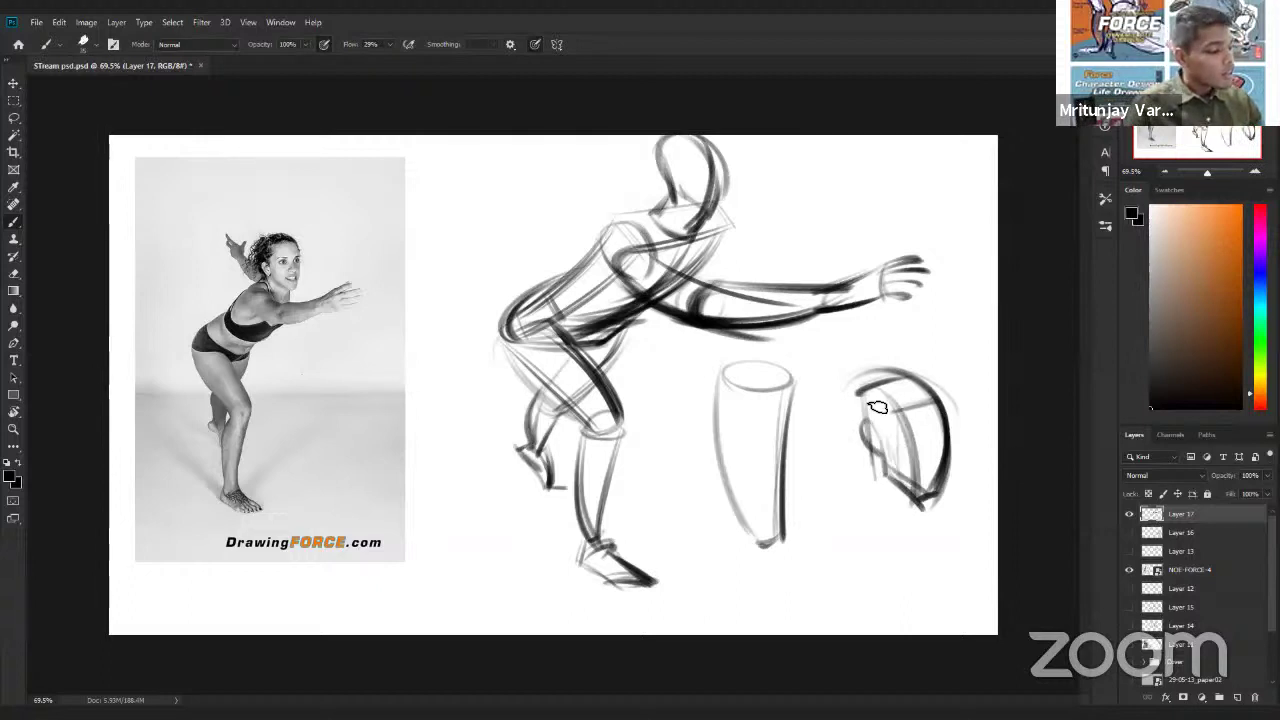
pyautogui.moveTo(868, 398)
pyautogui.mouseDown()
pyautogui.moveTo(906, 478)
pyautogui.moveTo(880, 406)
pyautogui.moveTo(975, 362)
pyautogui.mouseUp()
pyautogui.moveTo(950, 432); pyautogui.dragTo(976, 432)
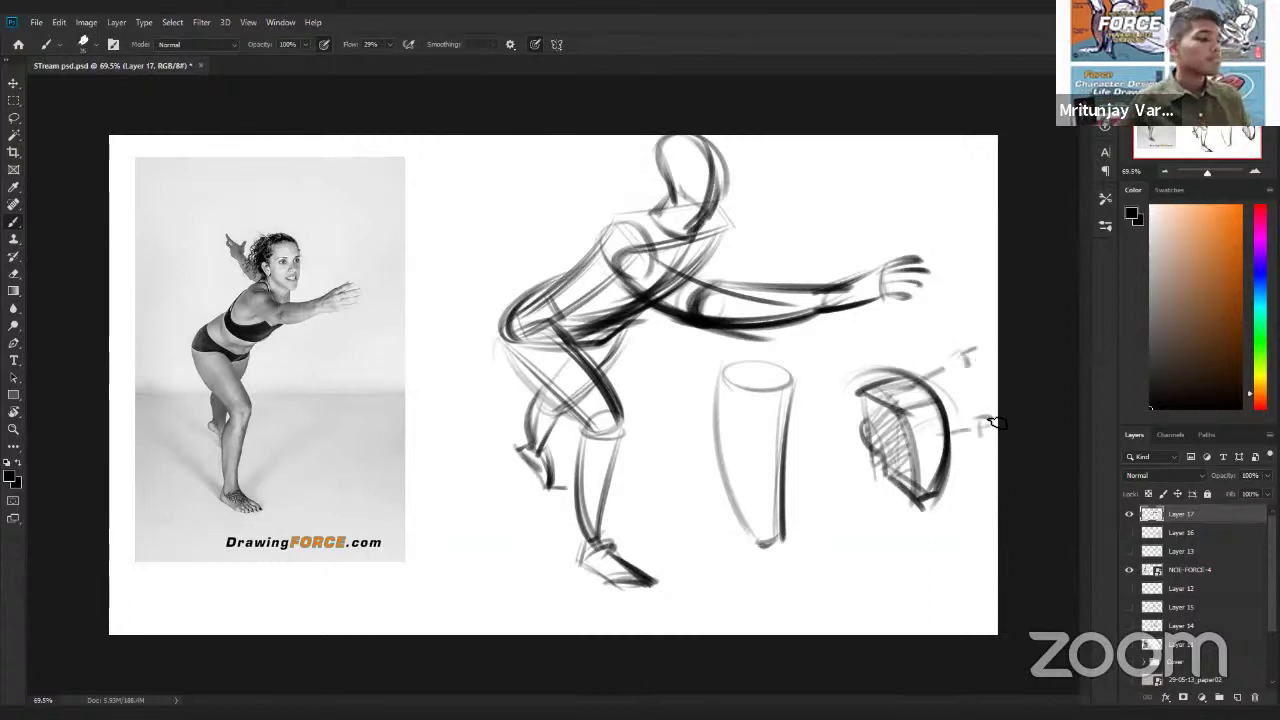
# Step: Erase the figure's head and neck strokes with an enlarged eraser
pyautogui.moveTo(674, 165)
pyautogui.mouseDown()
pyautogui.moveTo(712, 158)
pyautogui.moveTo(716, 200)
pyautogui.moveTo(700, 228)
pyautogui.moveTo(690, 183)
pyautogui.mouseUp()
pyautogui.press('e')
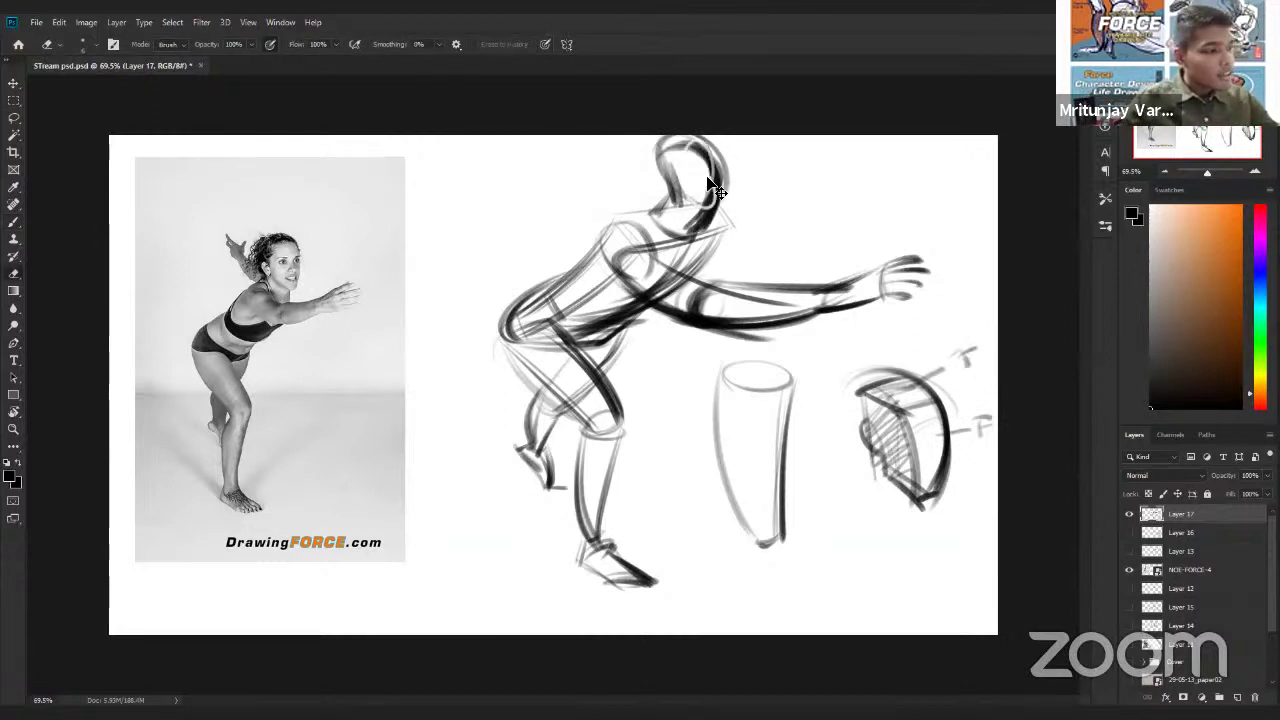
pyautogui.press(']')
pyautogui.press(']')
pyautogui.press(']')
pyautogui.press(']')
pyautogui.moveTo(712, 185)
pyautogui.mouseDown()
pyautogui.moveTo(686, 137)
pyautogui.moveTo(723, 187)
pyautogui.moveTo(659, 214)
pyautogui.moveTo(667, 144)
pyautogui.moveTo(695, 225)
pyautogui.moveTo(705, 216)
pyautogui.moveTo(684, 236)
pyautogui.moveTo(612, 210)
pyautogui.moveTo(548, 298)
pyautogui.mouseUp()
# Step: Redraw a smaller oval head and neck over a firmer shoulder line, and sketch the far arm raised behind the shoulder
pyautogui.press('b')
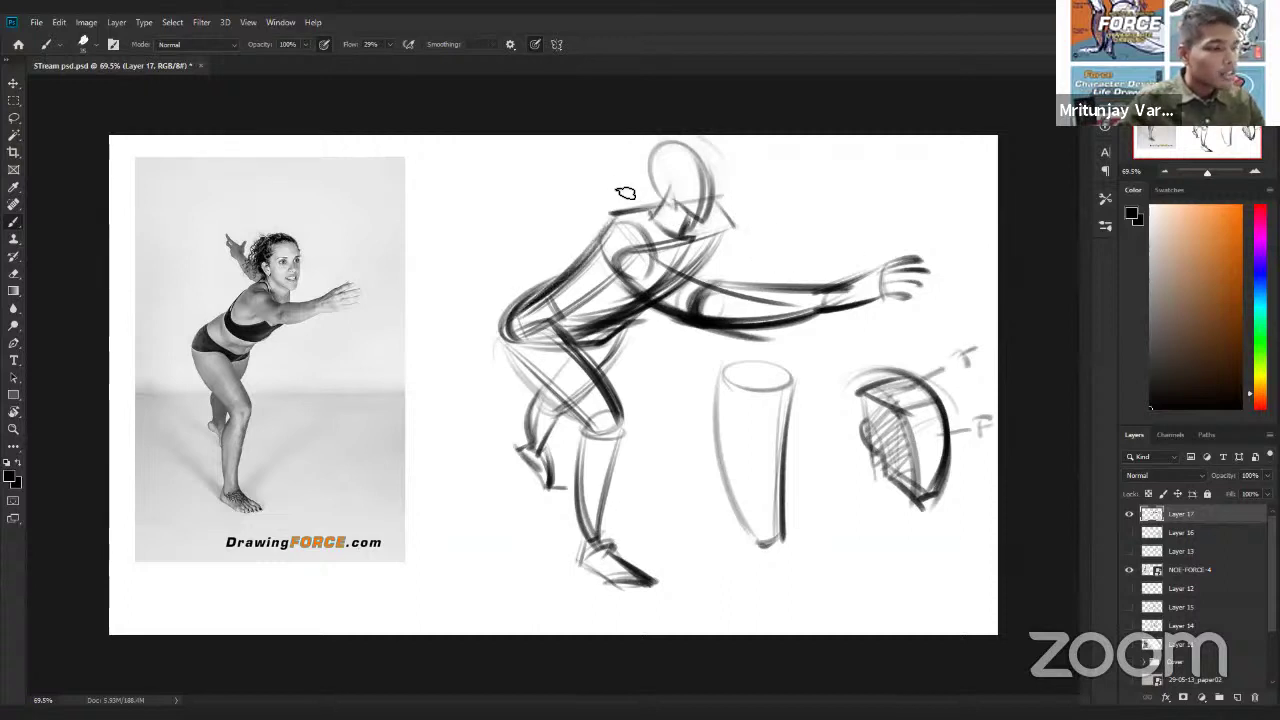
pyautogui.moveTo(611, 159); pyautogui.dragTo(676, 187)
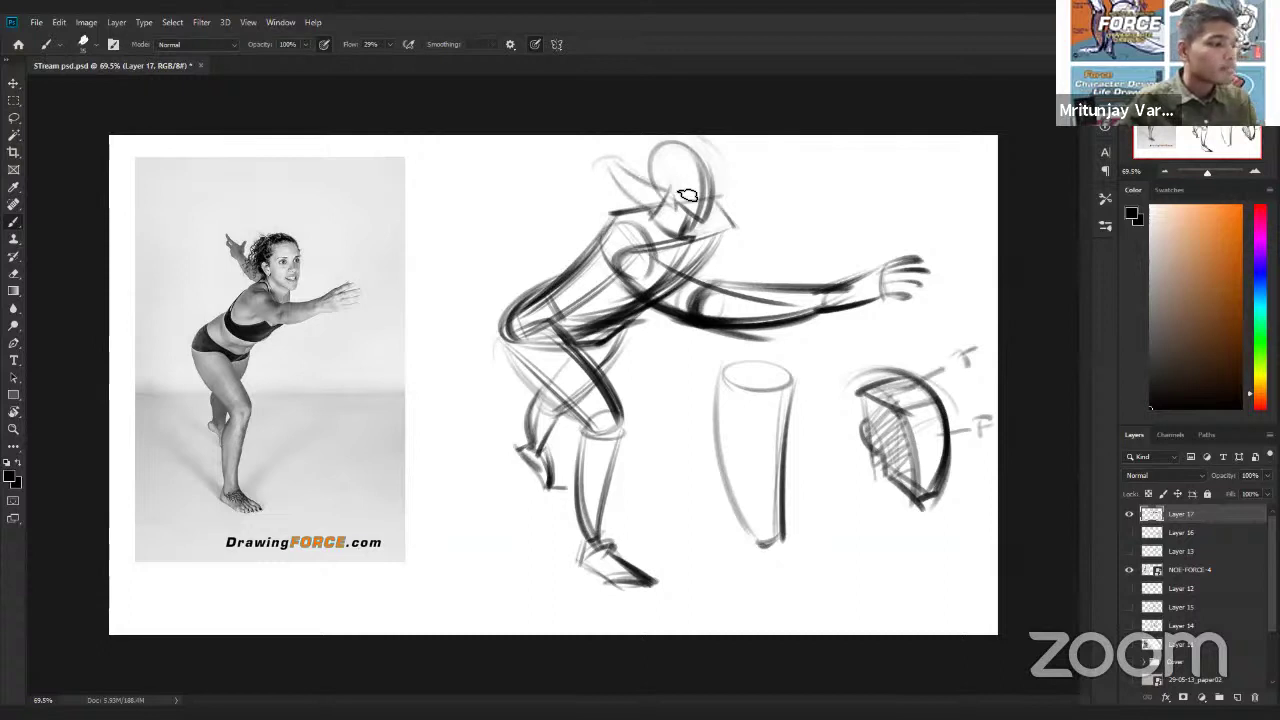
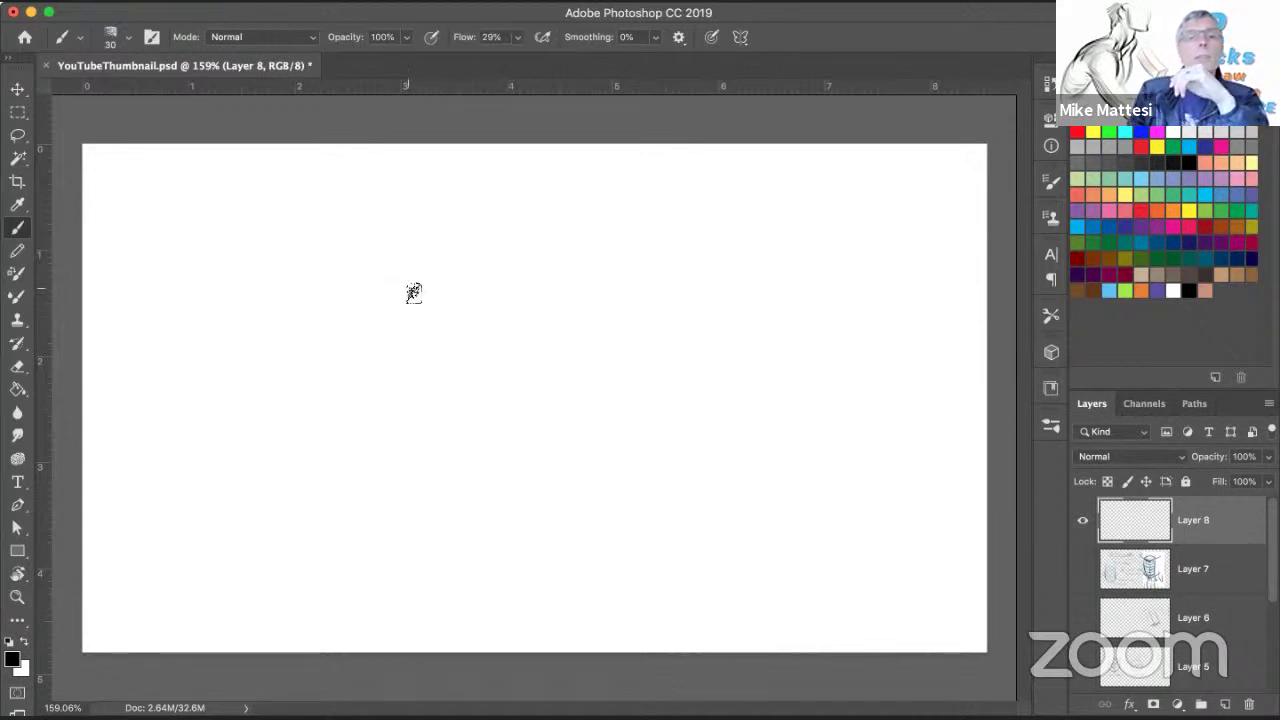
# Step: Sketch a long tapering arm across the blank canvas with a downward force arrow above it and a small hand at its end
pyautogui.moveTo(457, 274)
pyautogui.mouseDown()
pyautogui.moveTo(437, 291)
pyautogui.moveTo(625, 273)
pyautogui.moveTo(491, 291)
pyautogui.moveTo(520, 277)
pyautogui.moveTo(451, 300)
pyautogui.moveTo(455, 260)
pyautogui.moveTo(651, 257)
pyautogui.moveTo(486, 294)
pyautogui.mouseUp()
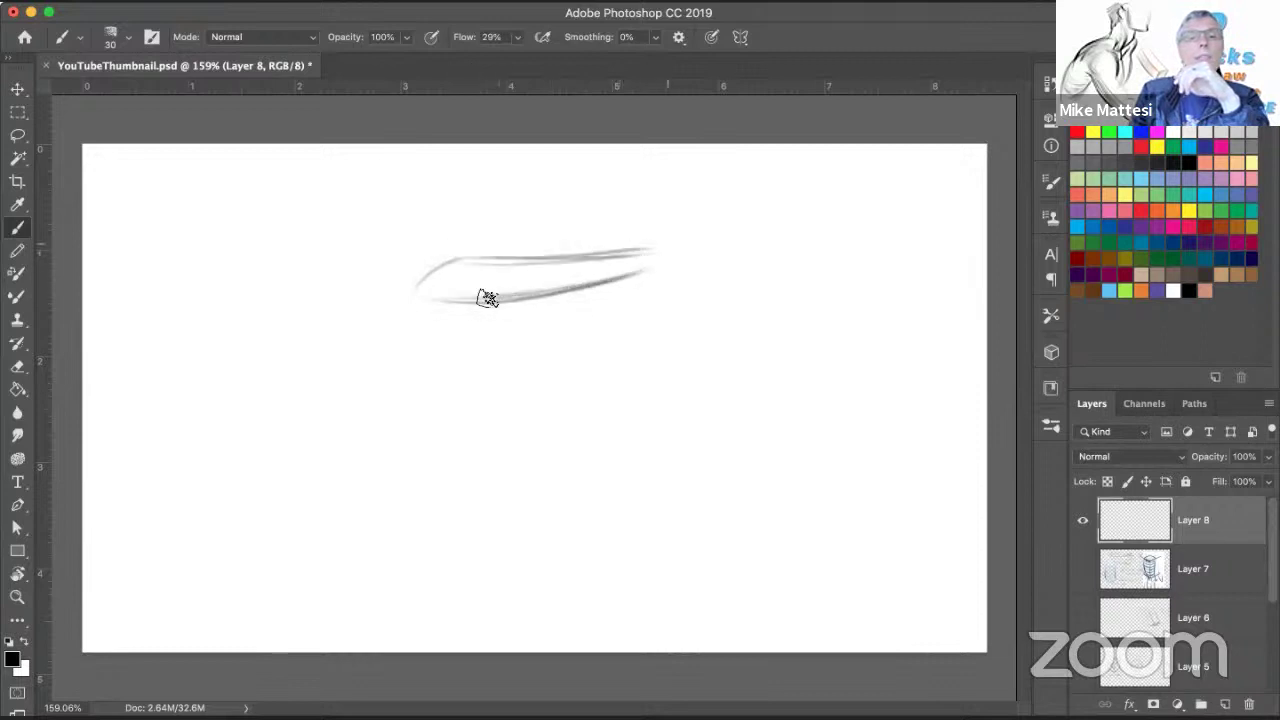
pyautogui.moveTo(657, 262)
pyautogui.mouseDown()
pyautogui.moveTo(457, 257)
pyautogui.moveTo(443, 286)
pyautogui.moveTo(643, 255)
pyautogui.moveTo(491, 291)
pyautogui.moveTo(486, 263)
pyautogui.moveTo(623, 243)
pyautogui.mouseUp()
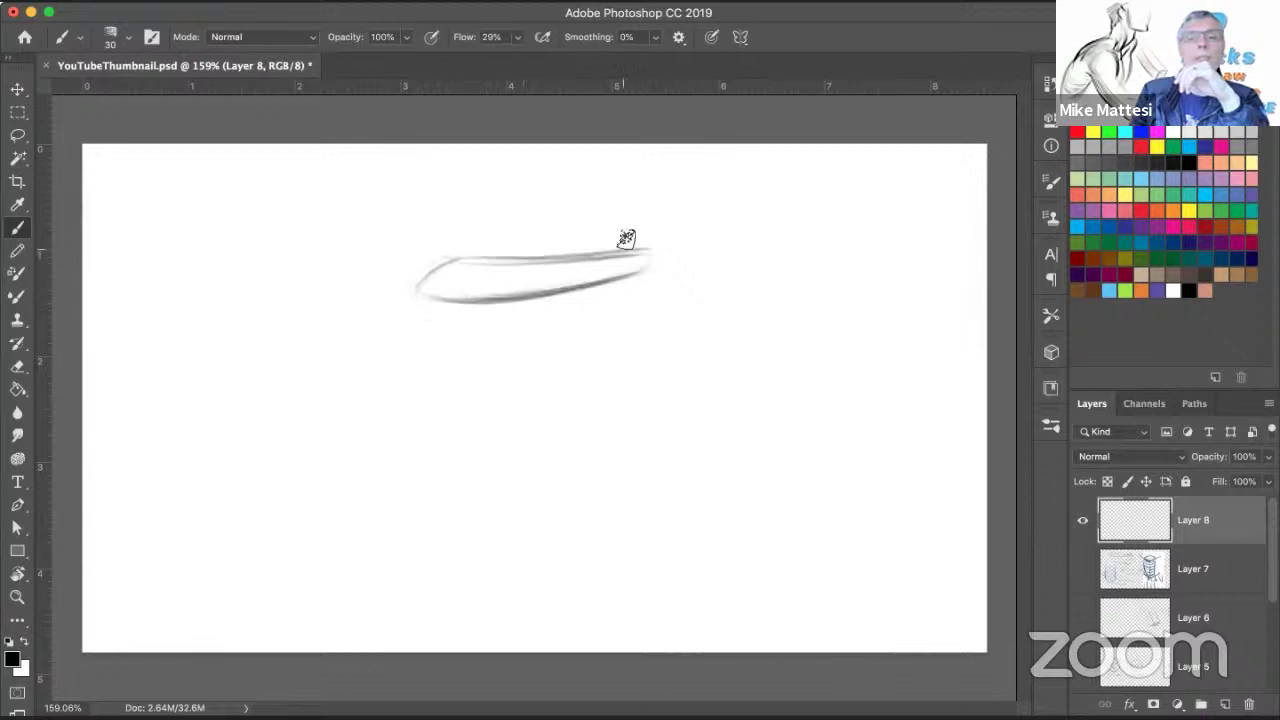
pyautogui.moveTo(540, 224); pyautogui.dragTo(538, 248)
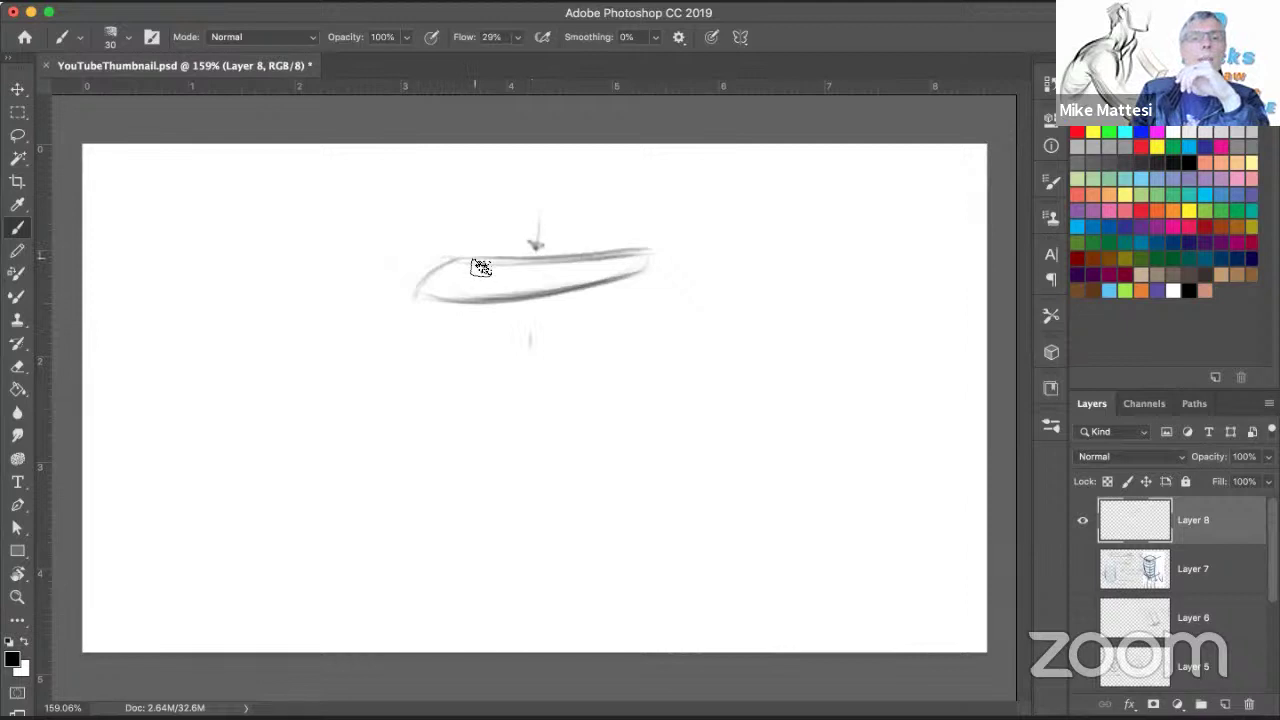
pyautogui.moveTo(625, 273)
pyautogui.mouseDown()
pyautogui.moveTo(686, 257)
pyautogui.moveTo(729, 274)
pyautogui.moveTo(662, 253)
pyautogui.mouseUp()
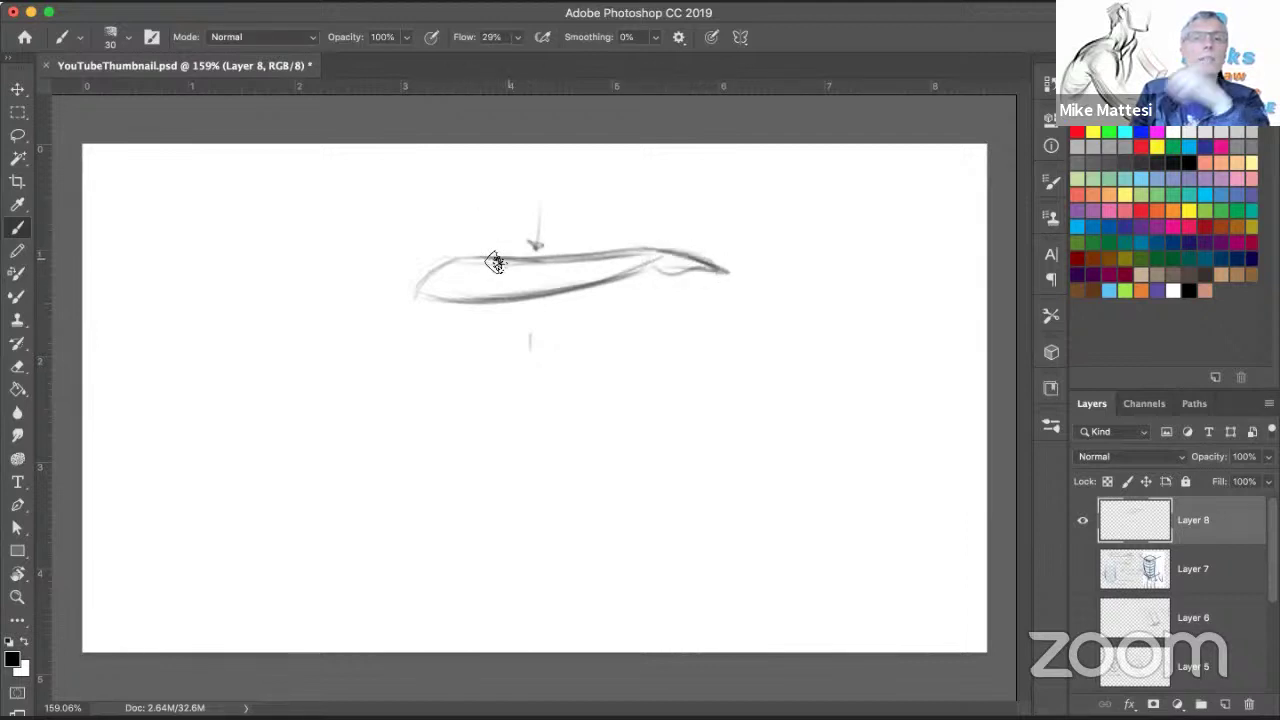
# Step: Darken the arm's upper and lower contours and add inner lines to bring out its forceful curves
pyautogui.moveTo(510, 261); pyautogui.dragTo(546, 257)
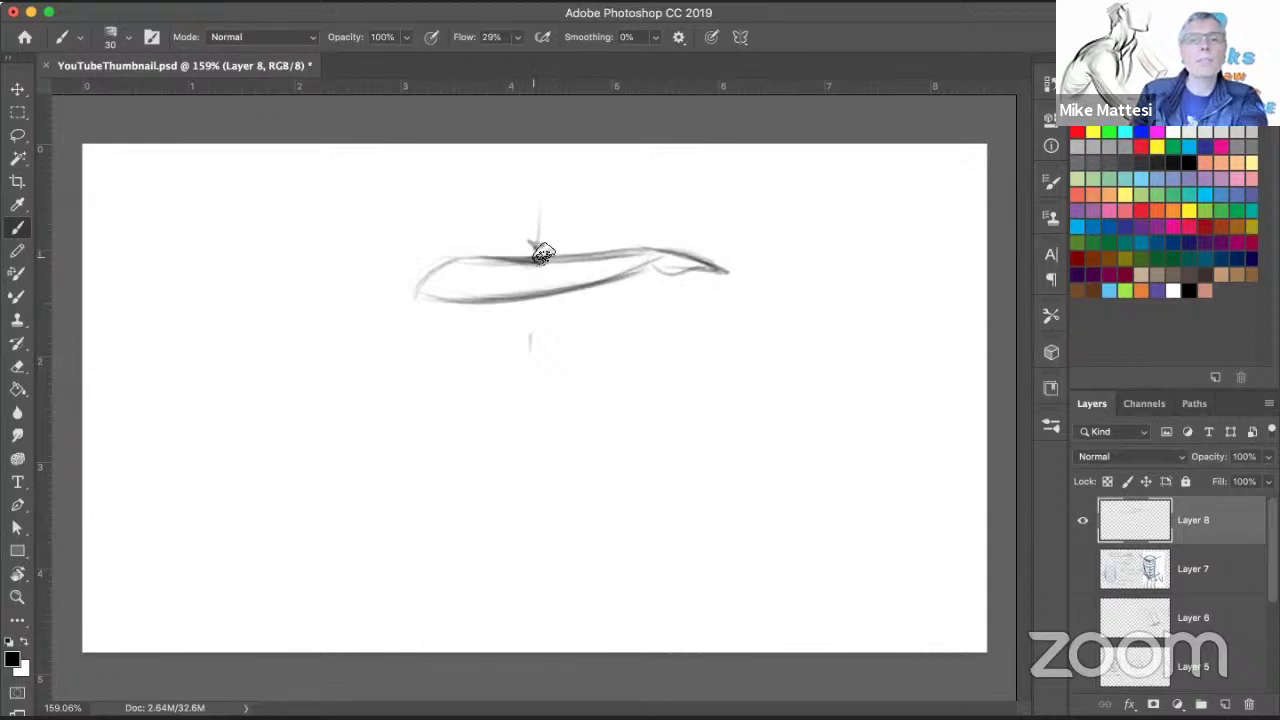
pyautogui.moveTo(533, 262); pyautogui.dragTo(648, 249)
pyautogui.moveTo(545, 266)
pyautogui.mouseDown()
pyautogui.moveTo(449, 306)
pyautogui.moveTo(439, 293)
pyautogui.moveTo(491, 303)
pyautogui.moveTo(423, 297)
pyautogui.moveTo(518, 298)
pyautogui.moveTo(449, 298)
pyautogui.mouseUp()
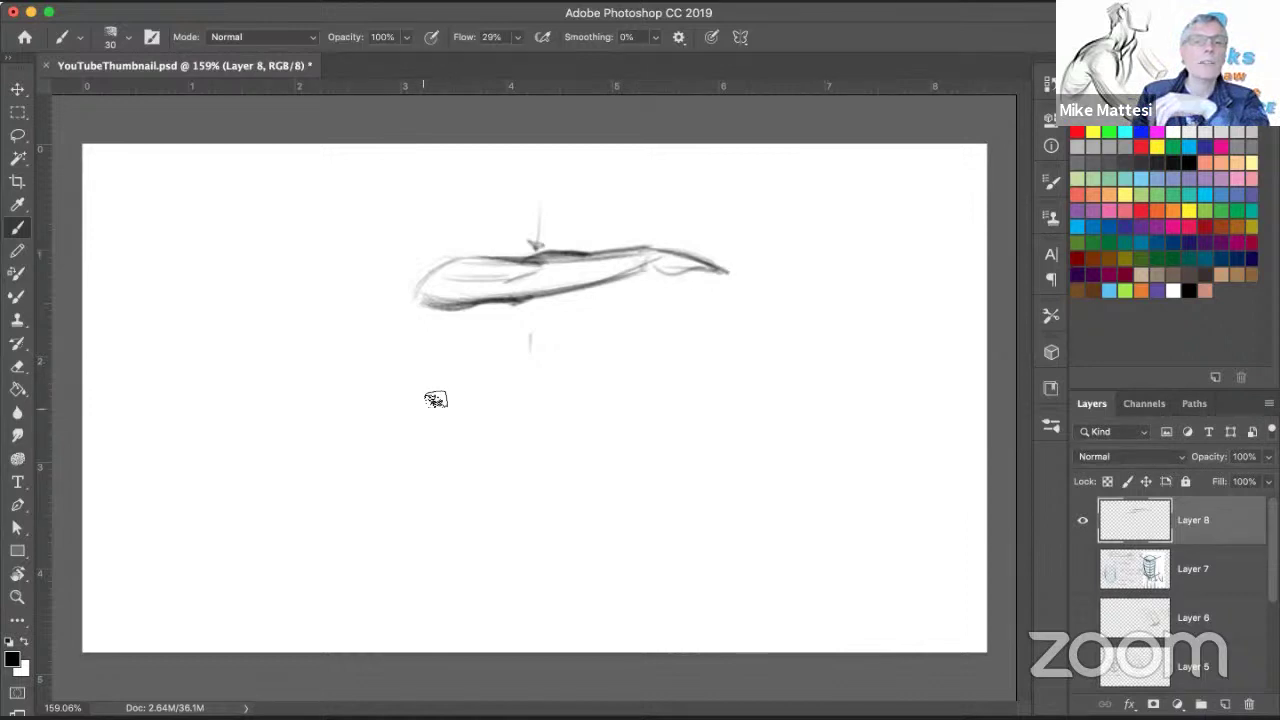
# Step: Draw a straight-sided cylinder below the arm, with a dark elliptical end cap
pyautogui.moveTo(420, 394); pyautogui.dragTo(414, 414)
pyautogui.moveTo(662, 358); pyautogui.dragTo(452, 369)
pyautogui.moveTo(647, 405)
pyautogui.mouseDown()
pyautogui.moveTo(534, 410)
pyautogui.moveTo(648, 400)
pyautogui.moveTo(637, 401)
pyautogui.mouseUp()
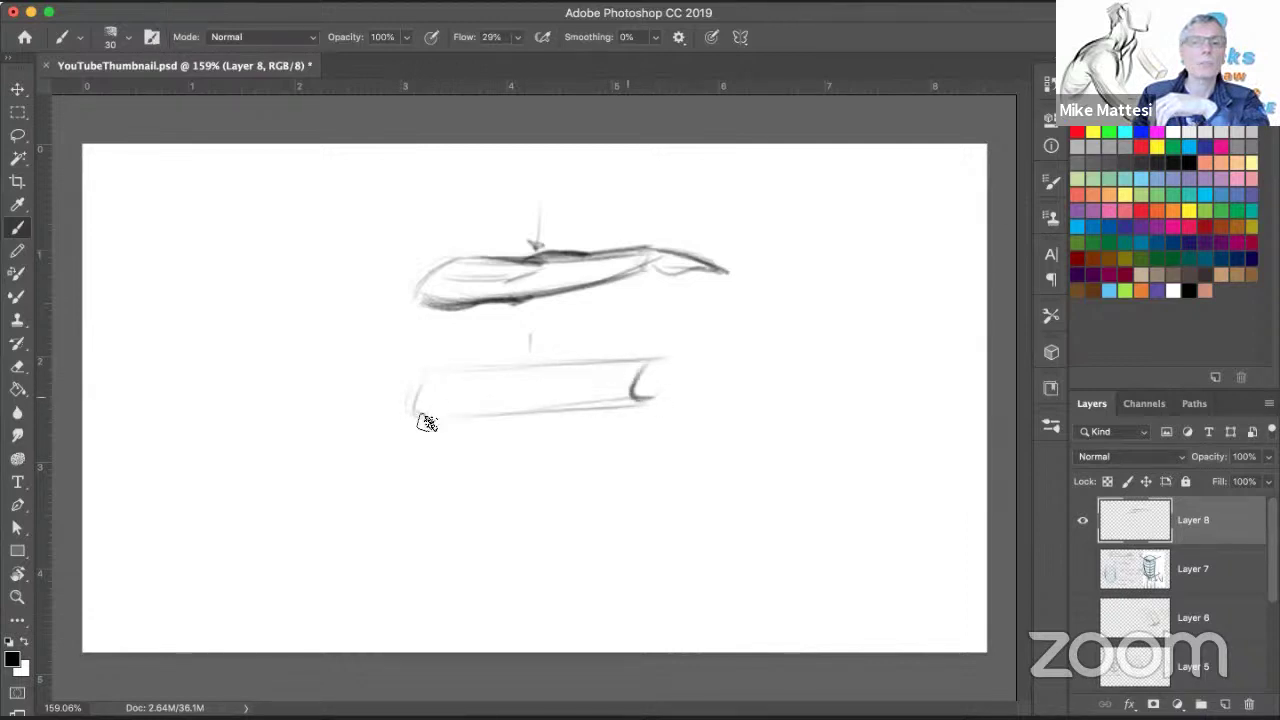
pyautogui.moveTo(527, 409)
pyautogui.mouseDown()
pyautogui.moveTo(651, 362)
pyautogui.moveTo(643, 389)
pyautogui.moveTo(651, 363)
pyautogui.moveTo(630, 385)
pyautogui.moveTo(654, 380)
pyautogui.moveTo(646, 389)
pyautogui.mouseUp()
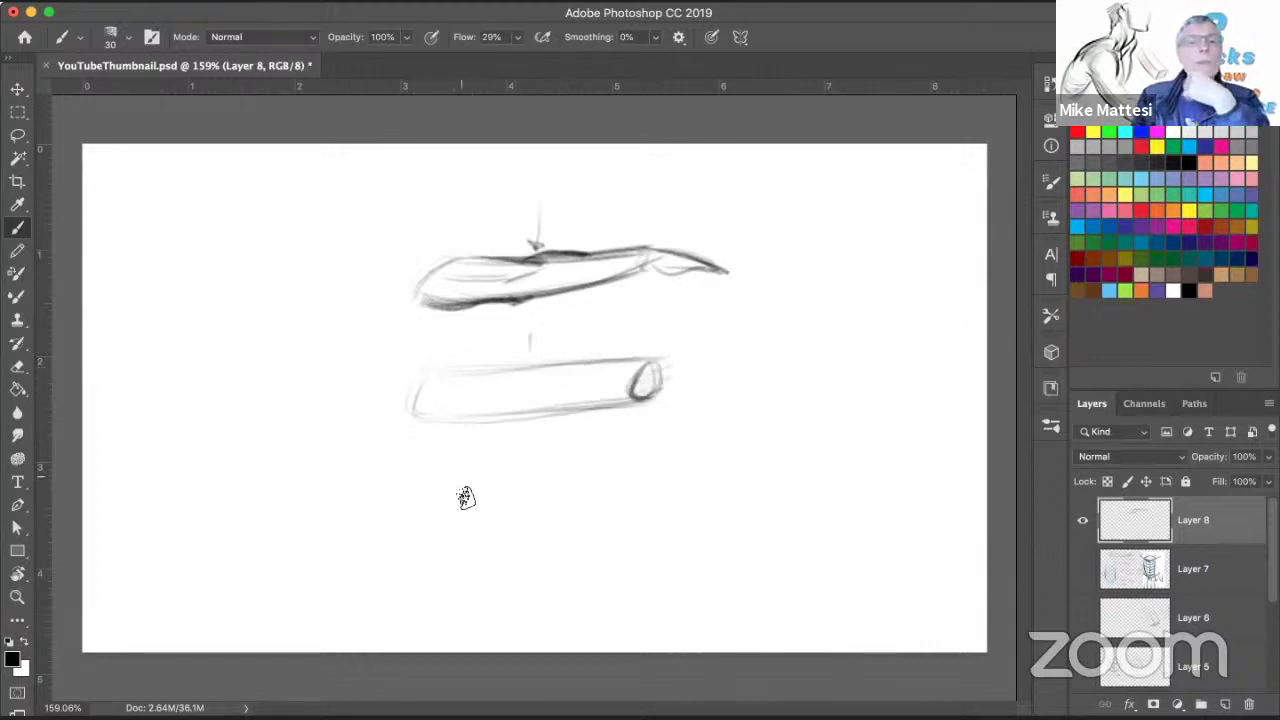
# Step: Draw a curved tube with both edges bowing downward below the cylinder, and link the arm to it with a long curved arrow
pyautogui.moveTo(449, 531)
pyautogui.mouseDown()
pyautogui.moveTo(577, 534)
pyautogui.moveTo(611, 517)
pyautogui.moveTo(583, 517)
pyautogui.mouseUp()
pyautogui.moveTo(436, 535); pyautogui.dragTo(651, 503)
pyautogui.moveTo(457, 500)
pyautogui.mouseDown()
pyautogui.moveTo(629, 486)
pyautogui.moveTo(434, 503)
pyautogui.moveTo(626, 479)
pyautogui.mouseUp()
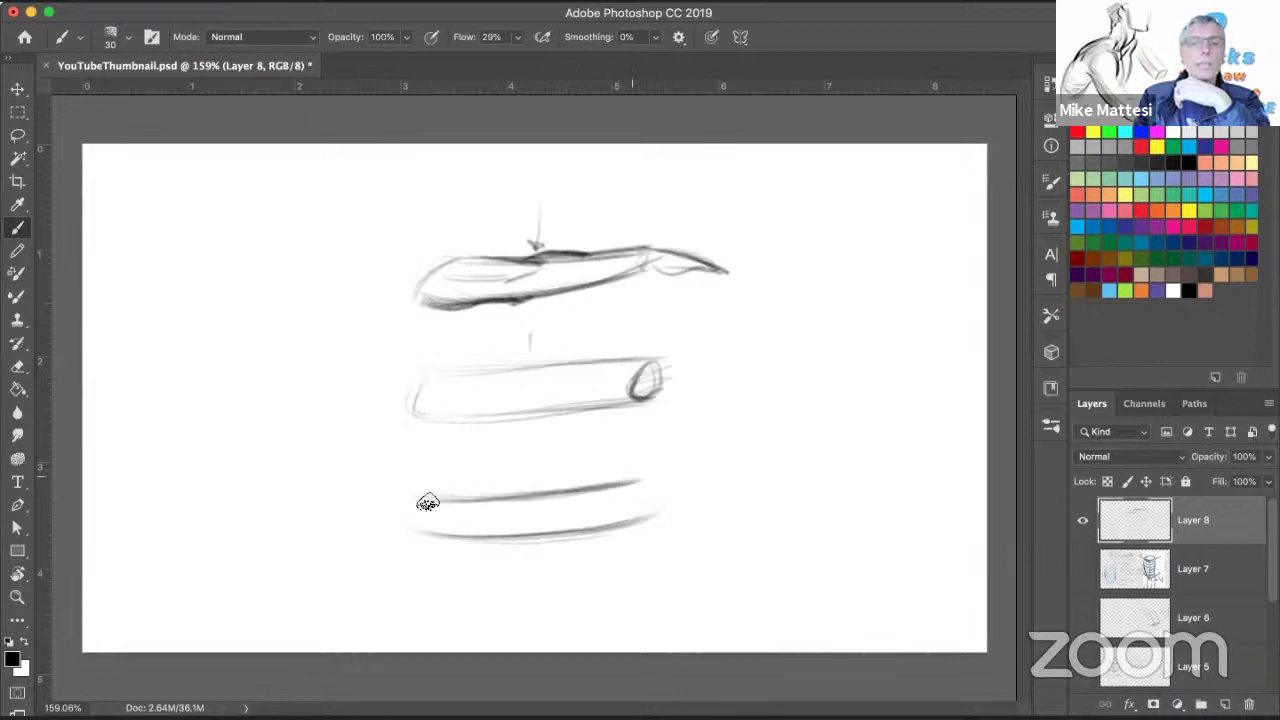
pyautogui.moveTo(416, 498); pyautogui.dragTo(413, 533)
pyautogui.moveTo(635, 479); pyautogui.dragTo(650, 511)
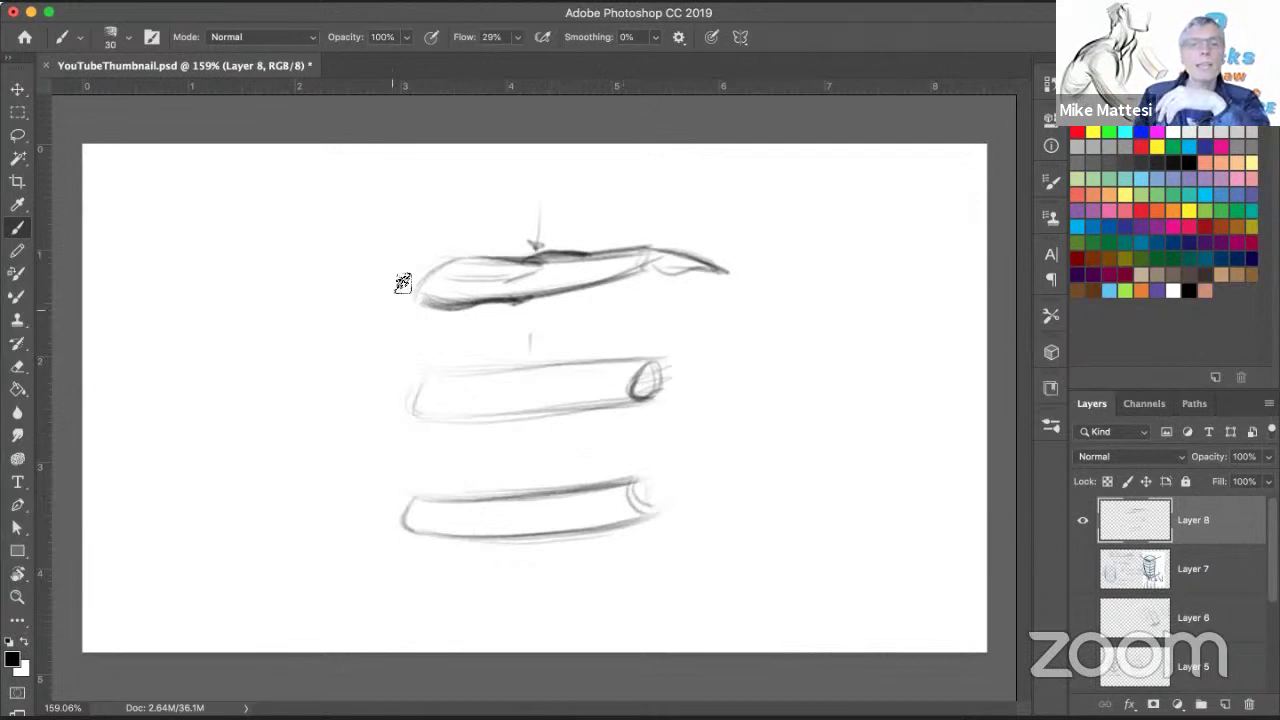
pyautogui.moveTo(379, 309); pyautogui.dragTo(400, 579)
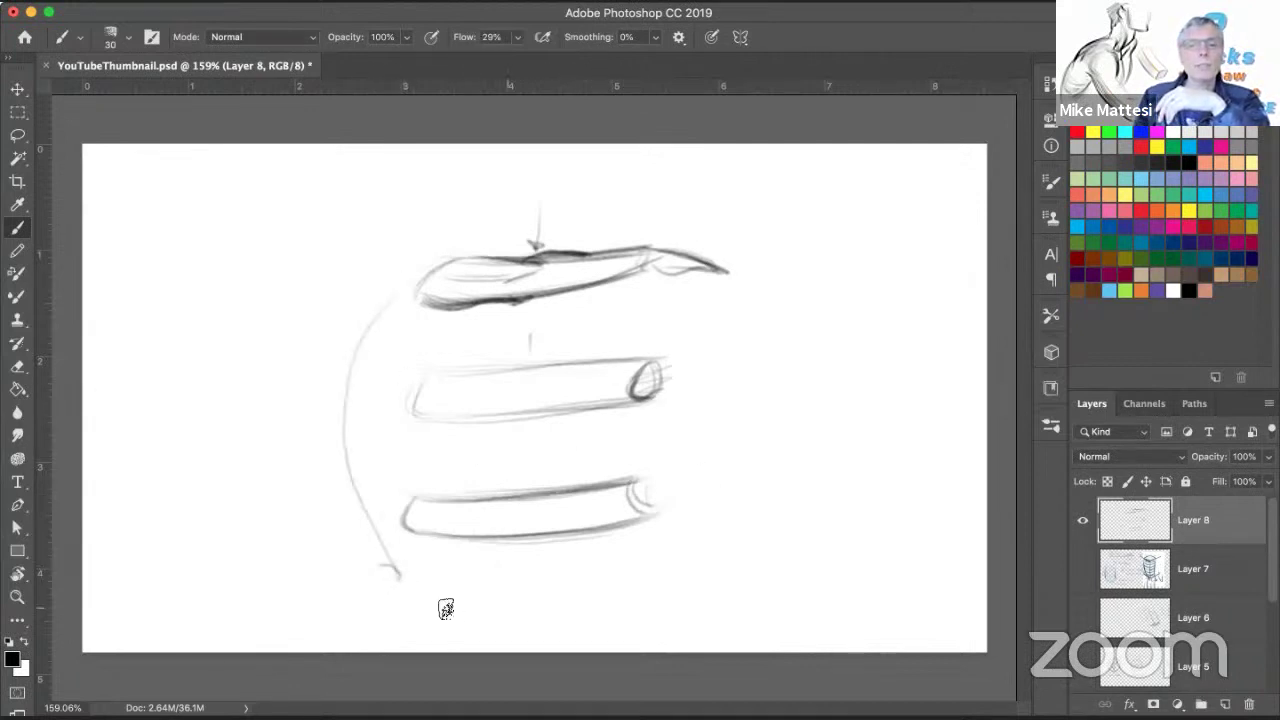
# Step: Mark the curved tube's lower edge with a downward arrow and write the underlined labels CONVEX and CONCAVE beside it
pyautogui.moveTo(526, 517); pyautogui.dragTo(530, 549)
pyautogui.moveTo(652, 520)
pyautogui.mouseDown()
pyautogui.moveTo(851, 514)
pyautogui.moveTo(872, 500)
pyautogui.moveTo(851, 534)
pyautogui.mouseUp()
pyautogui.moveTo(736, 553); pyautogui.dragTo(880, 537)
pyautogui.moveTo(758, 447); pyautogui.dragTo(774, 462)
pyautogui.moveTo(796, 449); pyautogui.dragTo(962, 449)
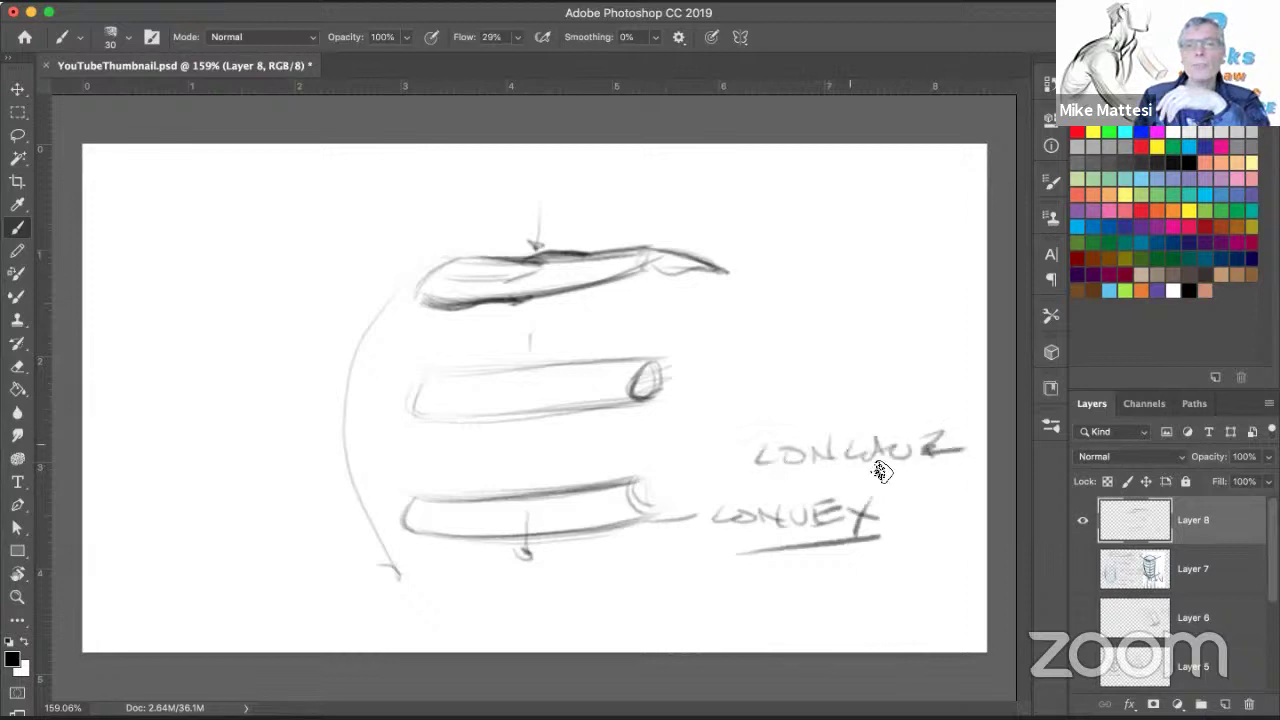
pyautogui.moveTo(864, 472); pyautogui.dragTo(950, 464)
pyautogui.moveTo(856, 469); pyautogui.dragTo(948, 463)
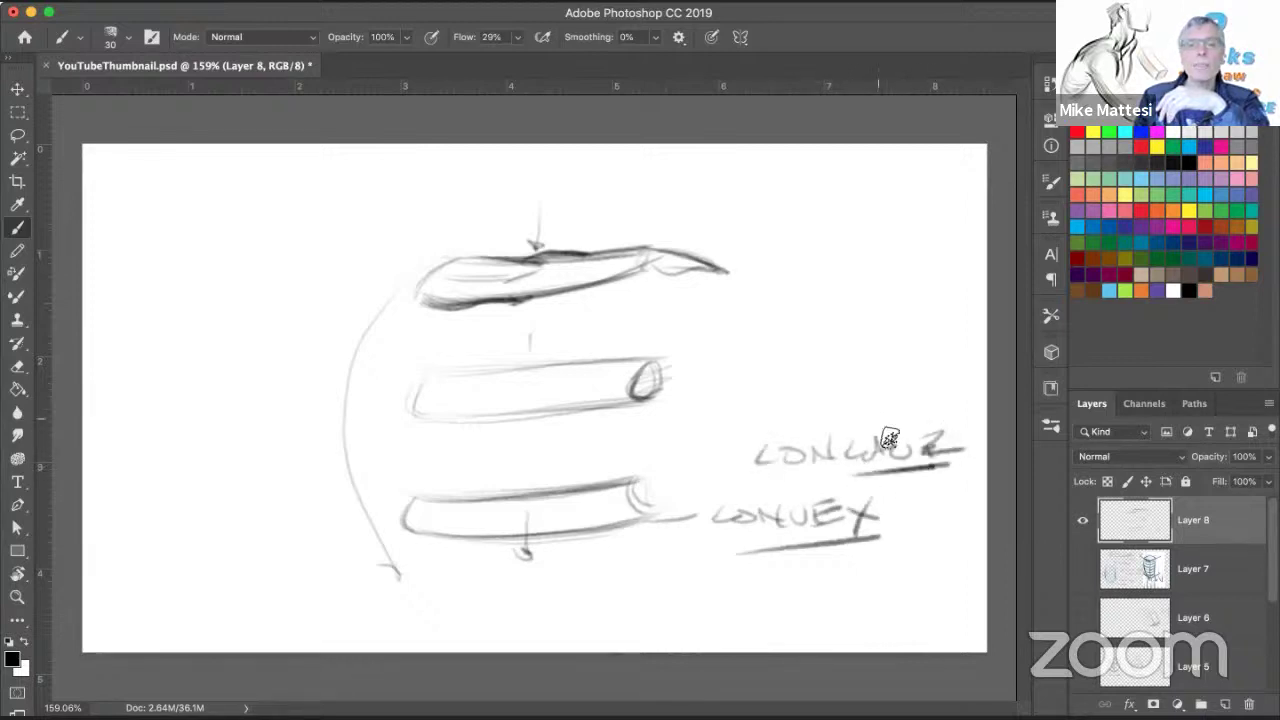
pyautogui.moveTo(438, 475)
pyautogui.mouseDown()
pyautogui.moveTo(617, 443)
pyautogui.moveTo(575, 490)
pyautogui.mouseUp()
pyautogui.moveTo(561, 437); pyautogui.dragTo(562, 516)
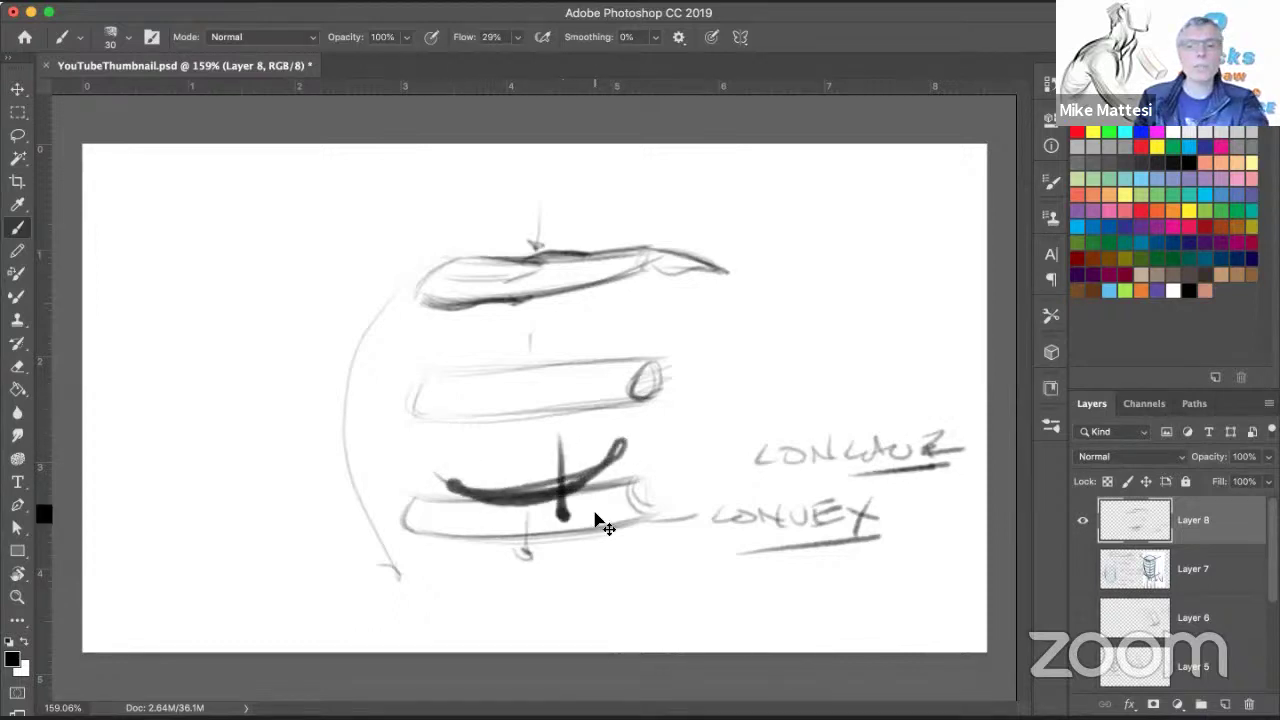
pyautogui.press('super+z')
pyautogui.press('super+z')
pyautogui.moveTo(405, 520); pyautogui.dragTo(624, 514)
pyautogui.moveTo(424, 532); pyautogui.dragTo(572, 526)
pyautogui.press('super+z')
pyautogui.press('super+z')
pyautogui.press('super+z')
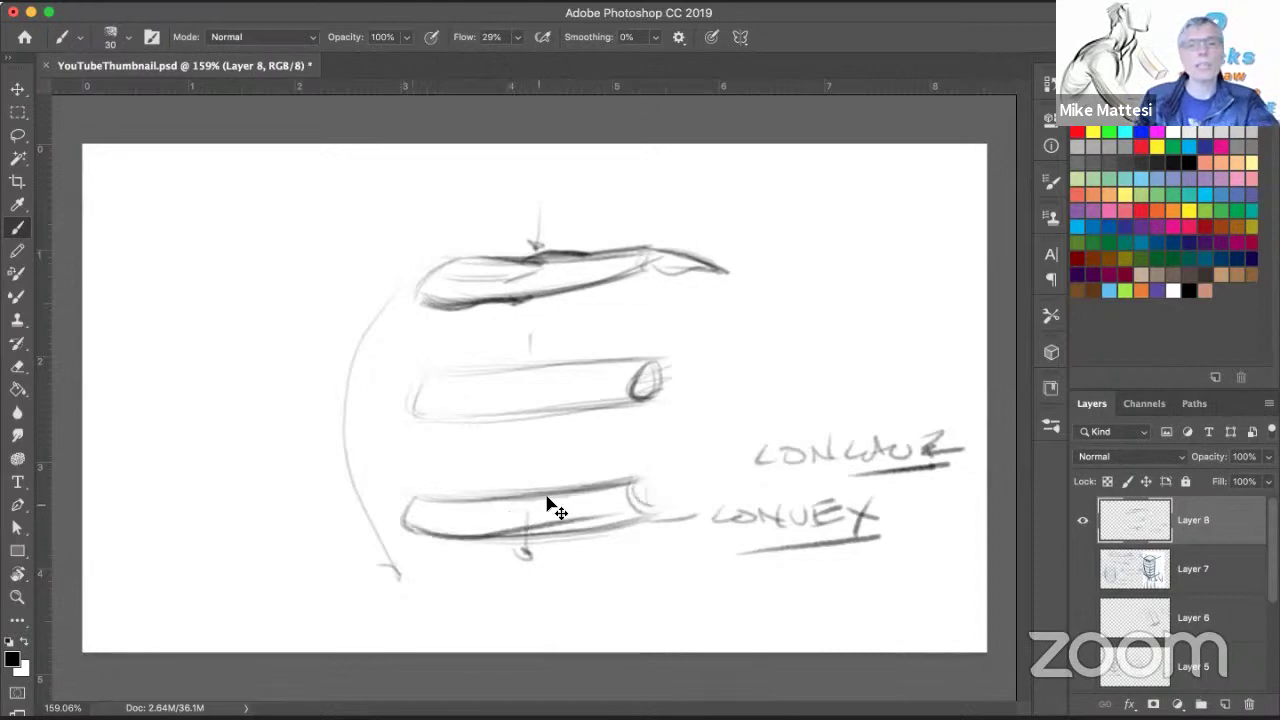
# Step: Darken the curved tube's lower edge and draw another convex curve beneath it as the base of a new form
pyautogui.moveTo(455, 529); pyautogui.dragTo(628, 516)
pyautogui.moveTo(446, 600)
pyautogui.mouseDown()
pyautogui.moveTo(638, 614)
pyautogui.moveTo(606, 603)
pyautogui.moveTo(665, 590)
pyautogui.moveTo(634, 615)
pyautogui.moveTo(589, 610)
pyautogui.moveTo(662, 604)
pyautogui.mouseUp()
pyautogui.moveTo(465, 617); pyautogui.dragTo(625, 600)
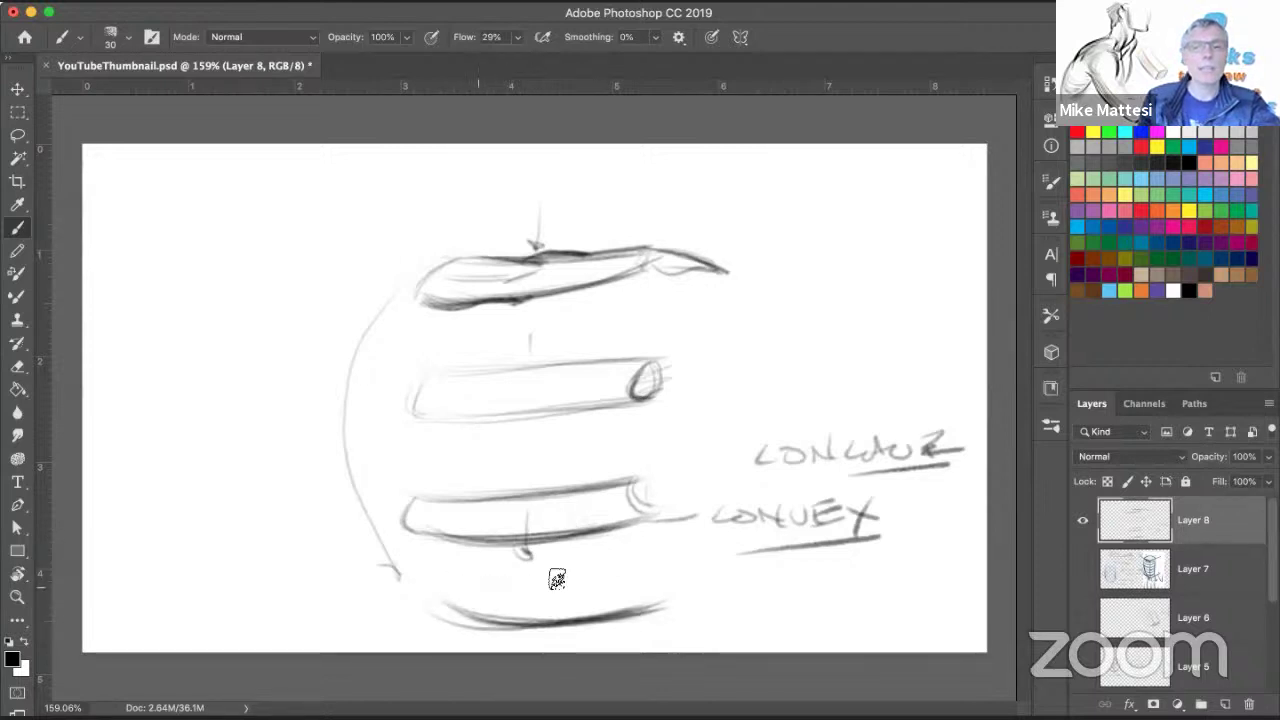
pyautogui.moveTo(469, 581); pyautogui.dragTo(660, 584)
pyautogui.moveTo(549, 614); pyautogui.dragTo(555, 637)
pyautogui.moveTo(436, 590)
pyautogui.mouseDown()
pyautogui.moveTo(452, 584)
pyautogui.moveTo(436, 608)
pyautogui.mouseUp()
pyautogui.moveTo(646, 577)
pyautogui.mouseDown()
pyautogui.moveTo(668, 576)
pyautogui.moveTo(672, 600)
pyautogui.mouseUp()
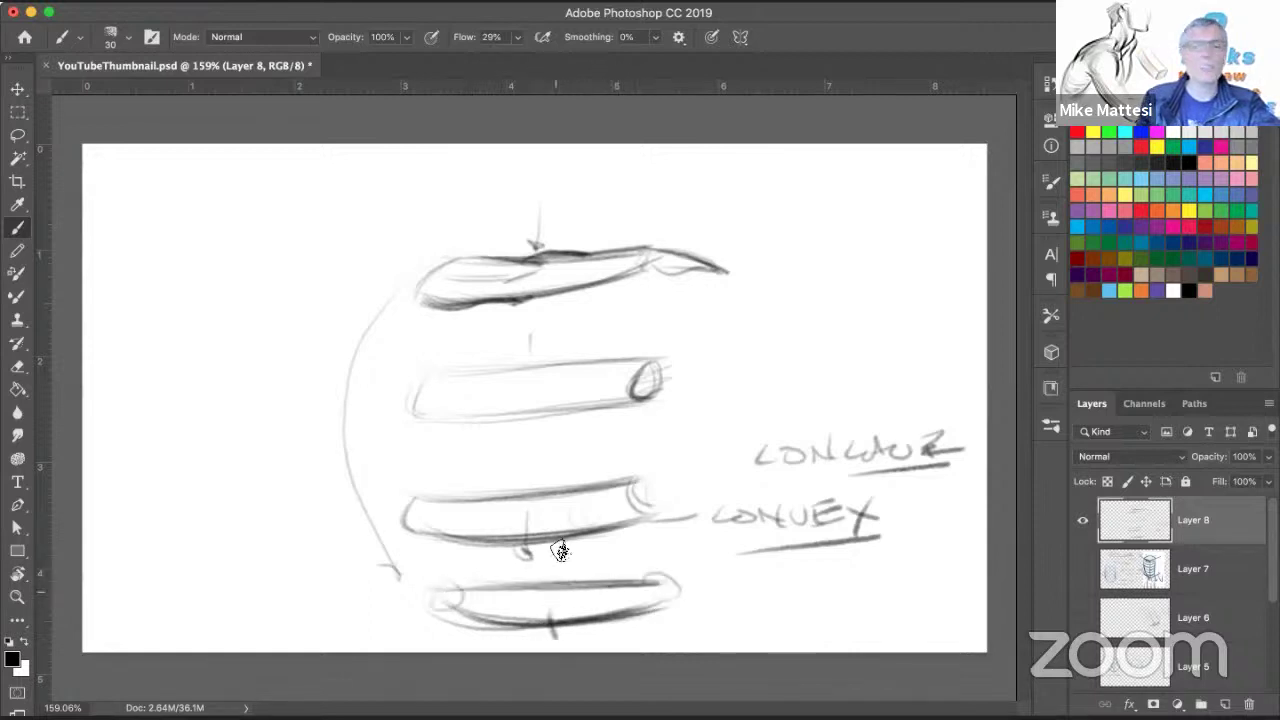
pyautogui.press('super+z')
pyautogui.press('super+z')
pyautogui.press('super+z')
pyautogui.press('super+z')
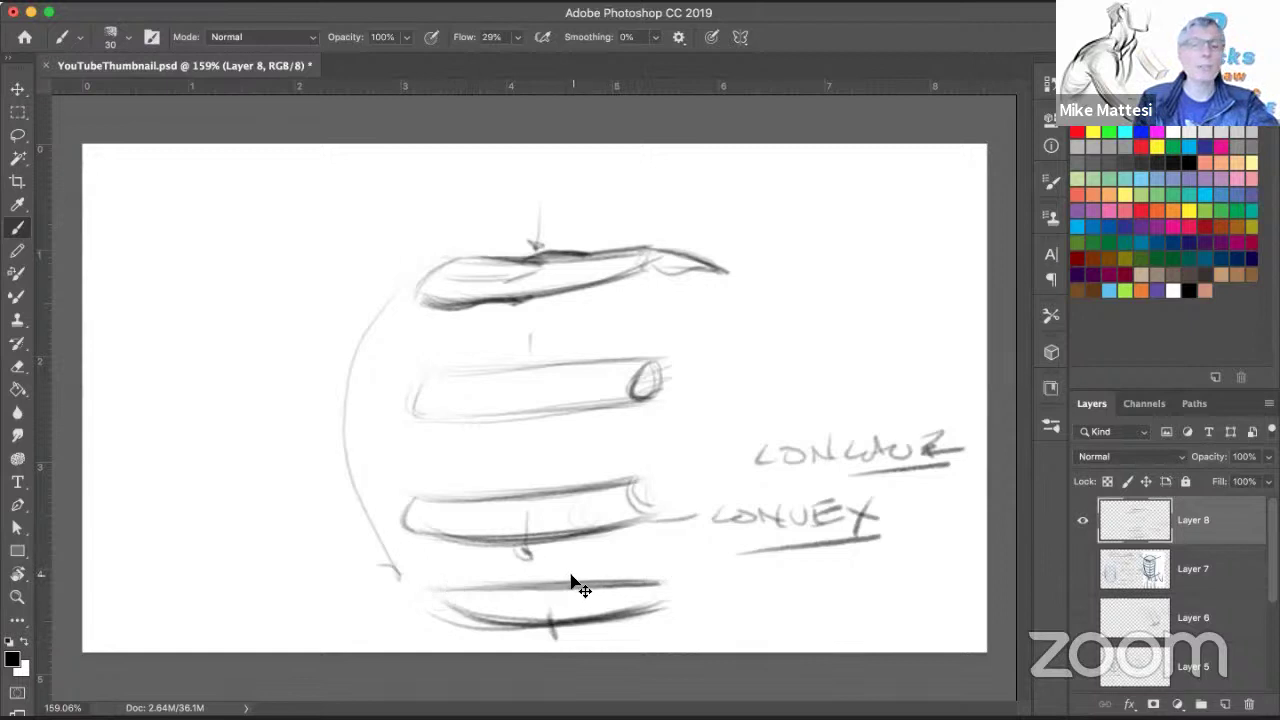
pyautogui.press('super+z')
pyautogui.press('super+z')
pyautogui.press('super+z')
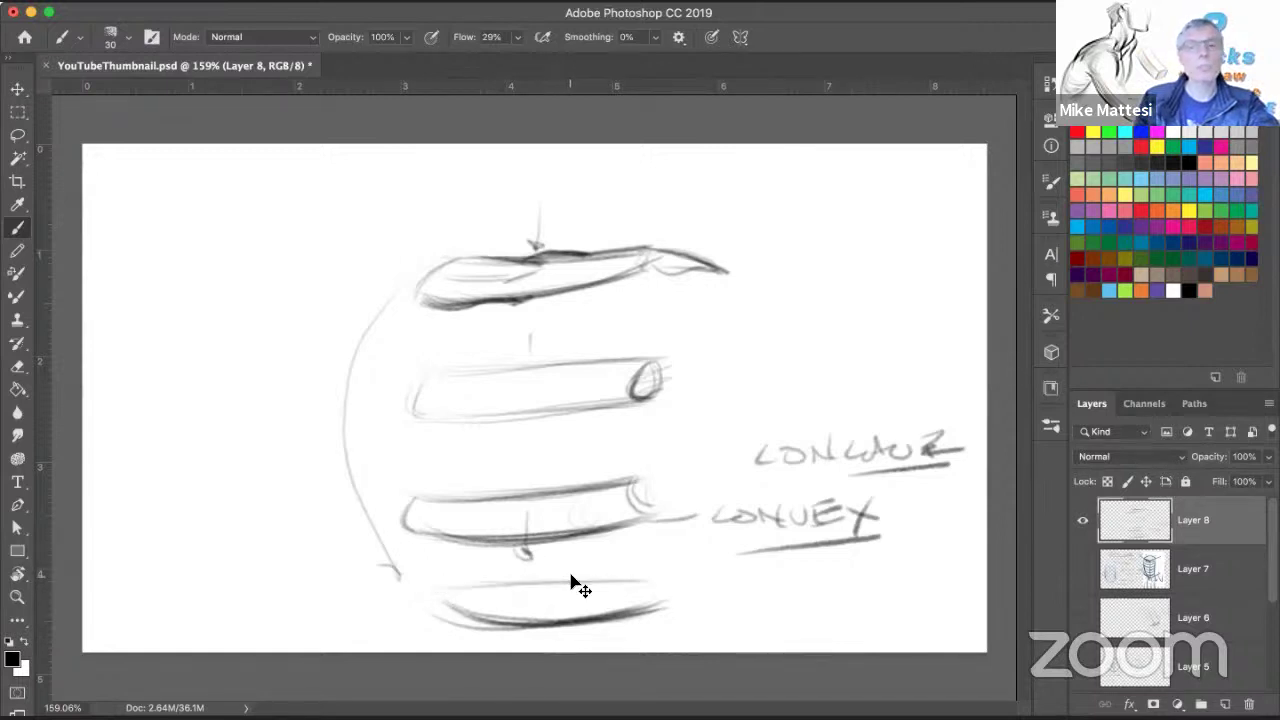
pyautogui.press('super+z')
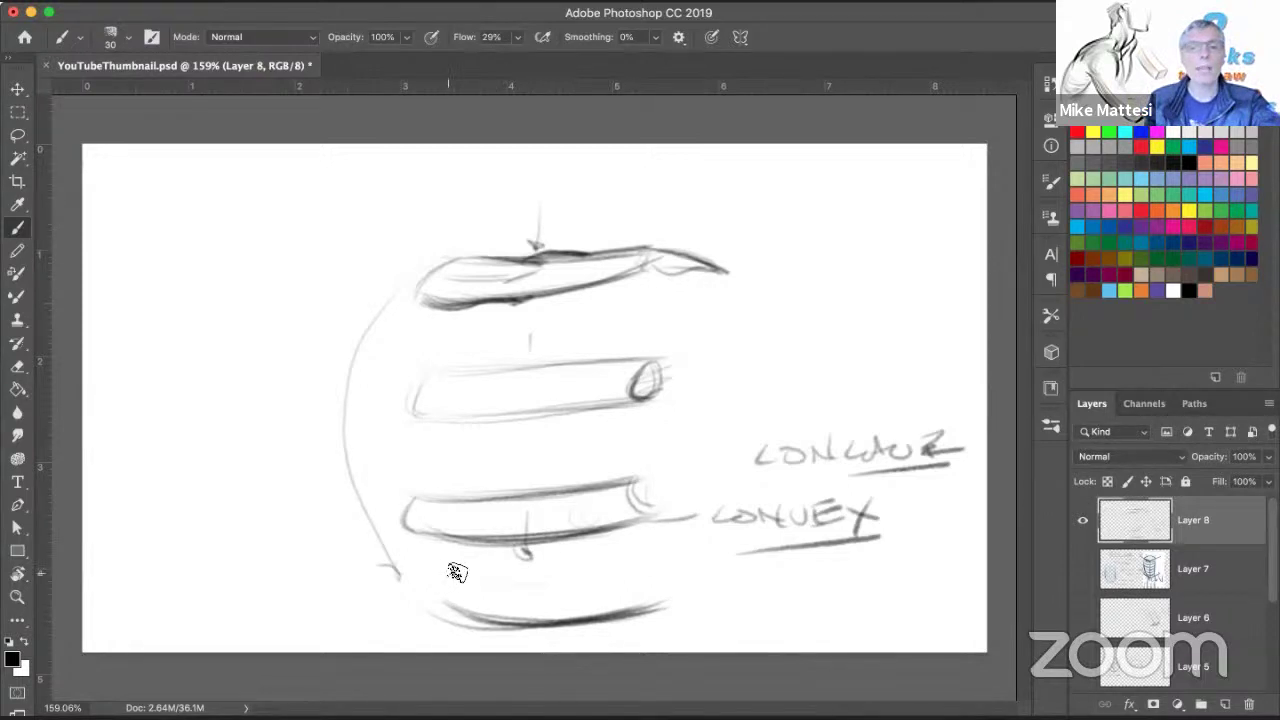
# Step: Close the form above the bottom curve with sharp-cornered ends and a firm, nearly straight top edge
pyautogui.moveTo(456, 571); pyautogui.dragTo(447, 602)
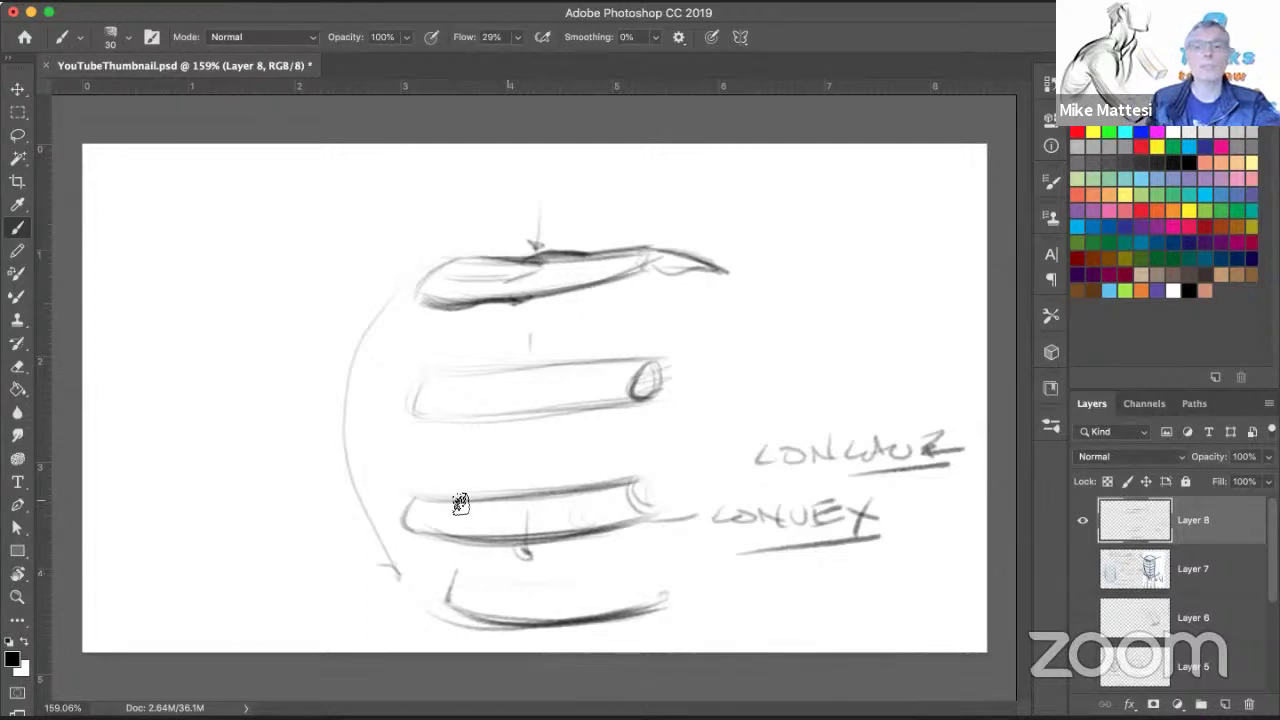
pyautogui.moveTo(516, 579); pyautogui.dragTo(597, 596)
pyautogui.moveTo(458, 571)
pyautogui.mouseDown()
pyautogui.moveTo(655, 590)
pyautogui.moveTo(503, 573)
pyautogui.moveTo(617, 582)
pyautogui.moveTo(582, 572)
pyautogui.moveTo(523, 573)
pyautogui.moveTo(617, 602)
pyautogui.moveTo(661, 597)
pyautogui.mouseUp()
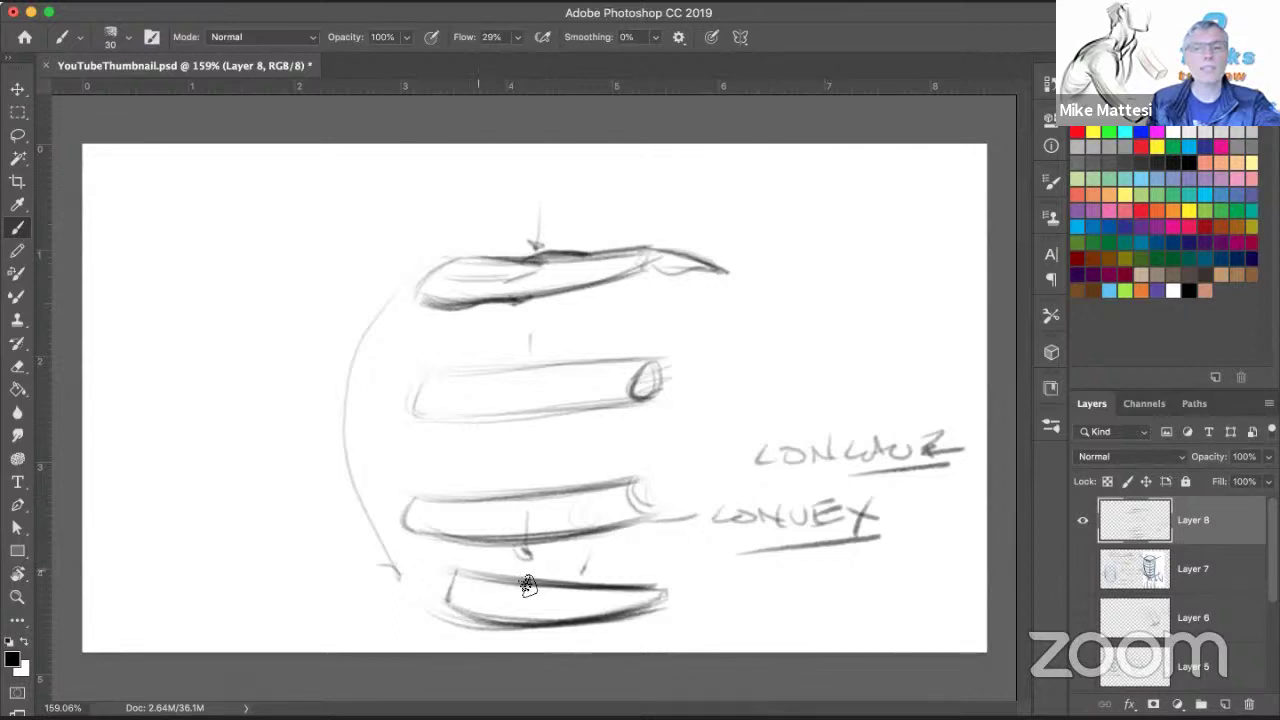
# Step: Point the linking arrow back at the arm, circle the arm, and hatch the bottom form
pyautogui.moveTo(386, 297); pyautogui.dragTo(390, 316)
pyautogui.moveTo(418, 232)
pyautogui.mouseDown()
pyautogui.moveTo(668, 317)
pyautogui.moveTo(515, 206)
pyautogui.mouseUp()
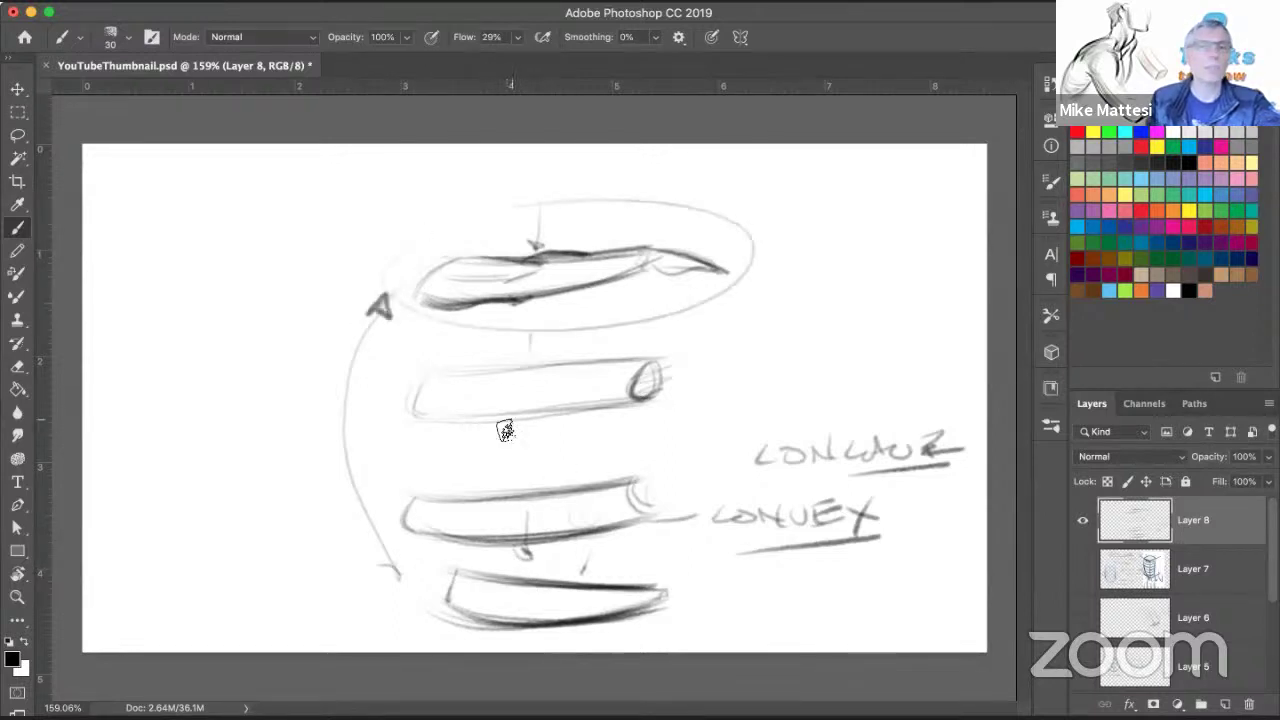
pyautogui.moveTo(512, 615)
pyautogui.mouseDown()
pyautogui.moveTo(669, 583)
pyautogui.moveTo(566, 609)
pyautogui.moveTo(559, 594)
pyautogui.mouseUp()
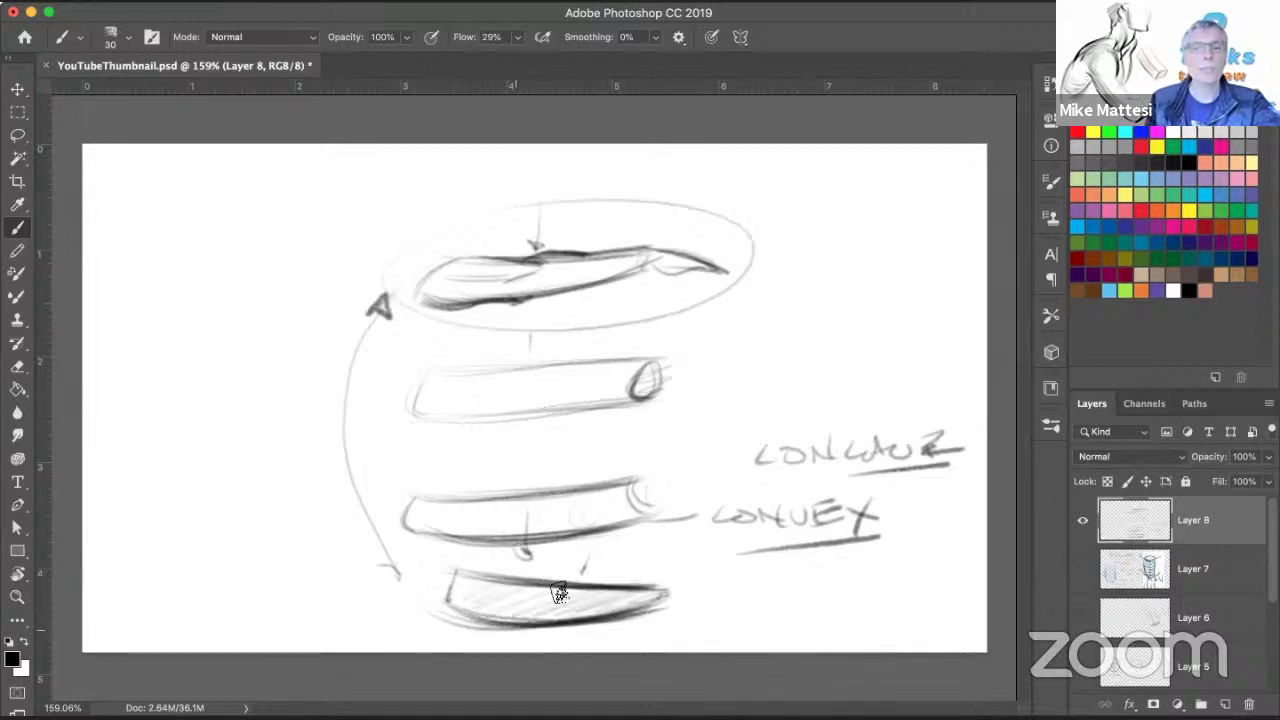